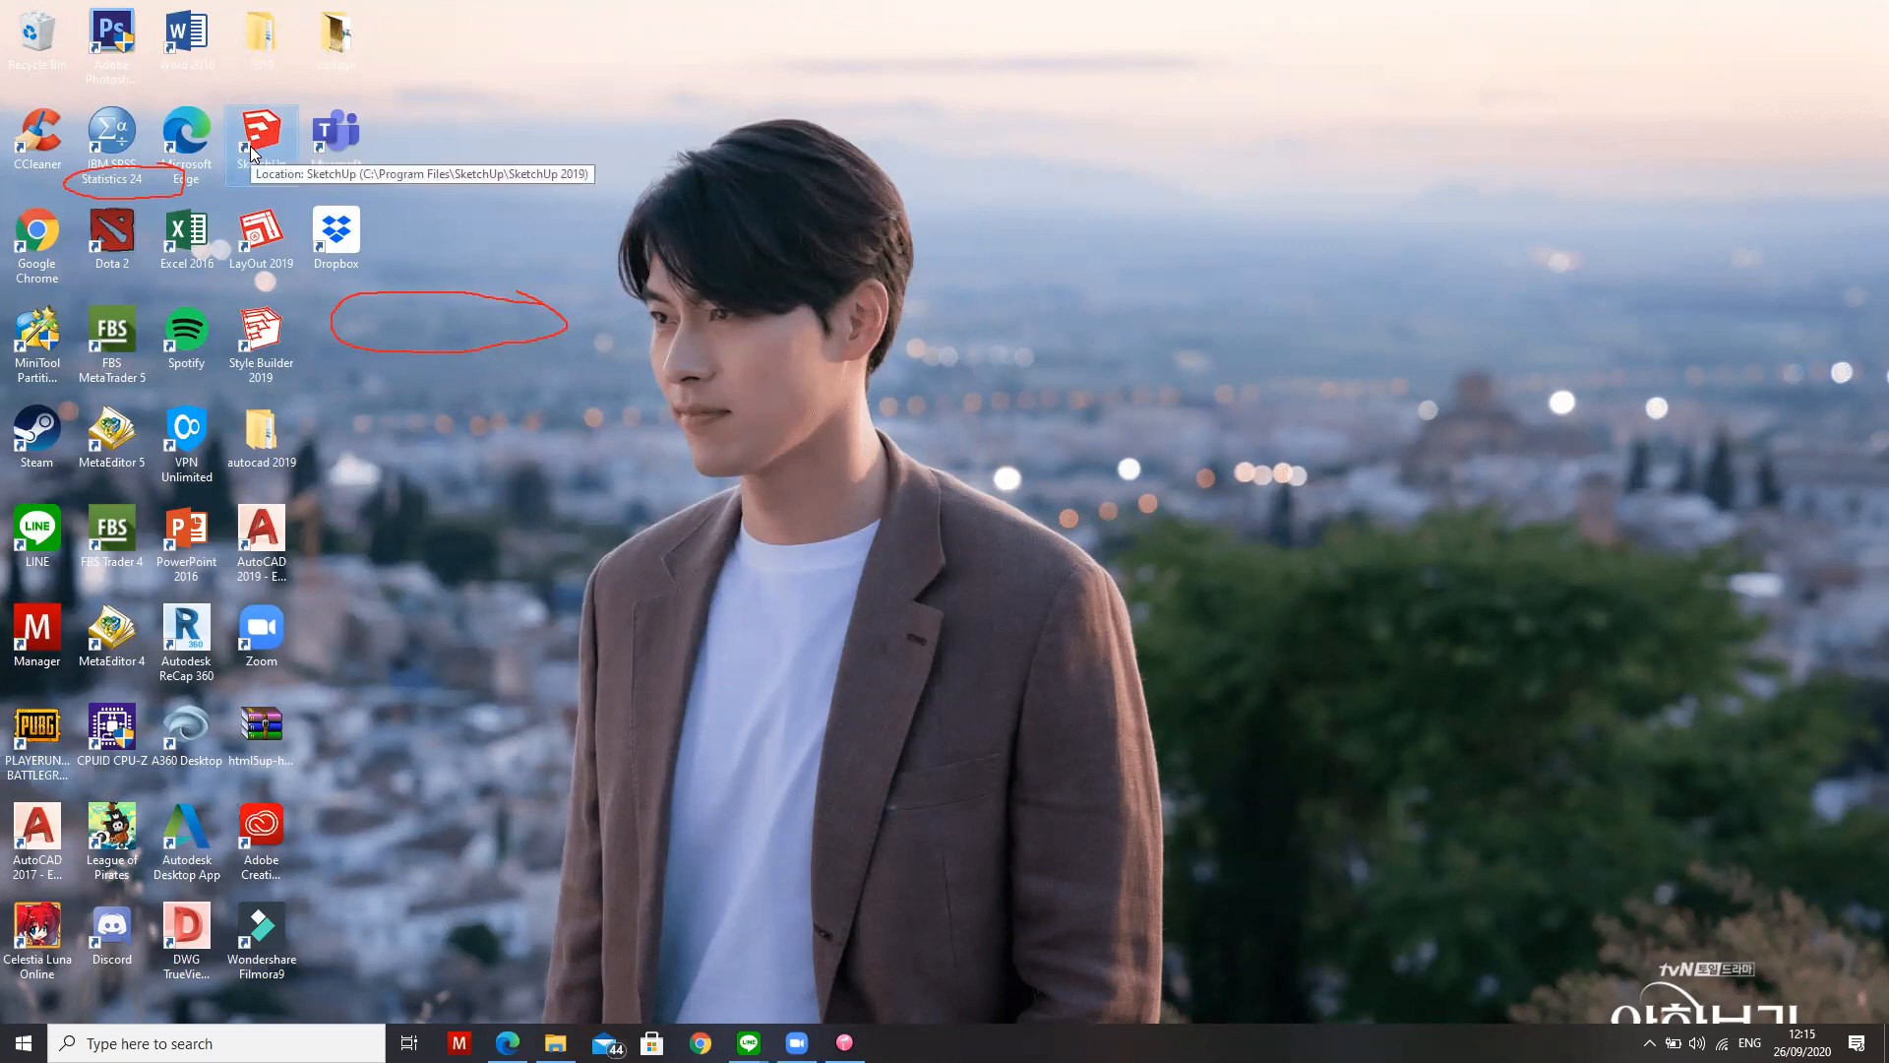
# Launch SketchUp 2019 and create a new model from the Architectural Millimeters template
pyautogui.doubleClick(251, 152)
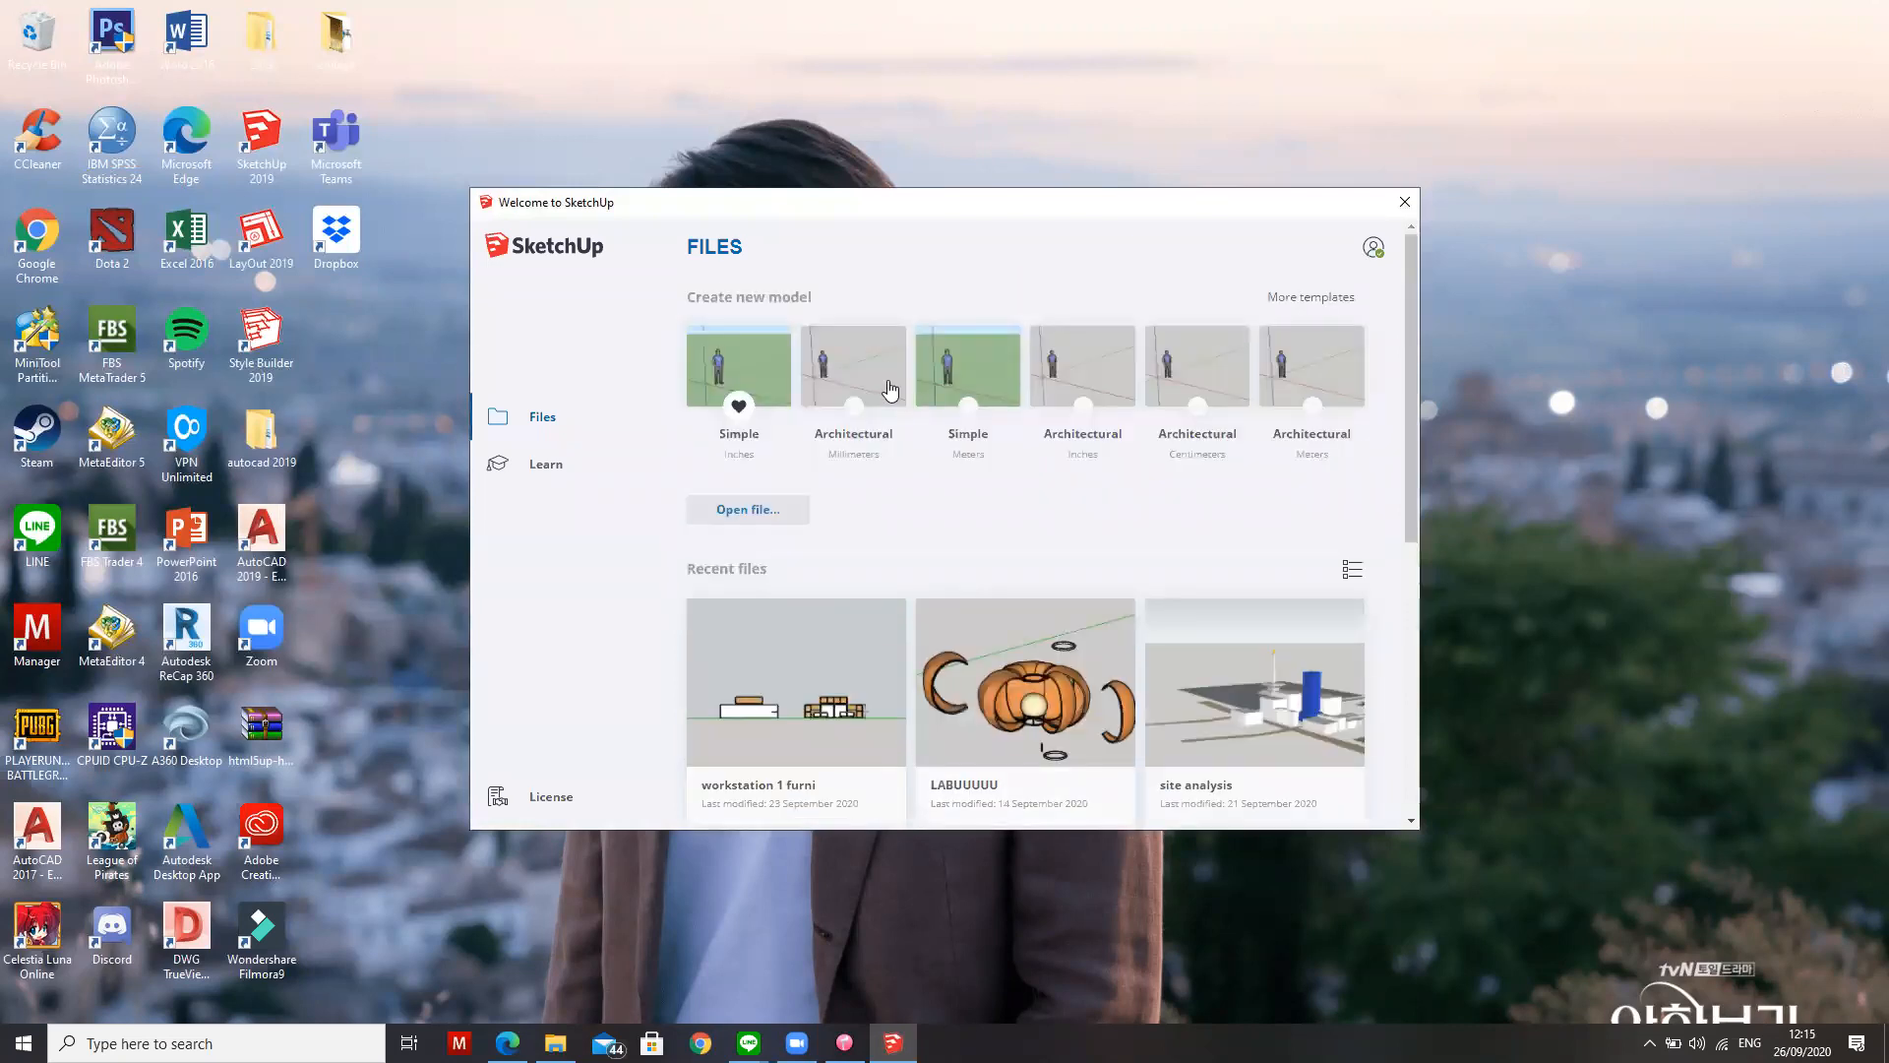
pyautogui.click(862, 379)
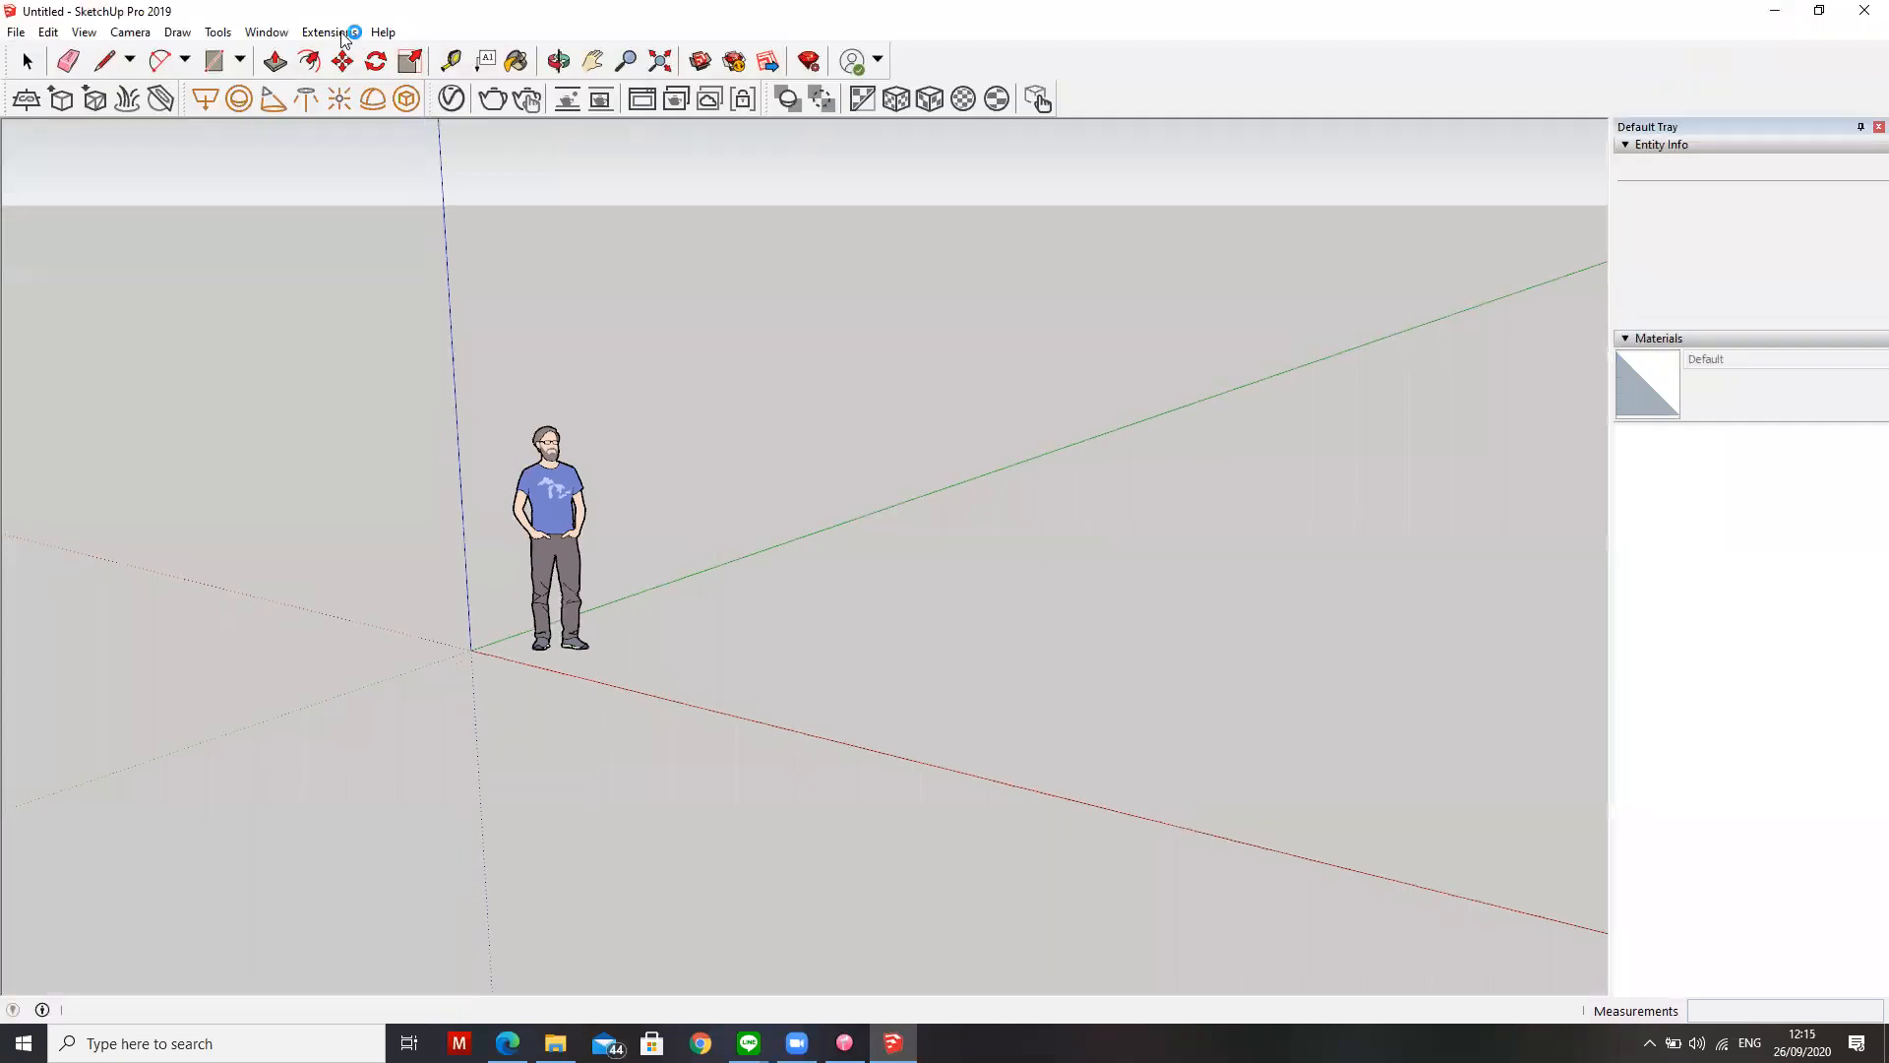
# Start the Enscape renderer for the new model
pyautogui.click(344, 35)
pyautogui.click(367, 89)
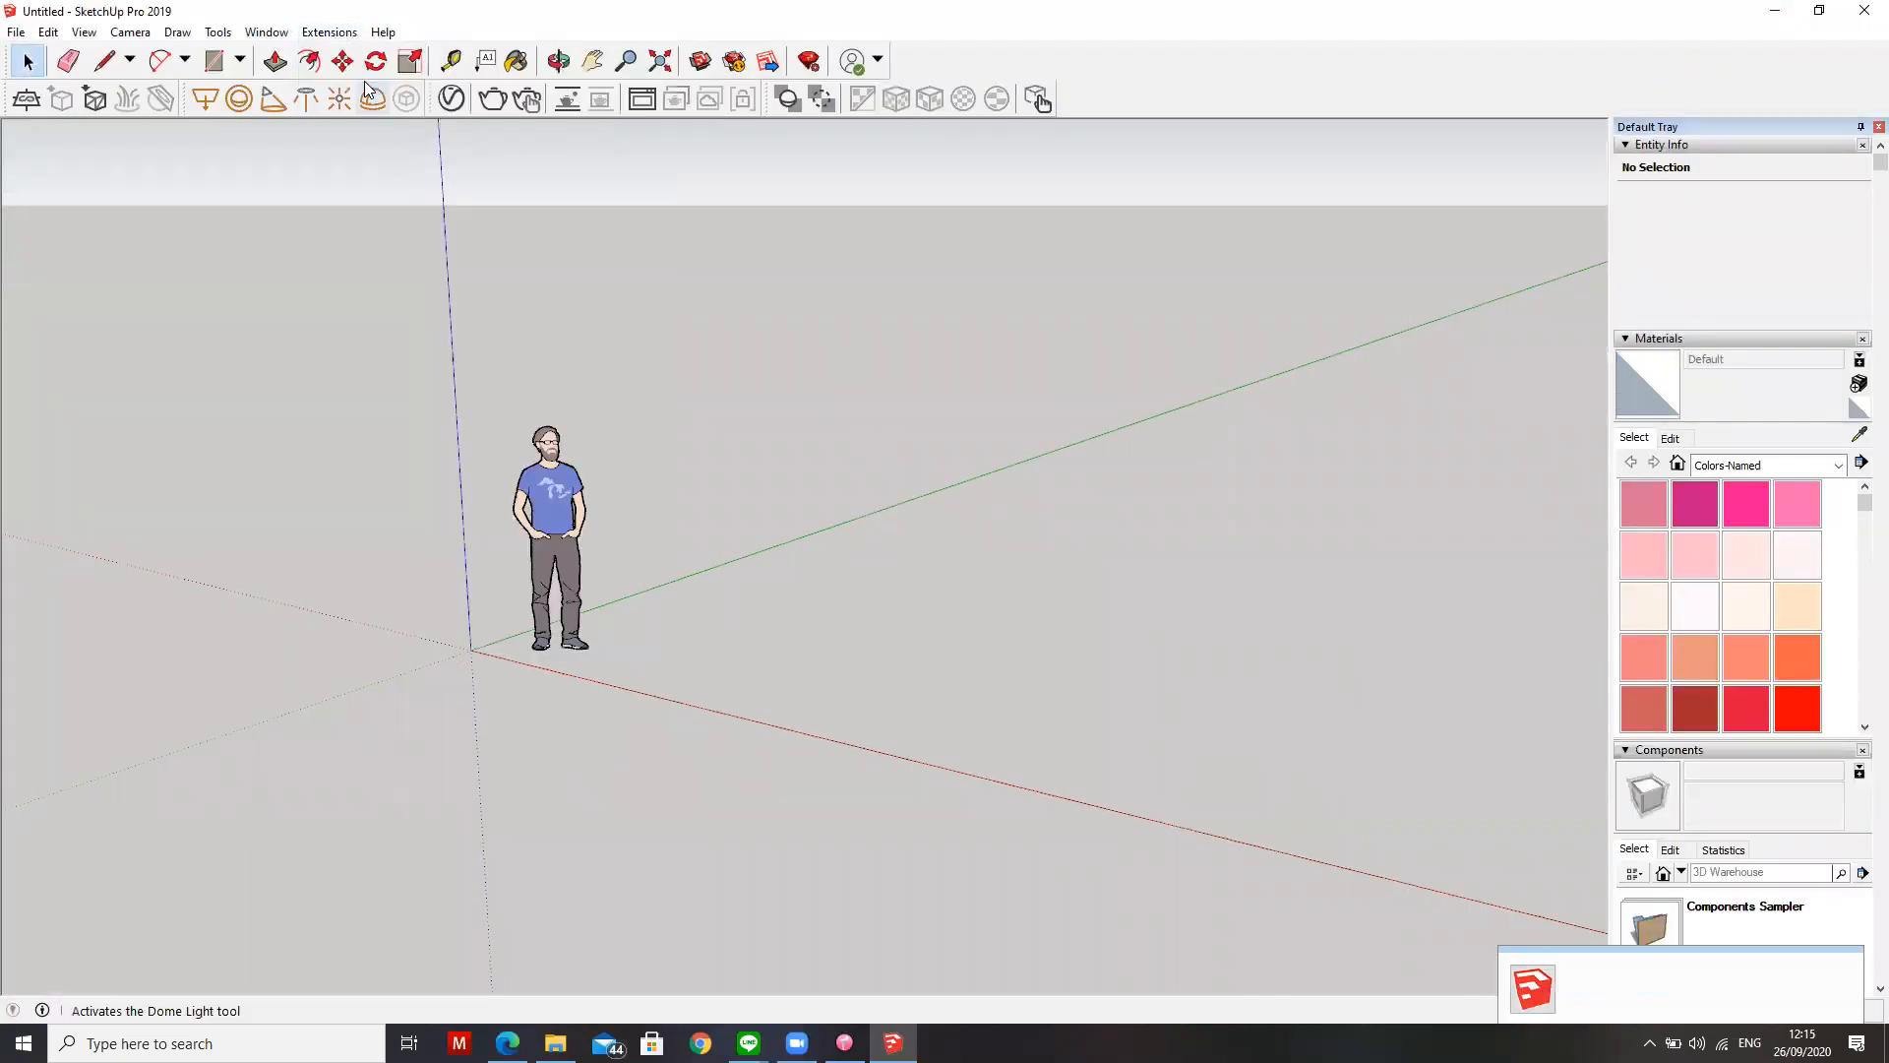
pyautogui.click(331, 34)
pyautogui.moveTo(389, 79)
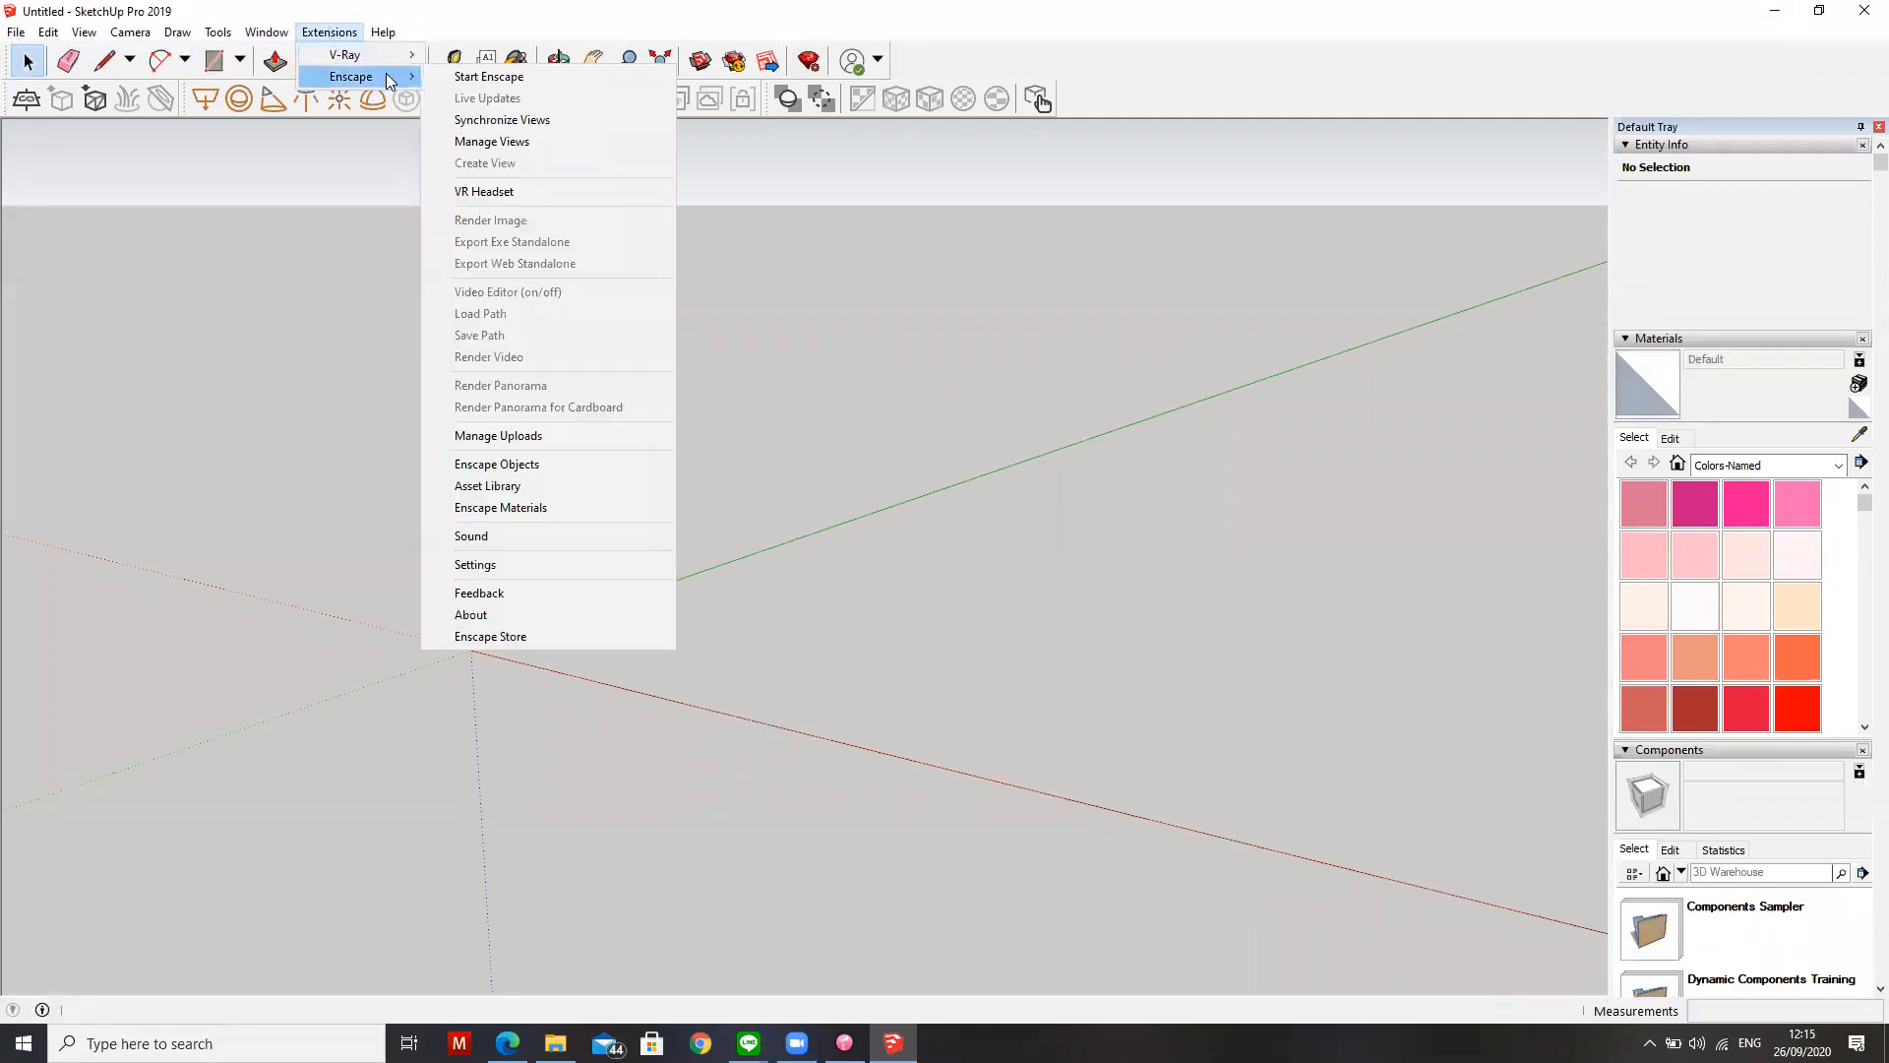
pyautogui.click(482, 75)
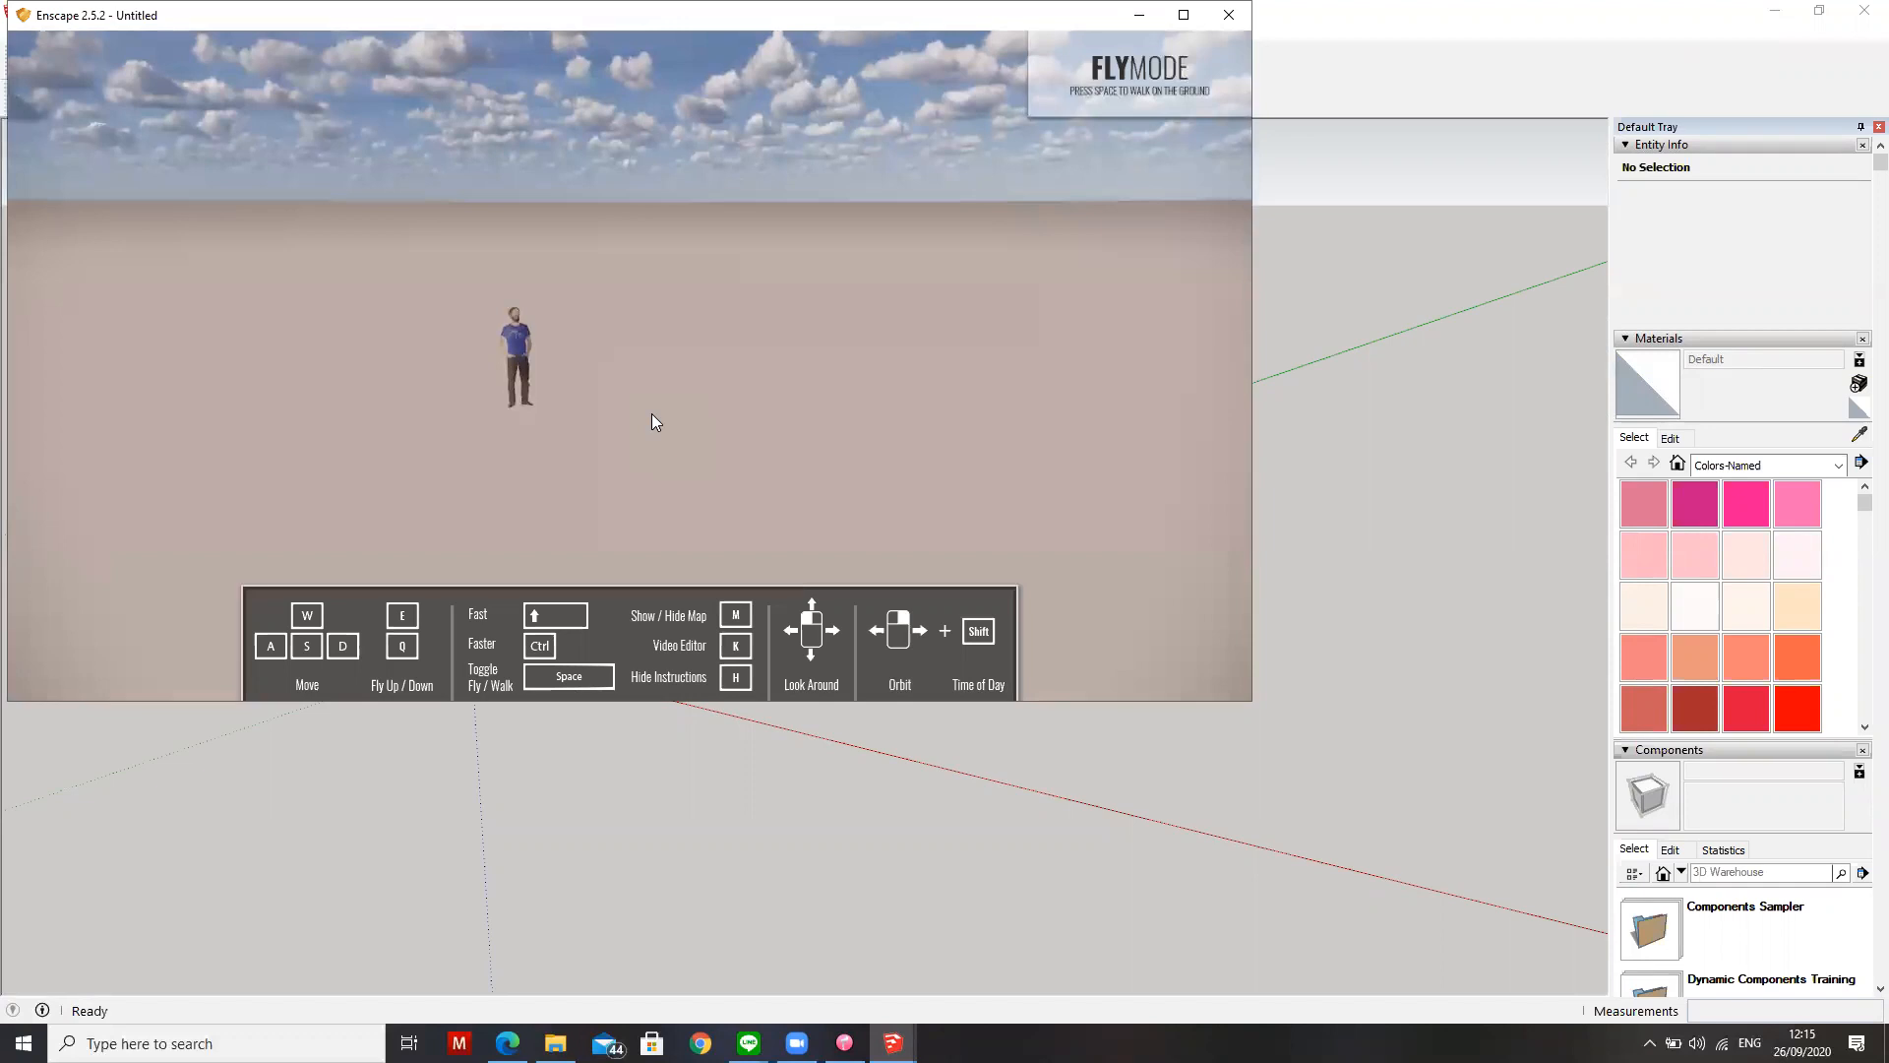
# Try out fly-mode navigation around the standing figure in the Enscape scene
pyautogui.press('s')
pyautogui.press('a')
pyautogui.moveTo(596, 341); pyautogui.dragTo(545, 337, button='middle')
pyautogui.scroll(5, 602, 356)
pyautogui.scroll(-5, 603, 362)
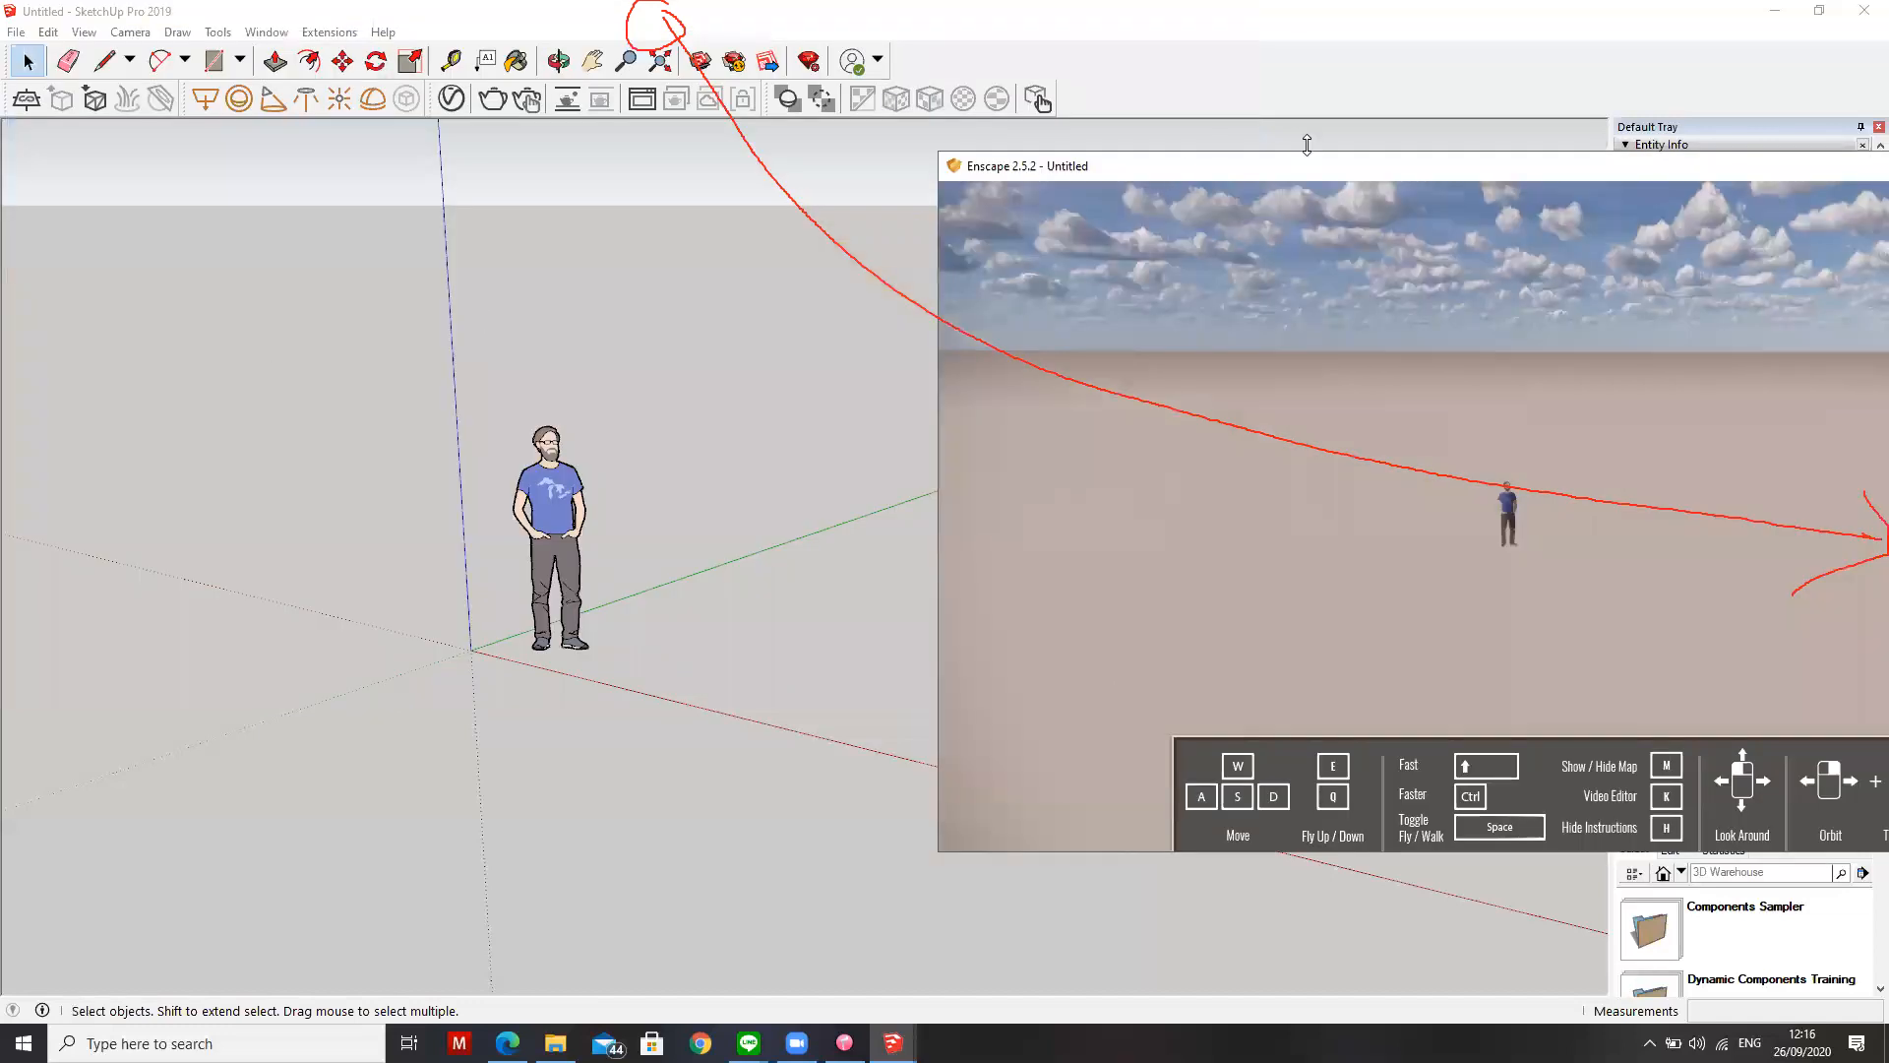
# Restore the SketchUp window from full screen and narrow it to about half the screen width
pyautogui.click(1821, 13)
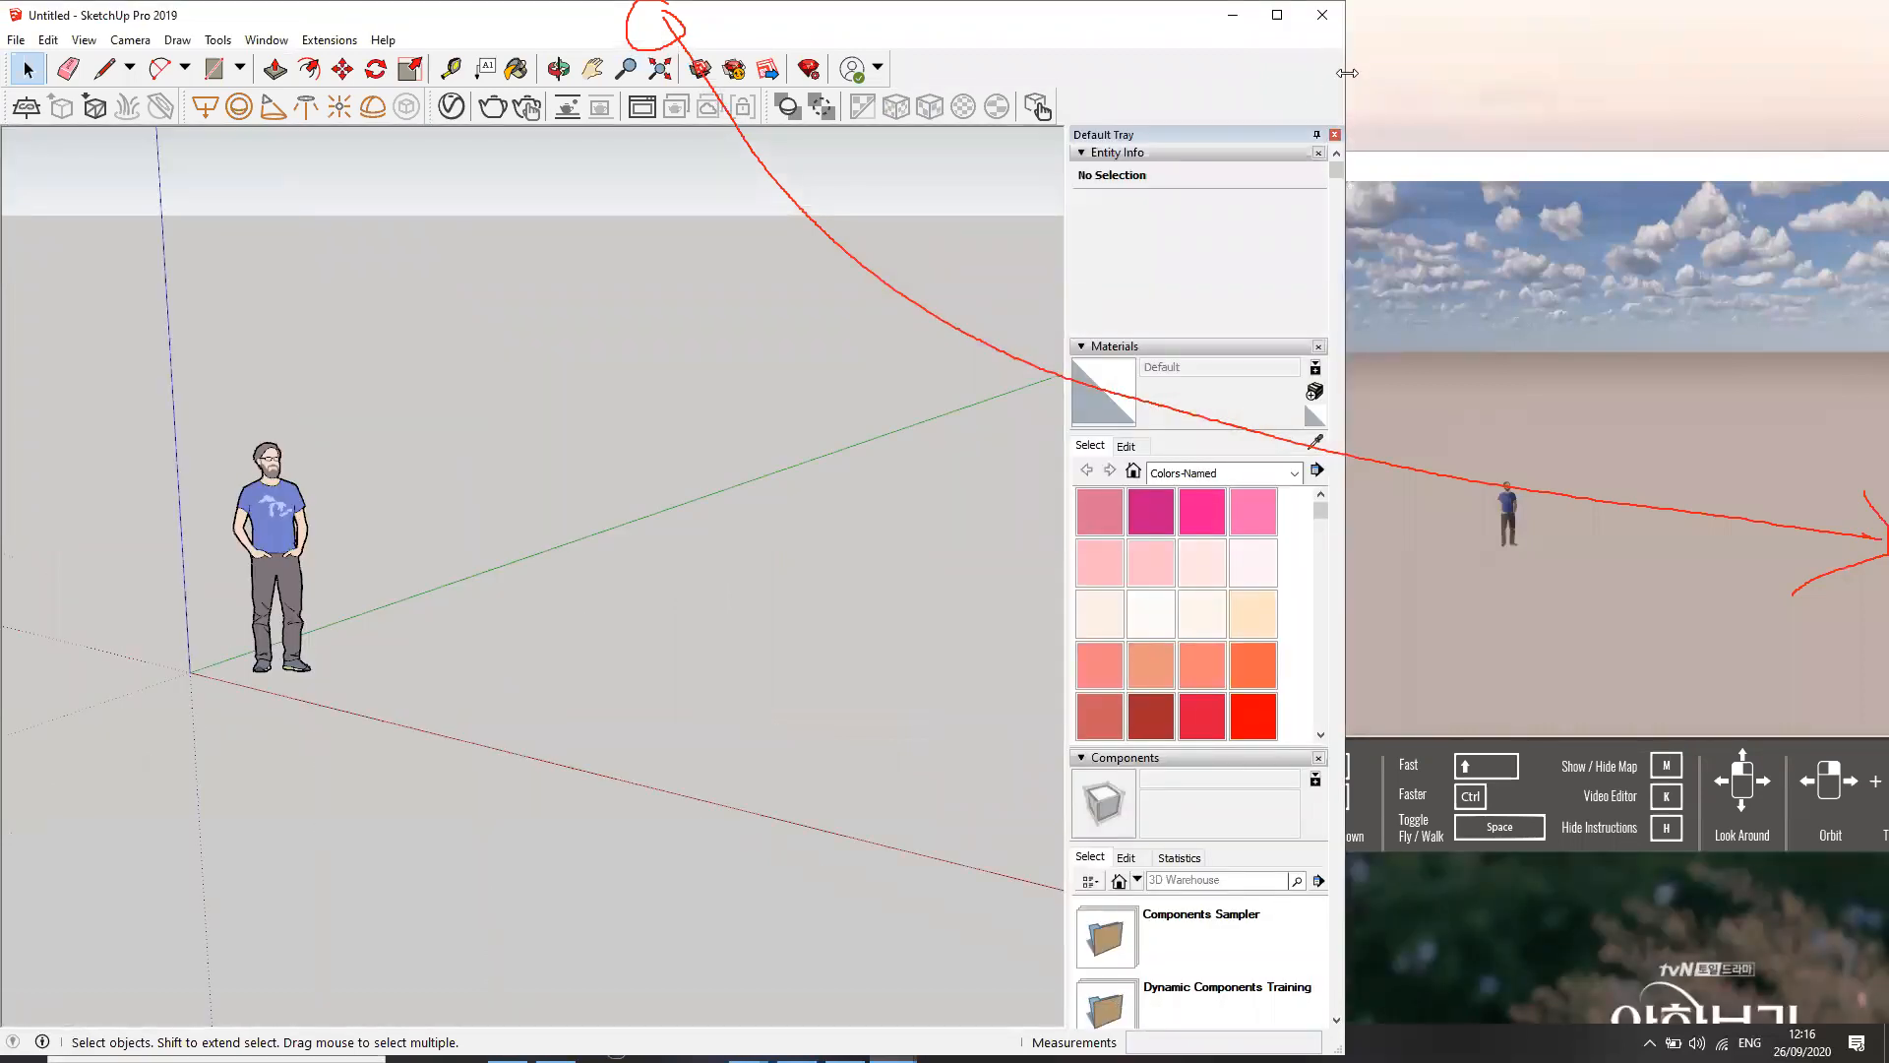
pyautogui.moveTo(1347, 73); pyautogui.dragTo(1037, 72)
# Shrink the Enscape window and place it in the free desktop area beside the SketchUp window
pyautogui.click(1380, 167)
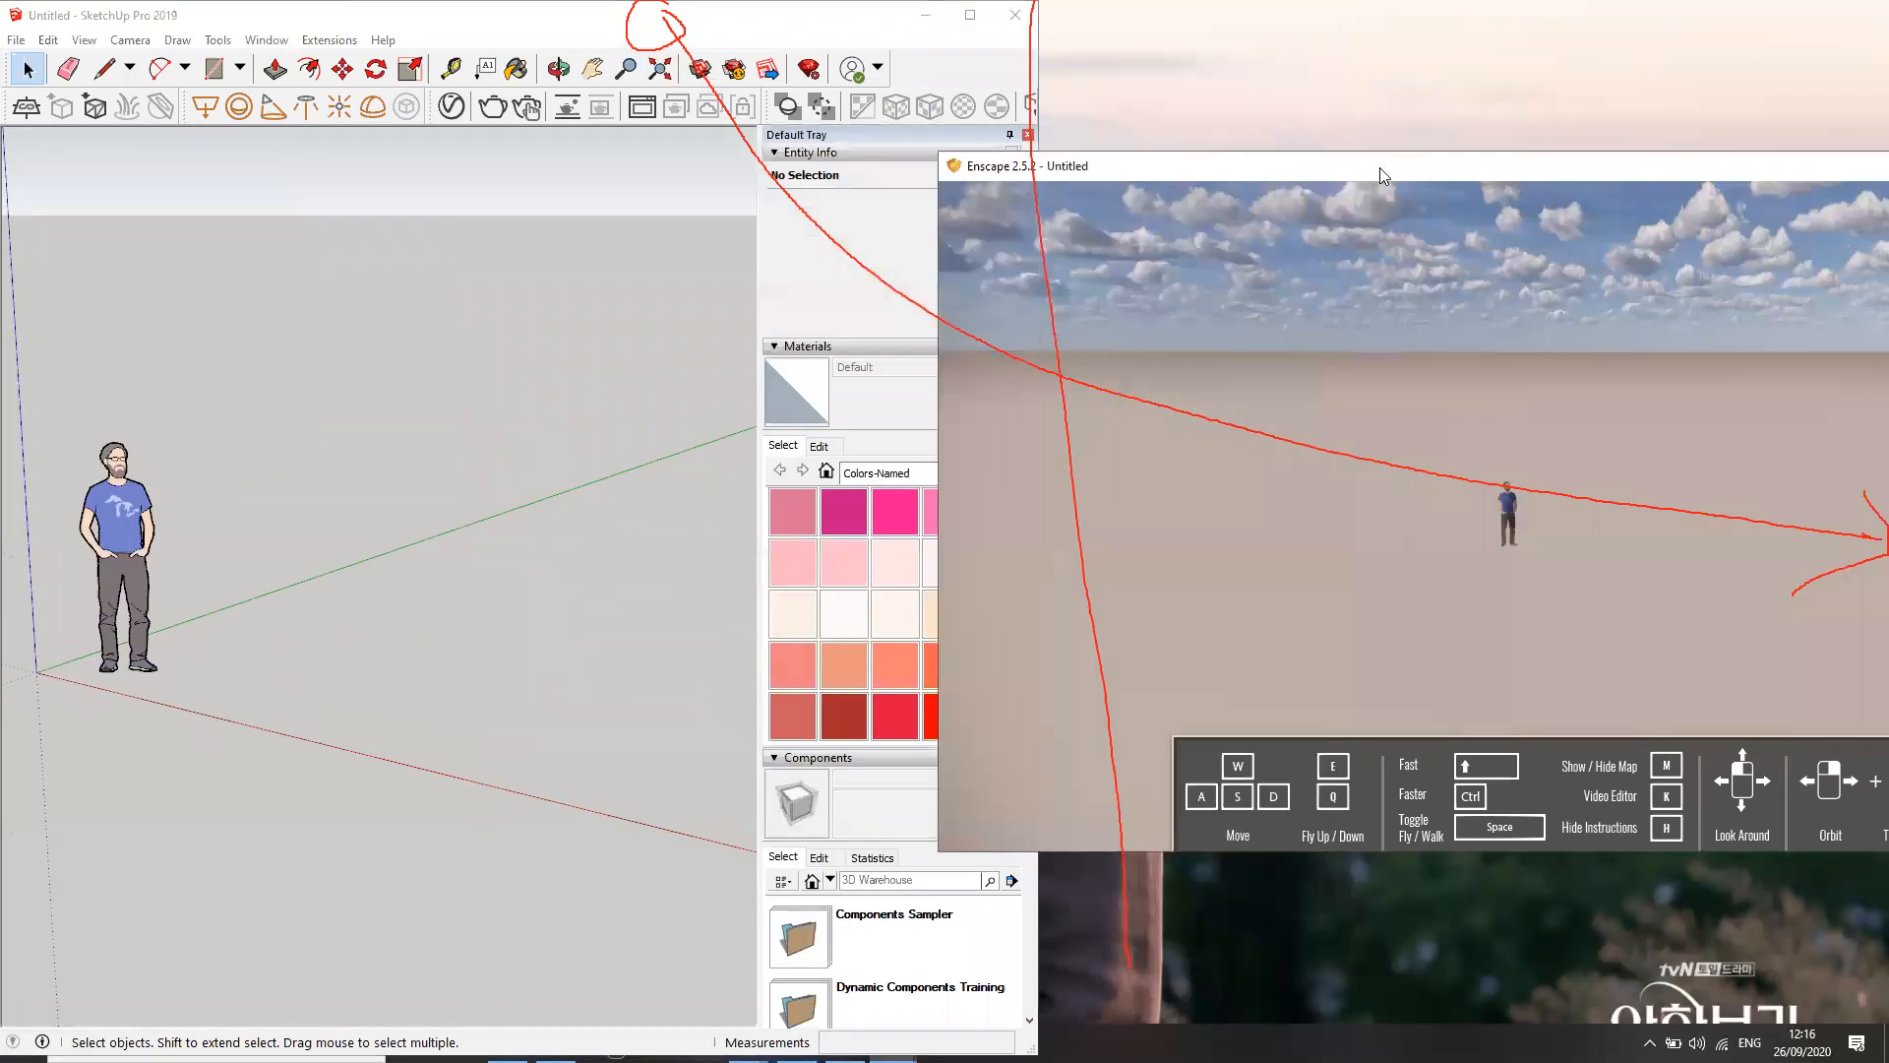
pyautogui.moveTo(1204, 175); pyautogui.dragTo(1031, 179)
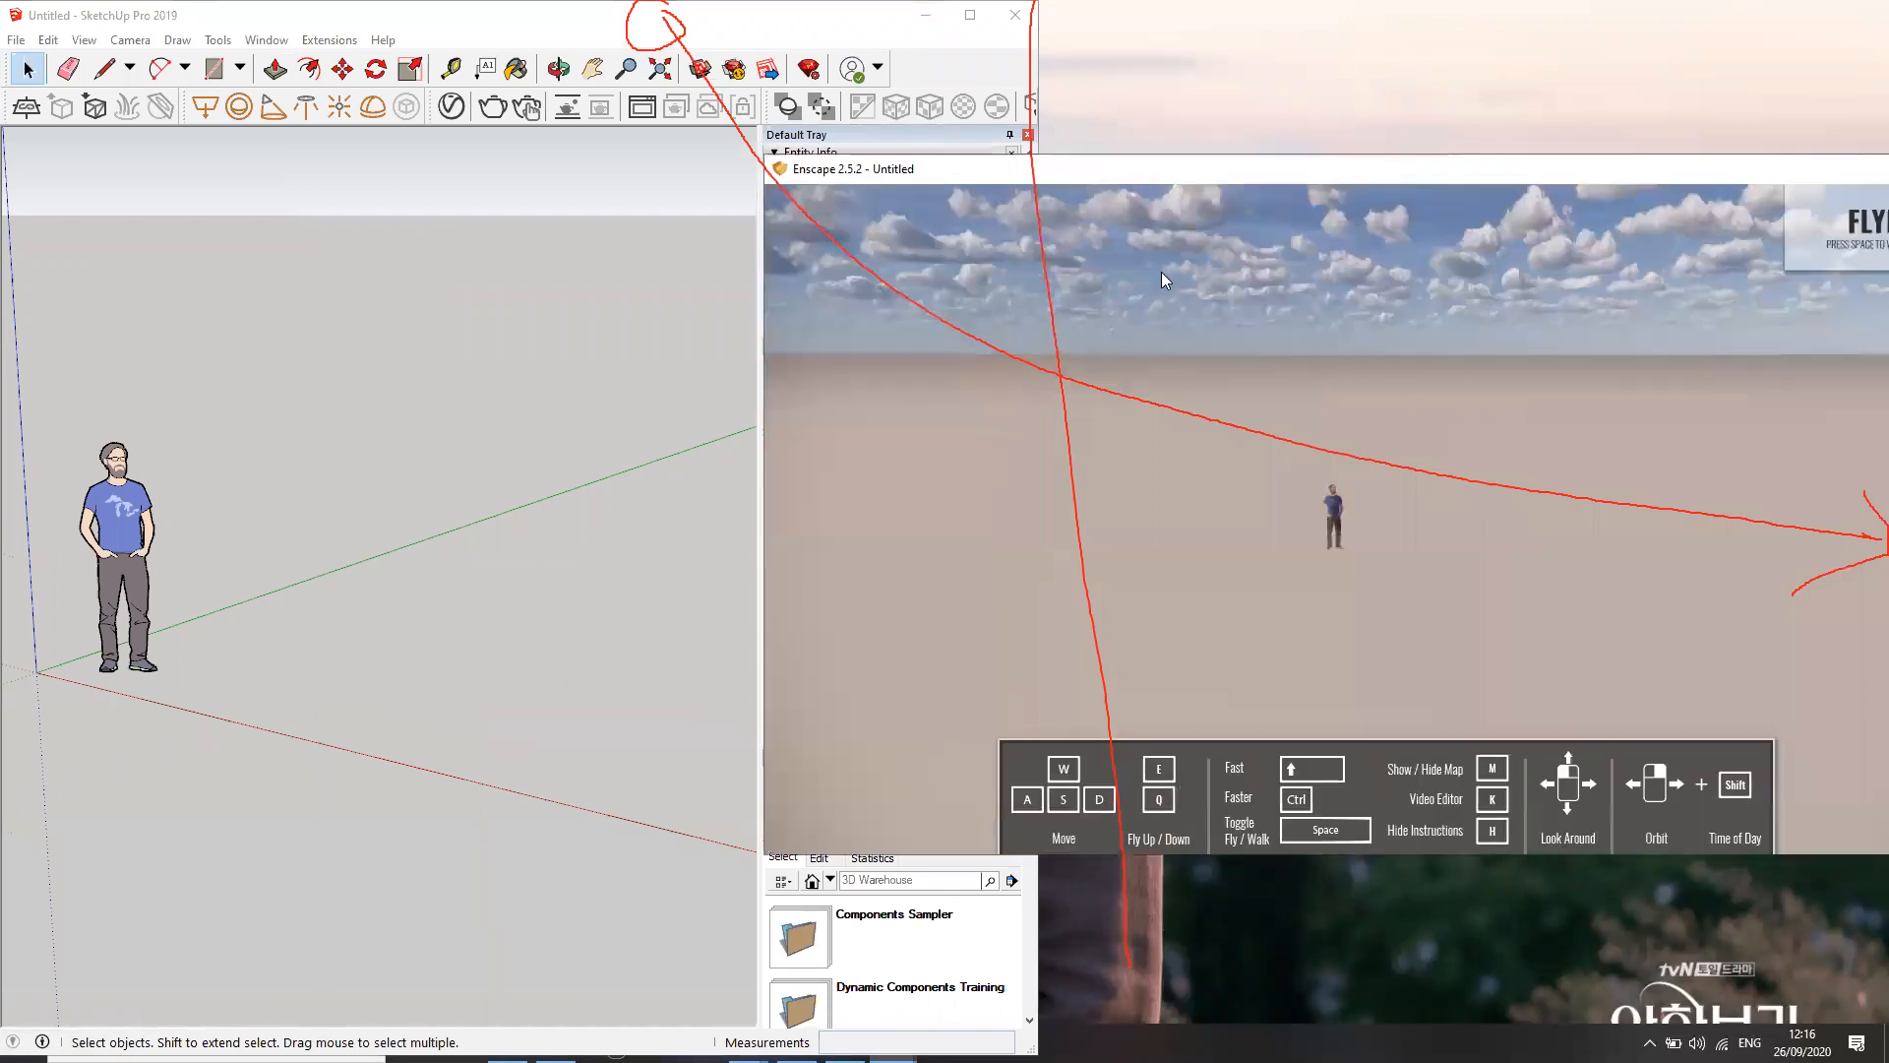
pyautogui.moveTo(1332, 173); pyautogui.dragTo(980, 192)
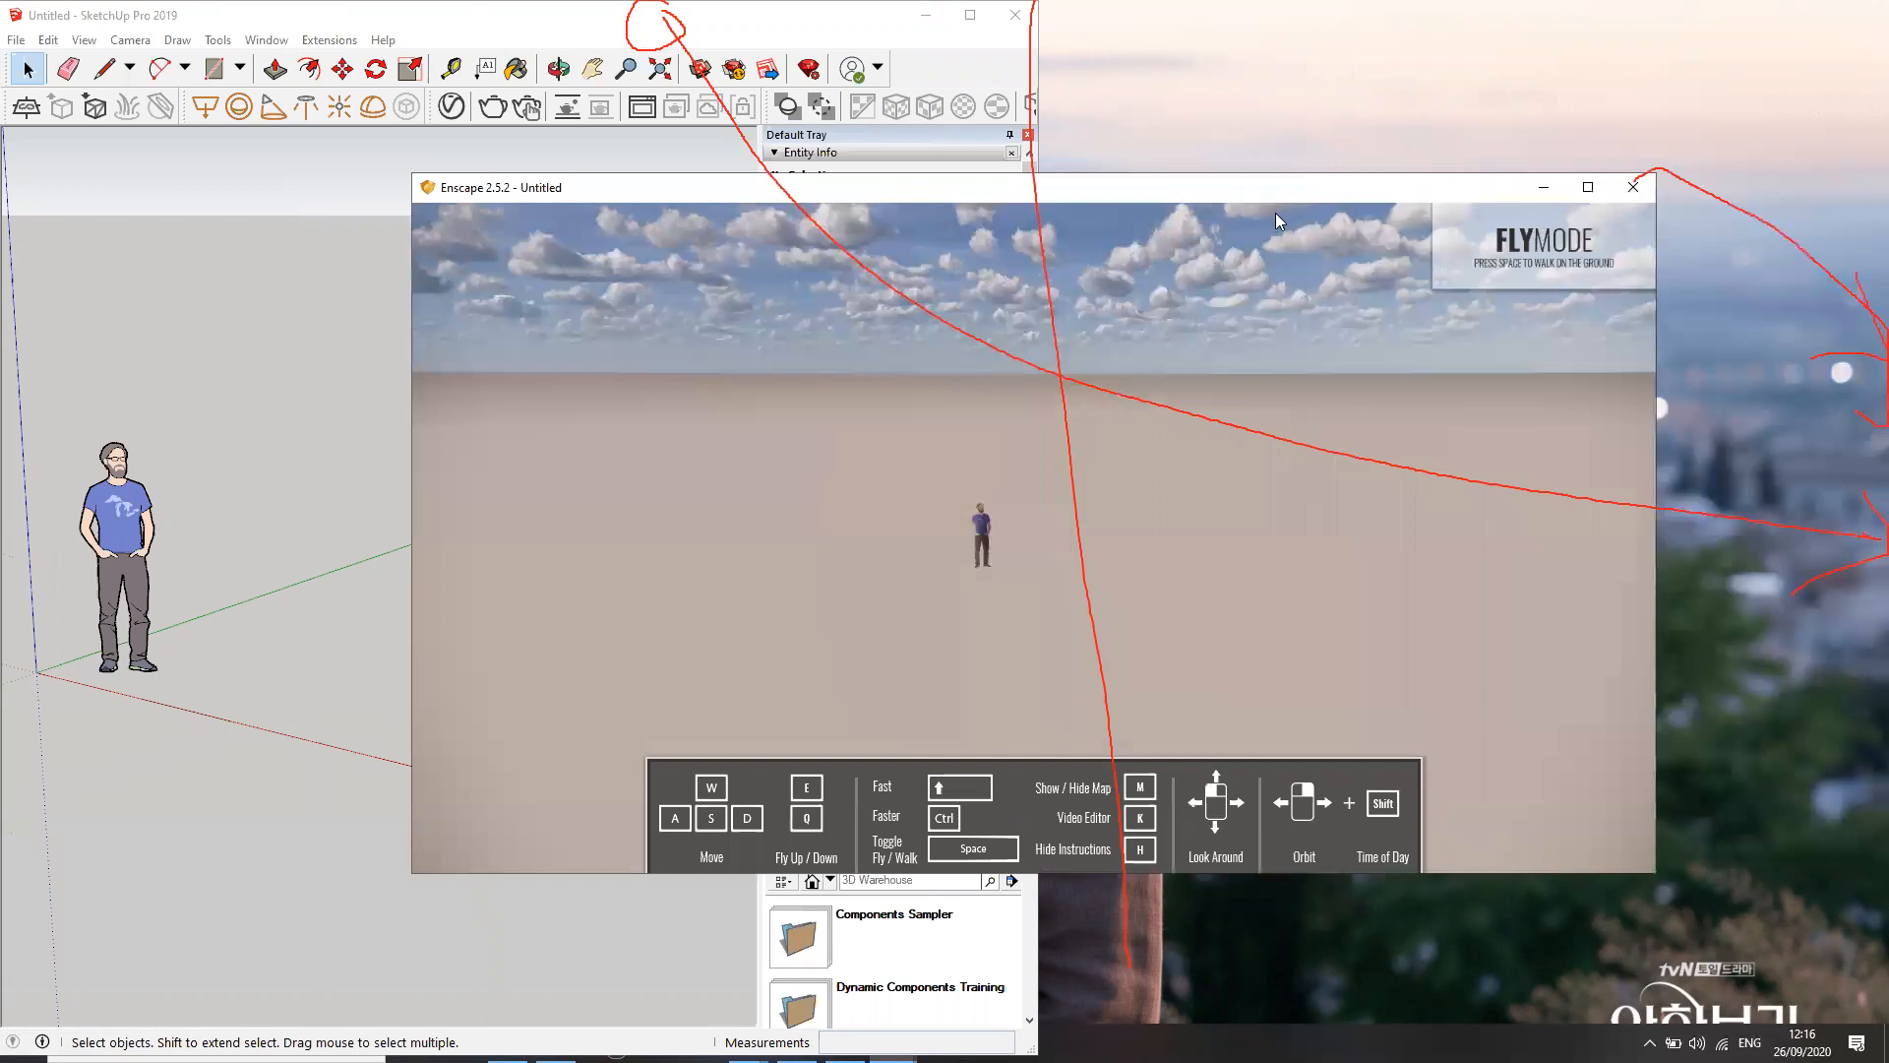
pyautogui.moveTo(1279, 194); pyautogui.dragTo(1665, 181)
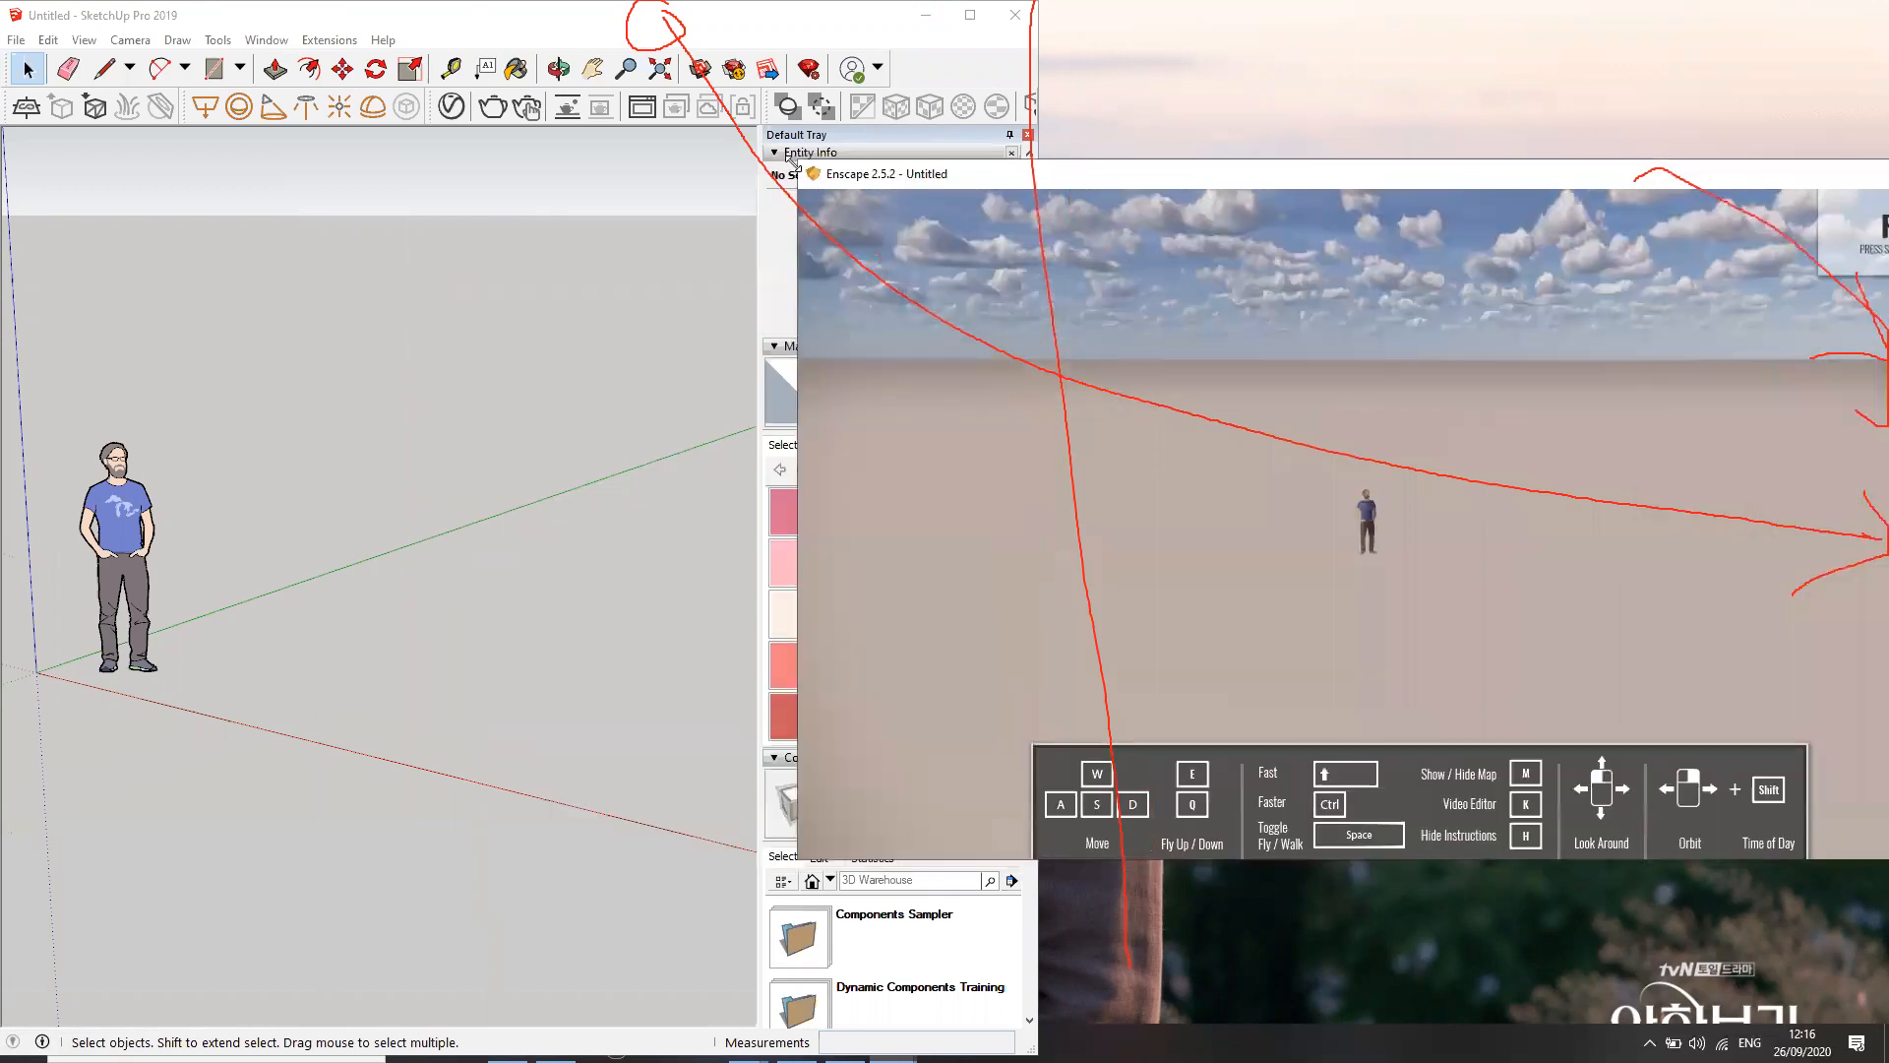
pyautogui.moveTo(790, 158); pyautogui.dragTo(1240, 346)
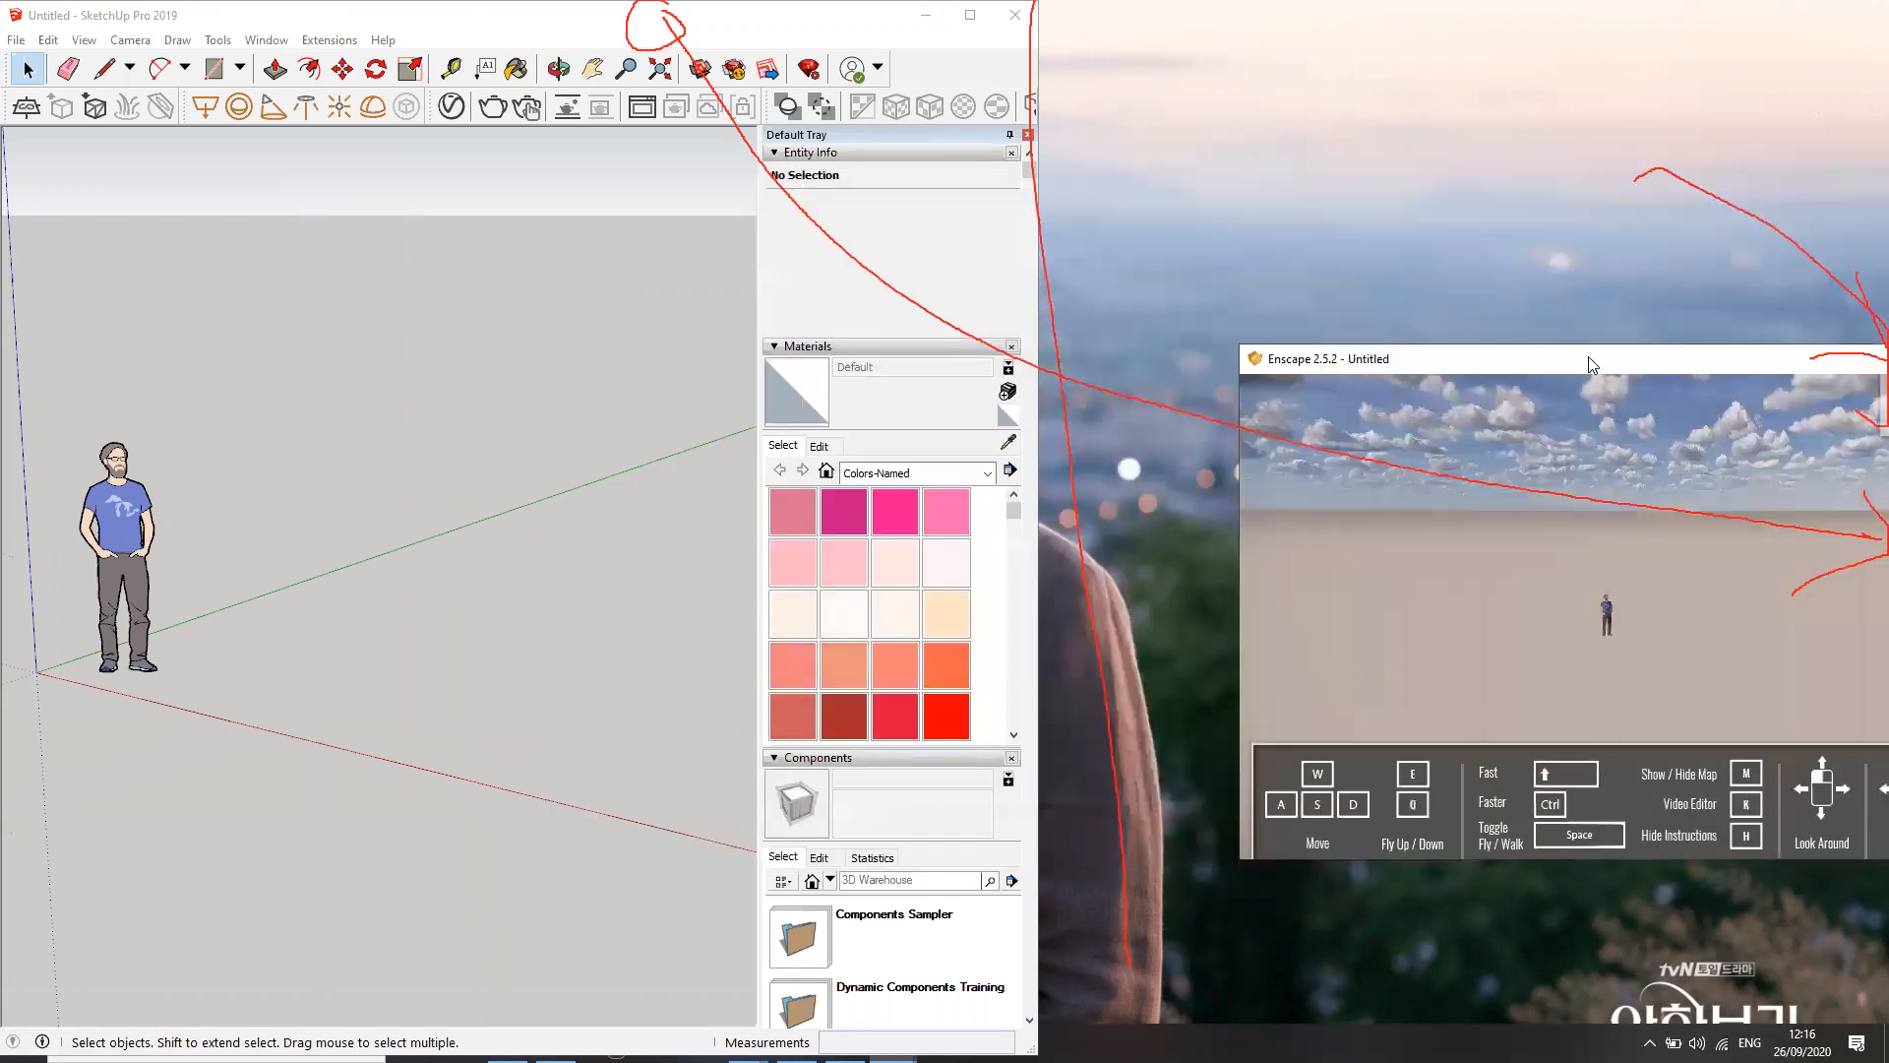
pyautogui.moveTo(1592, 364); pyautogui.dragTo(1448, 268)
pyautogui.moveTo(1595, 357); pyautogui.dragTo(1853, 608)
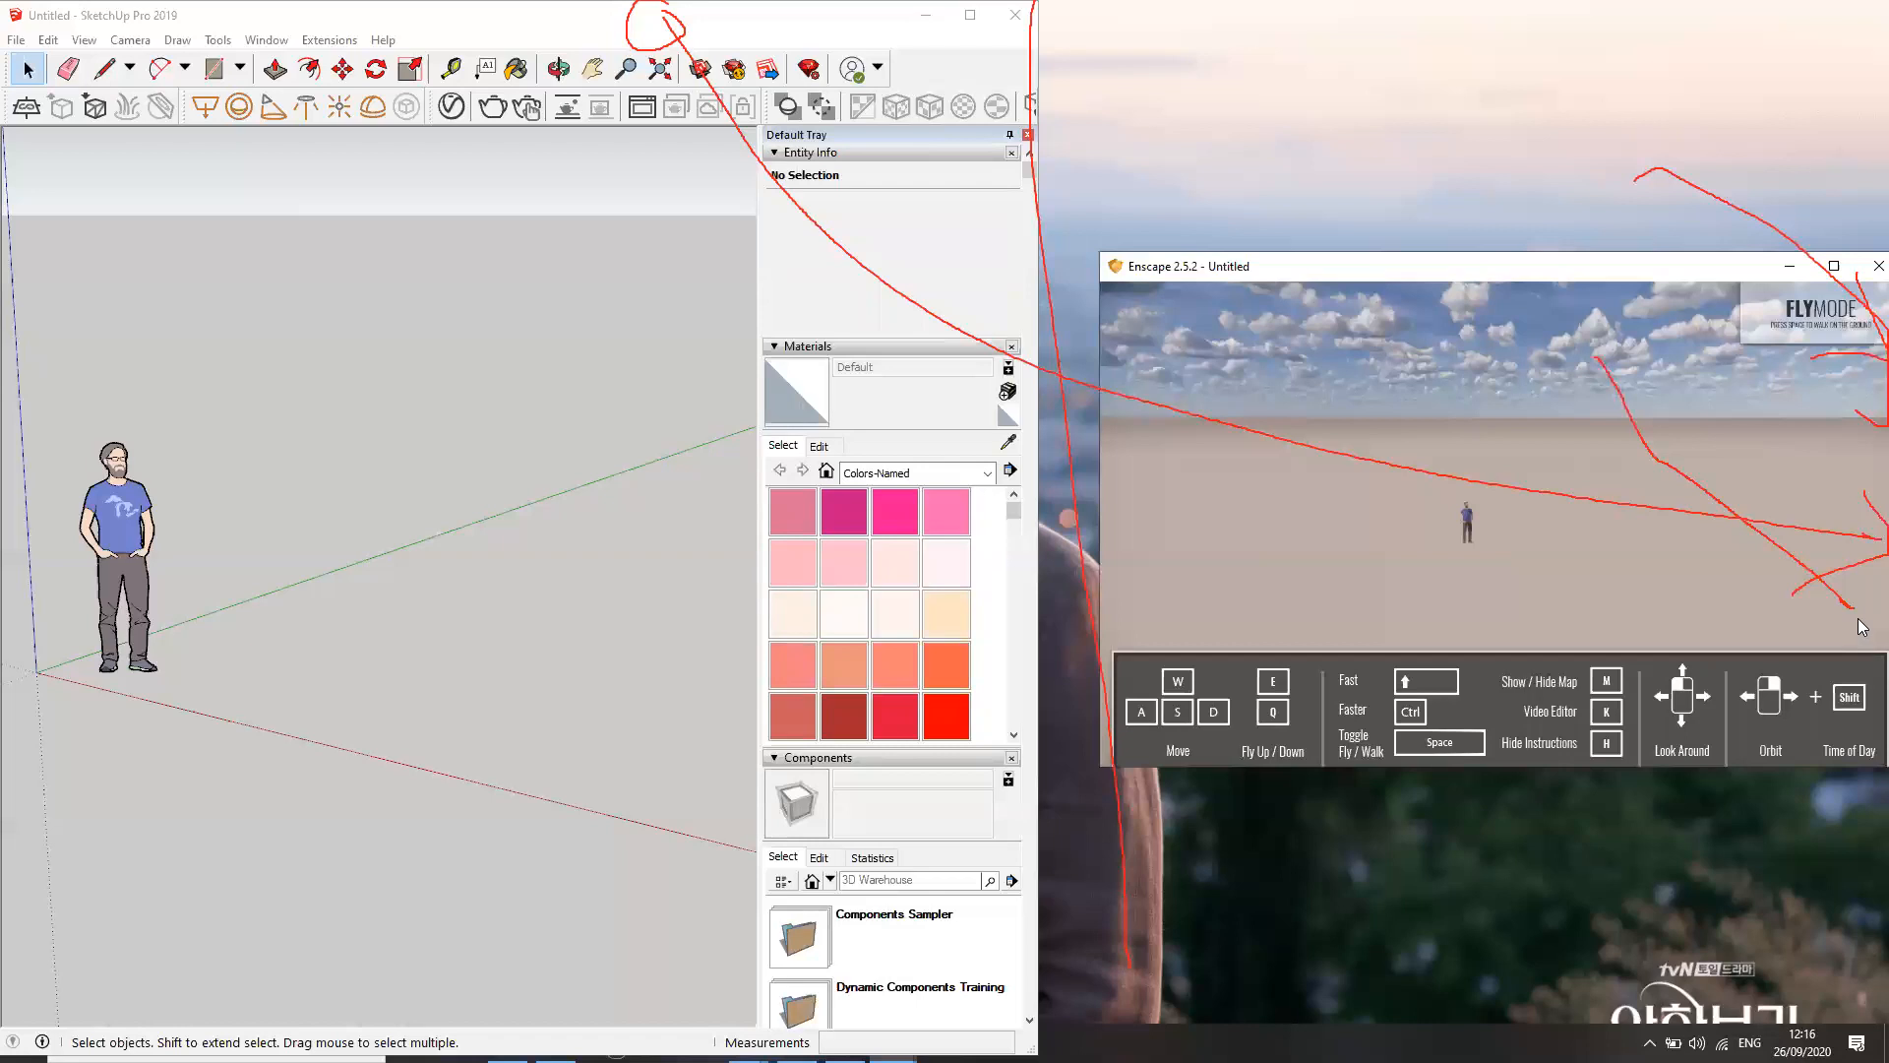
pyautogui.moveTo(1853, 610); pyautogui.dragTo(1540, 267)
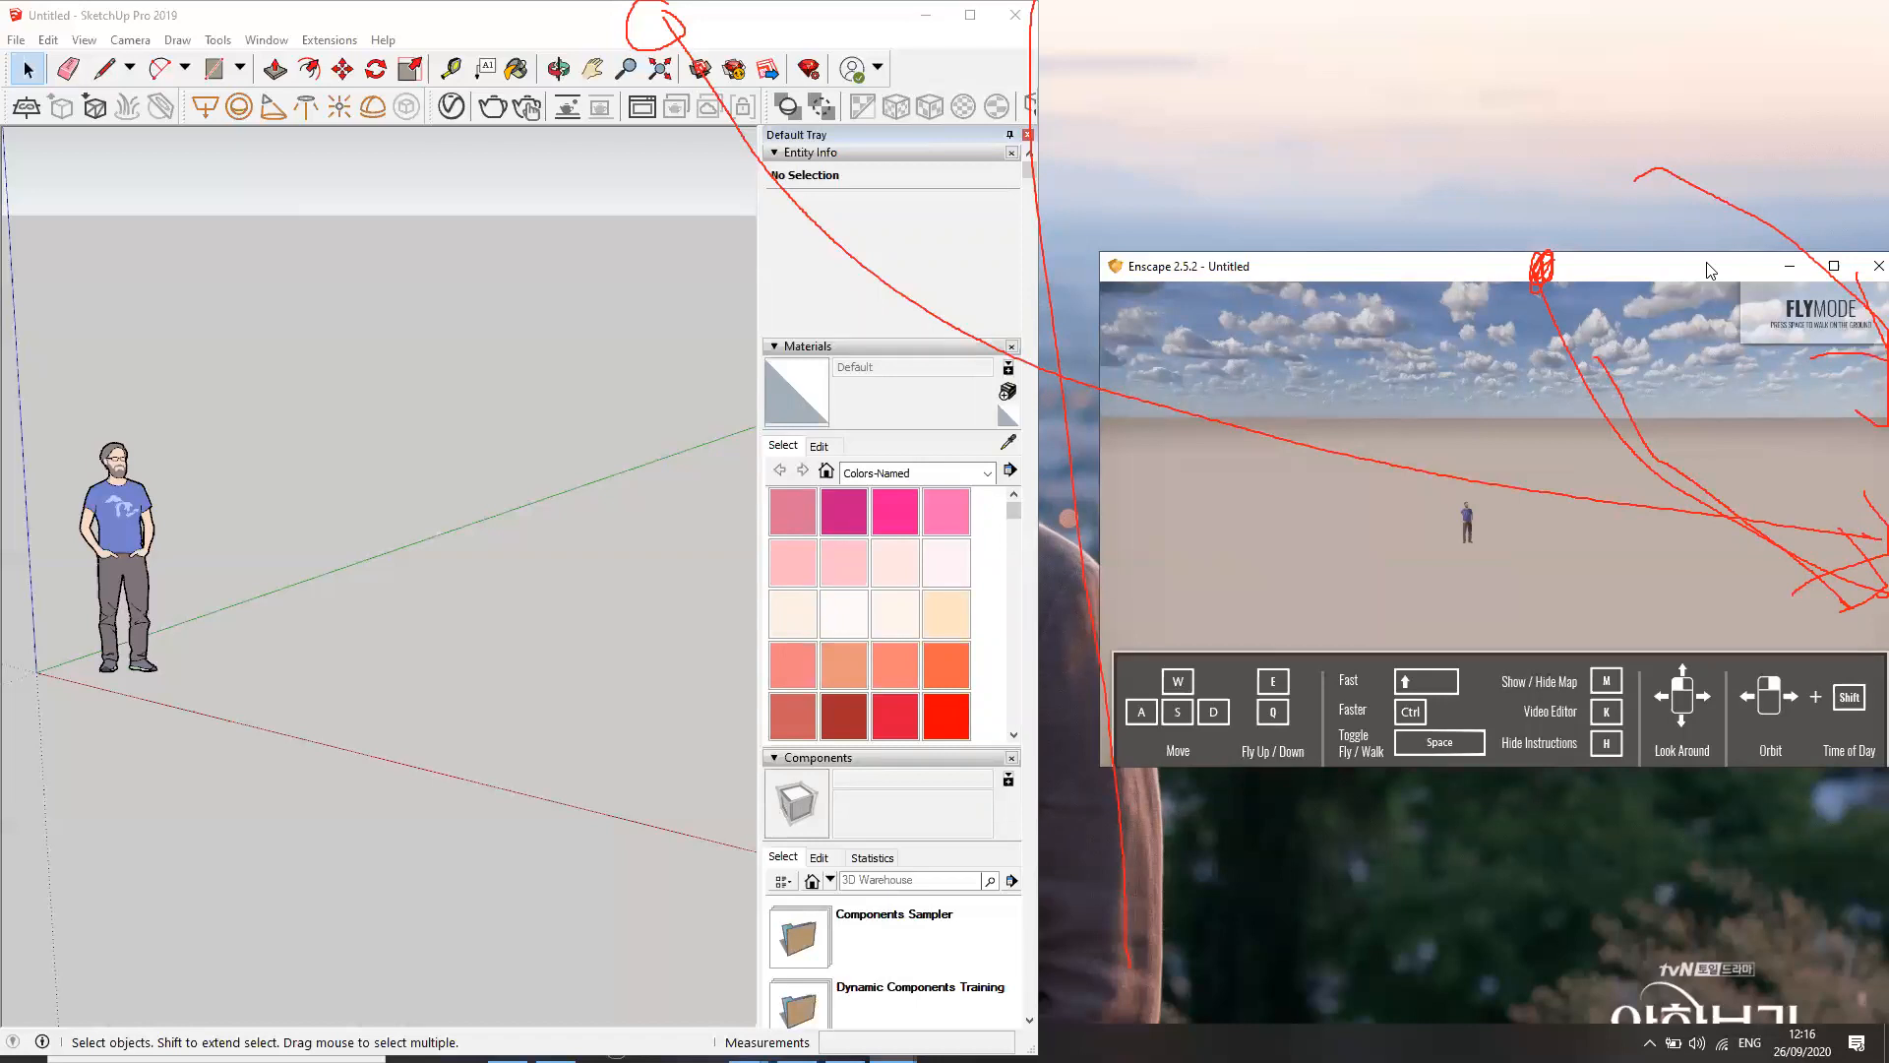
pyautogui.moveTo(1708, 265)
pyautogui.mouseDown()
pyautogui.moveTo(1667, 145)
pyautogui.moveTo(1675, 48)
pyautogui.mouseUp()
pyautogui.moveTo(1771, 285); pyautogui.dragTo(1820, 293)
pyautogui.moveTo(1663, 395); pyautogui.dragTo(1622, 375)
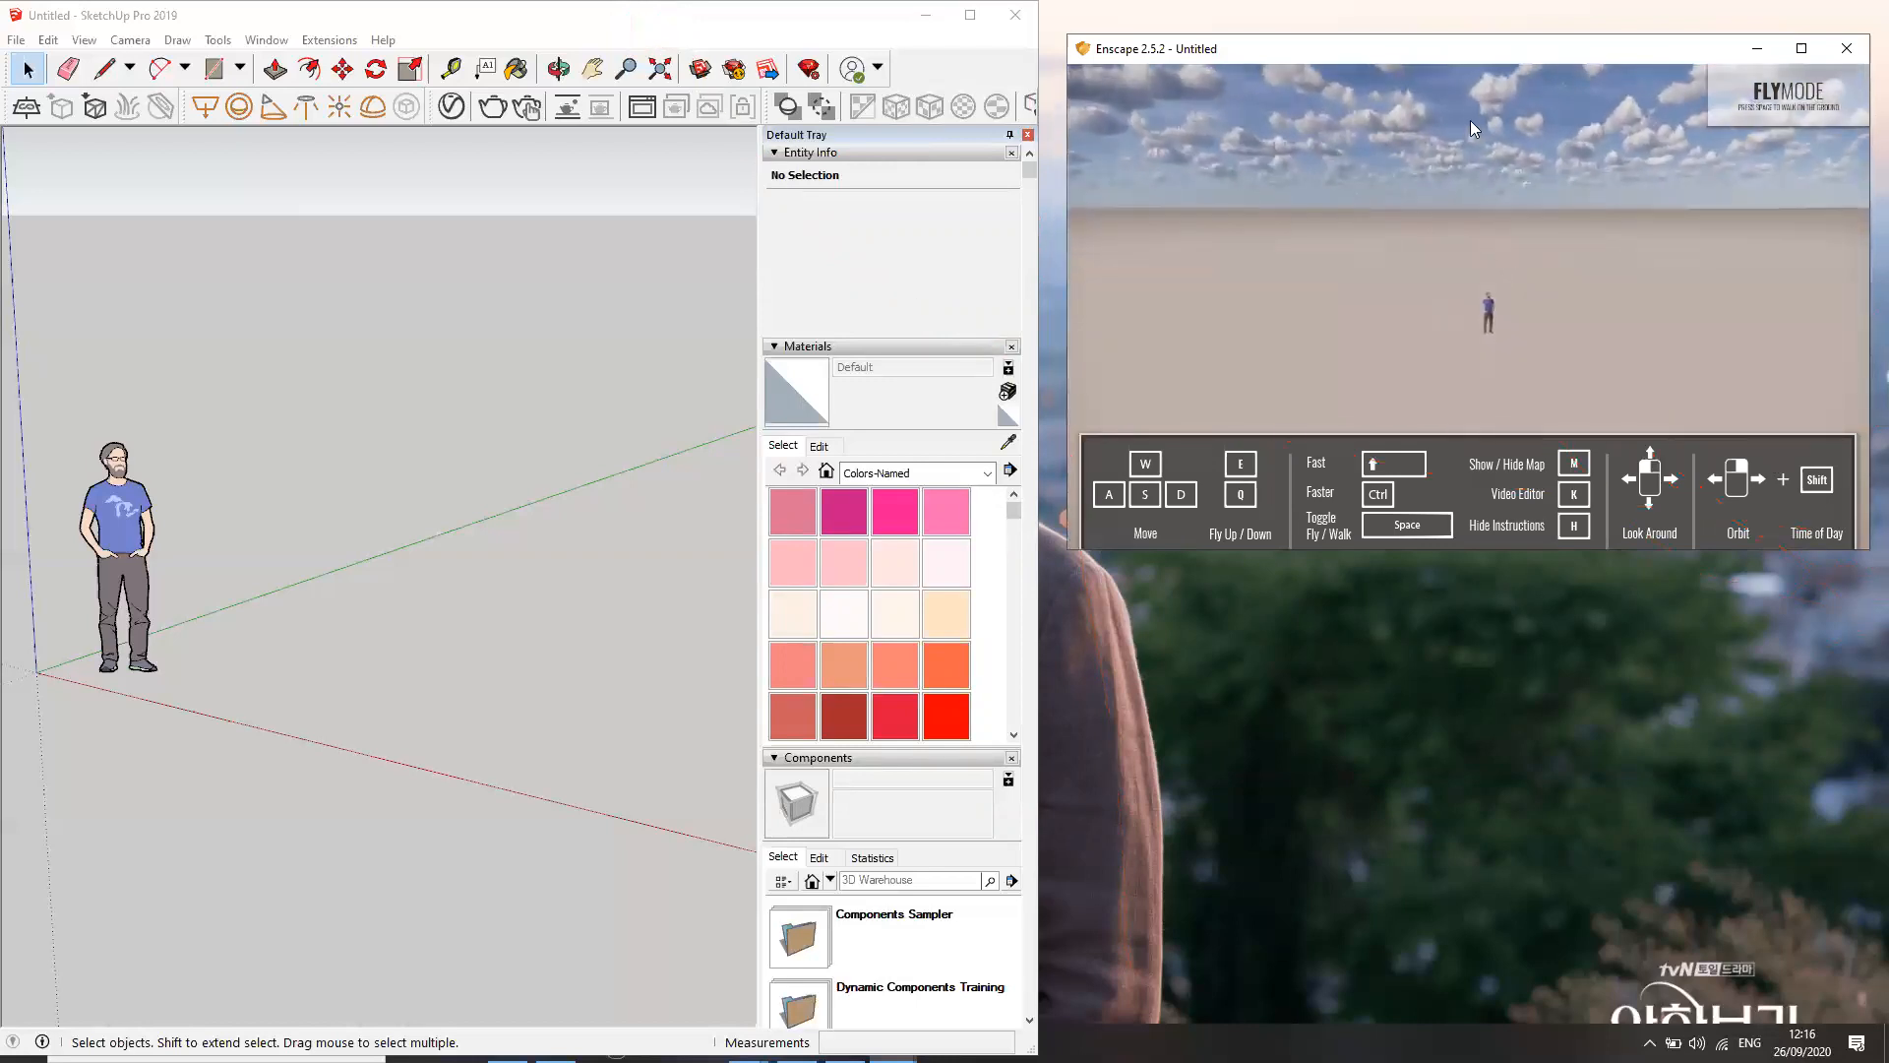
pyautogui.moveTo(1452, 55); pyautogui.dragTo(1459, 55)
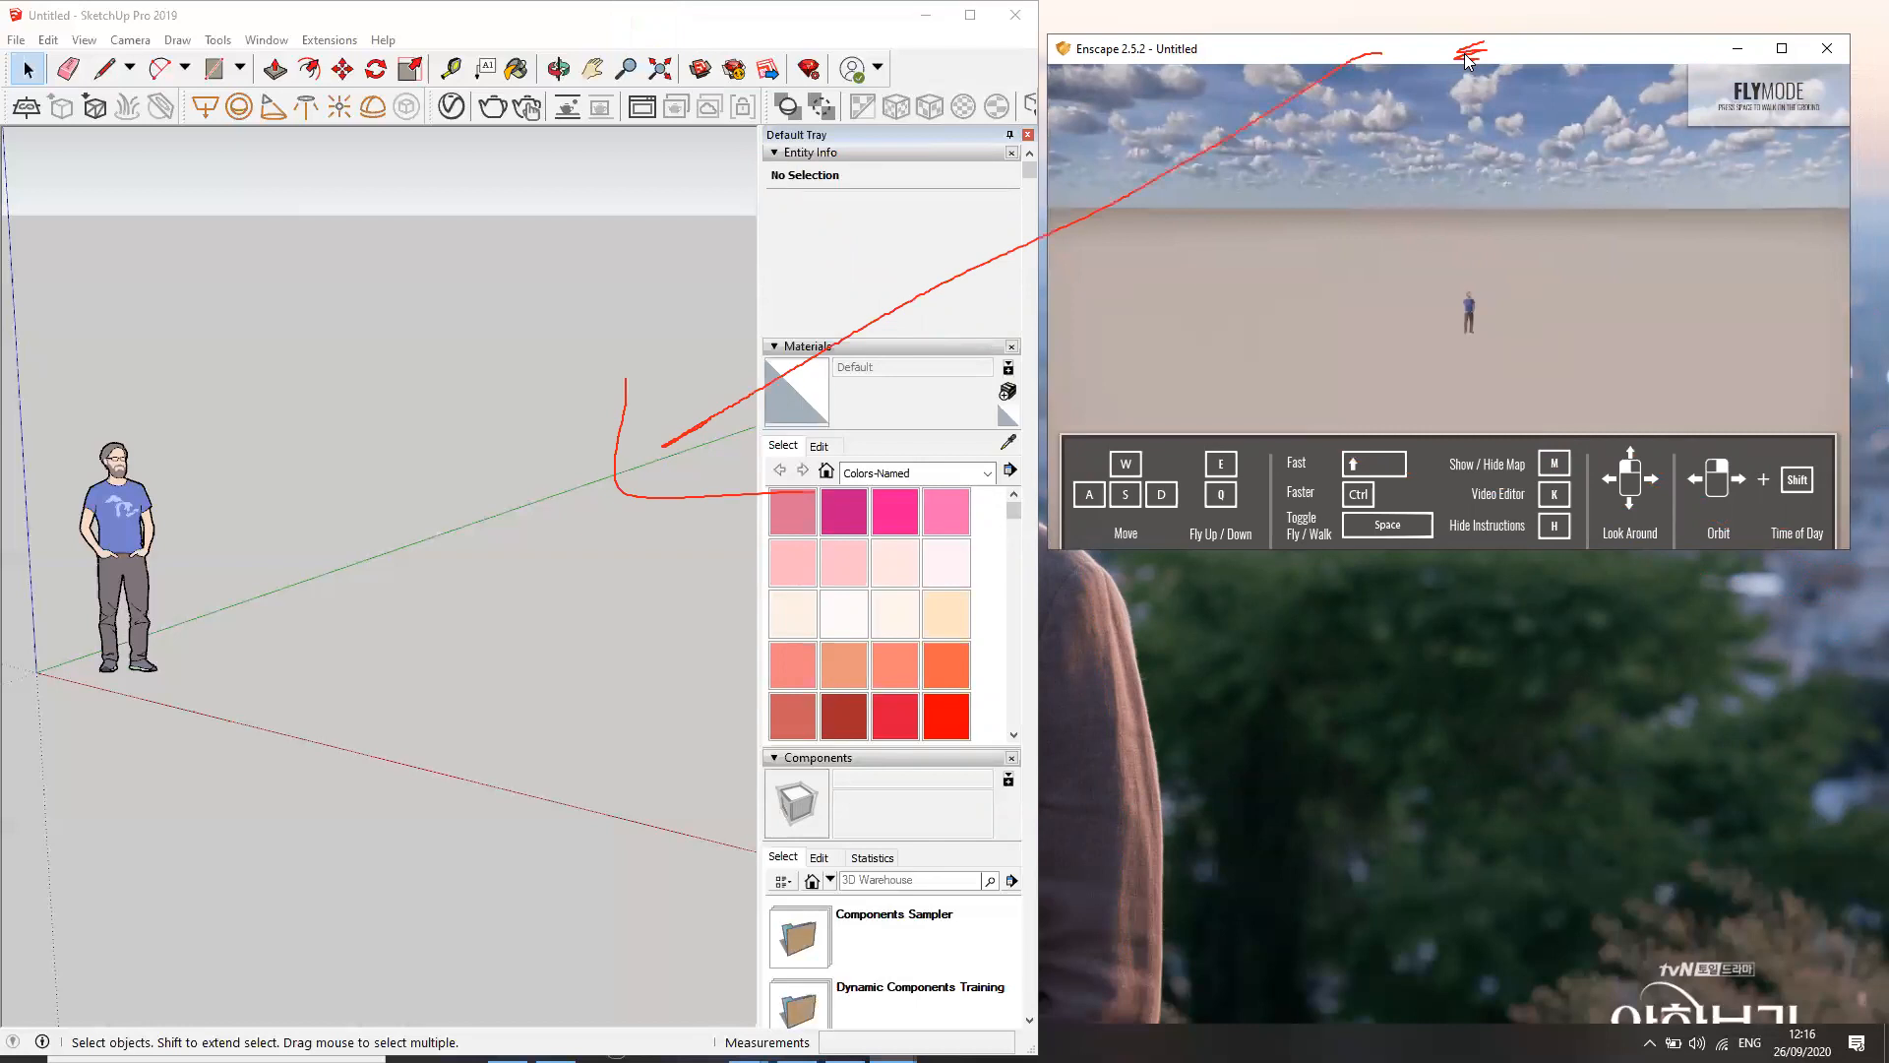
pyautogui.moveTo(1464, 53); pyautogui.dragTo(1448, 86)
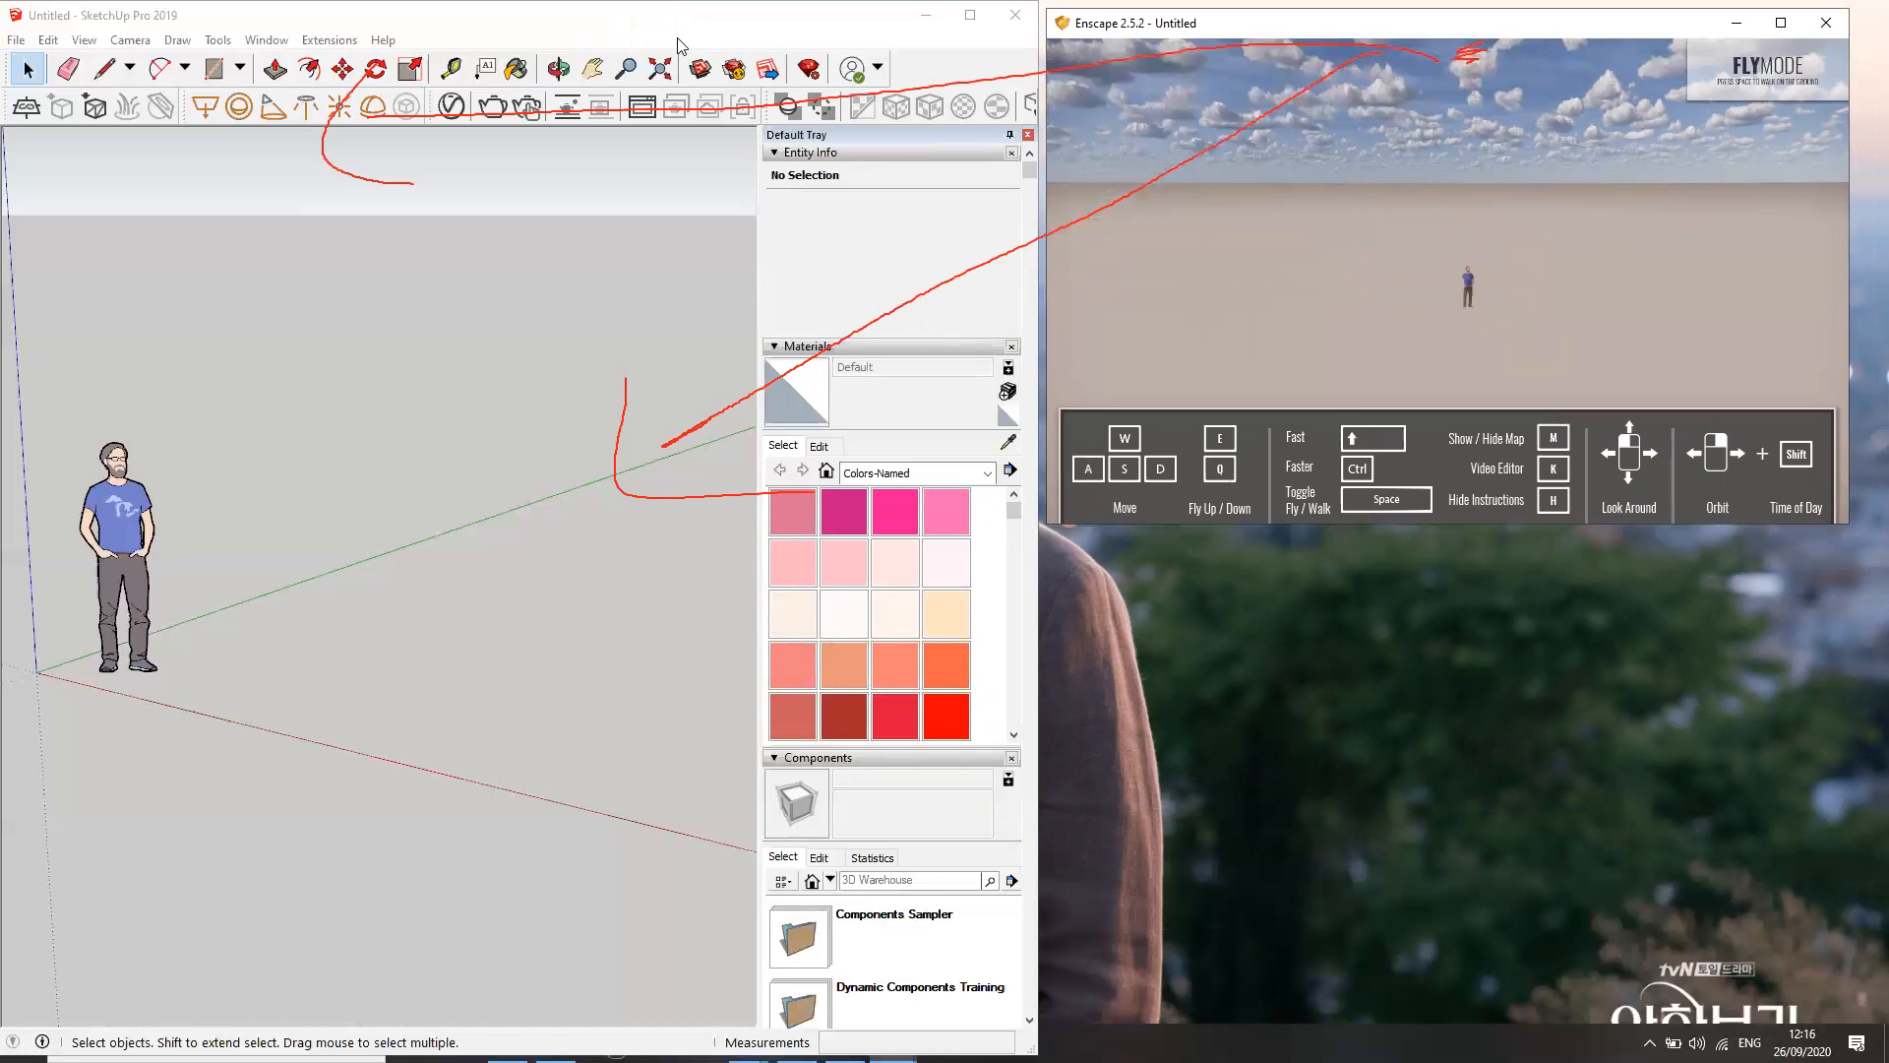
pyautogui.moveTo(1479, 35); pyautogui.dragTo(1476, 41)
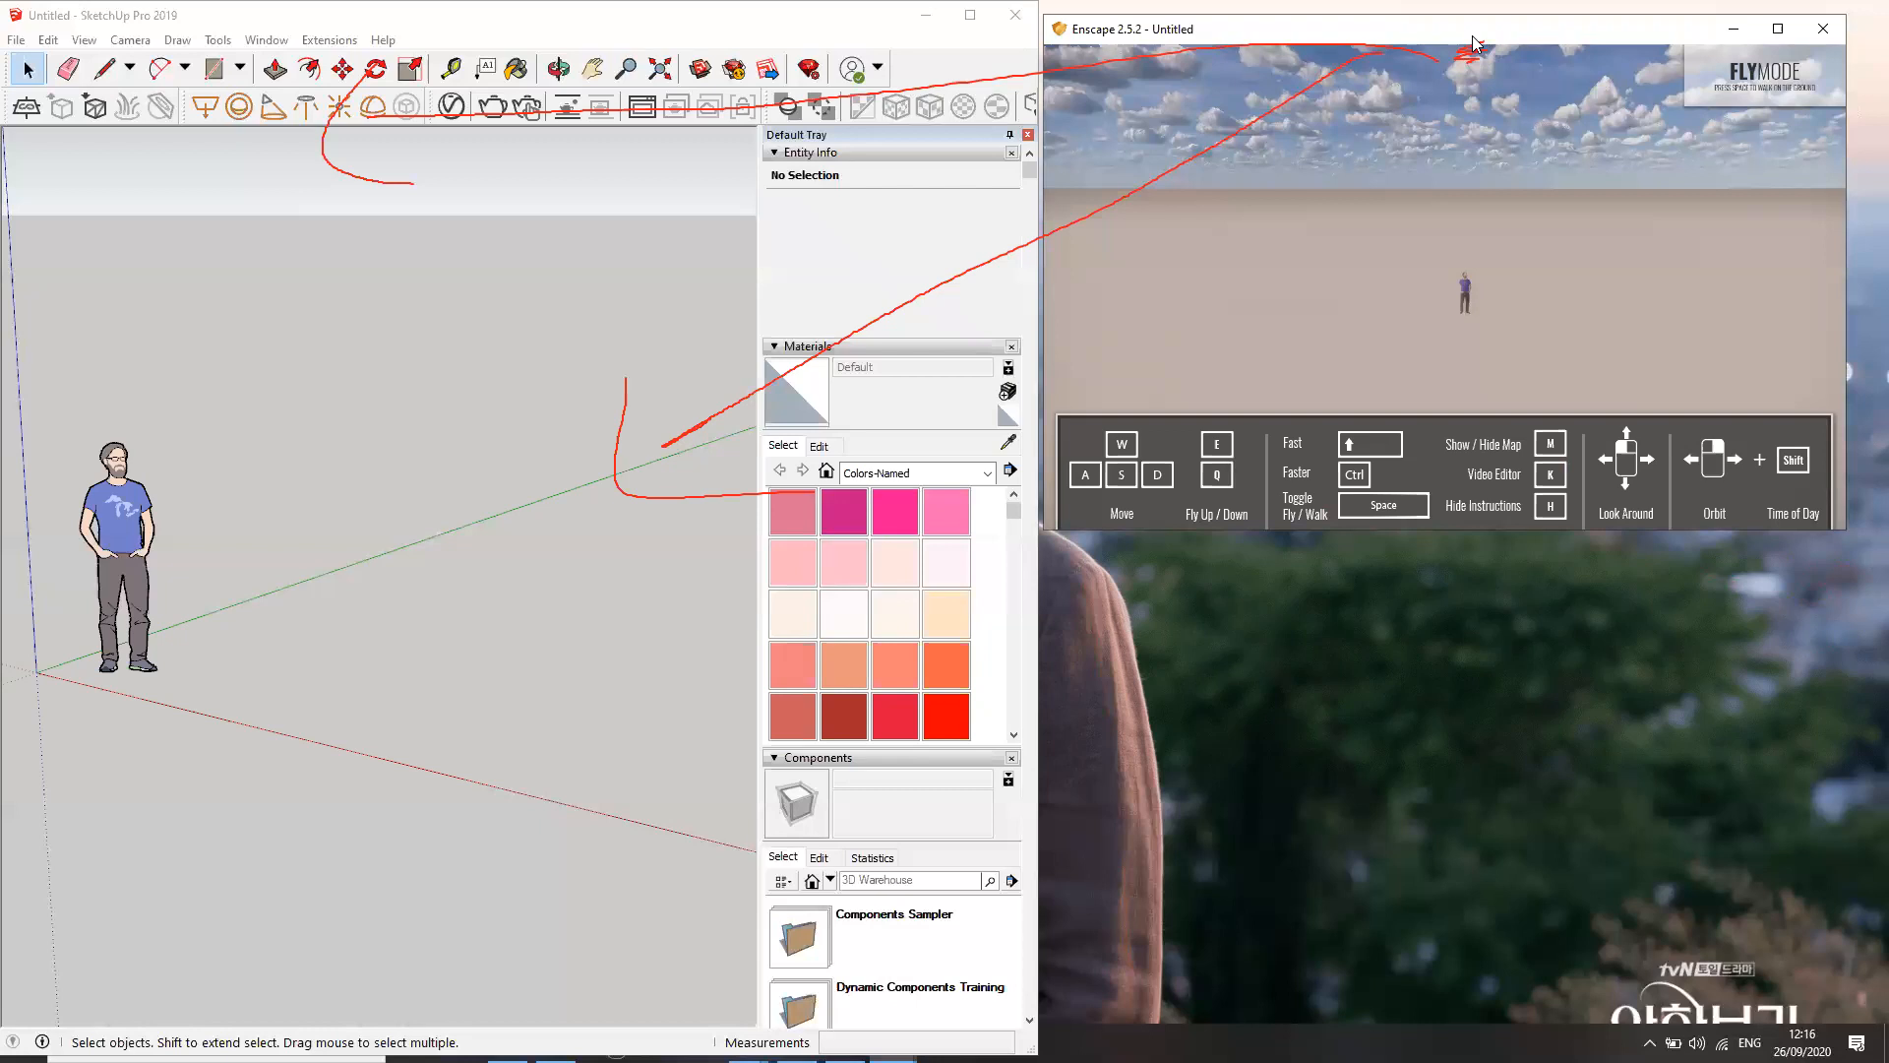
# Move the Enscape window over the SketchUp model view and shift the SketchUp window toward the middle of the desktop
pyautogui.moveTo(1476, 41); pyautogui.dragTo(388, 270)
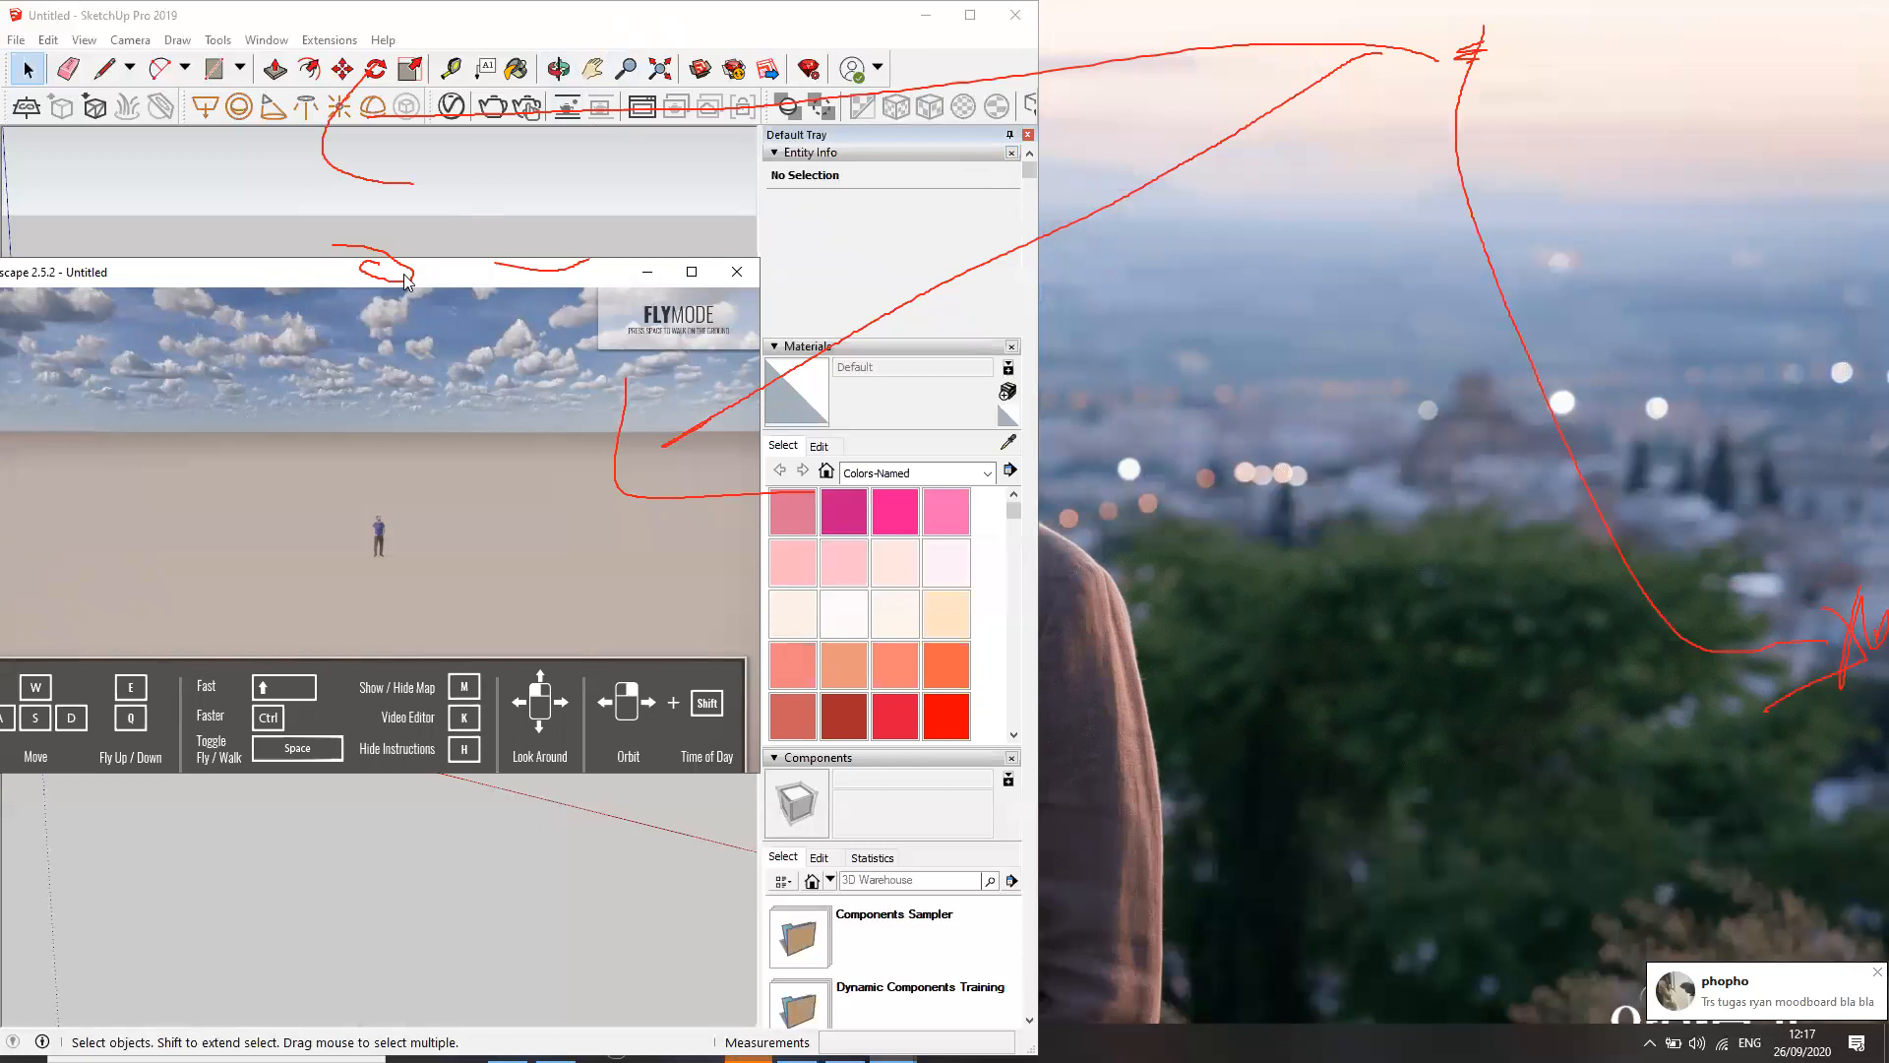
pyautogui.moveTo(403, 274)
pyautogui.mouseDown()
pyautogui.moveTo(388, 43)
pyautogui.moveTo(376, 131)
pyautogui.moveTo(442, 75)
pyautogui.mouseUp()
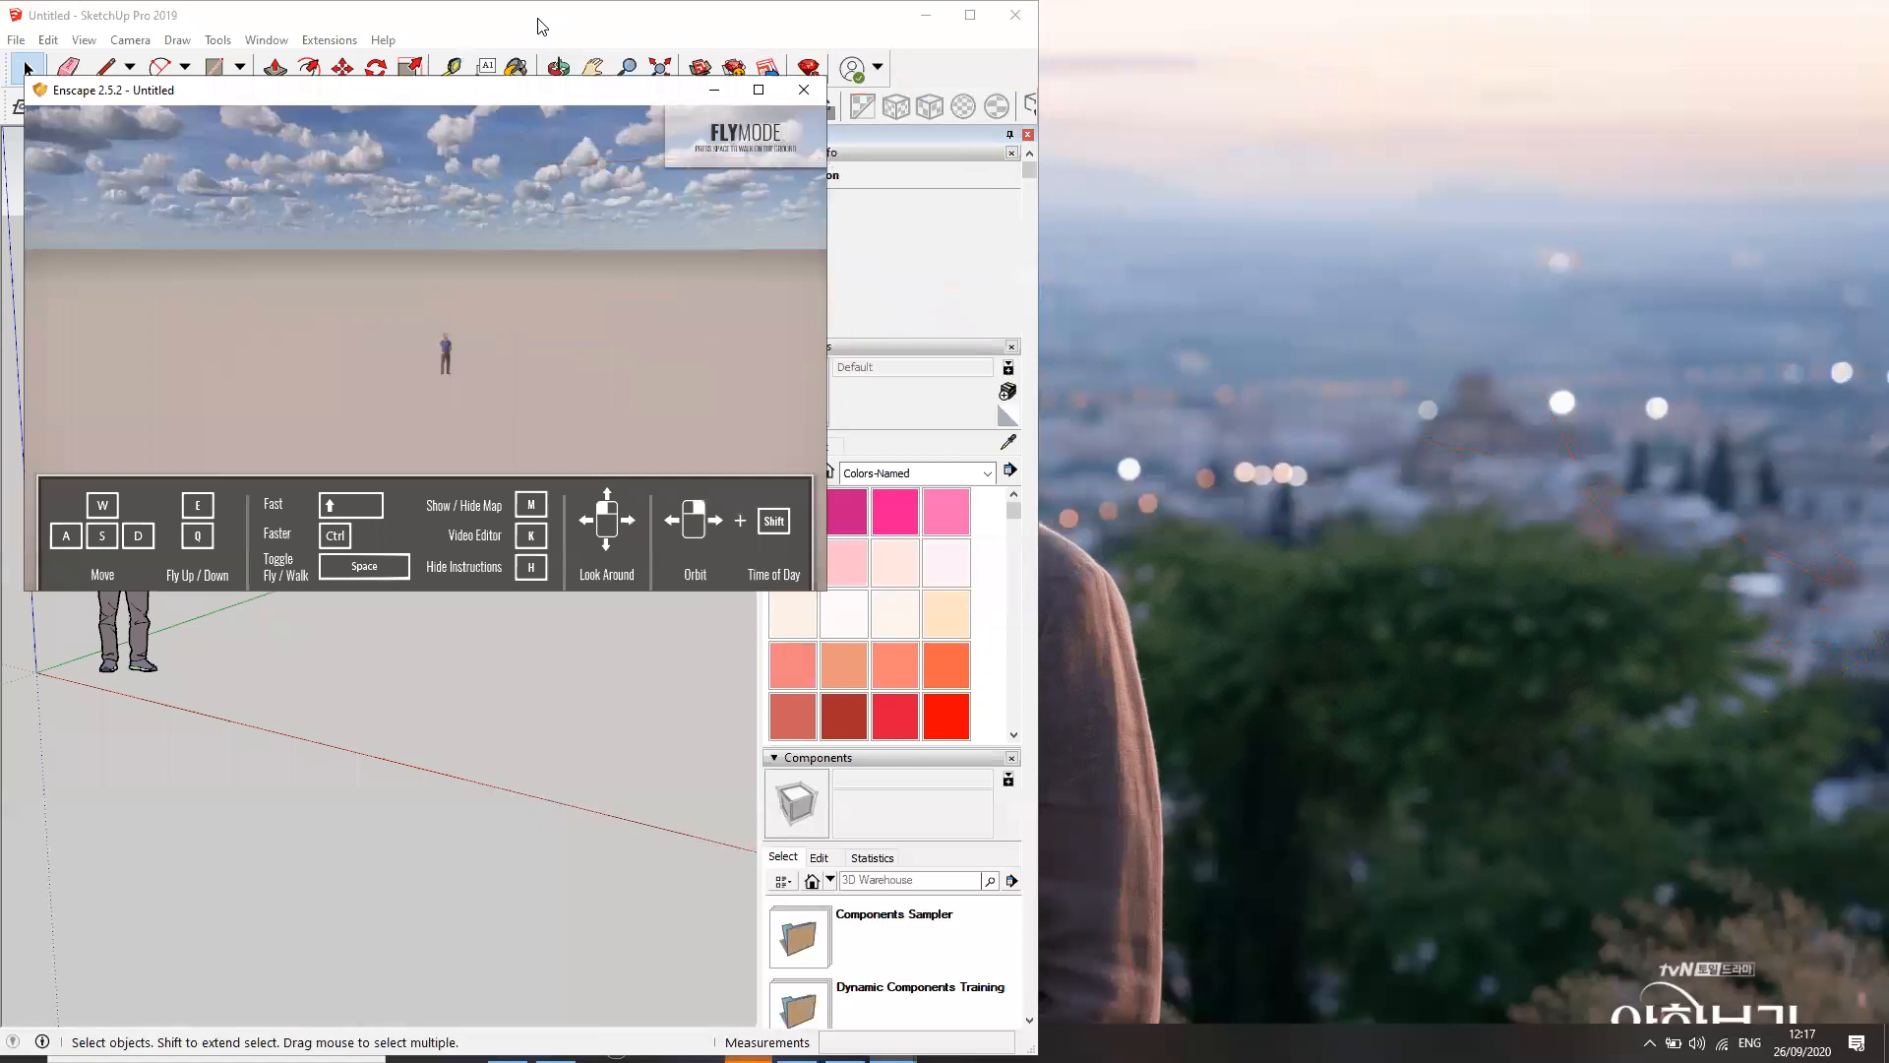
pyautogui.moveTo(539, 19)
pyautogui.mouseDown()
pyautogui.moveTo(565, 90)
pyautogui.moveTo(895, 176)
pyautogui.mouseUp()
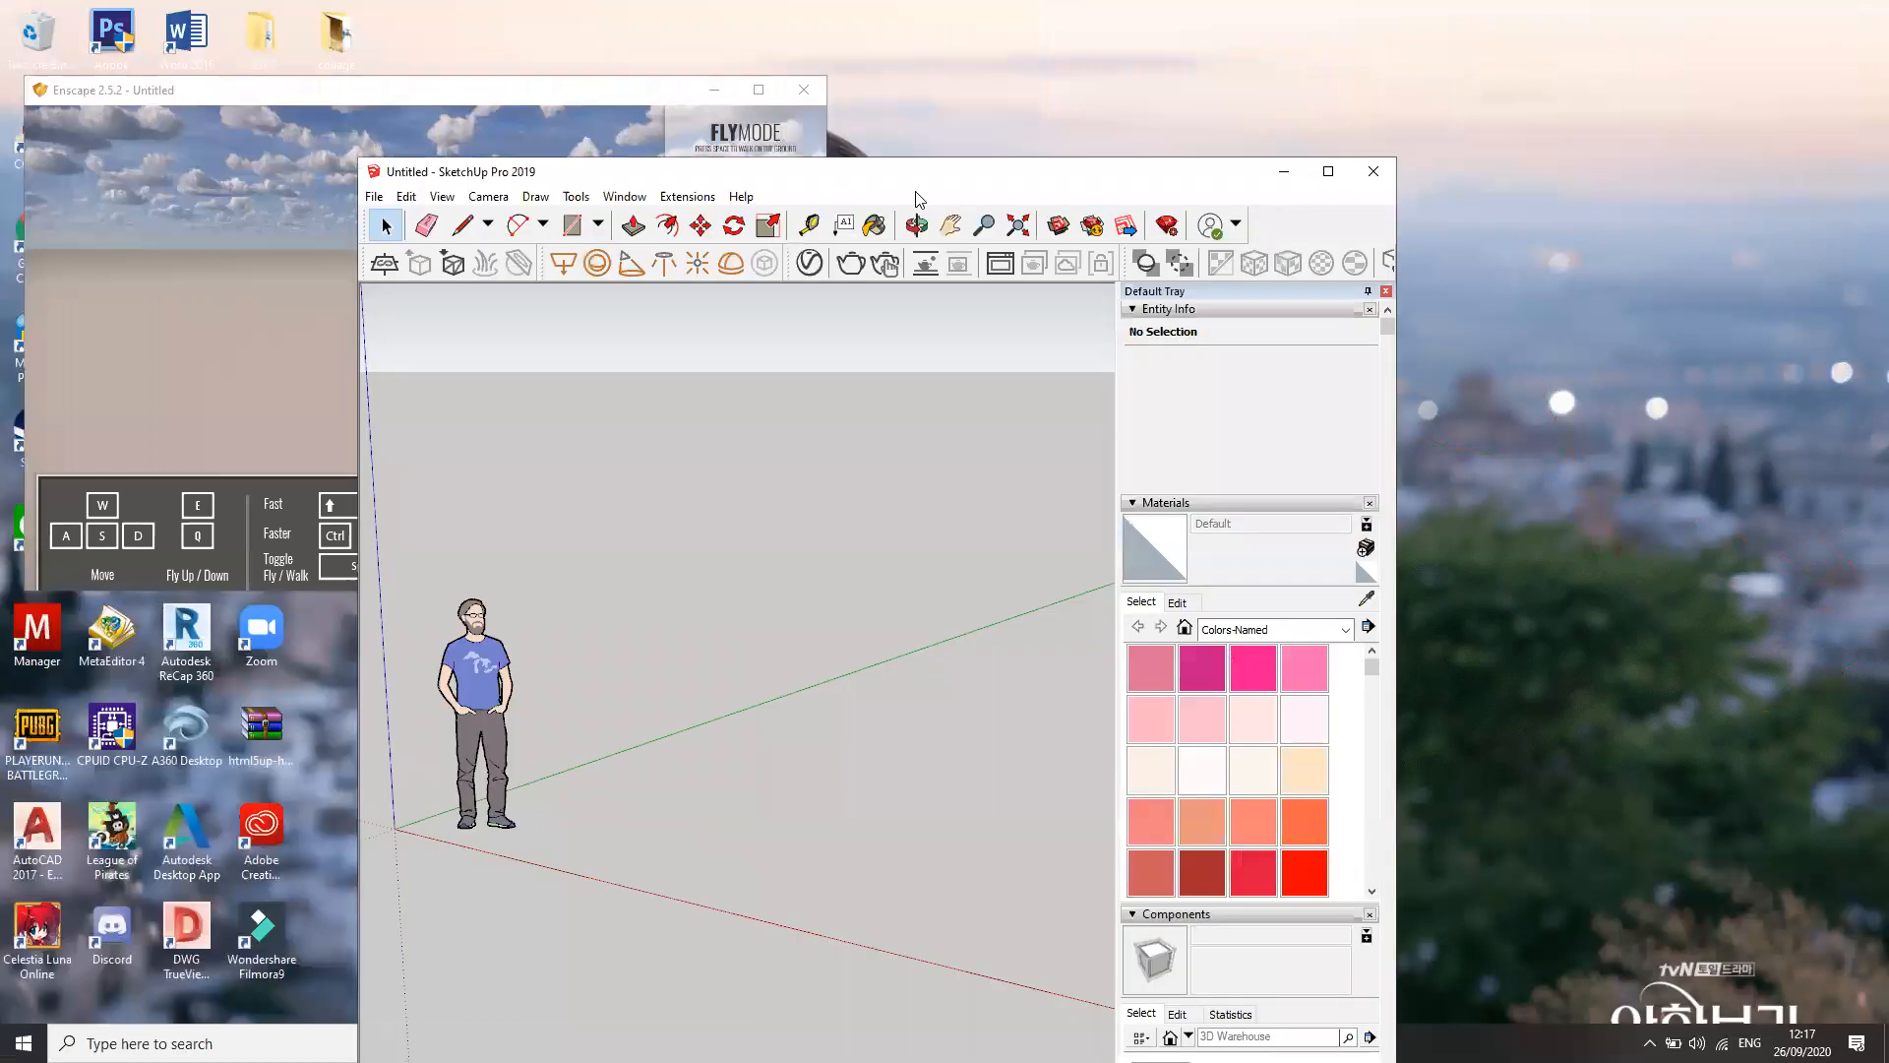
pyautogui.click(1225, 183)
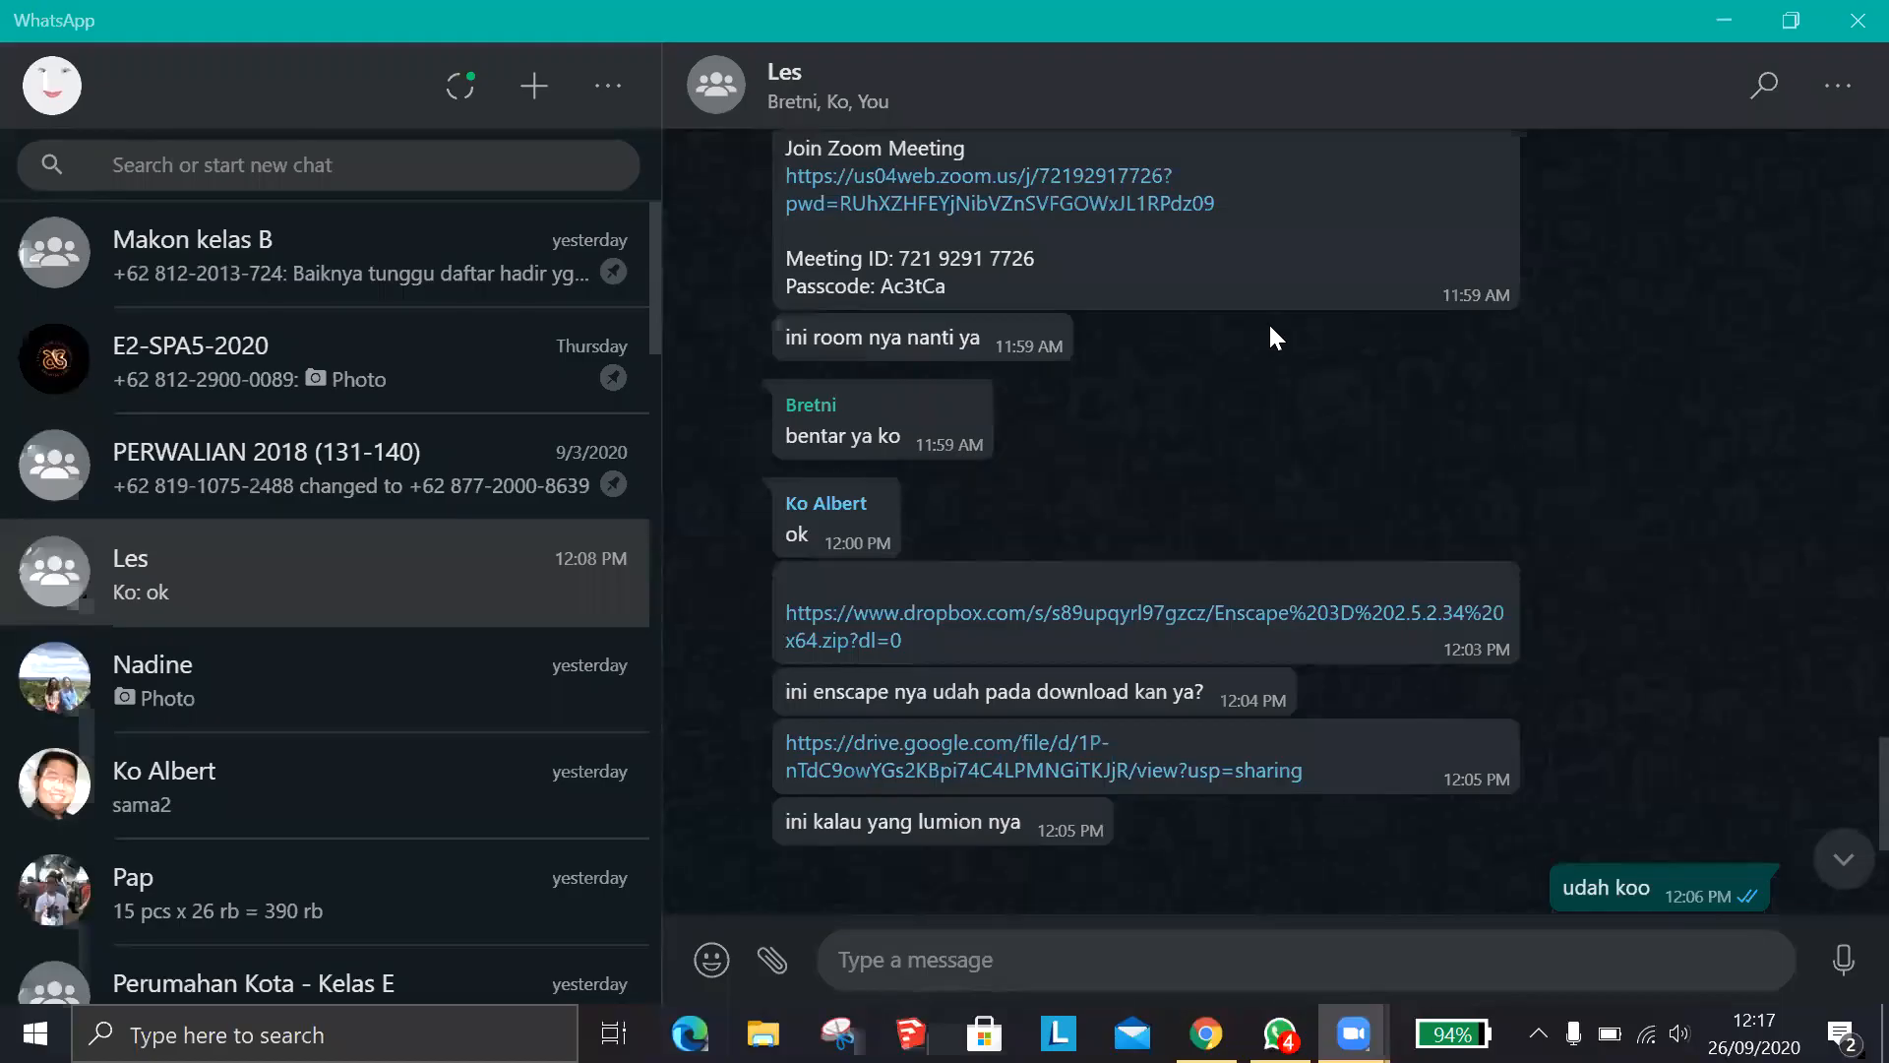
# Minimise the WhatsApp and browser windows and switch to File Explorer
pyautogui.click(1742, 14)
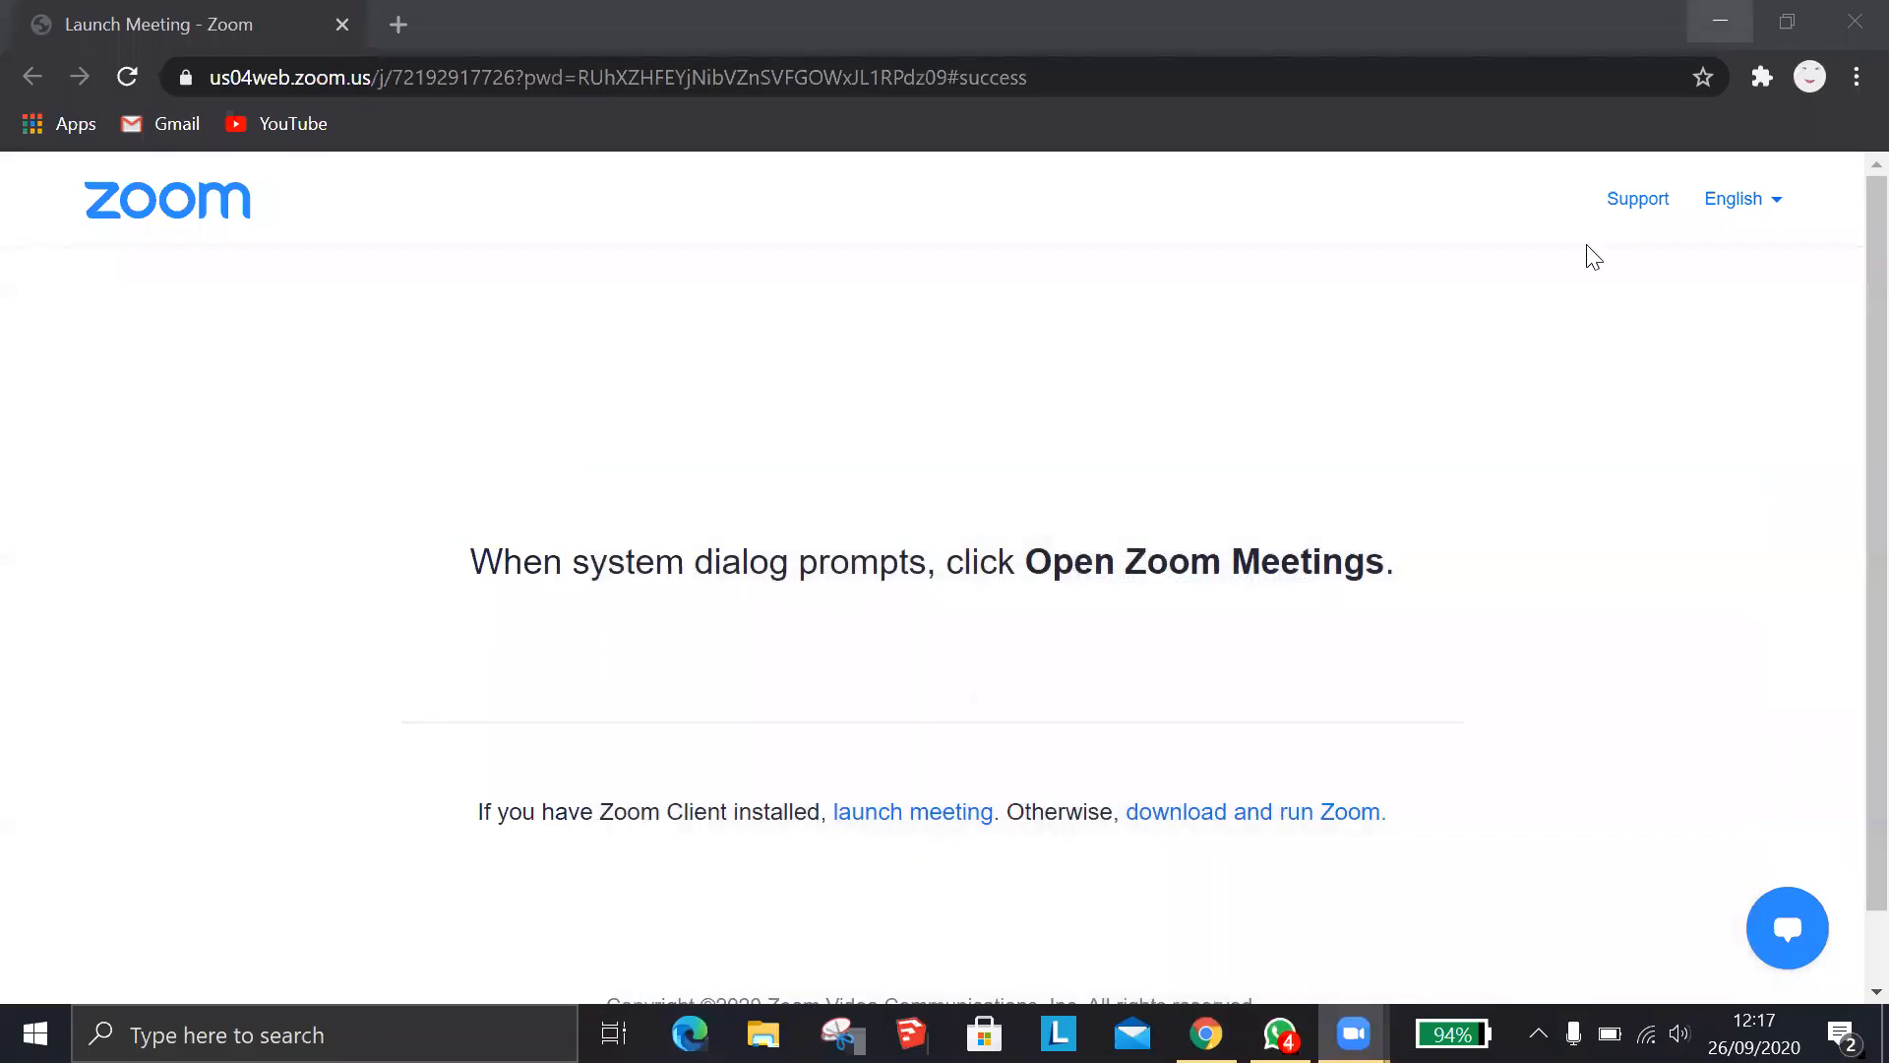
pyautogui.click(1720, 21)
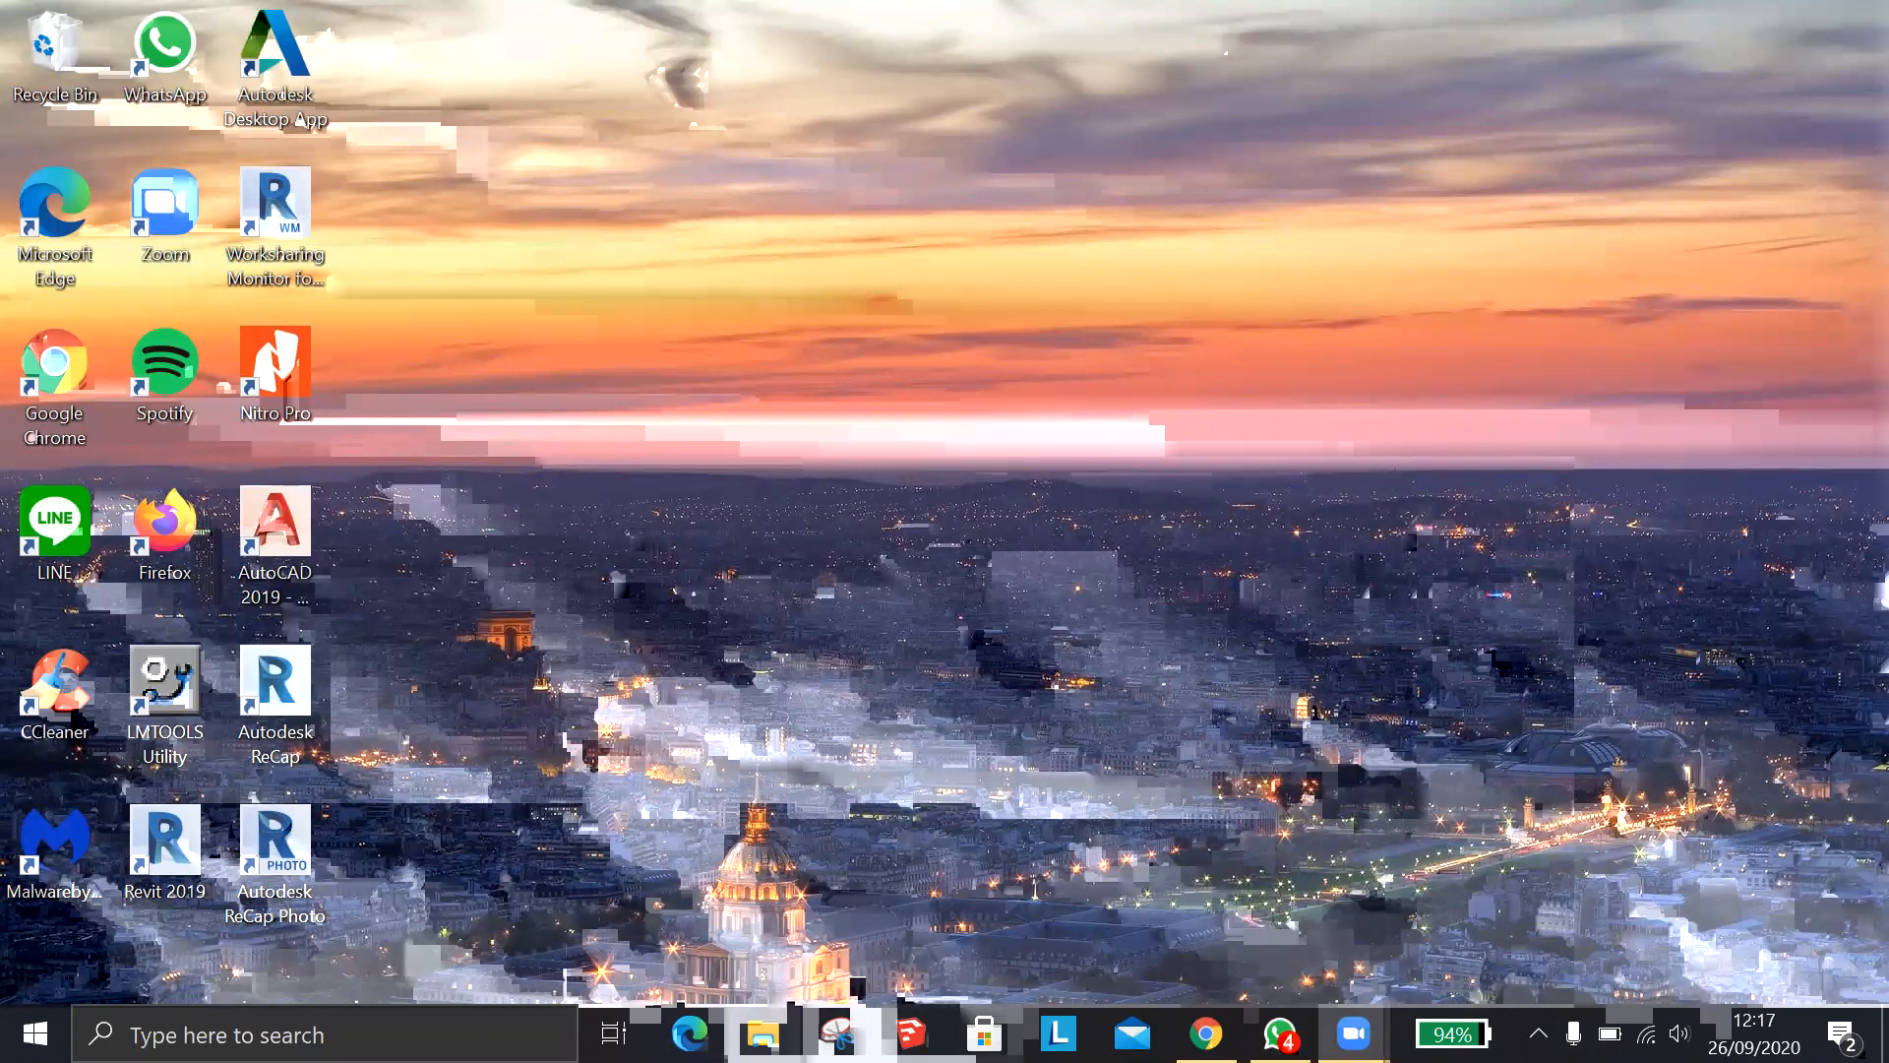
pyautogui.click(762, 1033)
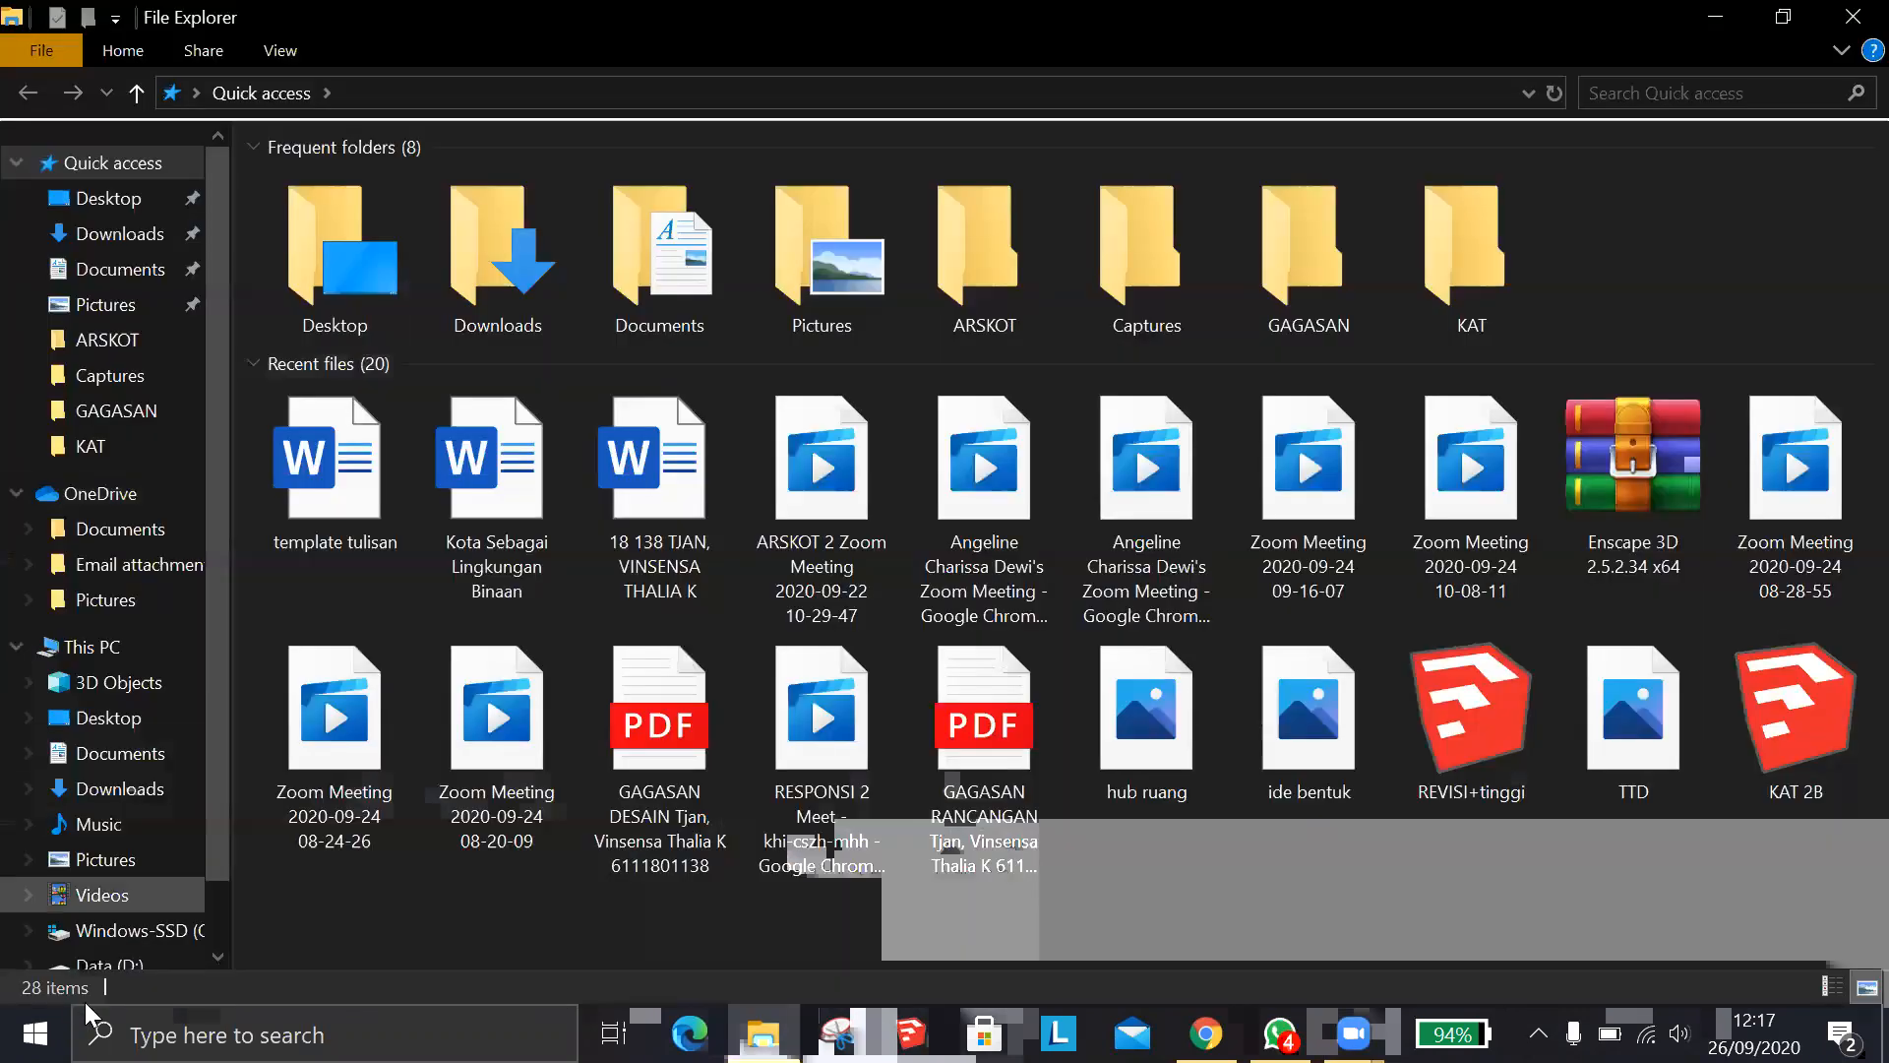
# Look through the ENSCAPE folder on drive D and return to the drive's folder list
pyautogui.scroll(-1, 161, 954)
pyautogui.click(161, 910)
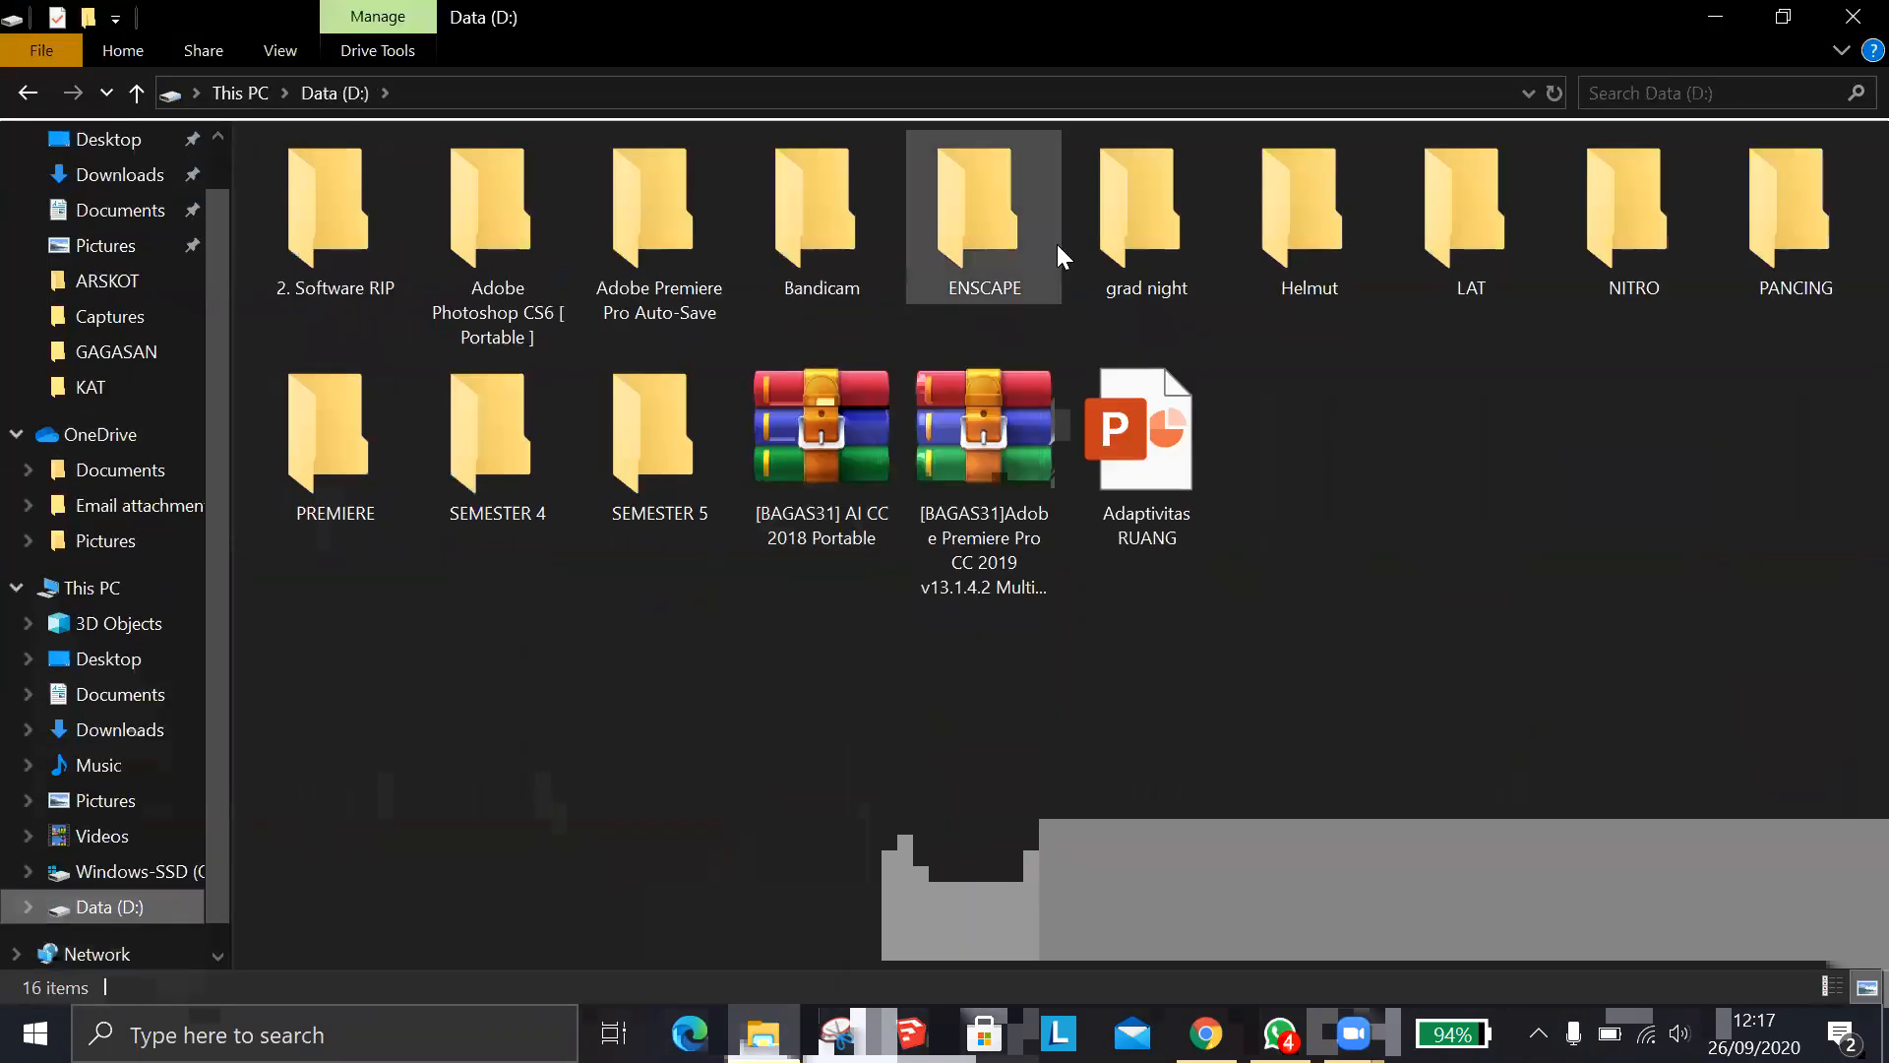
pyautogui.click(1029, 234)
pyautogui.doubleClick(1029, 234)
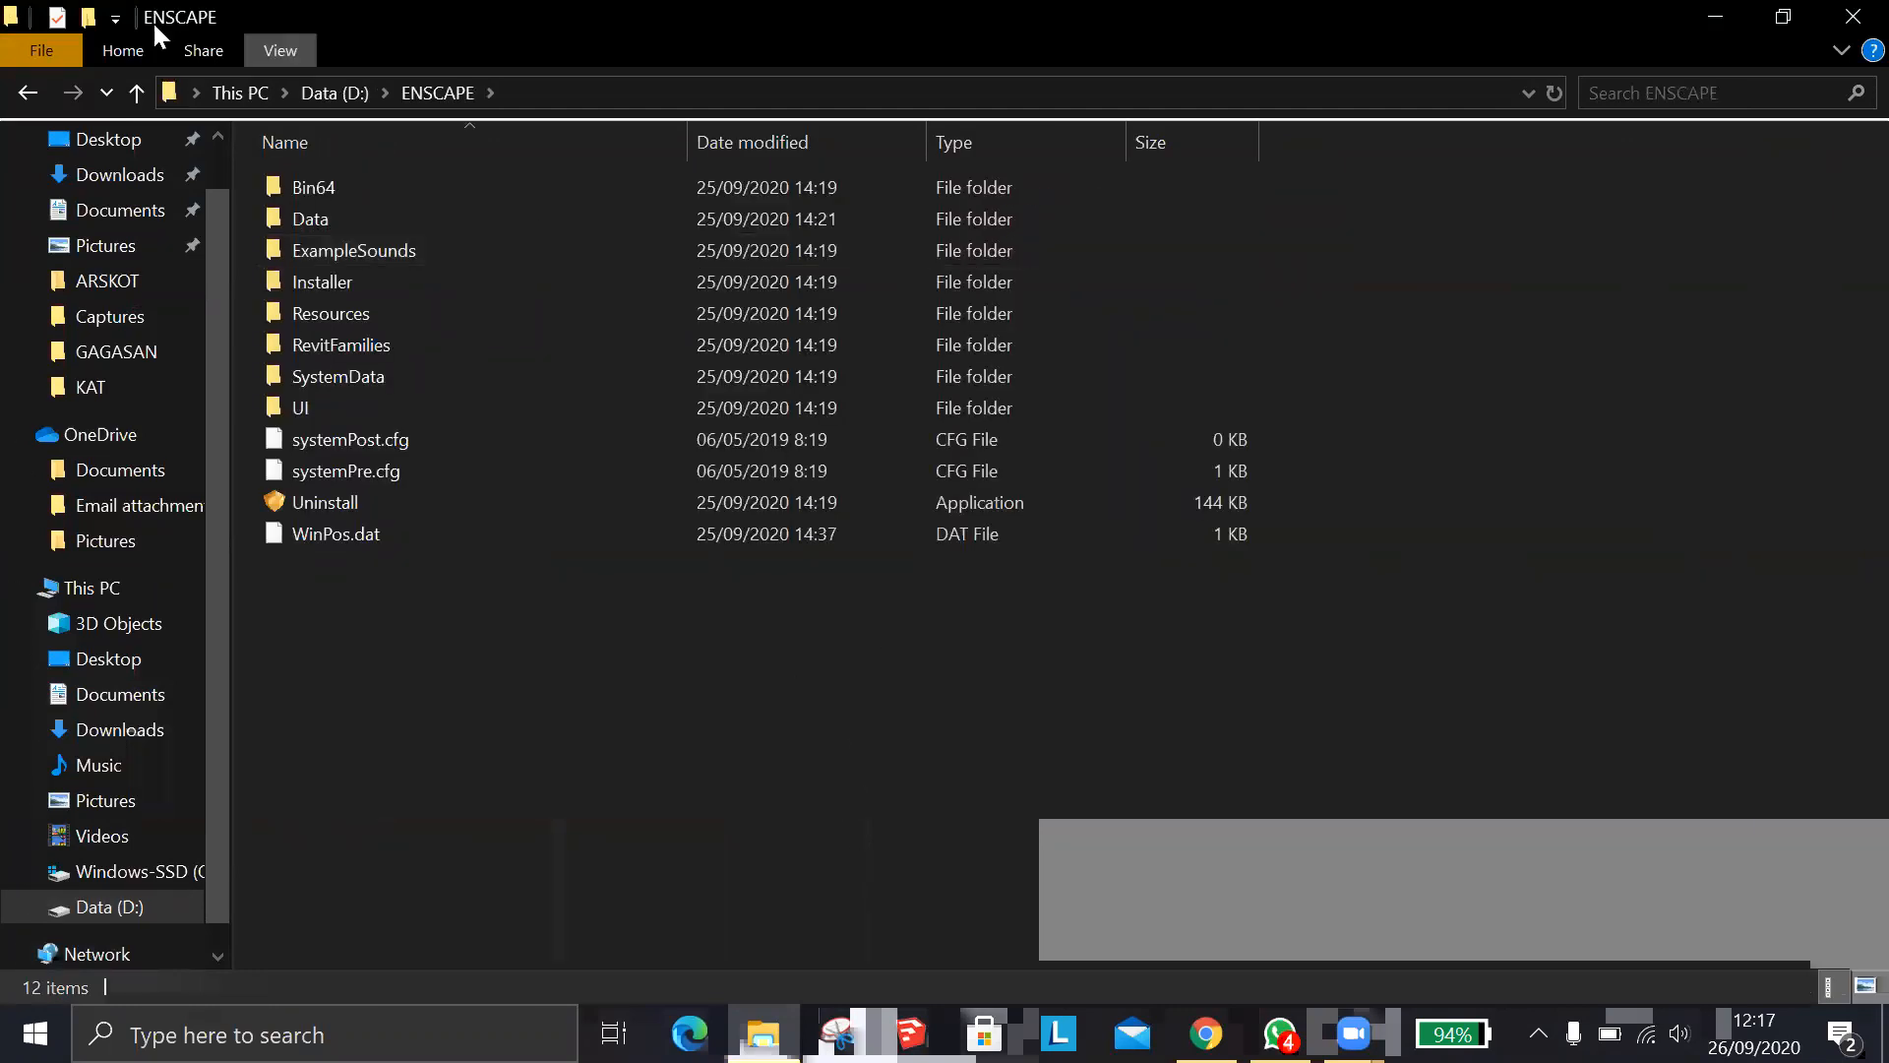
pyautogui.click(25, 93)
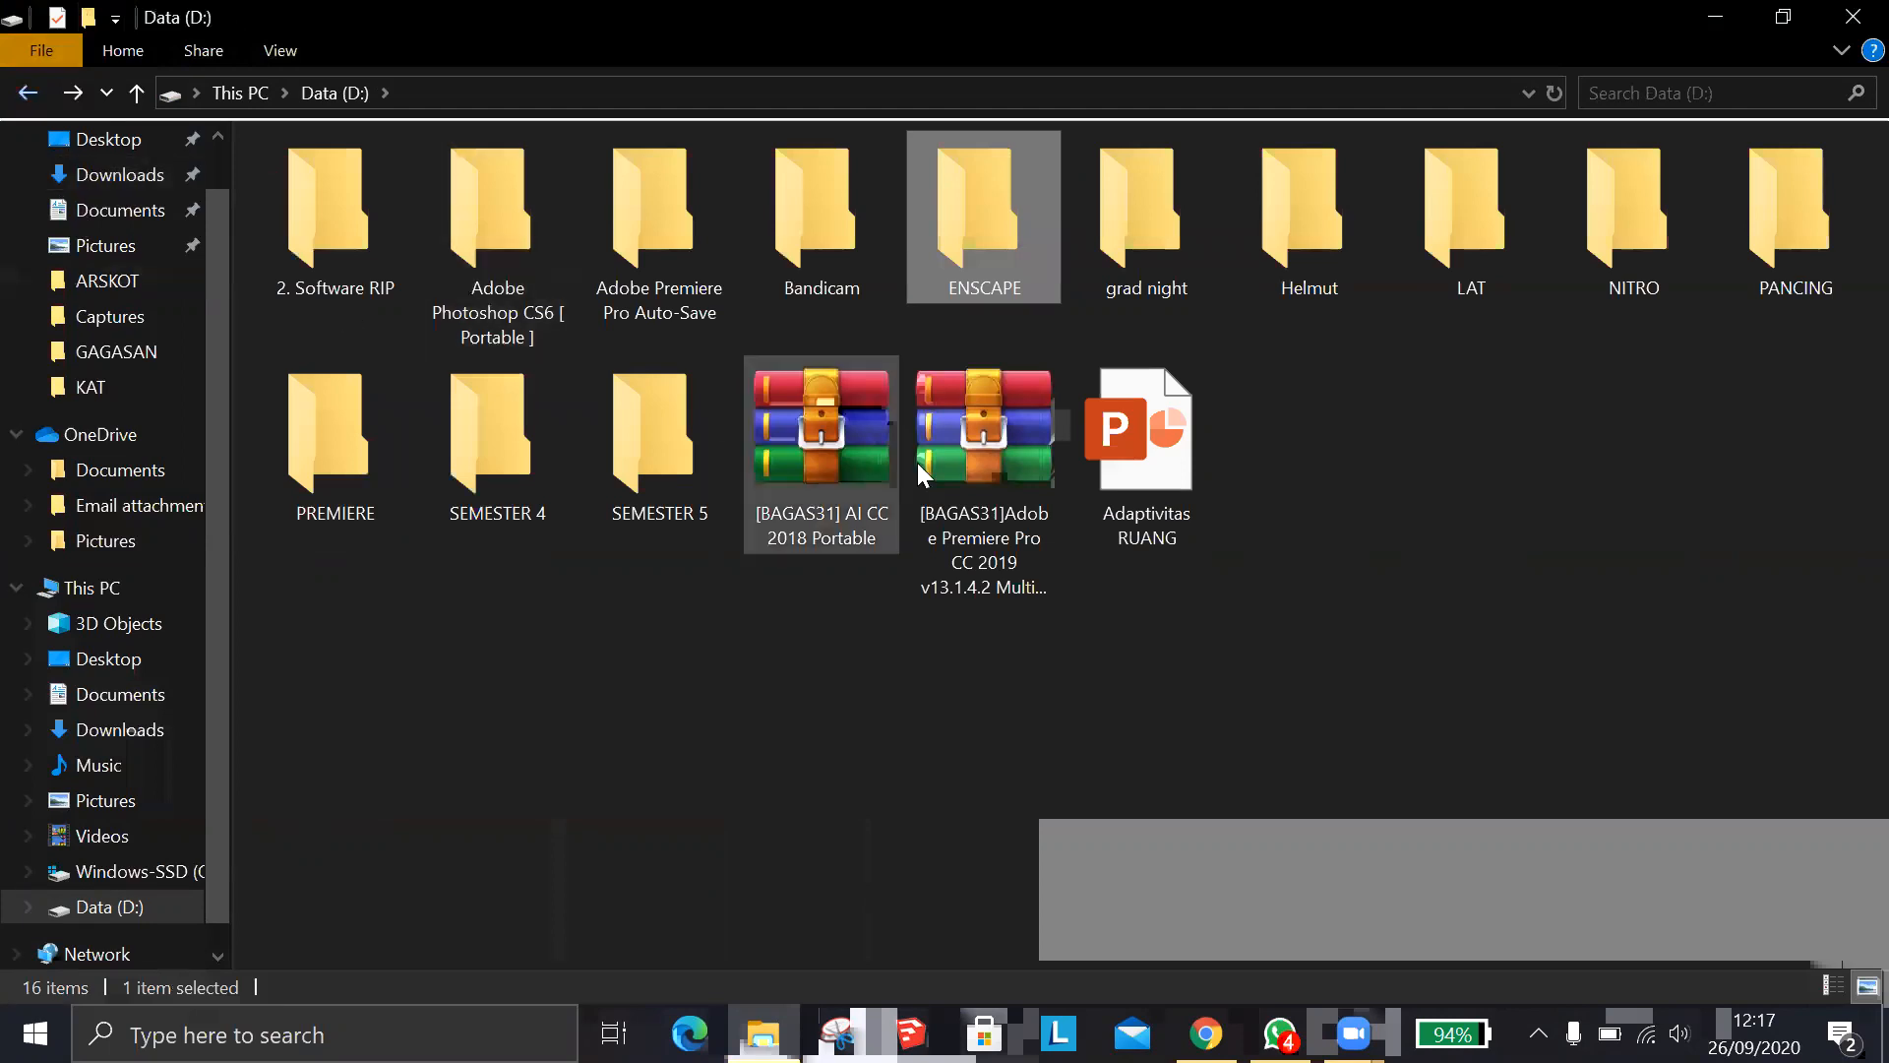
# Open the Enscape 3D 2.5.2.34 x64 archive from the Downloads folder in WinRAR and dismiss the licence reminder
pyautogui.scroll(1, 165, 417)
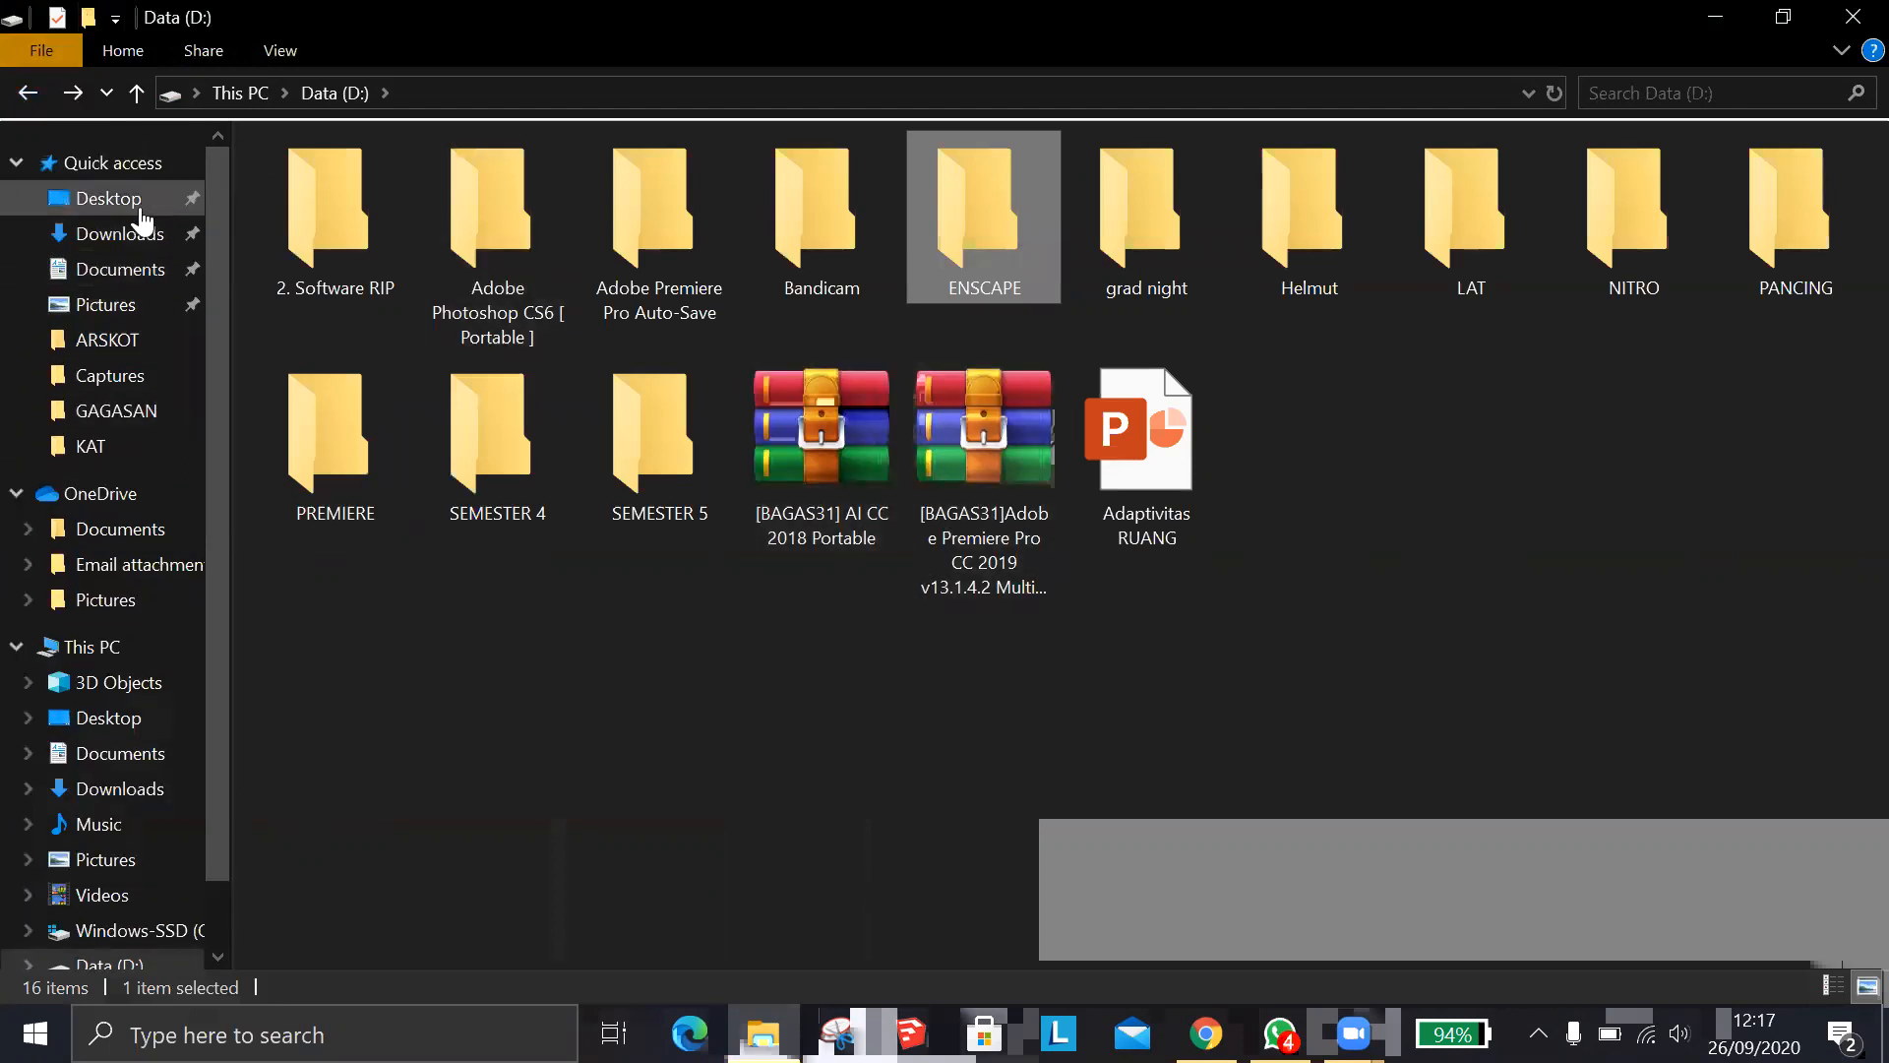
pyautogui.click(120, 233)
pyautogui.click(309, 266)
pyautogui.doubleClick(309, 266)
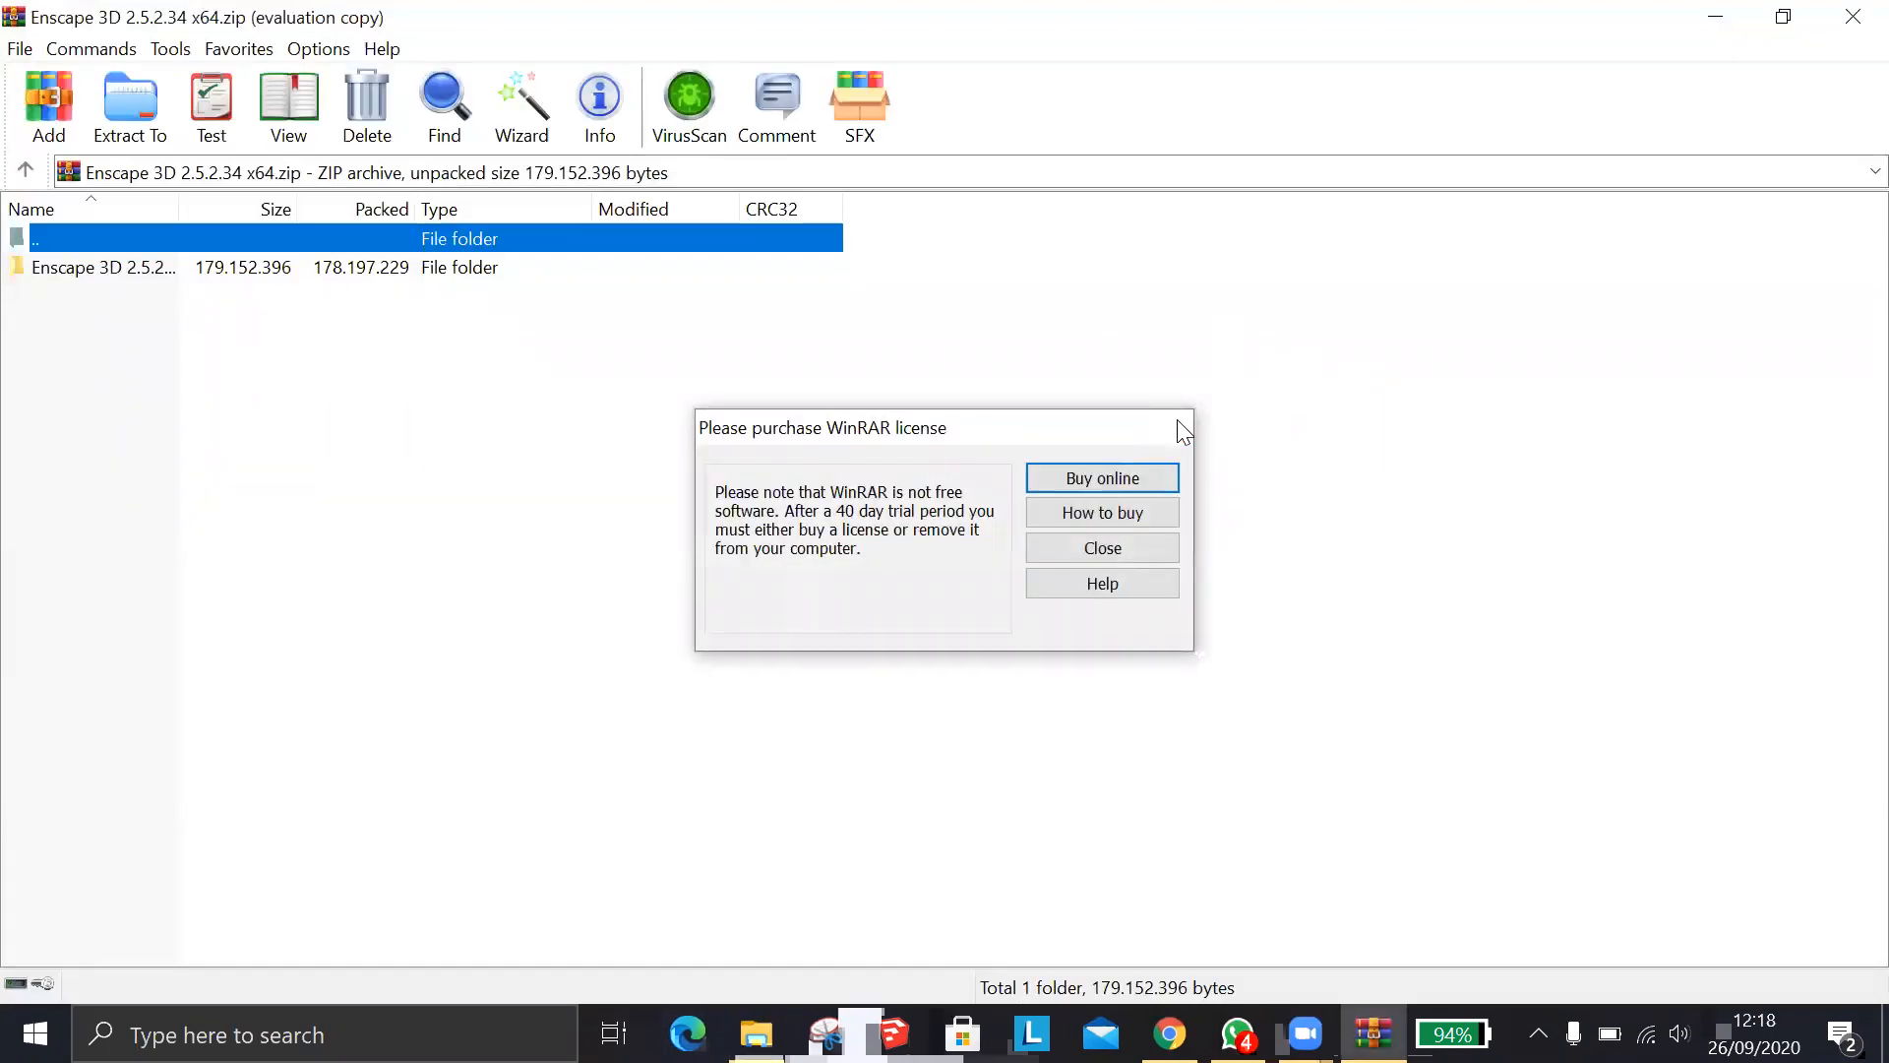
pyautogui.click(1183, 431)
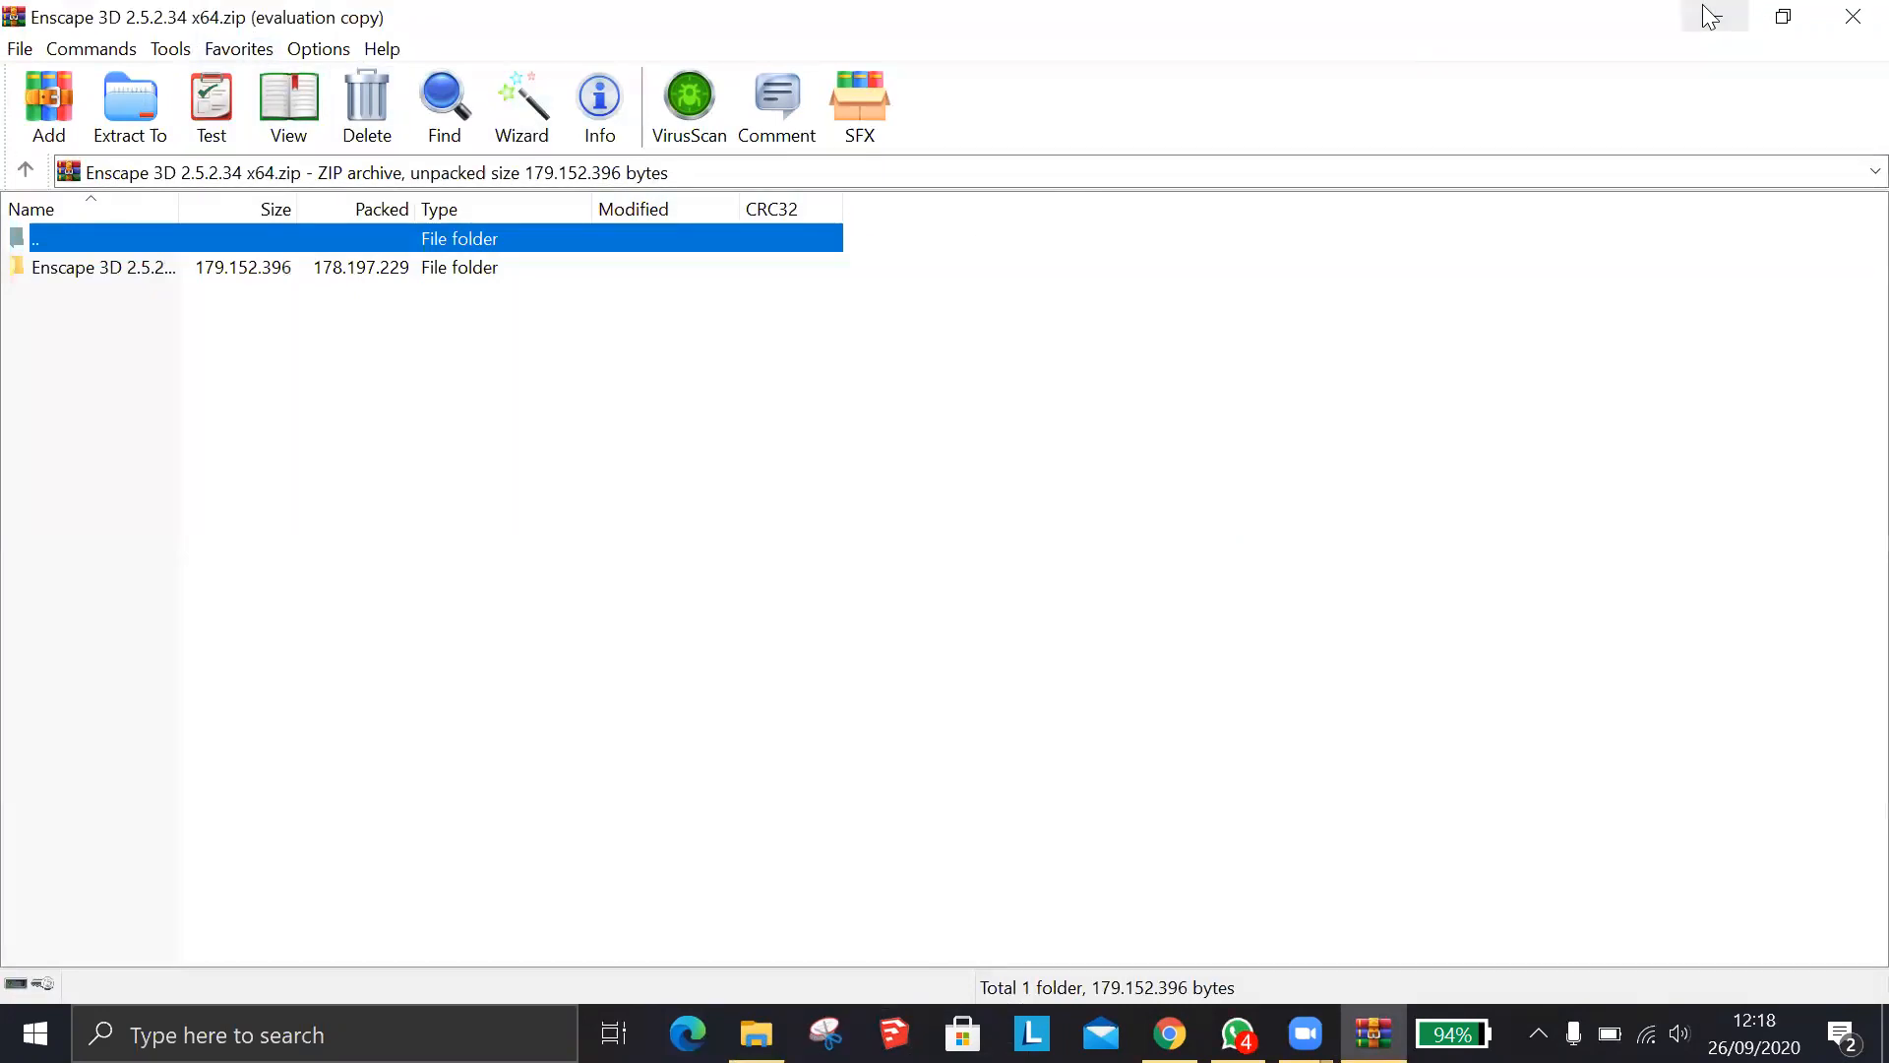
# Restore the WinRAR archive window from full screen, move it beside the zip file, and enlarge it to show its contents
pyautogui.click(1784, 15)
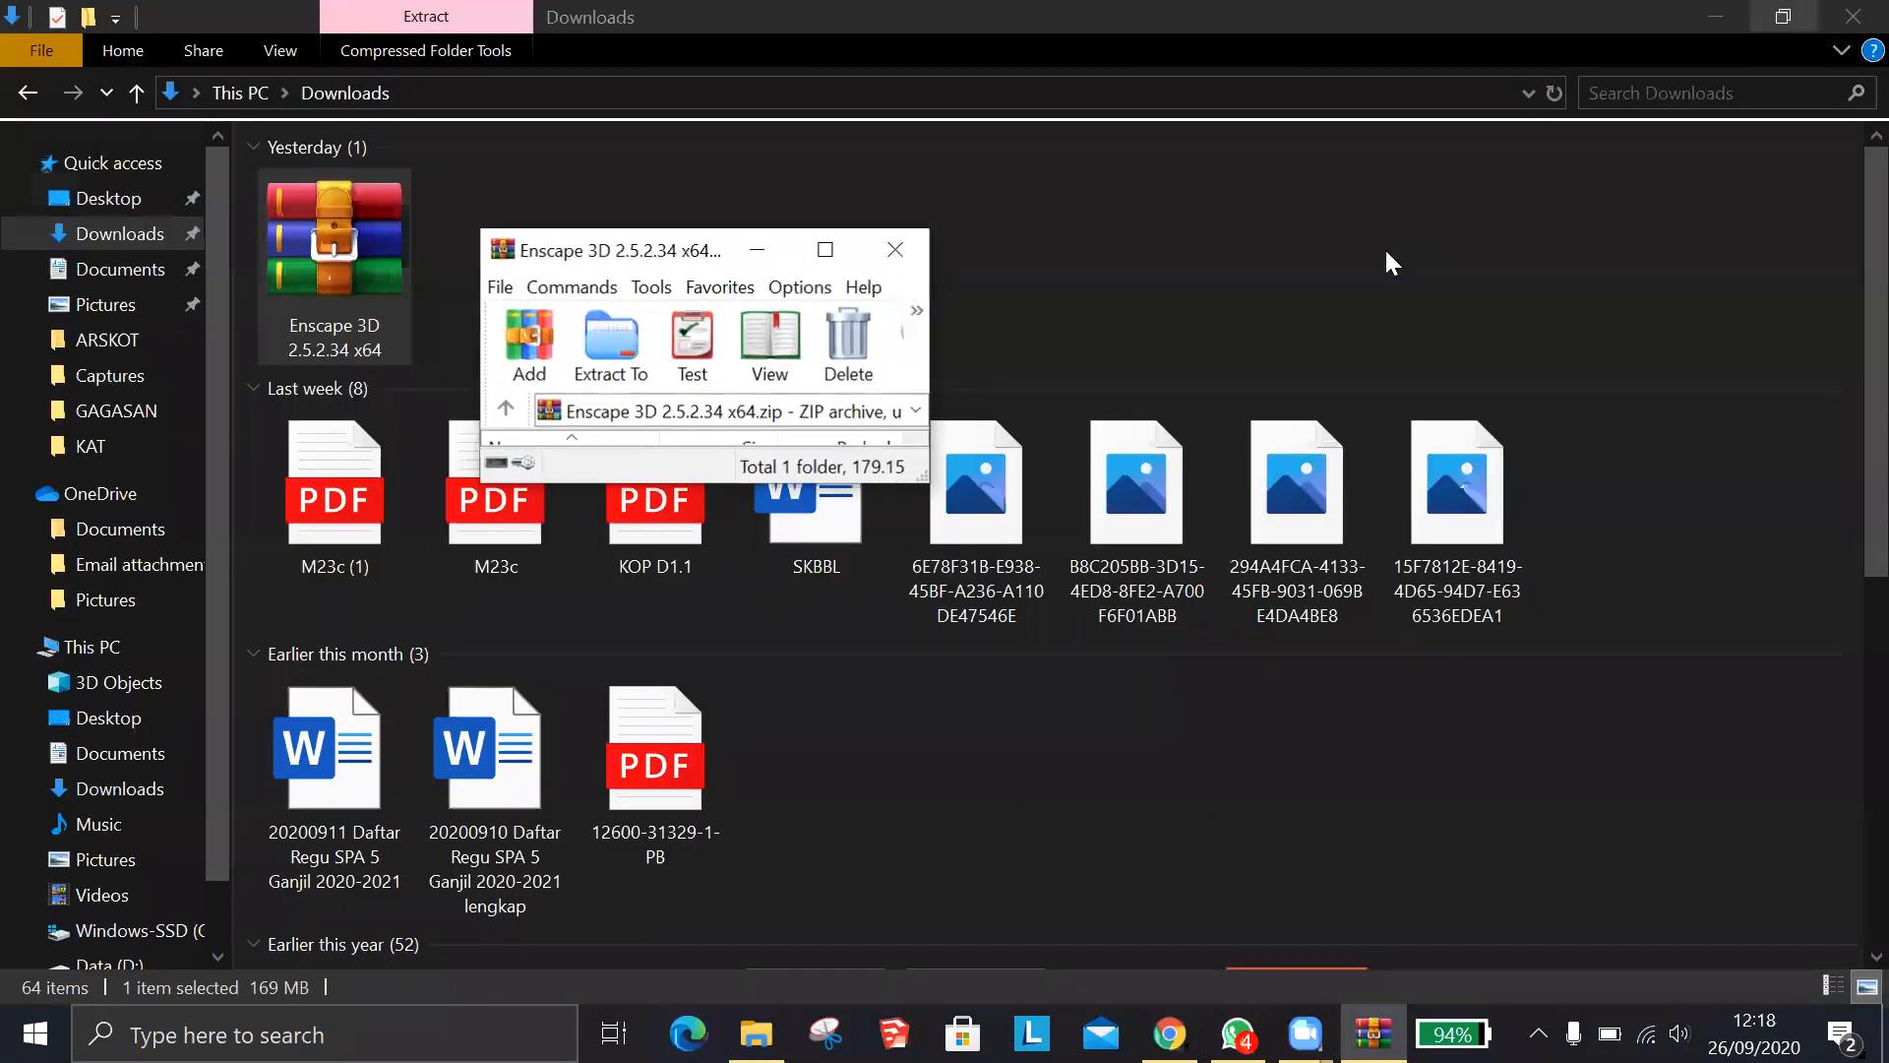
pyautogui.moveTo(701, 256); pyautogui.dragTo(1070, 163)
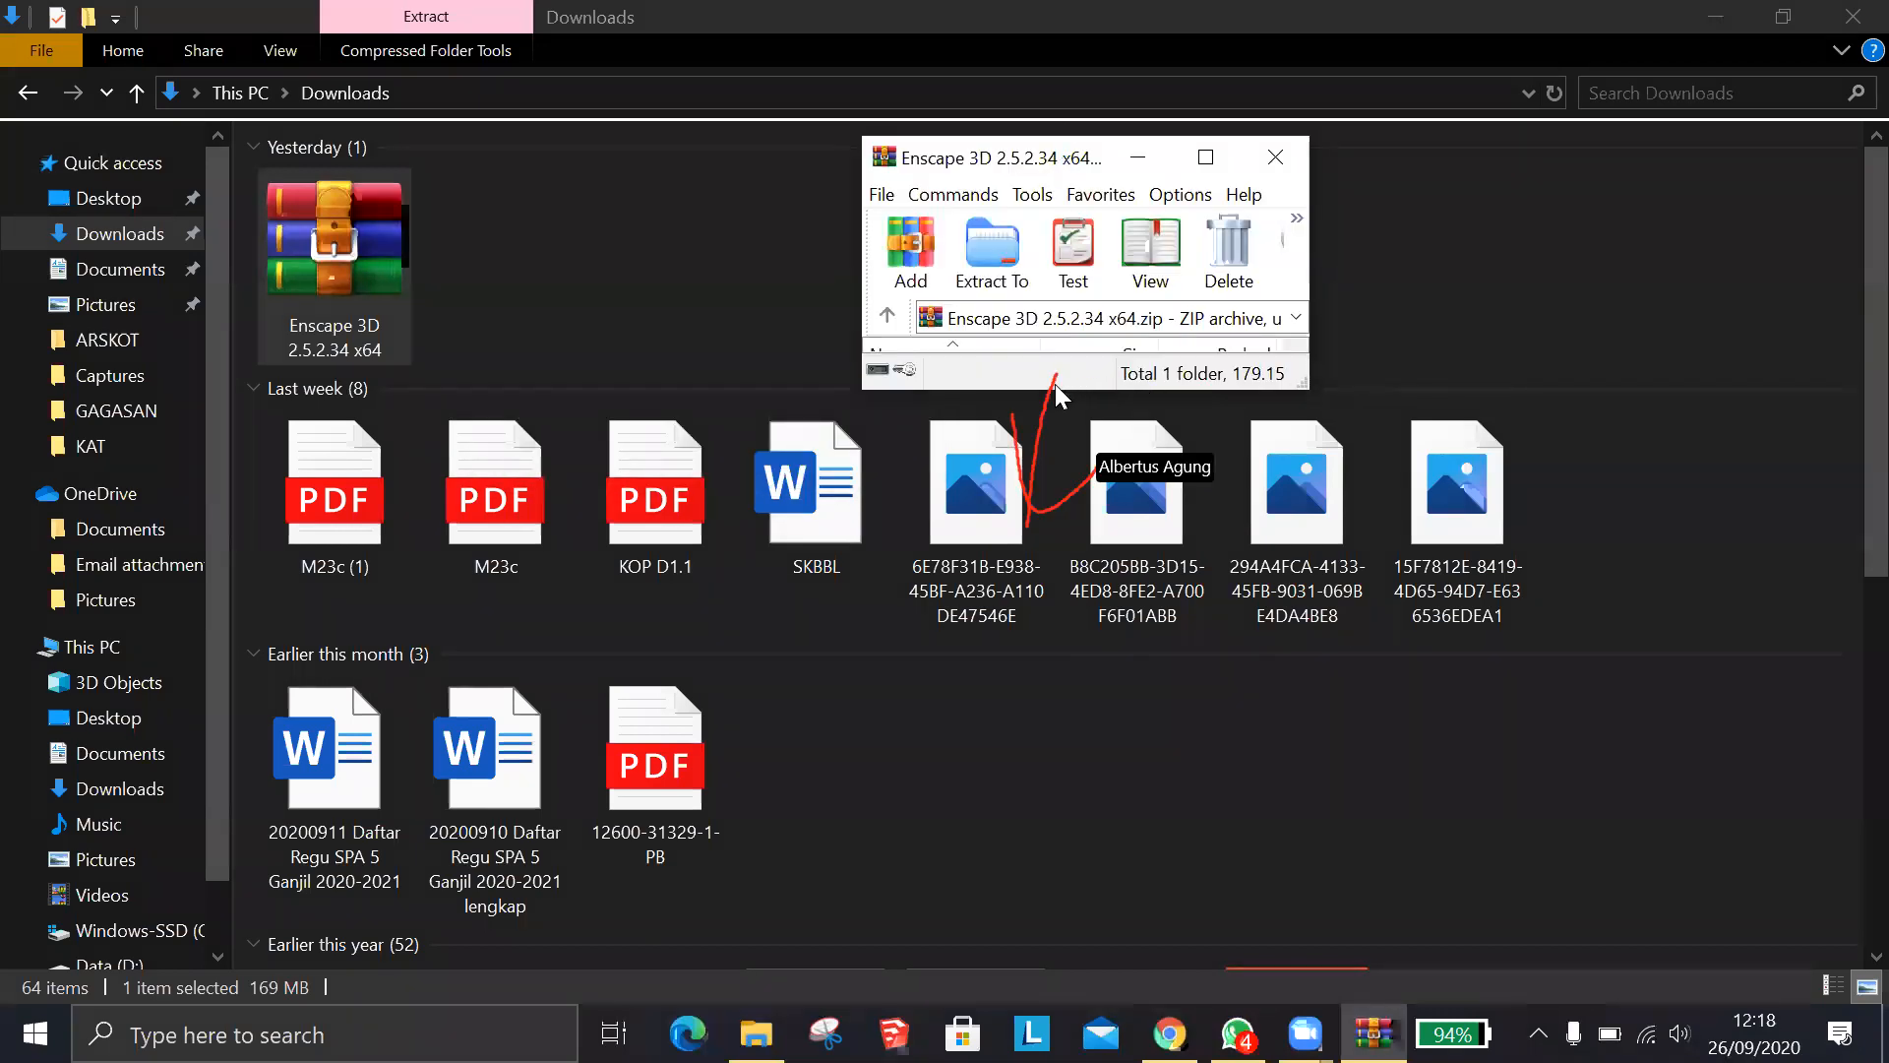
pyautogui.moveTo(1054, 388); pyautogui.dragTo(1033, 770)
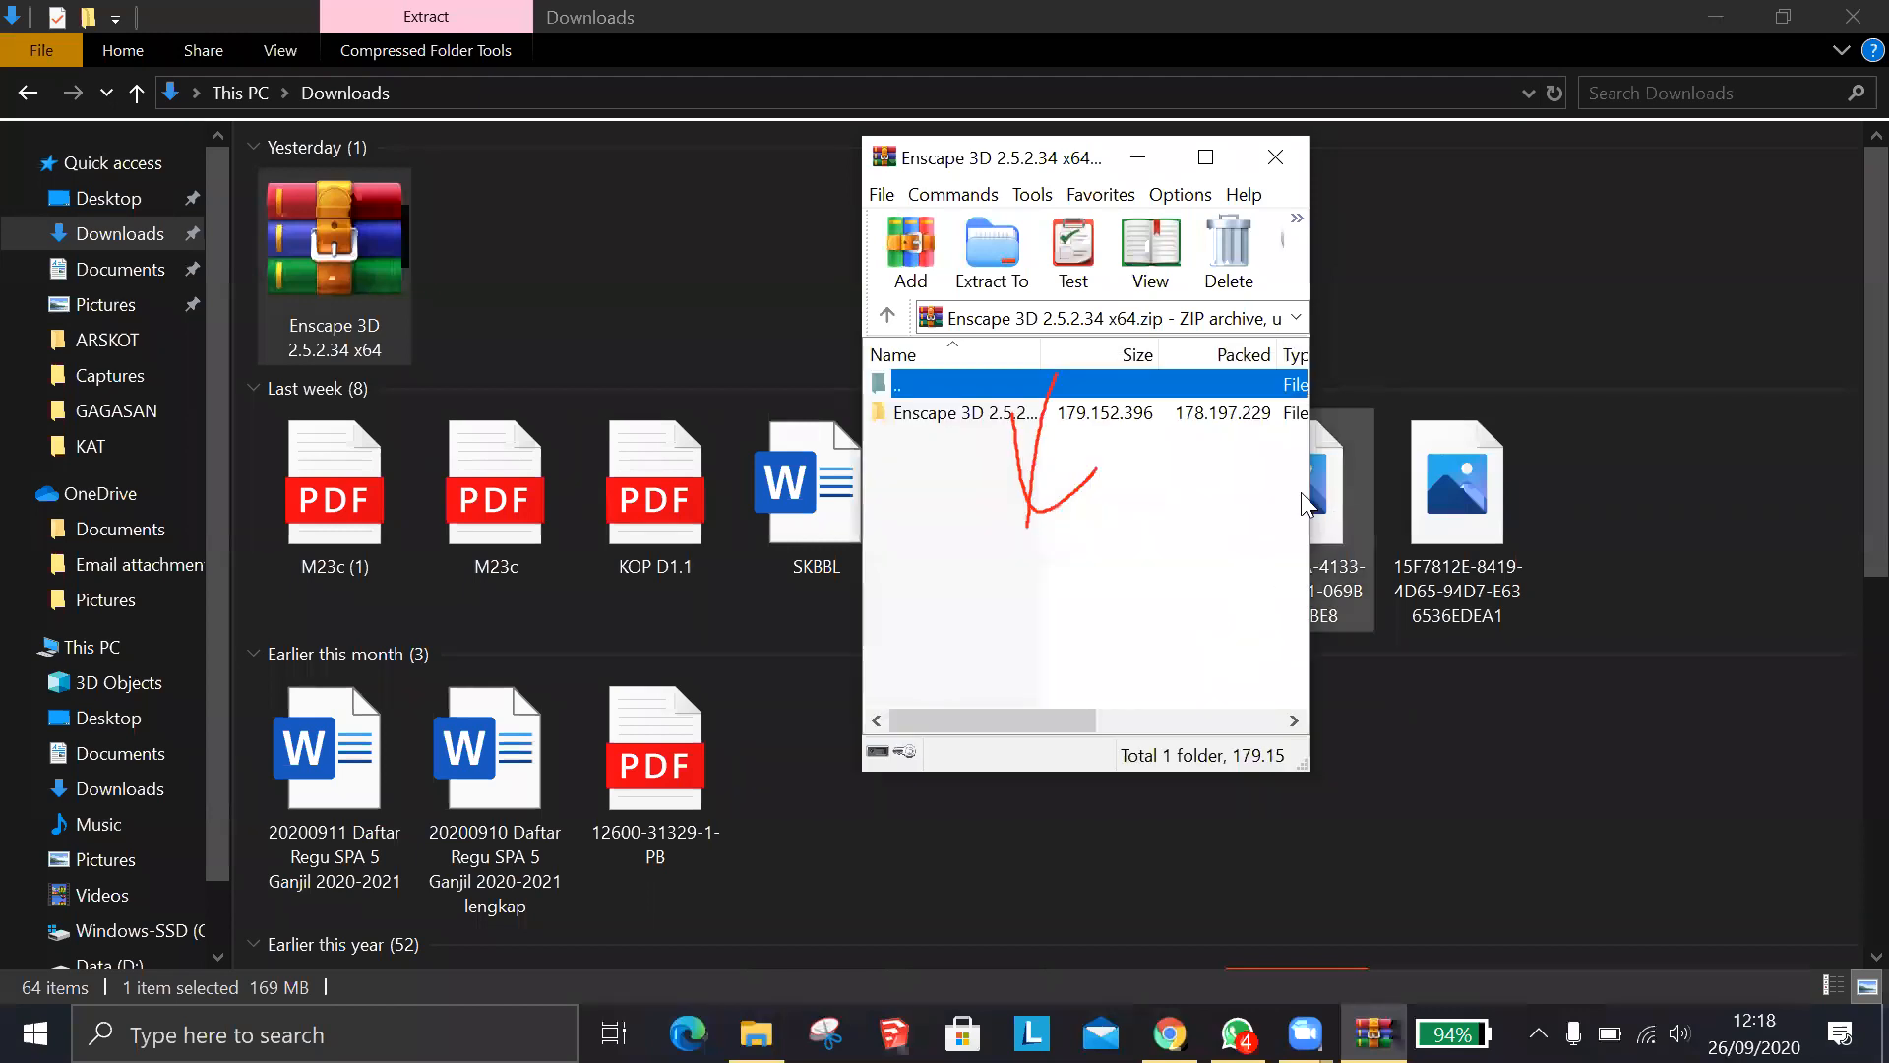
pyautogui.moveTo(1306, 486); pyautogui.dragTo(1747, 452)
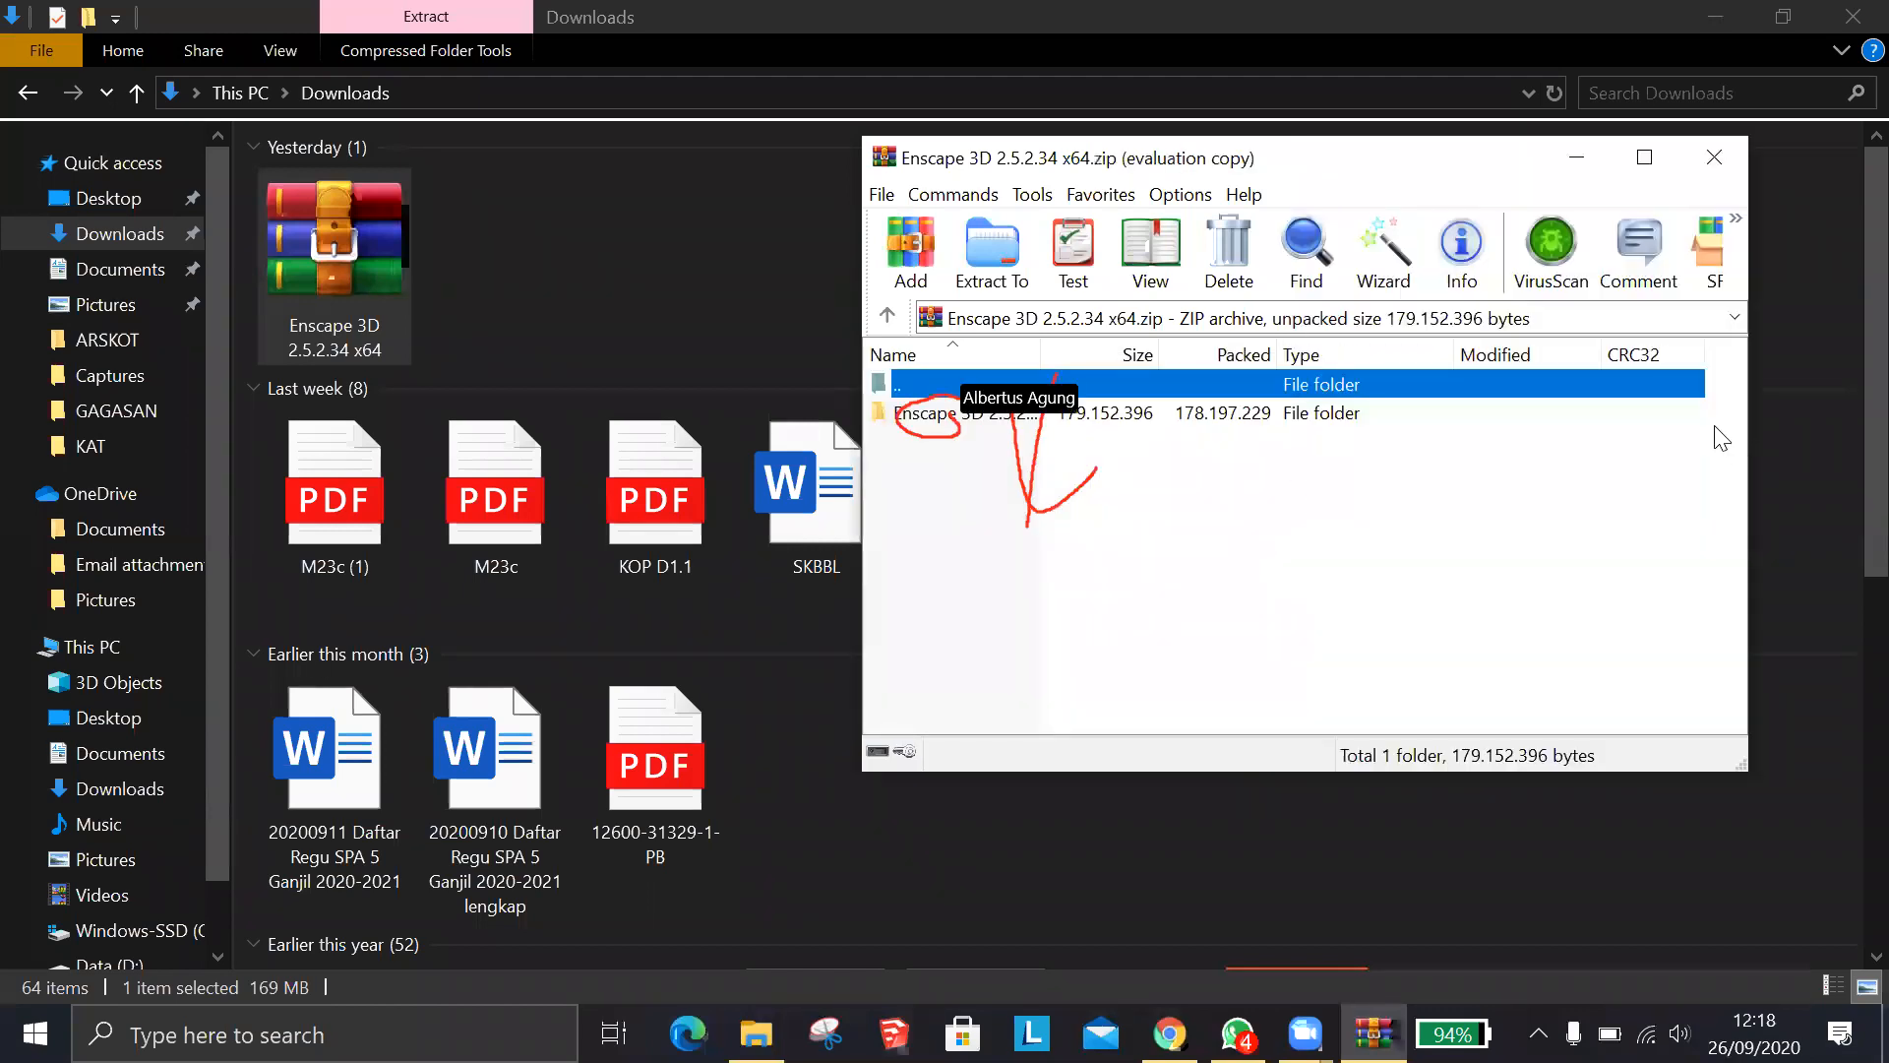
# Extract the Enscape 3D 2.5.2.34 x64 folder from the archive into Downloads and open the extracted folder
pyautogui.click(933, 418)
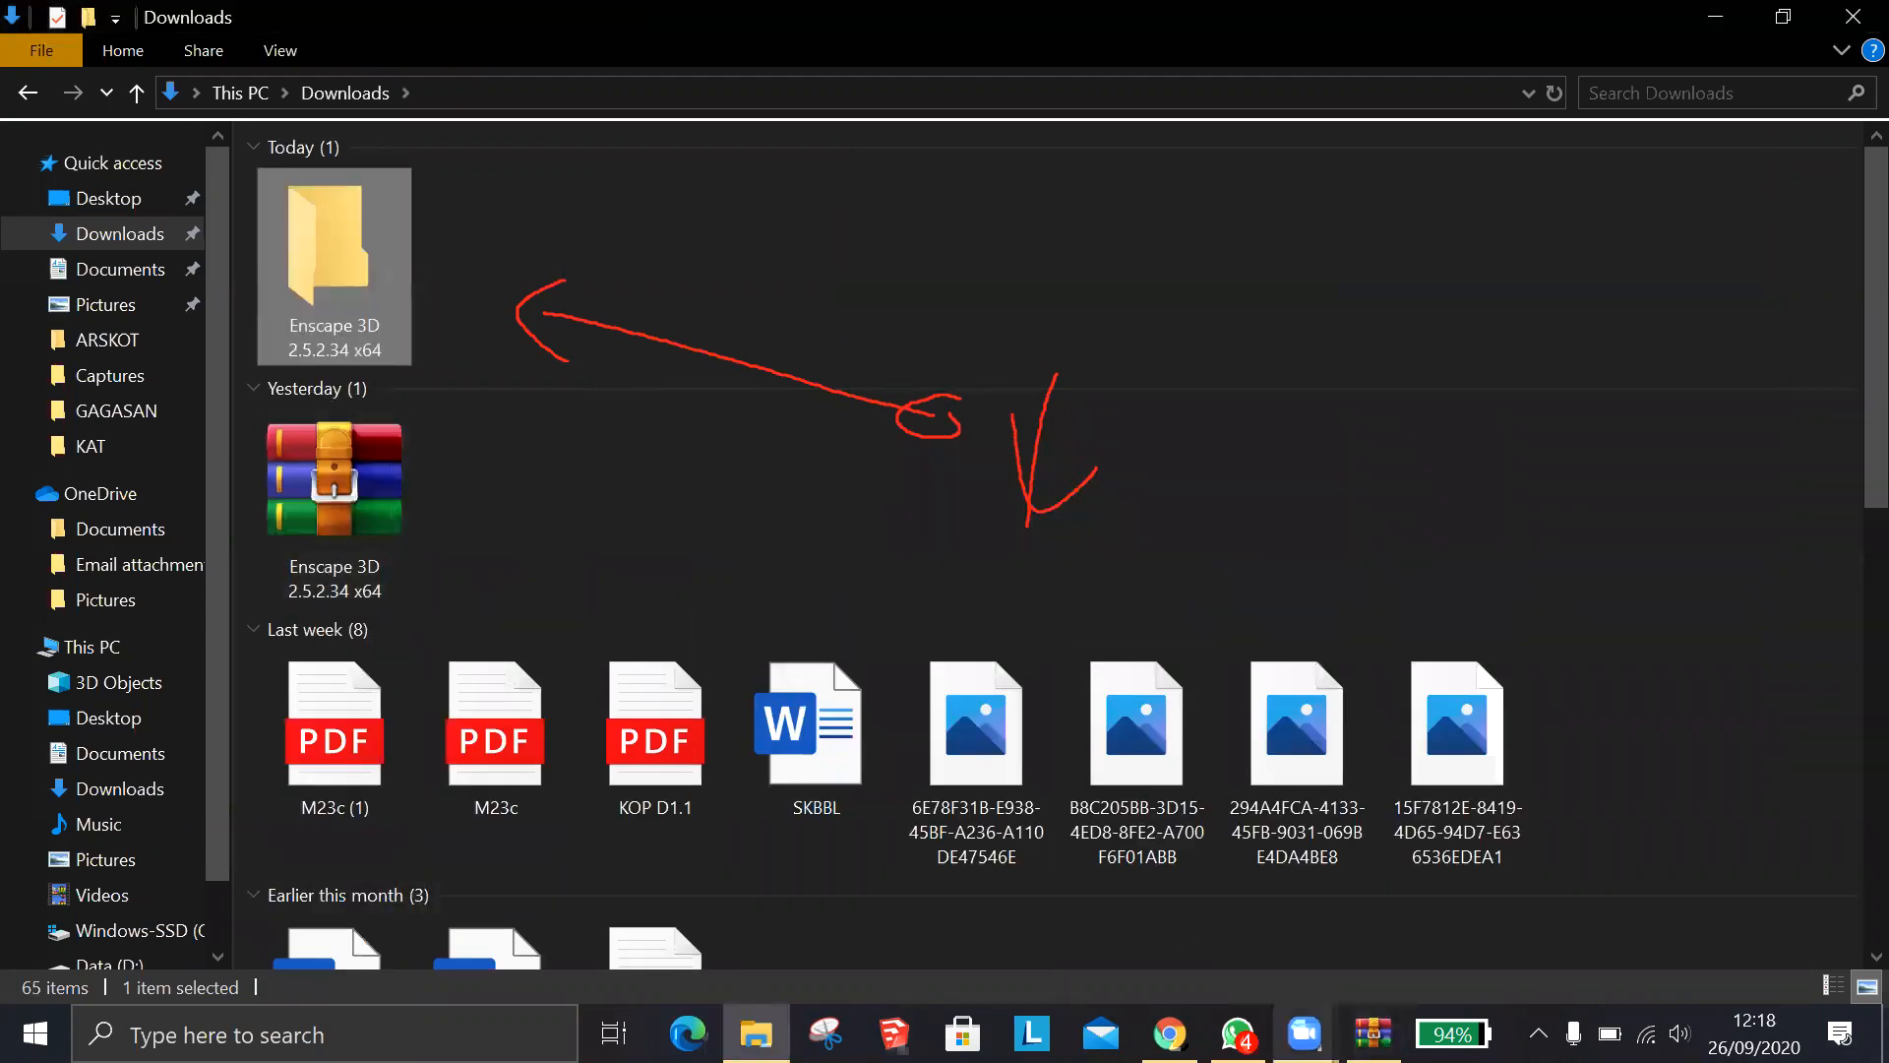
pyautogui.click(1305, 1033)
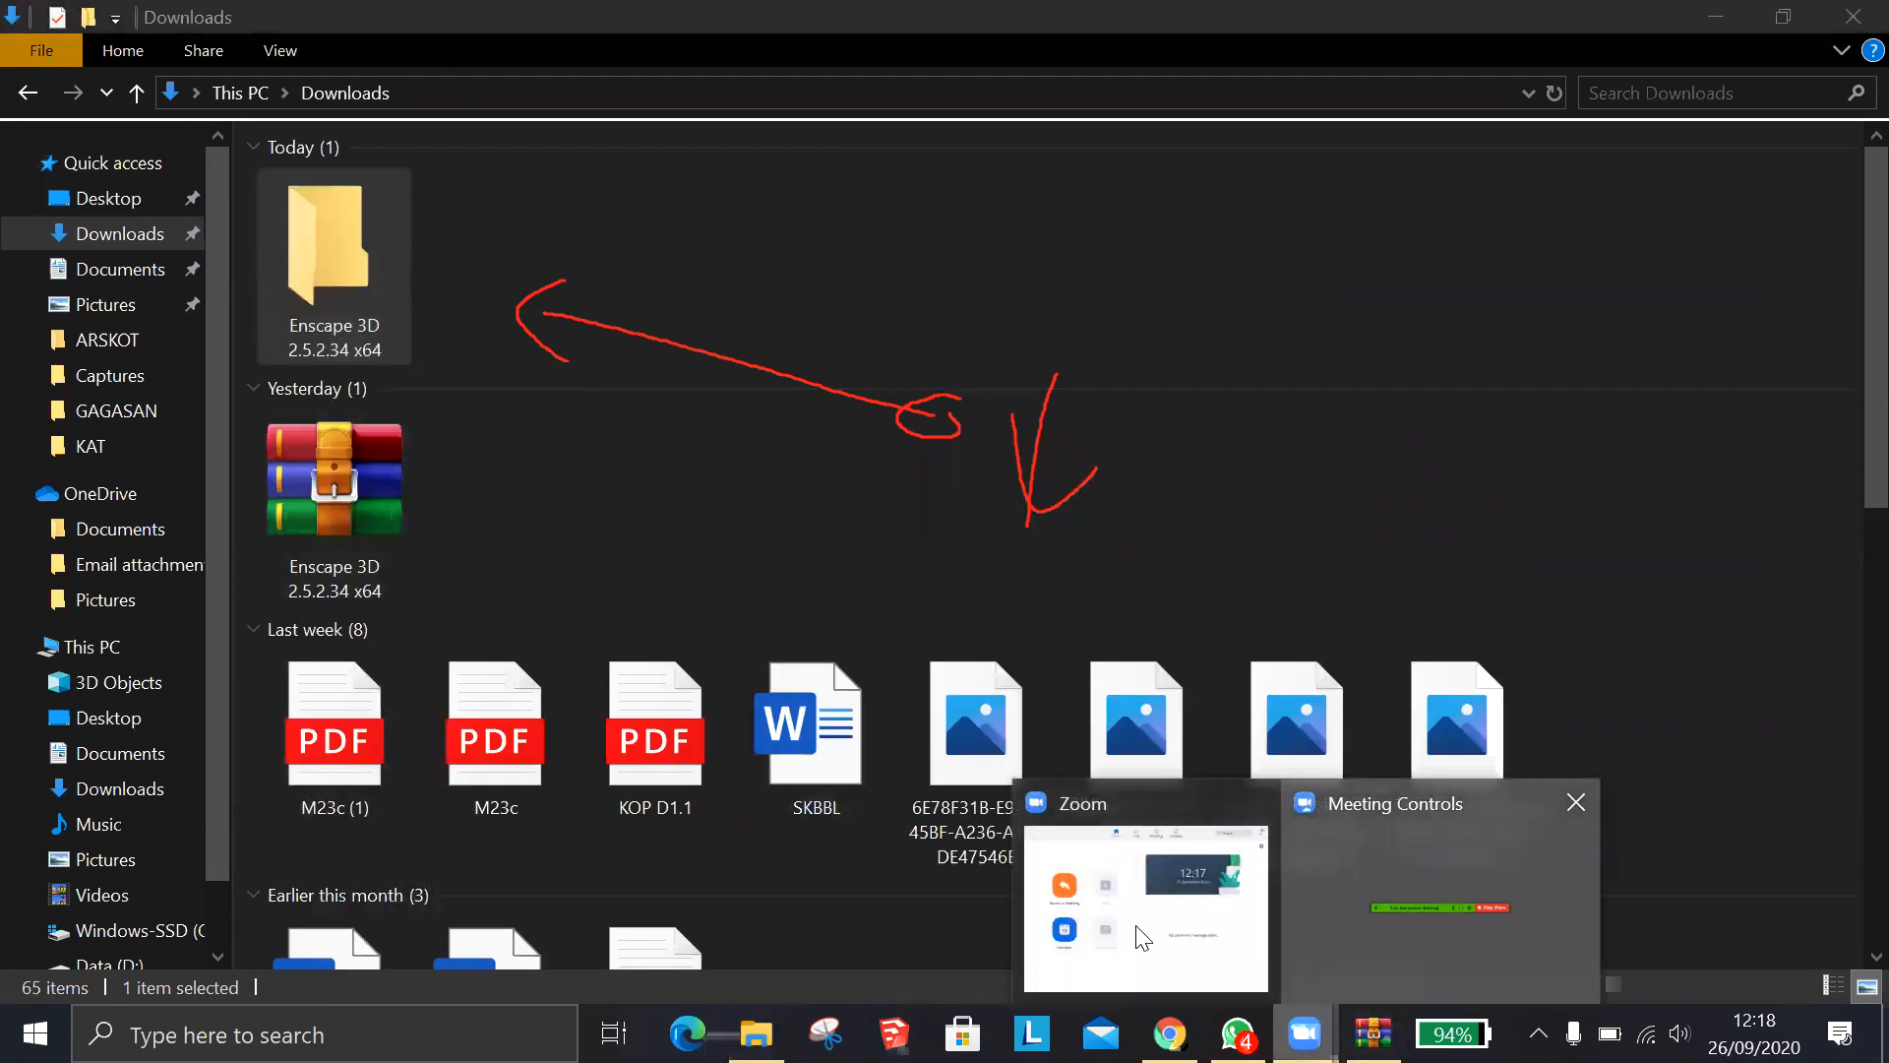
pyautogui.click(279, 278)
pyautogui.doubleClick(327, 281)
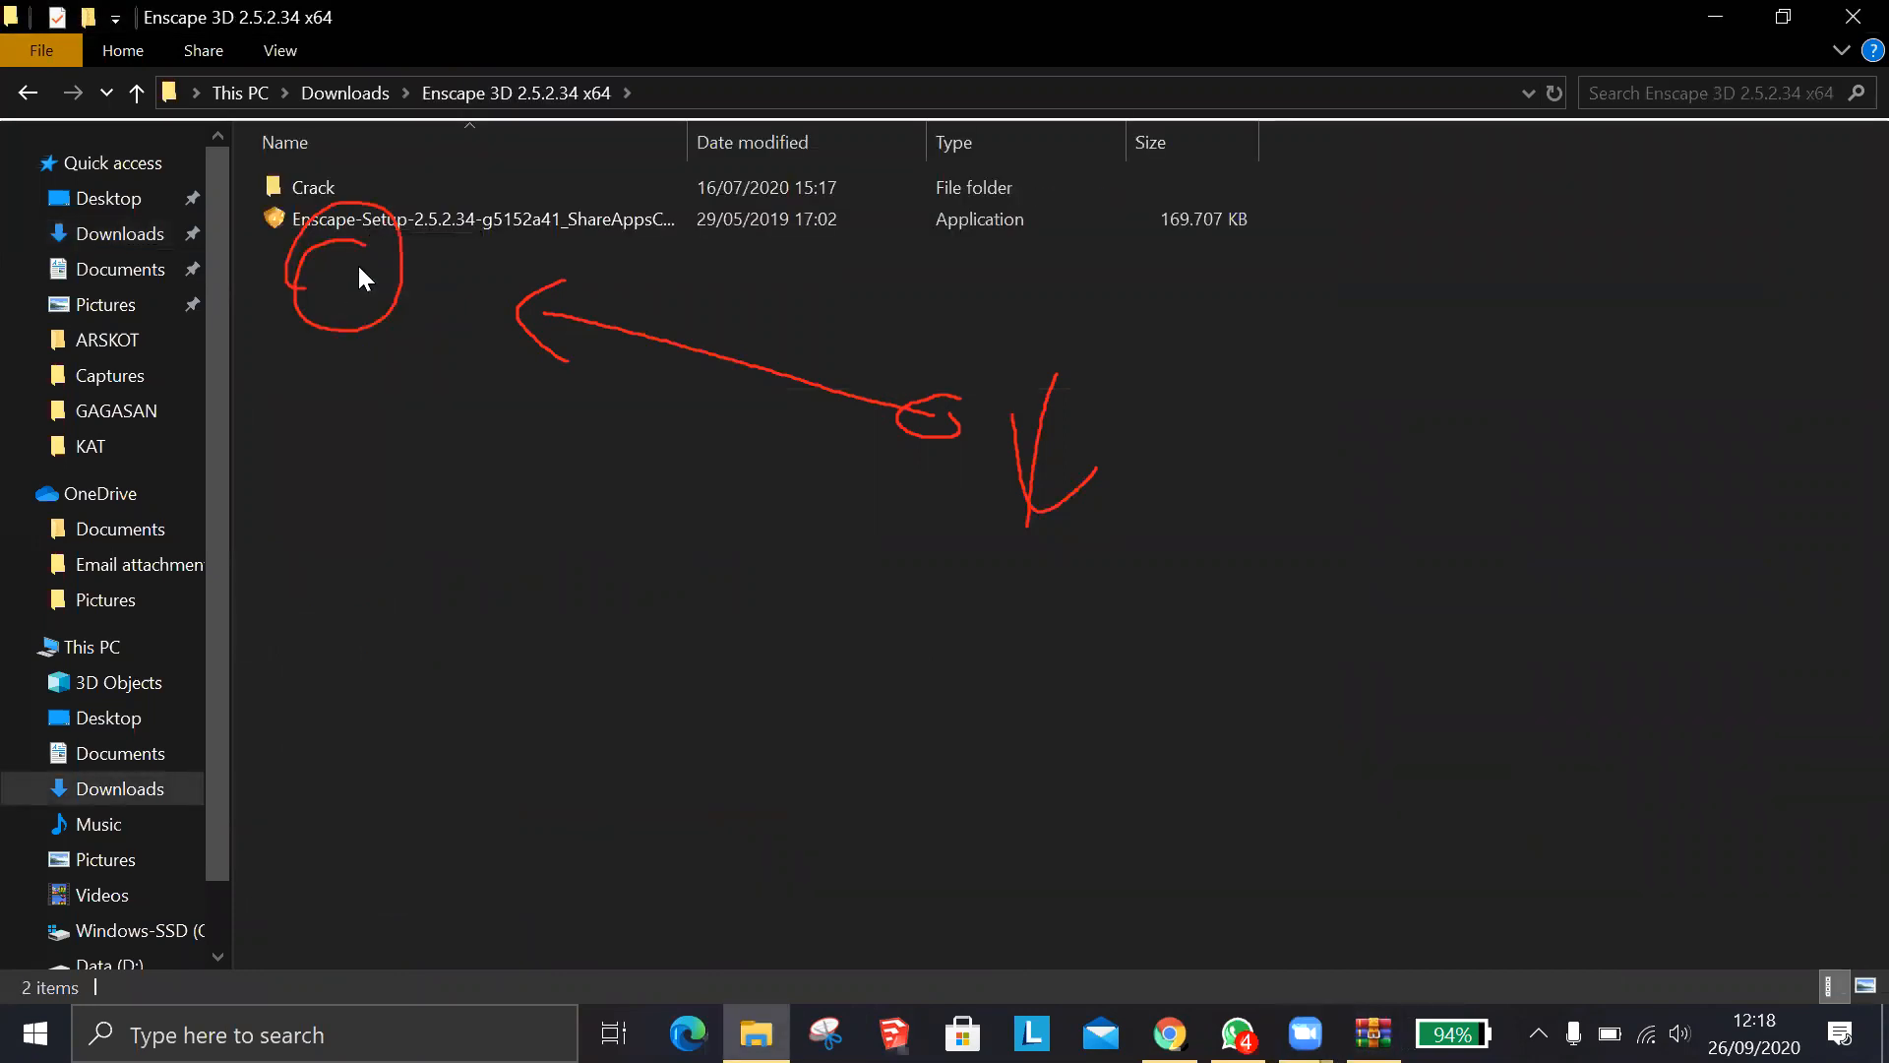
# Open the Crack folder, run the Enscape_2.5.2.34 application, dismiss its info message, and close it
pyautogui.doubleClick(335, 187)
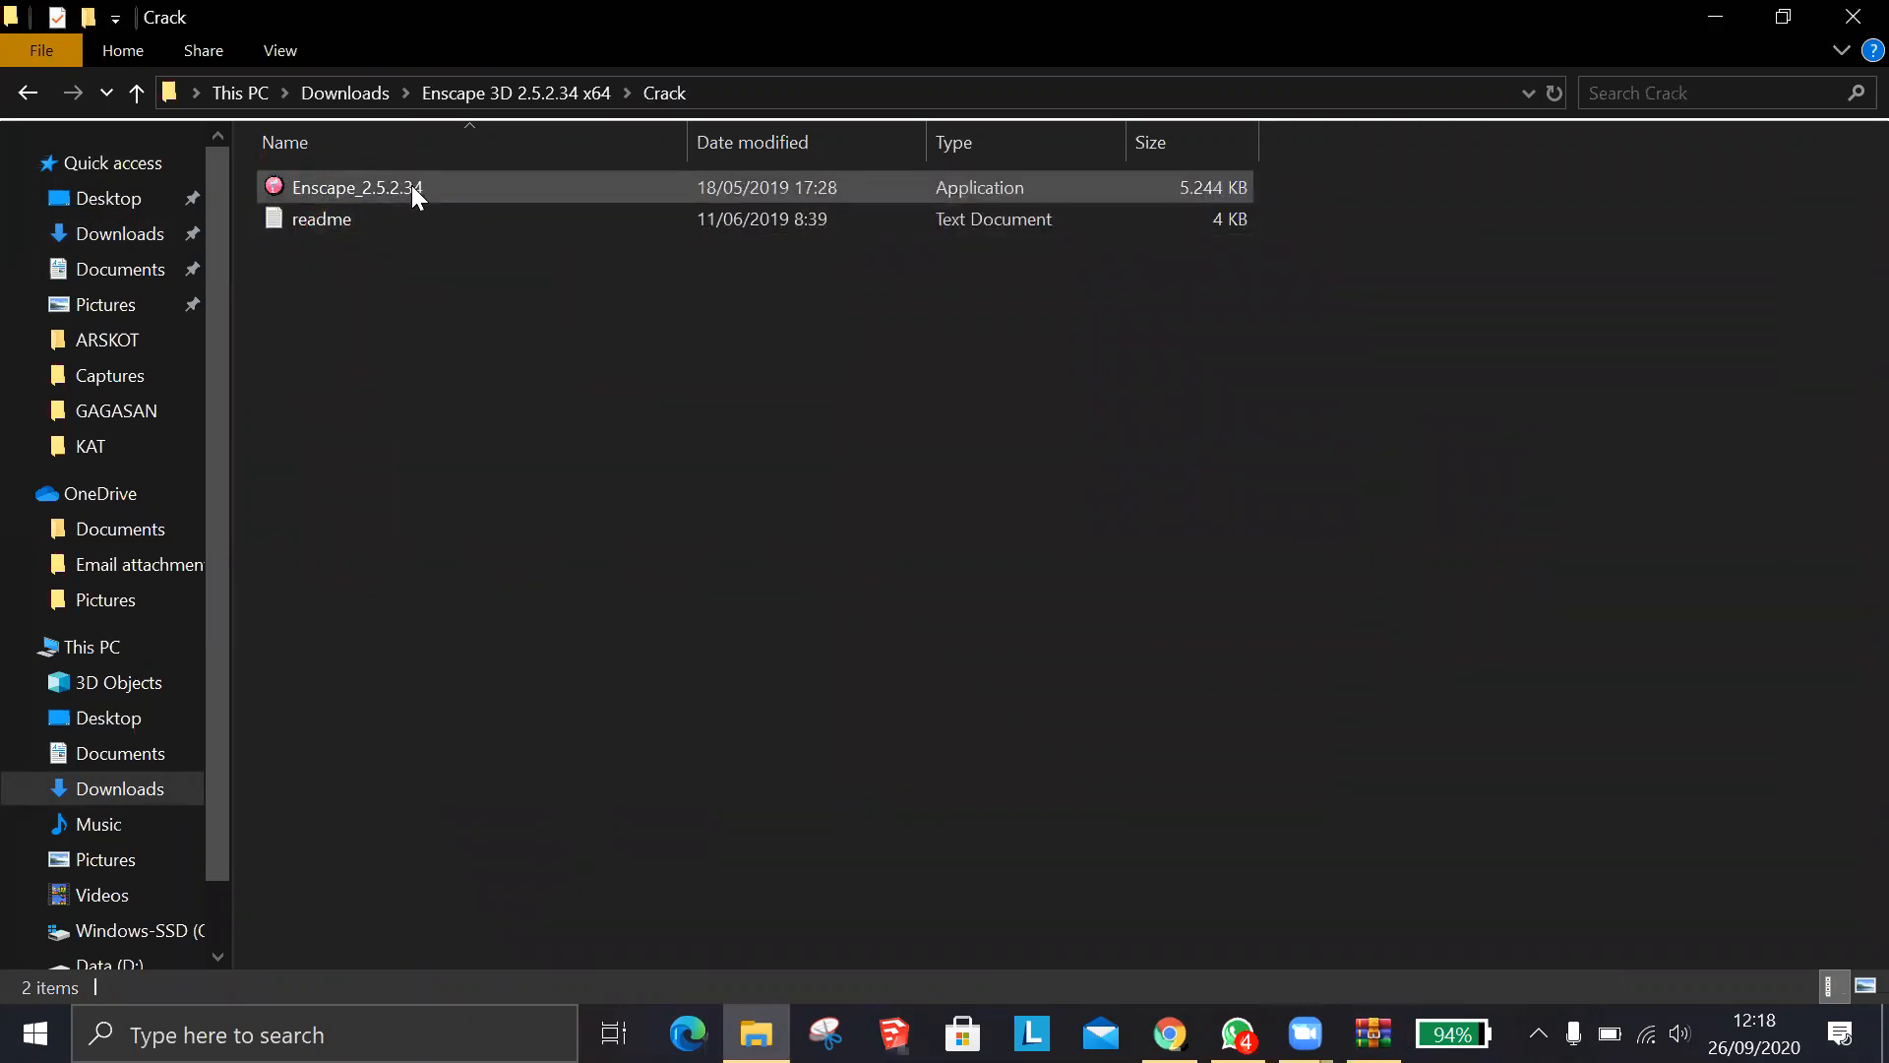
pyautogui.click(414, 195)
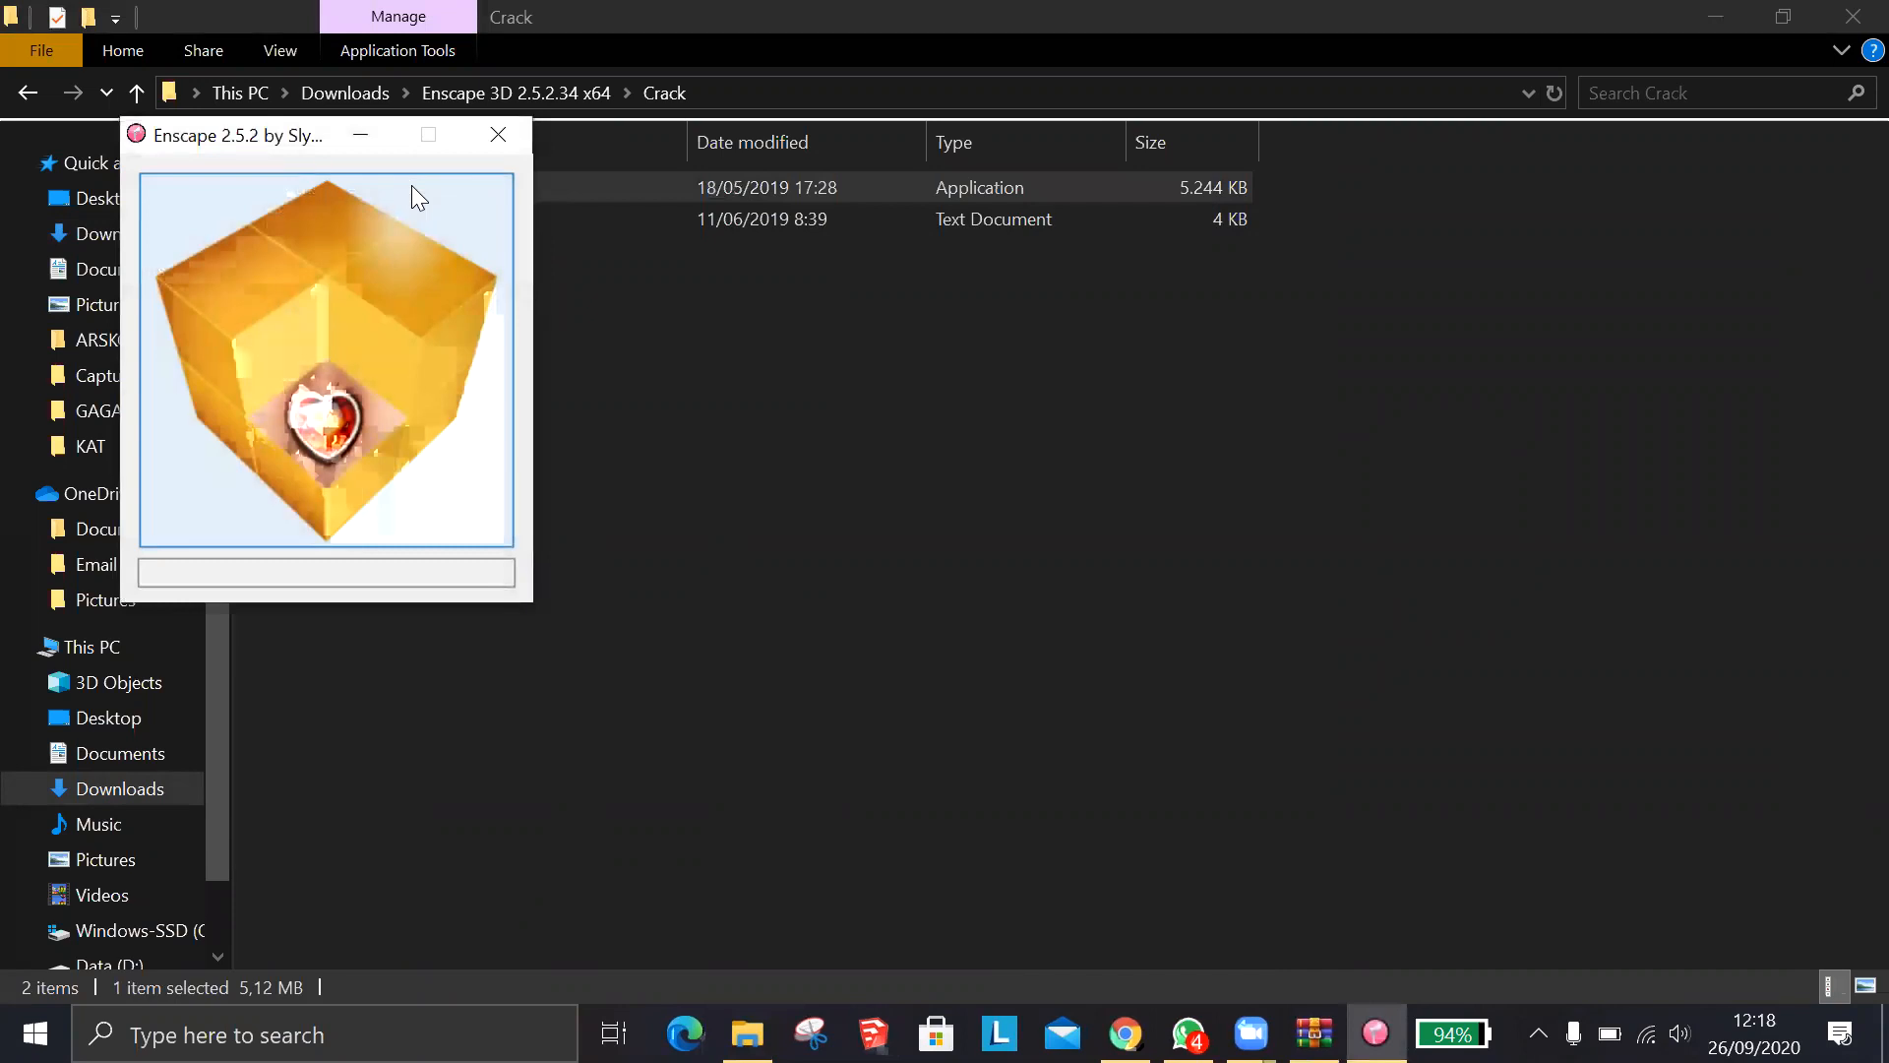
pyautogui.click(321, 417)
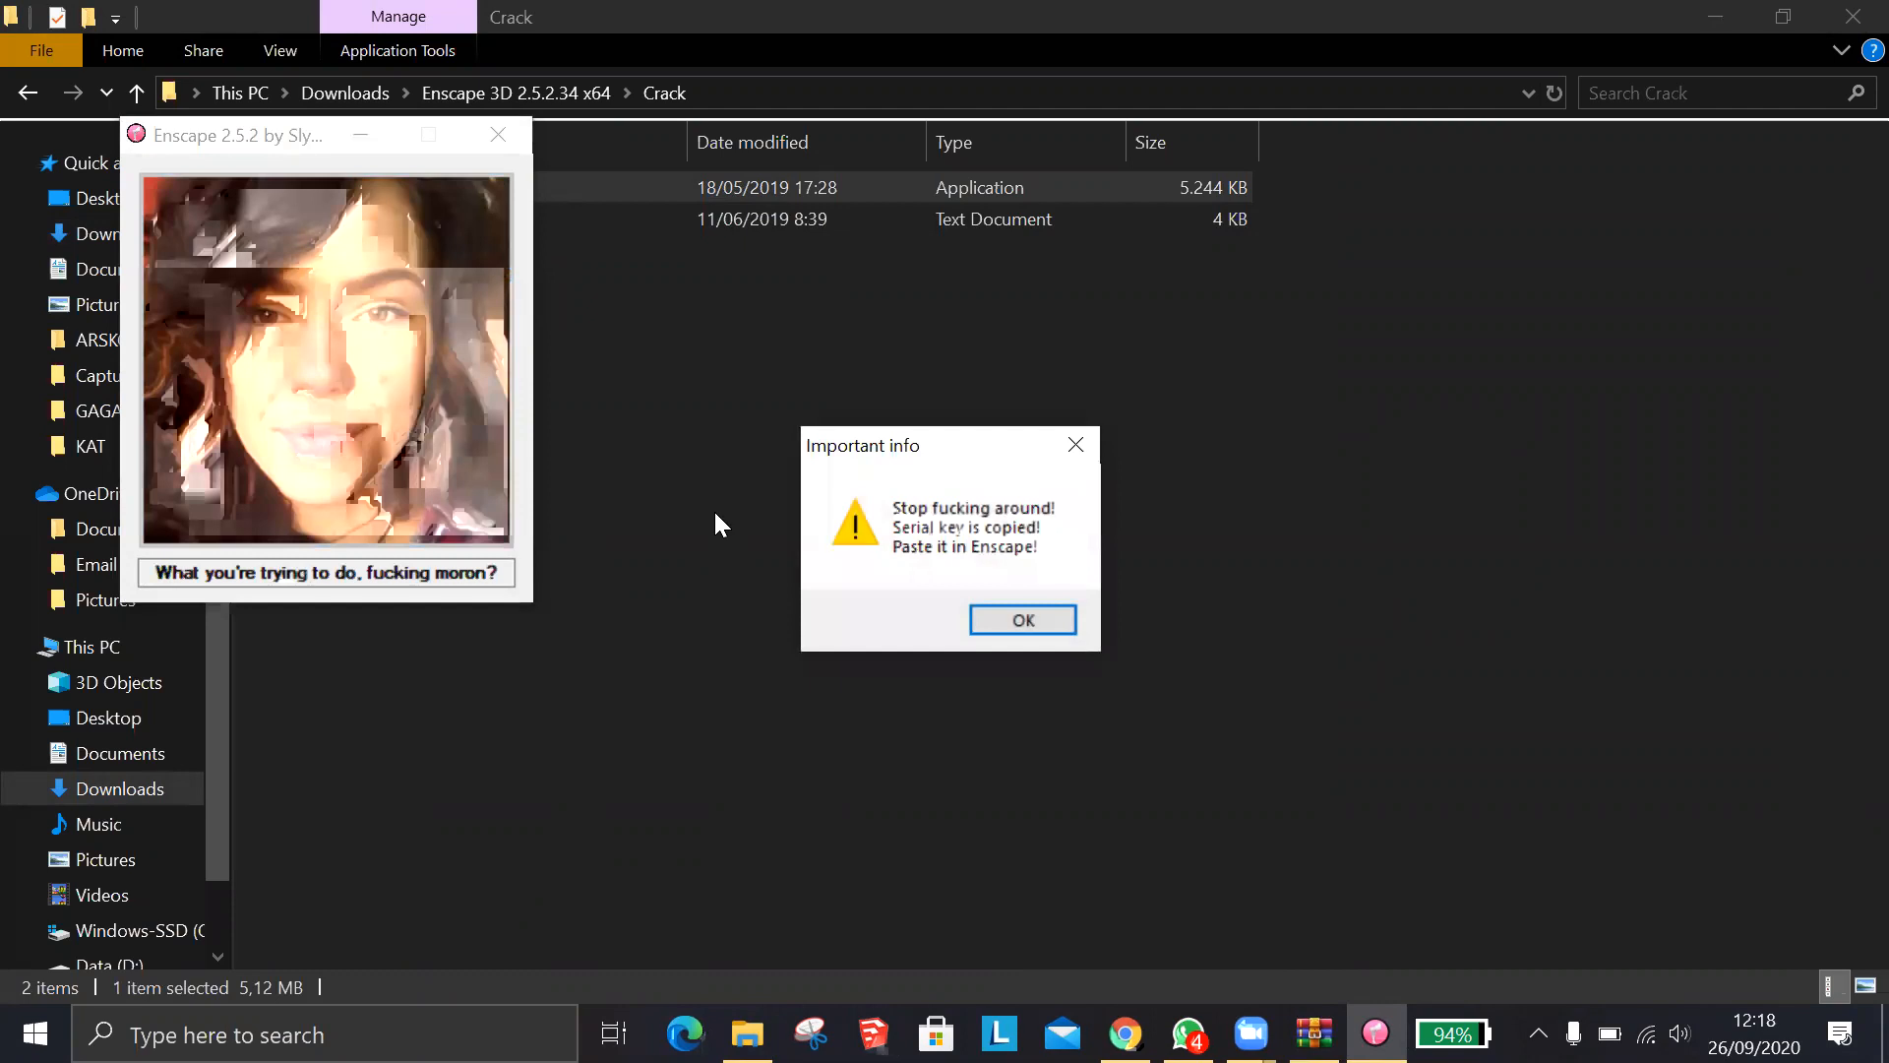
pyautogui.click(1042, 624)
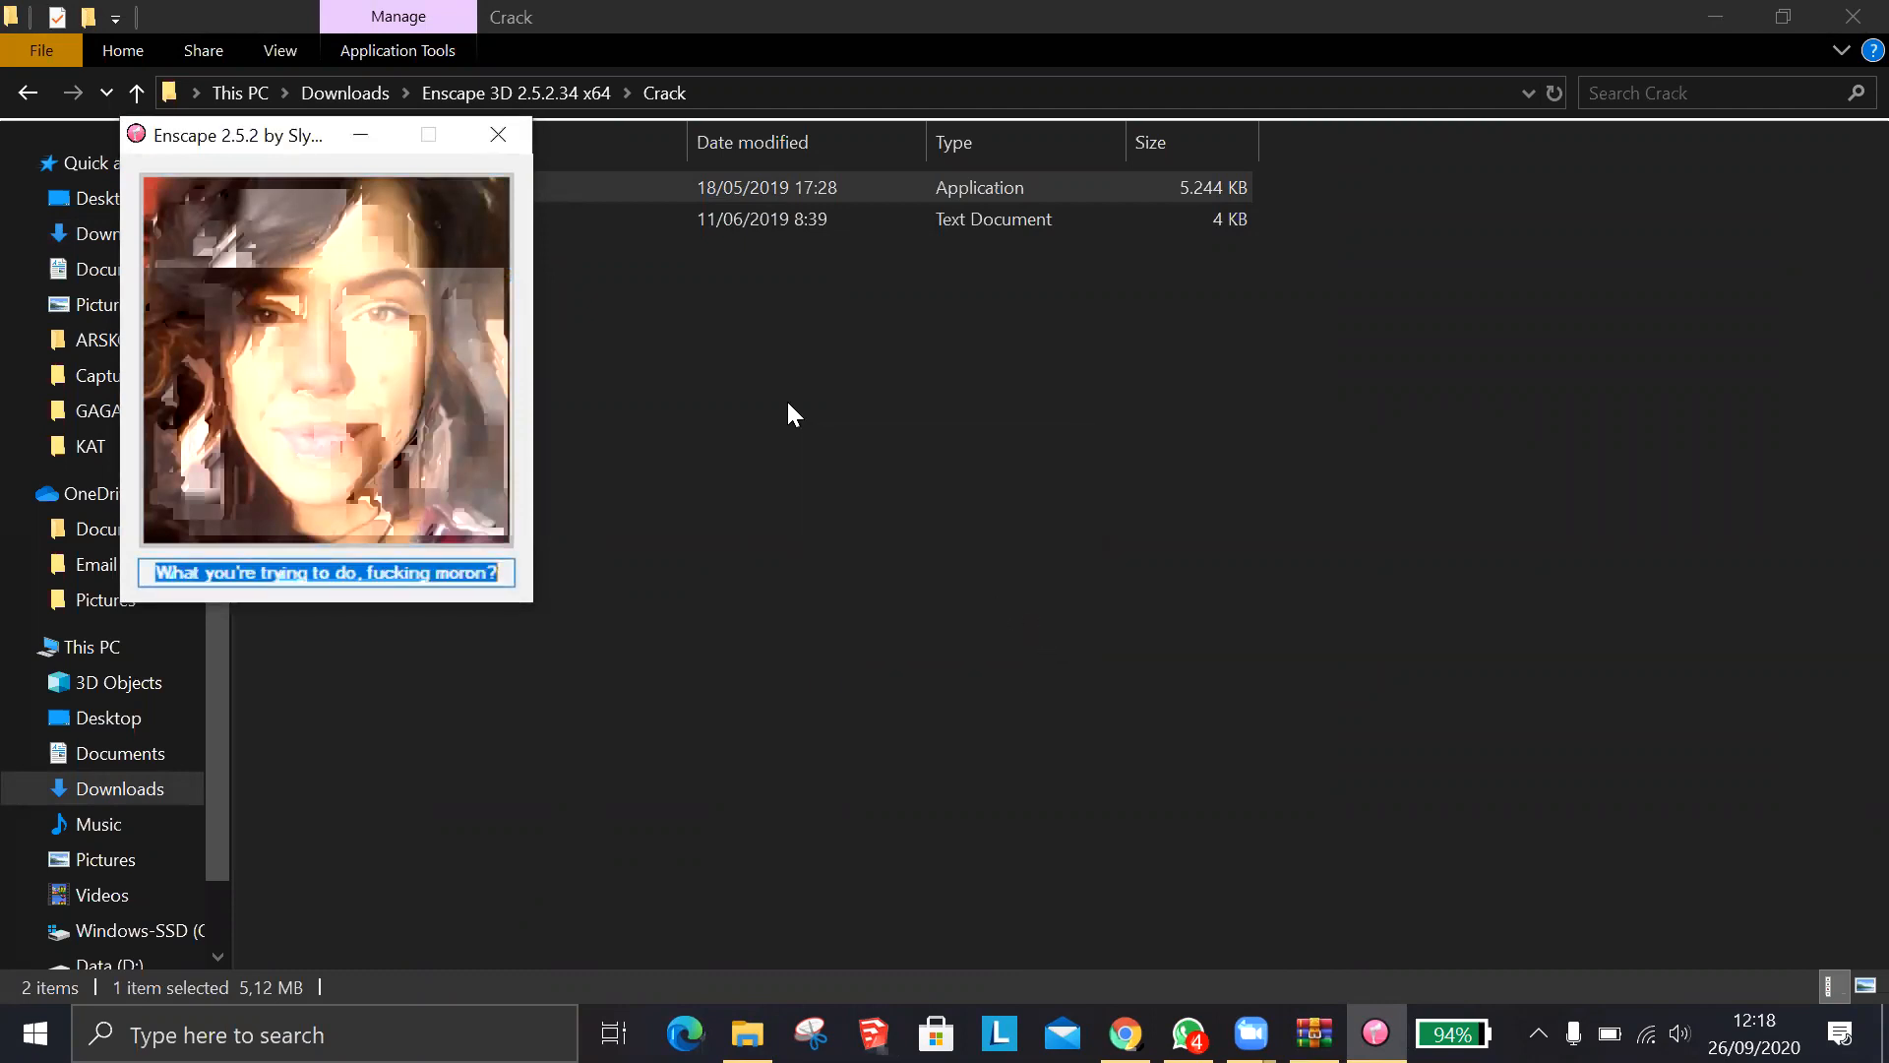
pyautogui.click(509, 140)
# Locate the Uninstall application in the ENSCAPE folder on drive D and minimise the open windows to reach the desktop
pyautogui.click(27, 95)
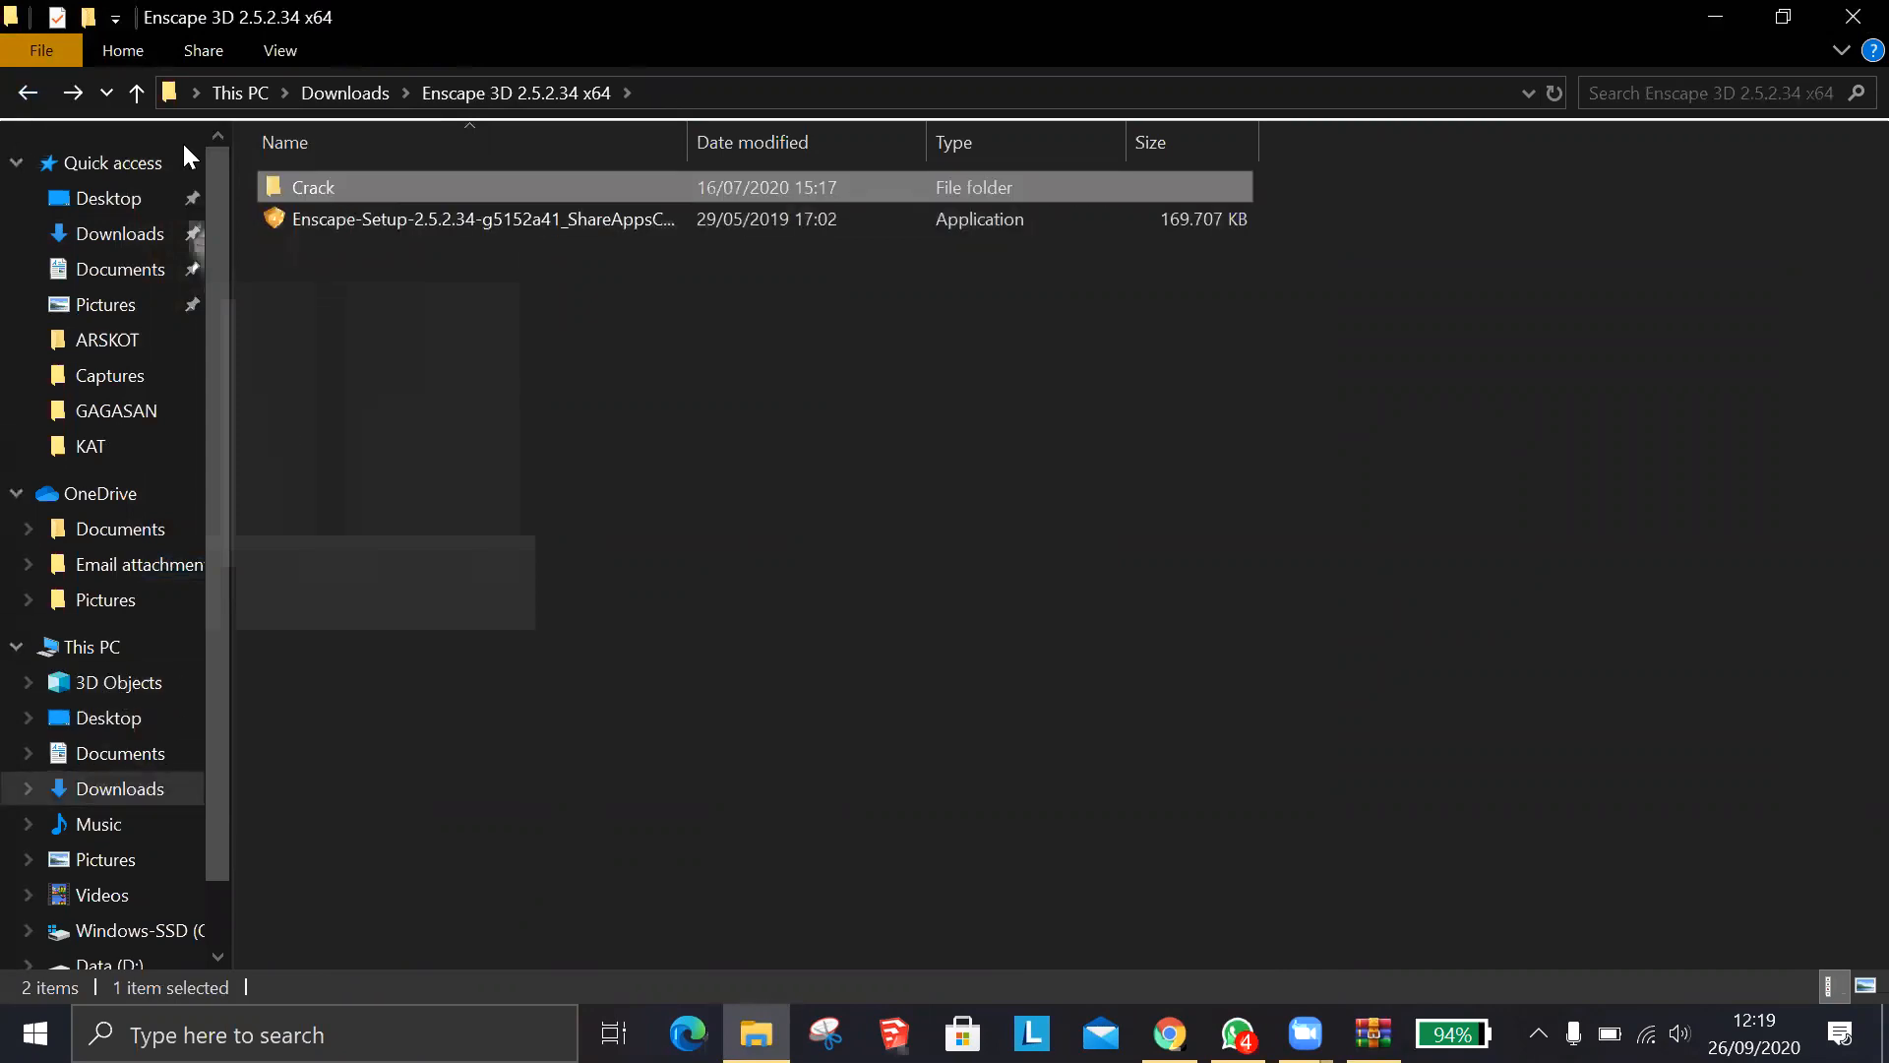
pyautogui.scroll(-2, 93, 915)
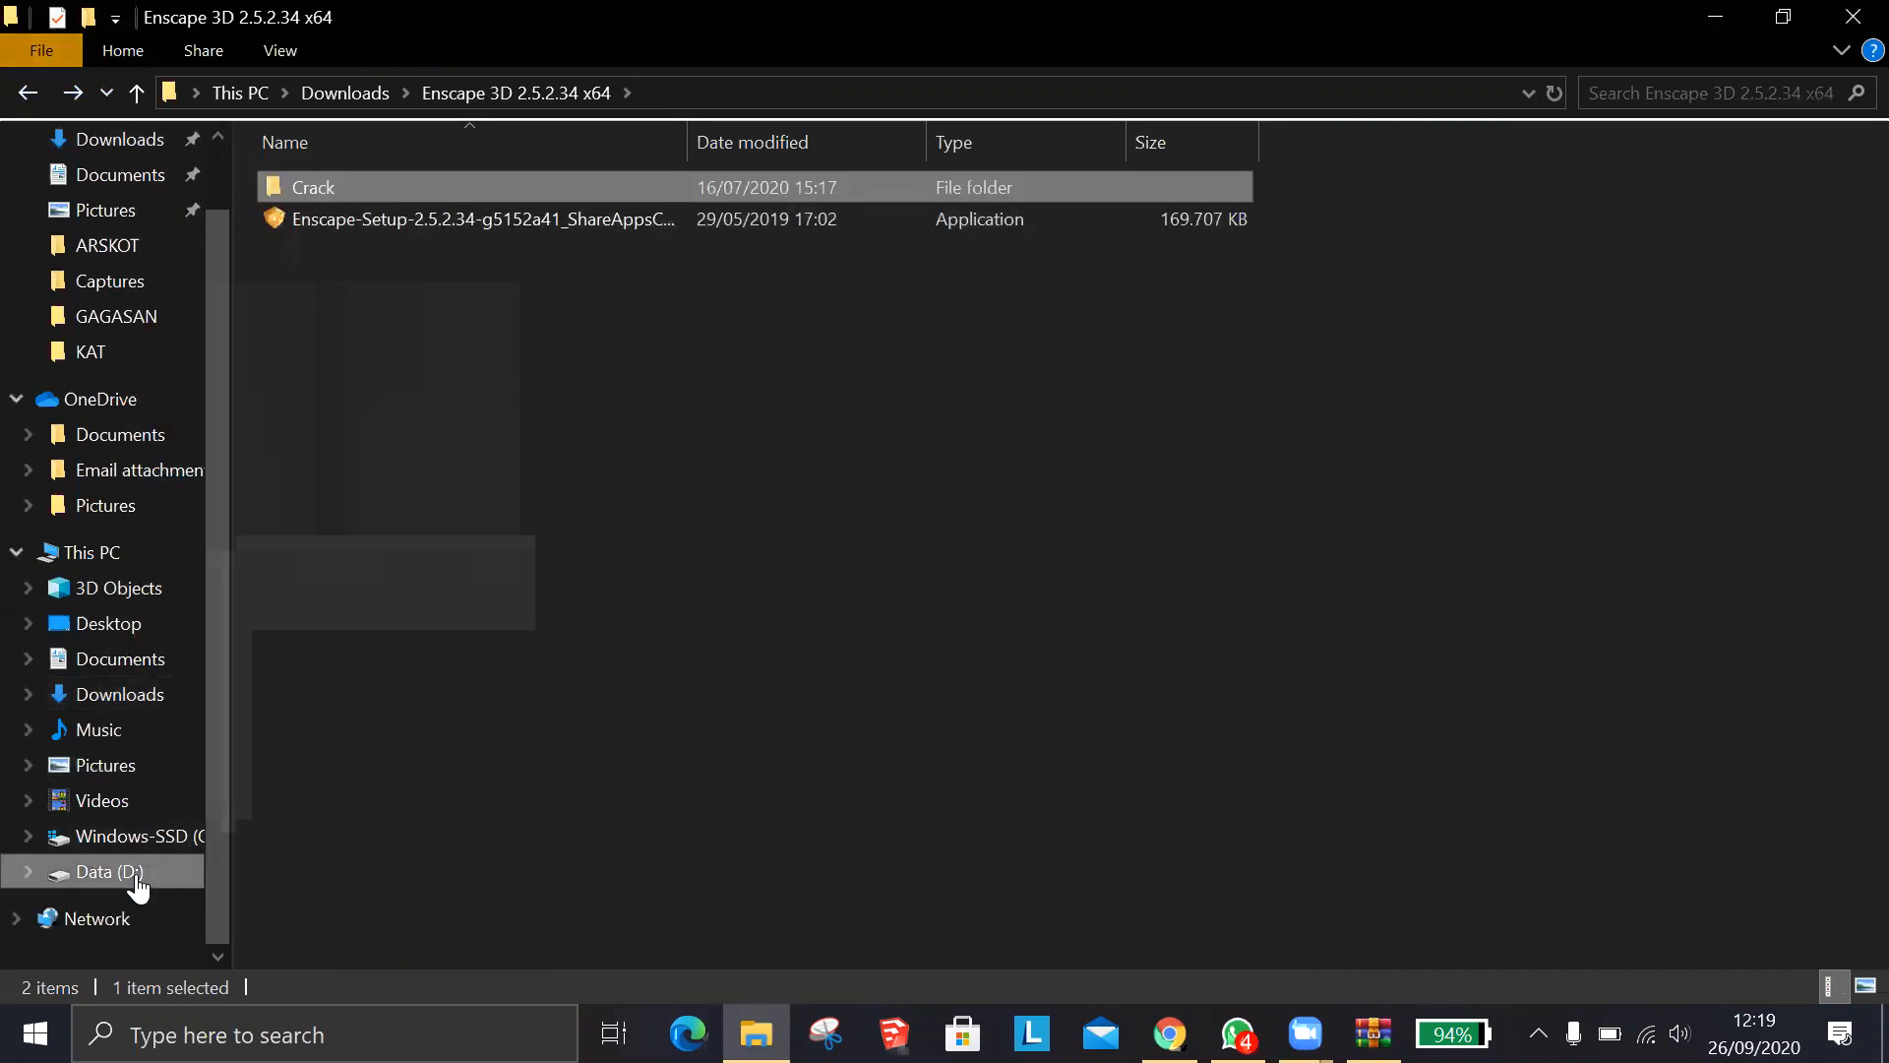
pyautogui.click(138, 883)
pyautogui.doubleClick(974, 231)
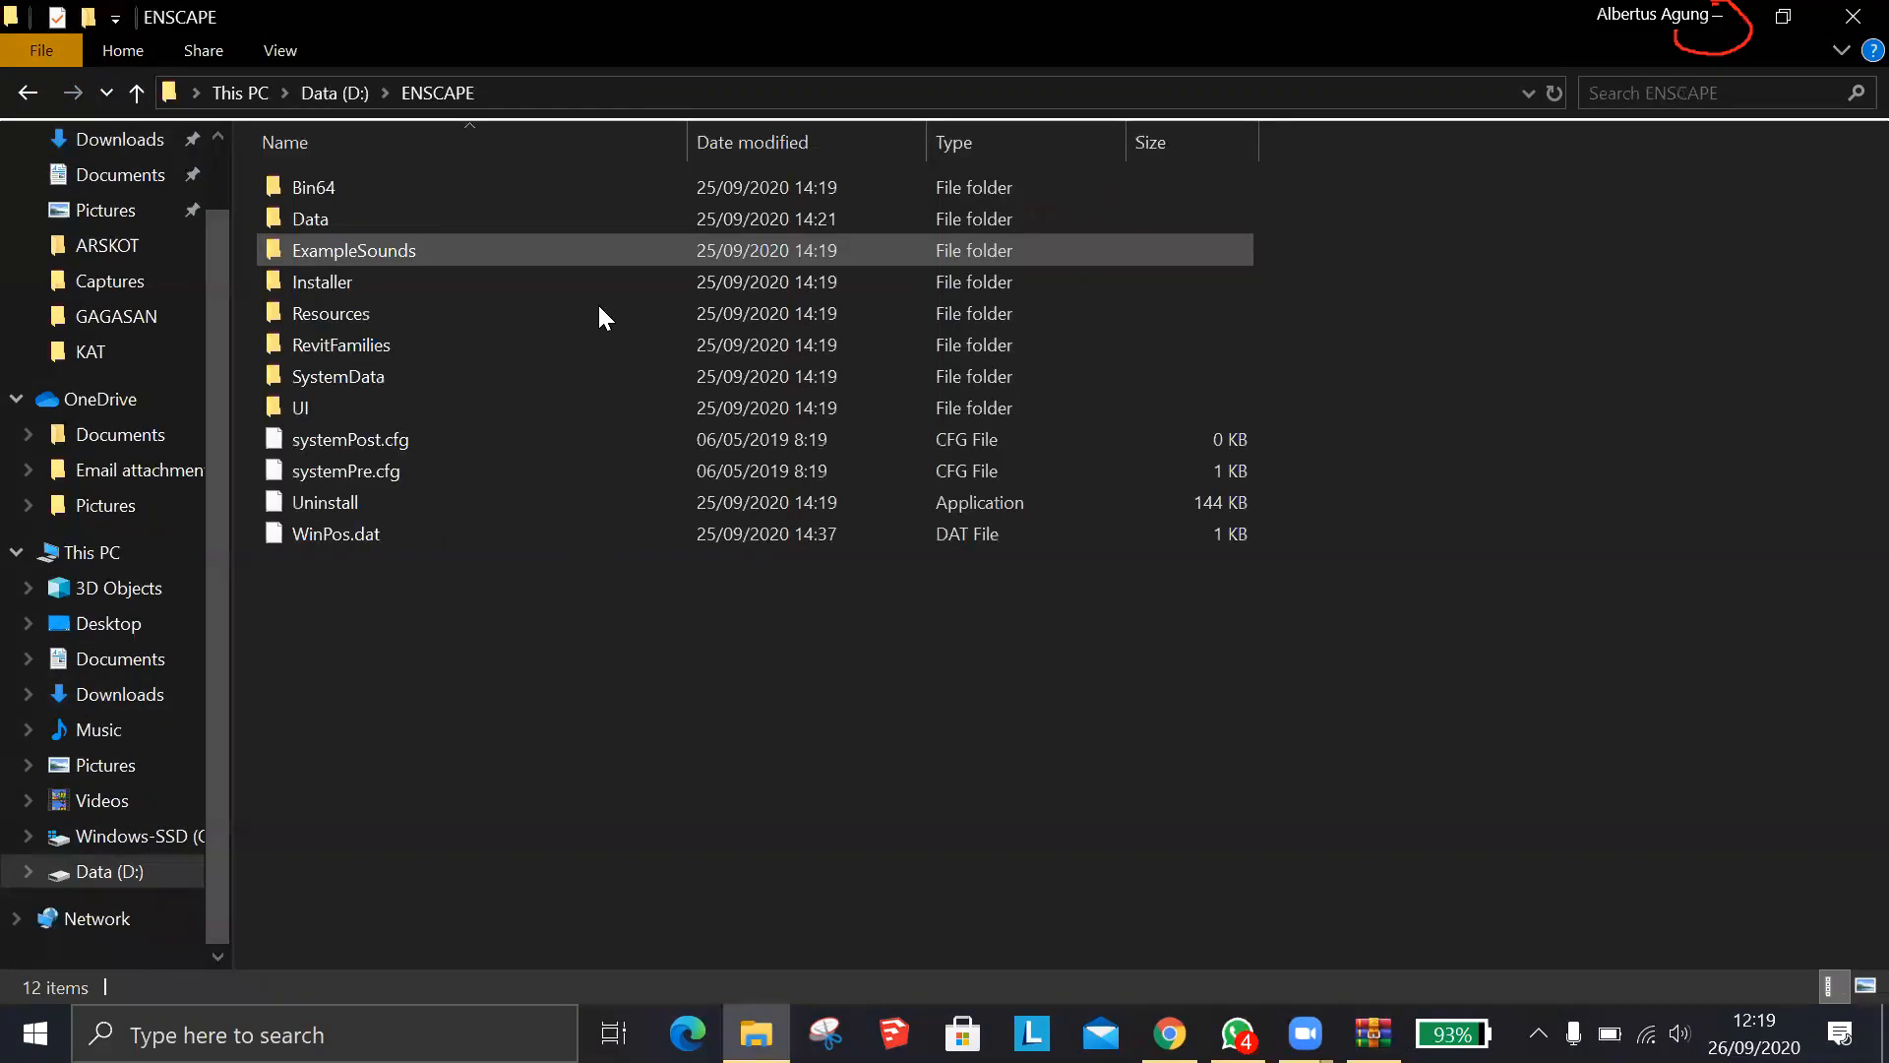
pyautogui.click(368, 500)
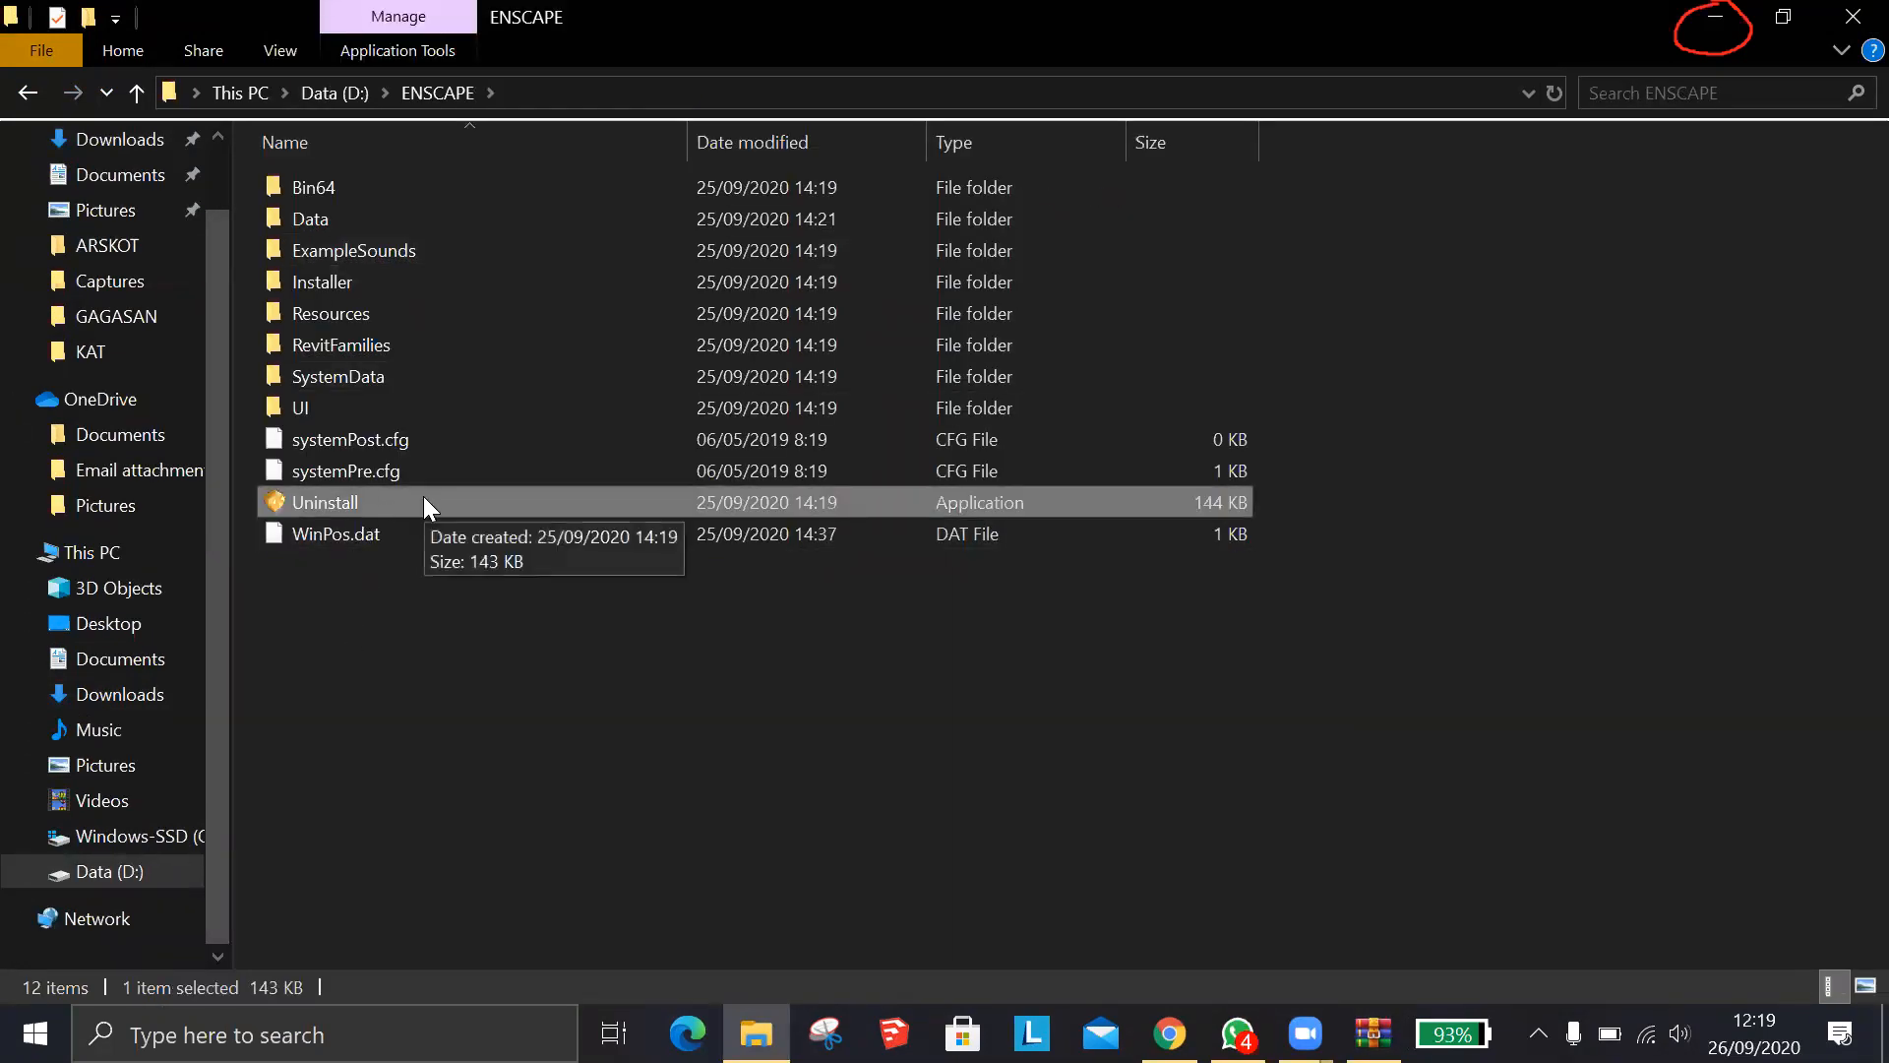
pyautogui.click(1717, 21)
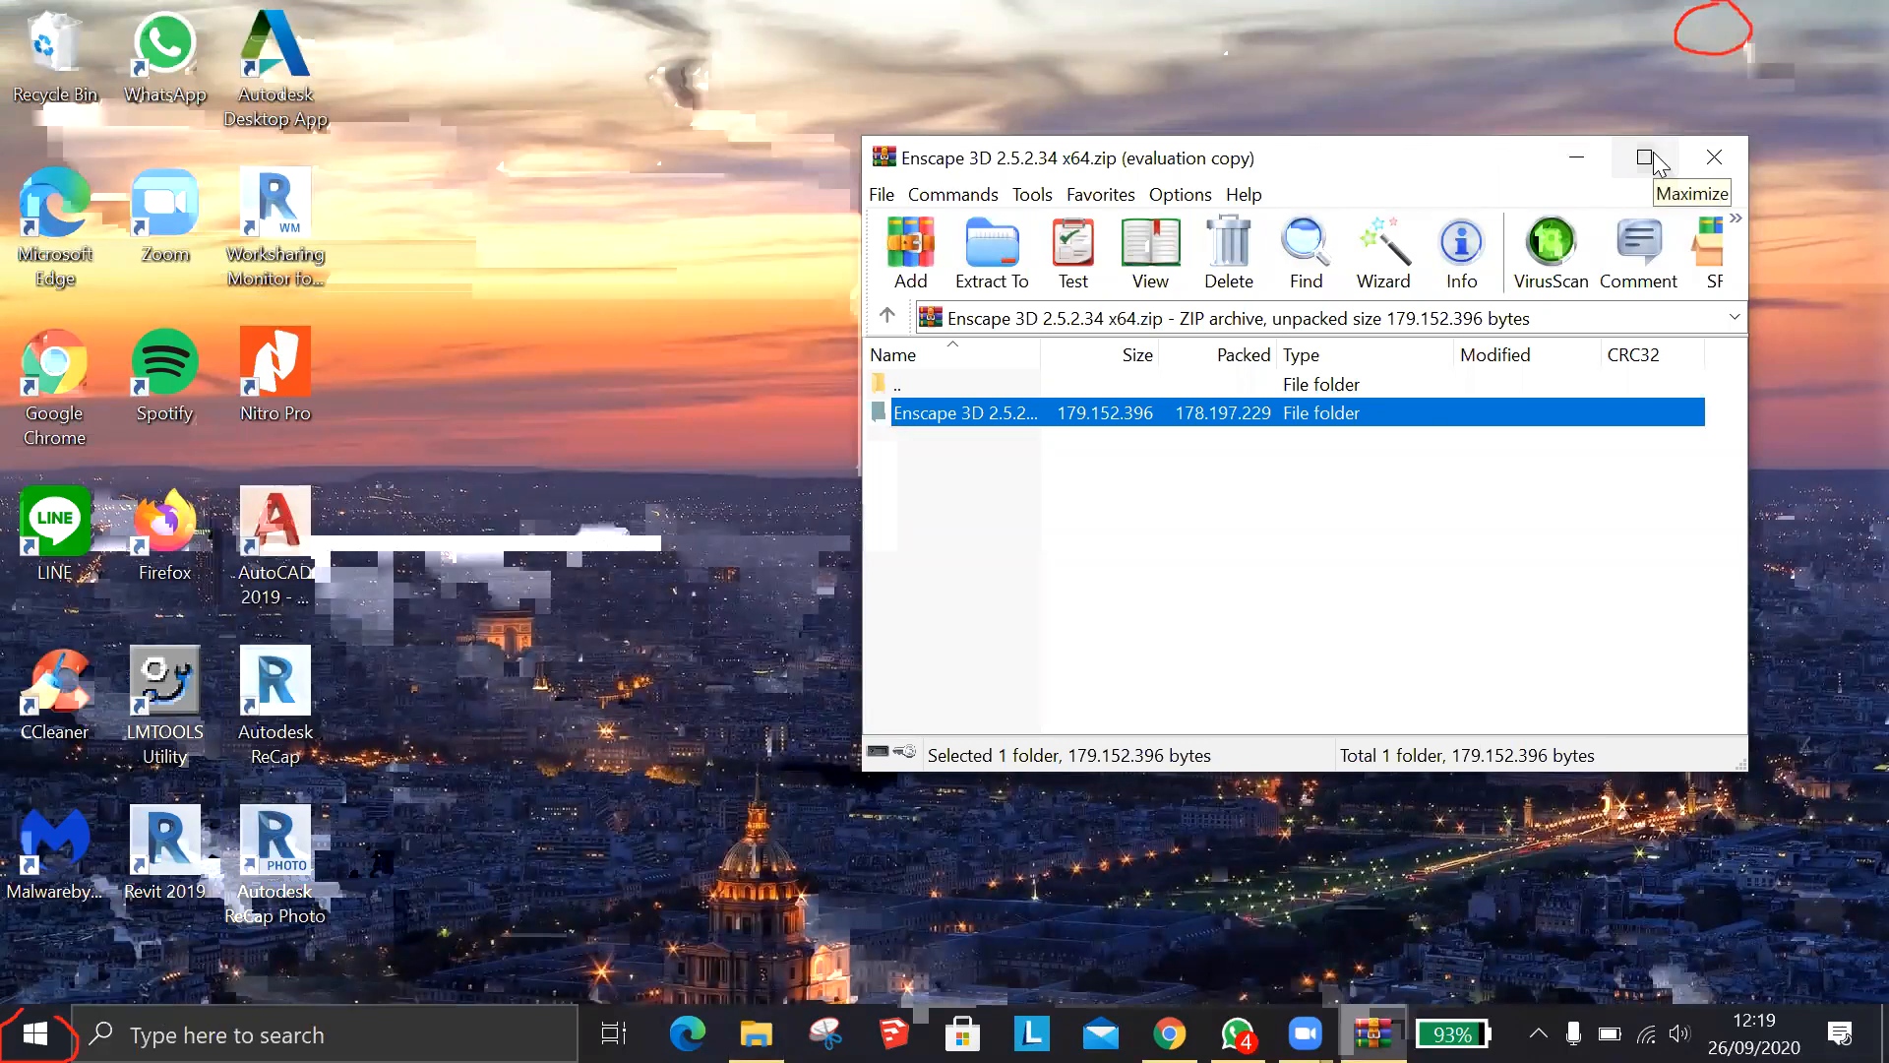
pyautogui.click(1237, 1033)
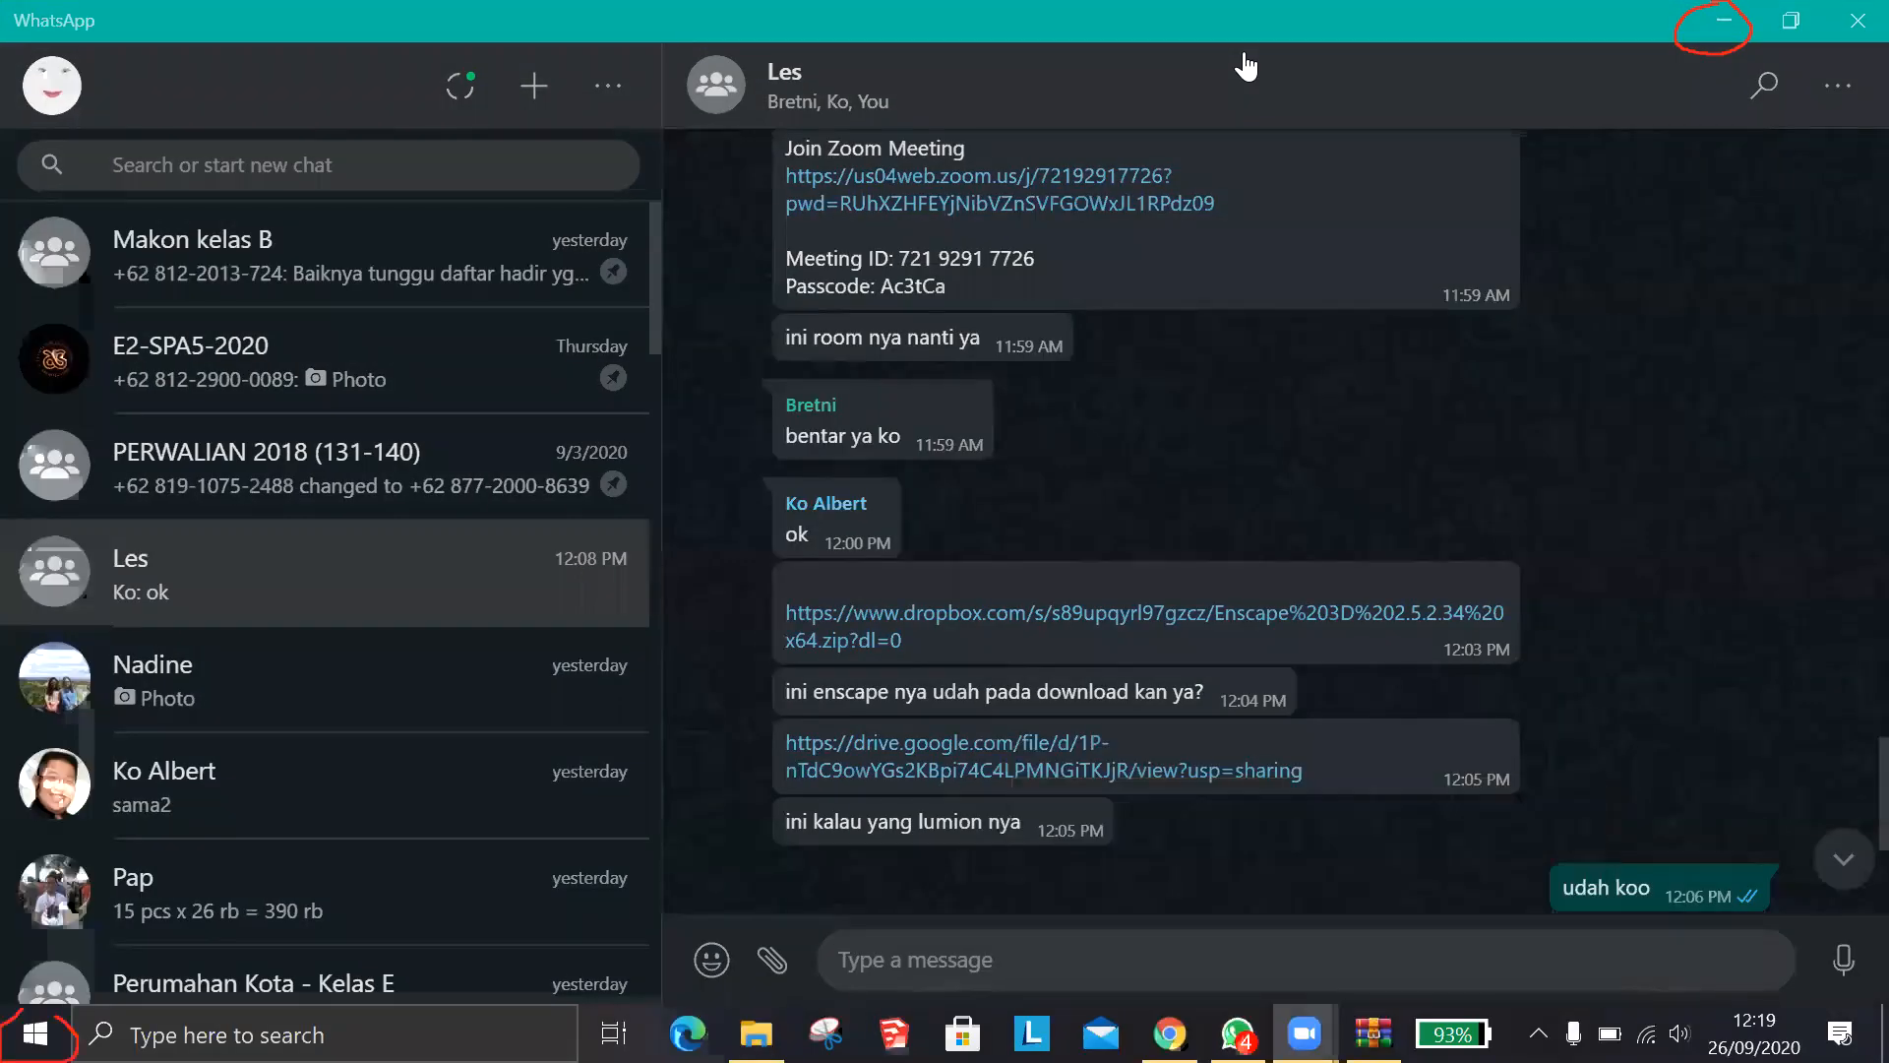
pyautogui.click(1724, 20)
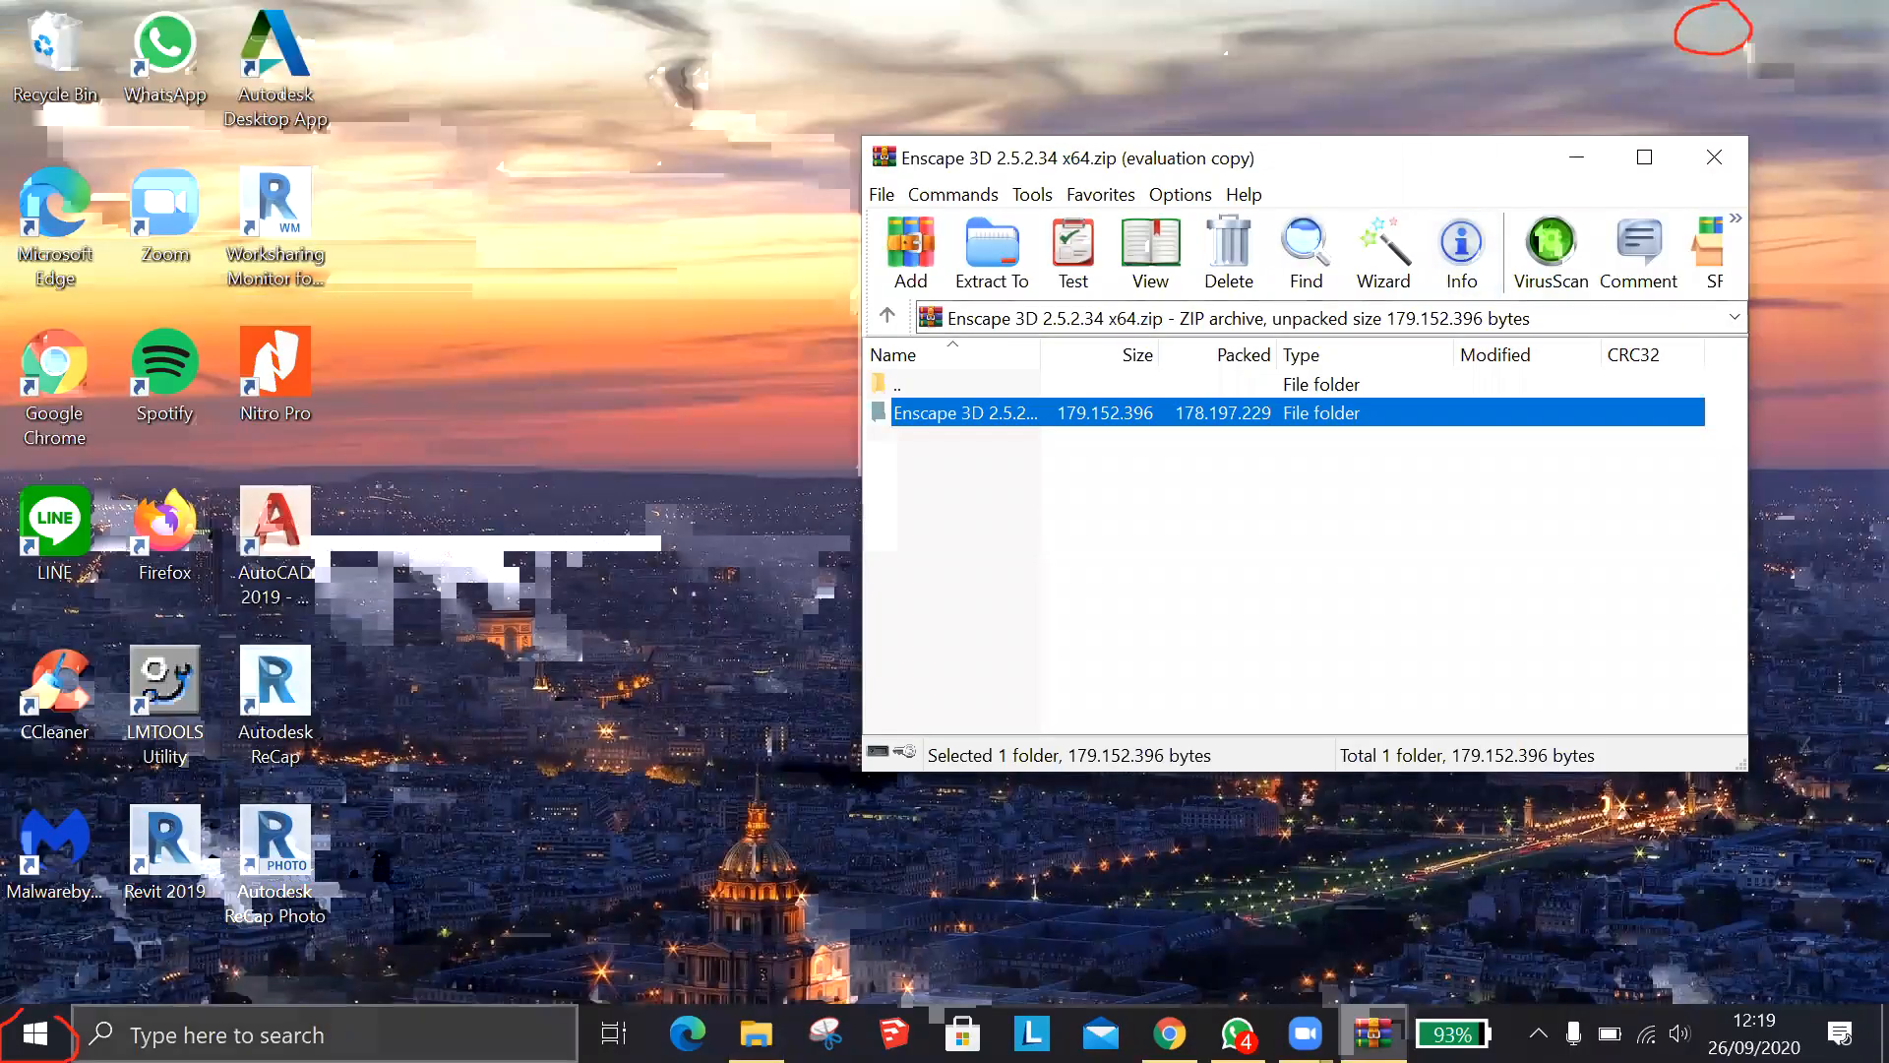
# Open Windows Settings and show the Apps & features list
pyautogui.click(36, 1033)
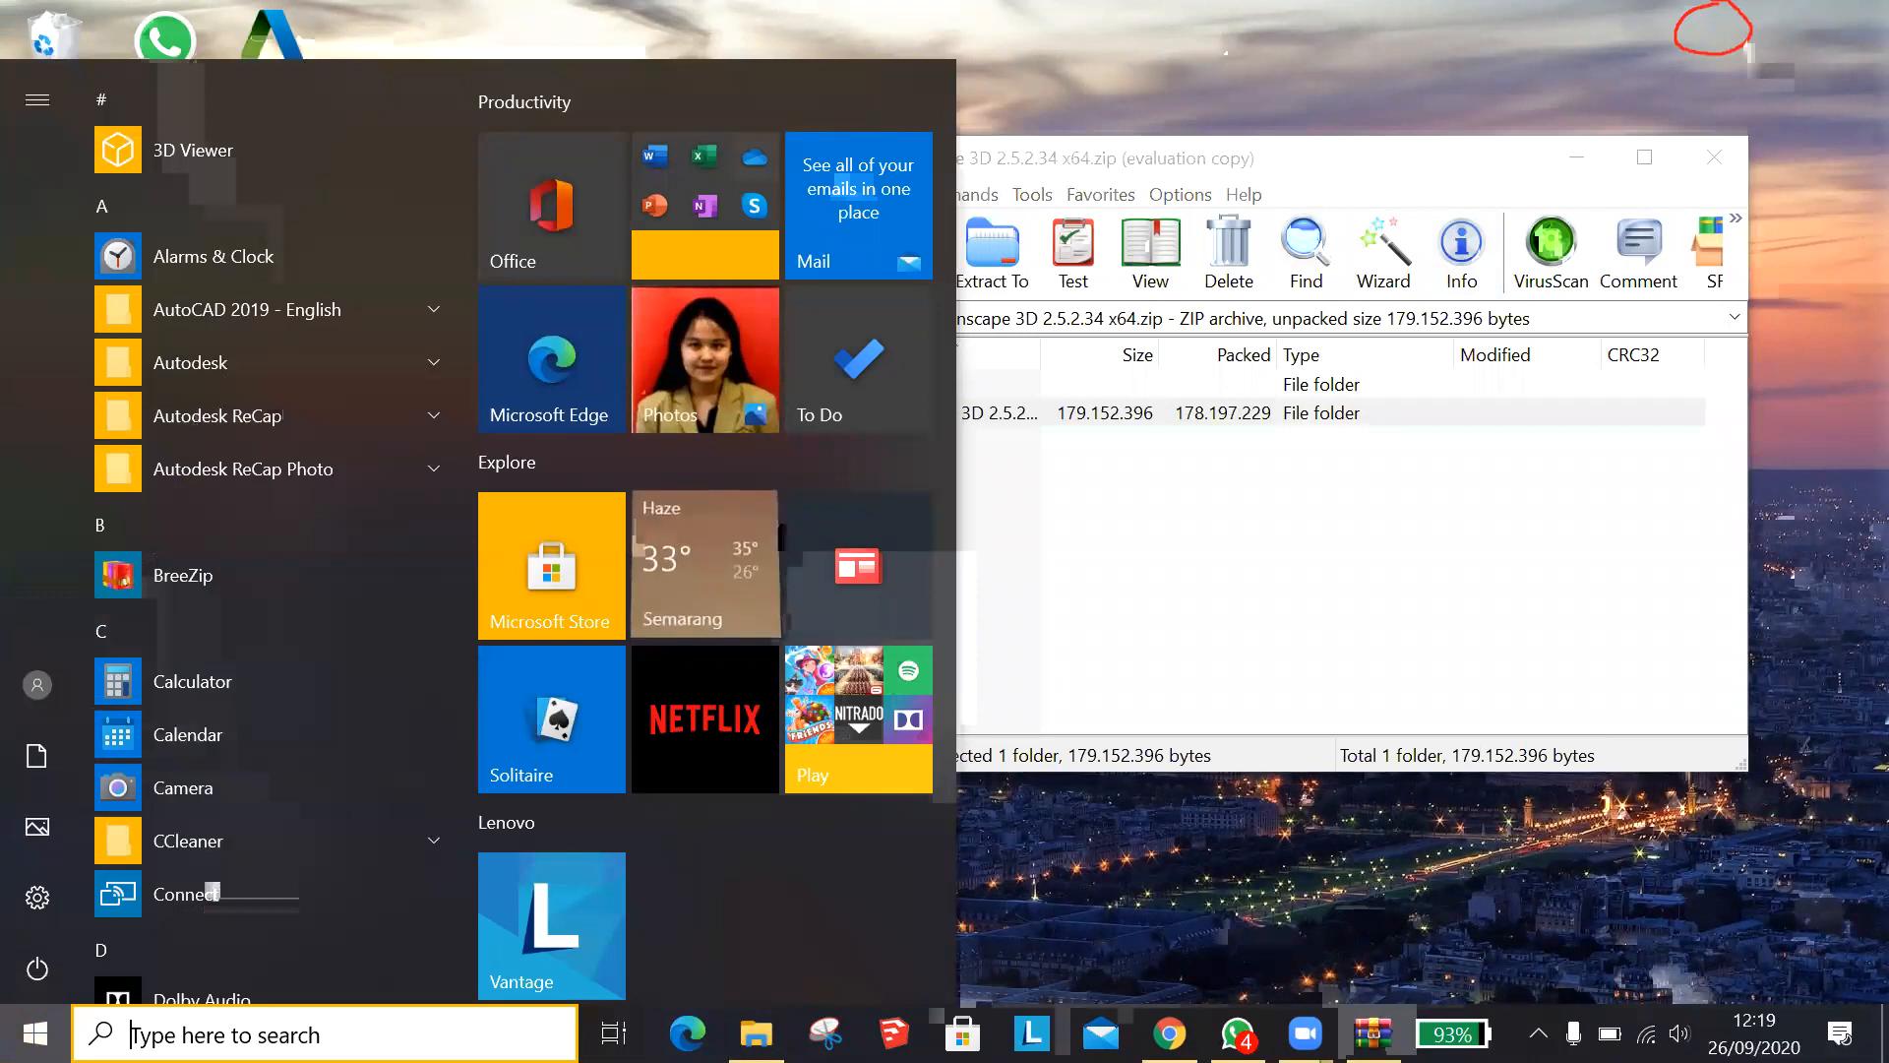
pyautogui.click(39, 889)
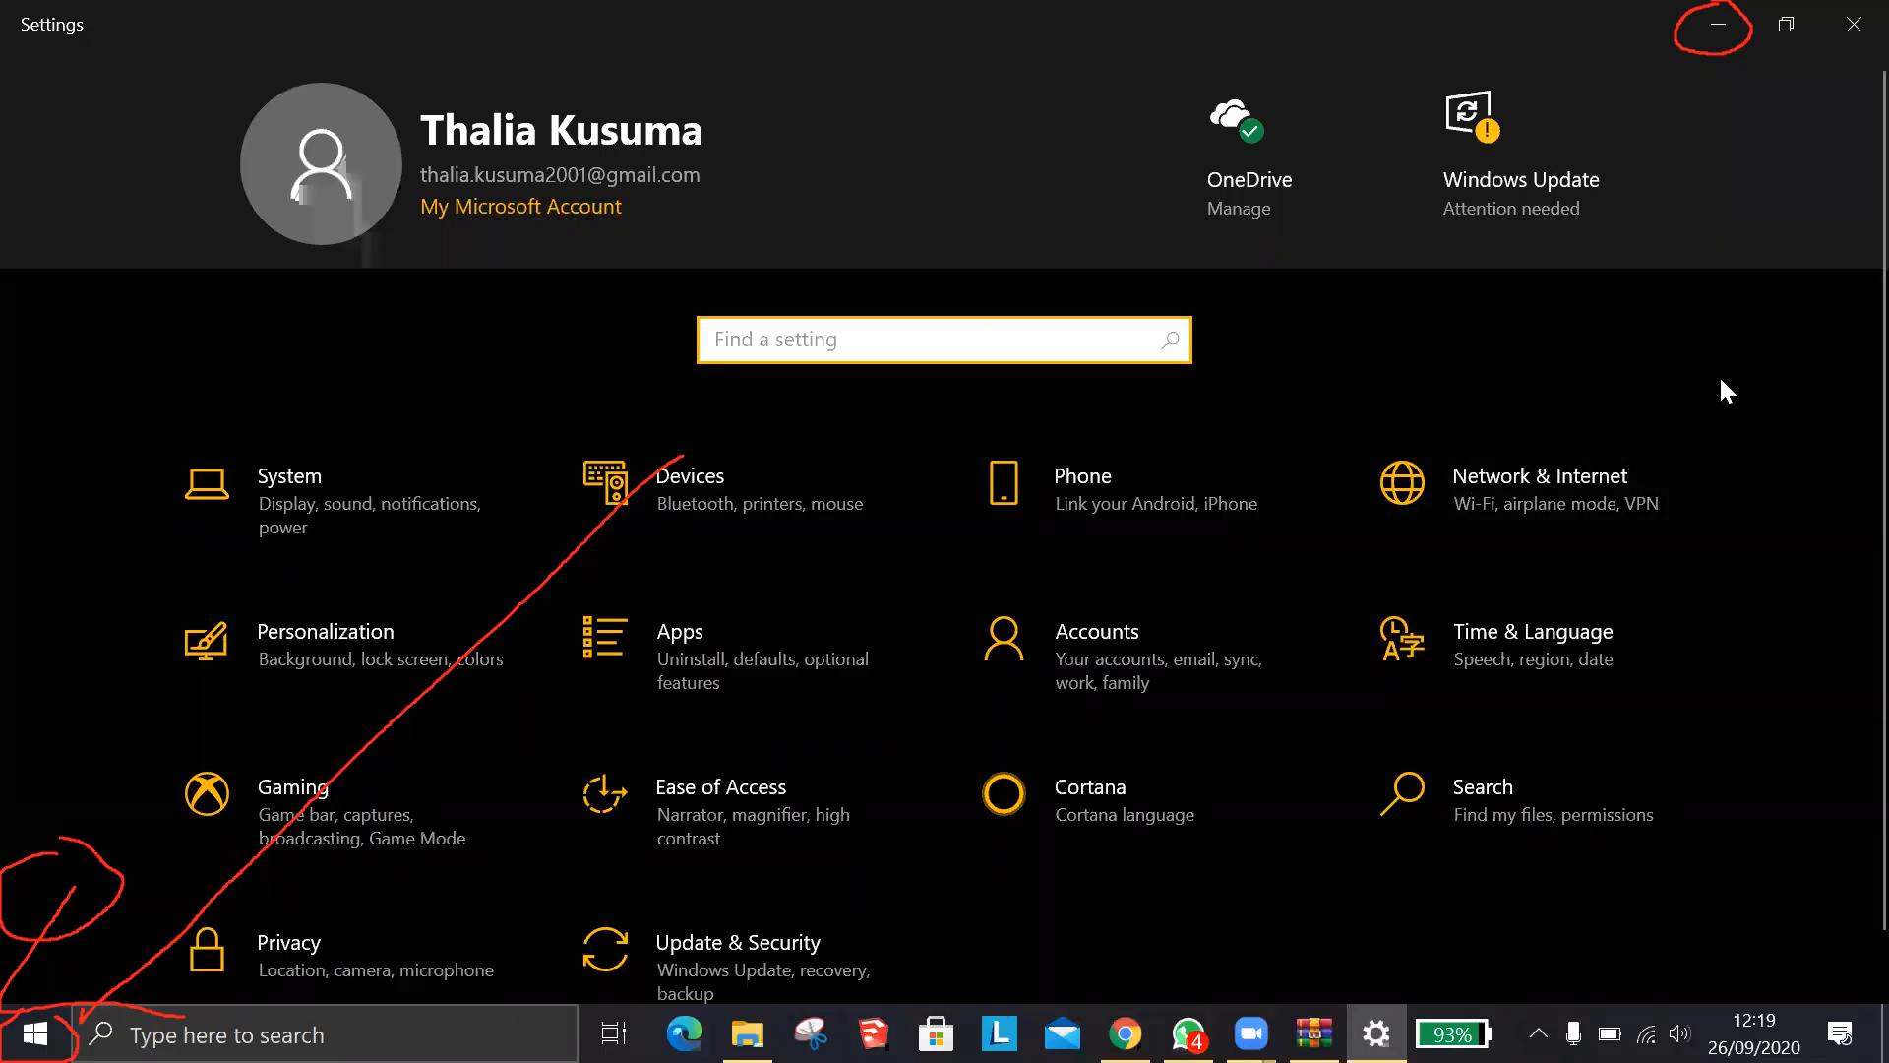
pyautogui.scroll(-1, 1702, 386)
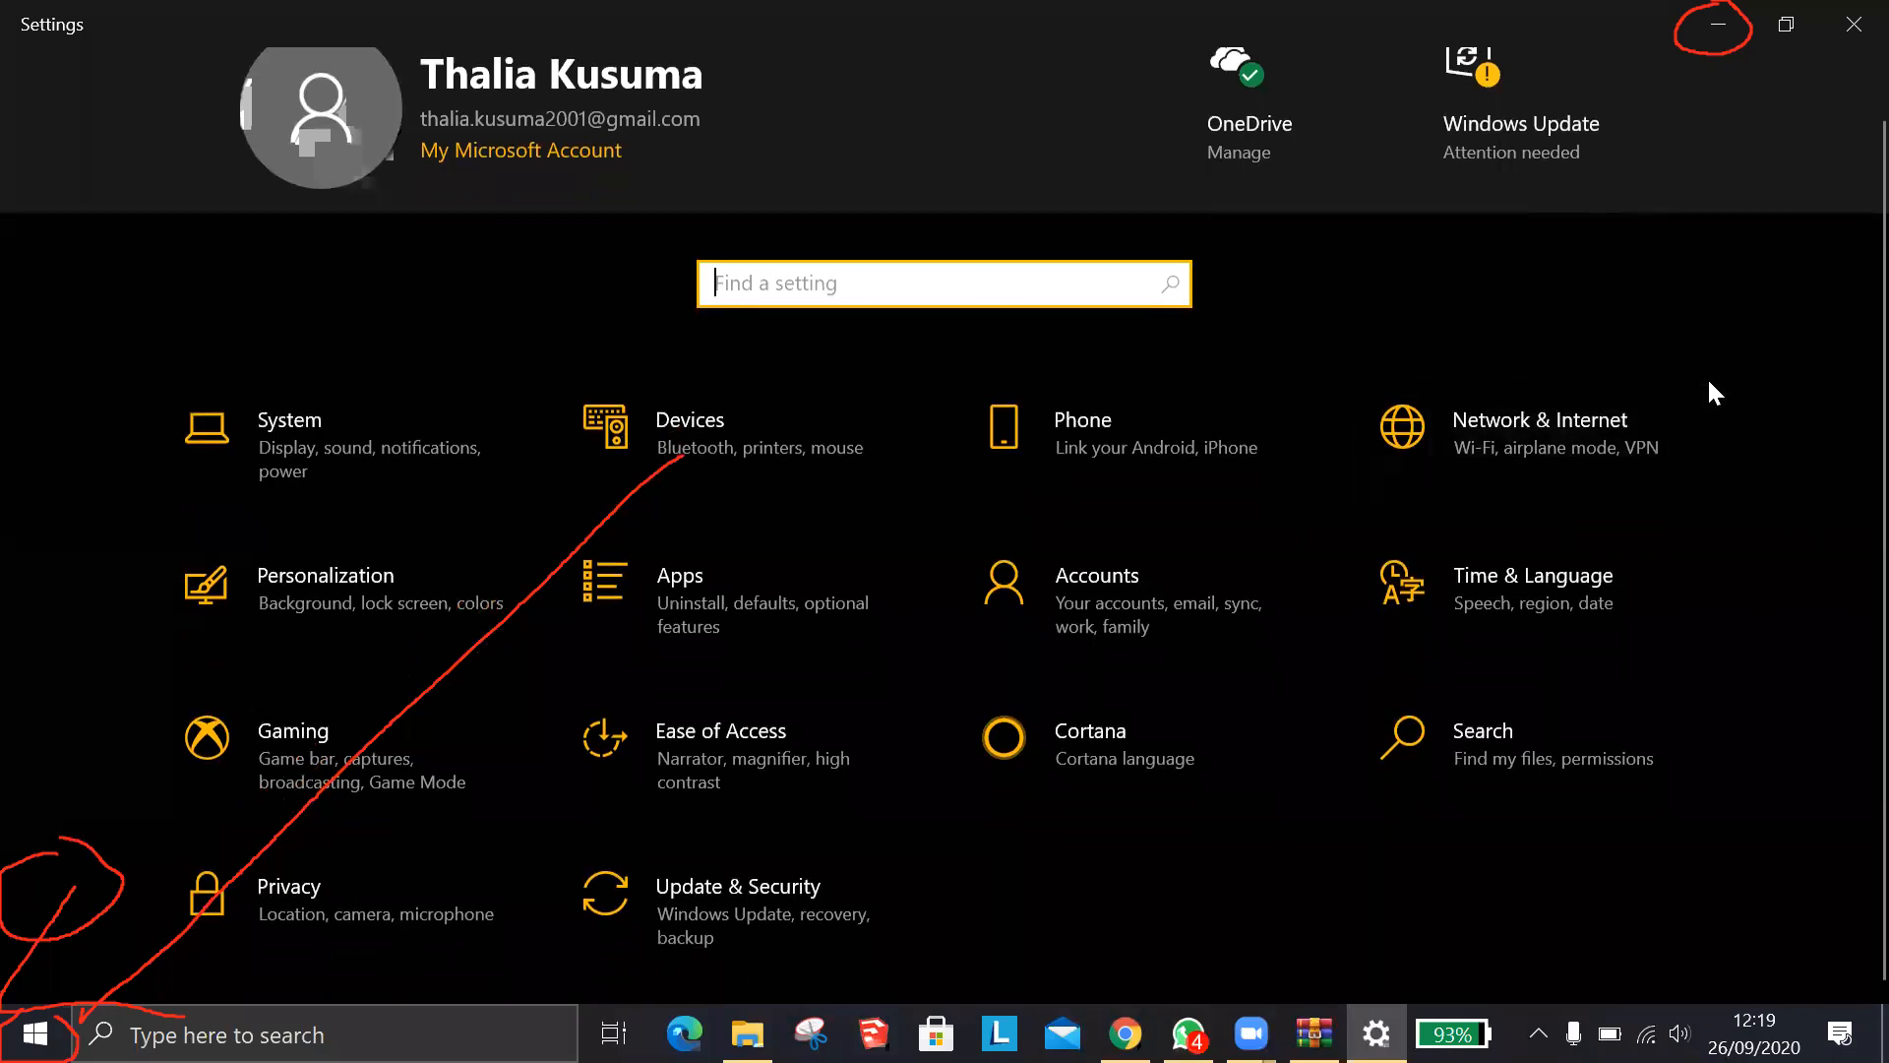
pyautogui.click(700, 599)
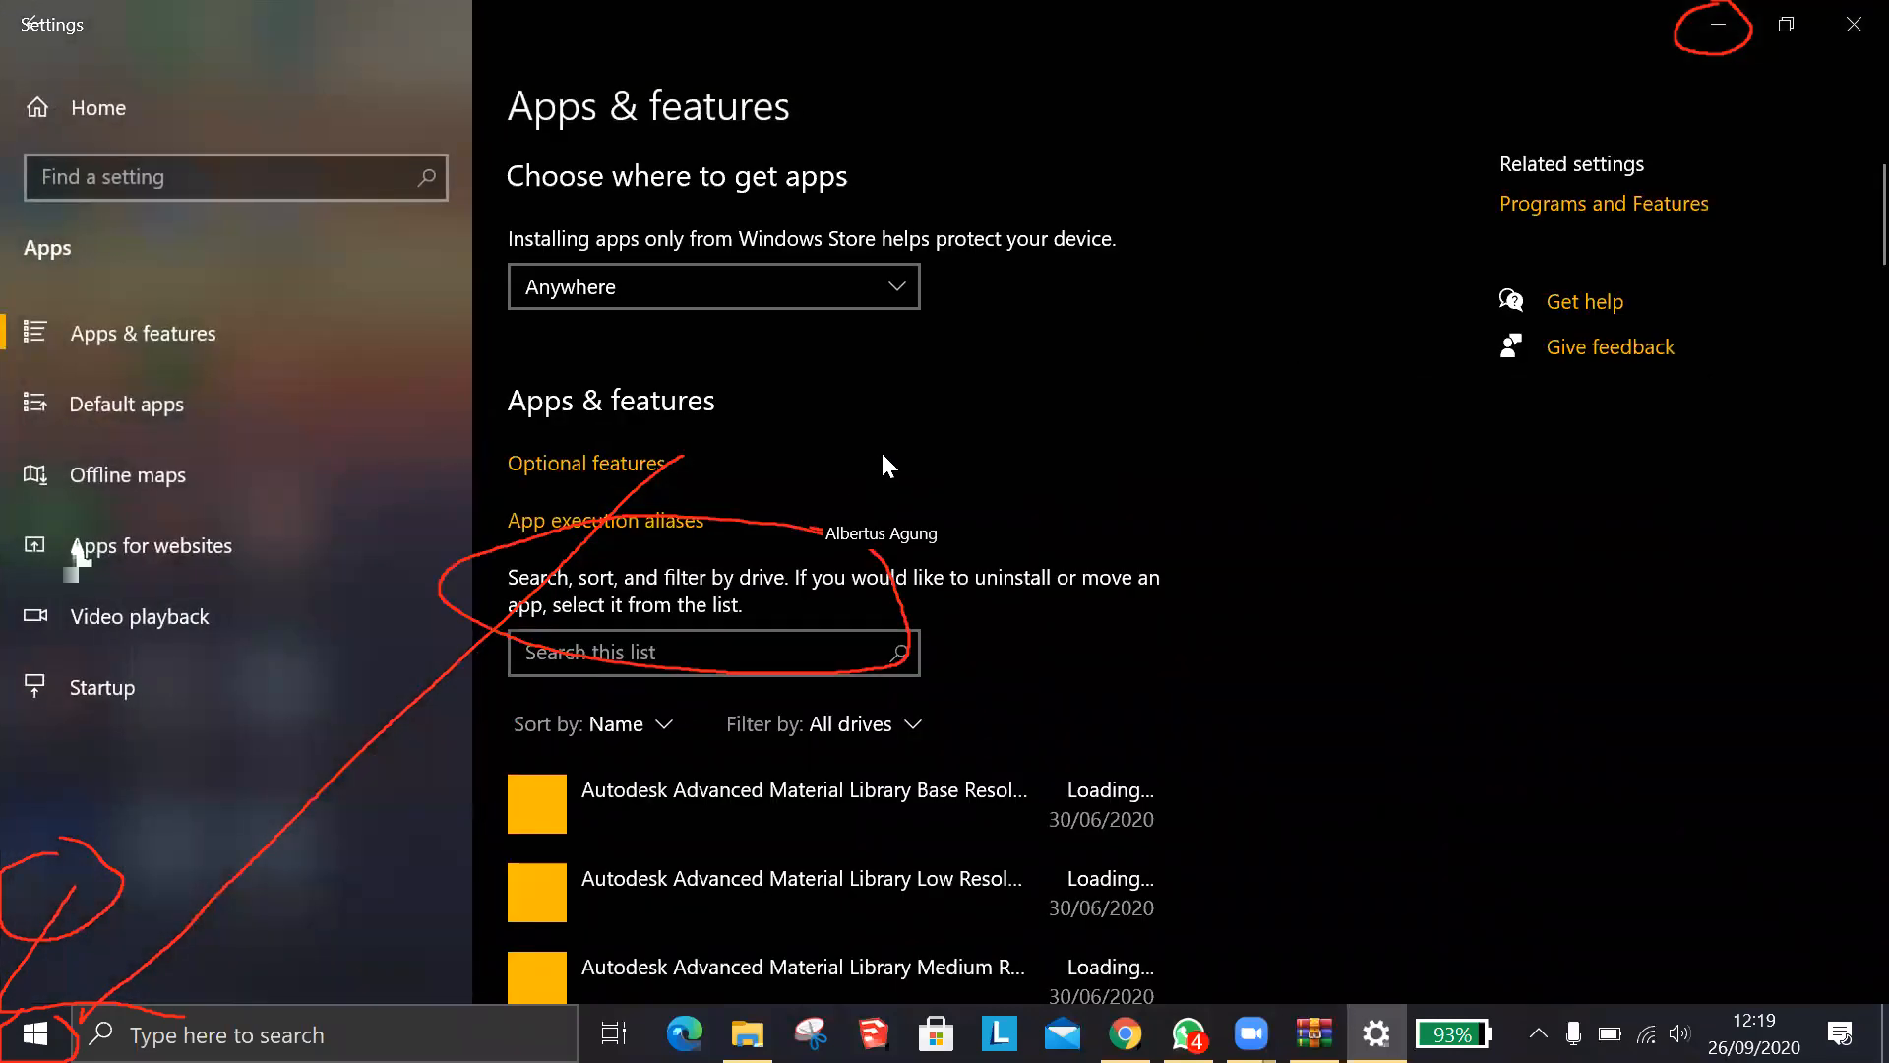
# Find Enscape 2.5.2.34 in the installed apps, uninstall it from D:\ENSCAPE, and close the finished uninstaller
pyautogui.scroll(-3, 884, 456)
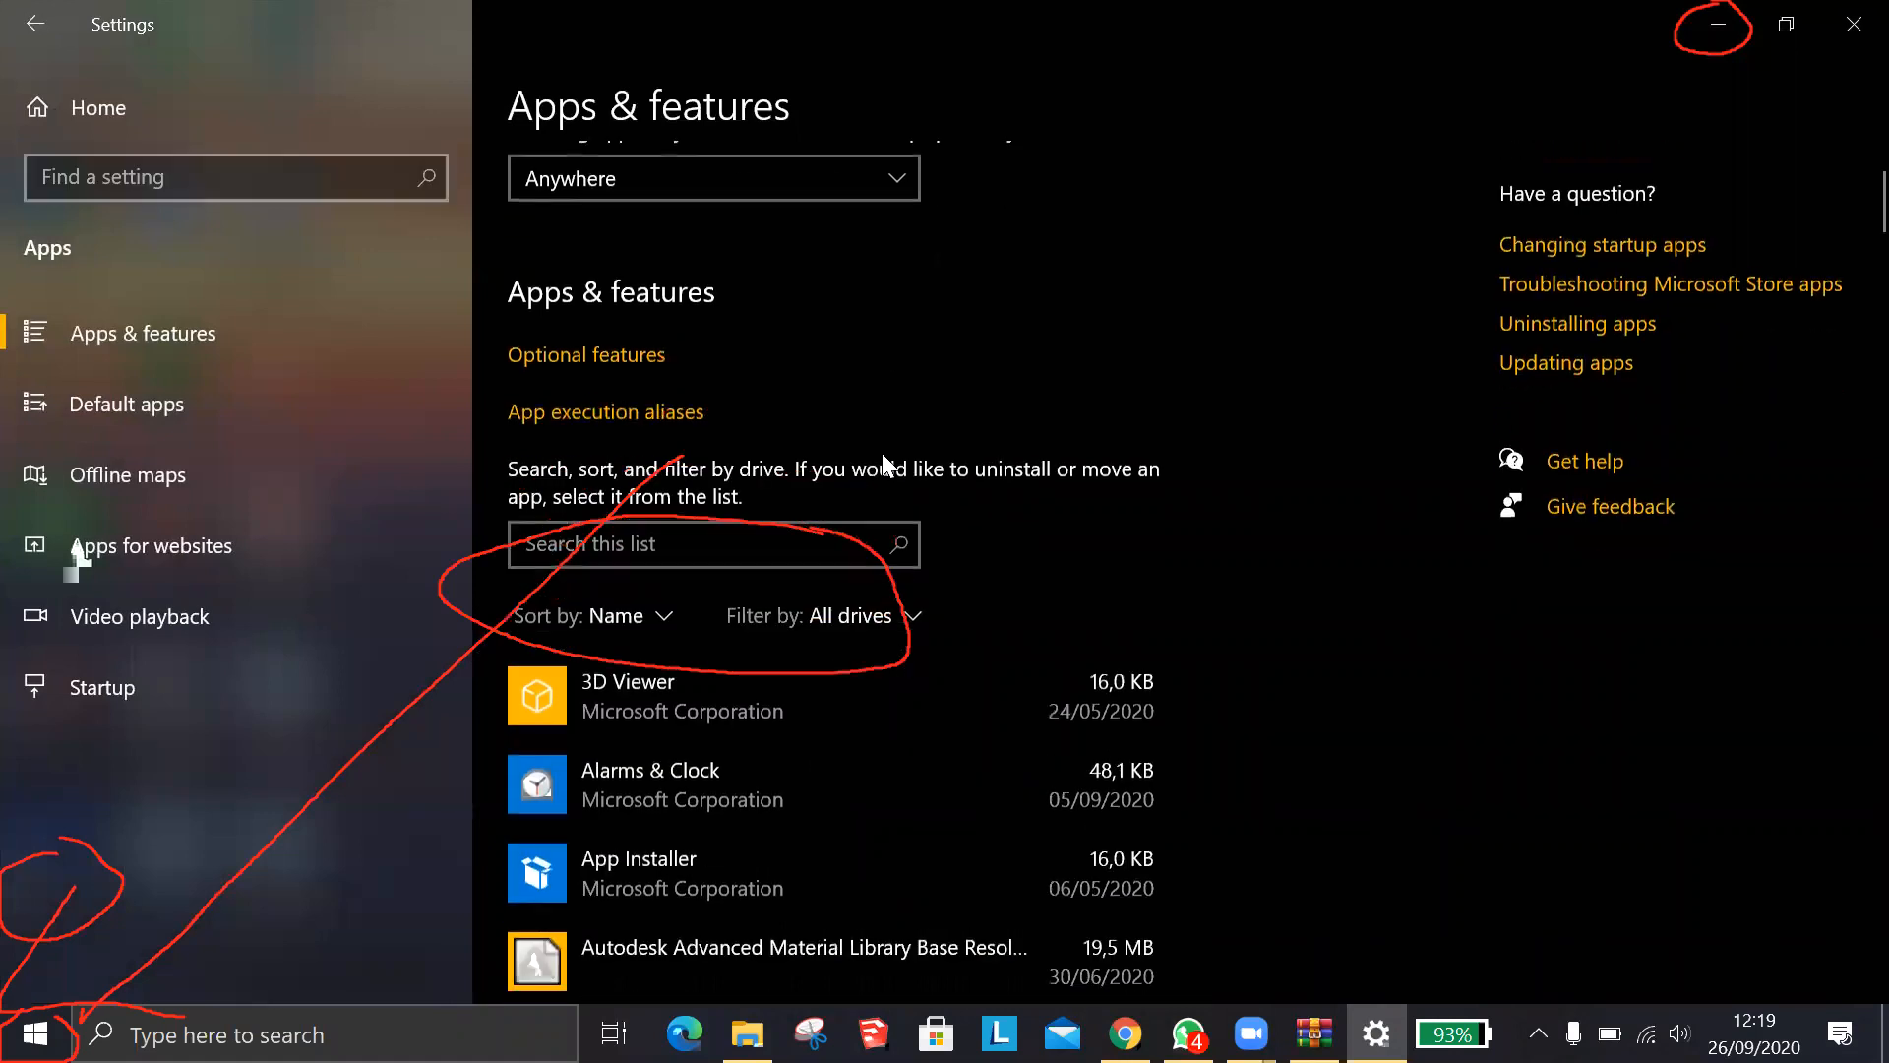
pyautogui.scroll(-5, 880, 449)
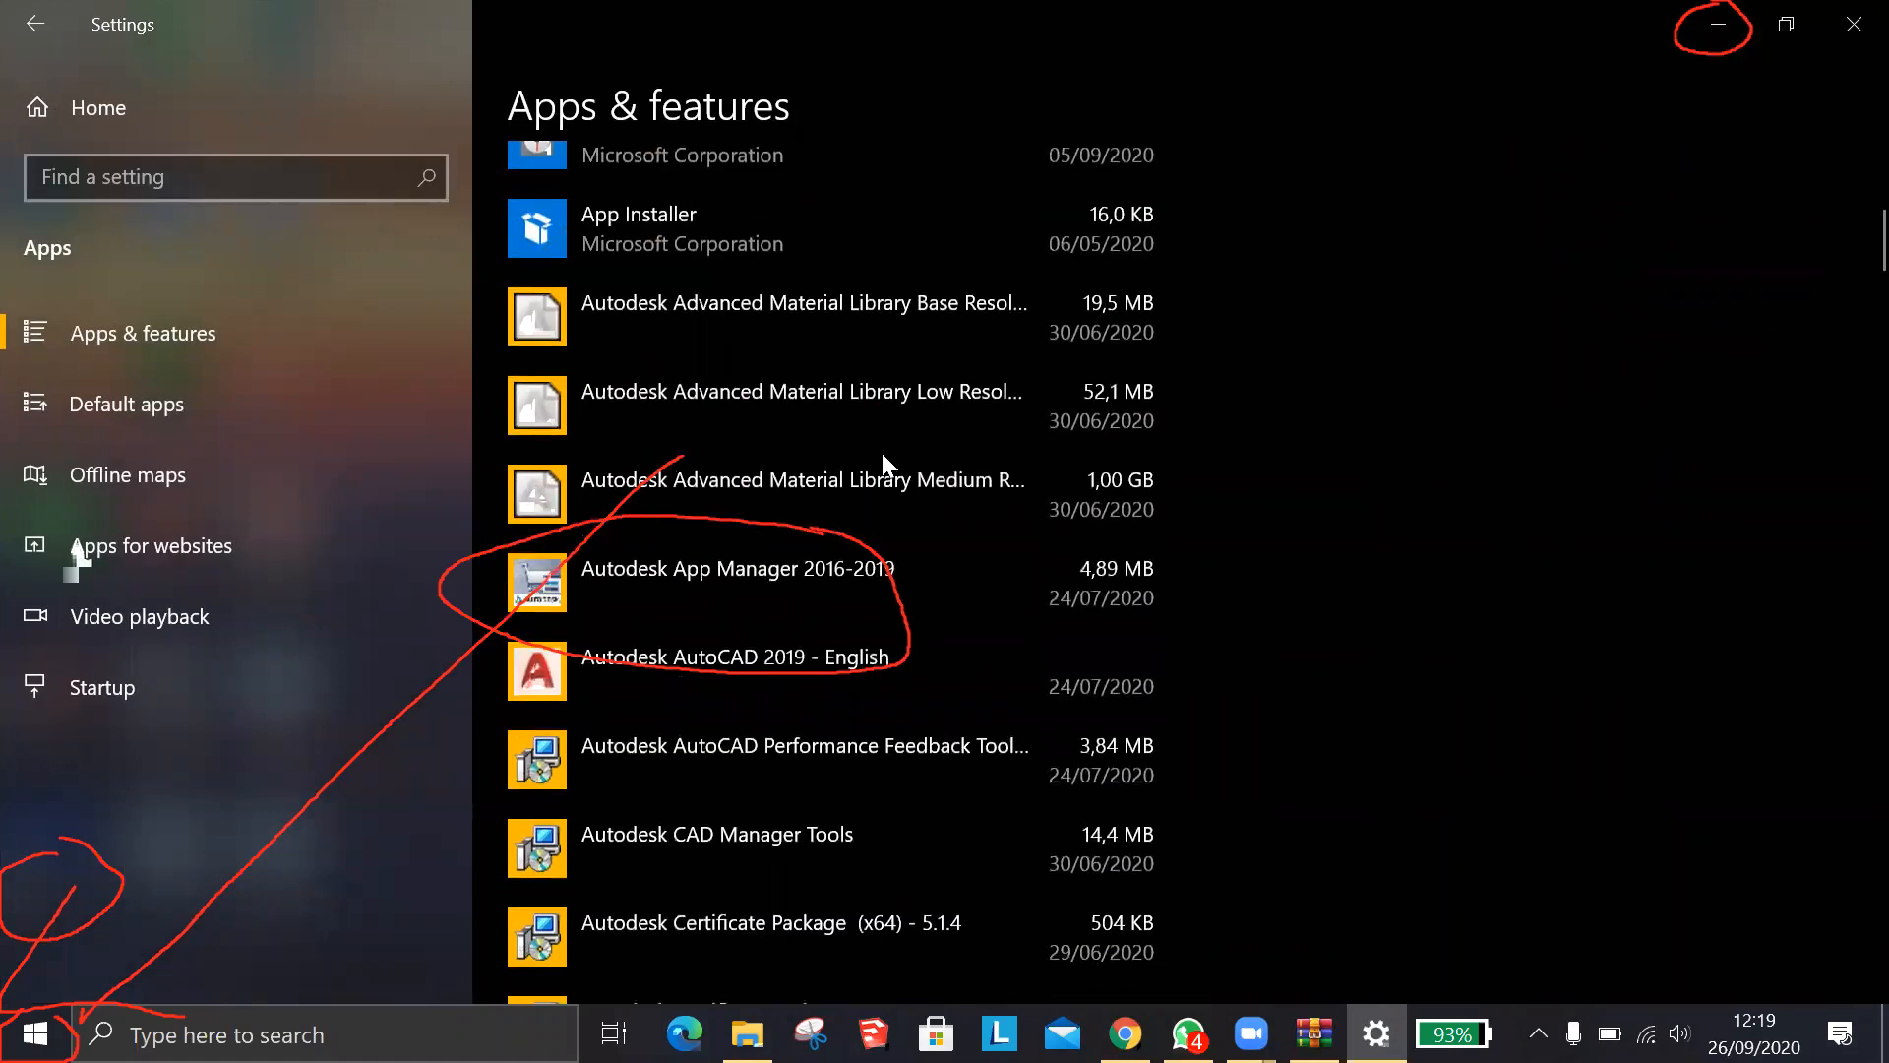
pyautogui.scroll(-15, 881, 452)
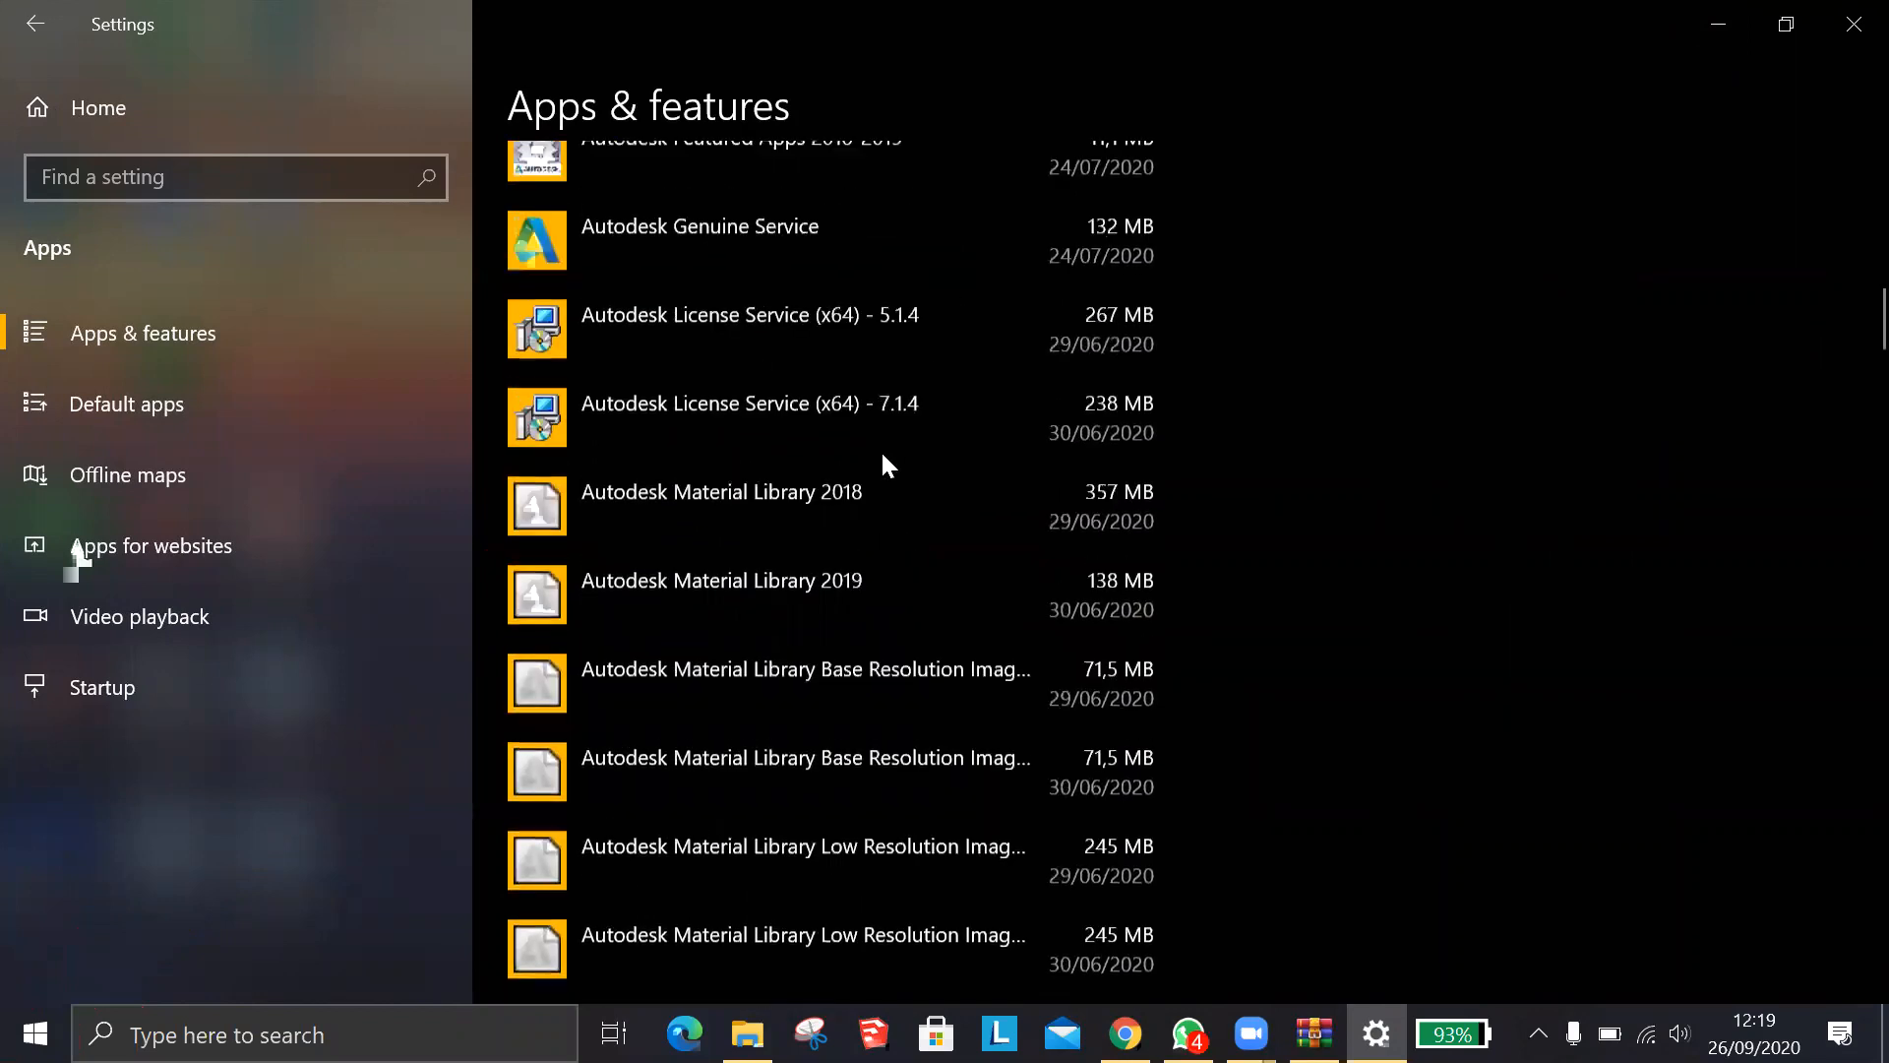
pyautogui.scroll(-20, 883, 458)
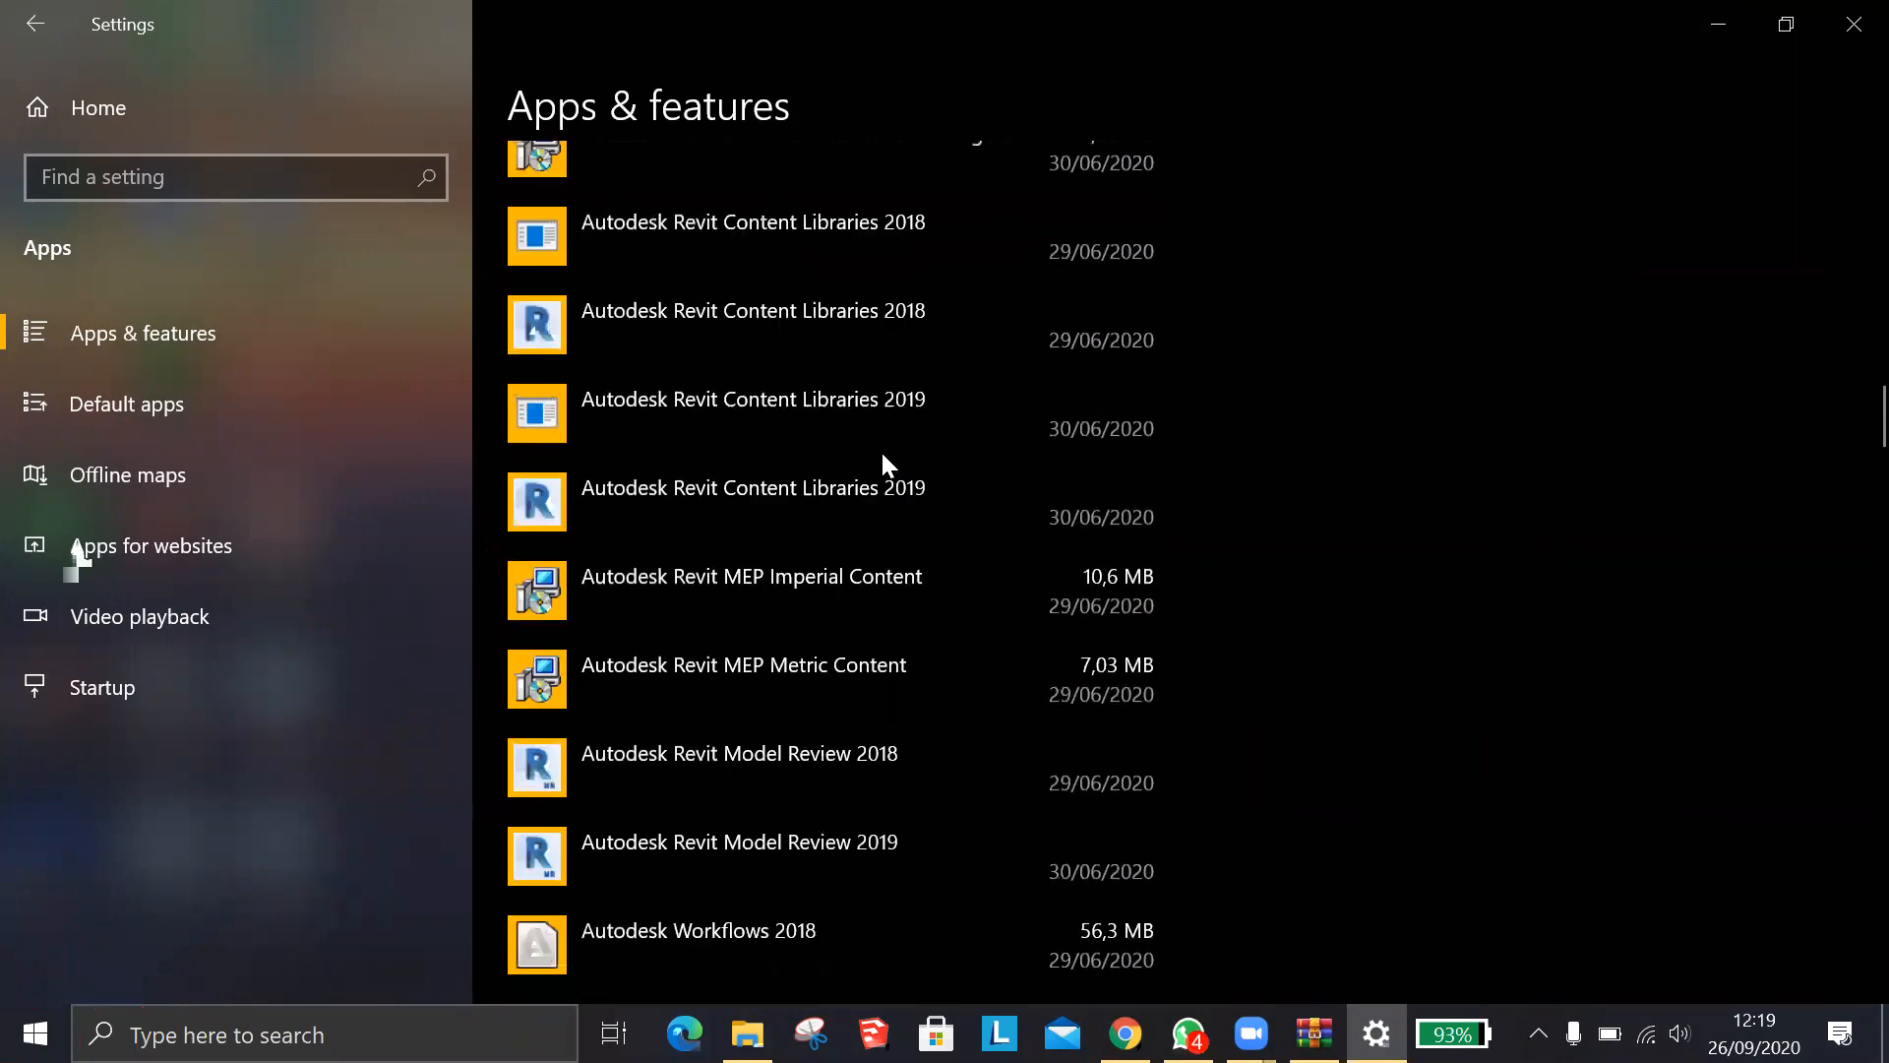
pyautogui.scroll(6, 626, 661)
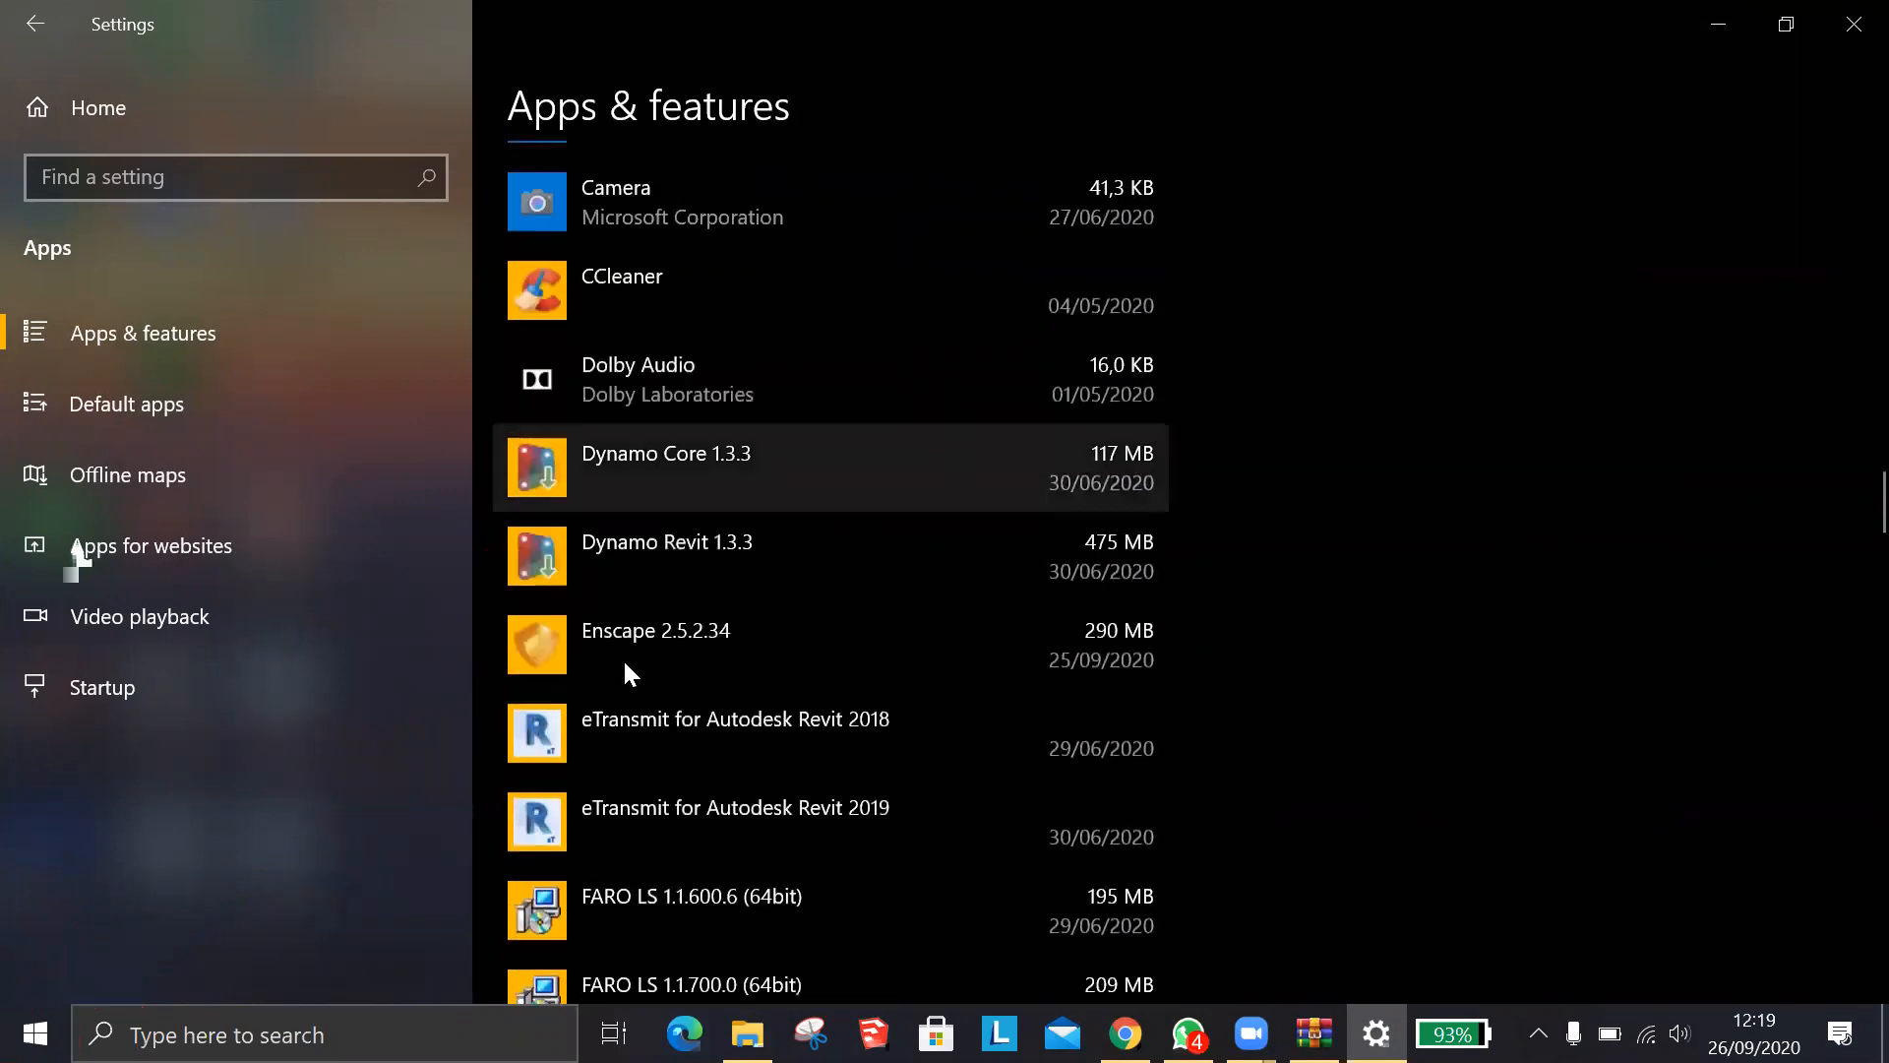
pyautogui.click(740, 629)
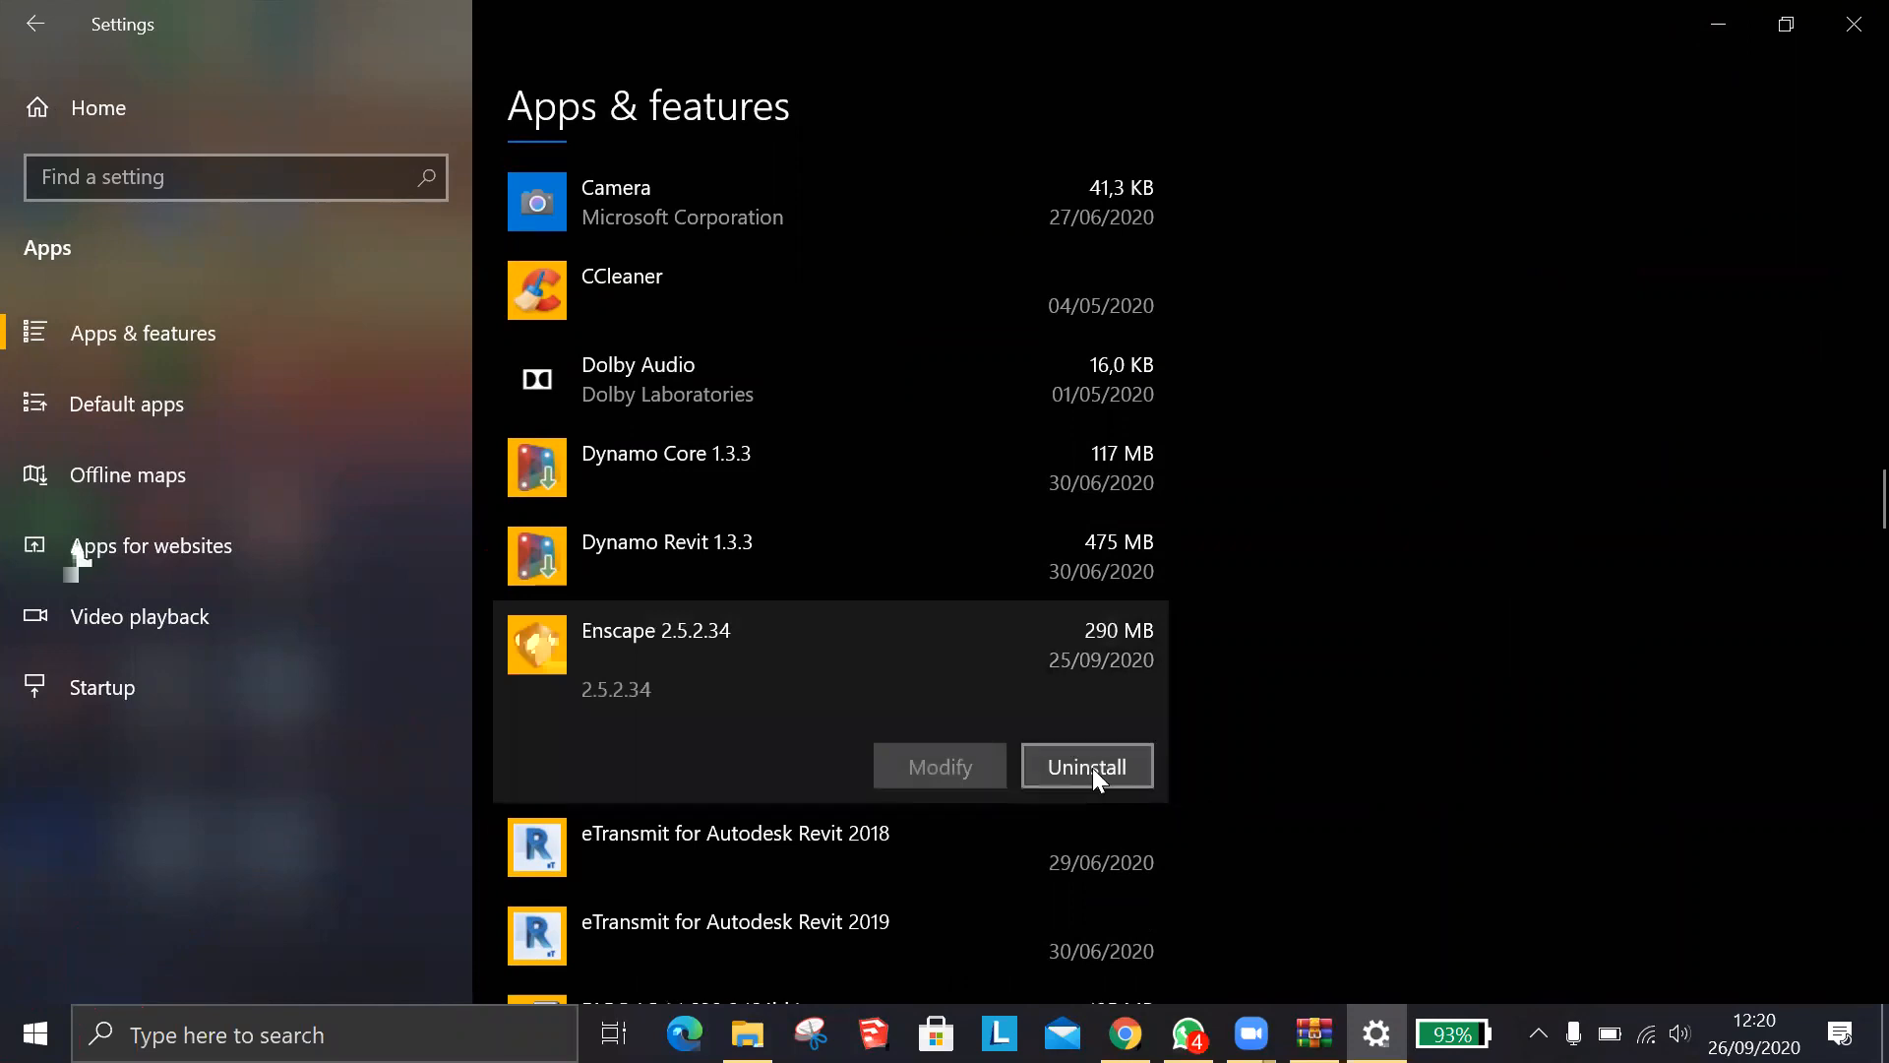
pyautogui.click(1093, 768)
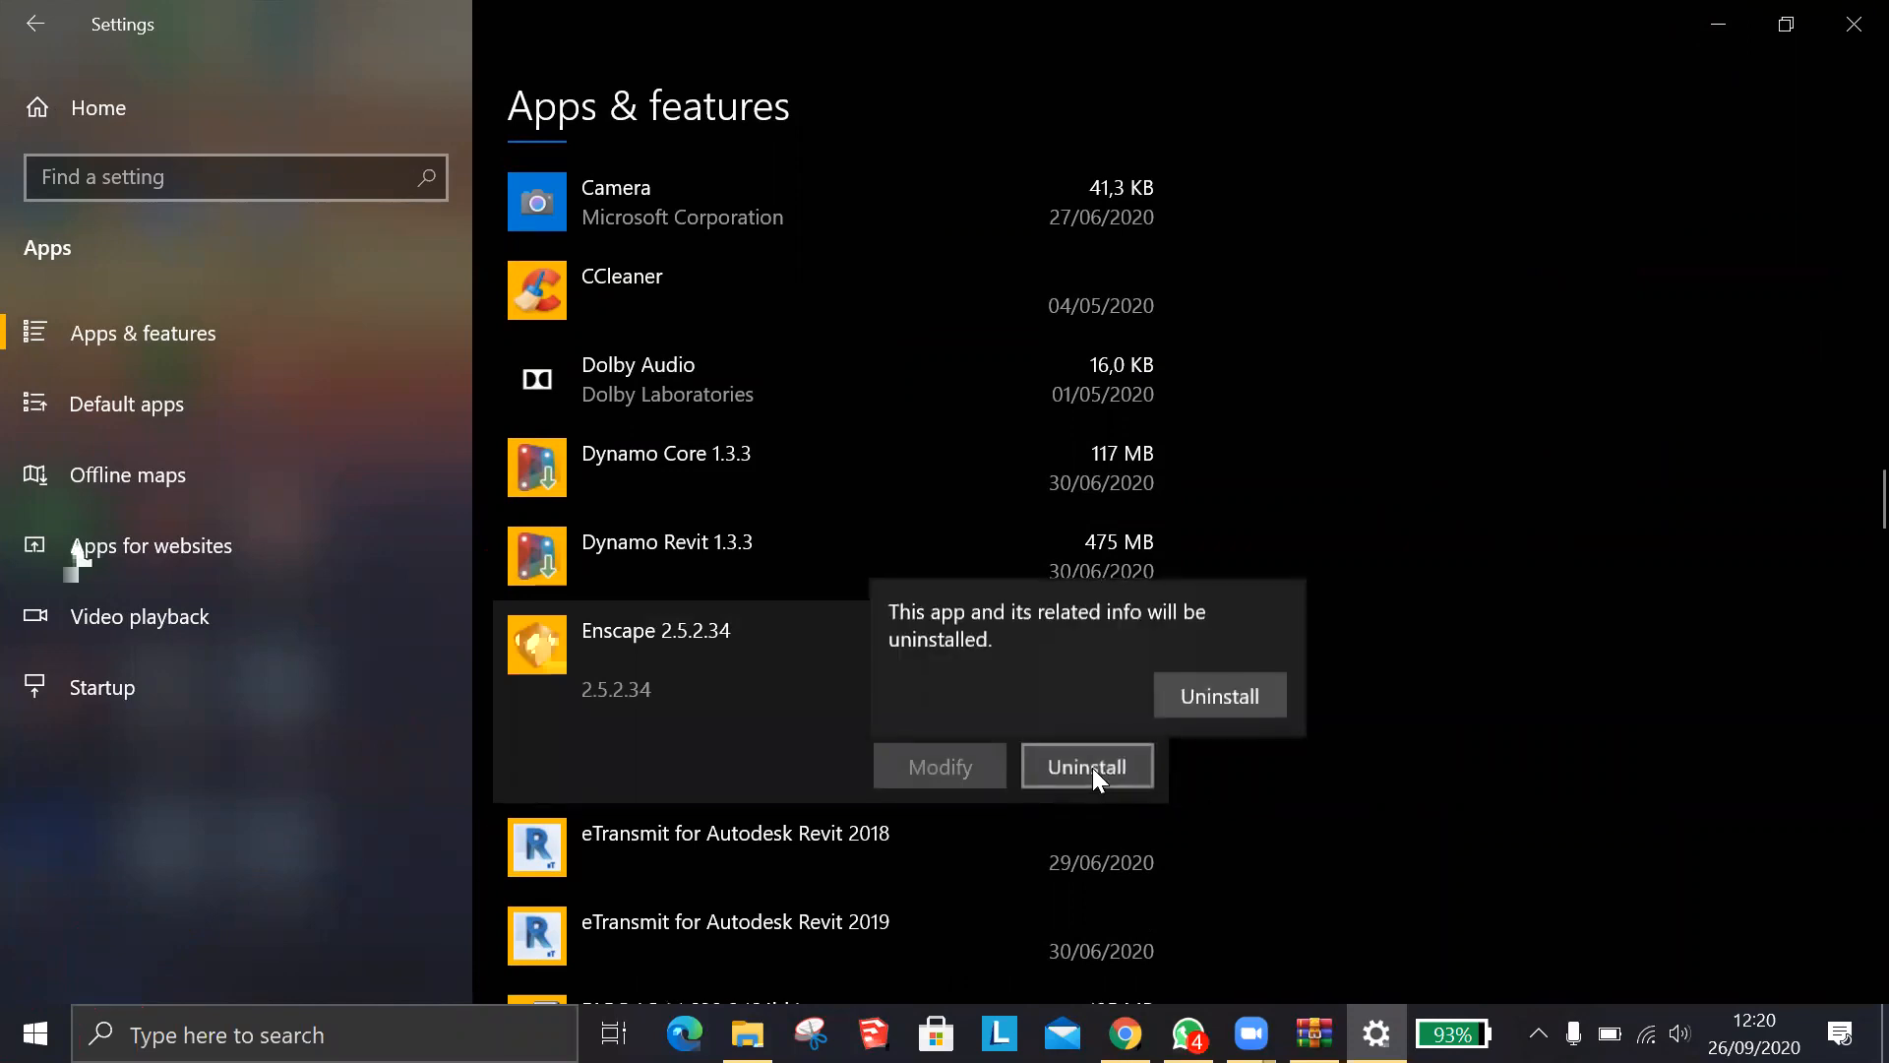
pyautogui.click(1184, 695)
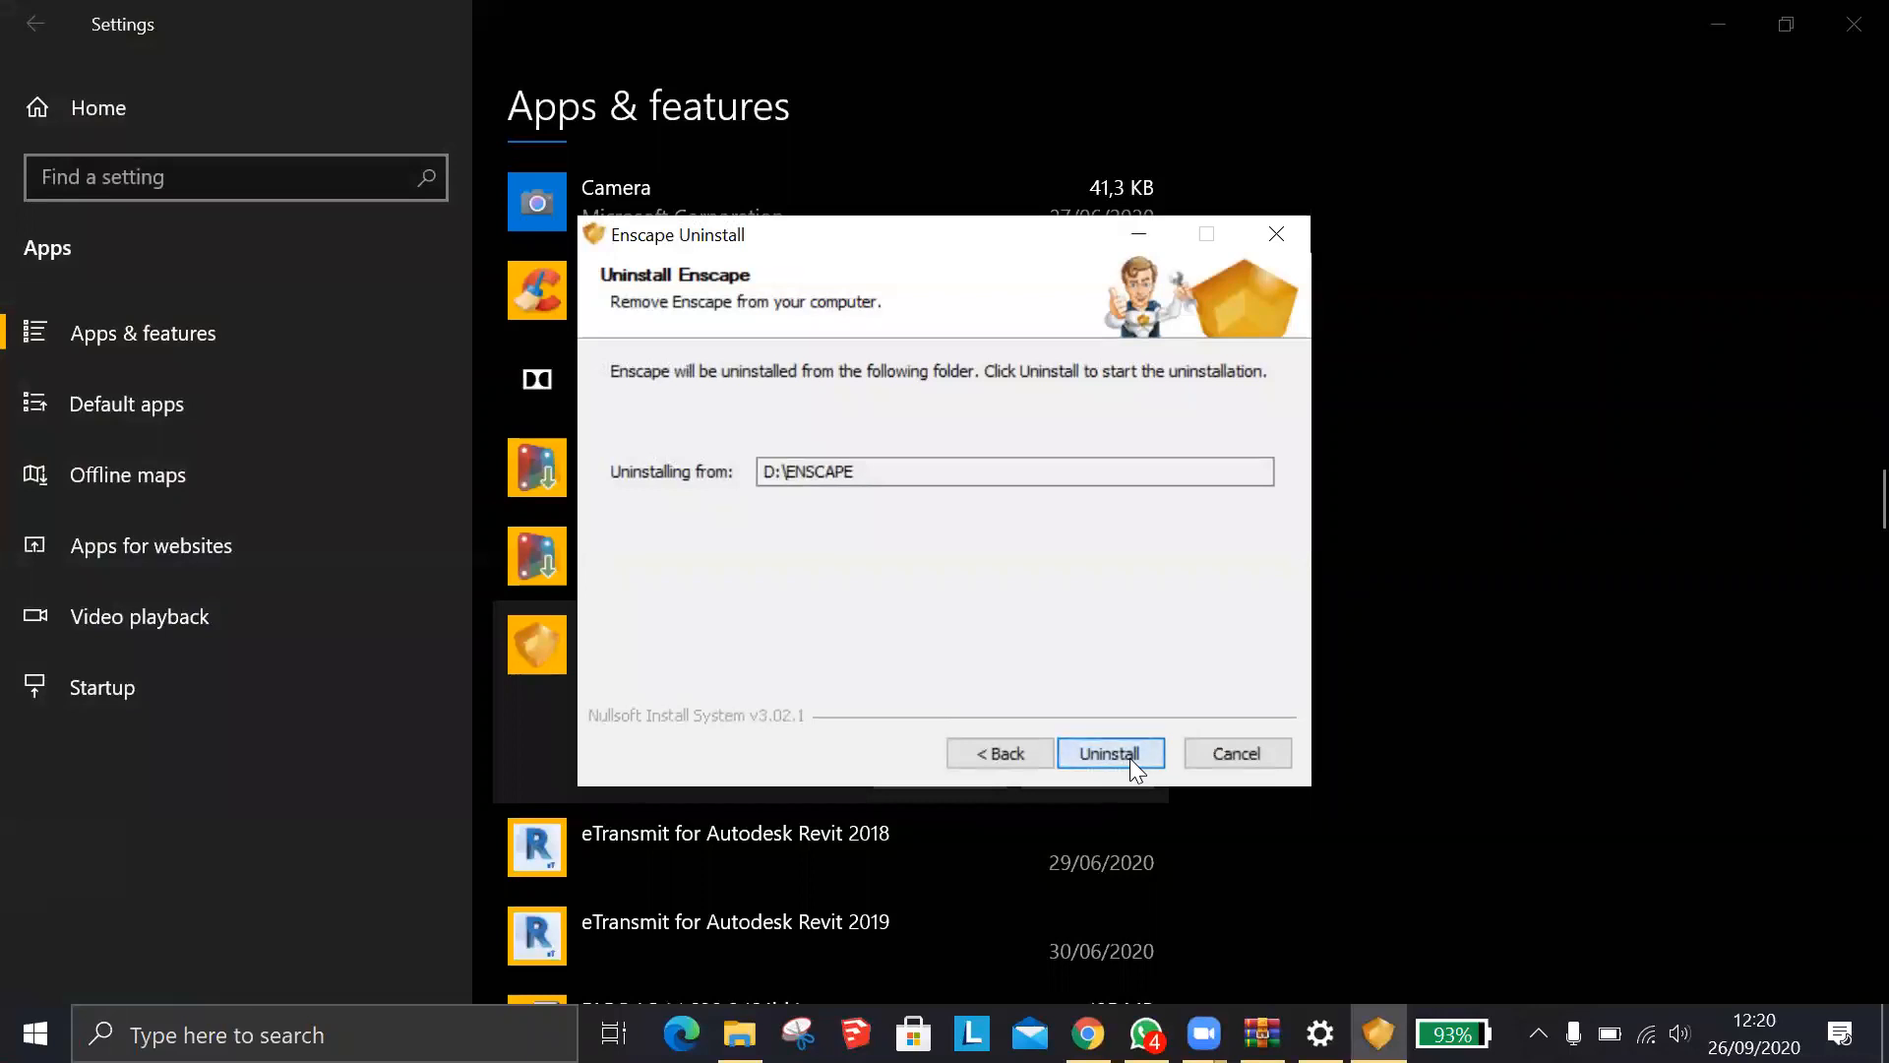
pyautogui.click(1130, 756)
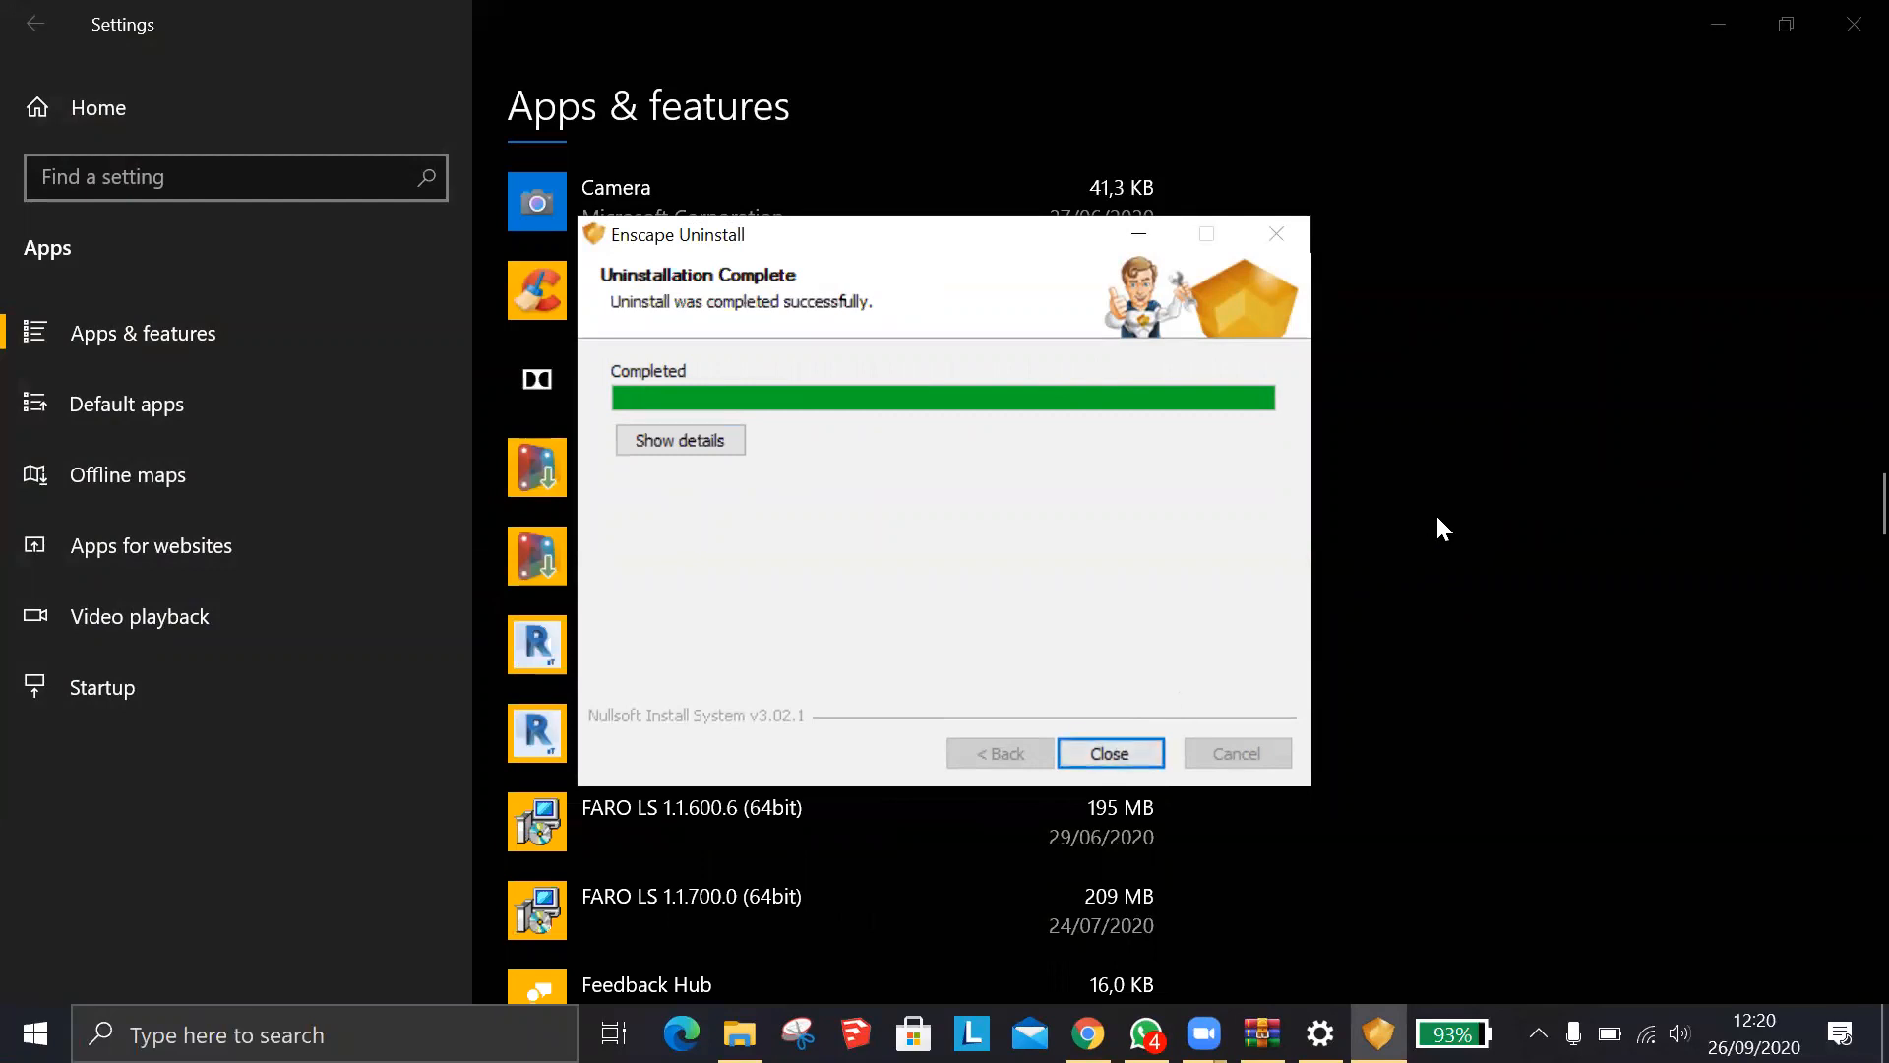
pyautogui.click(1145, 755)
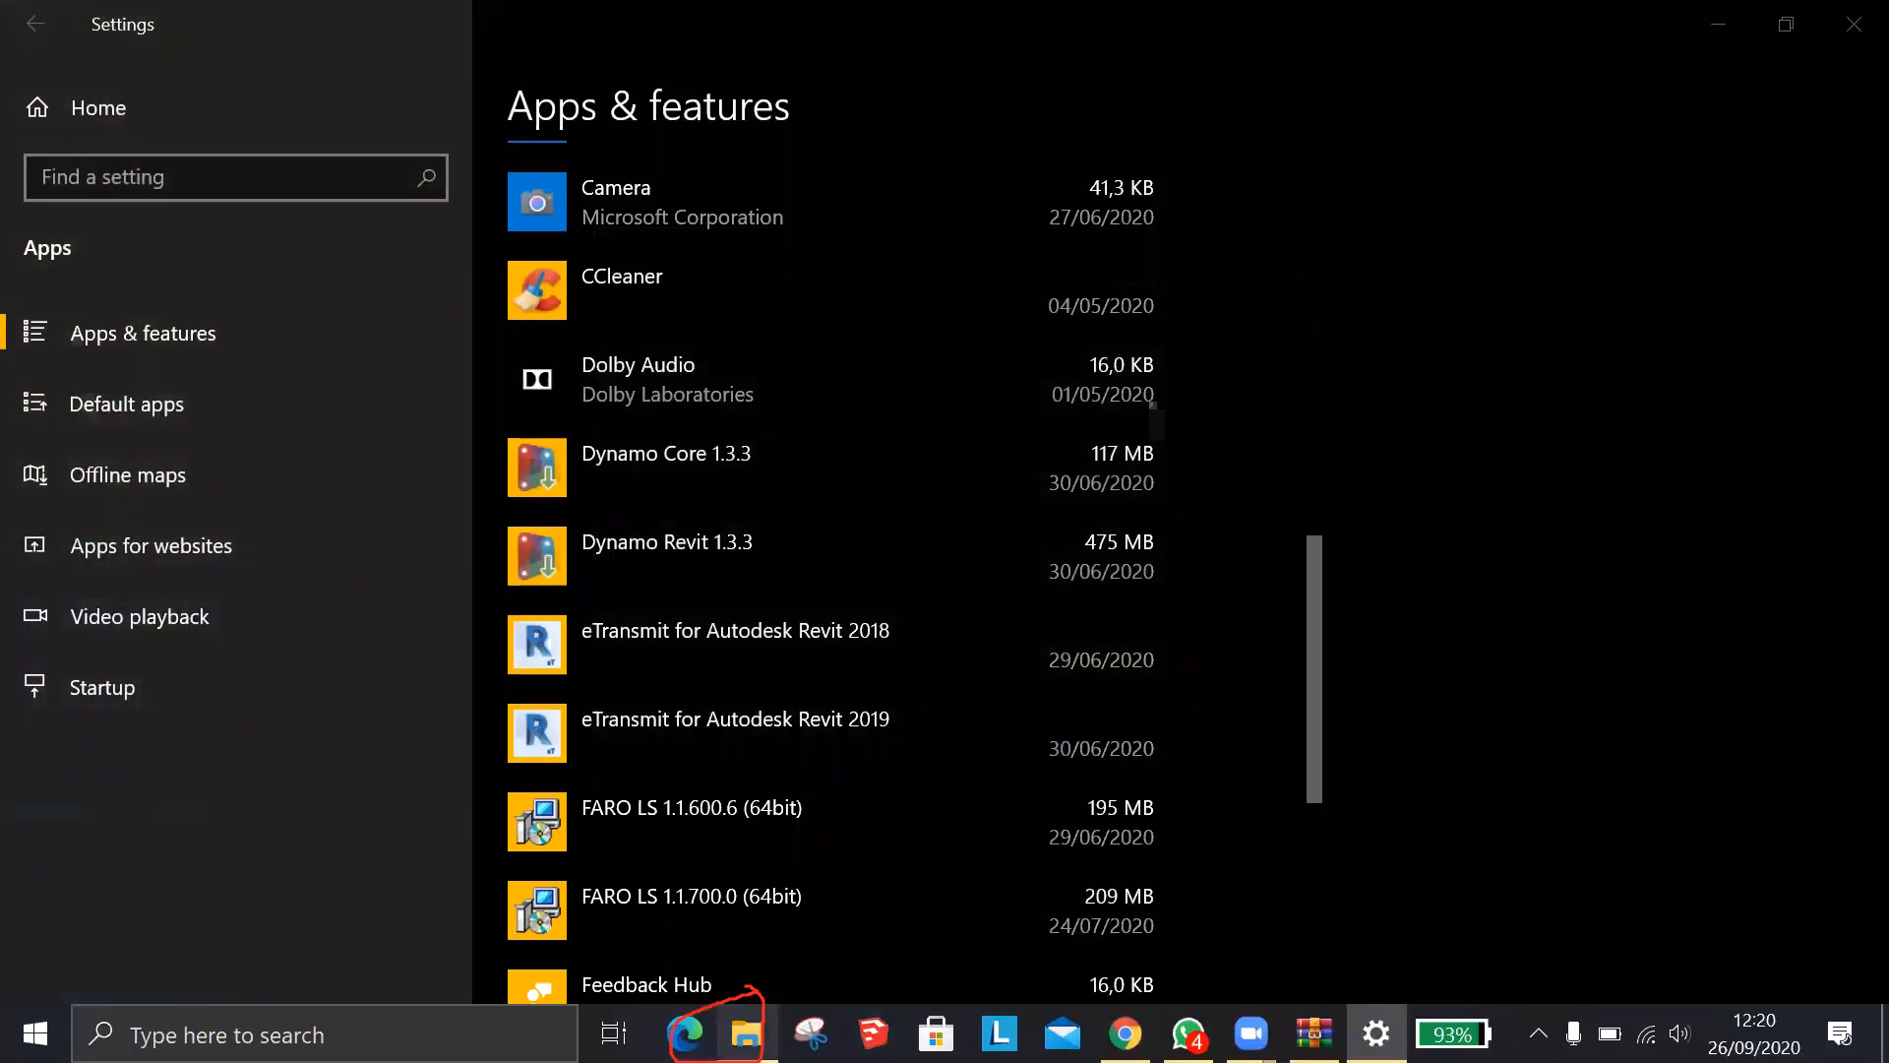
# Switch to File Explorer, delete the leftover ENSCAPE folder from drive D, and minimise the window
pyautogui.click(747, 1034)
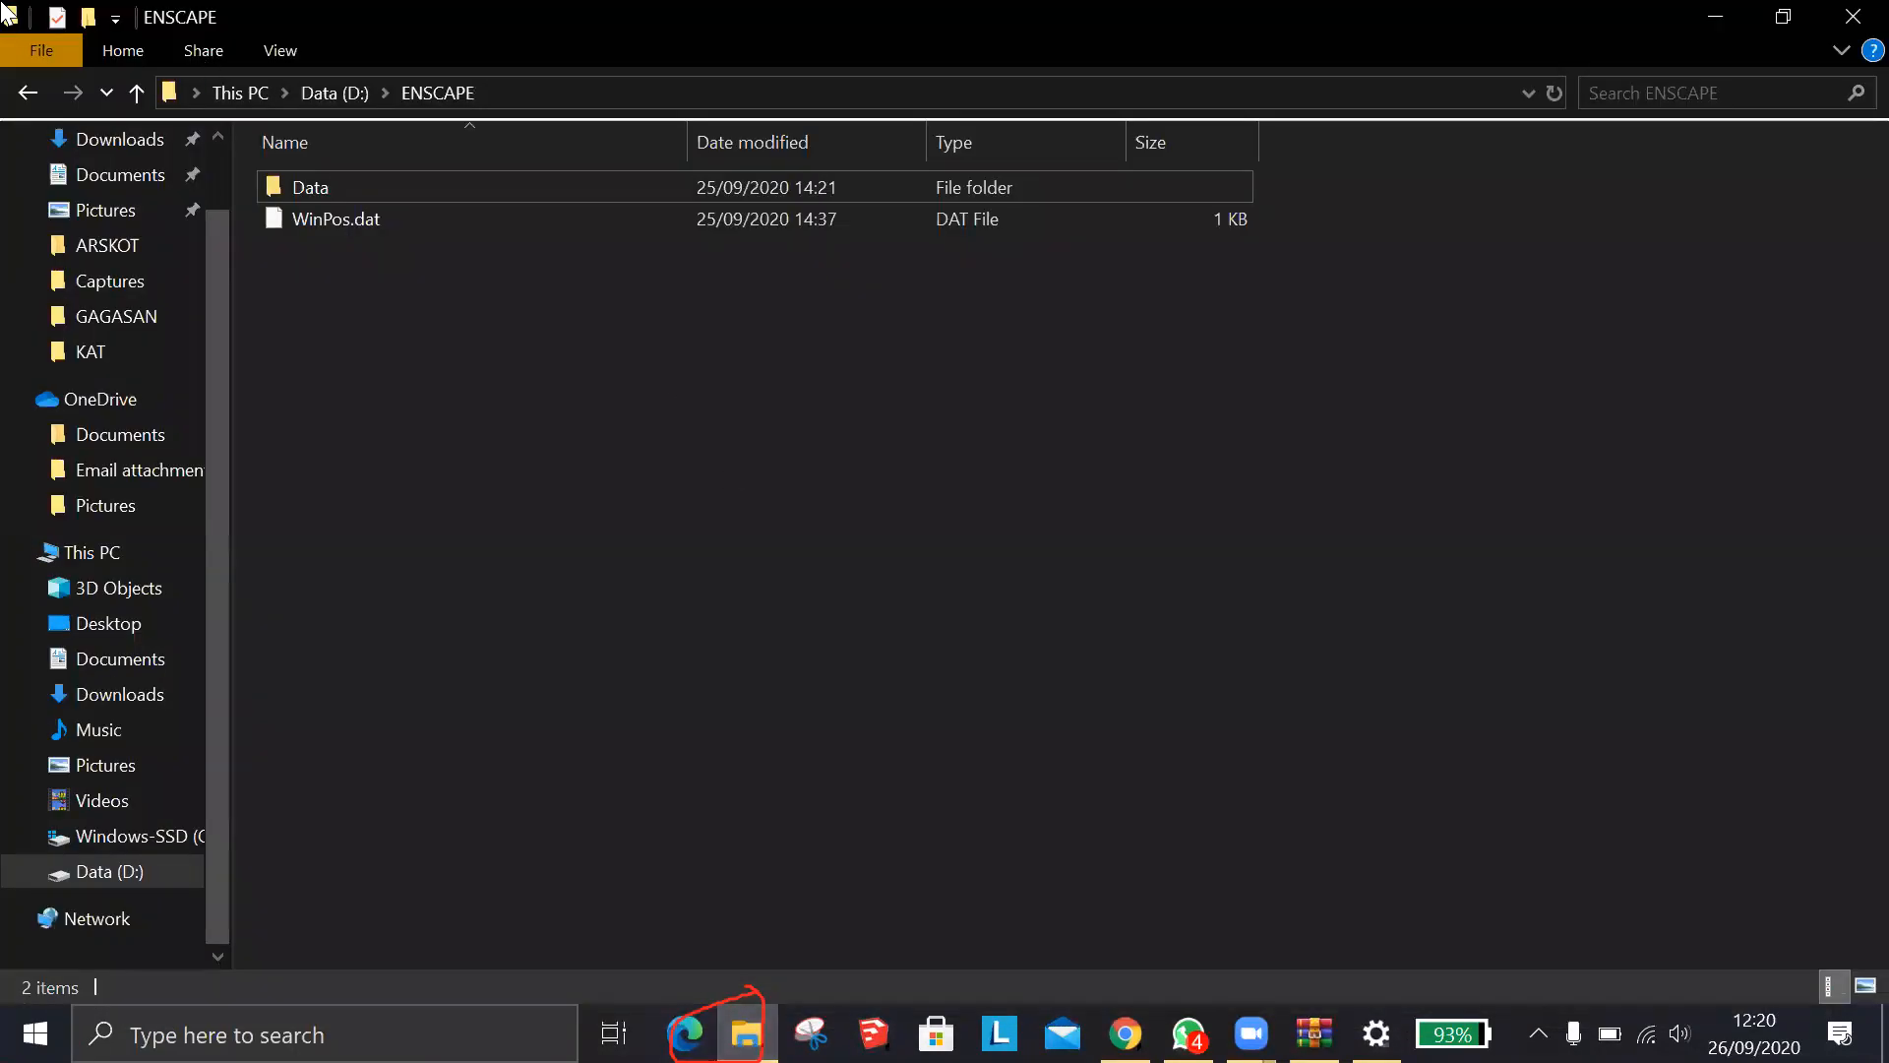
pyautogui.click(27, 92)
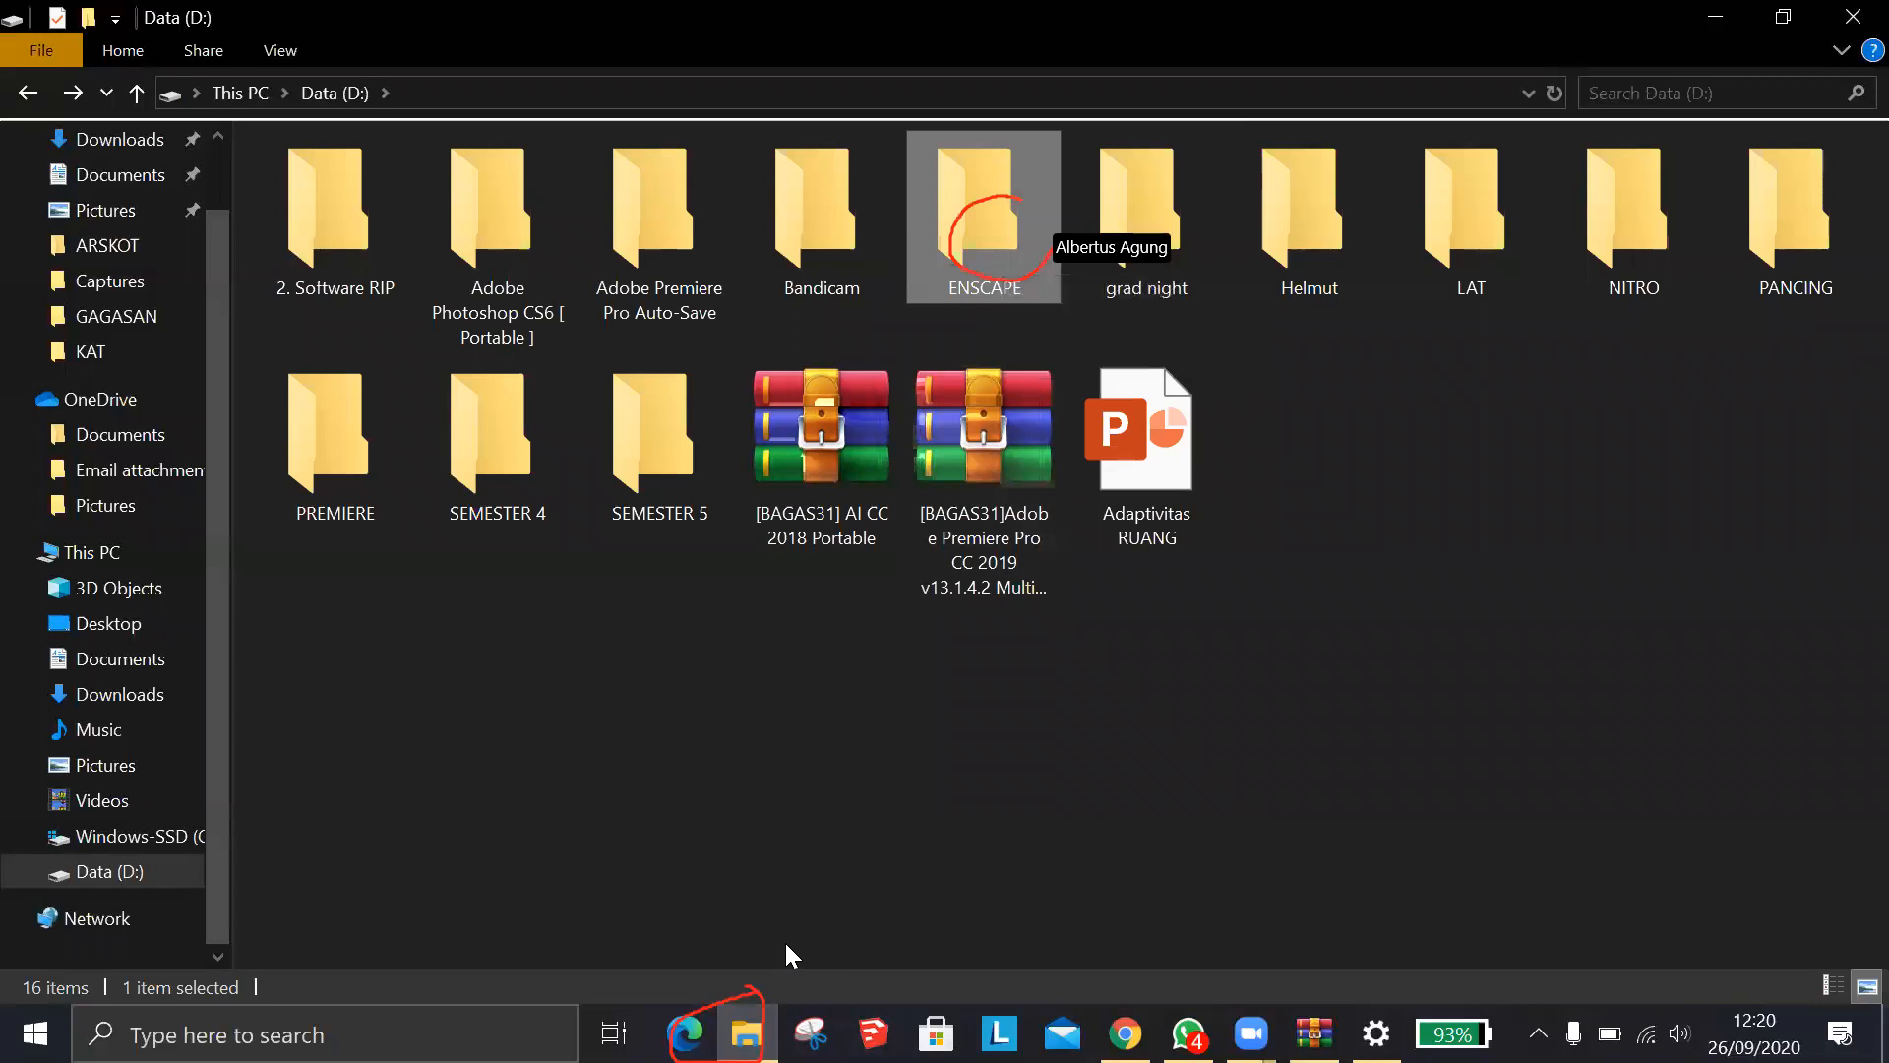
pyautogui.press('Delete')
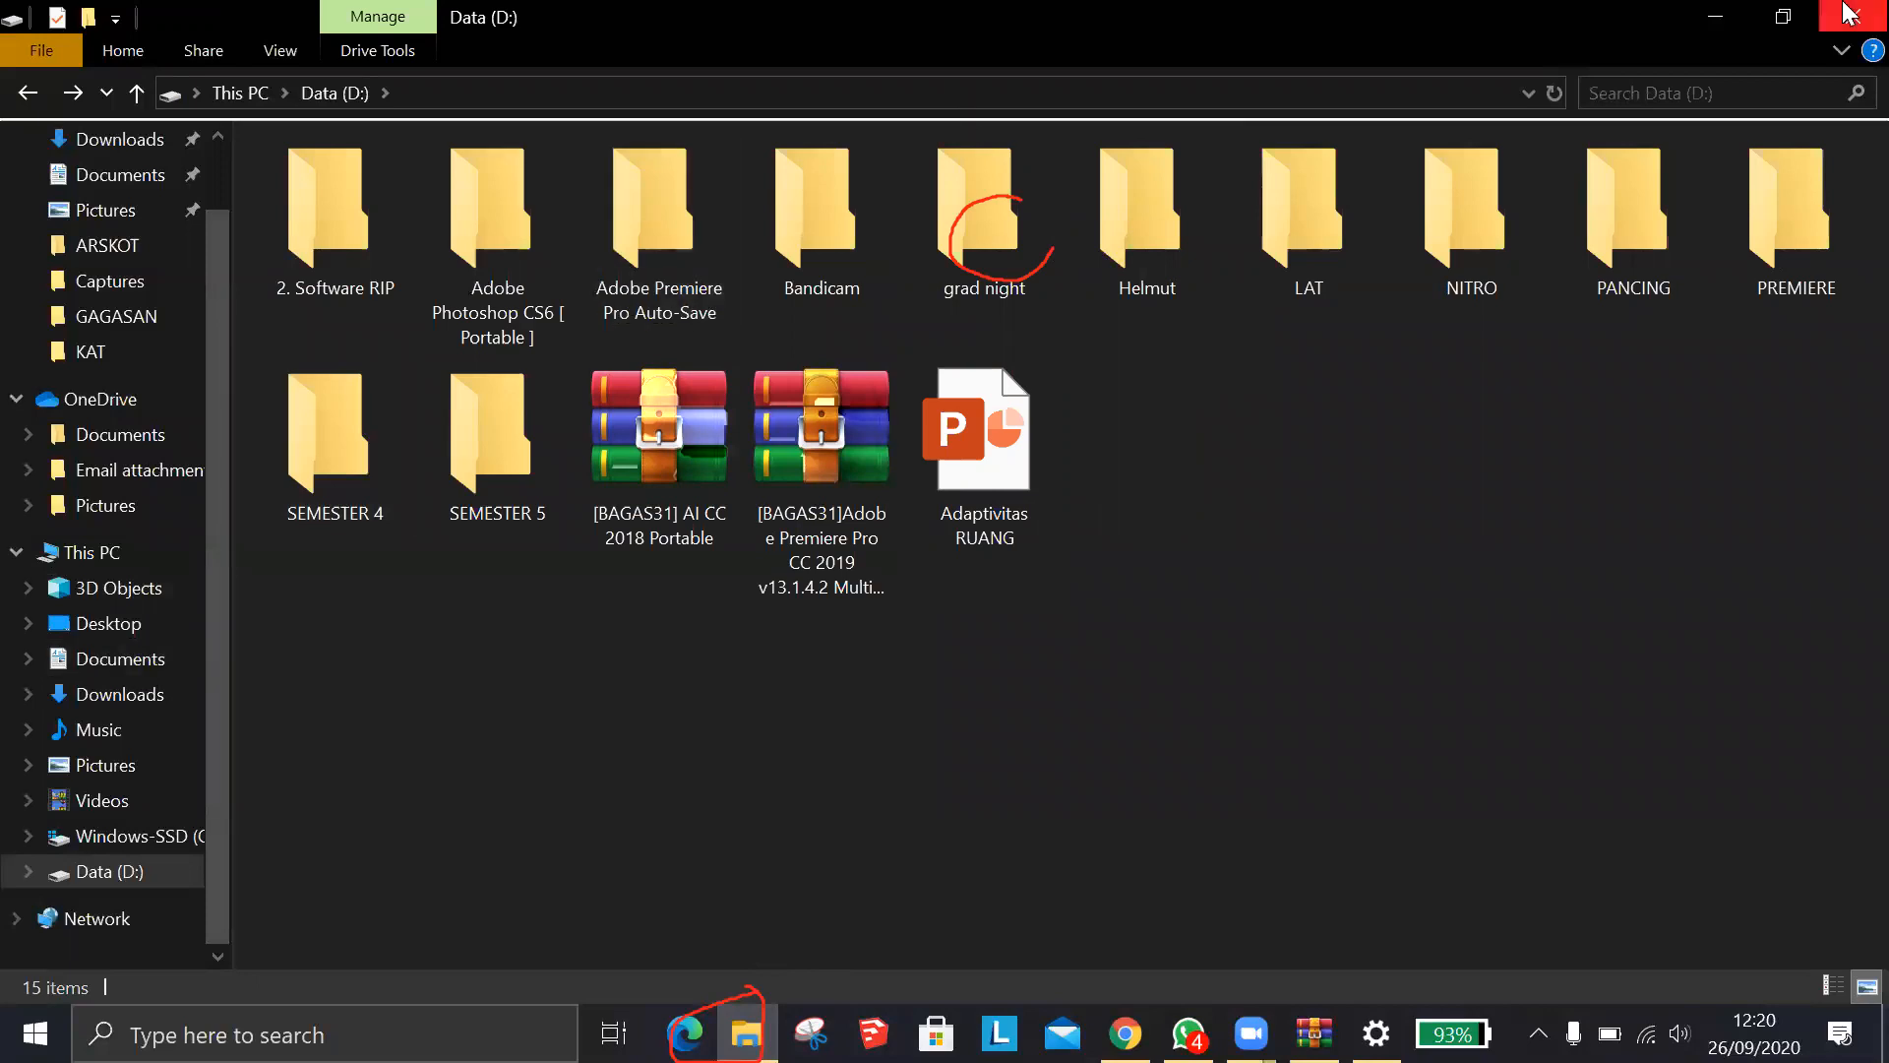
pyautogui.click(1716, 16)
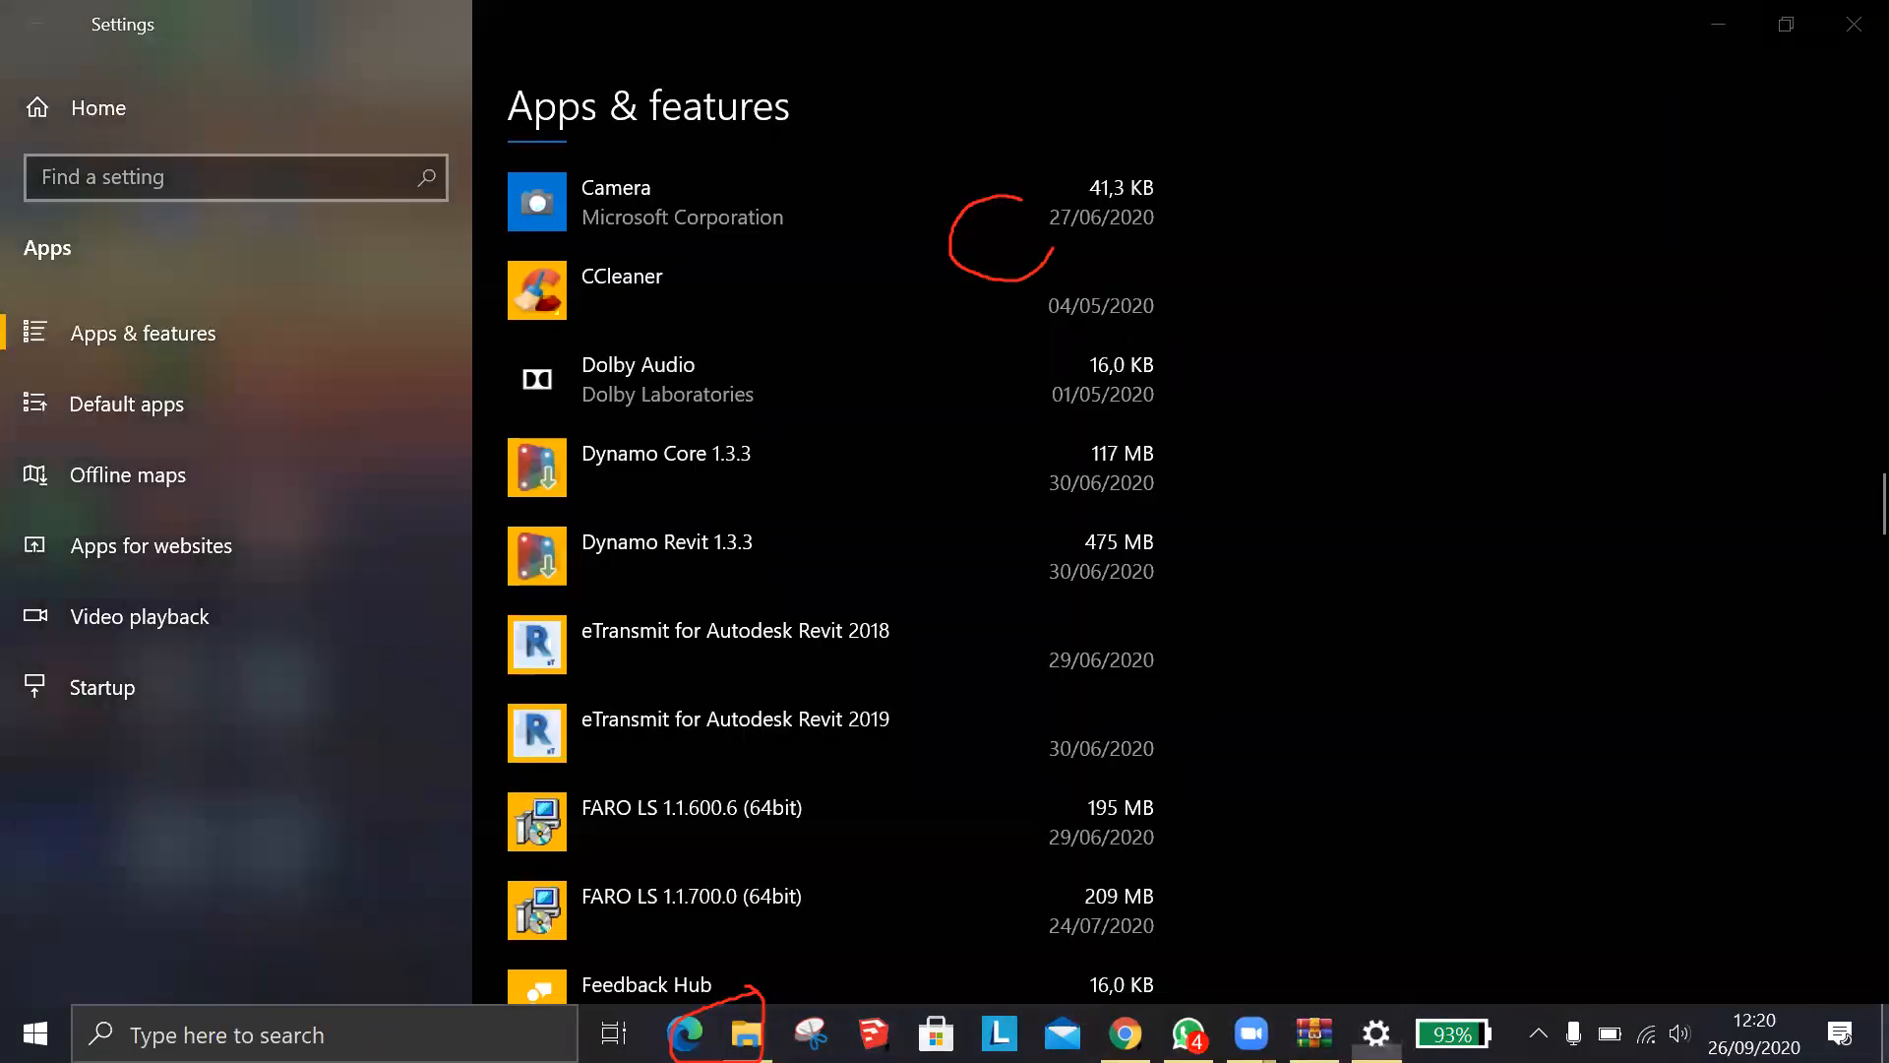
# Open the Recycle Bin from the desktop and permanently delete the ENSCAPE folder that came from D:\
pyautogui.press('super+d')
pyautogui.doubleClick(8, 47)
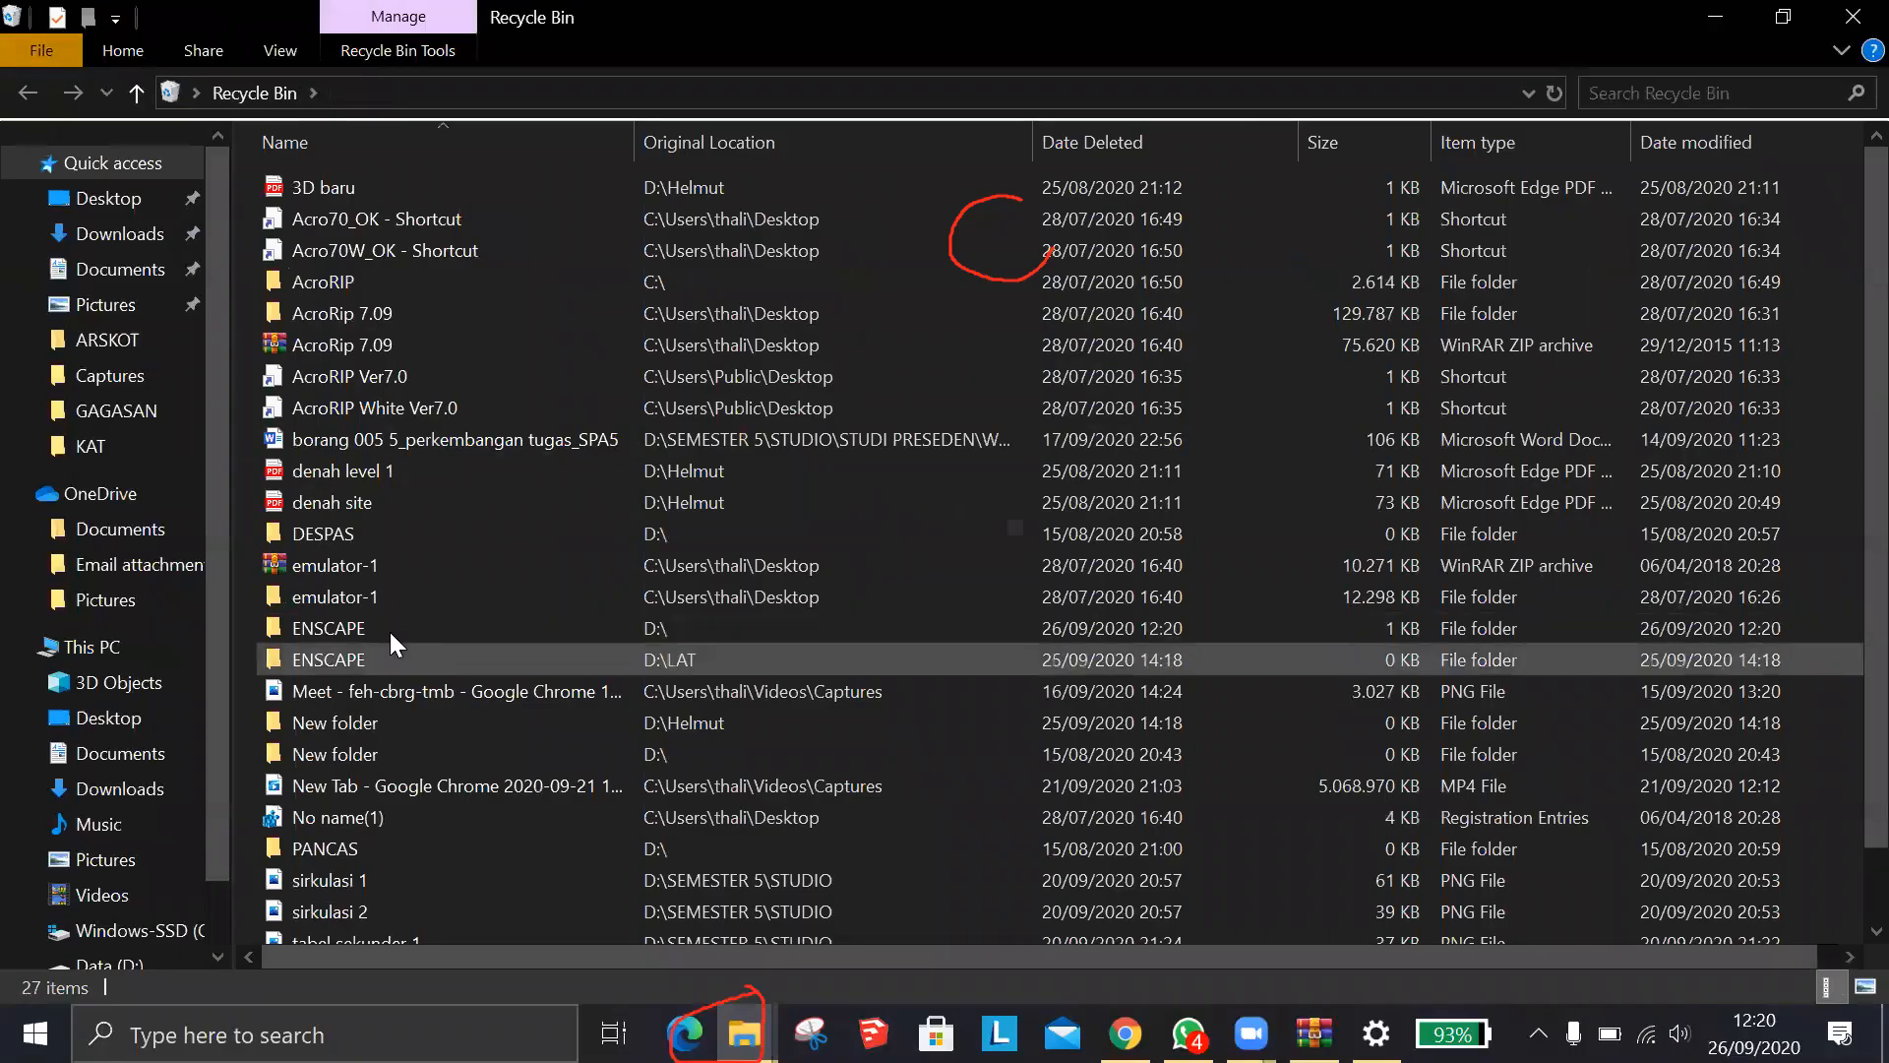
pyautogui.click(390, 632)
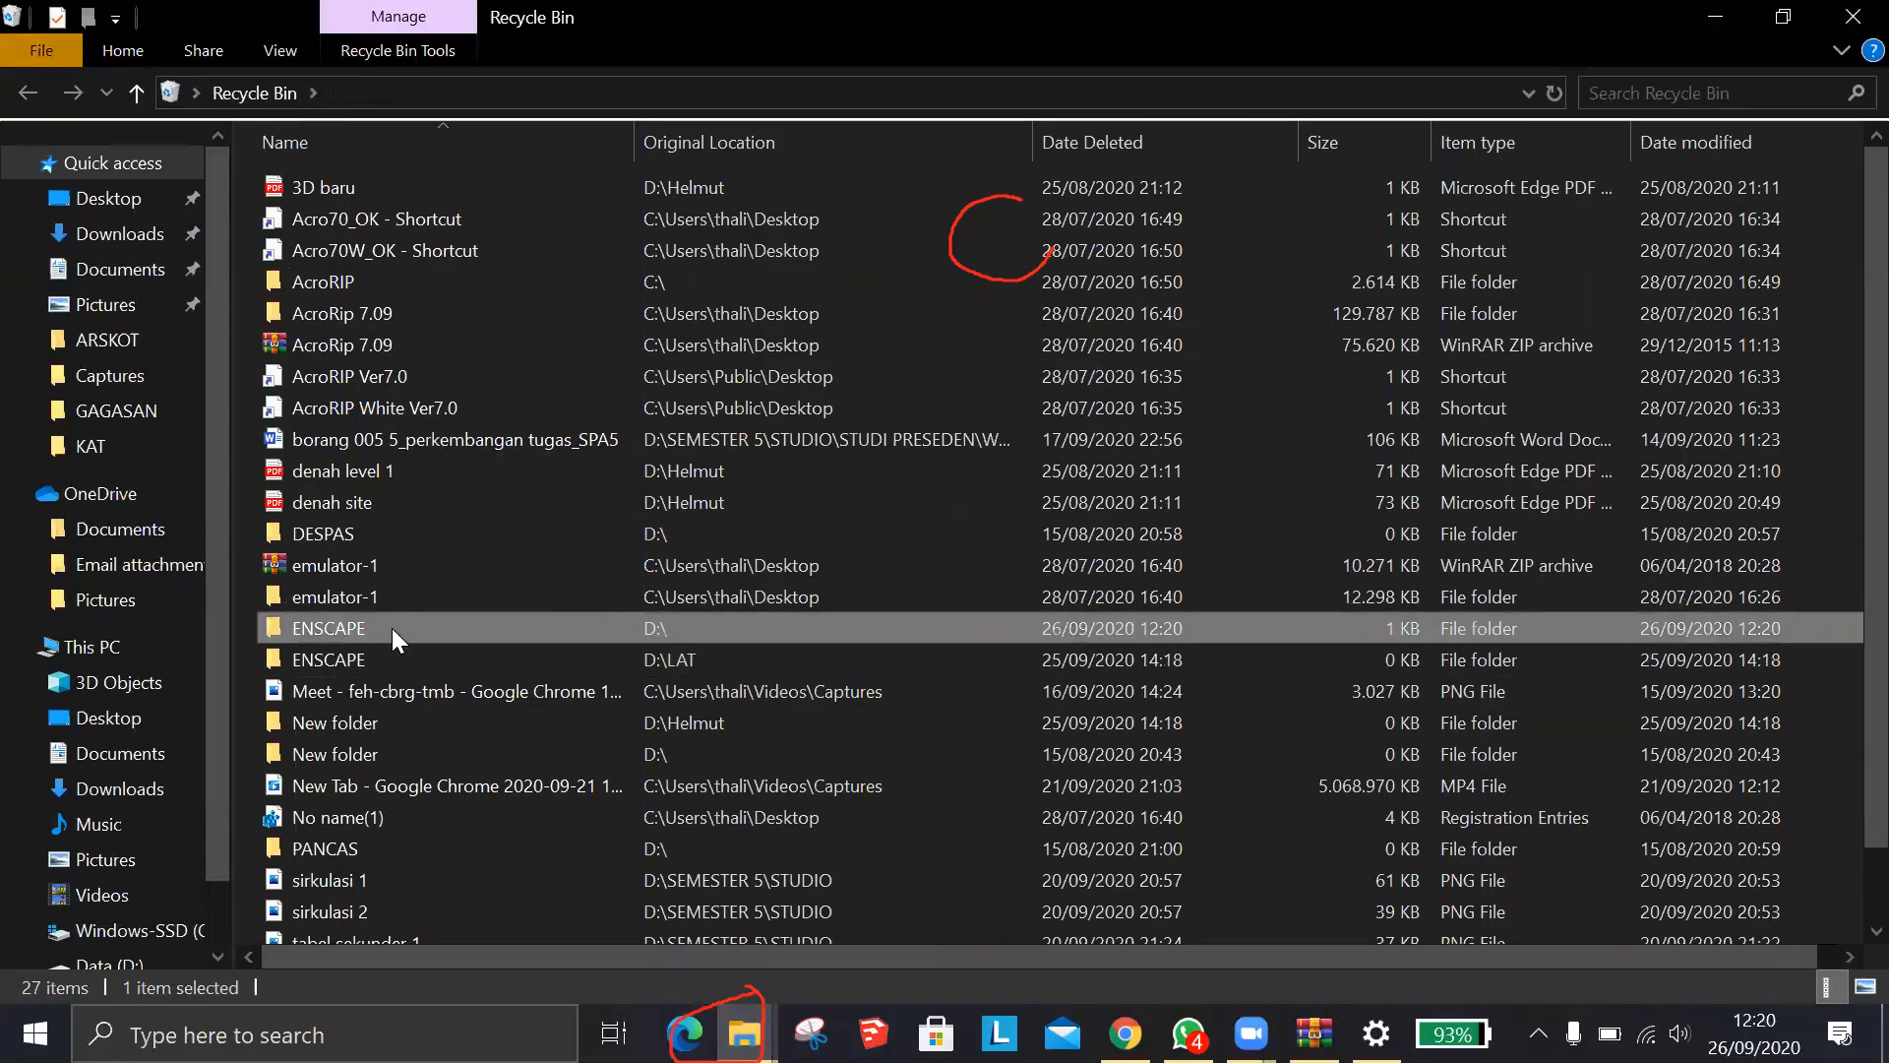
pyautogui.press('Delete')
pyautogui.press('Return')
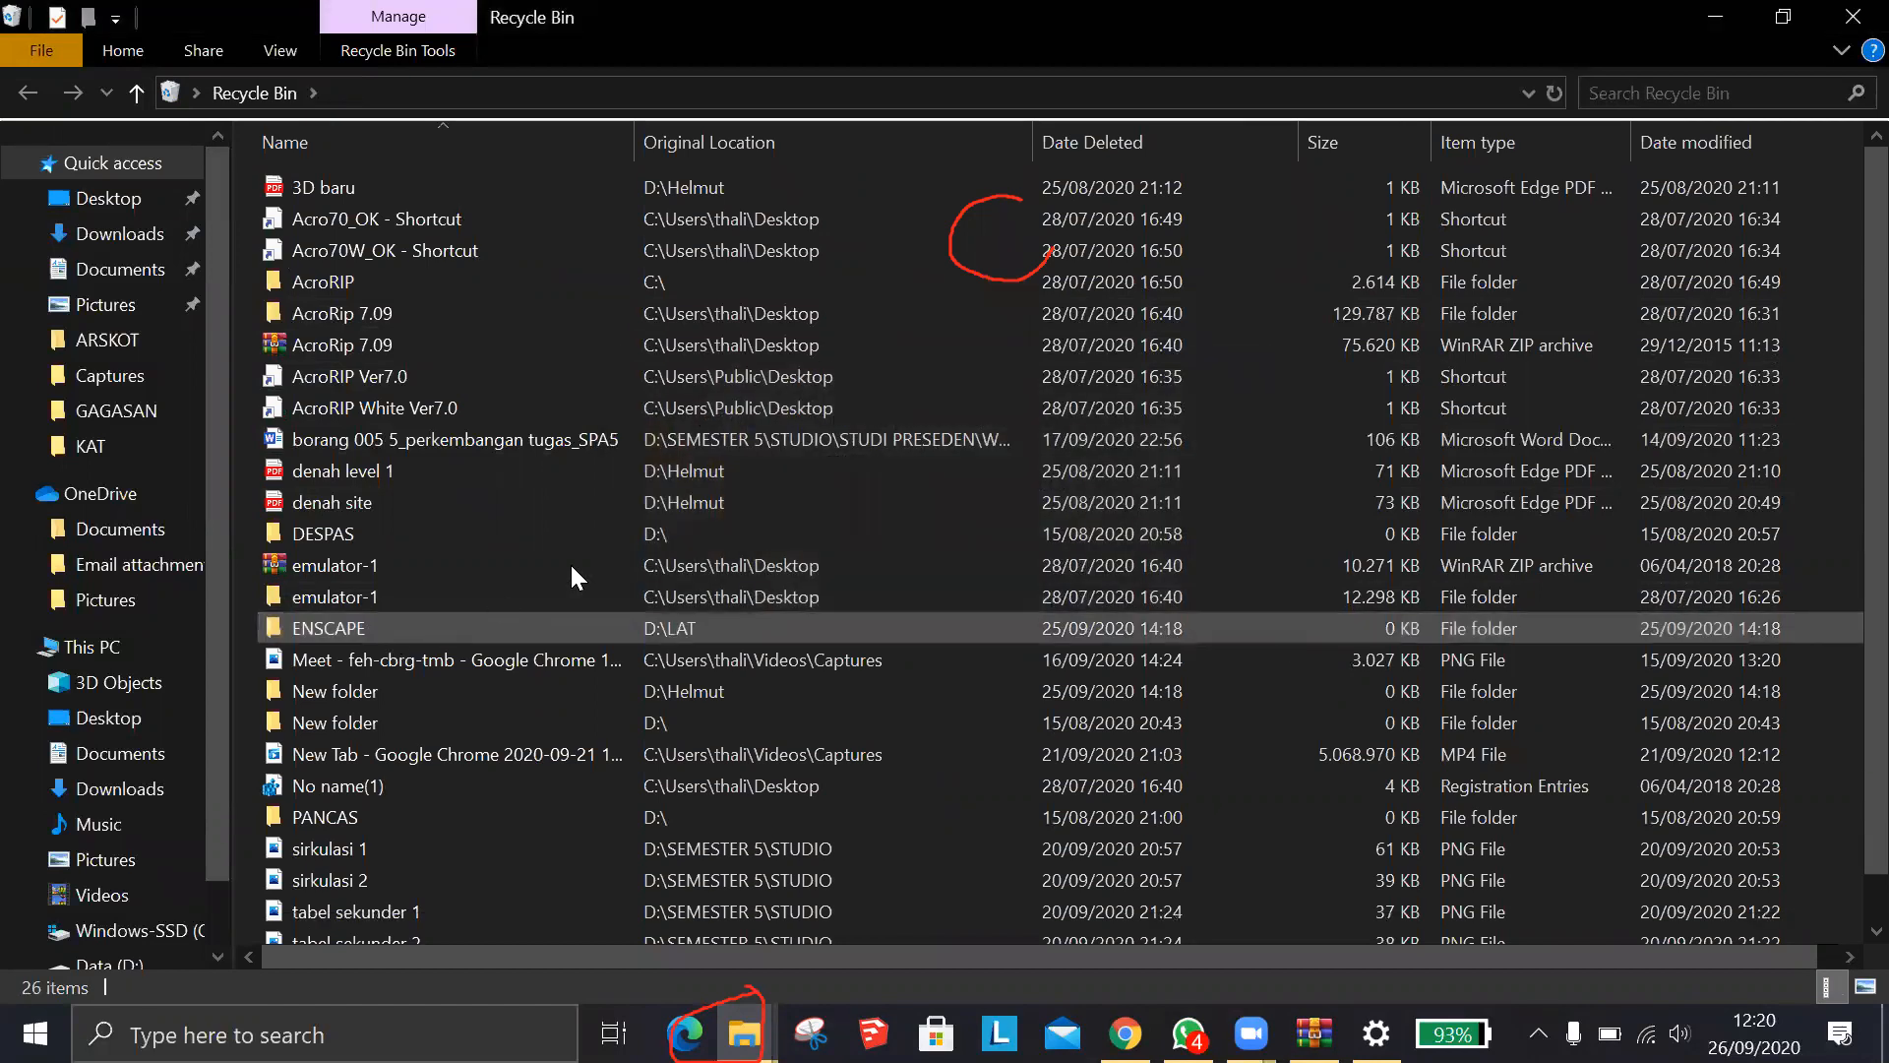
# Permanently delete the ENSCAPE folder that came from D:\LAT from the Recycle Bin and minimise the window
pyautogui.scroll(-1, 795, 646)
pyautogui.scroll(1, 500, 532)
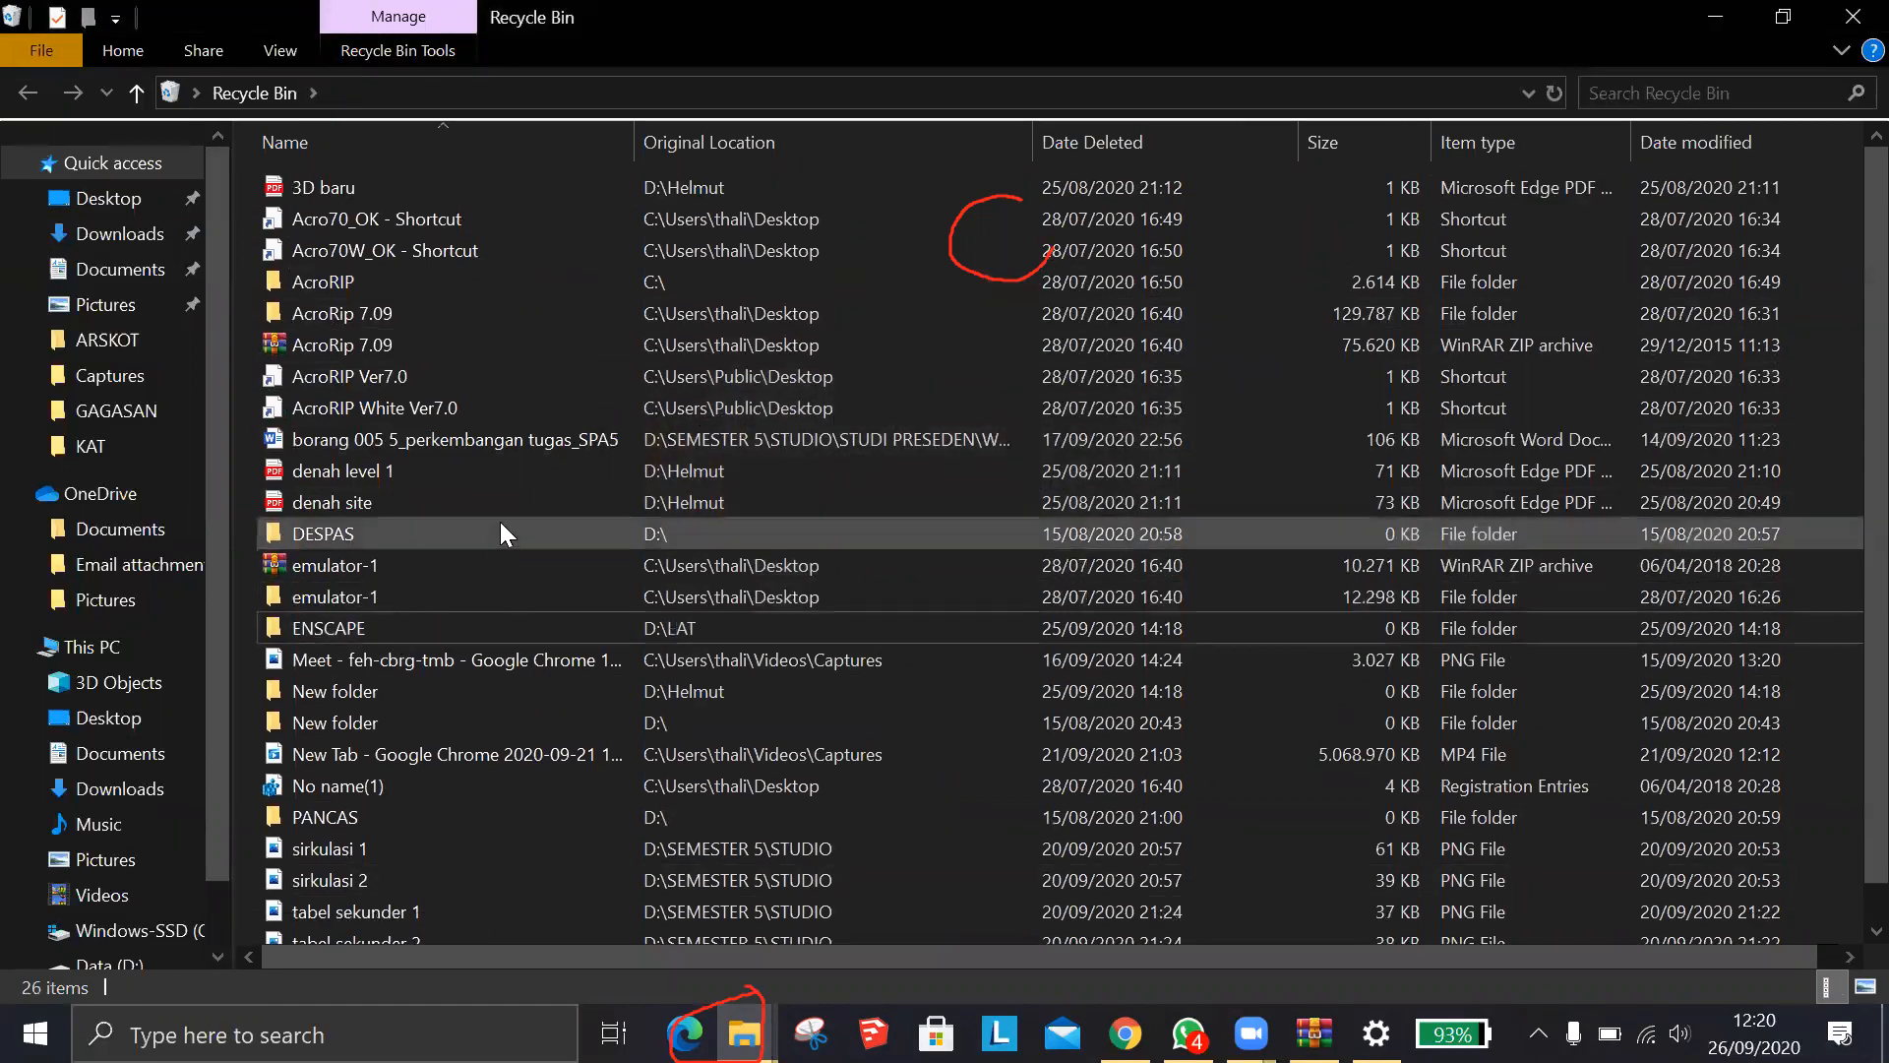
pyautogui.click(419, 638)
pyautogui.press('Delete')
pyautogui.press('Return')
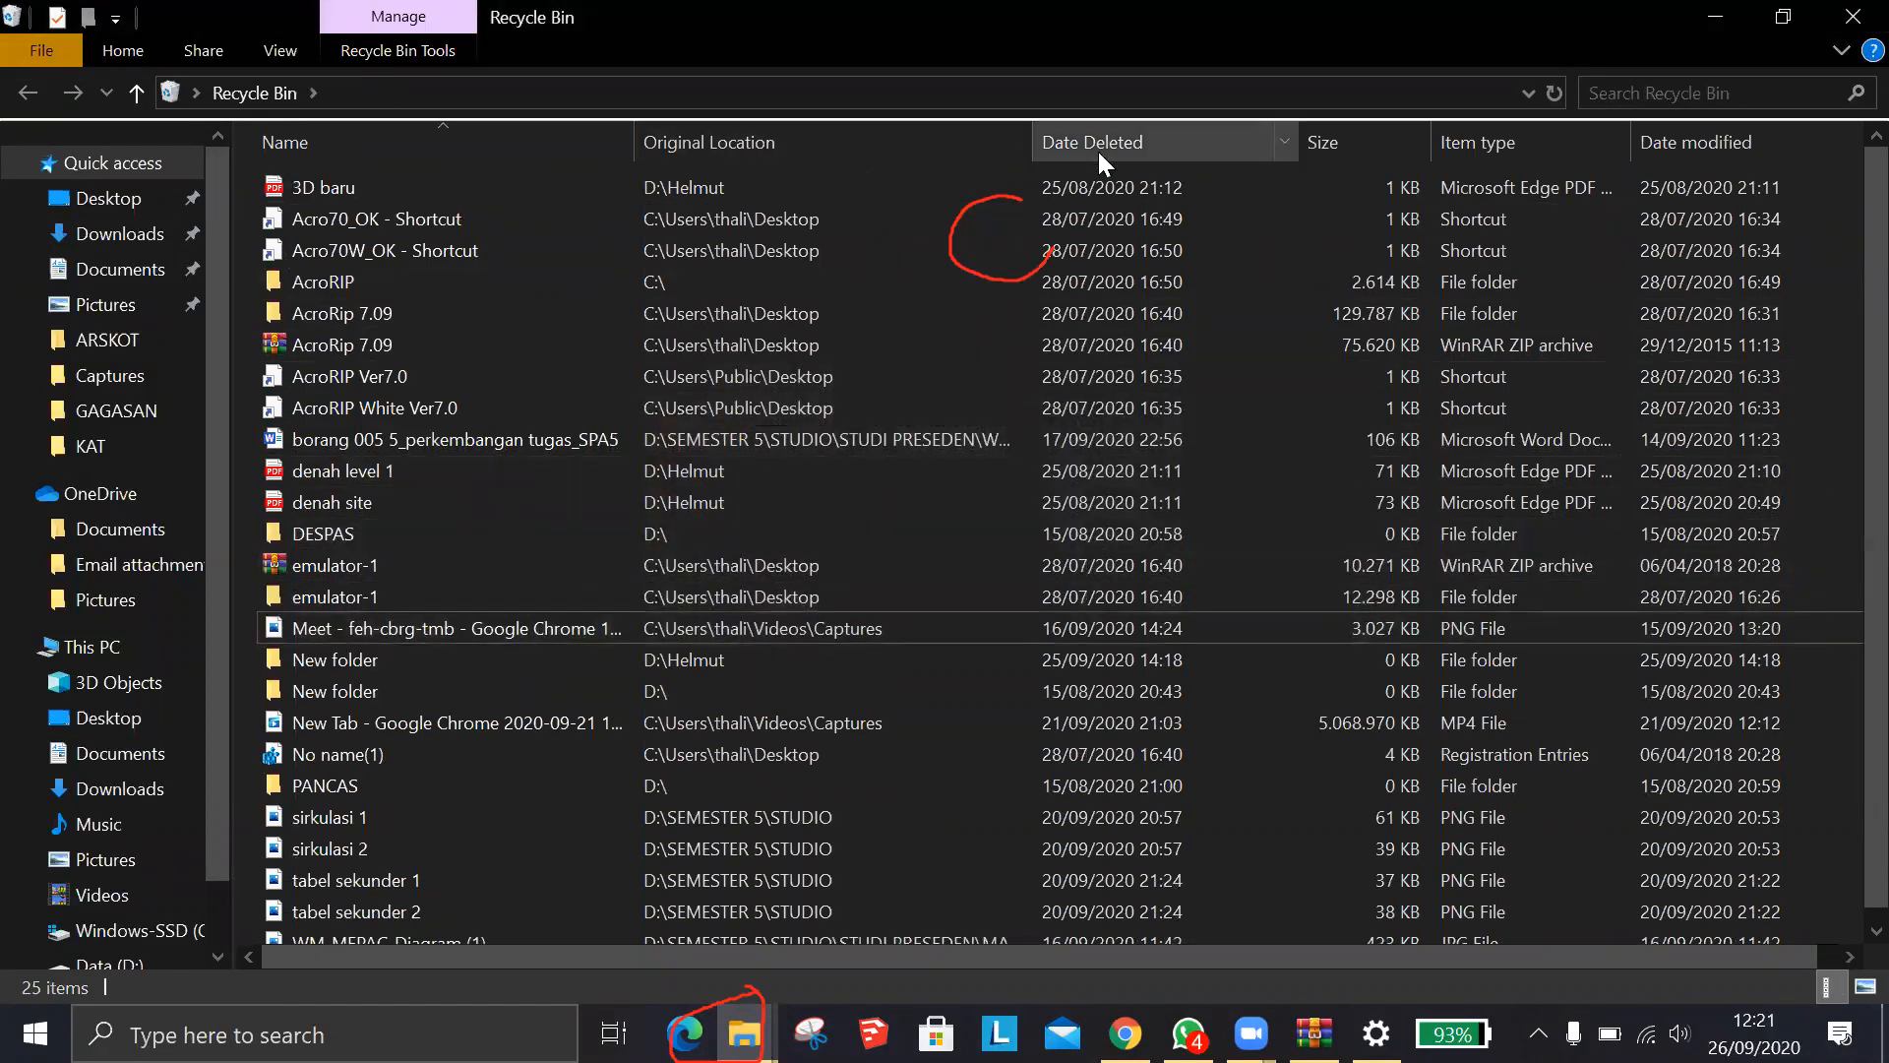
pyautogui.click(1728, 13)
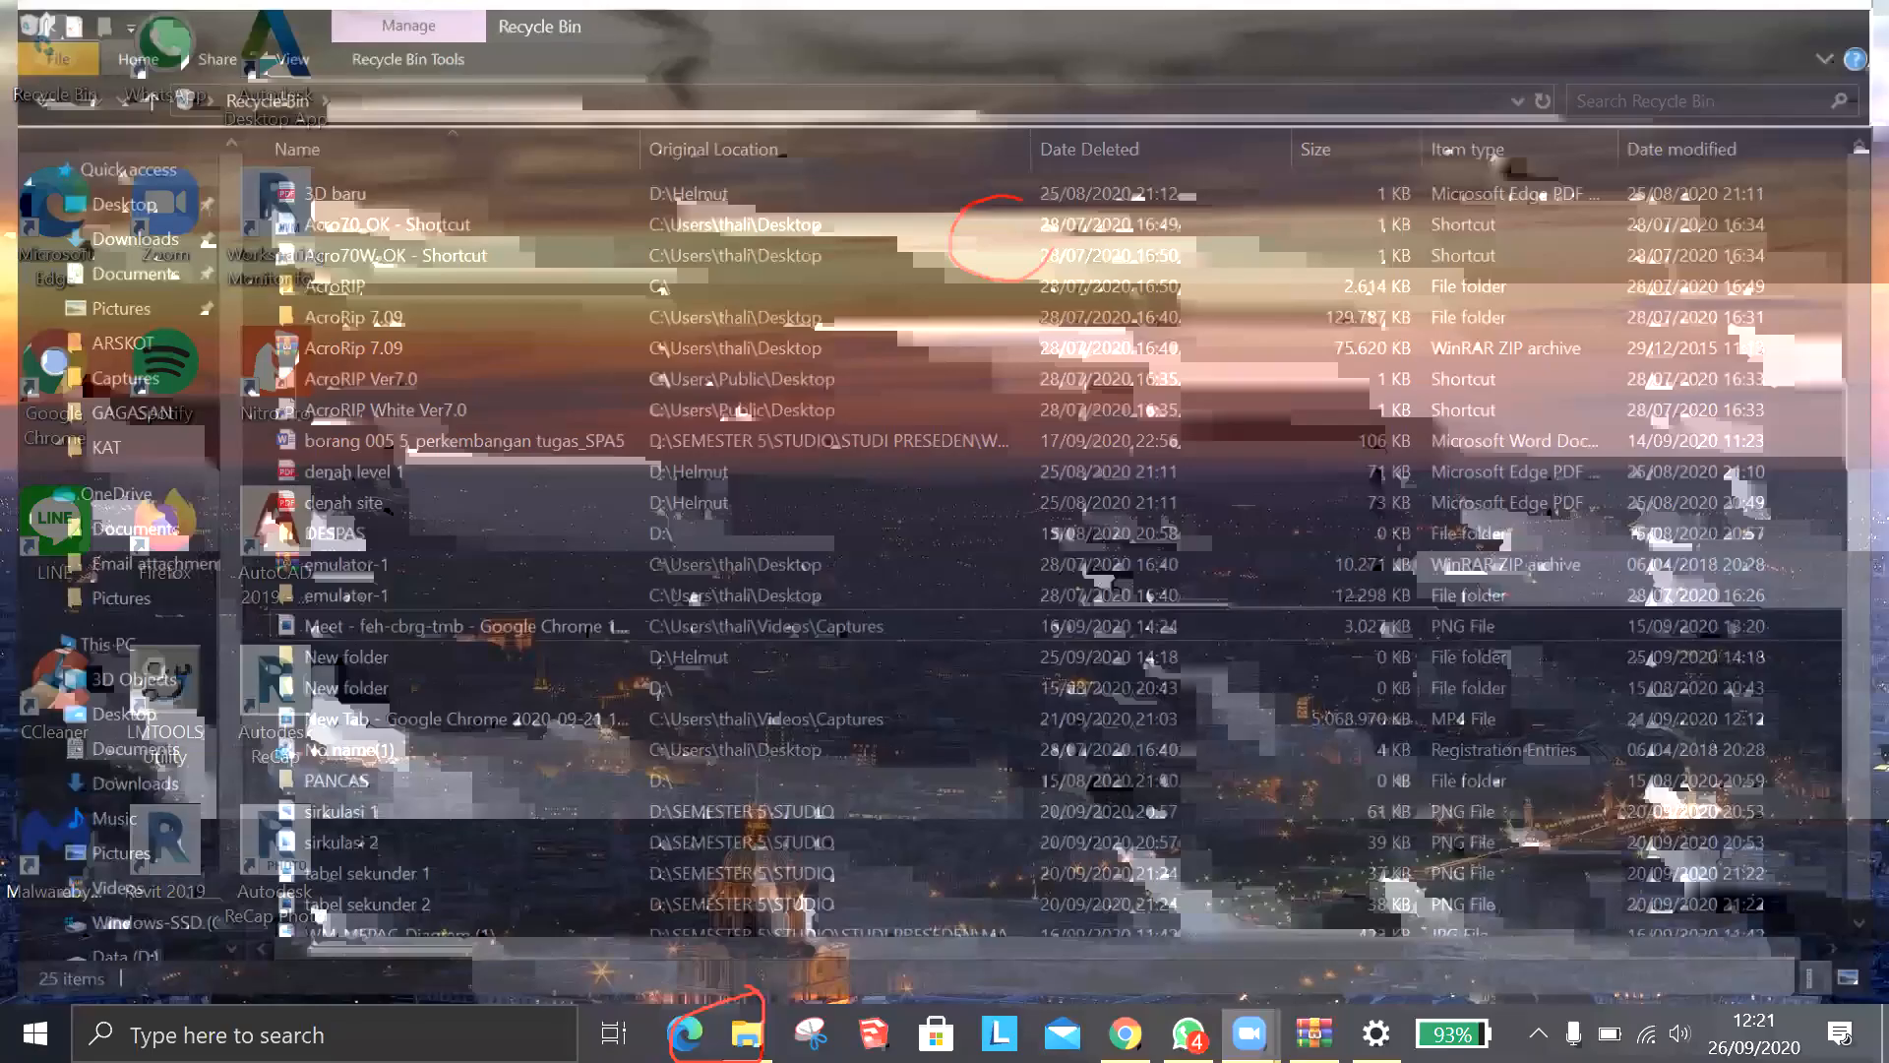
# Open the Dropbox link to the Enscape zip from the WhatsApp group chat, and open the extracted Enscape 3D 2.5.2.34 x64 folder in Downloads
pyautogui.click(1192, 1023)
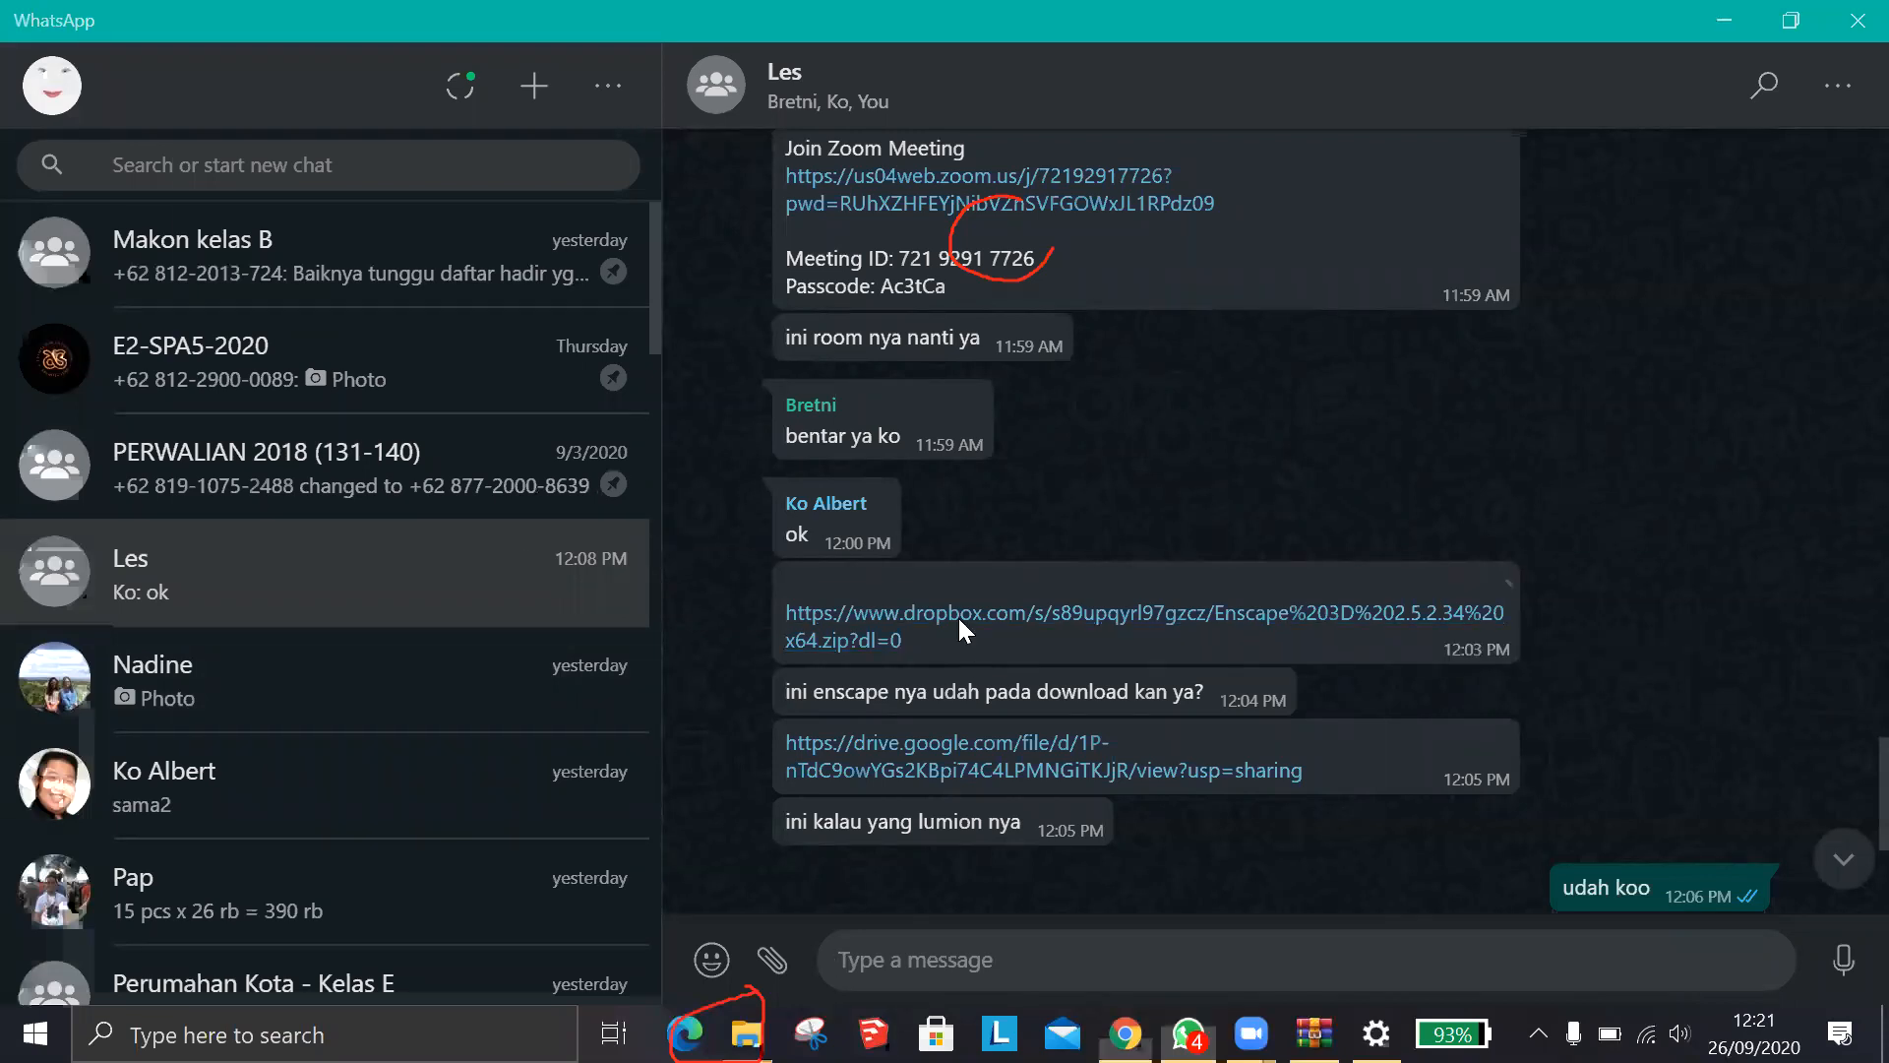
pyautogui.click(958, 618)
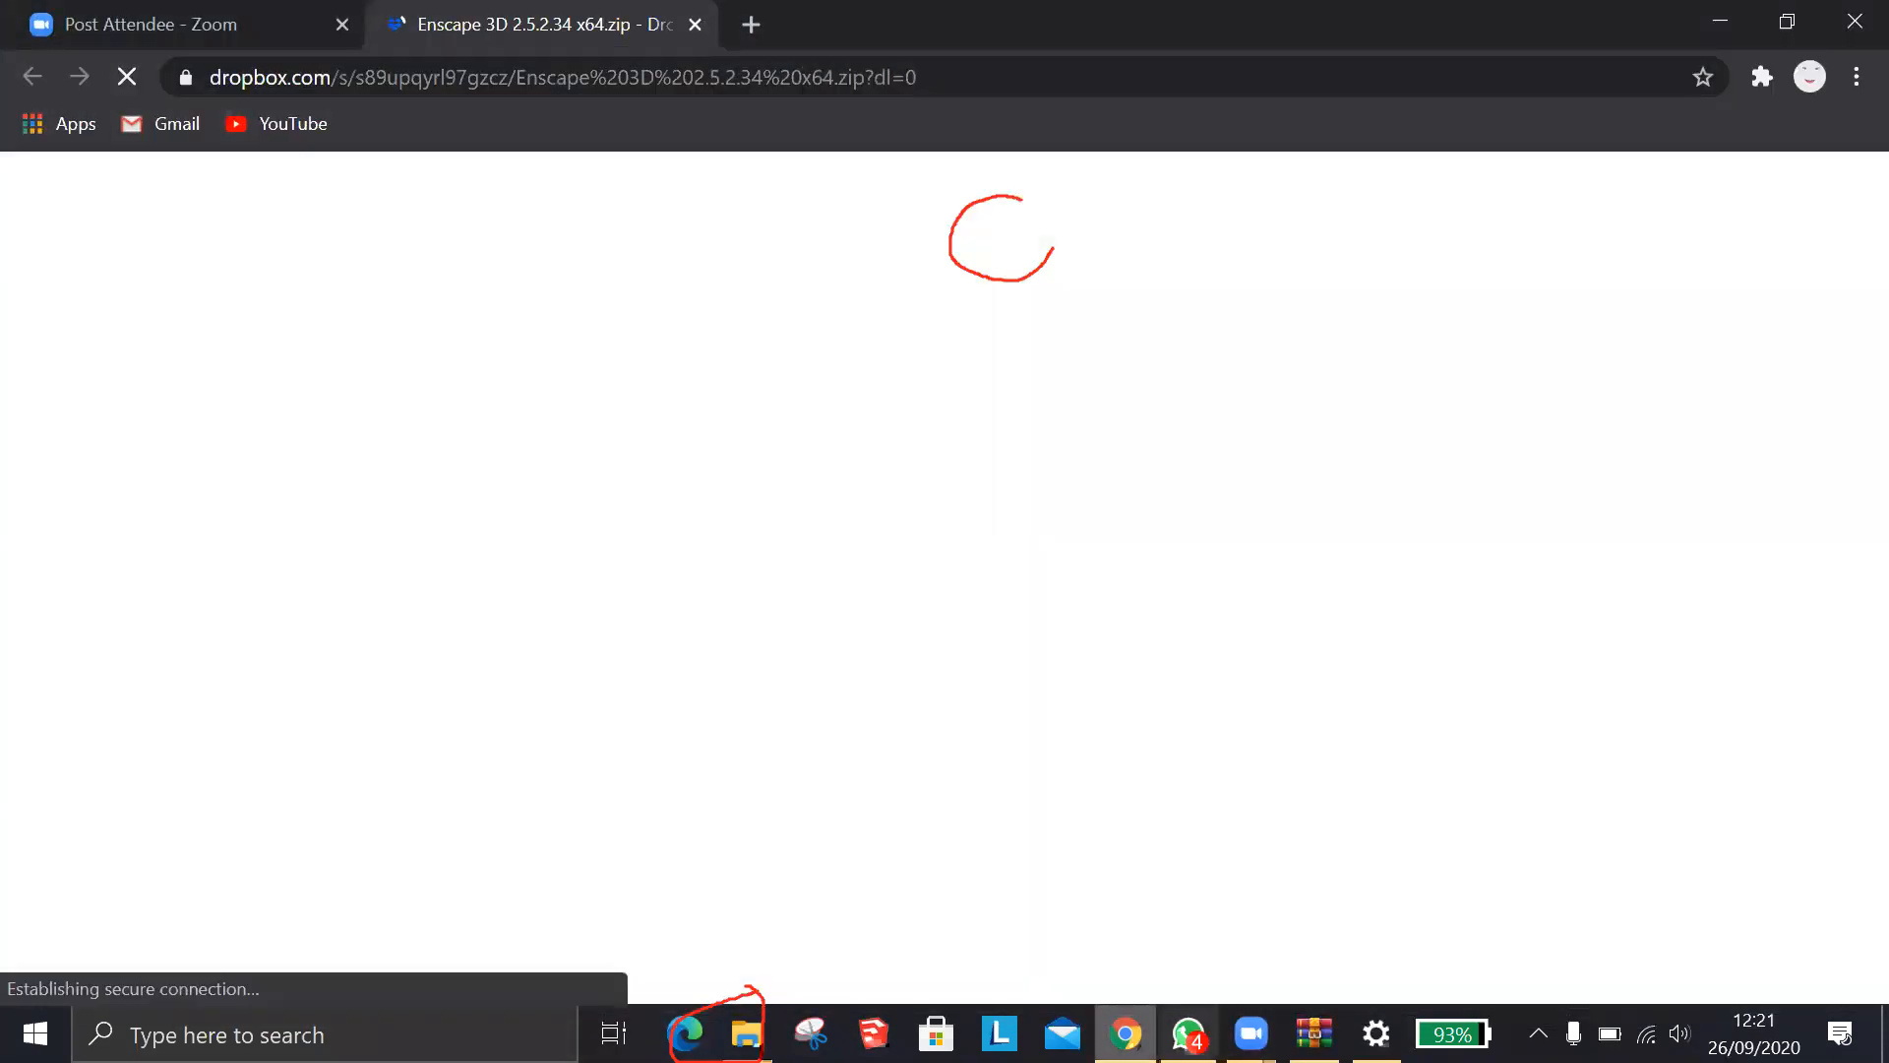
pyautogui.click(747, 1033)
pyautogui.scroll(2, 59, 261)
pyautogui.click(99, 233)
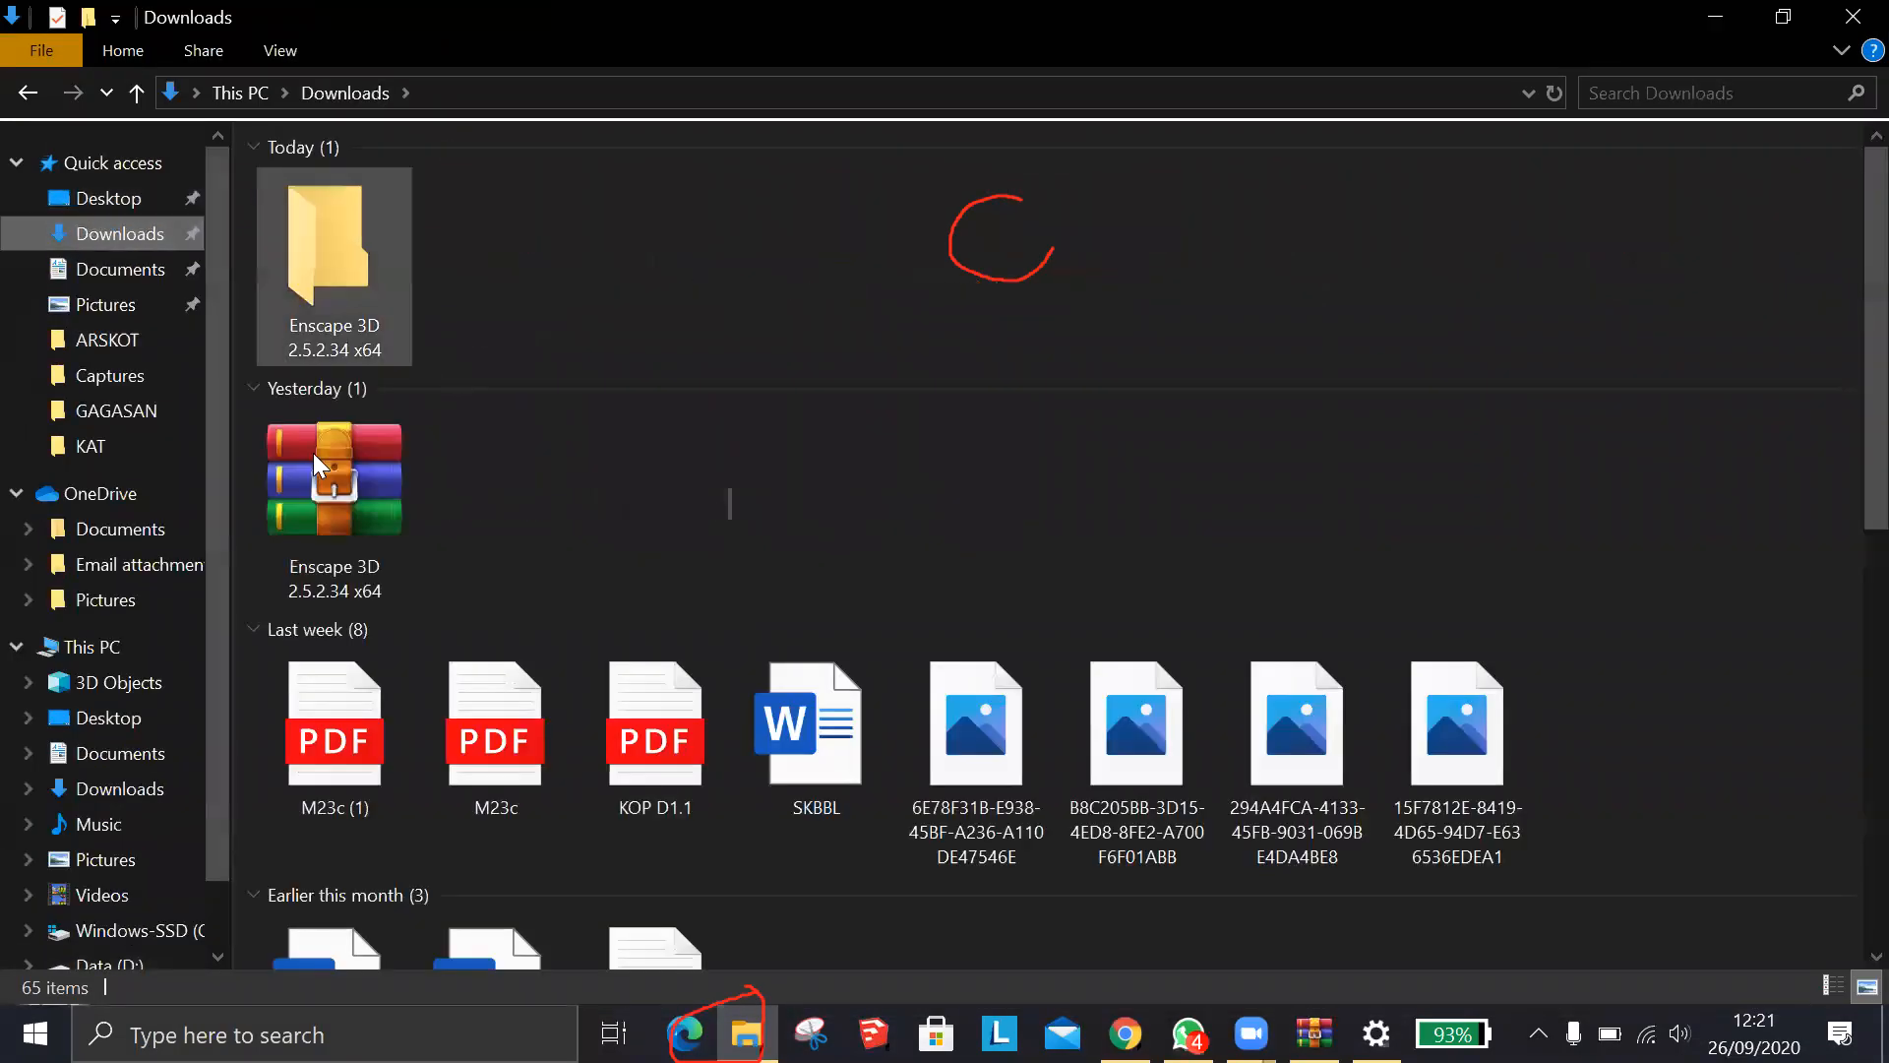
pyautogui.doubleClick(346, 185)
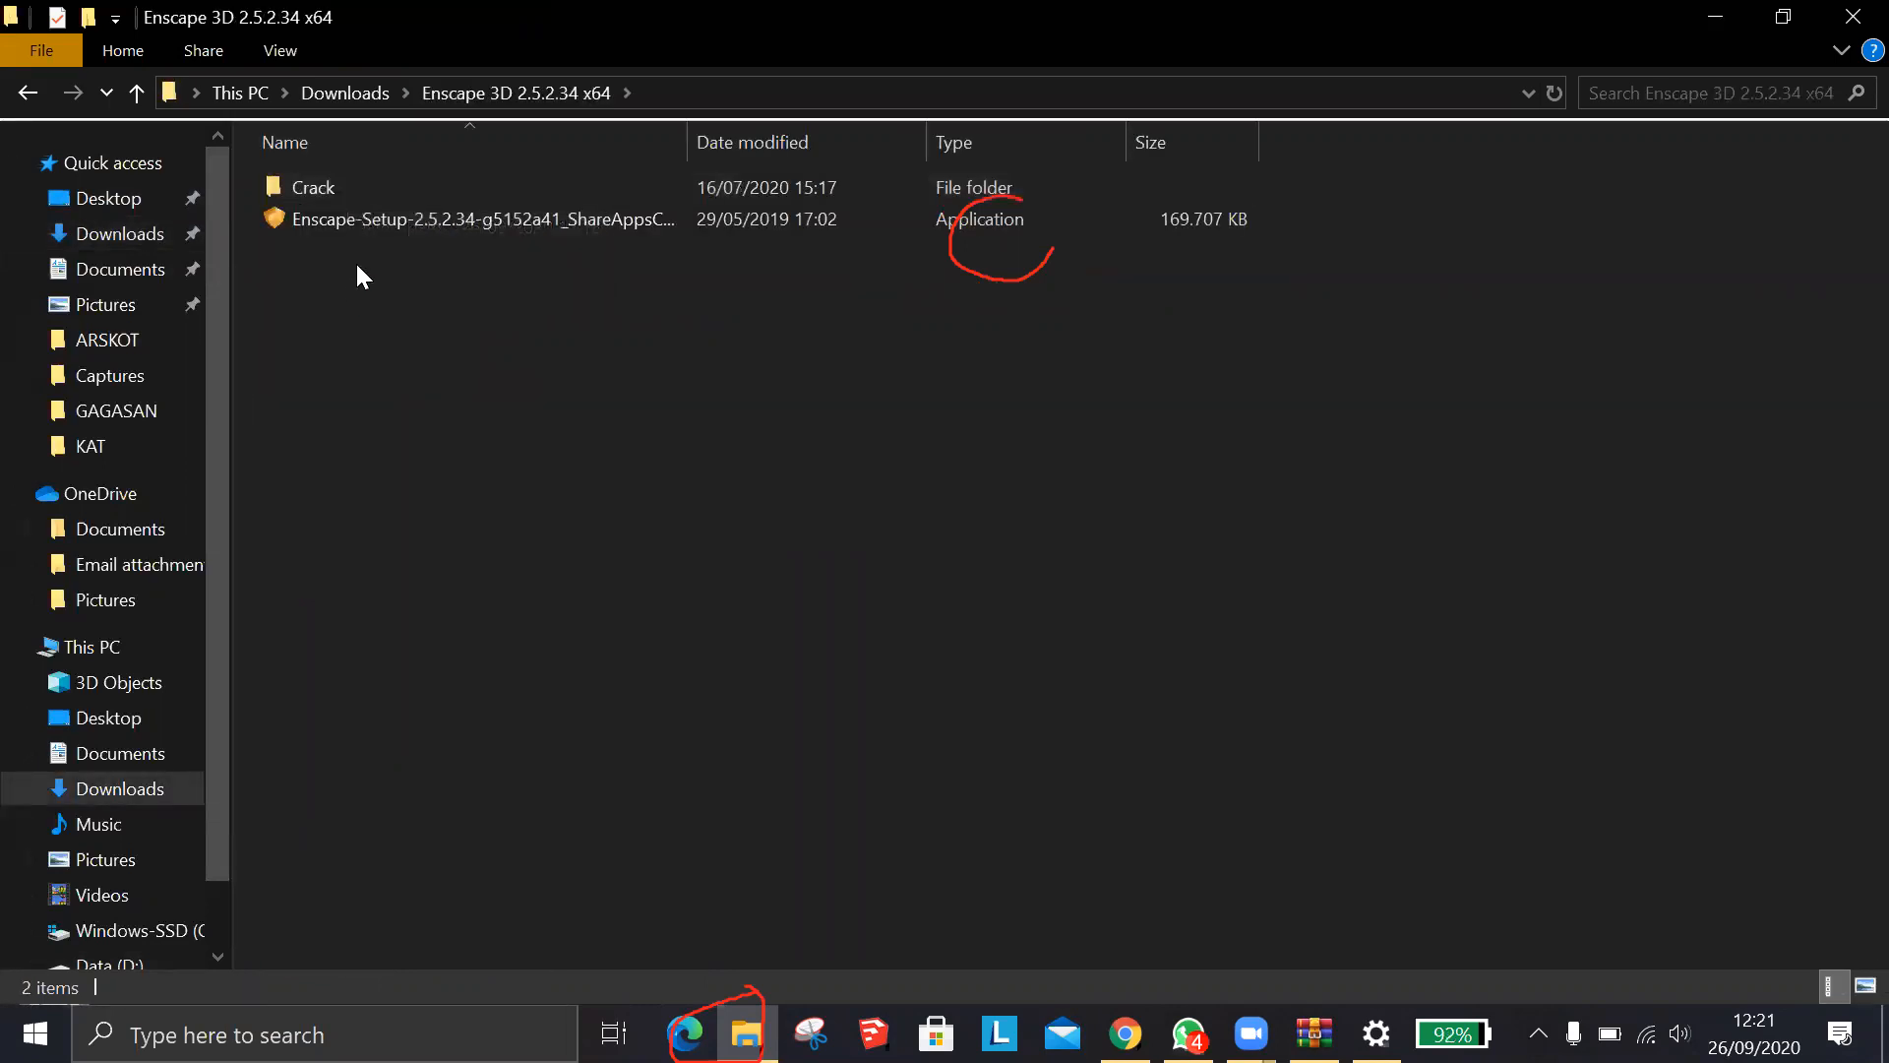
# Run the Enscape 2.5.2.34 setup for the current user only, with all four plugins and the default destination folder, and close the finished installer
pyautogui.click(362, 226)
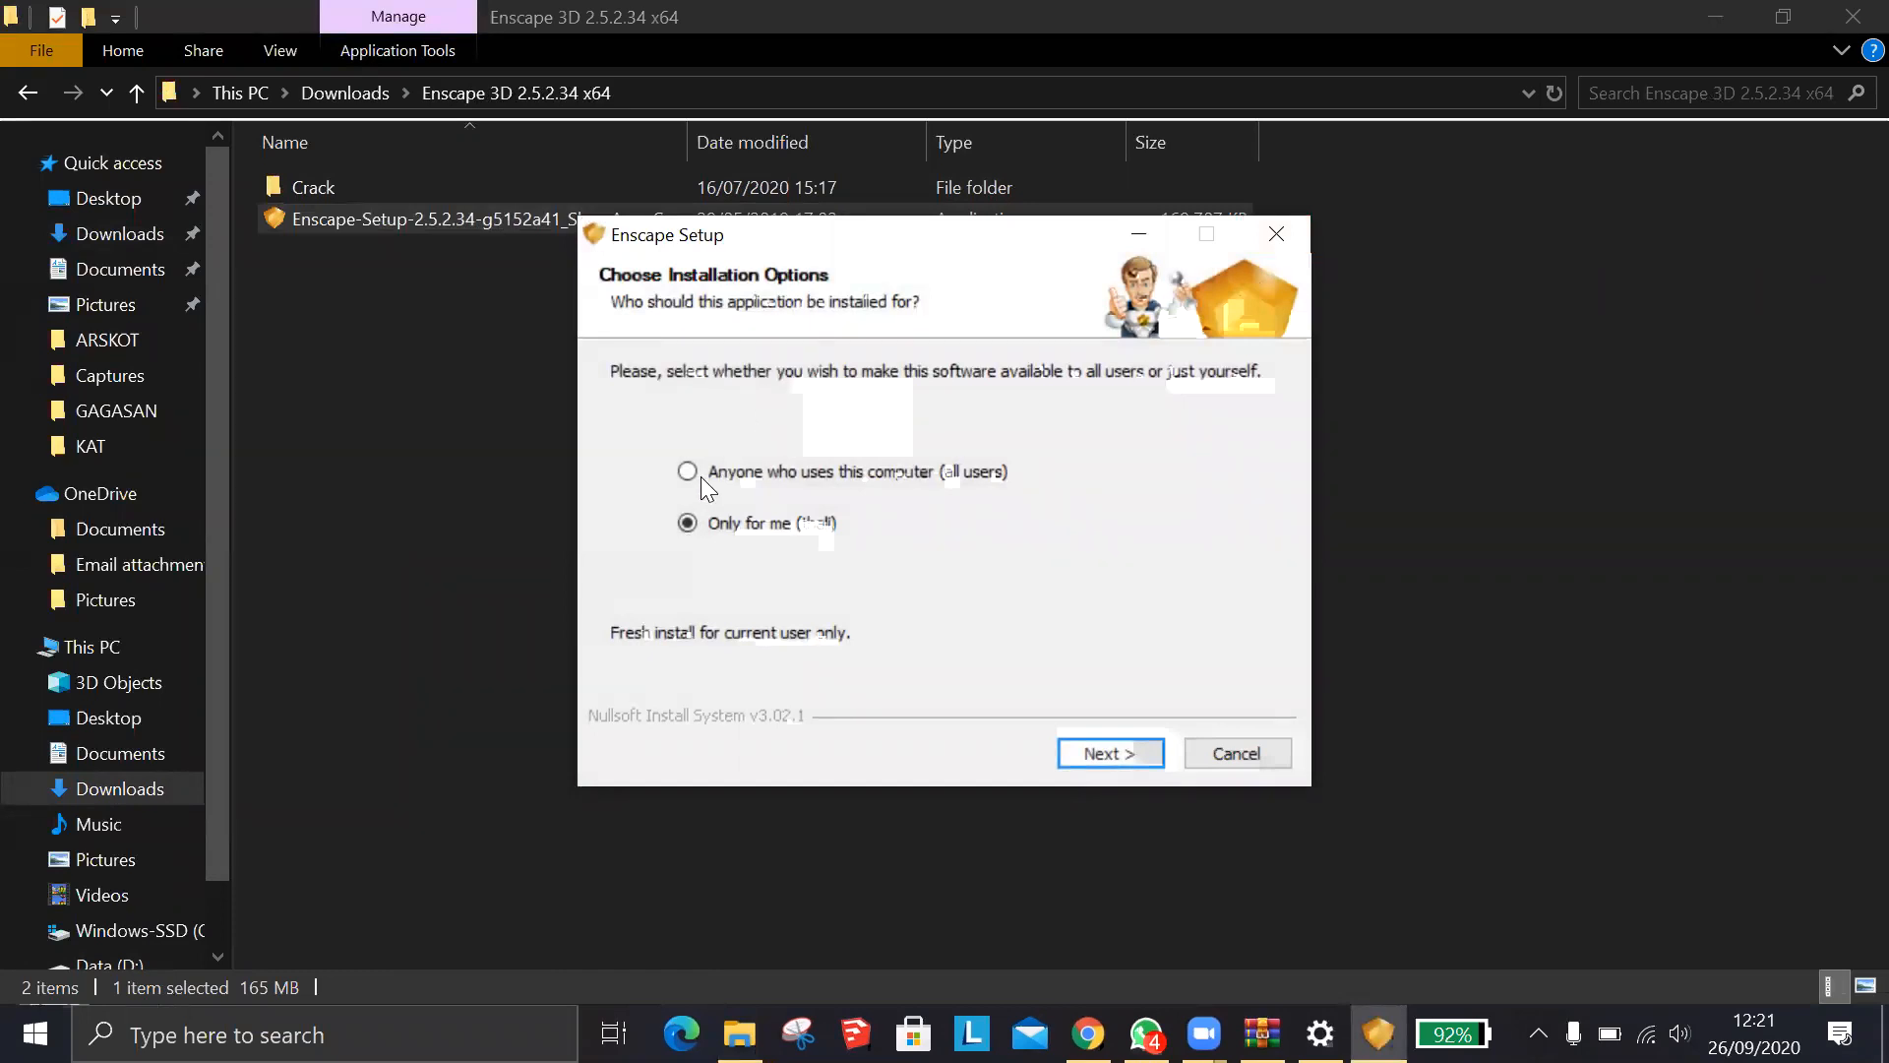
pyautogui.click(1137, 758)
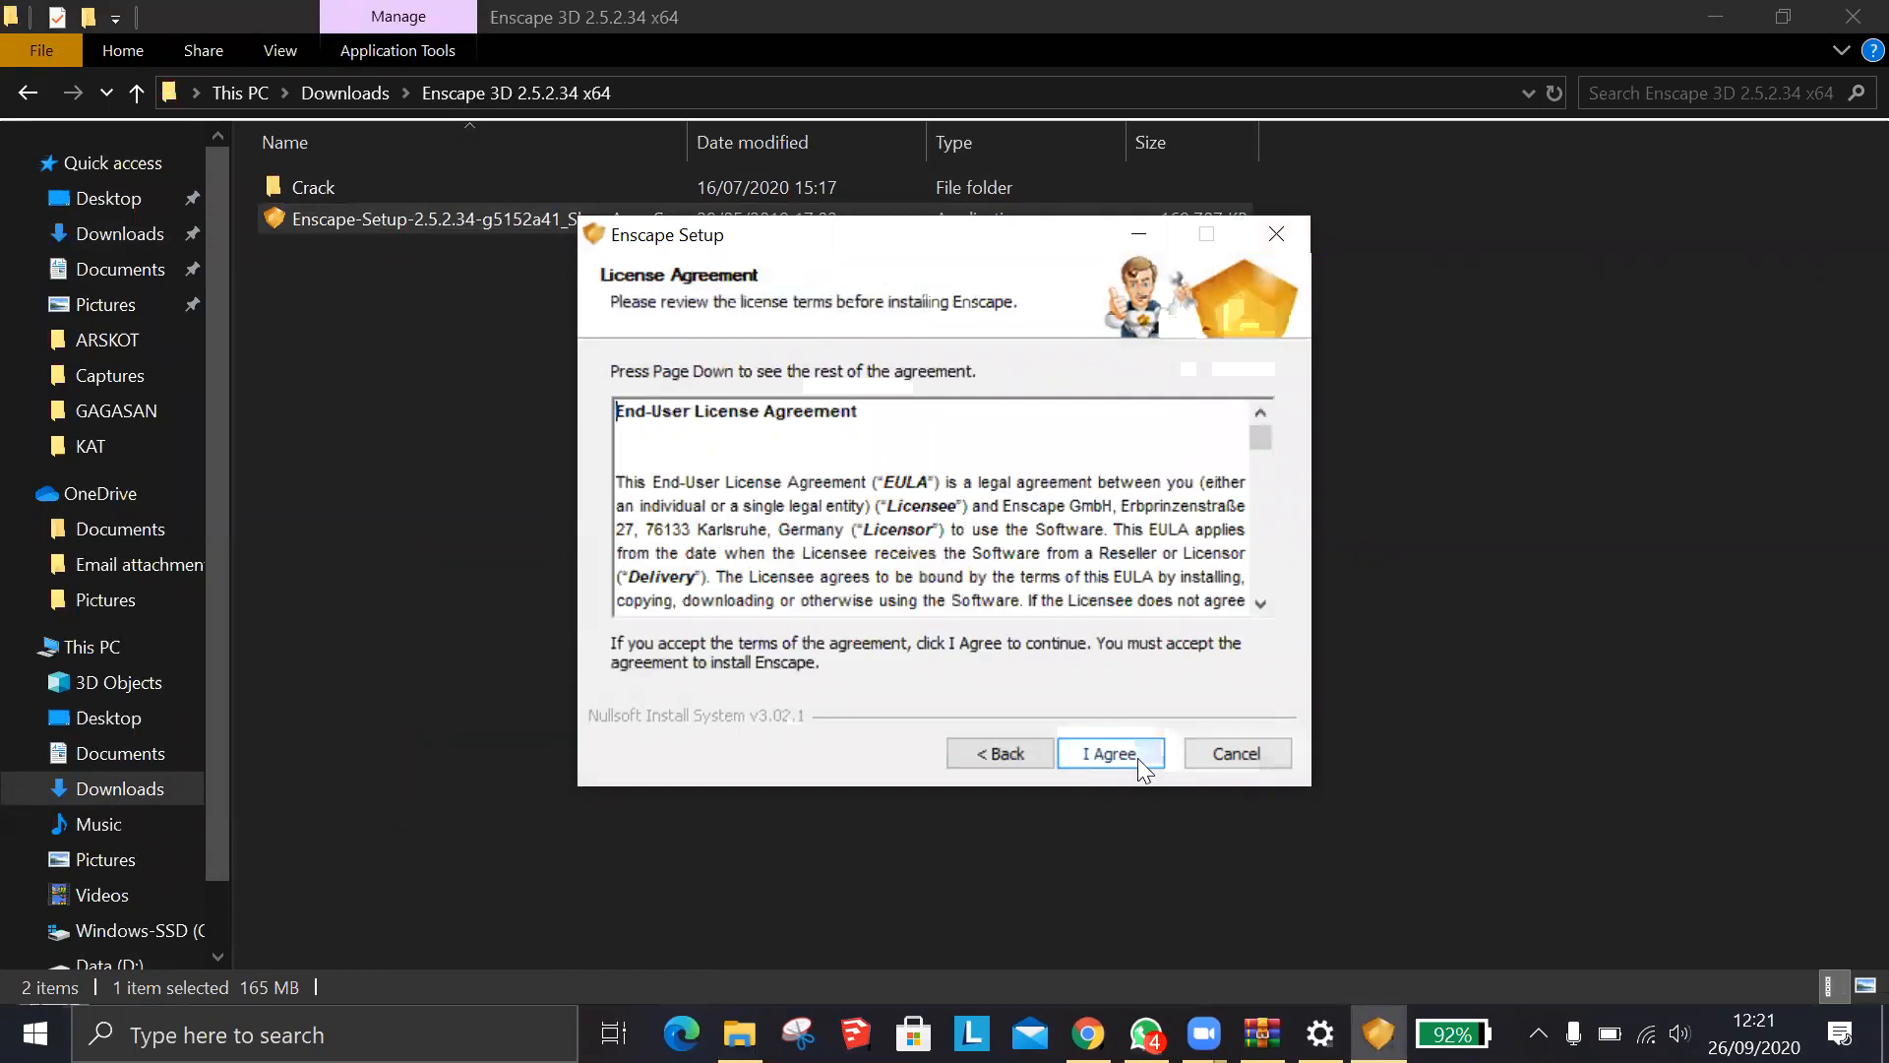
pyautogui.click(1132, 758)
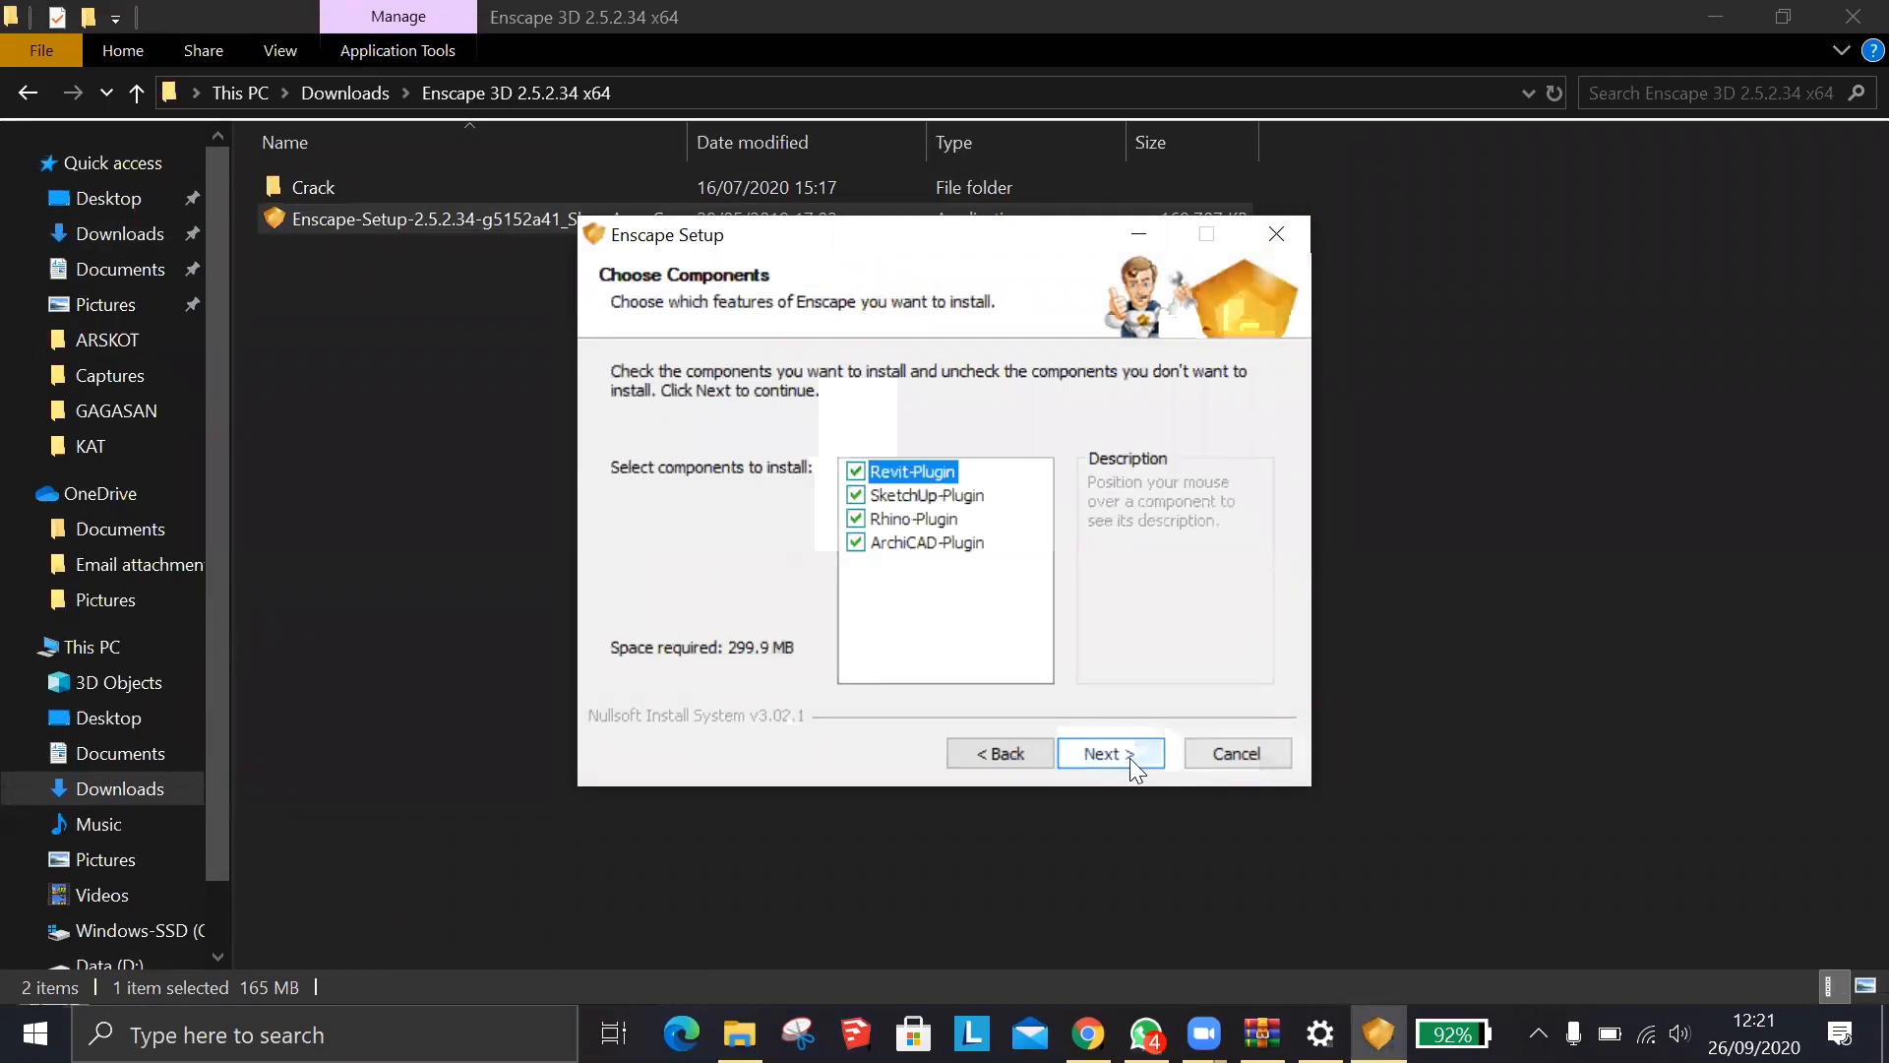
pyautogui.click(1124, 761)
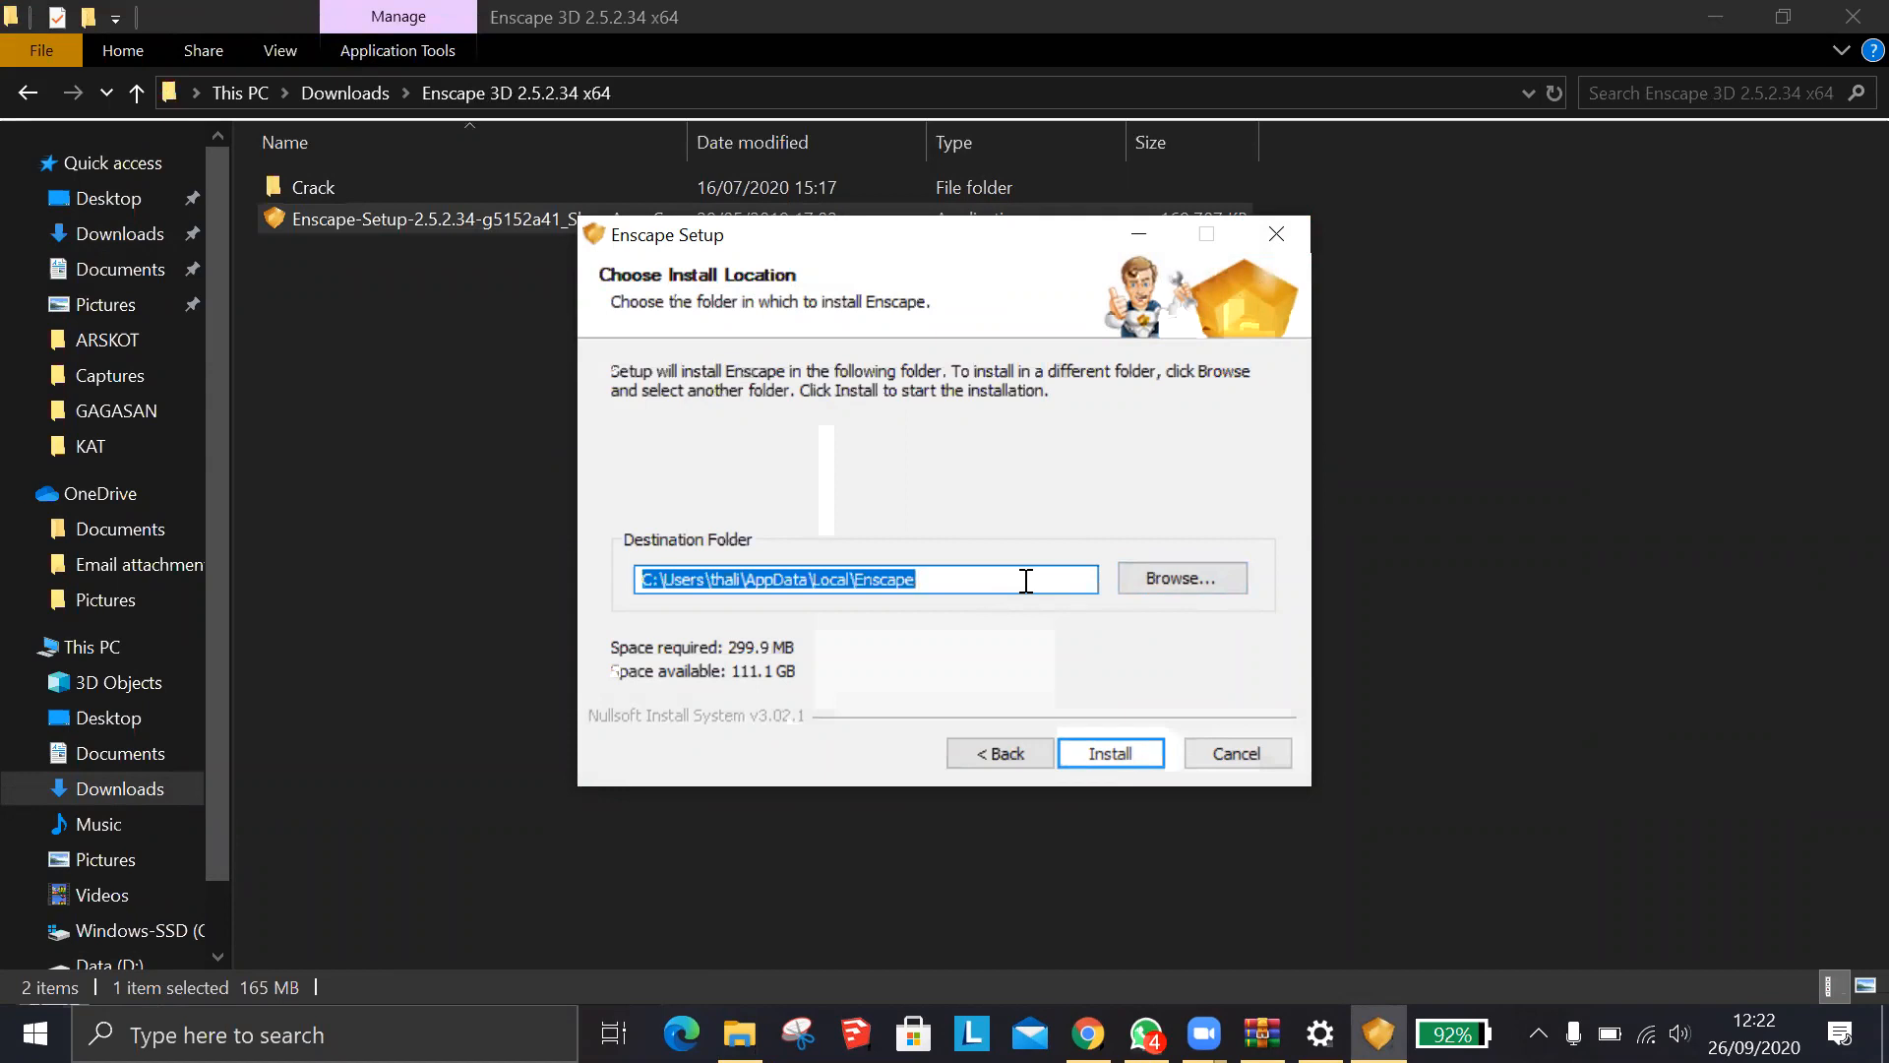
pyautogui.click(1118, 756)
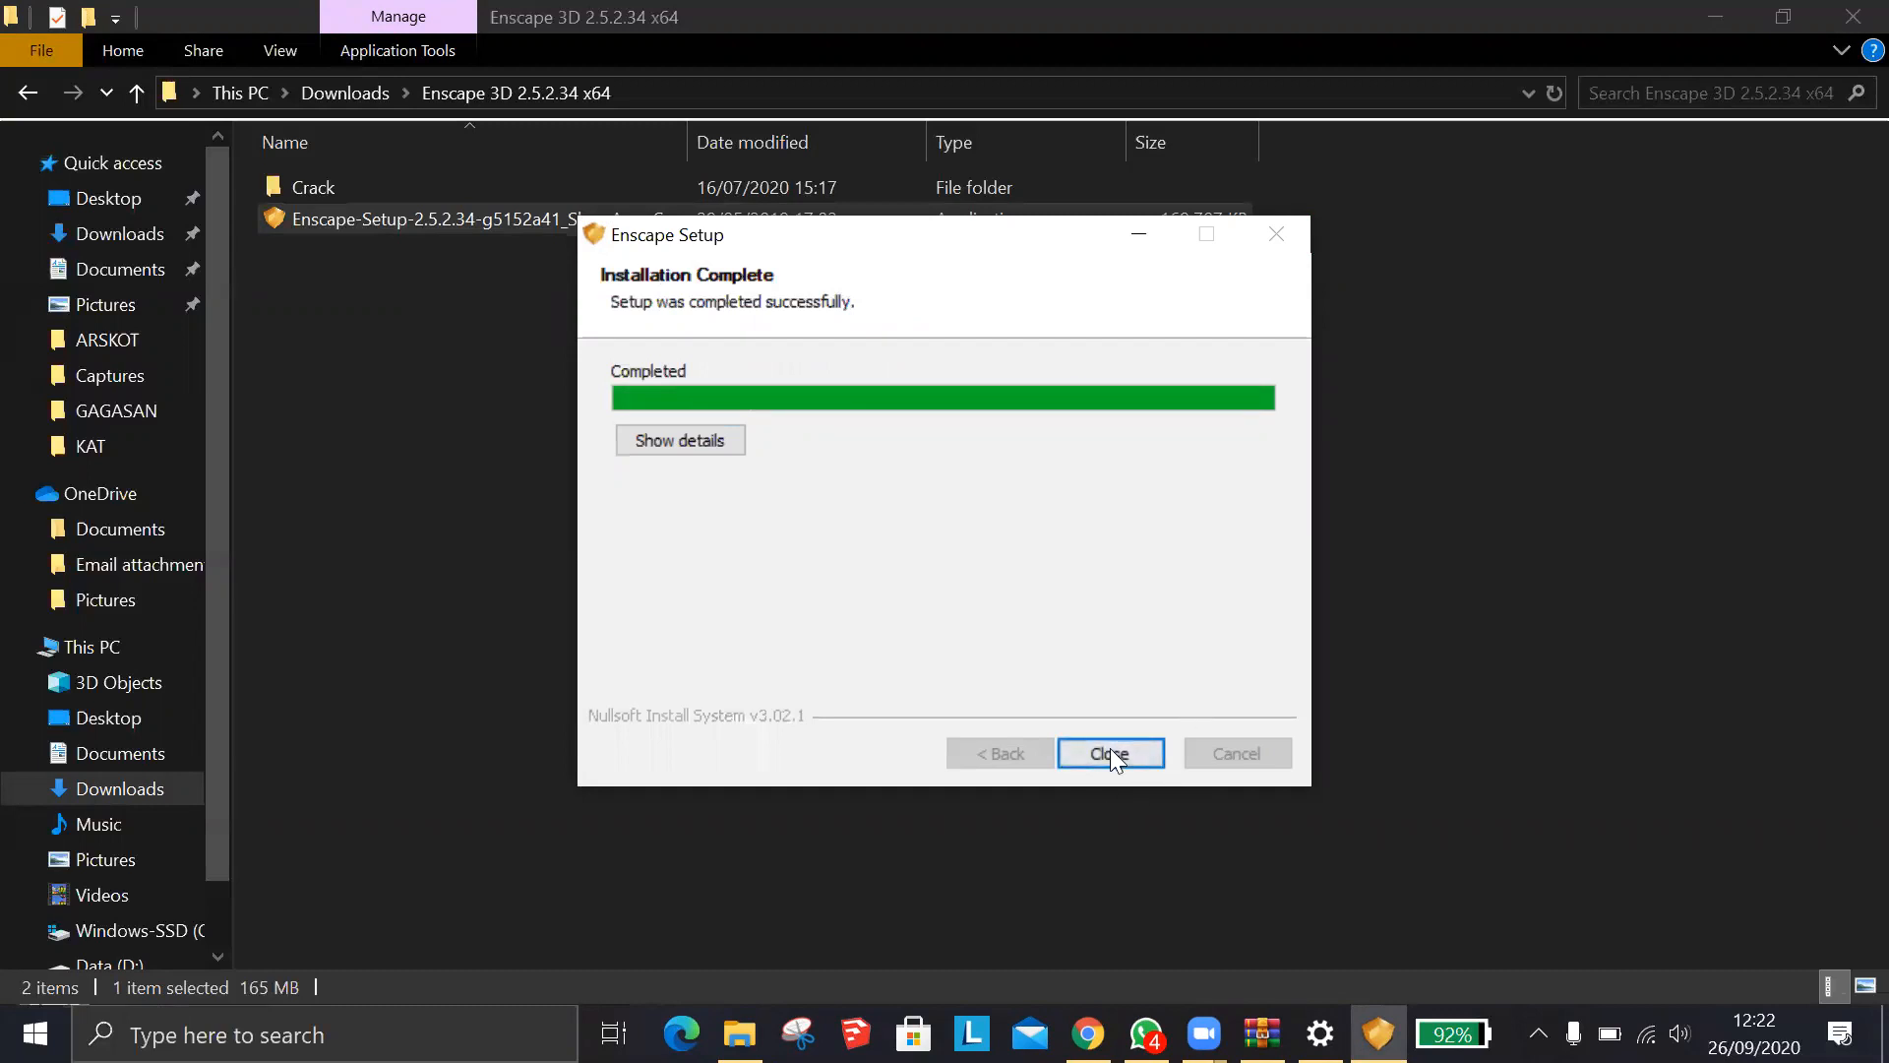
pyautogui.click(1110, 755)
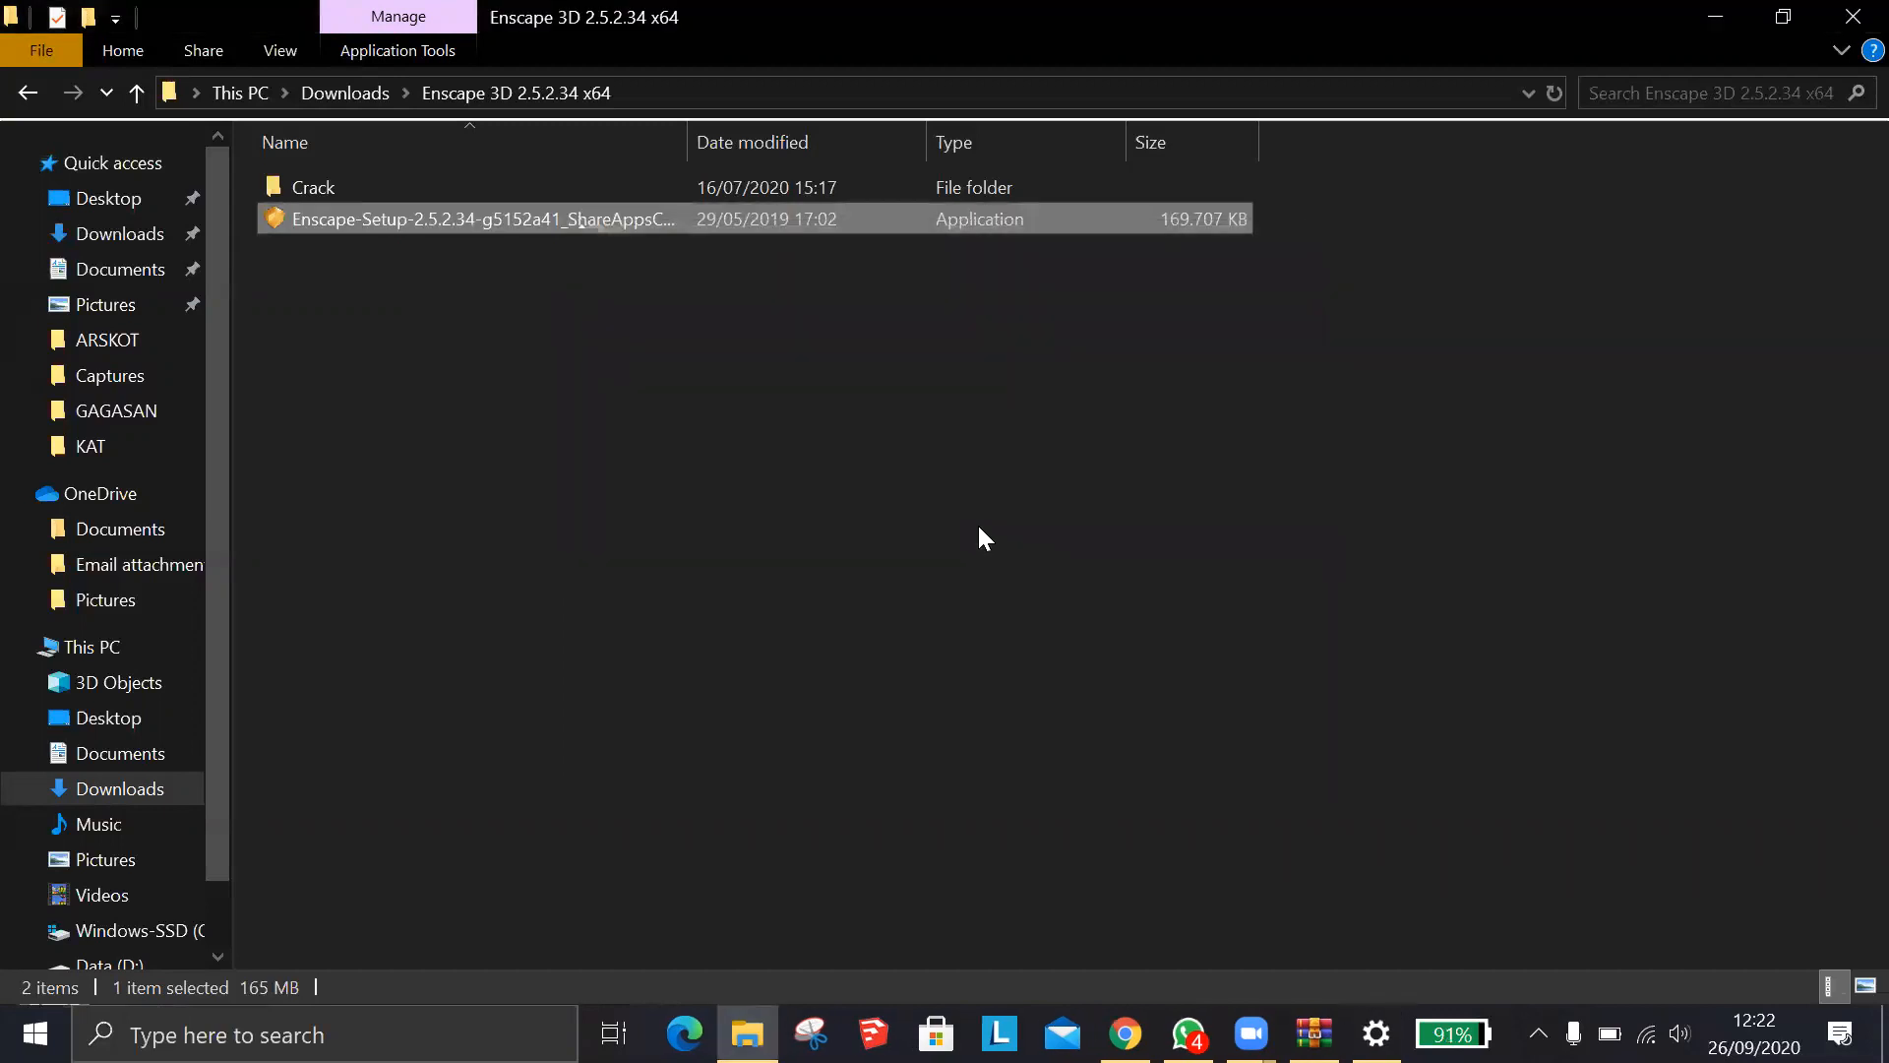
# Open the Crack folder, run Enscape_2.5.2.34 to generate and copy a serial key, and dismiss the info message
pyautogui.doubleClick(429, 187)
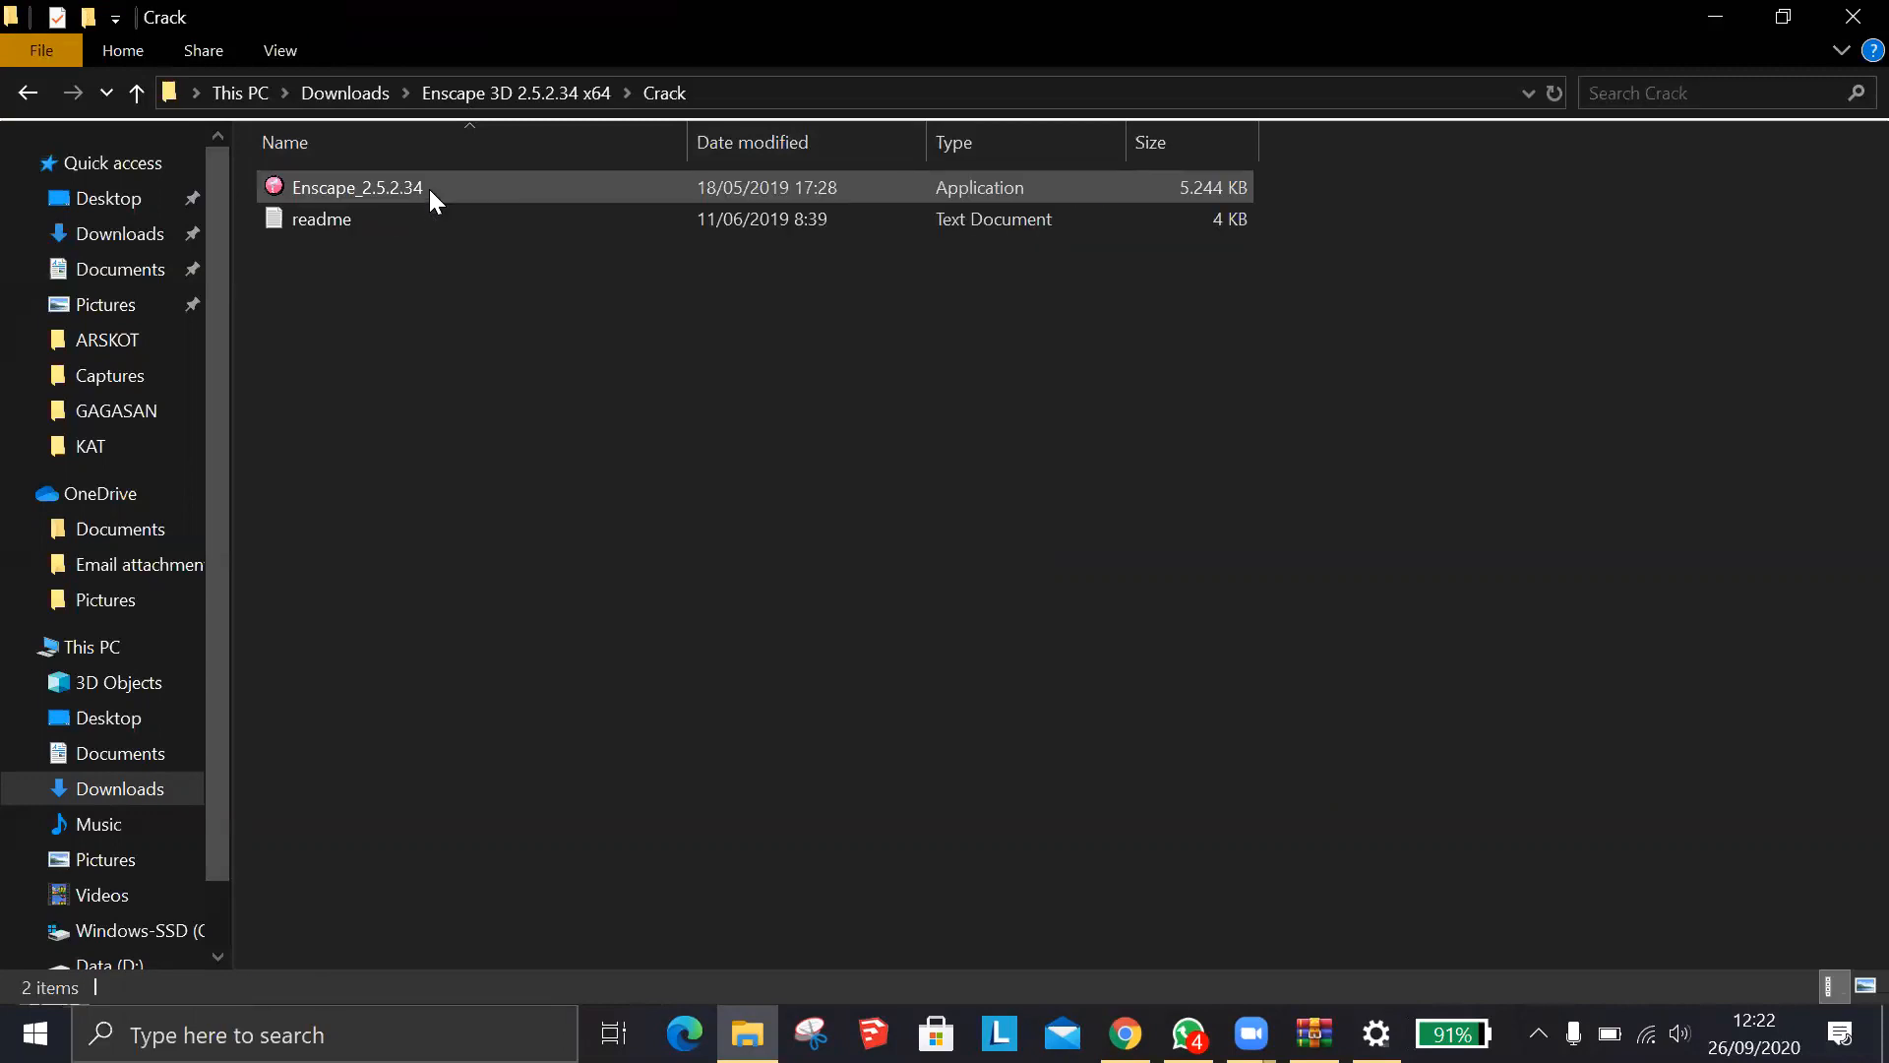
pyautogui.click(429, 188)
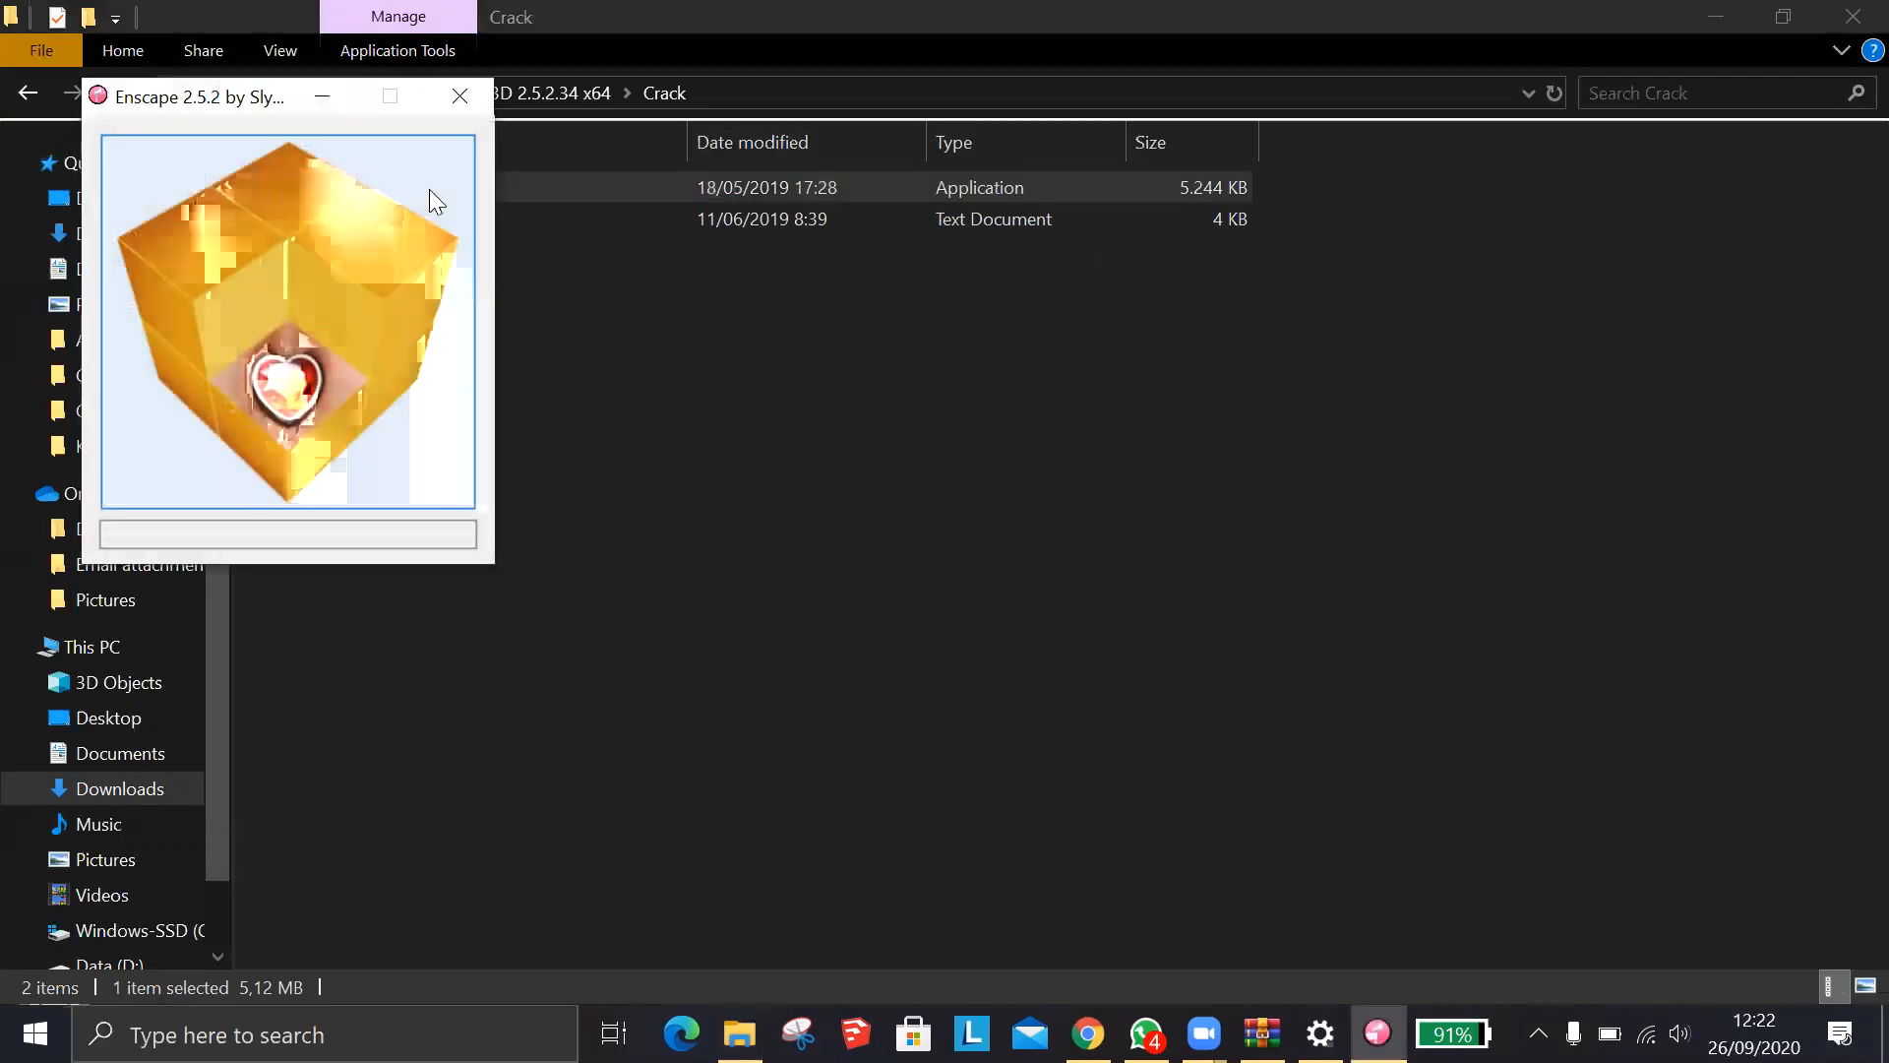
pyautogui.click(286, 386)
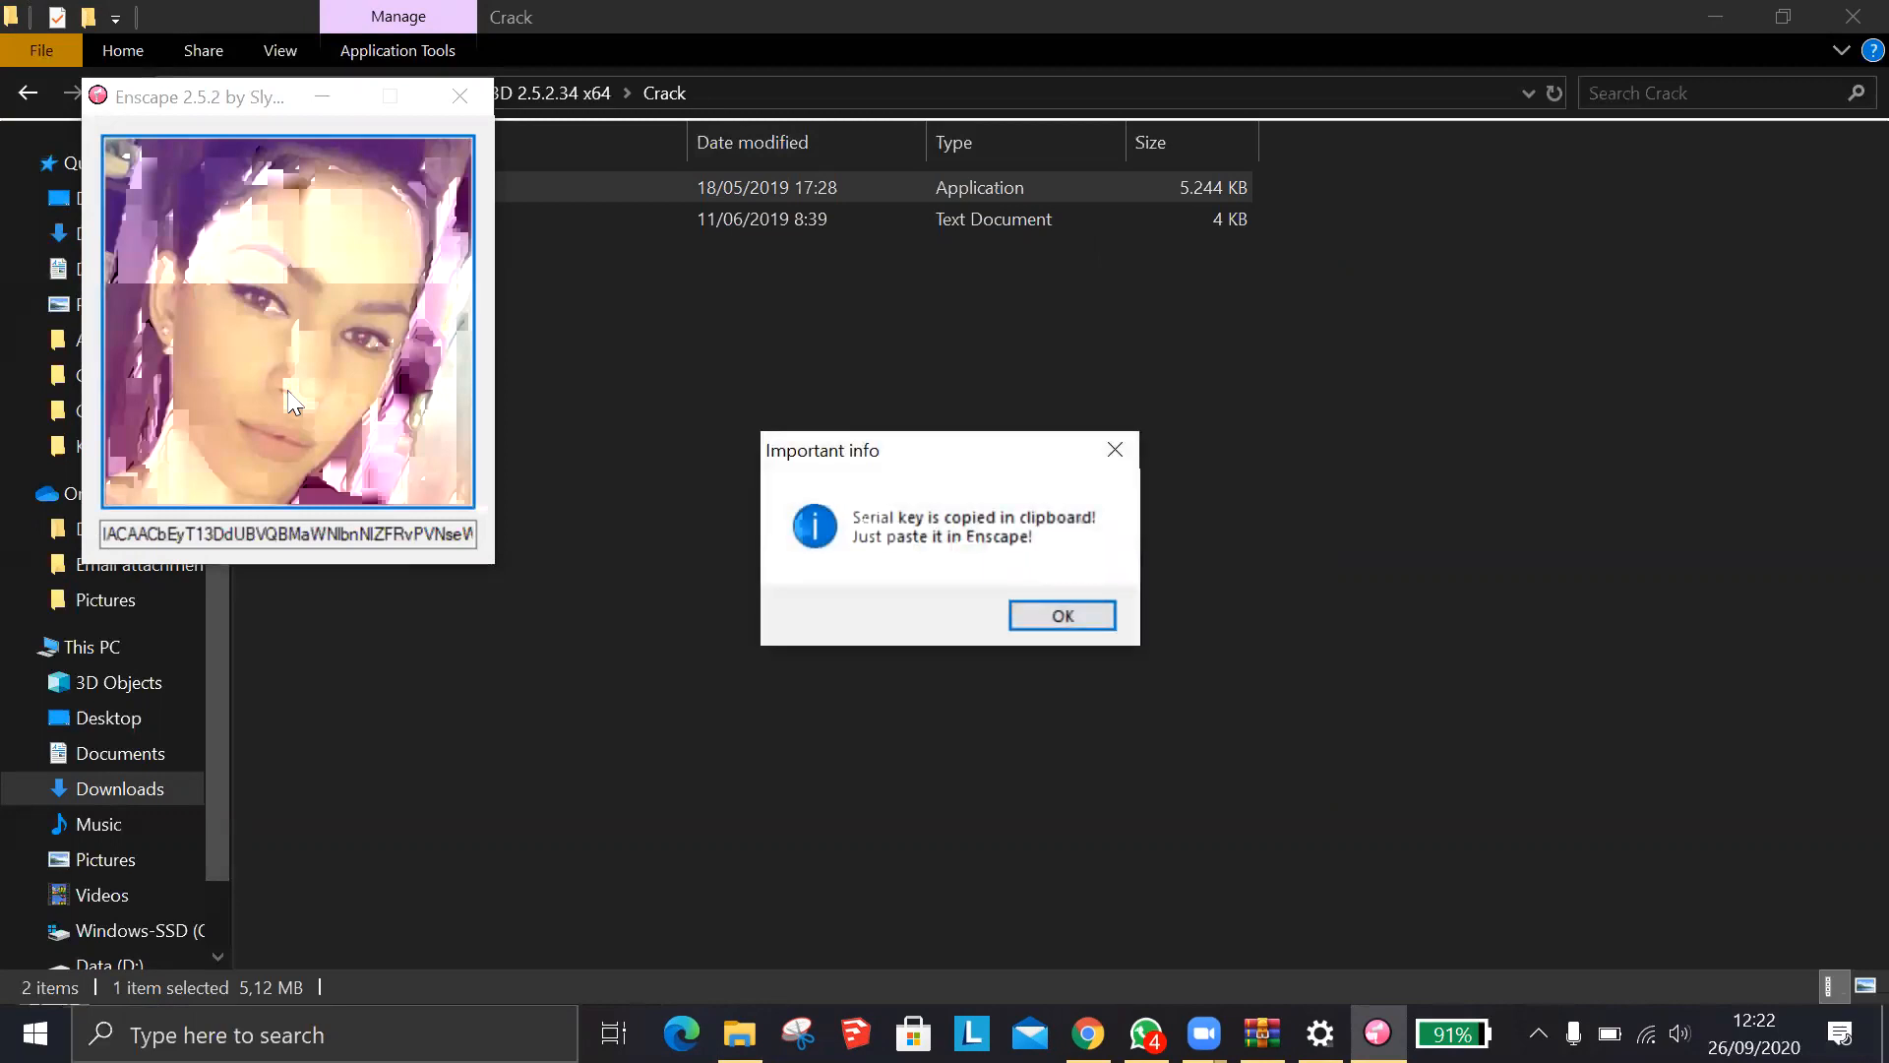
pyautogui.click(1063, 616)
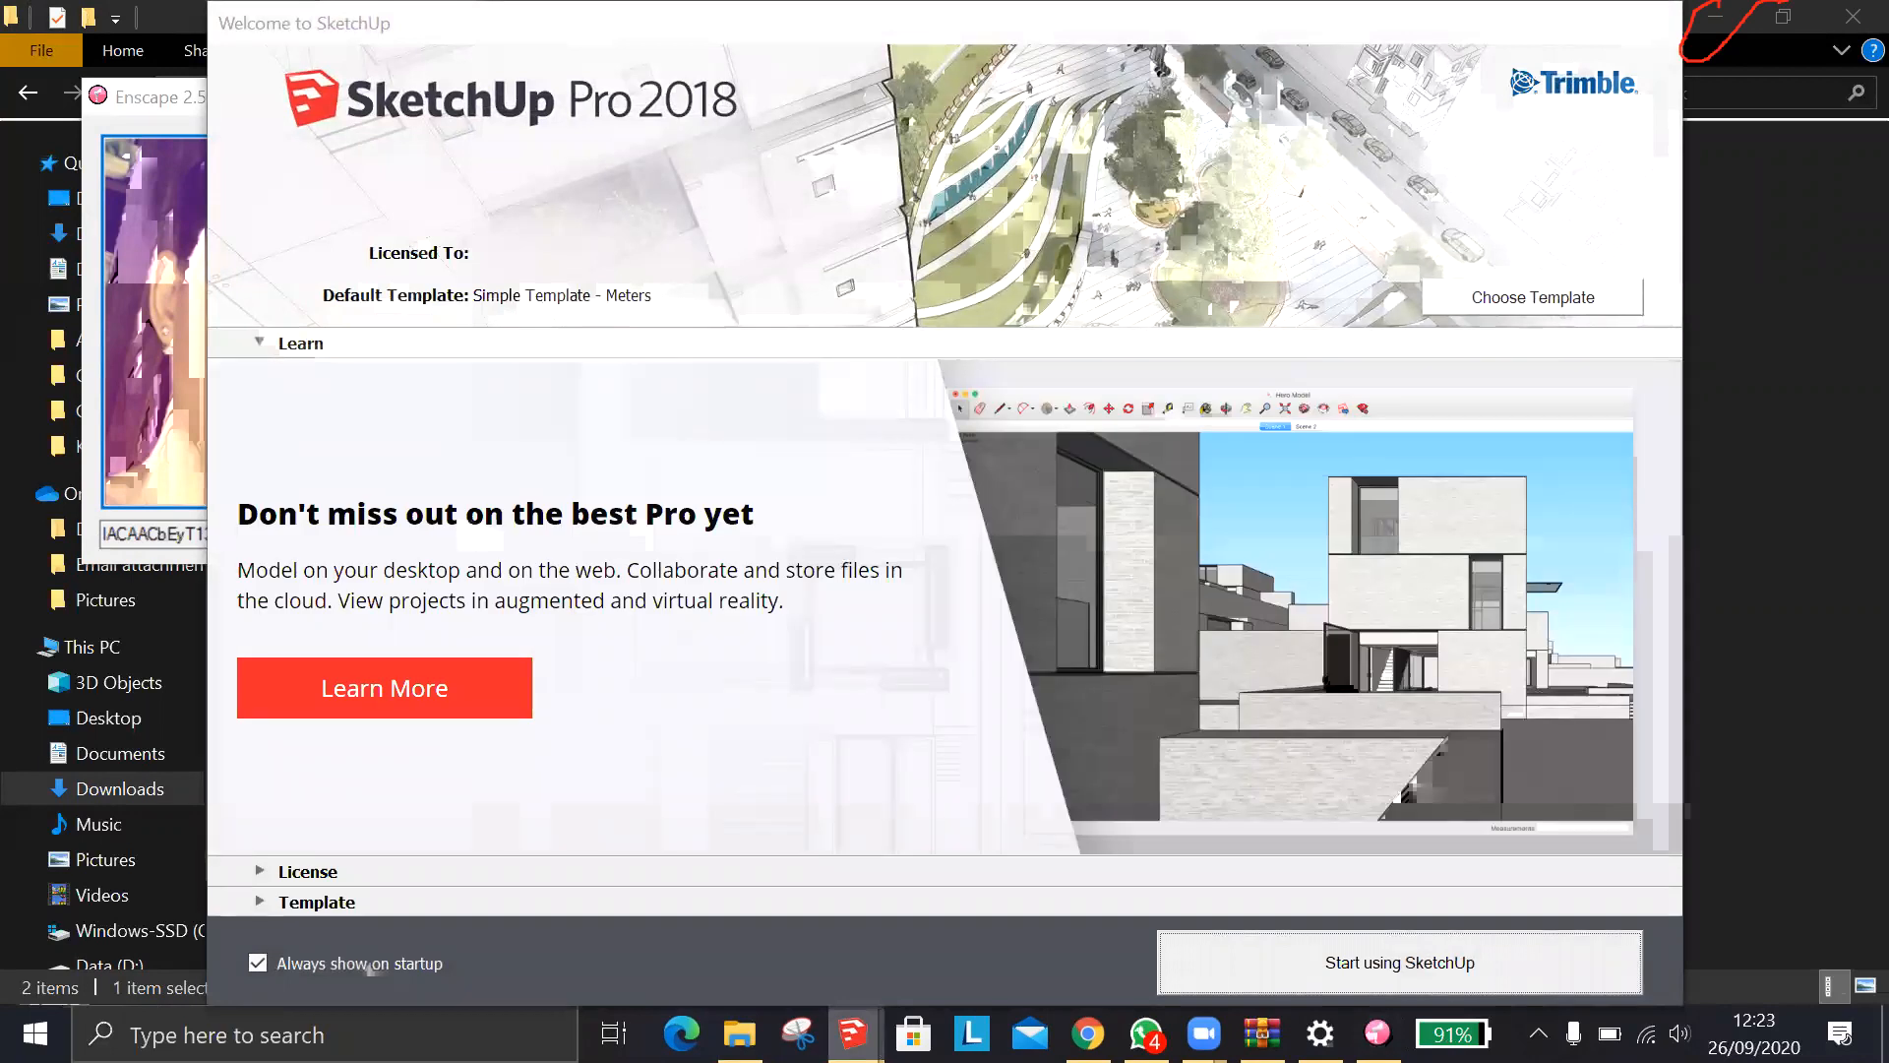
# Start a new SketchUp Pro 2018 model from the welcome window with the Simple Template - Meters default
pyautogui.click(1313, 972)
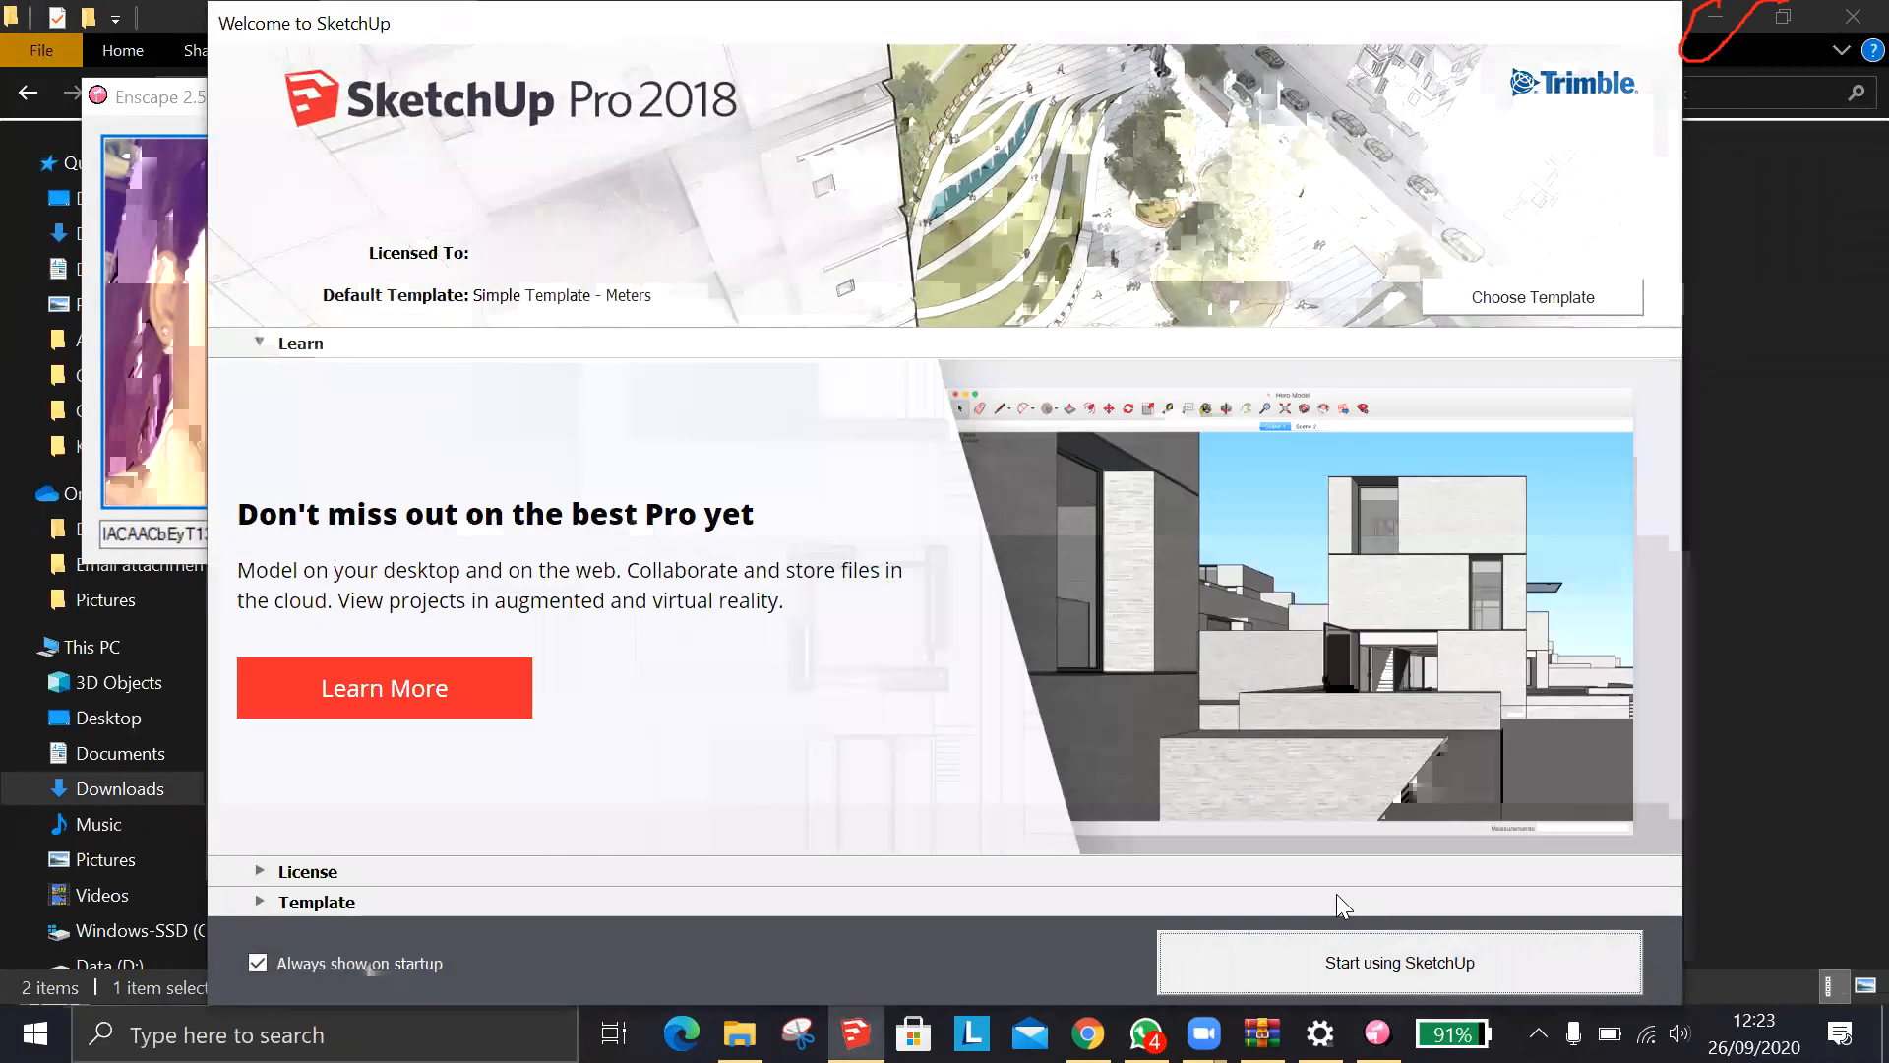
pyautogui.click(1258, 957)
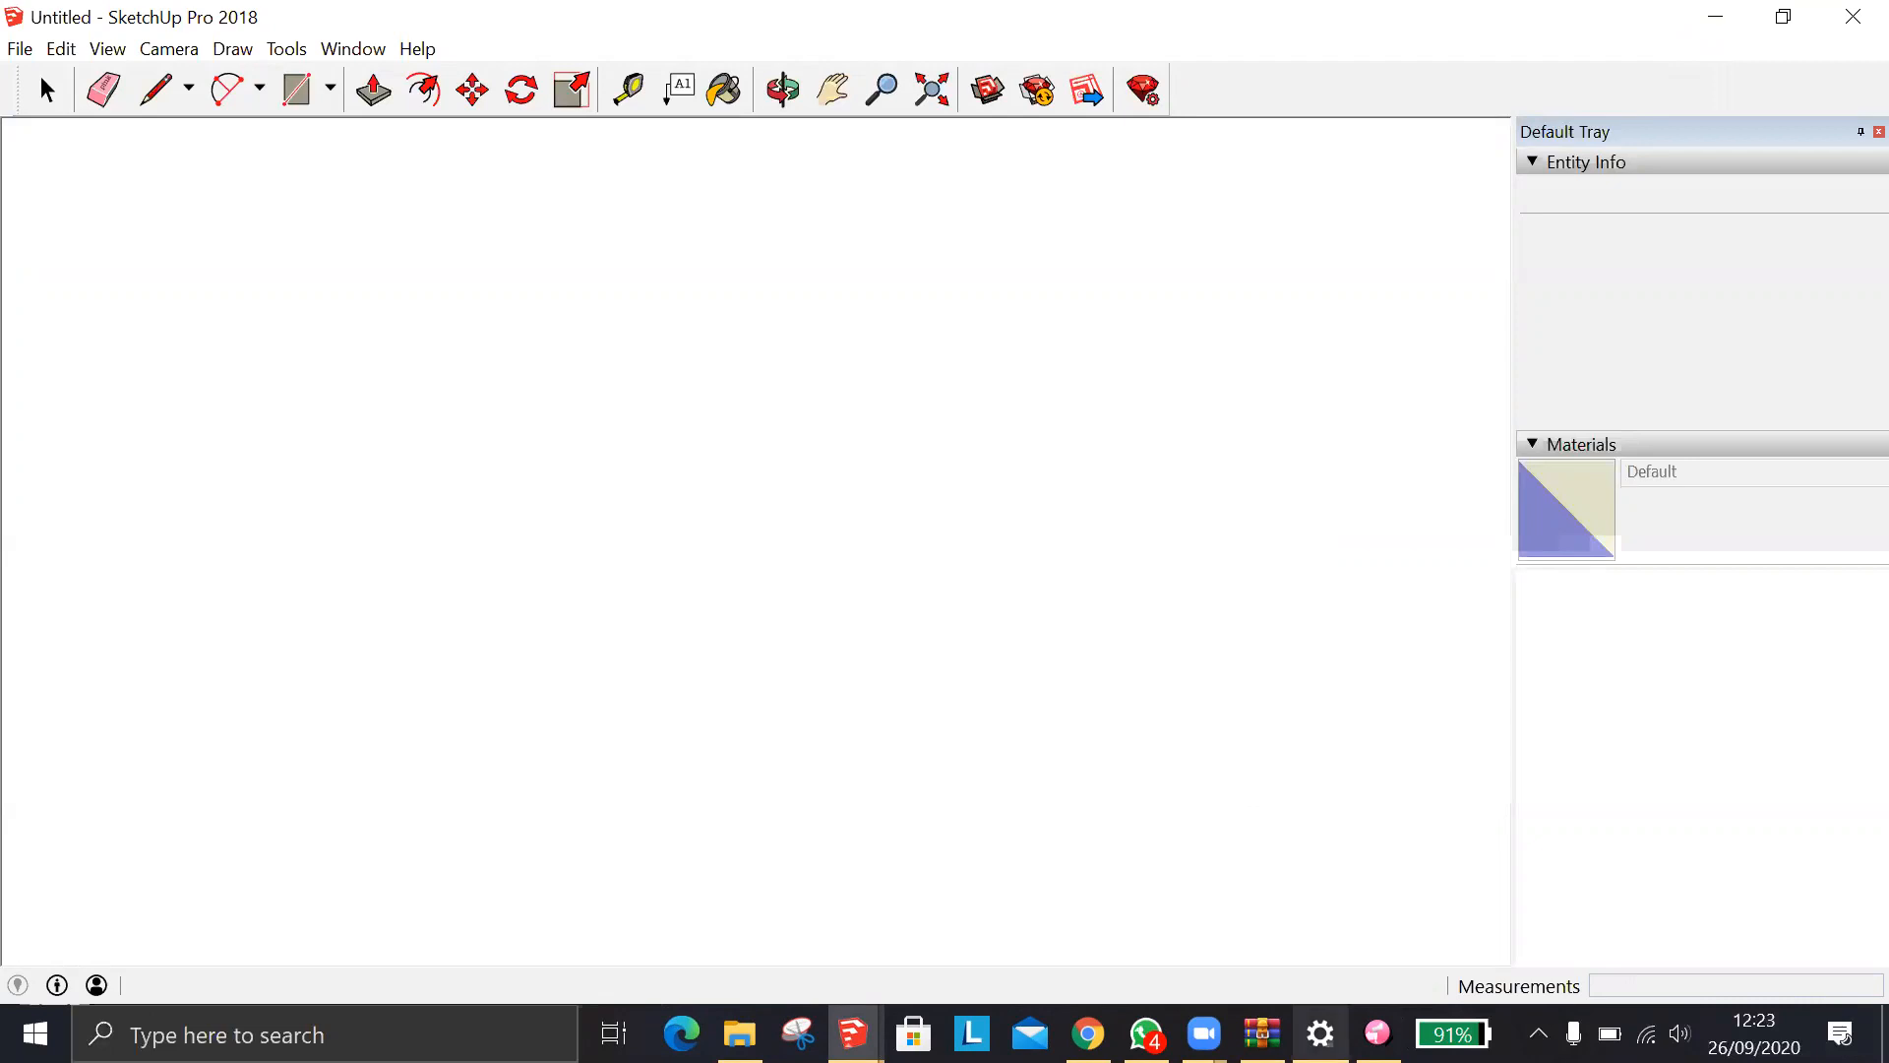
pyautogui.moveTo(1262, 1033)
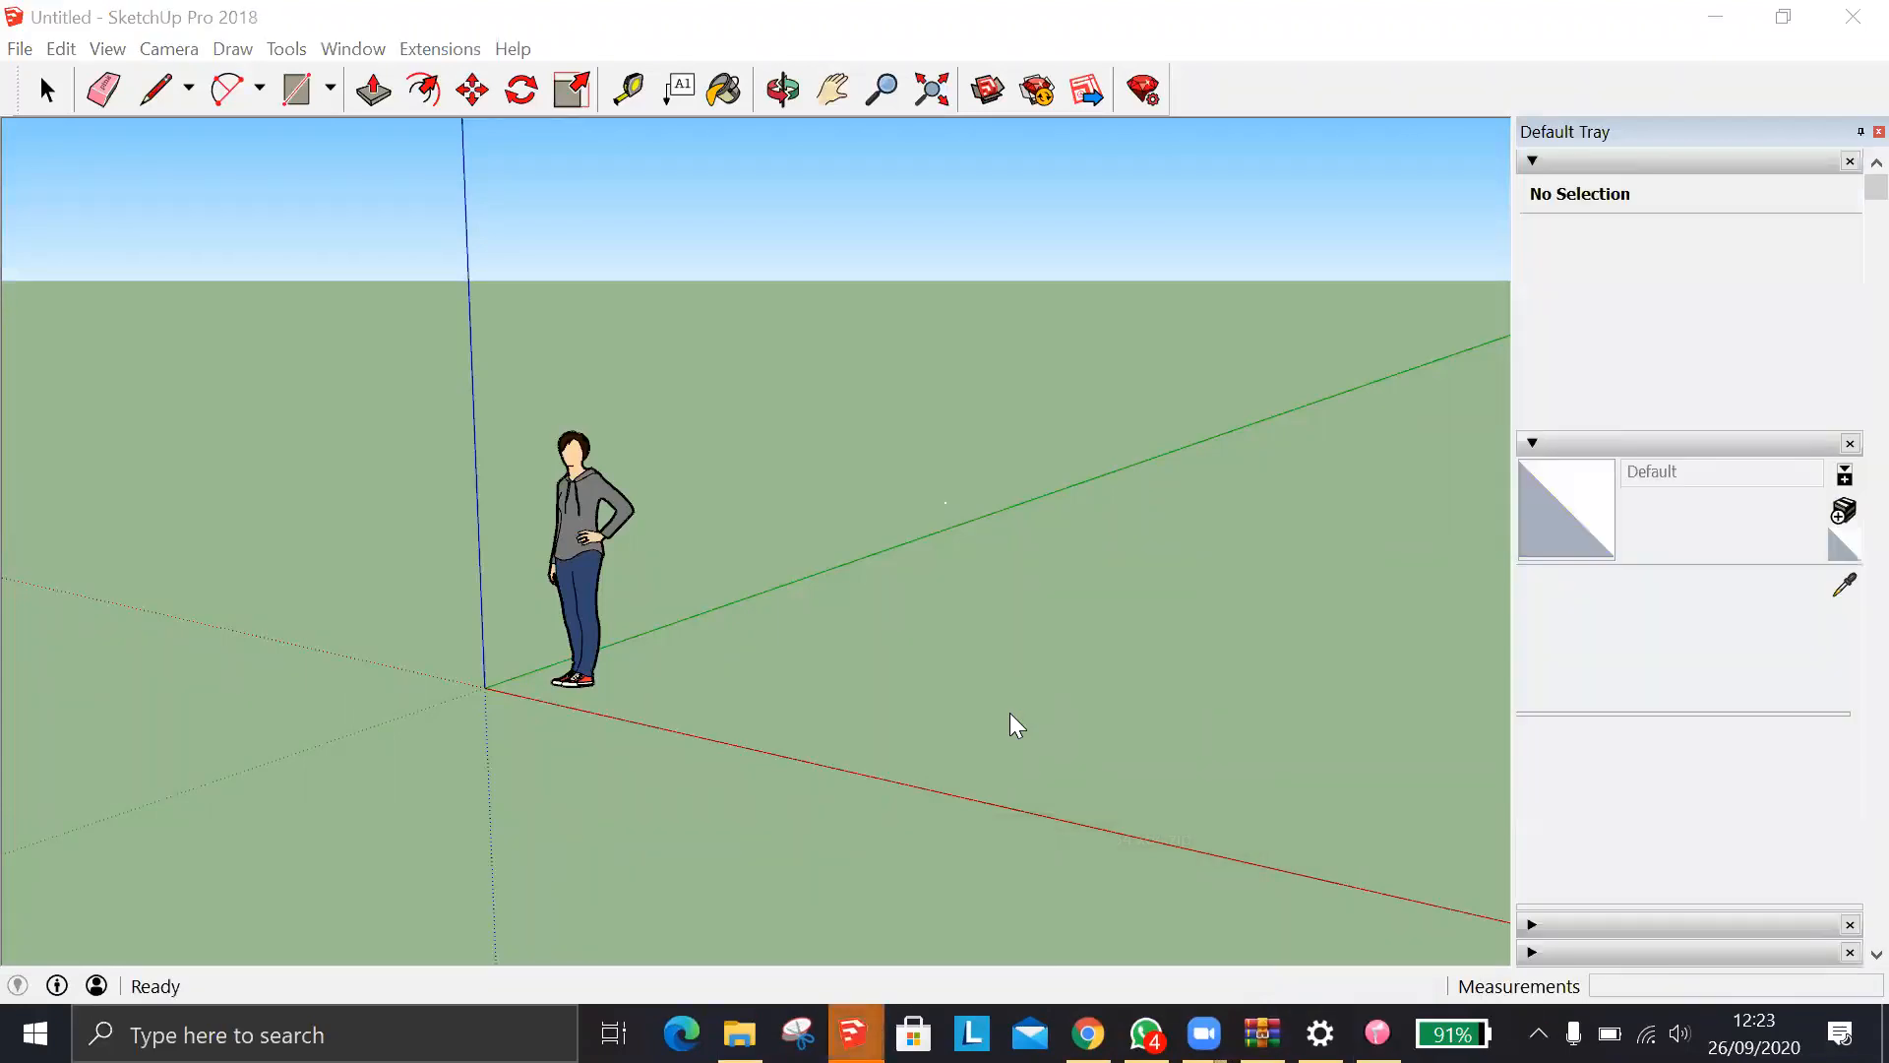
pyautogui.moveTo(854, 1034)
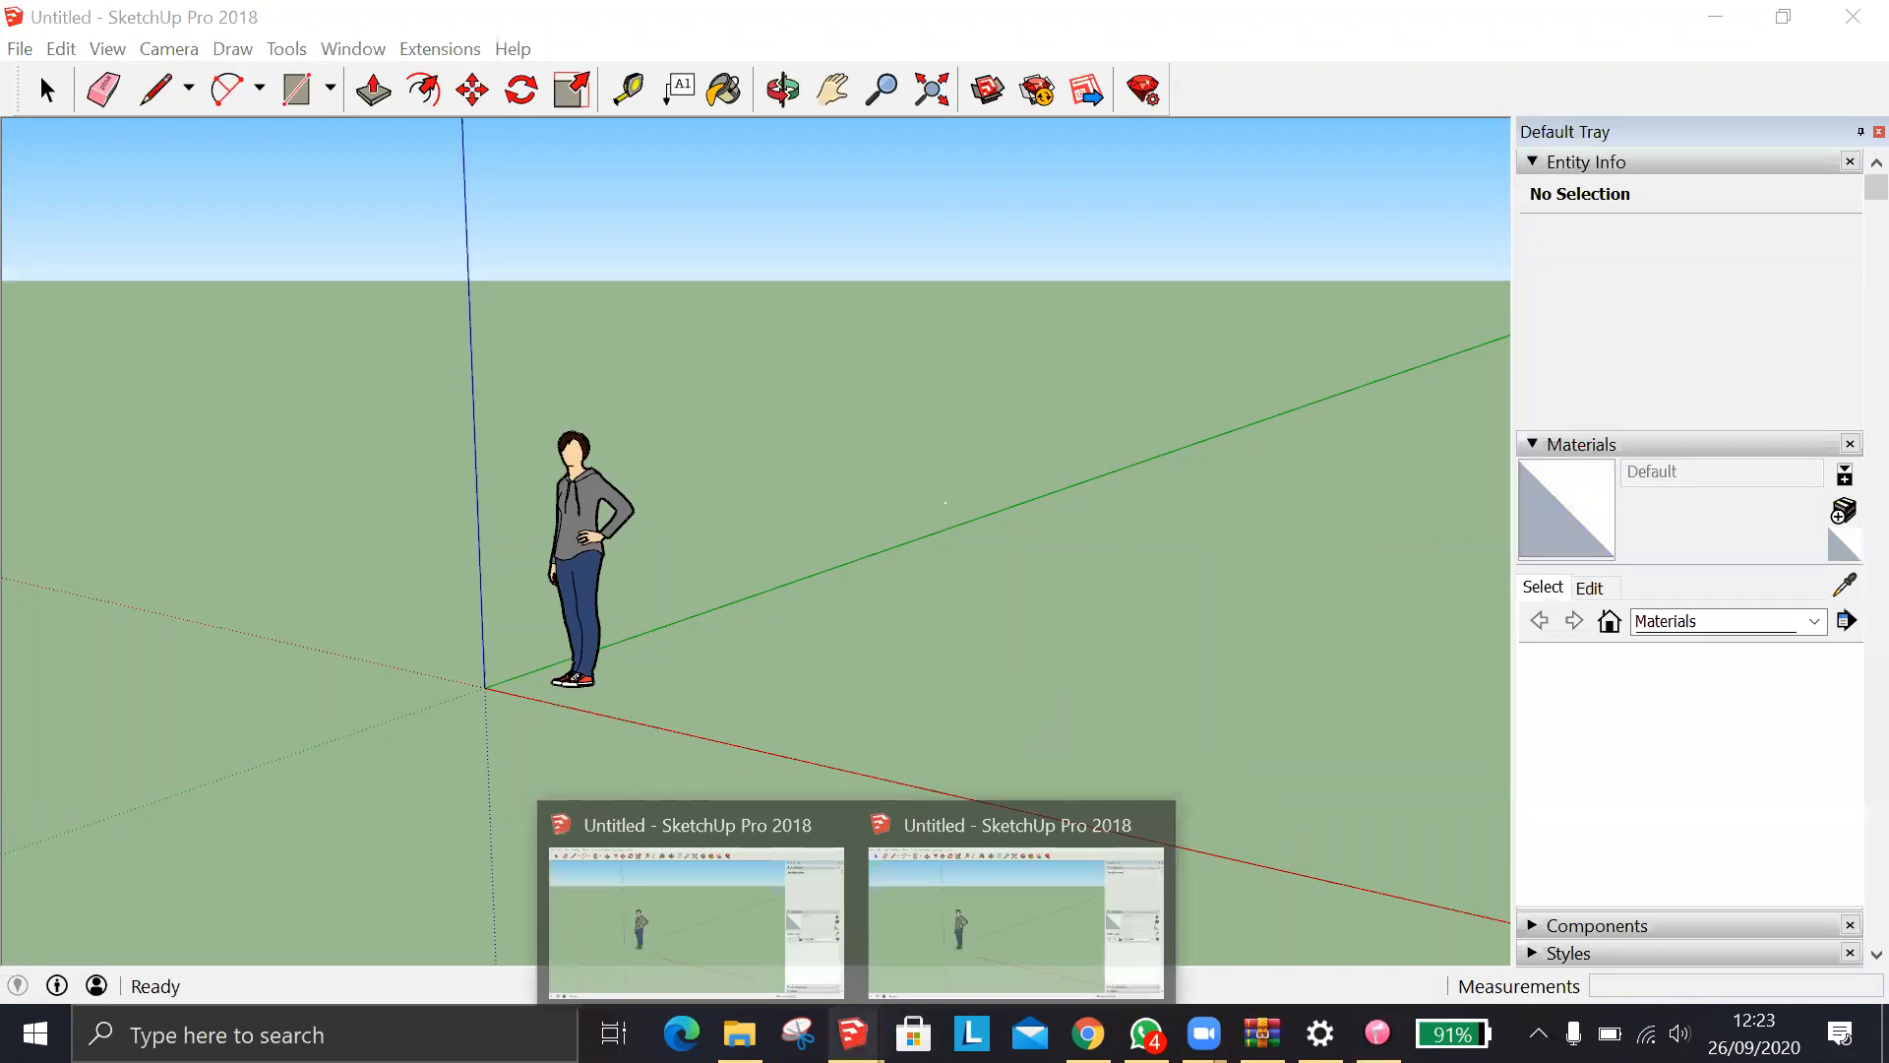
# Close the extra untitled SketchUp window and dismiss the Enscape getting-started screen
pyautogui.click(440, 49)
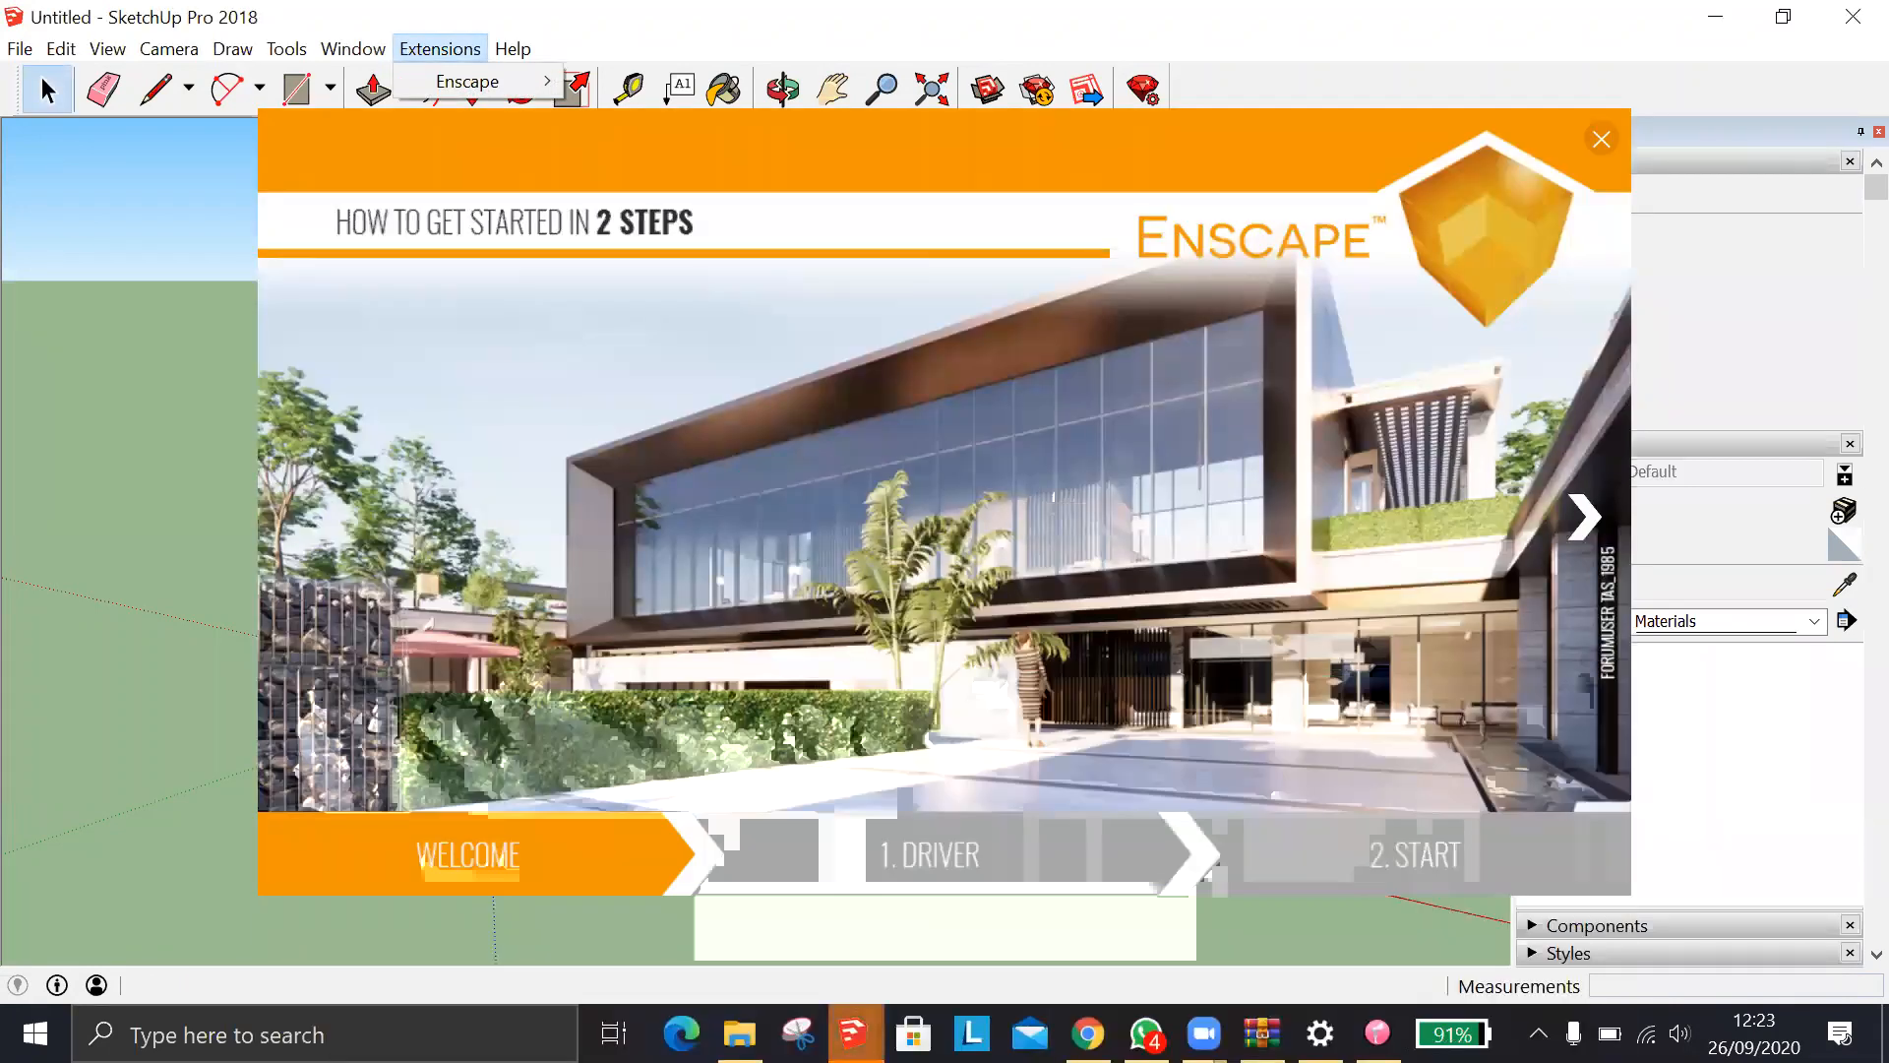
pyautogui.moveTo(854, 1033)
pyautogui.click(837, 822)
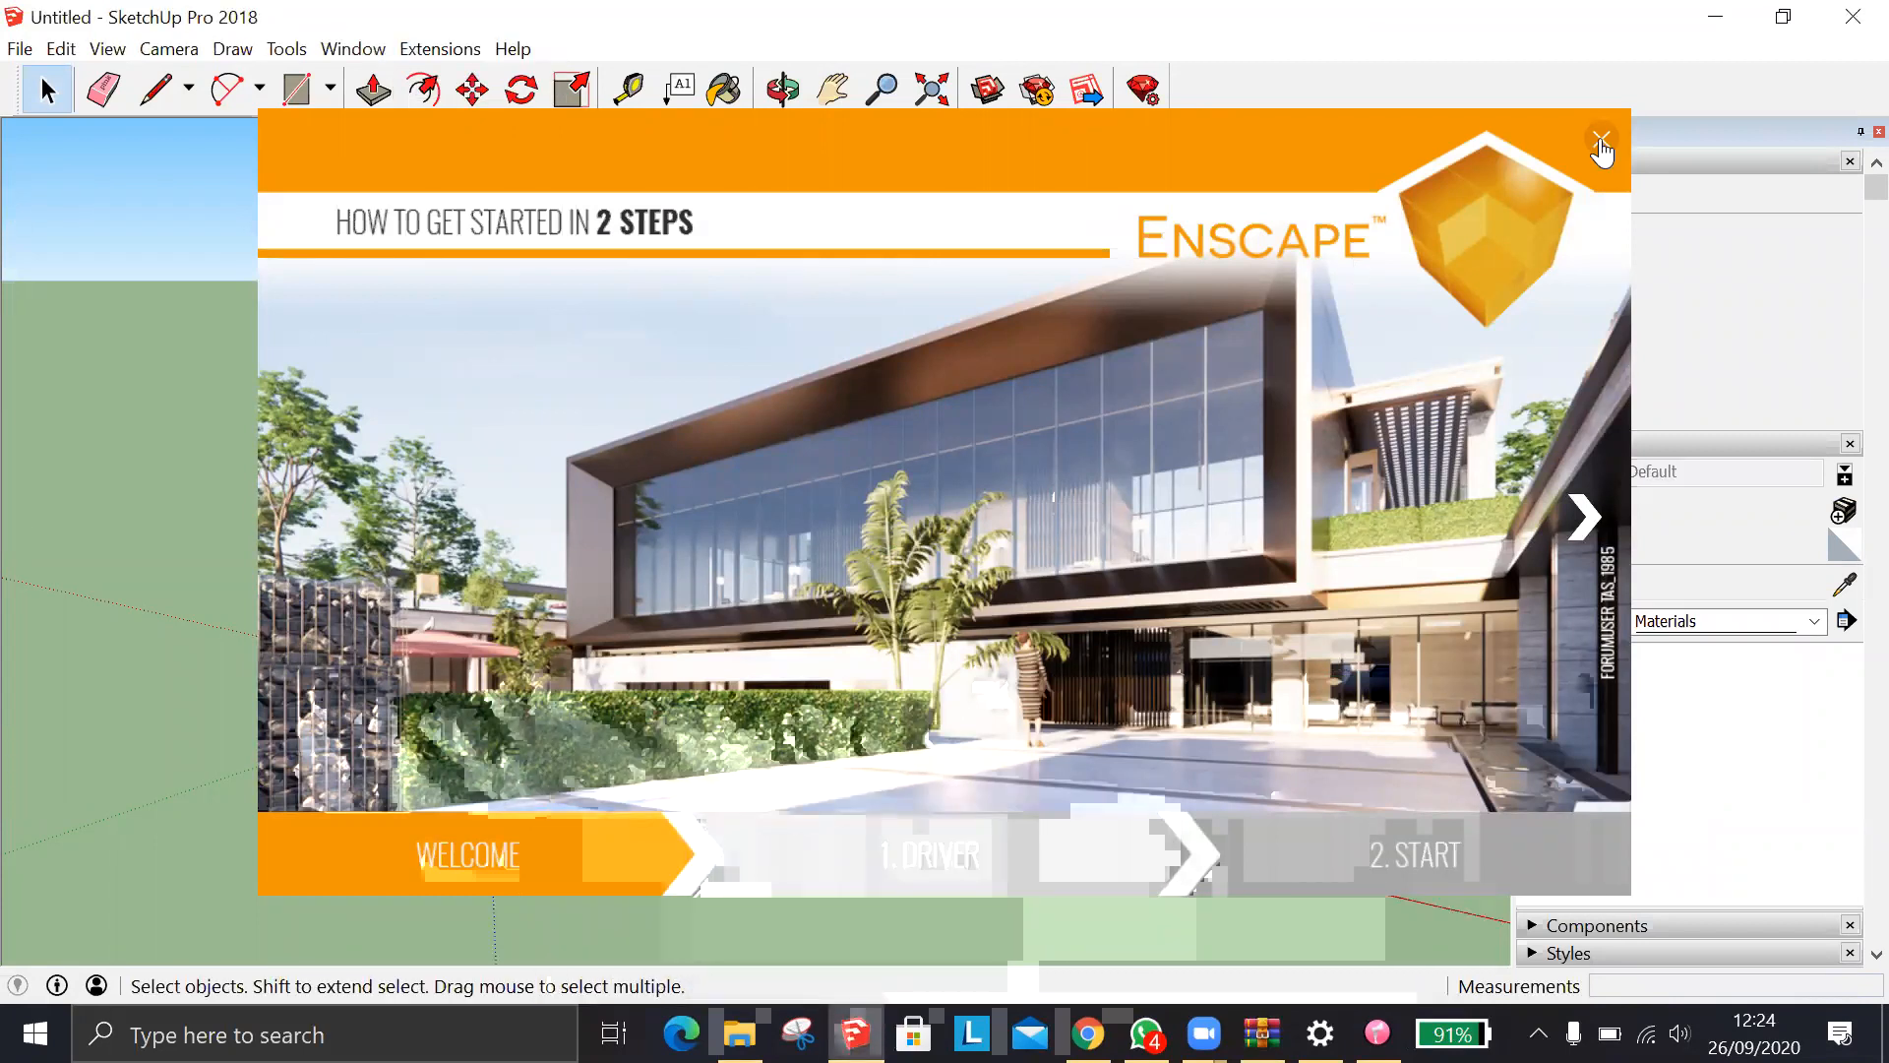
pyautogui.click(1601, 139)
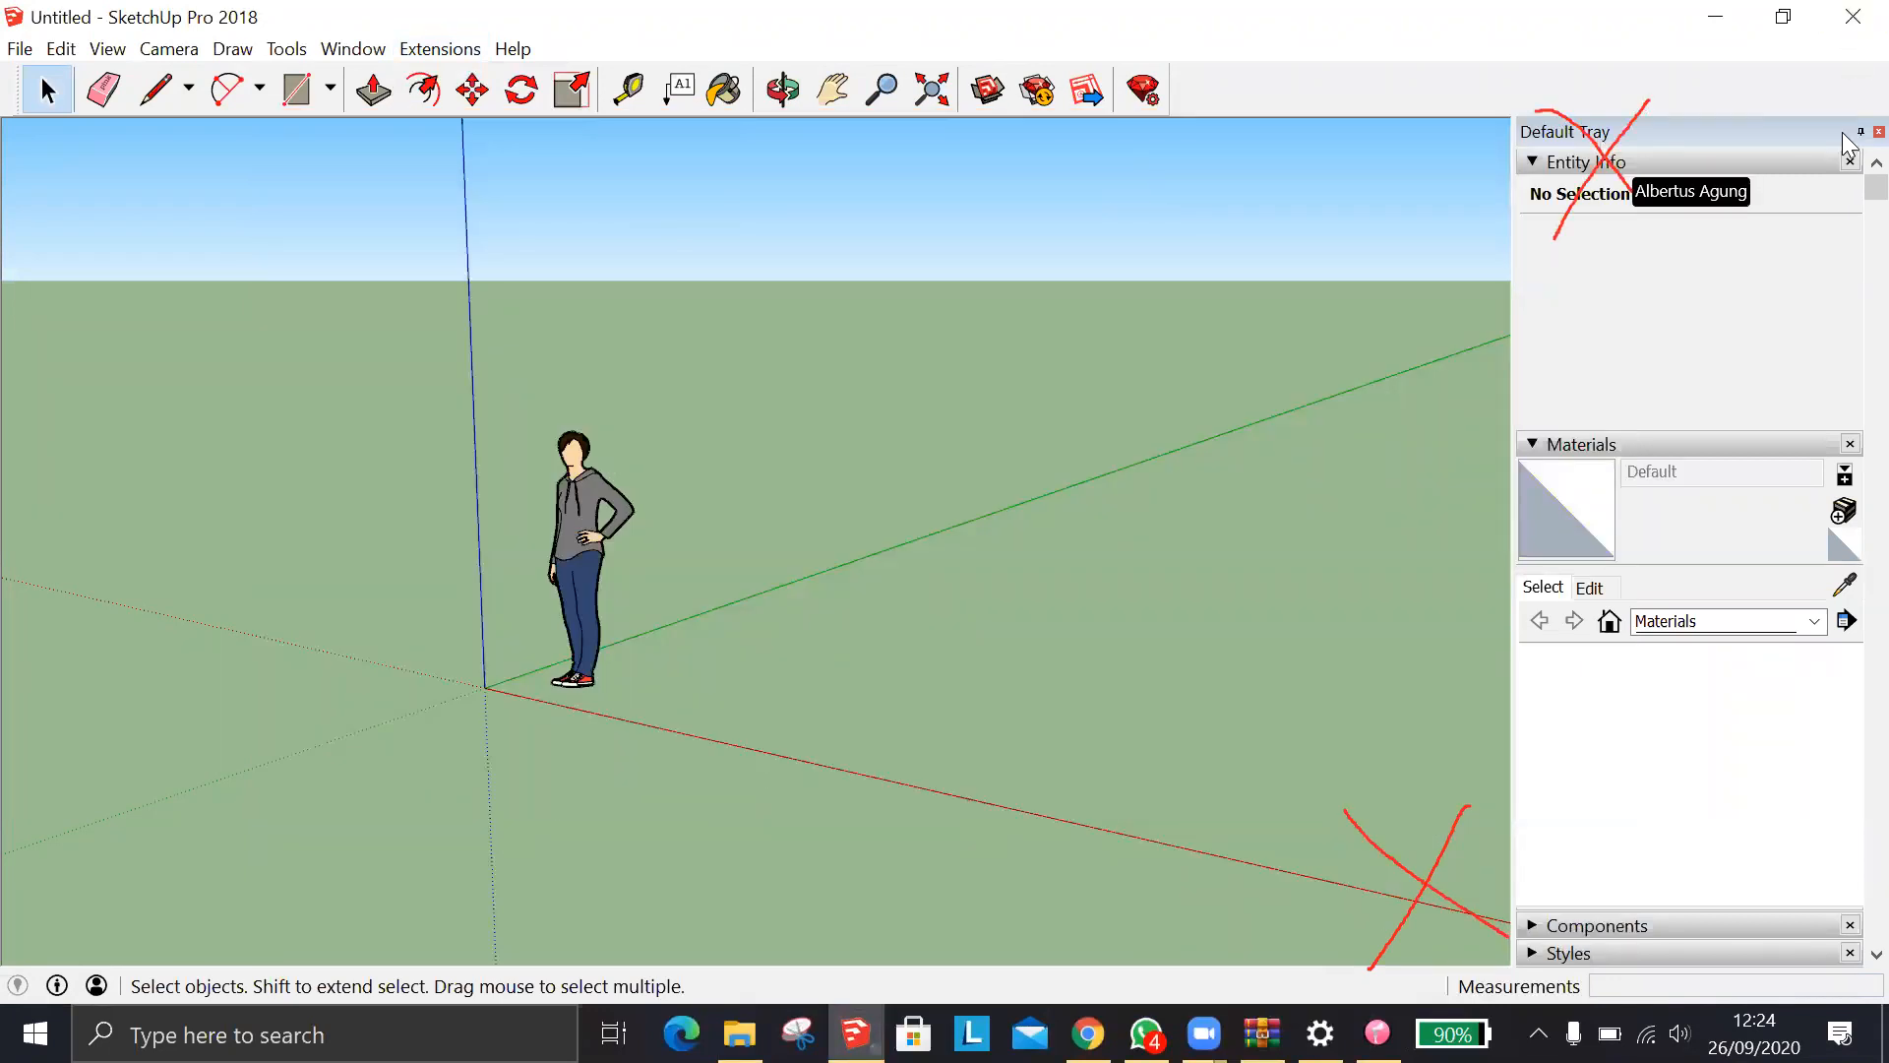
# Start Enscape from SketchUp, paste the copied licence key into the Enscape License dialog, and apply it
pyautogui.click(439, 48)
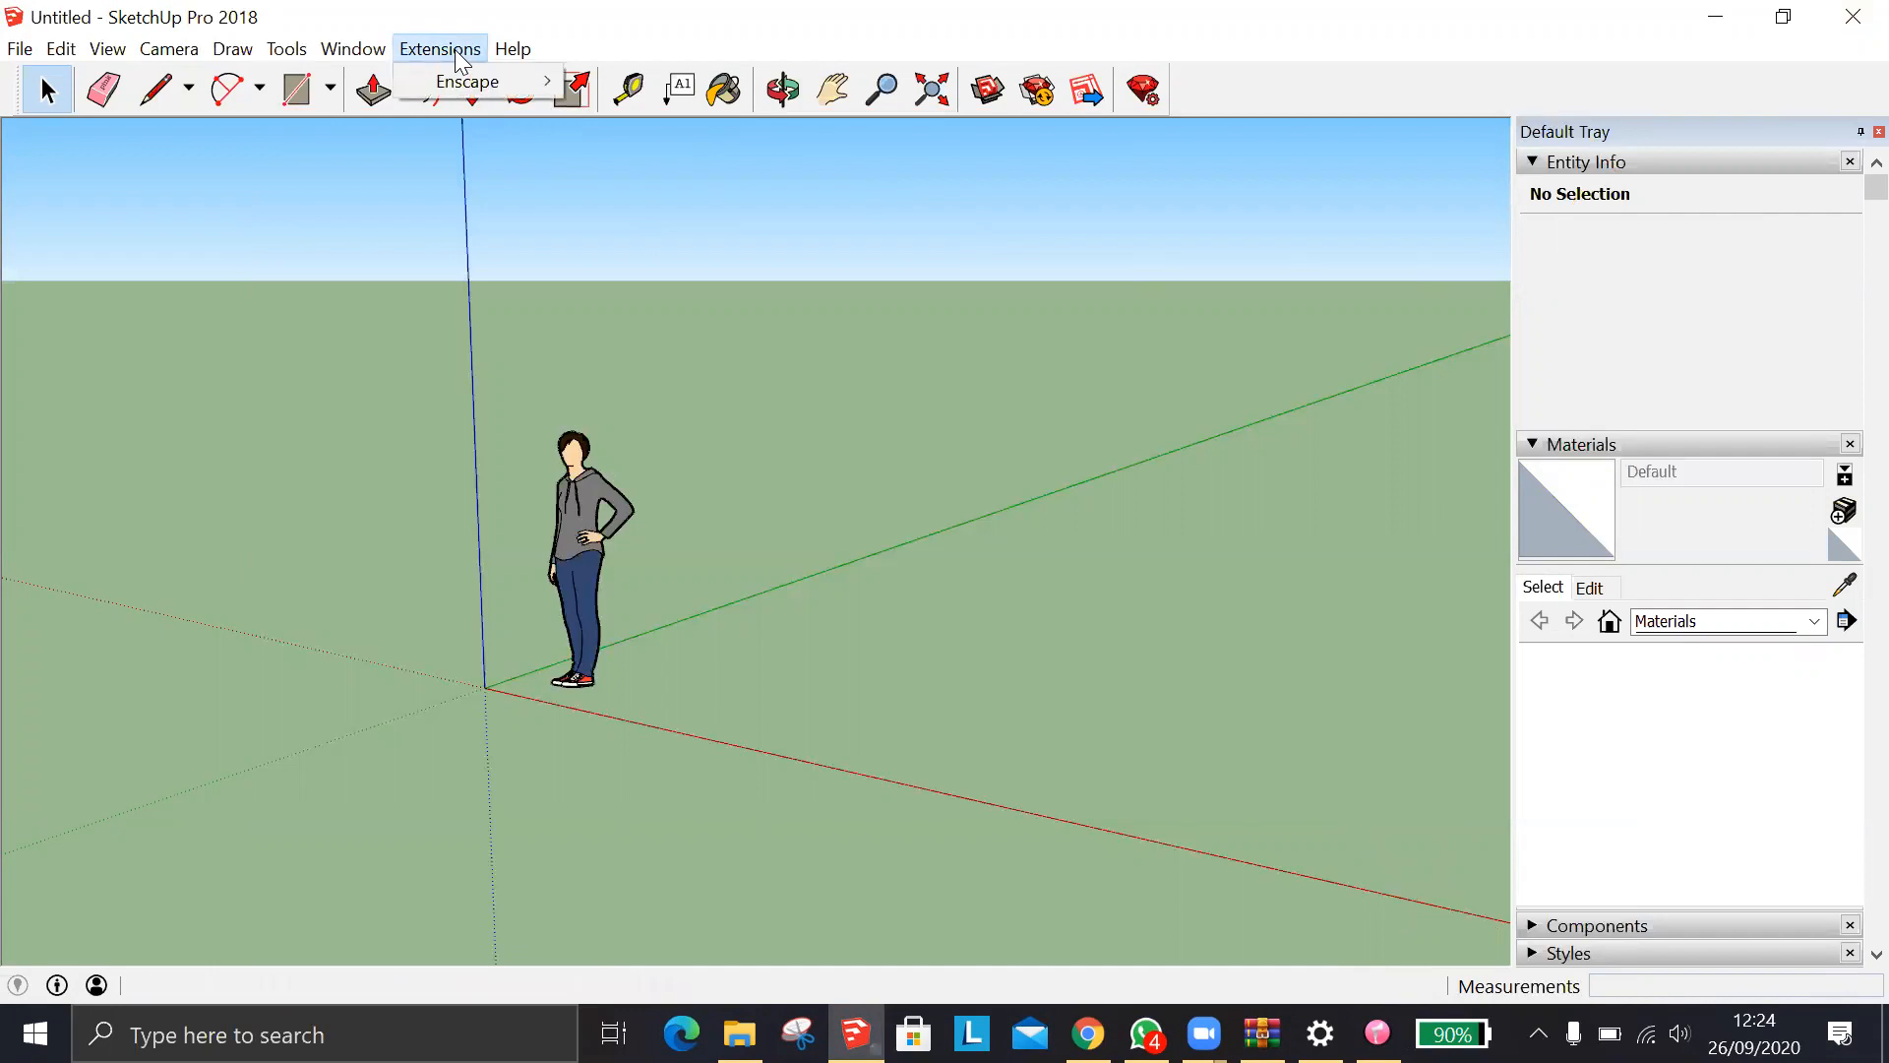
pyautogui.moveTo(459, 82)
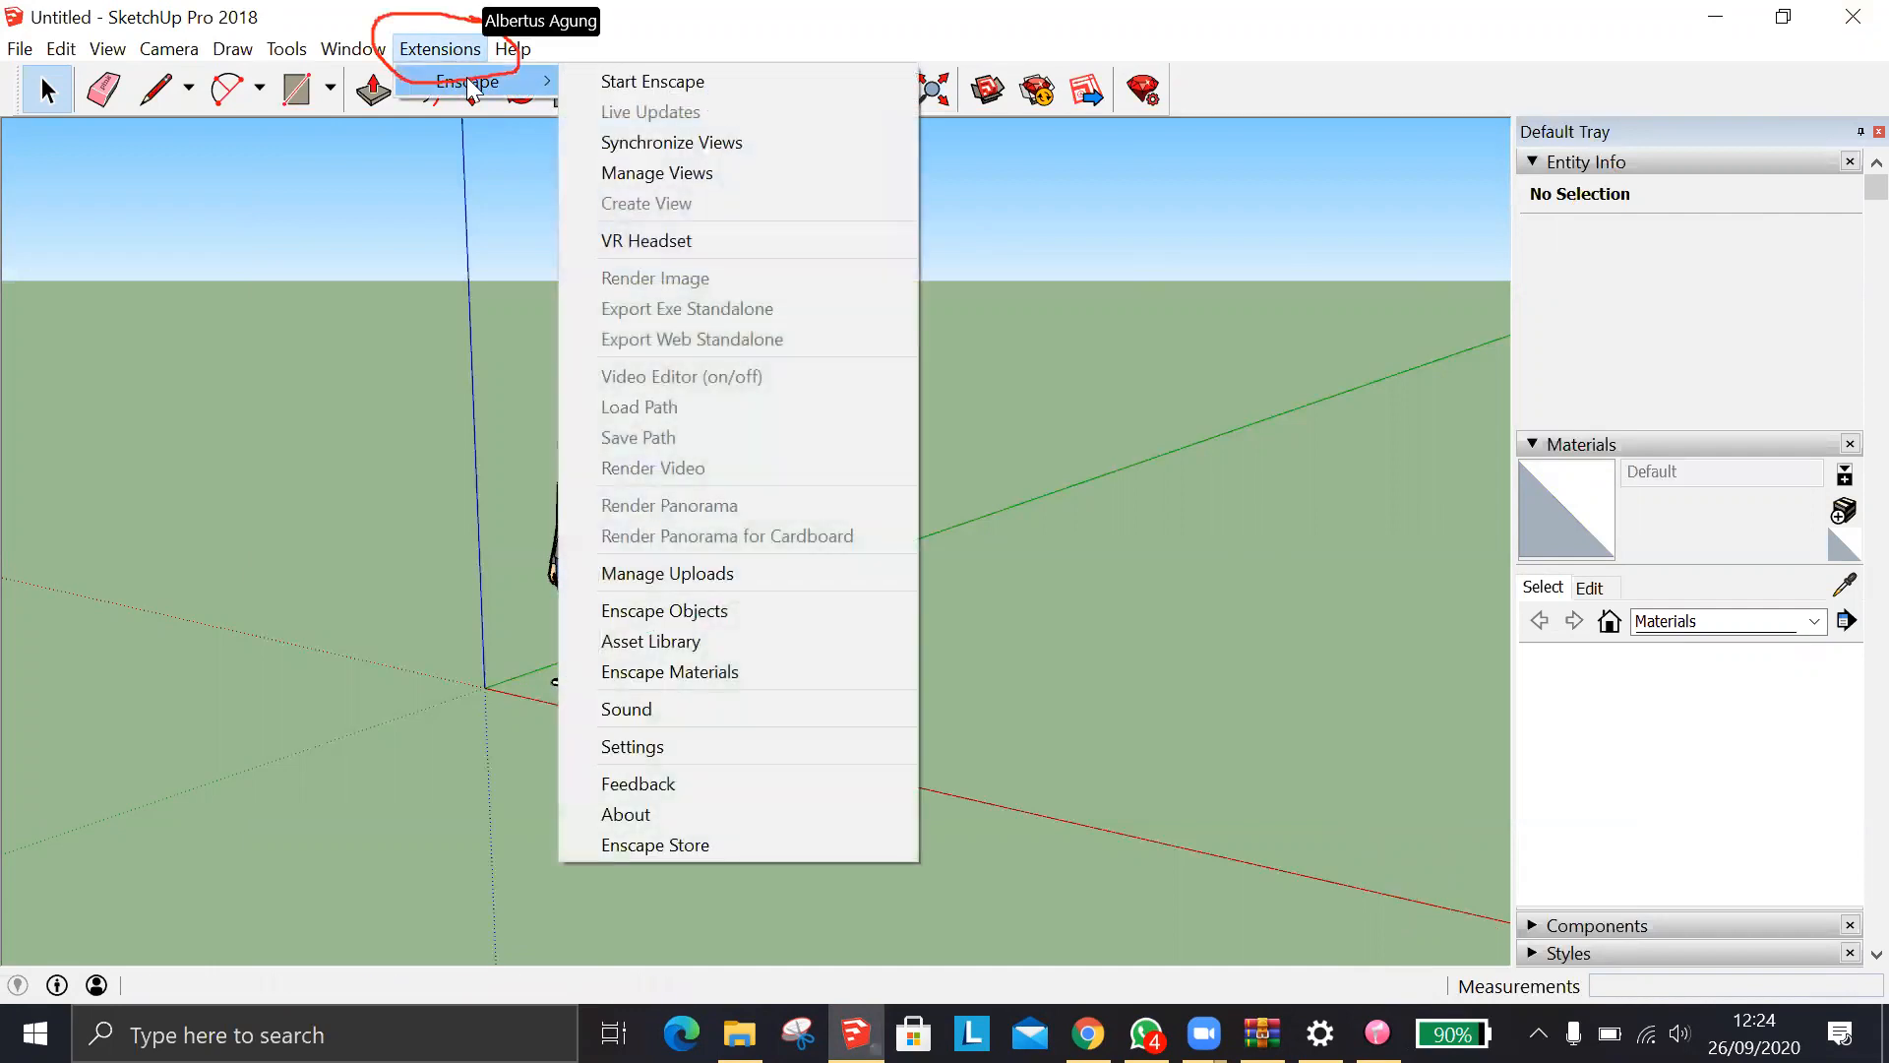
pyautogui.click(645, 83)
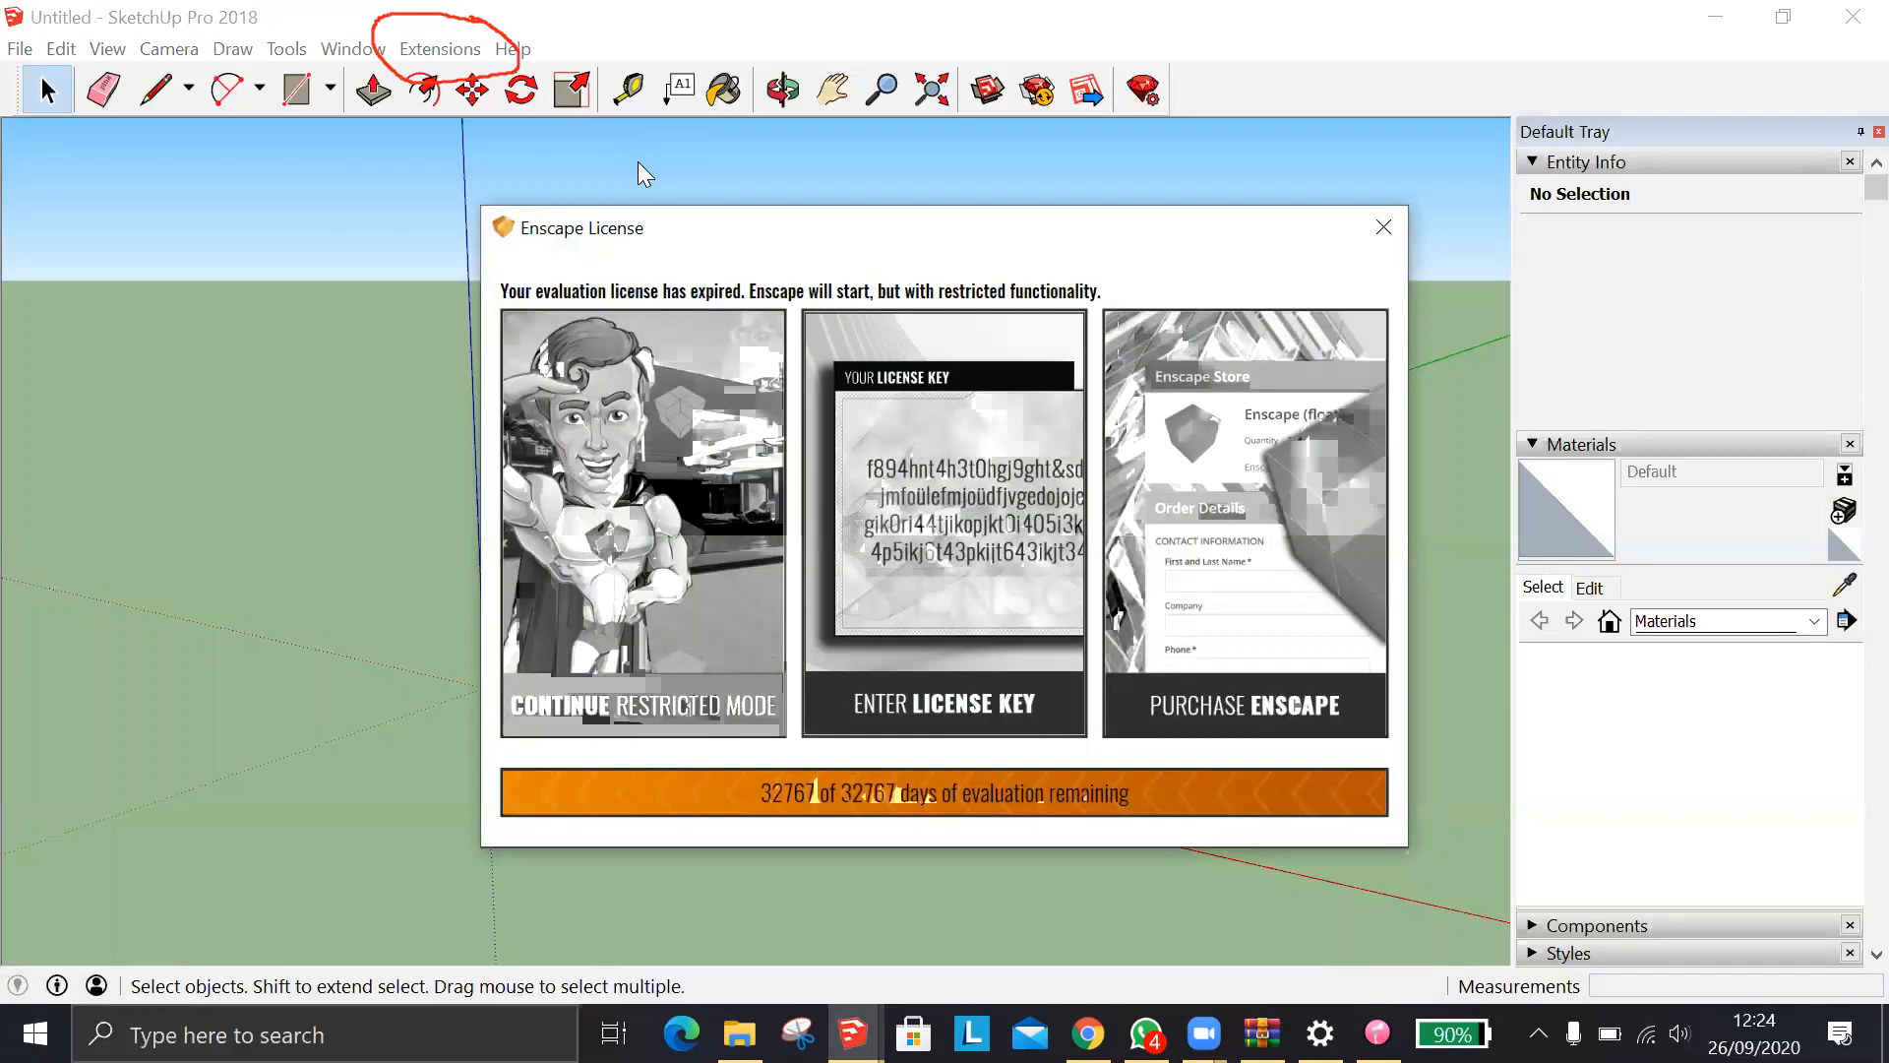
pyautogui.click(986, 616)
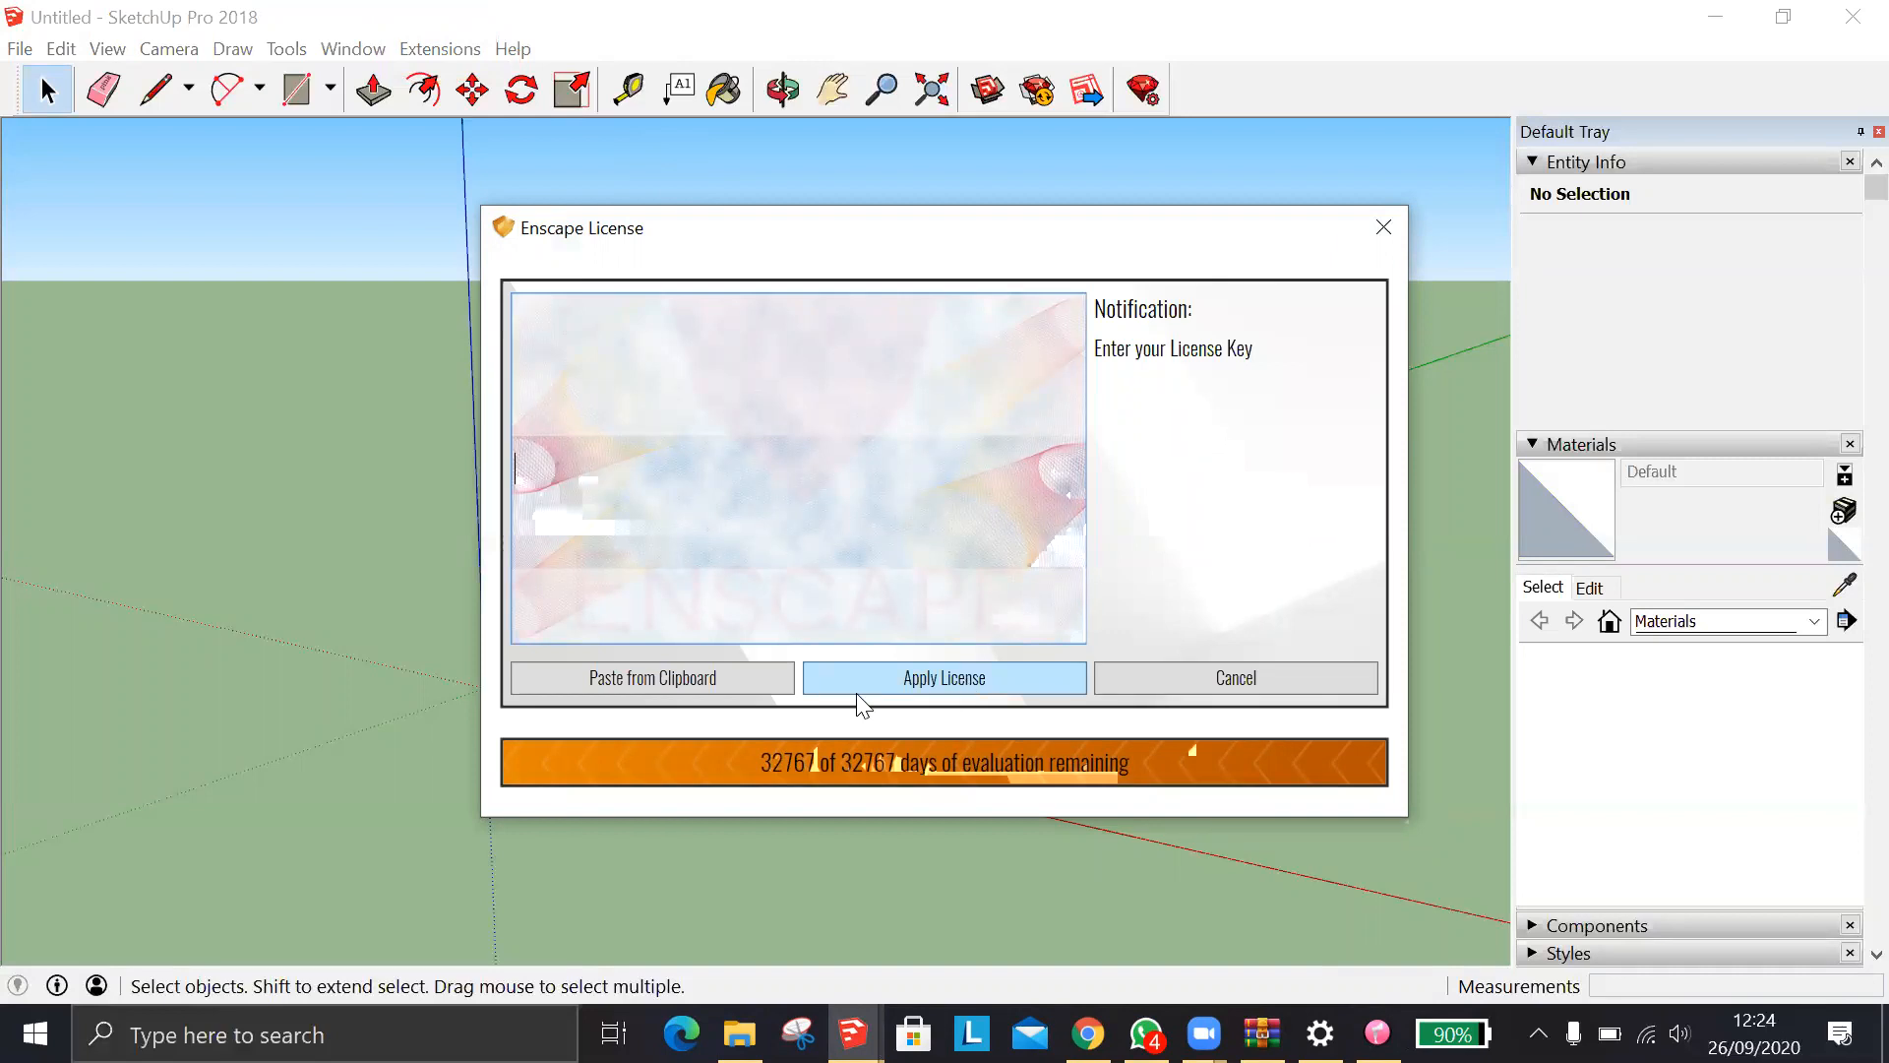
pyautogui.click(740, 677)
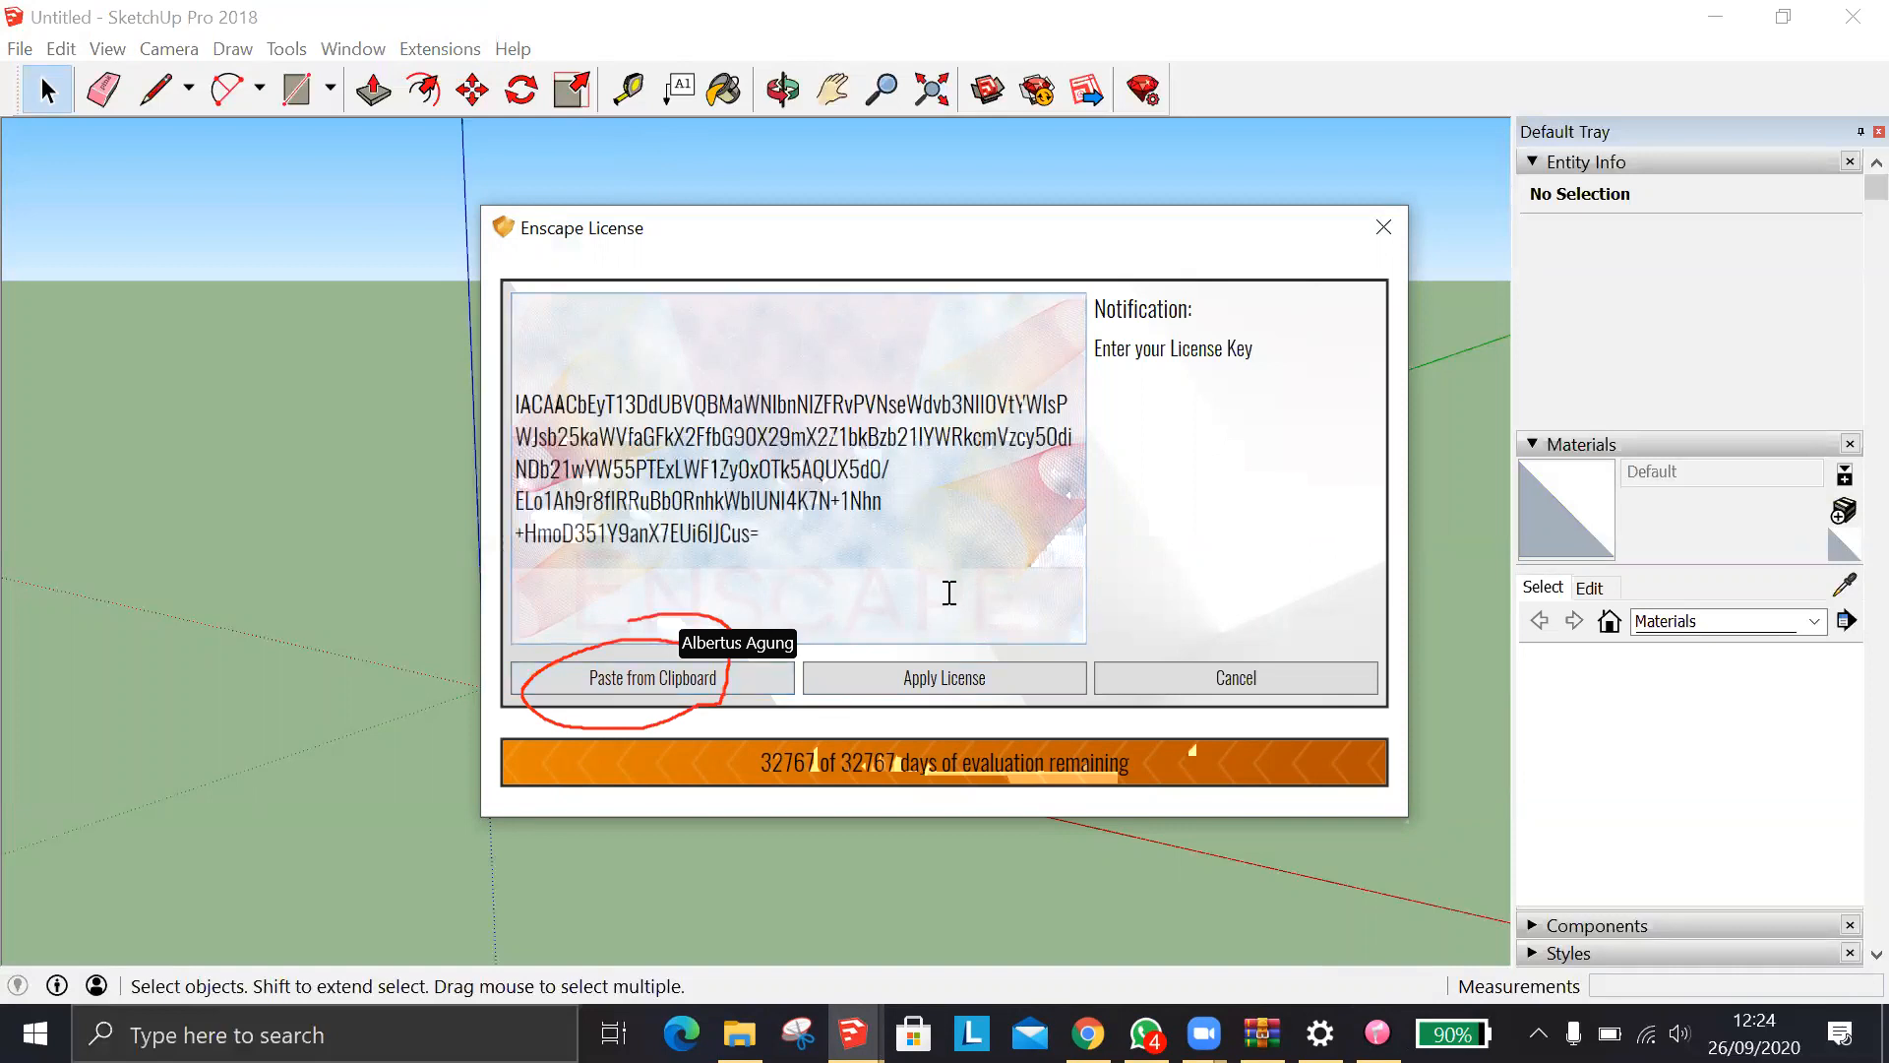
pyautogui.click(932, 681)
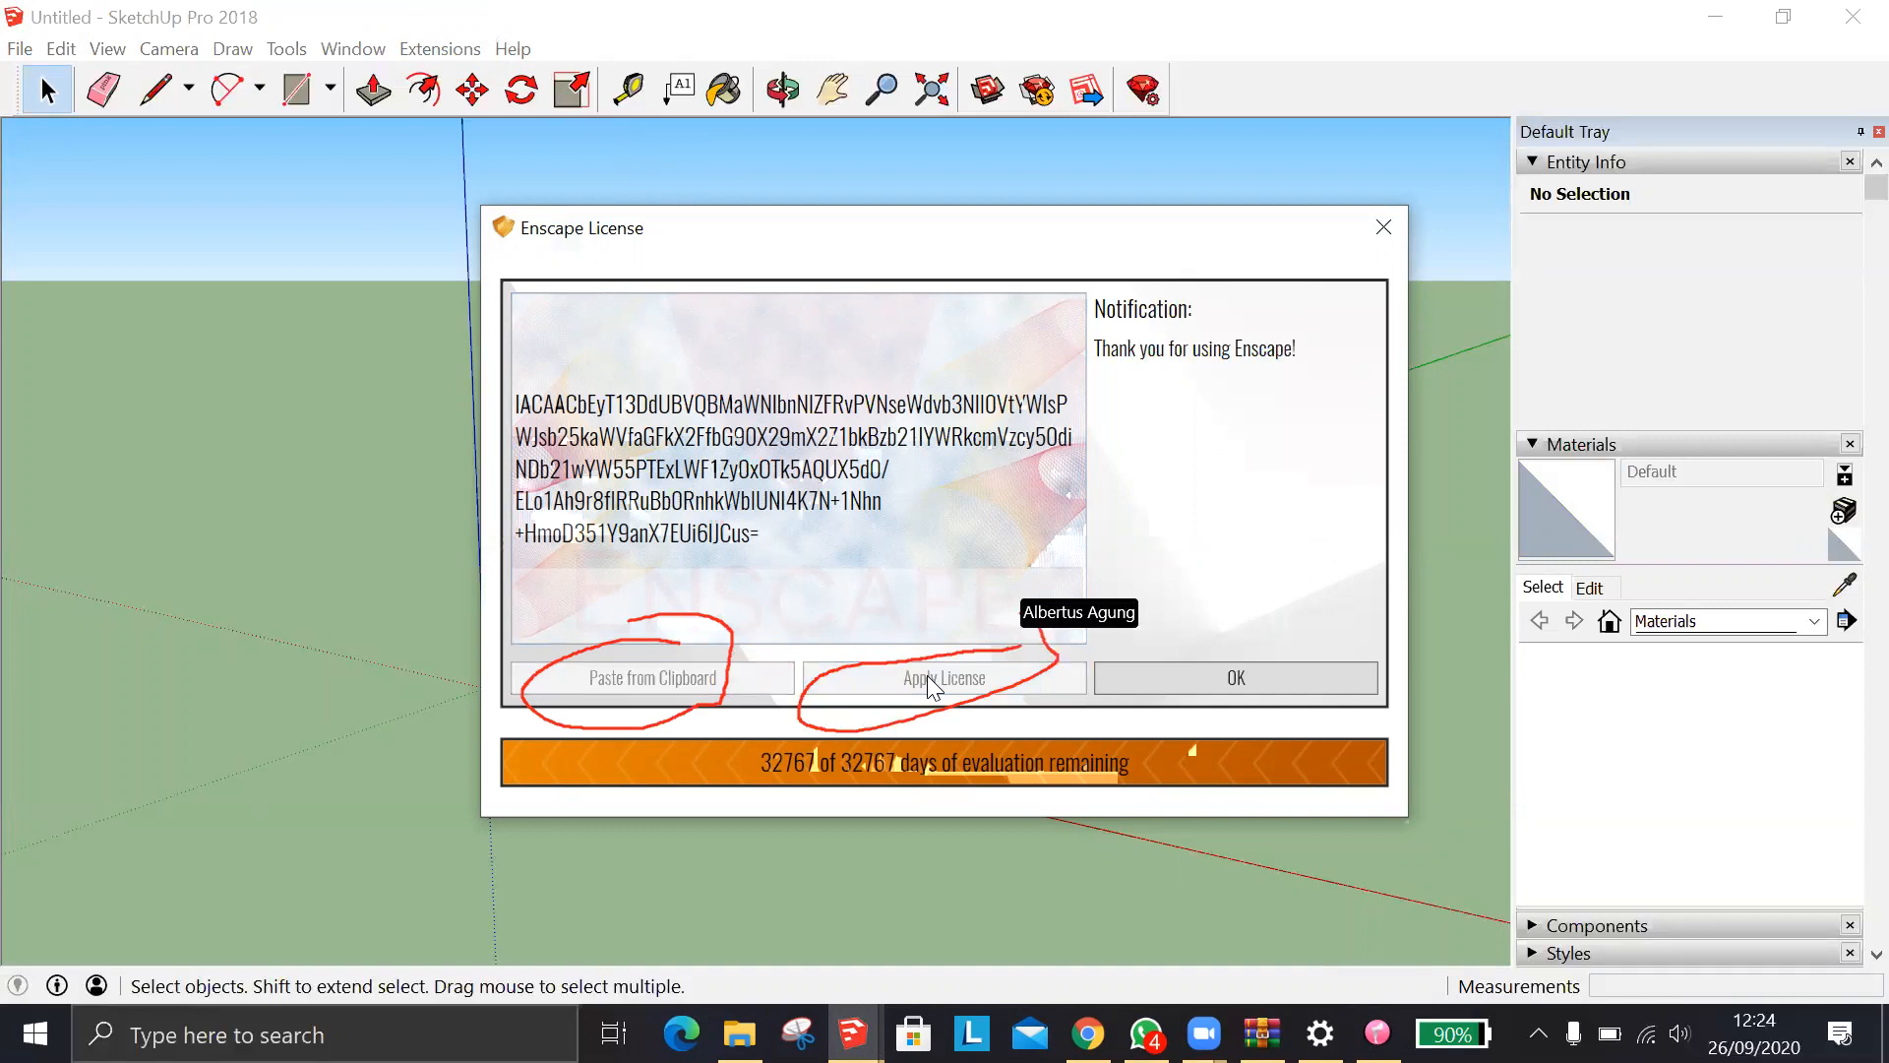
pyautogui.click(1178, 675)
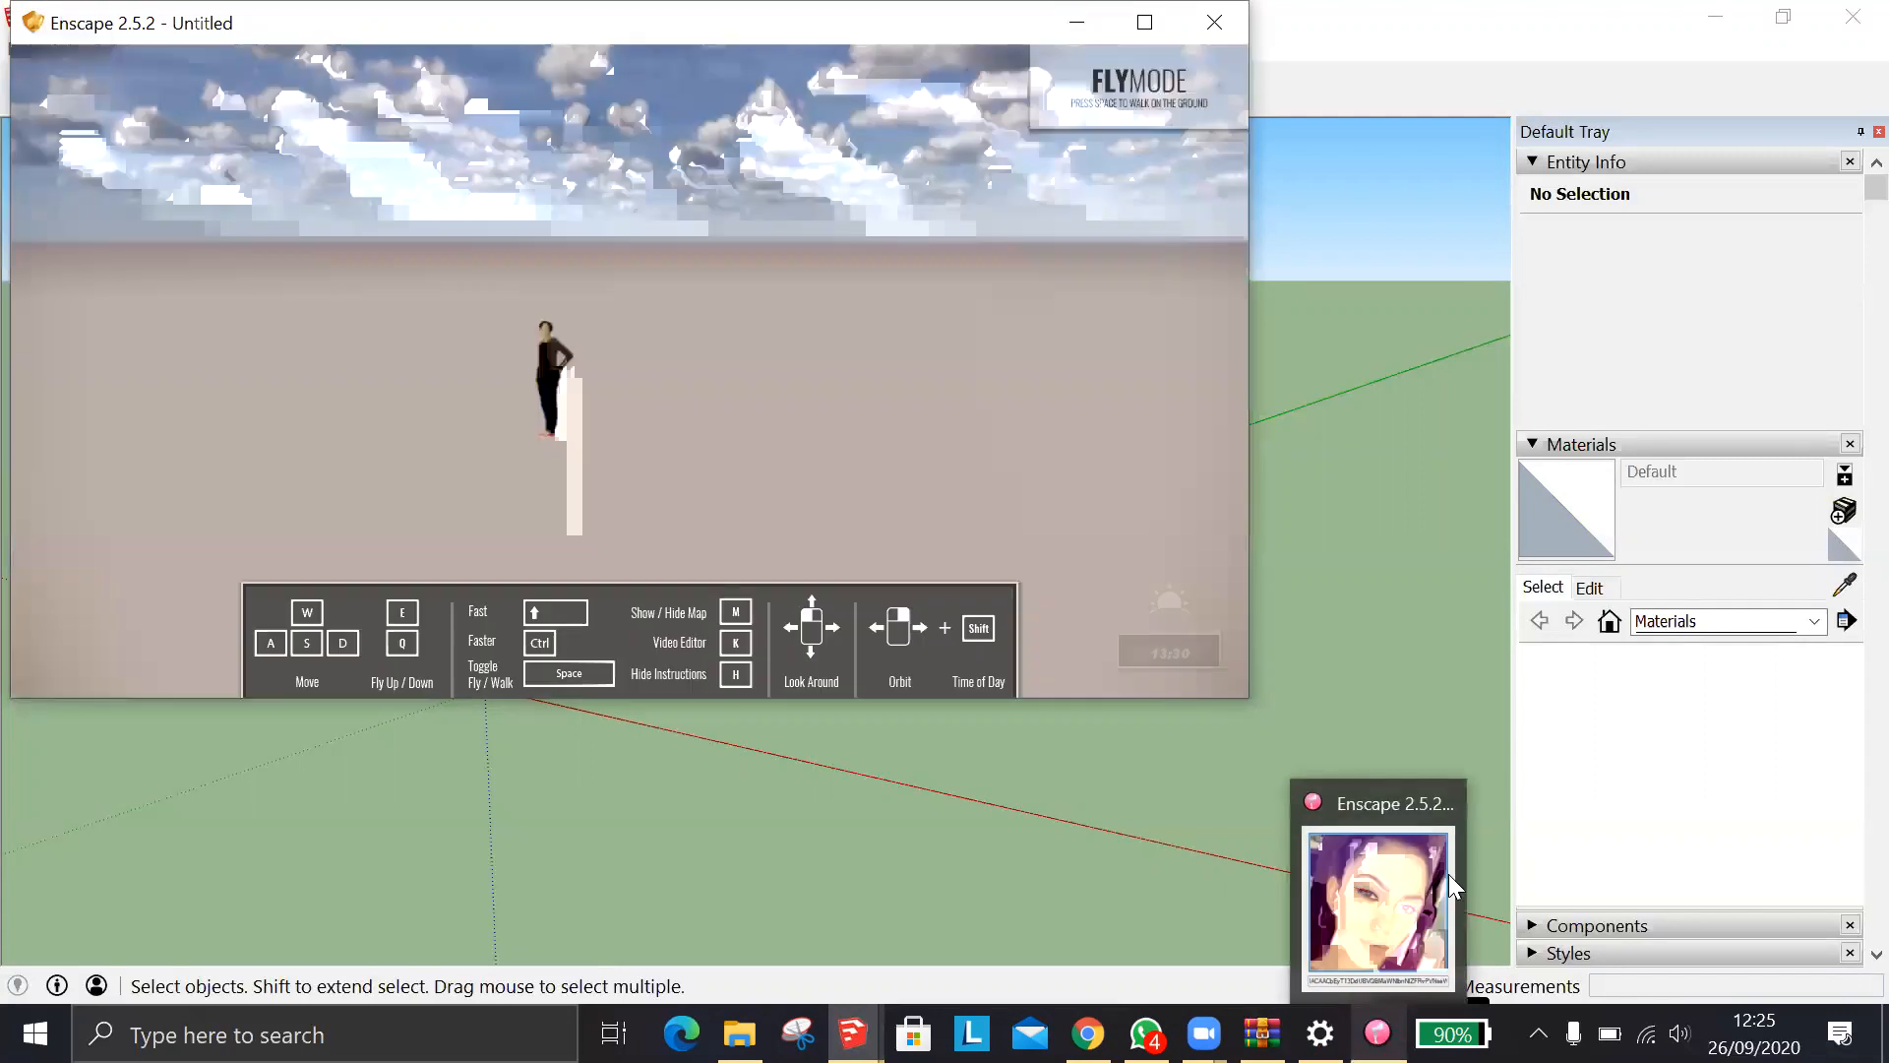
# Close the key generator and Windows Settings, and move the Enscape render window towards the middle of the SketchUp model area
pyautogui.click(1450, 817)
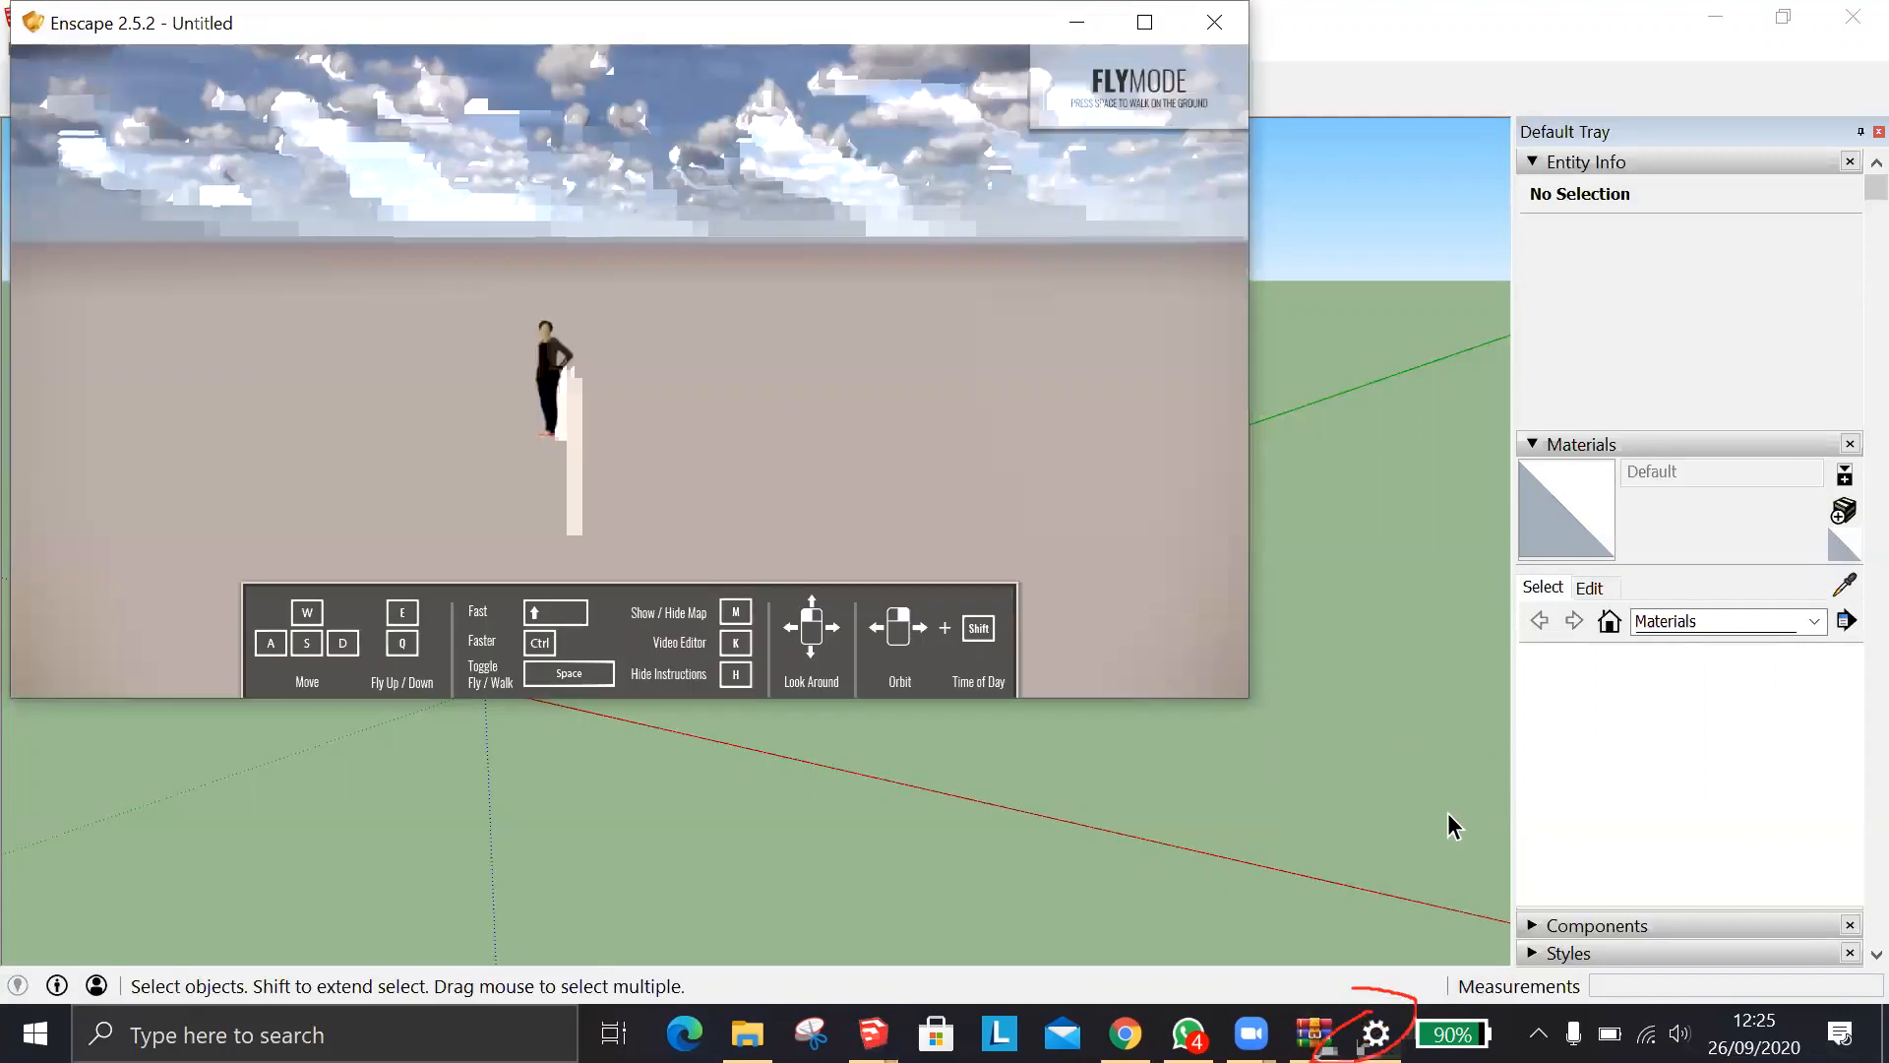
pyautogui.moveTo(1376, 1033)
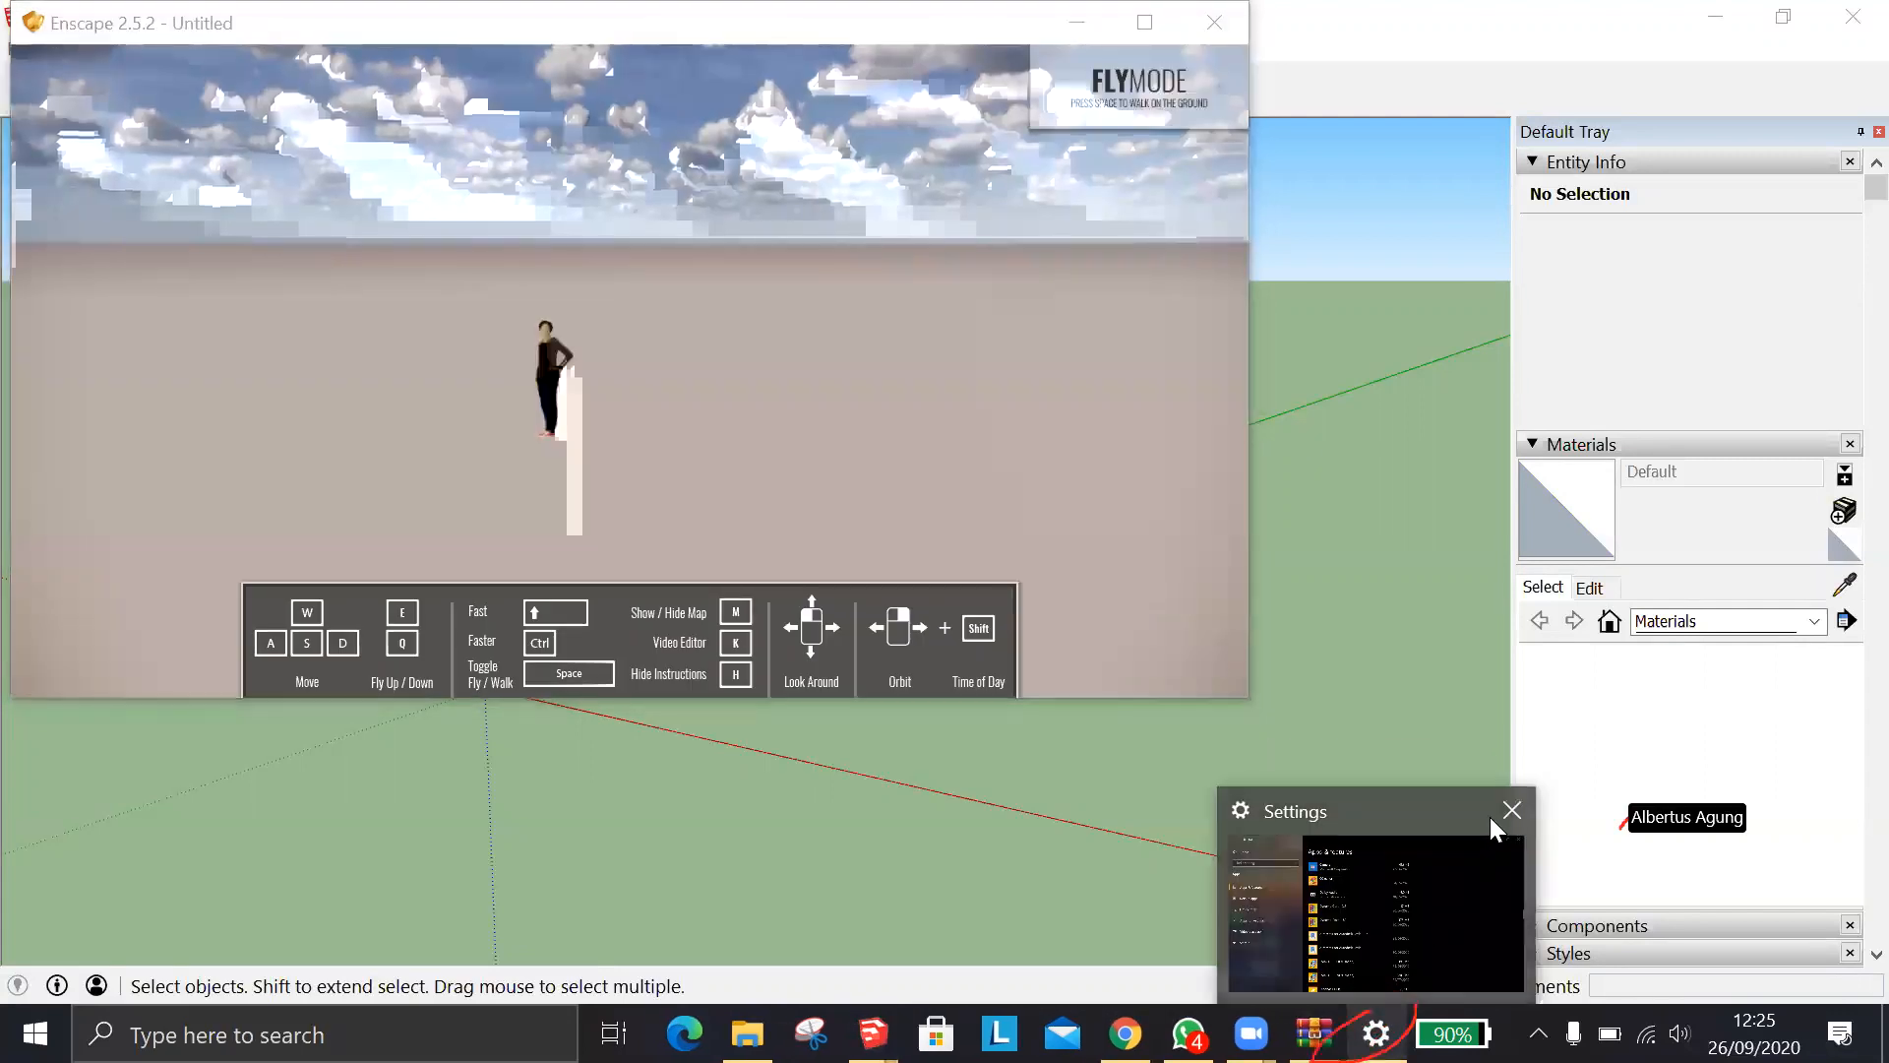
pyautogui.click(1514, 809)
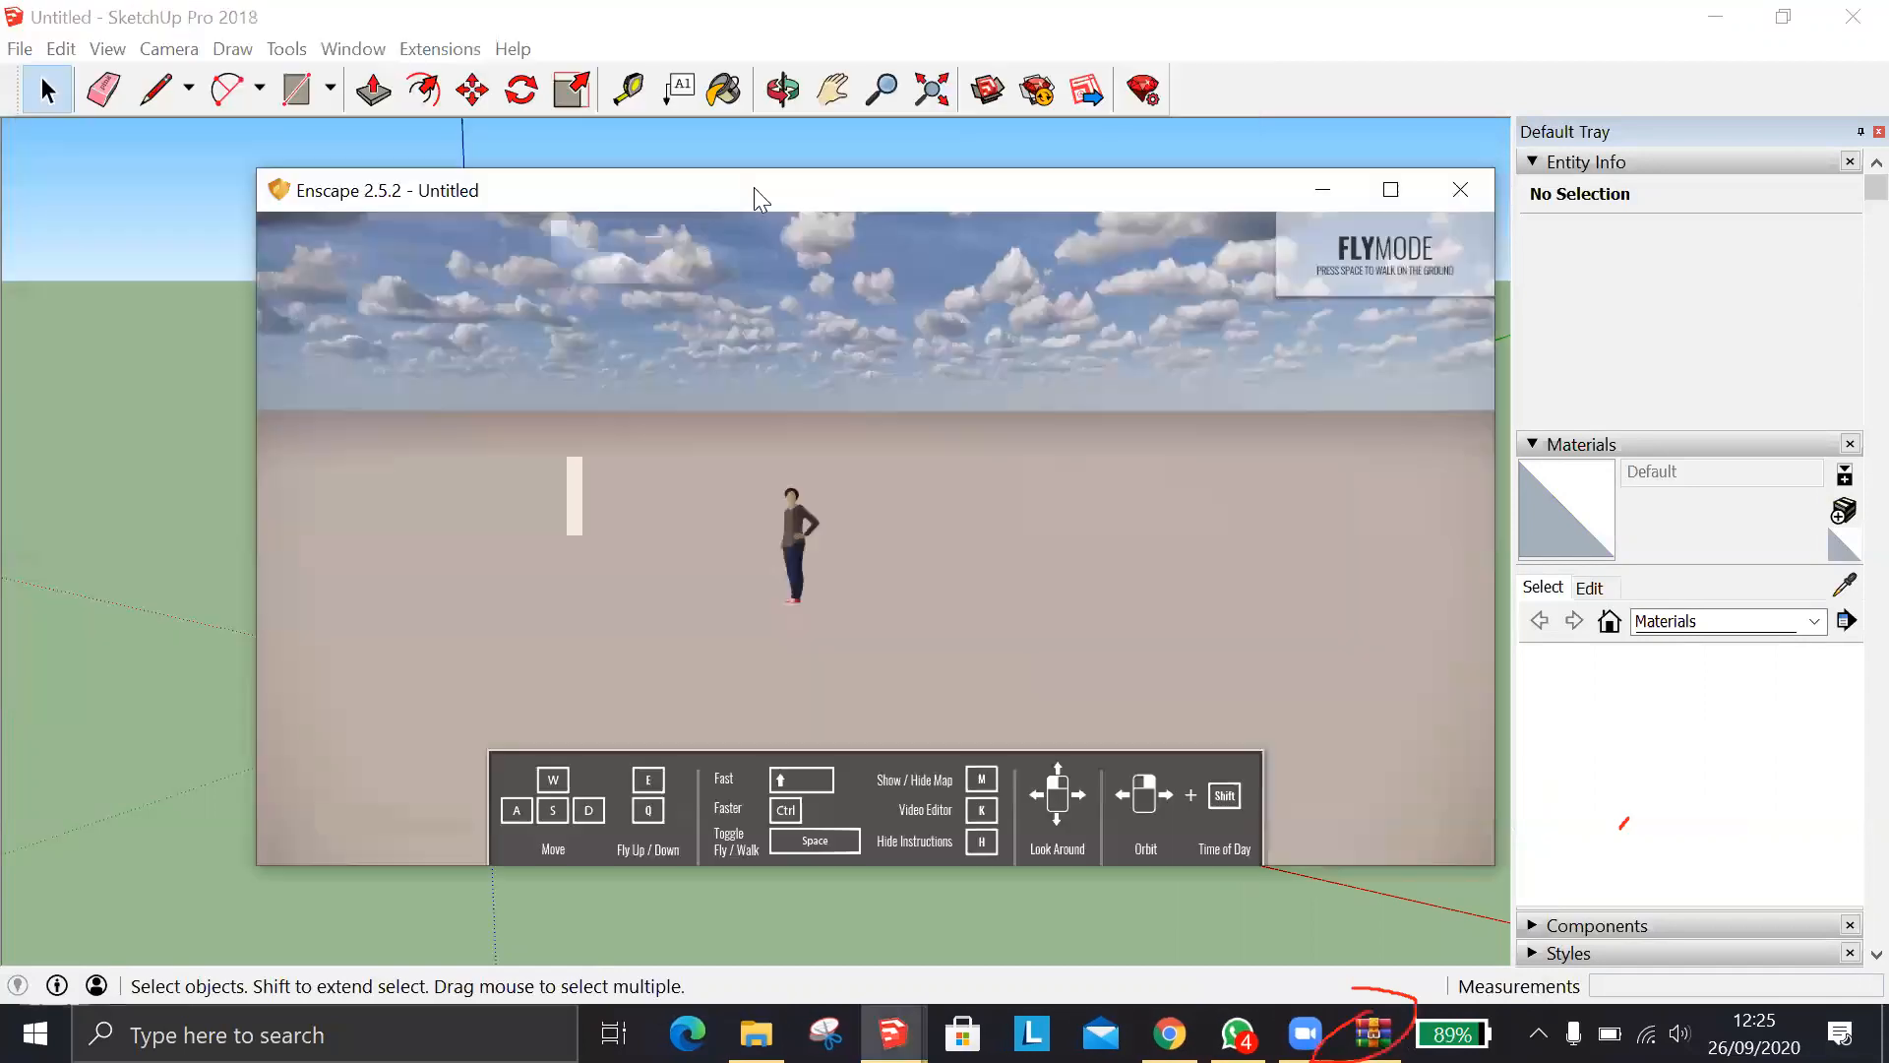
pyautogui.moveTo(507, 21); pyautogui.dragTo(753, 187)
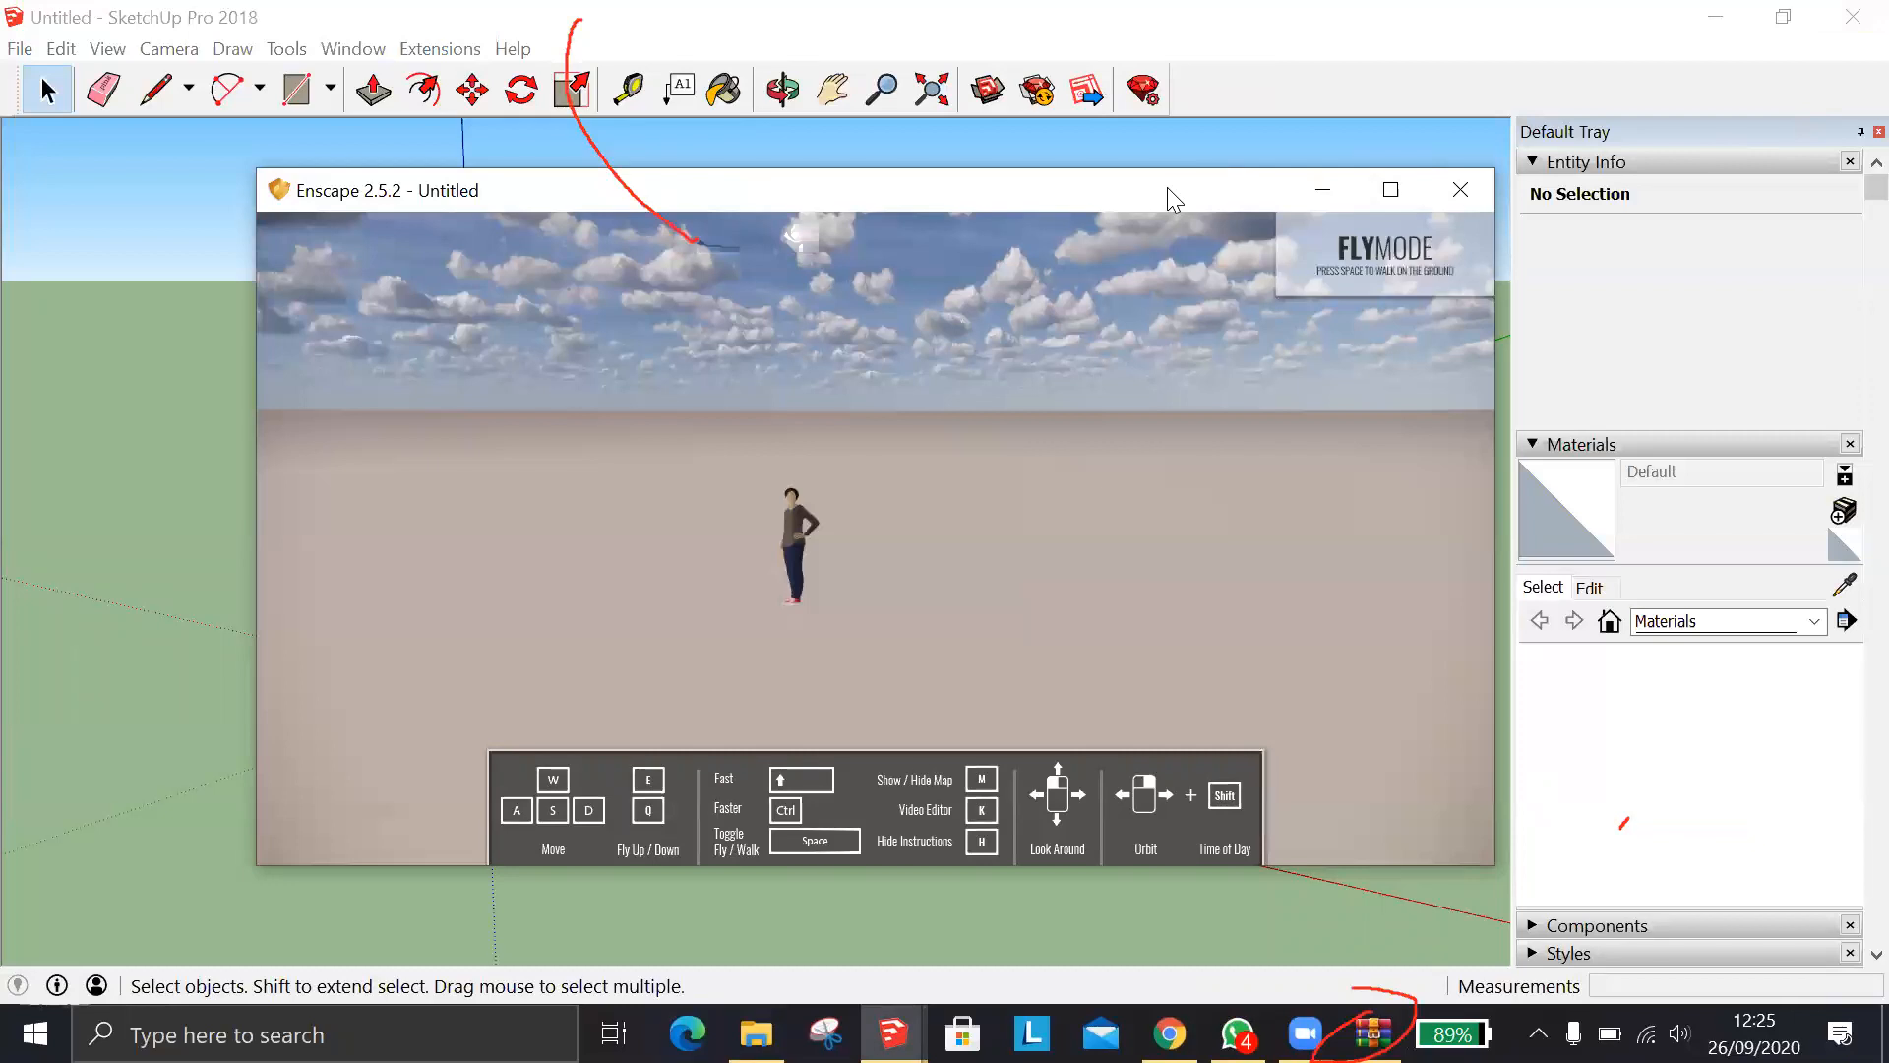
# Close the Enscape render window, SketchUp, the Crack folder window, the browser and WhatsApp to clear the desktop
pyautogui.click(1462, 192)
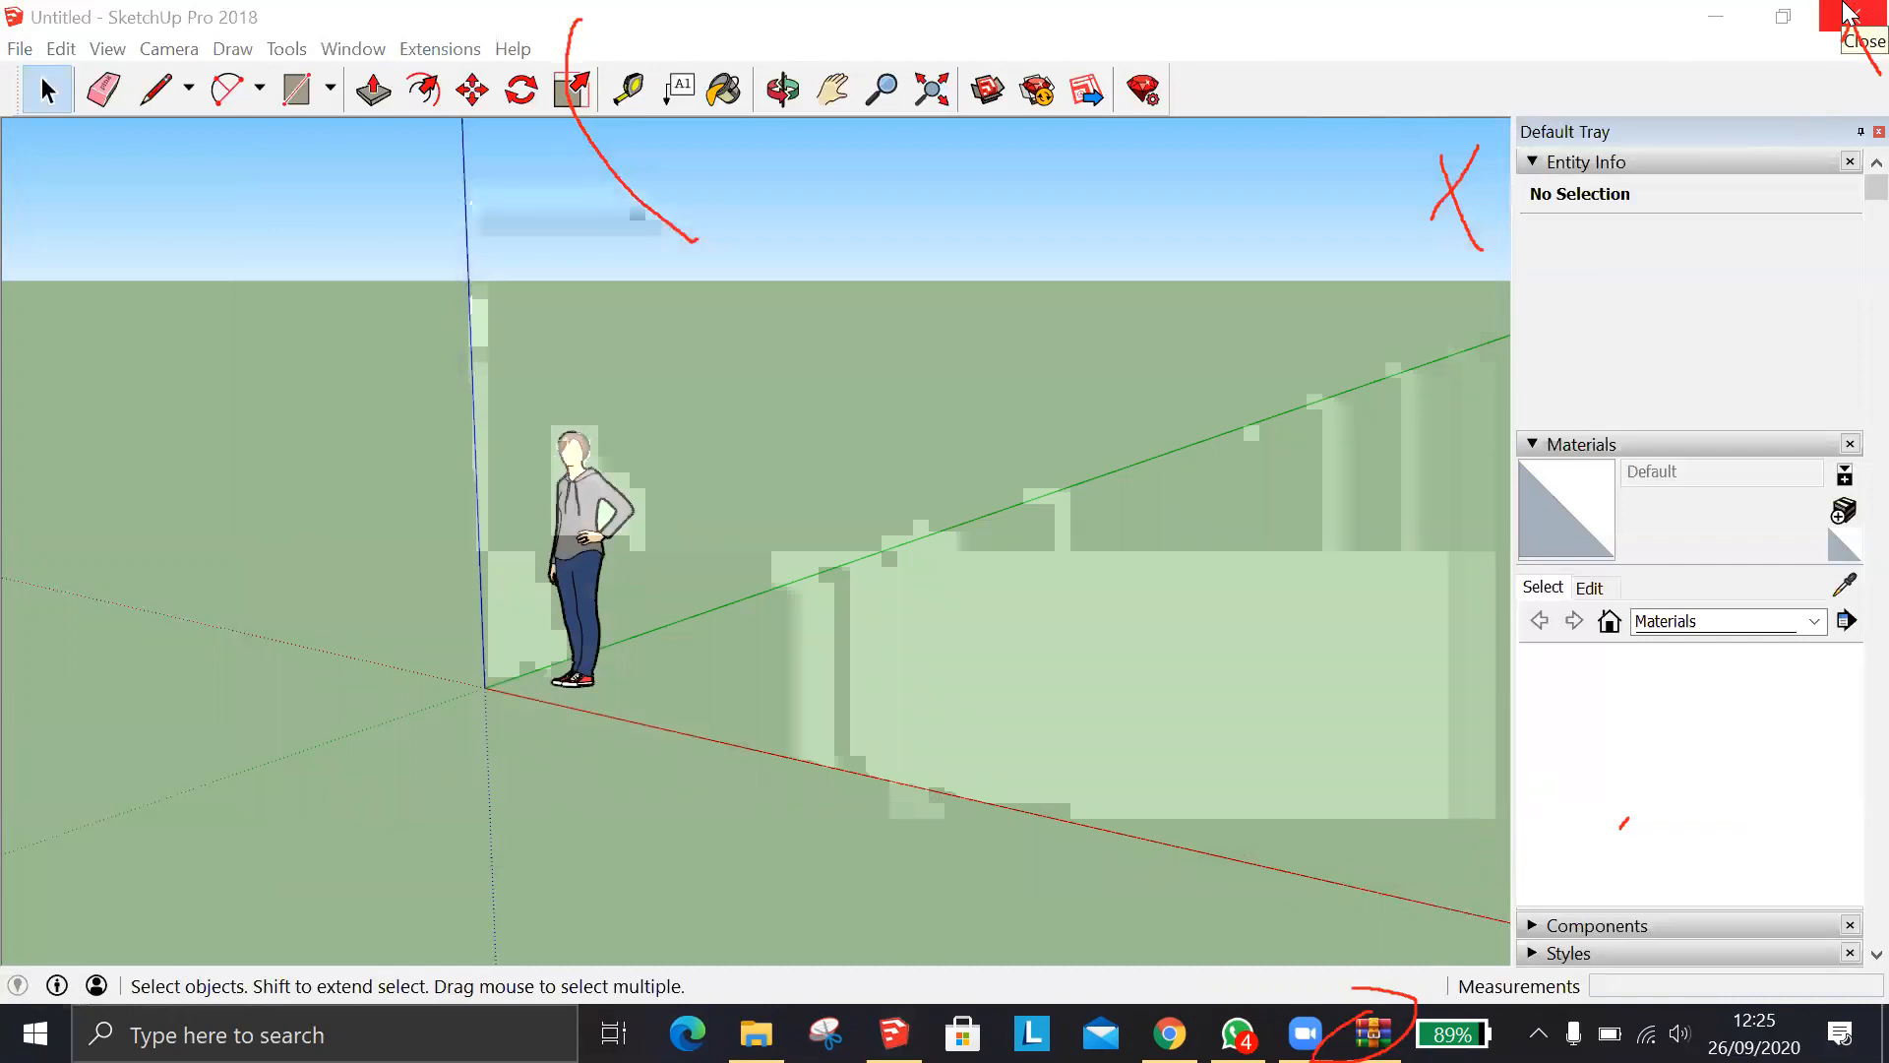
pyautogui.click(1850, 12)
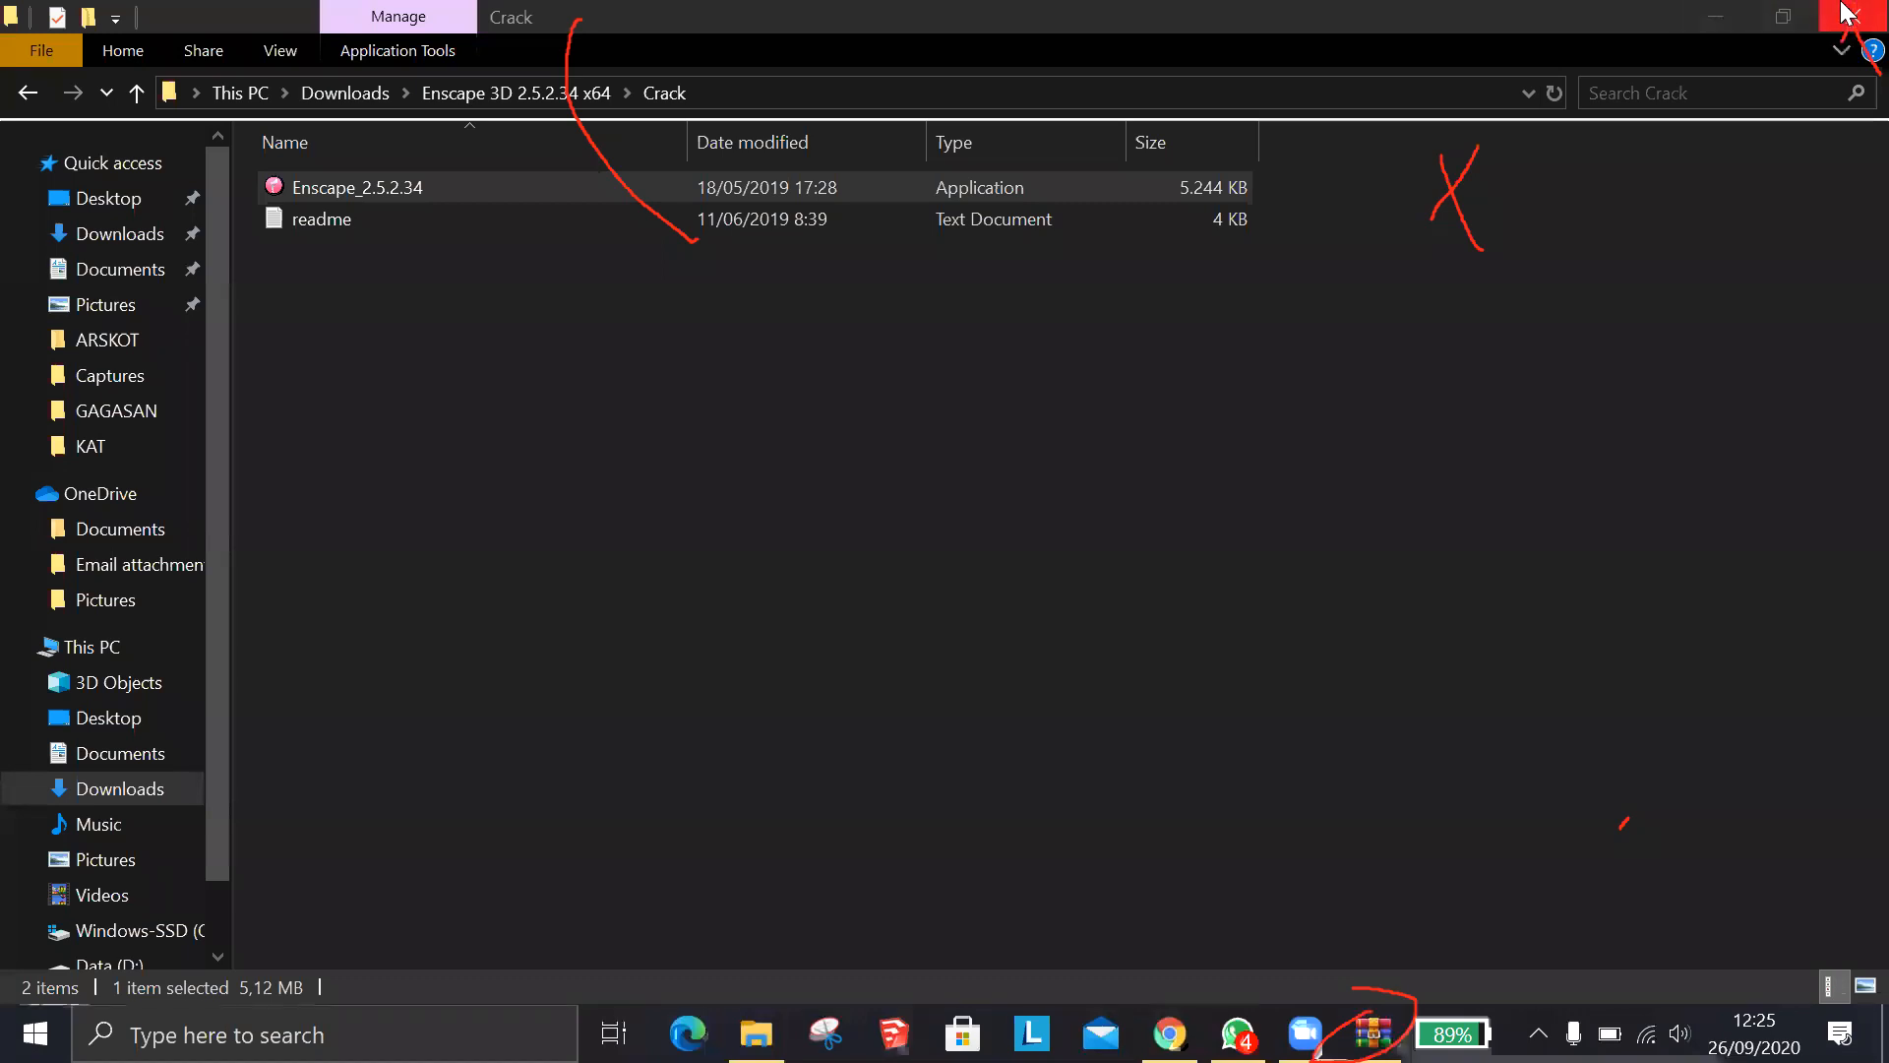
pyautogui.click(1849, 12)
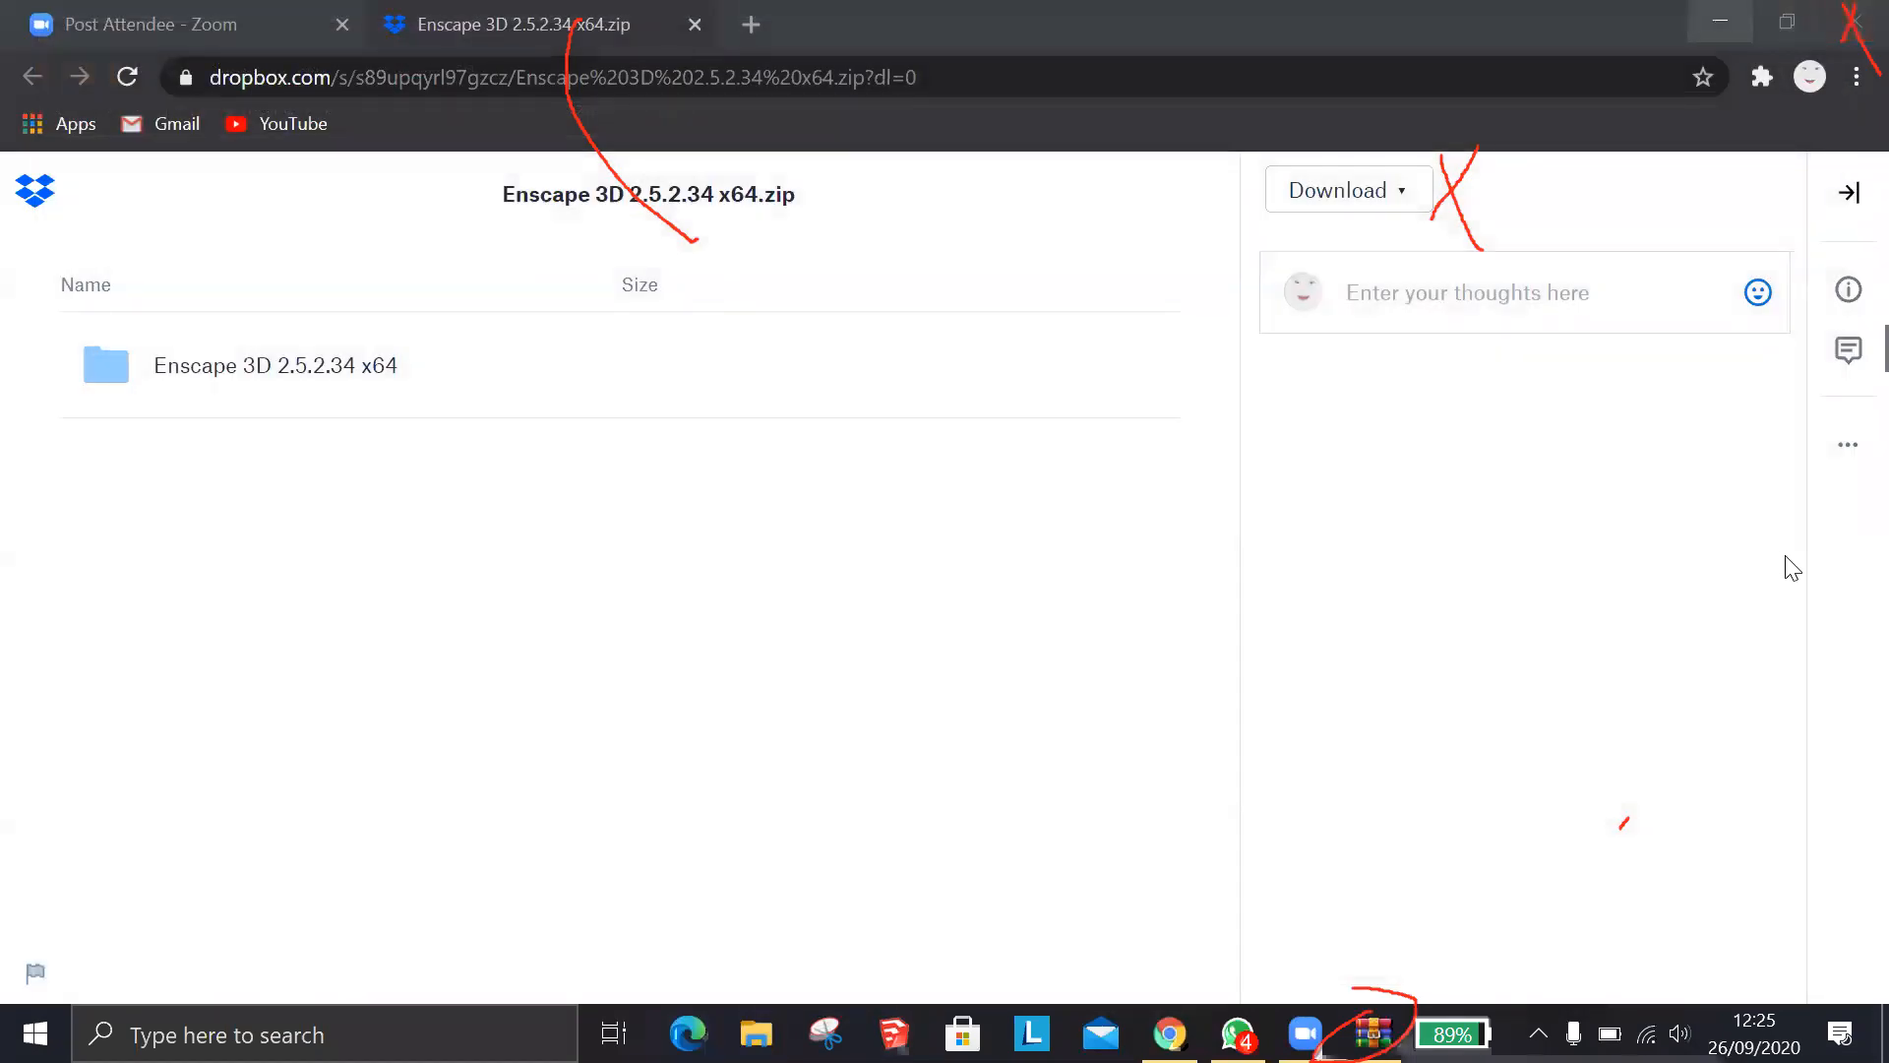
pyautogui.click(1855, 12)
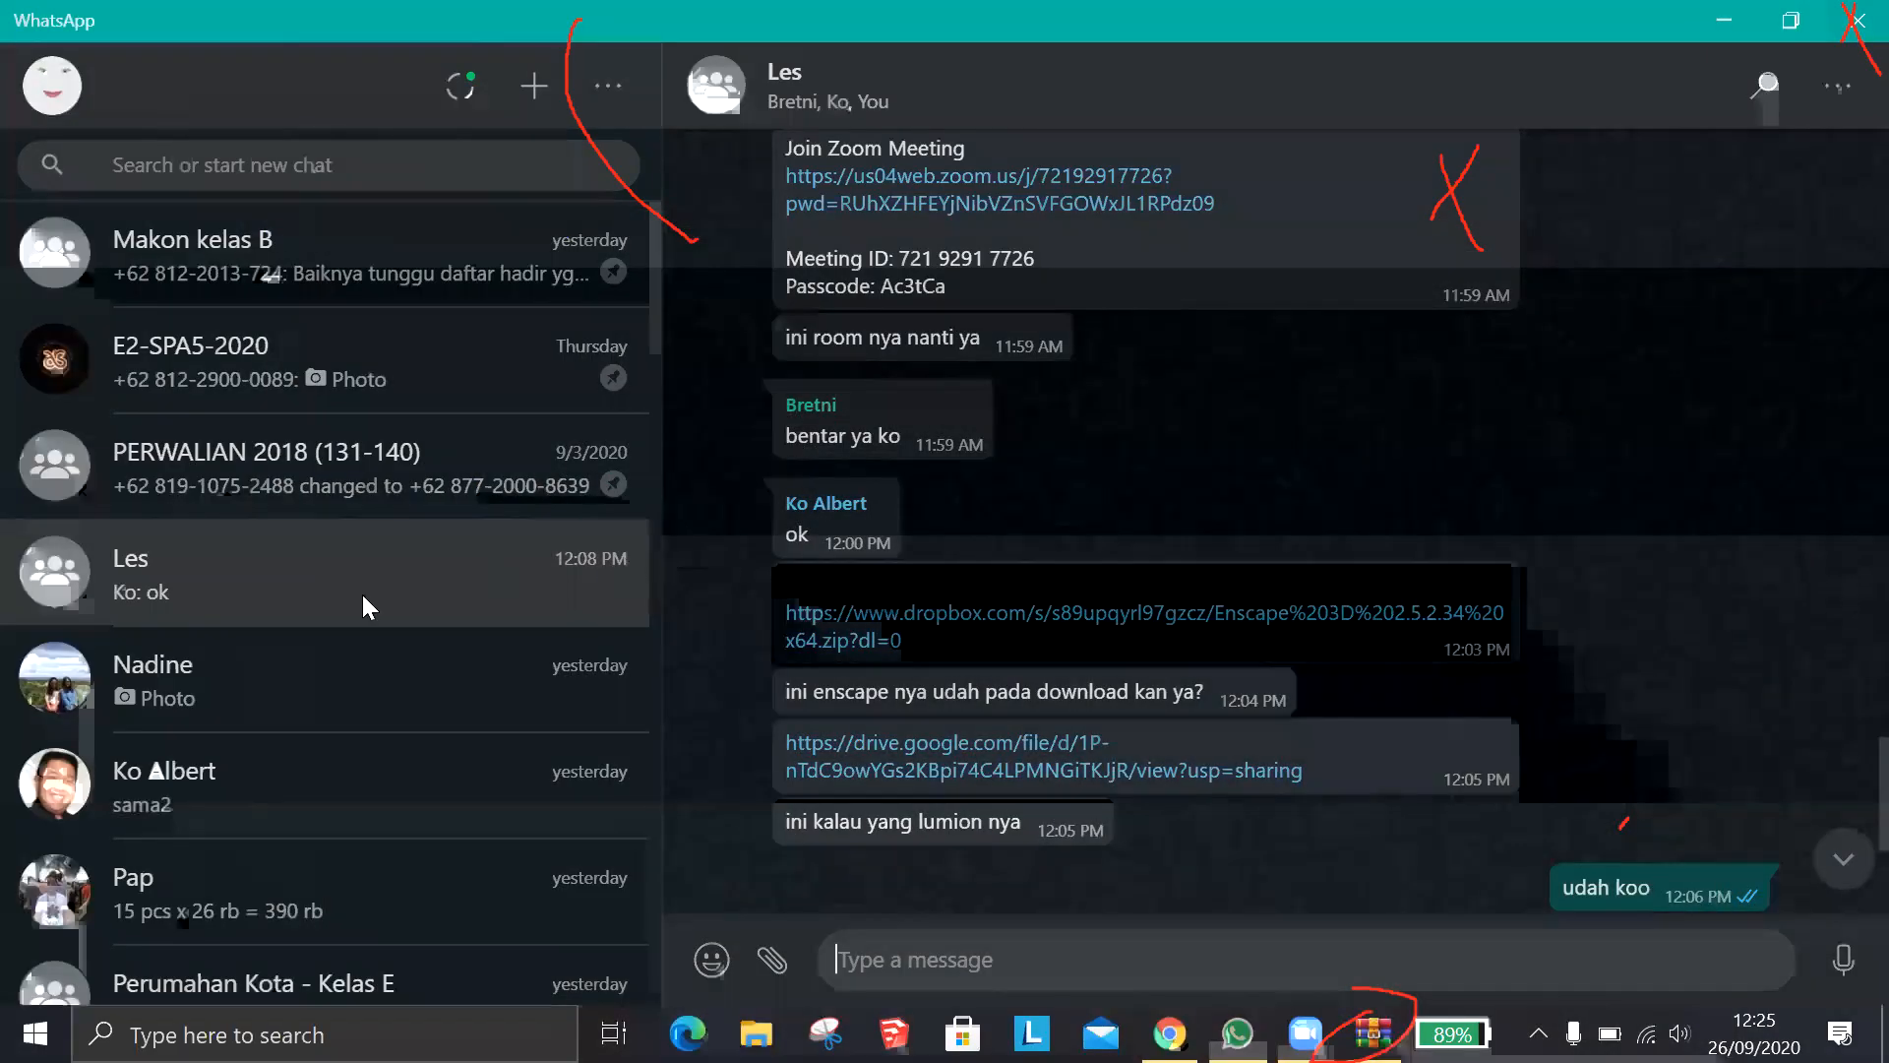
pyautogui.hotkey('alt', 'F4')
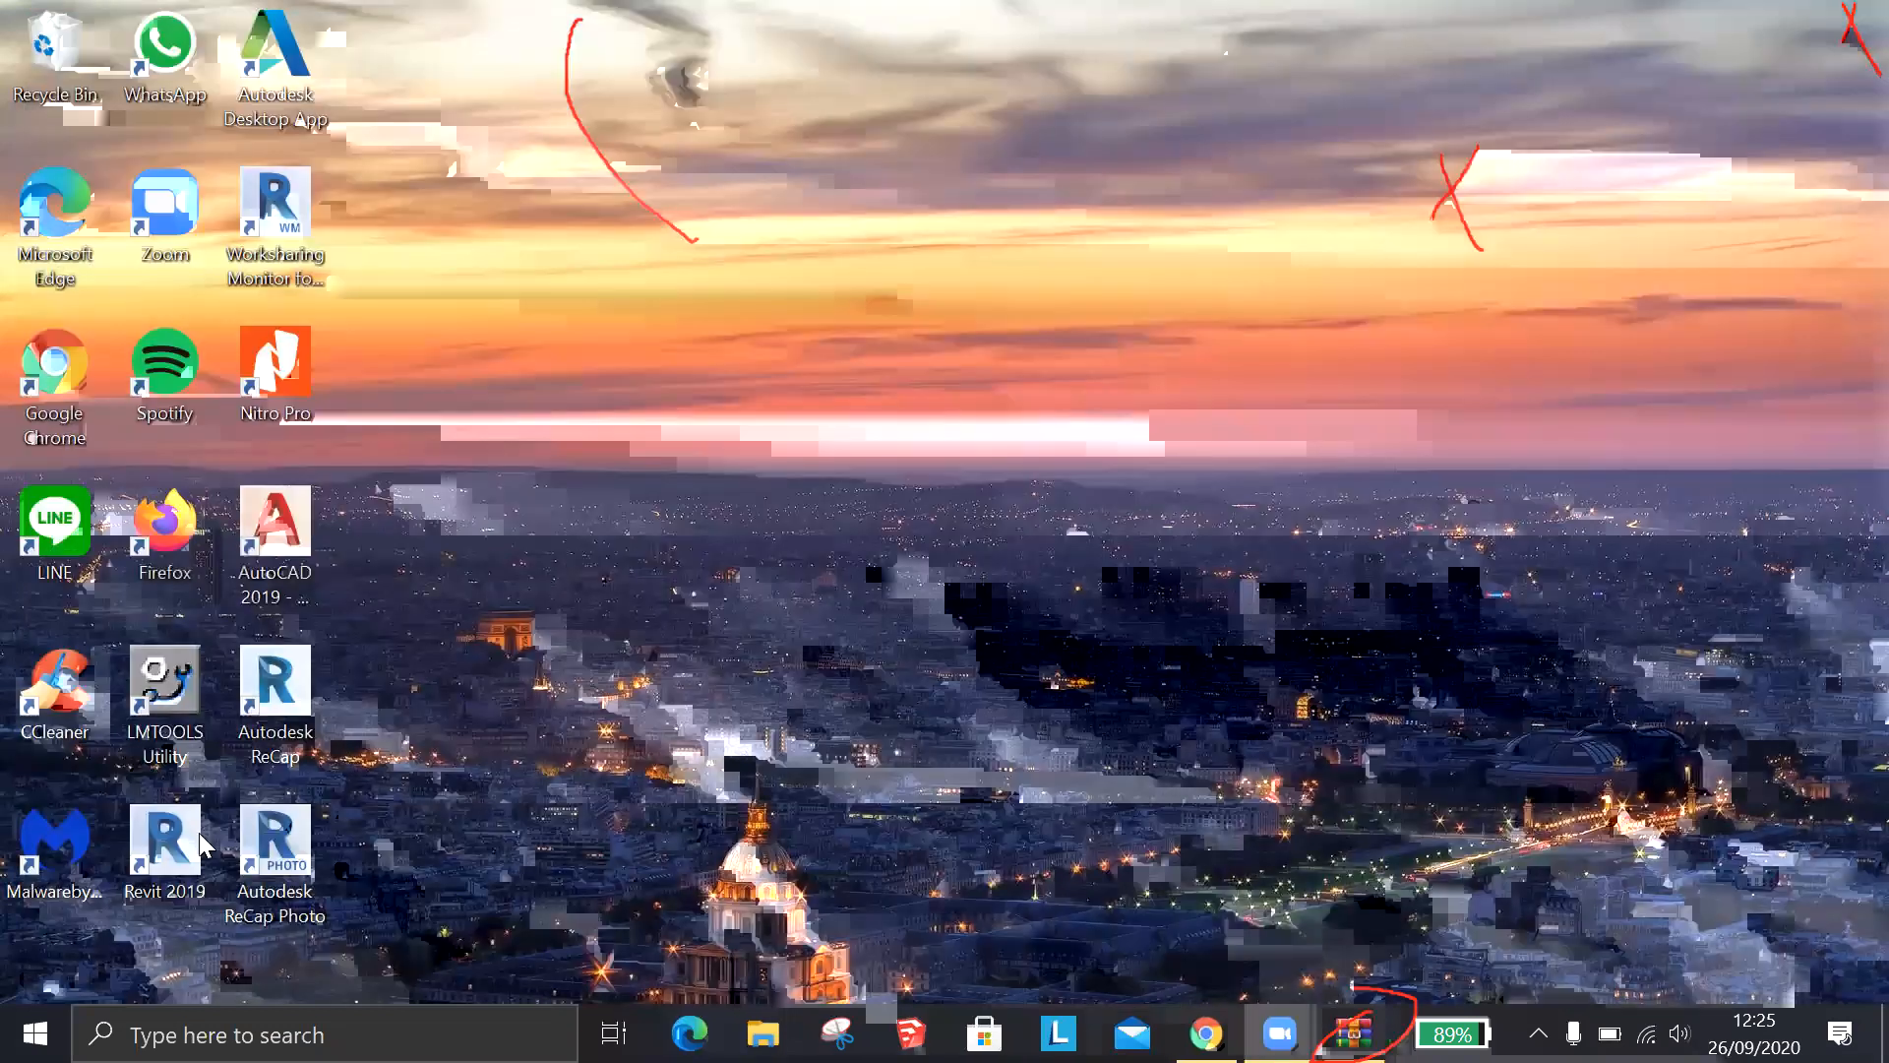
# Launch Revit 2019 from the desktop and close the Enscape 3D 2.5.2.34 archive window while it loads
pyautogui.click(198, 832)
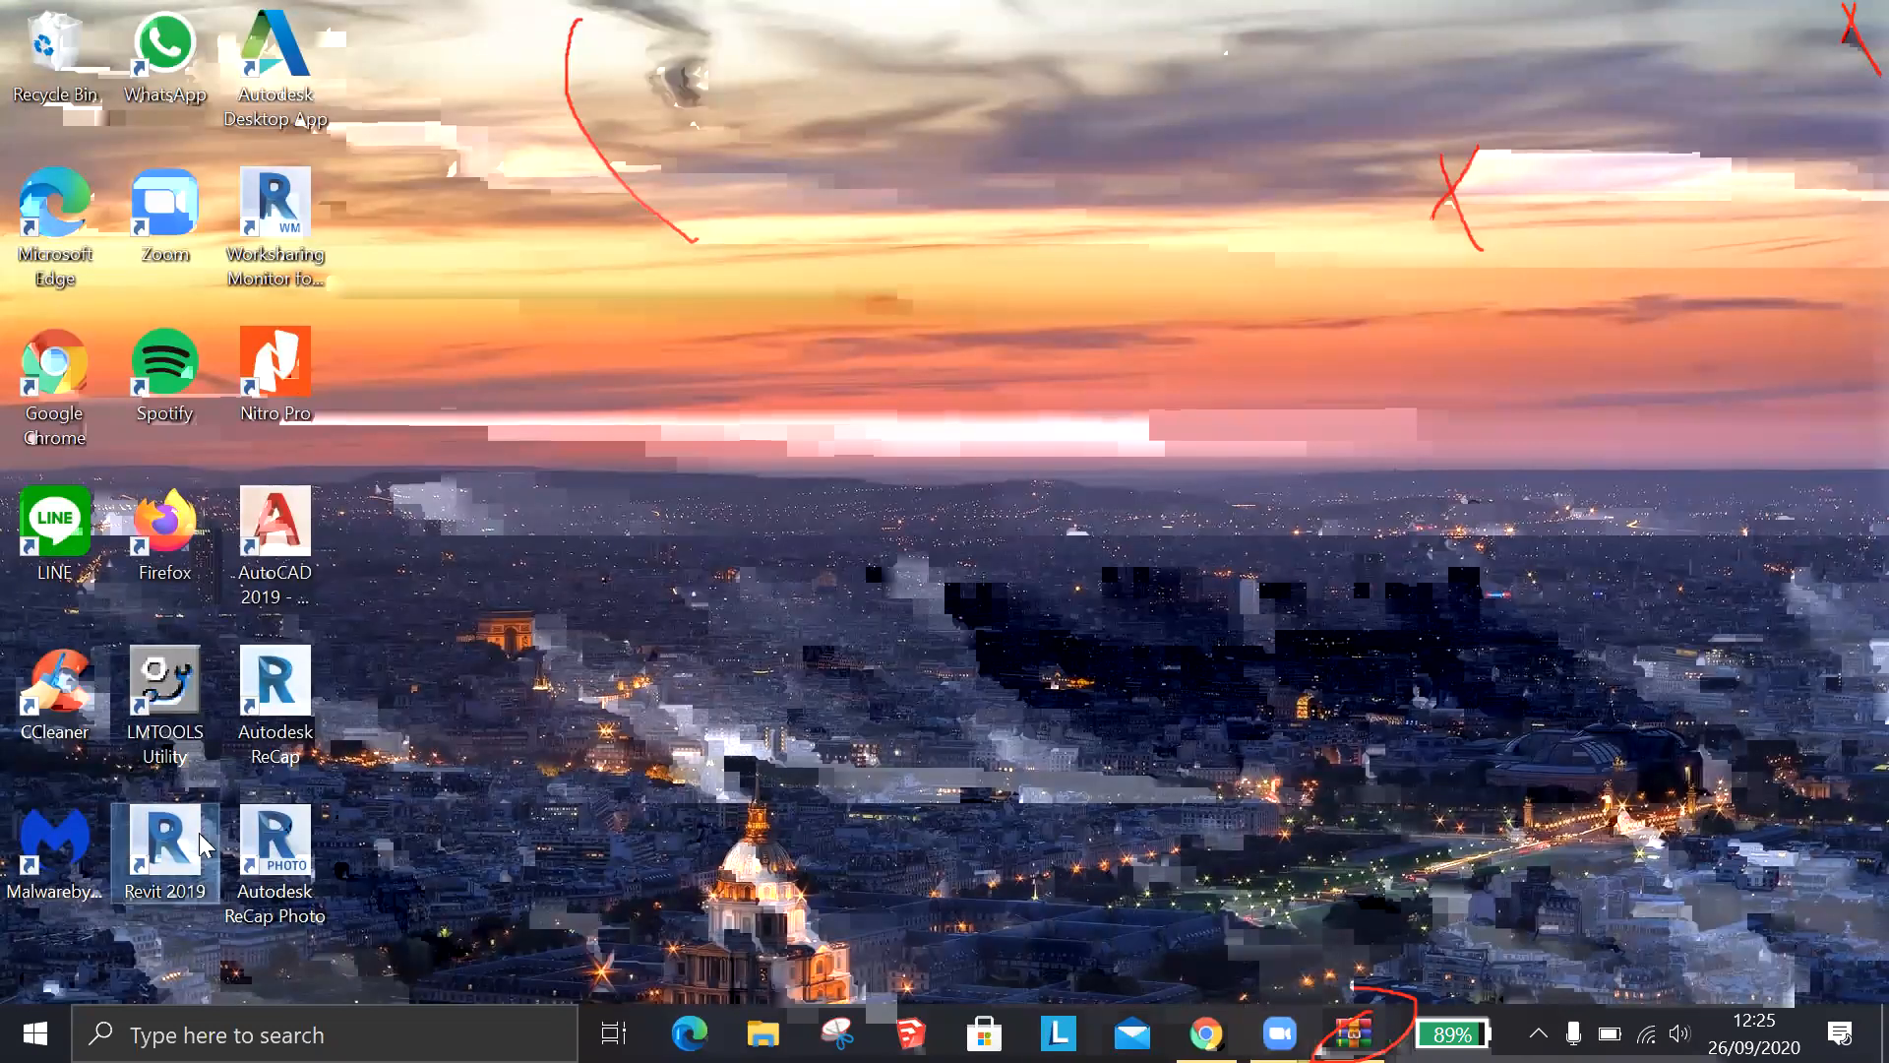
pyautogui.doubleClick(190, 847)
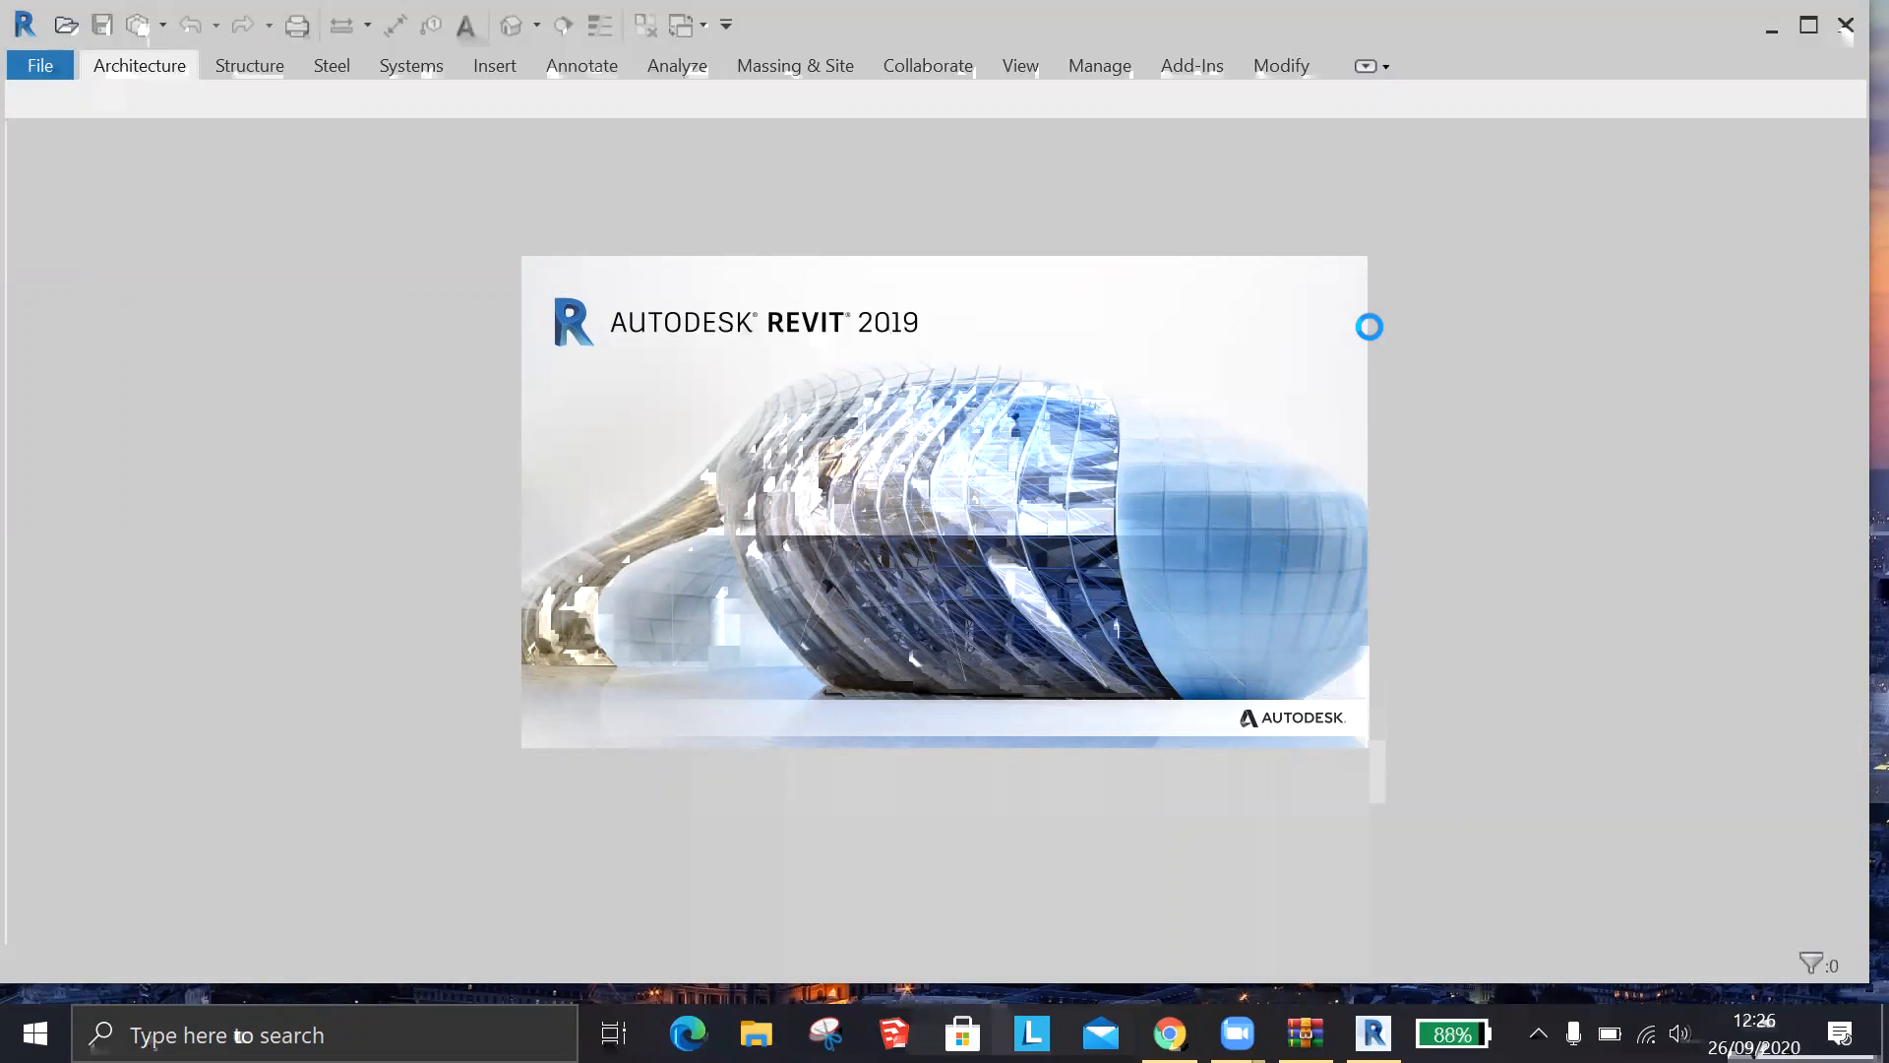
pyautogui.moveTo(1305, 1033)
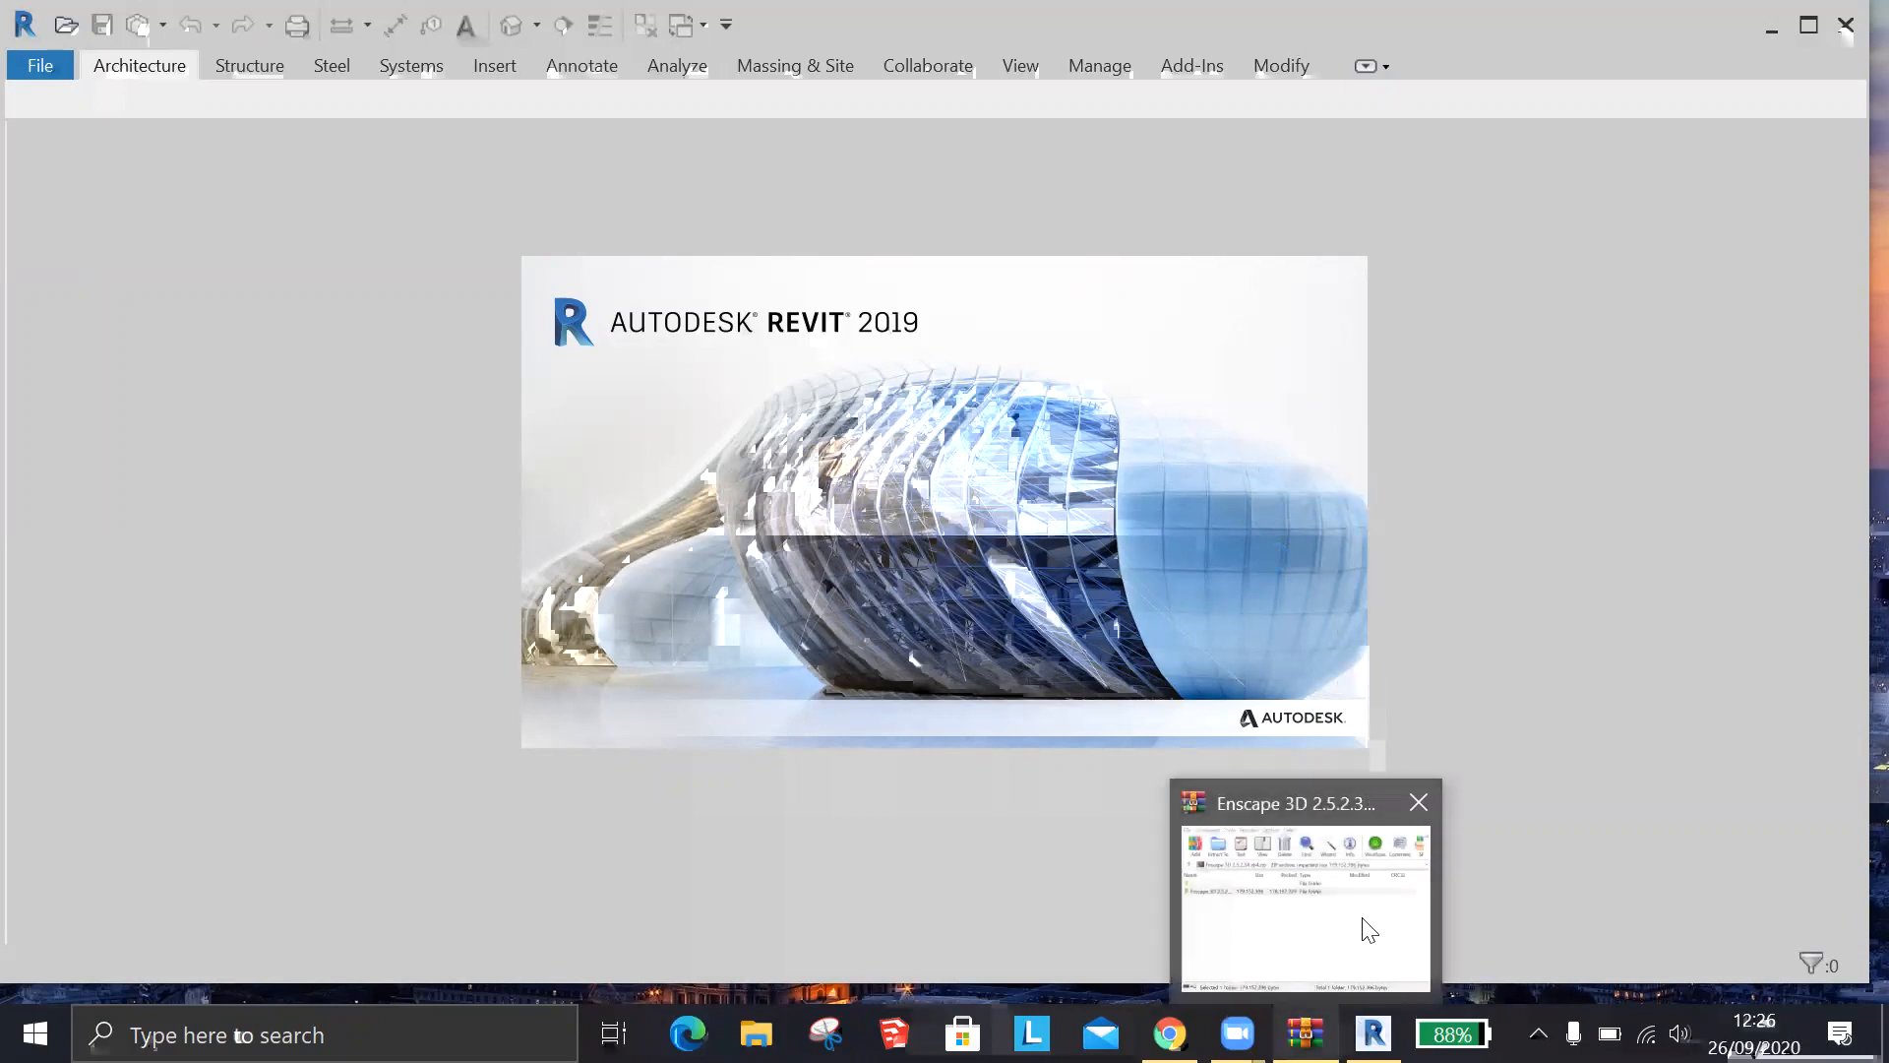
pyautogui.click(1418, 802)
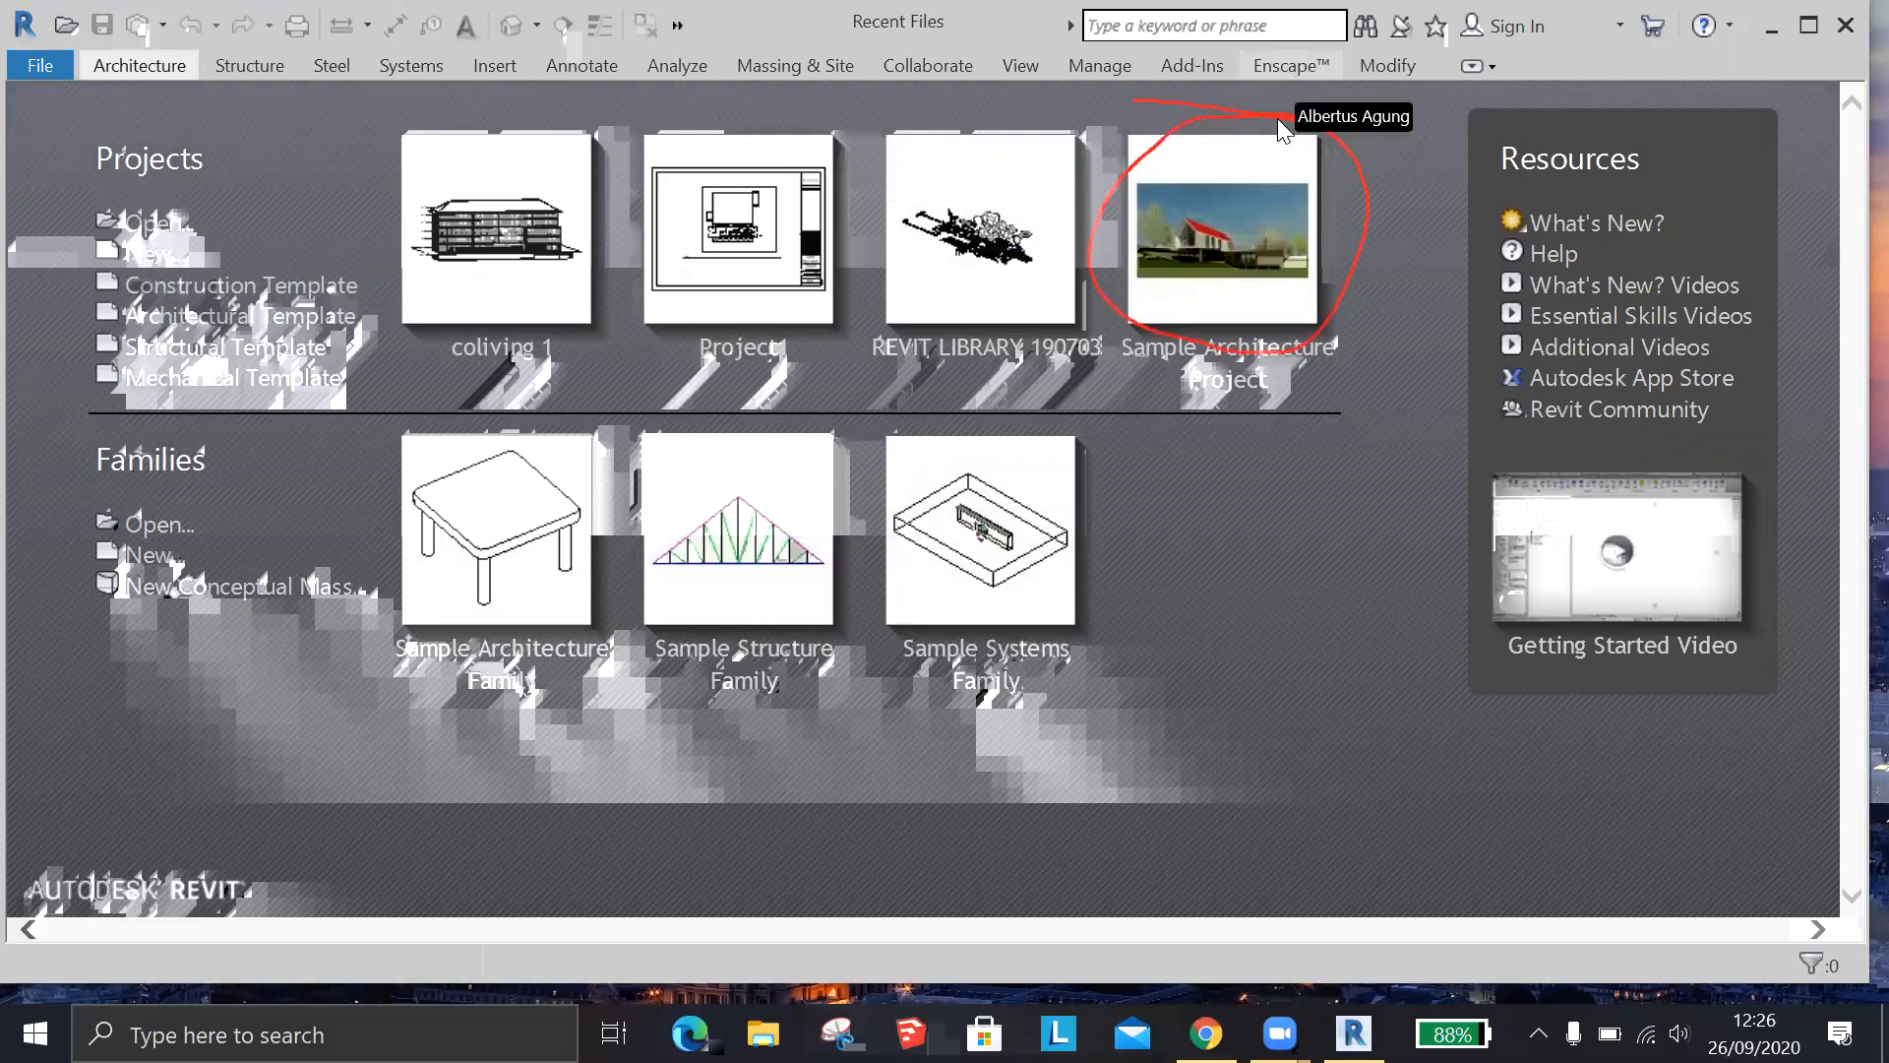
# Open the Sample Architecture Project in Revit and display its default 3D view
pyautogui.click(1225, 384)
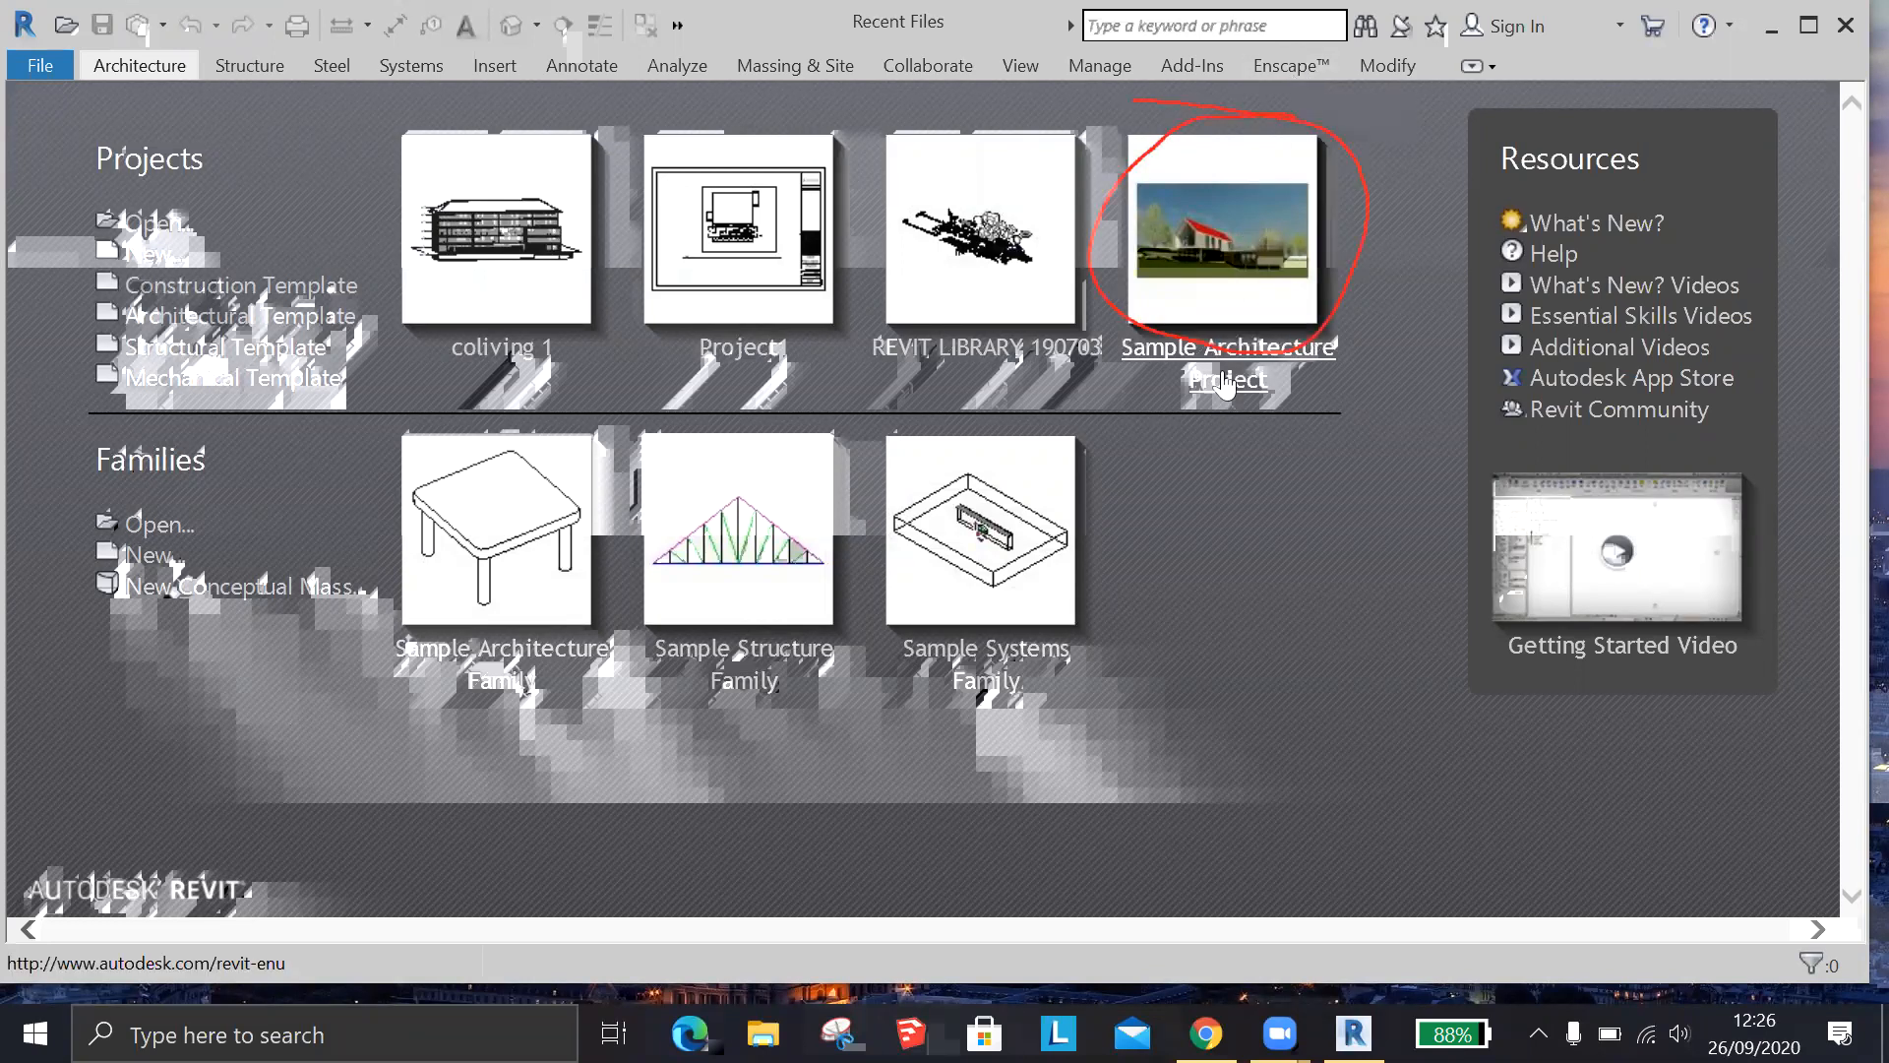
pyautogui.click(1223, 380)
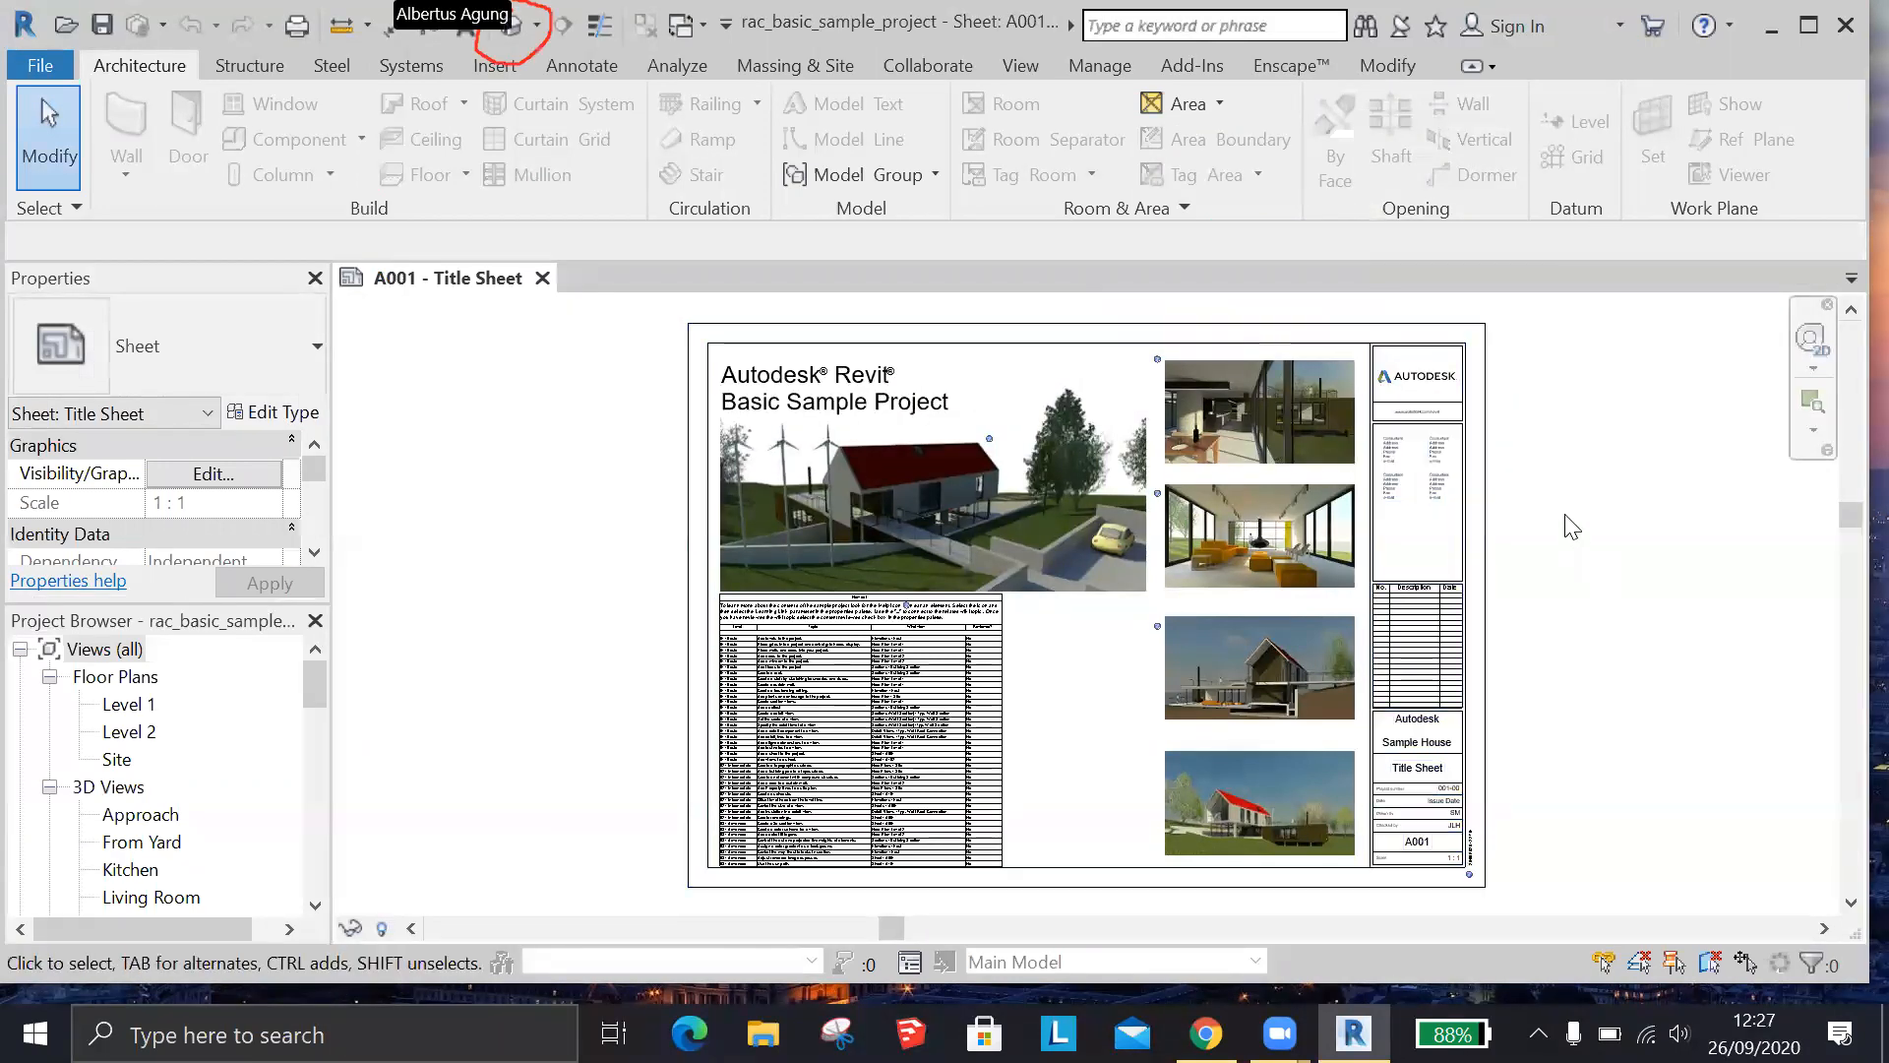
pyautogui.click(511, 26)
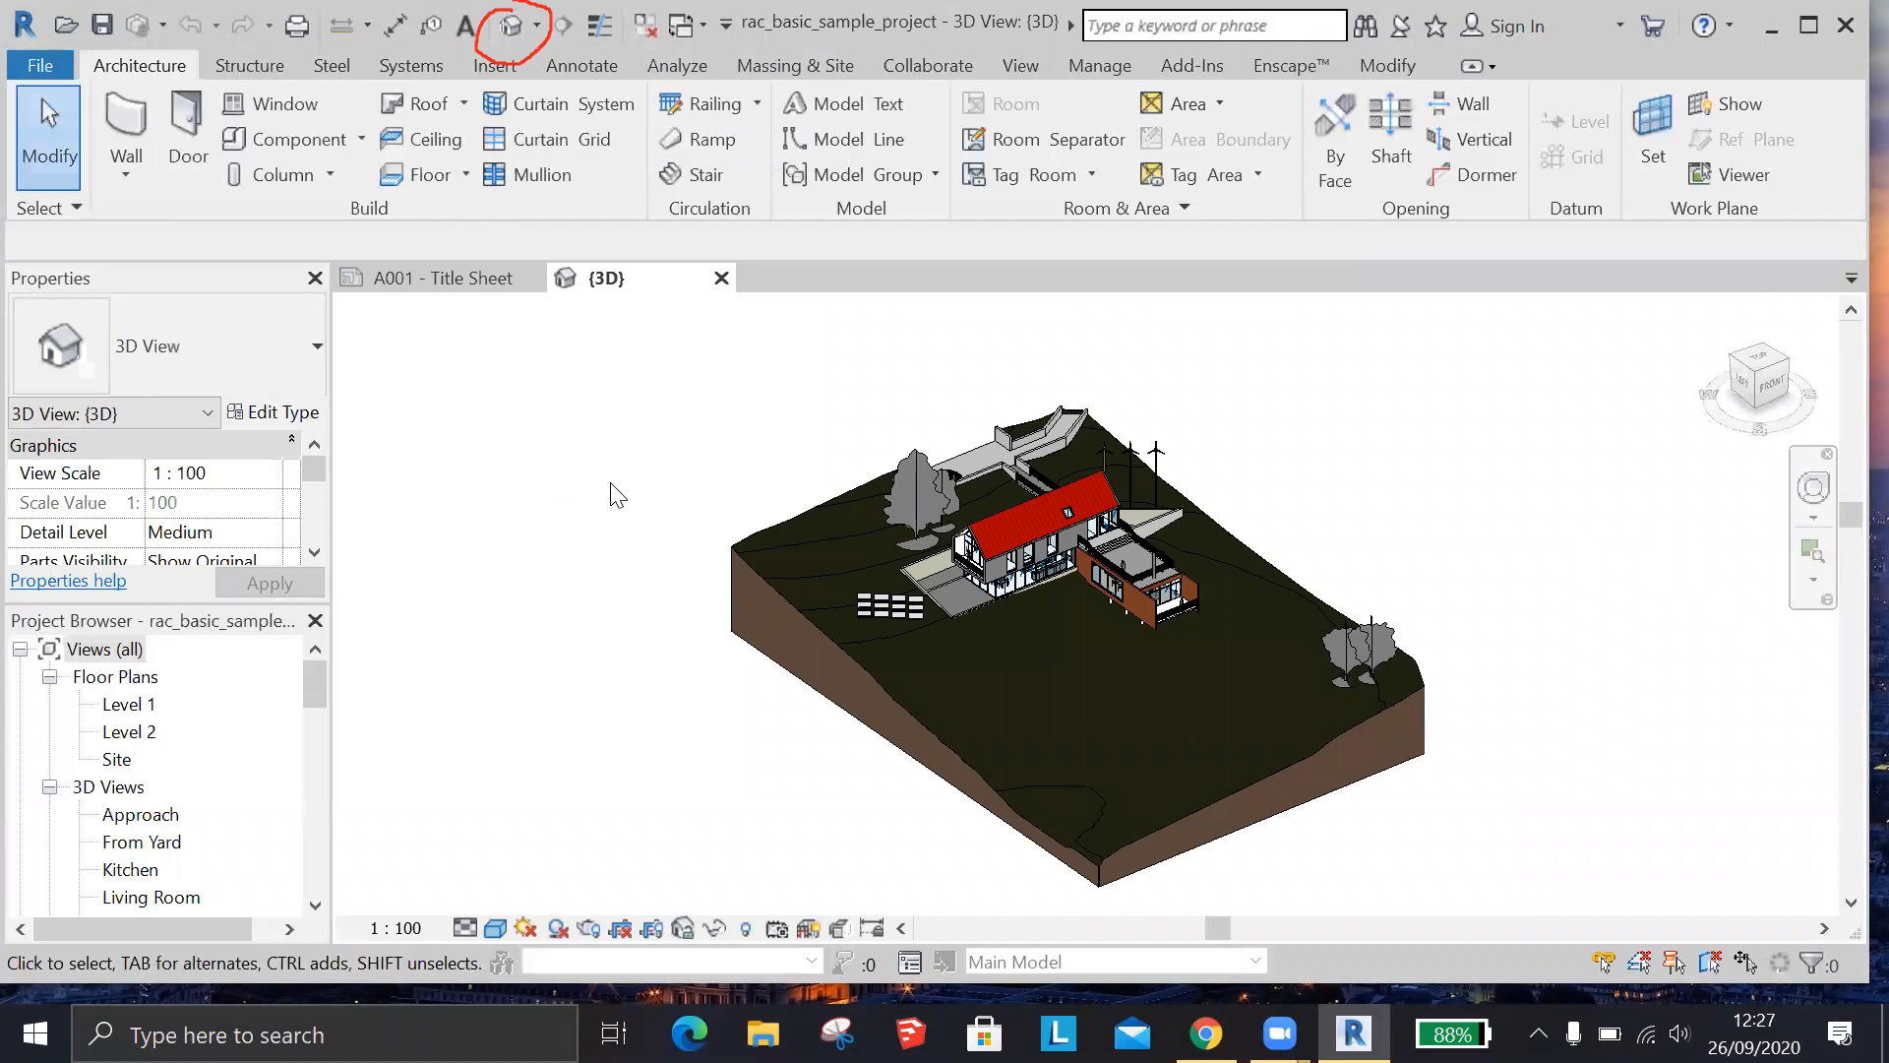
pyautogui.moveTo(1279, 466)
pyautogui.mouseDown(button='middle')
pyautogui.moveTo(1295, 485)
pyautogui.moveTo(1183, 429)
pyautogui.mouseUp(button='middle')
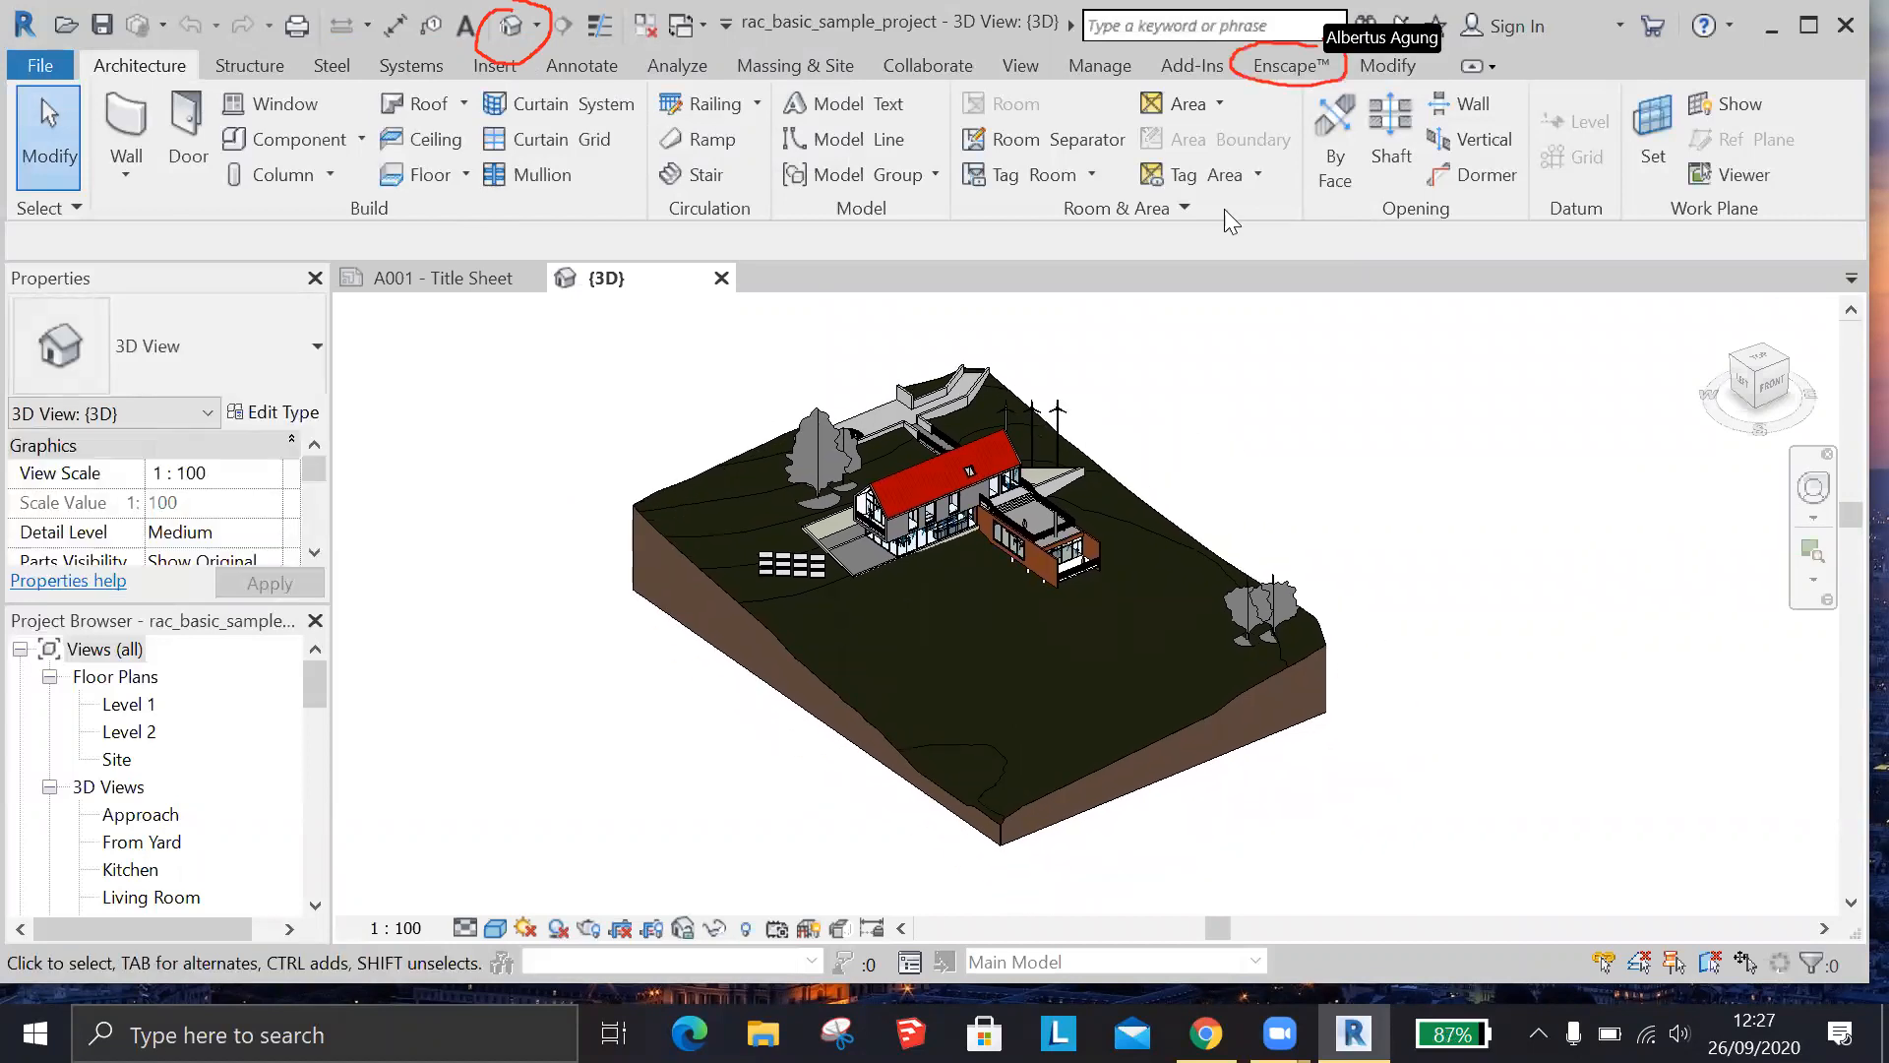
# Start Enscape for the {3D} view in Revit and move the render window higher over the model area
pyautogui.click(1273, 65)
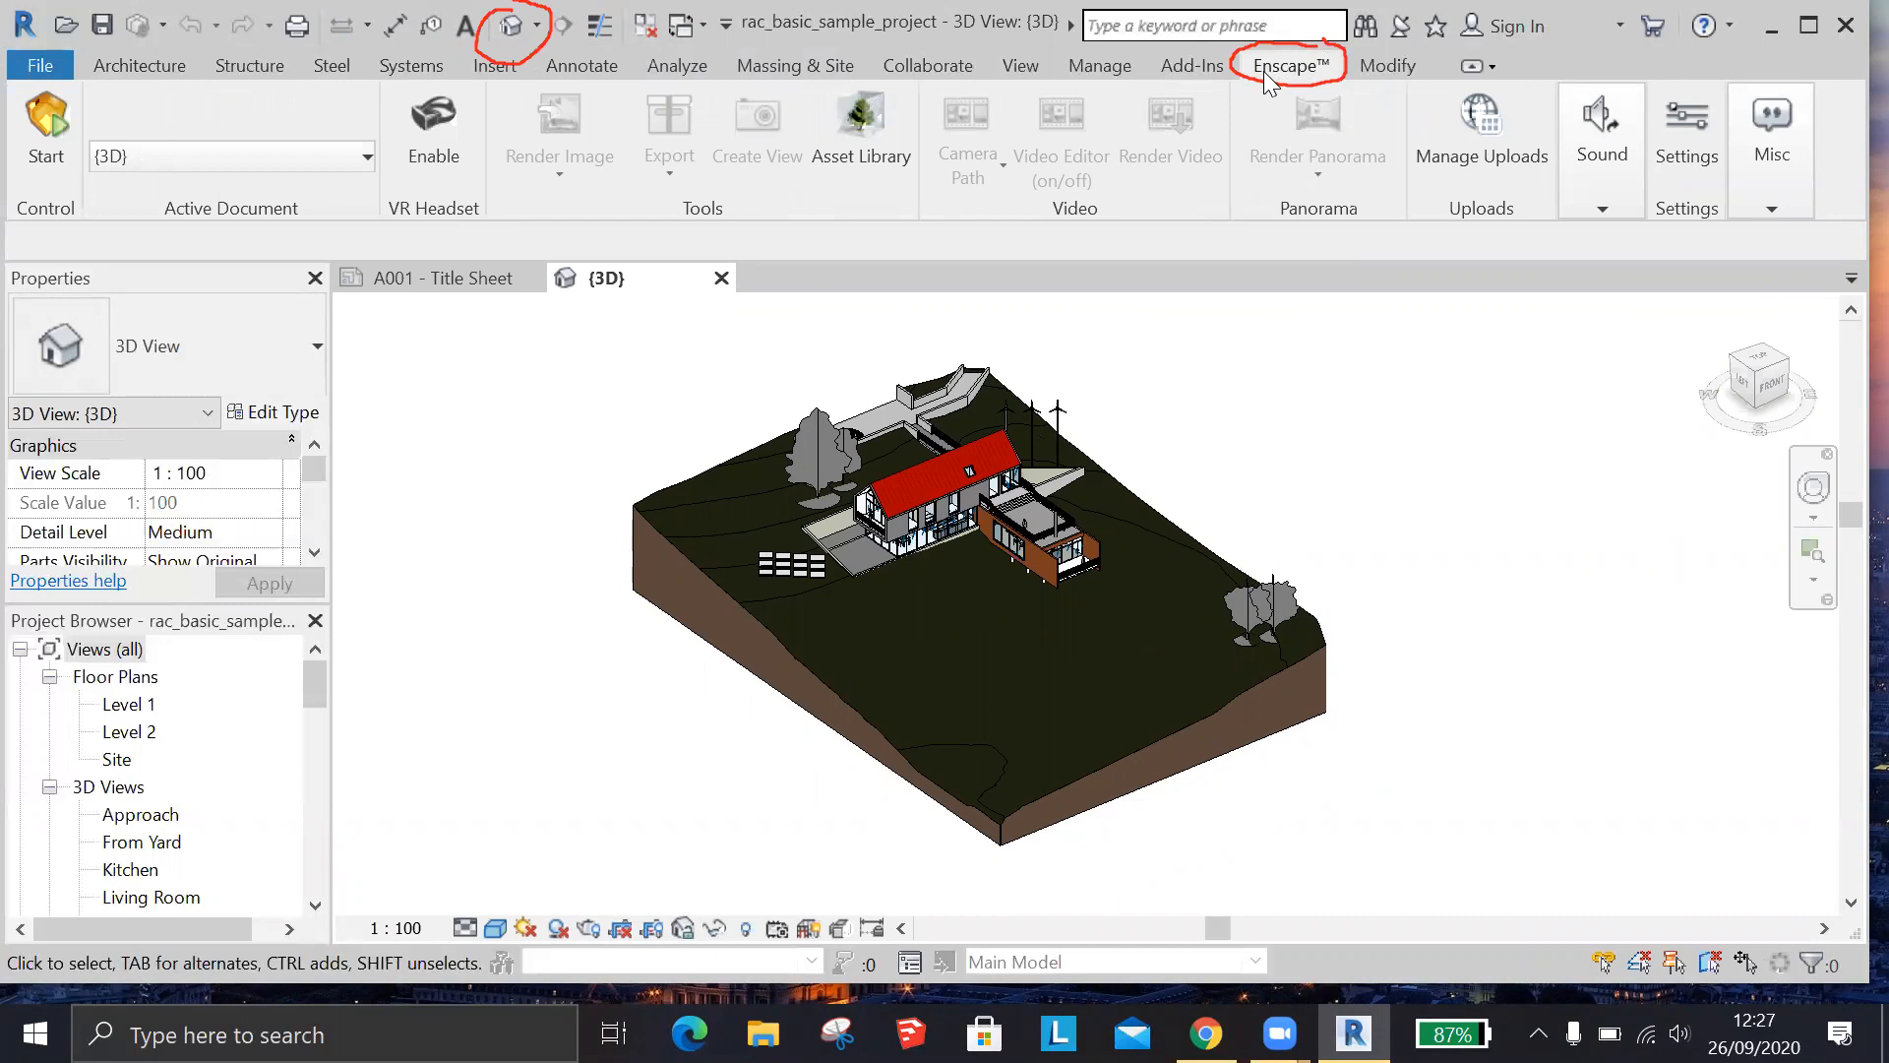
pyautogui.click(56, 143)
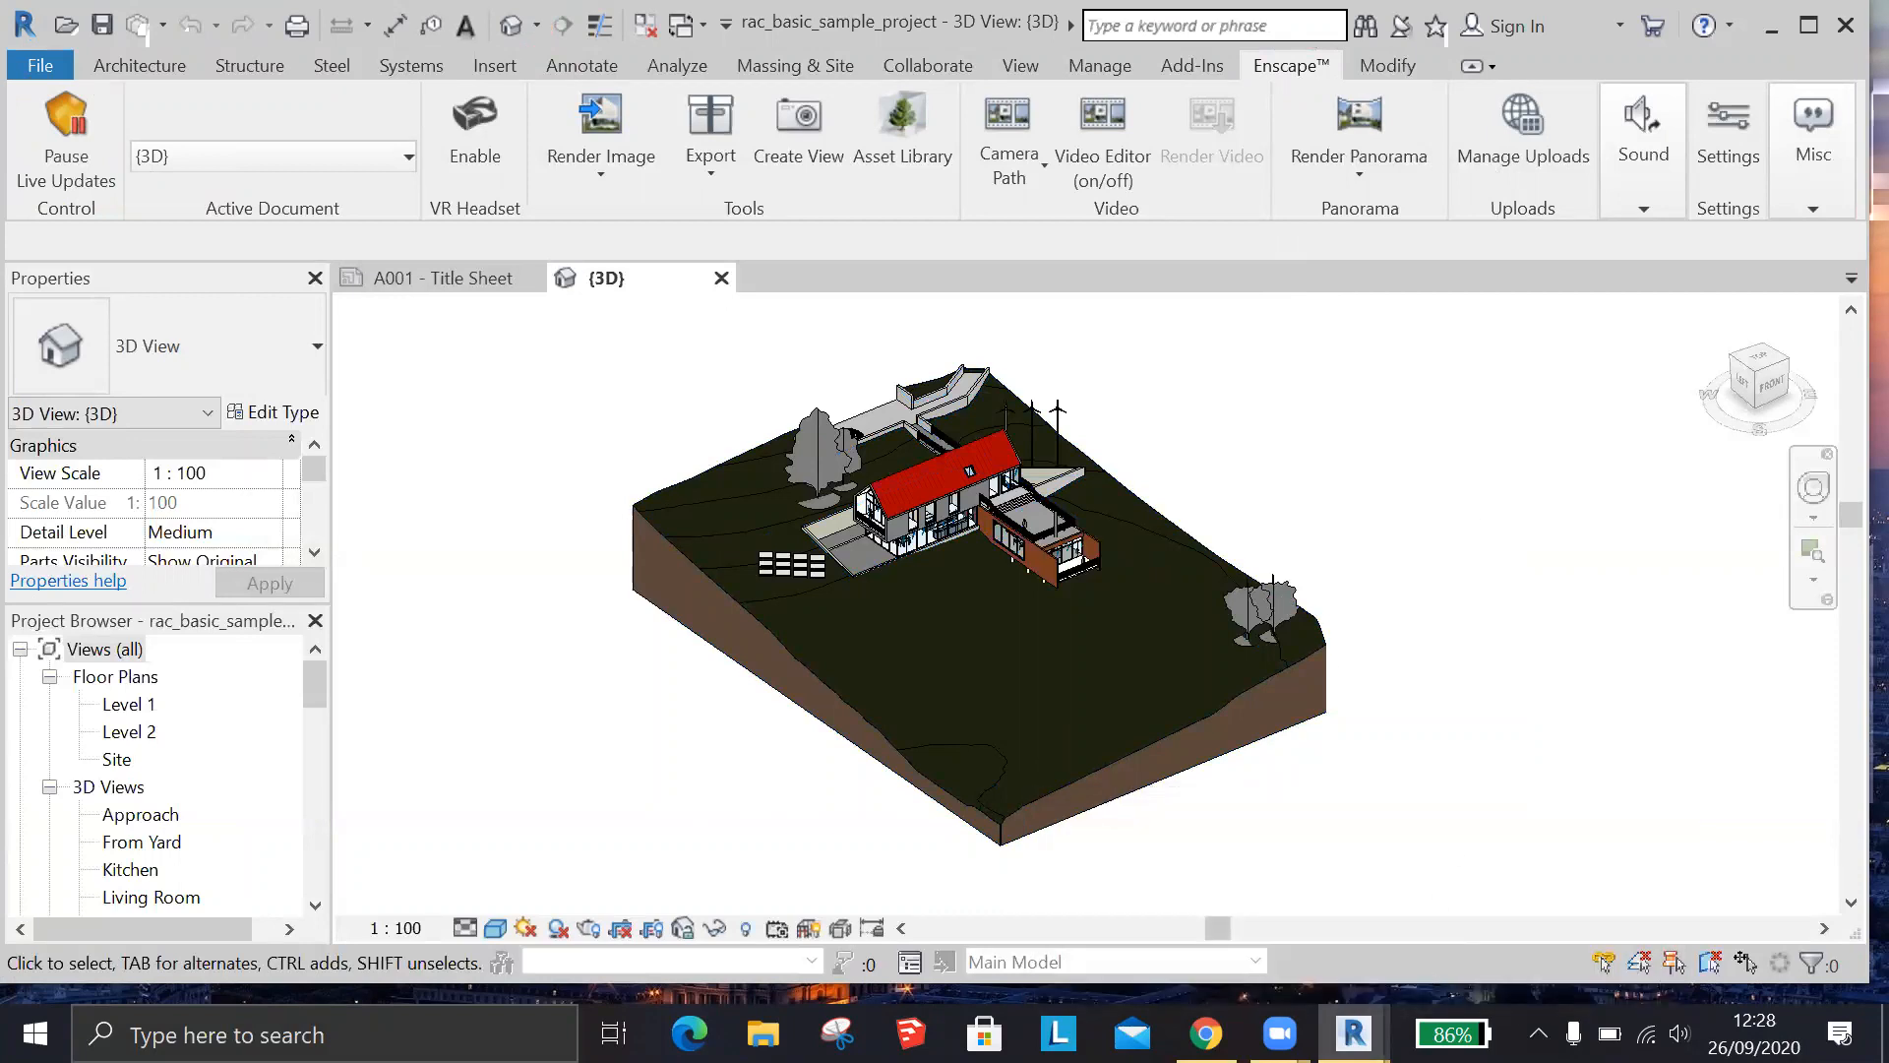
pyautogui.click(1478, 936)
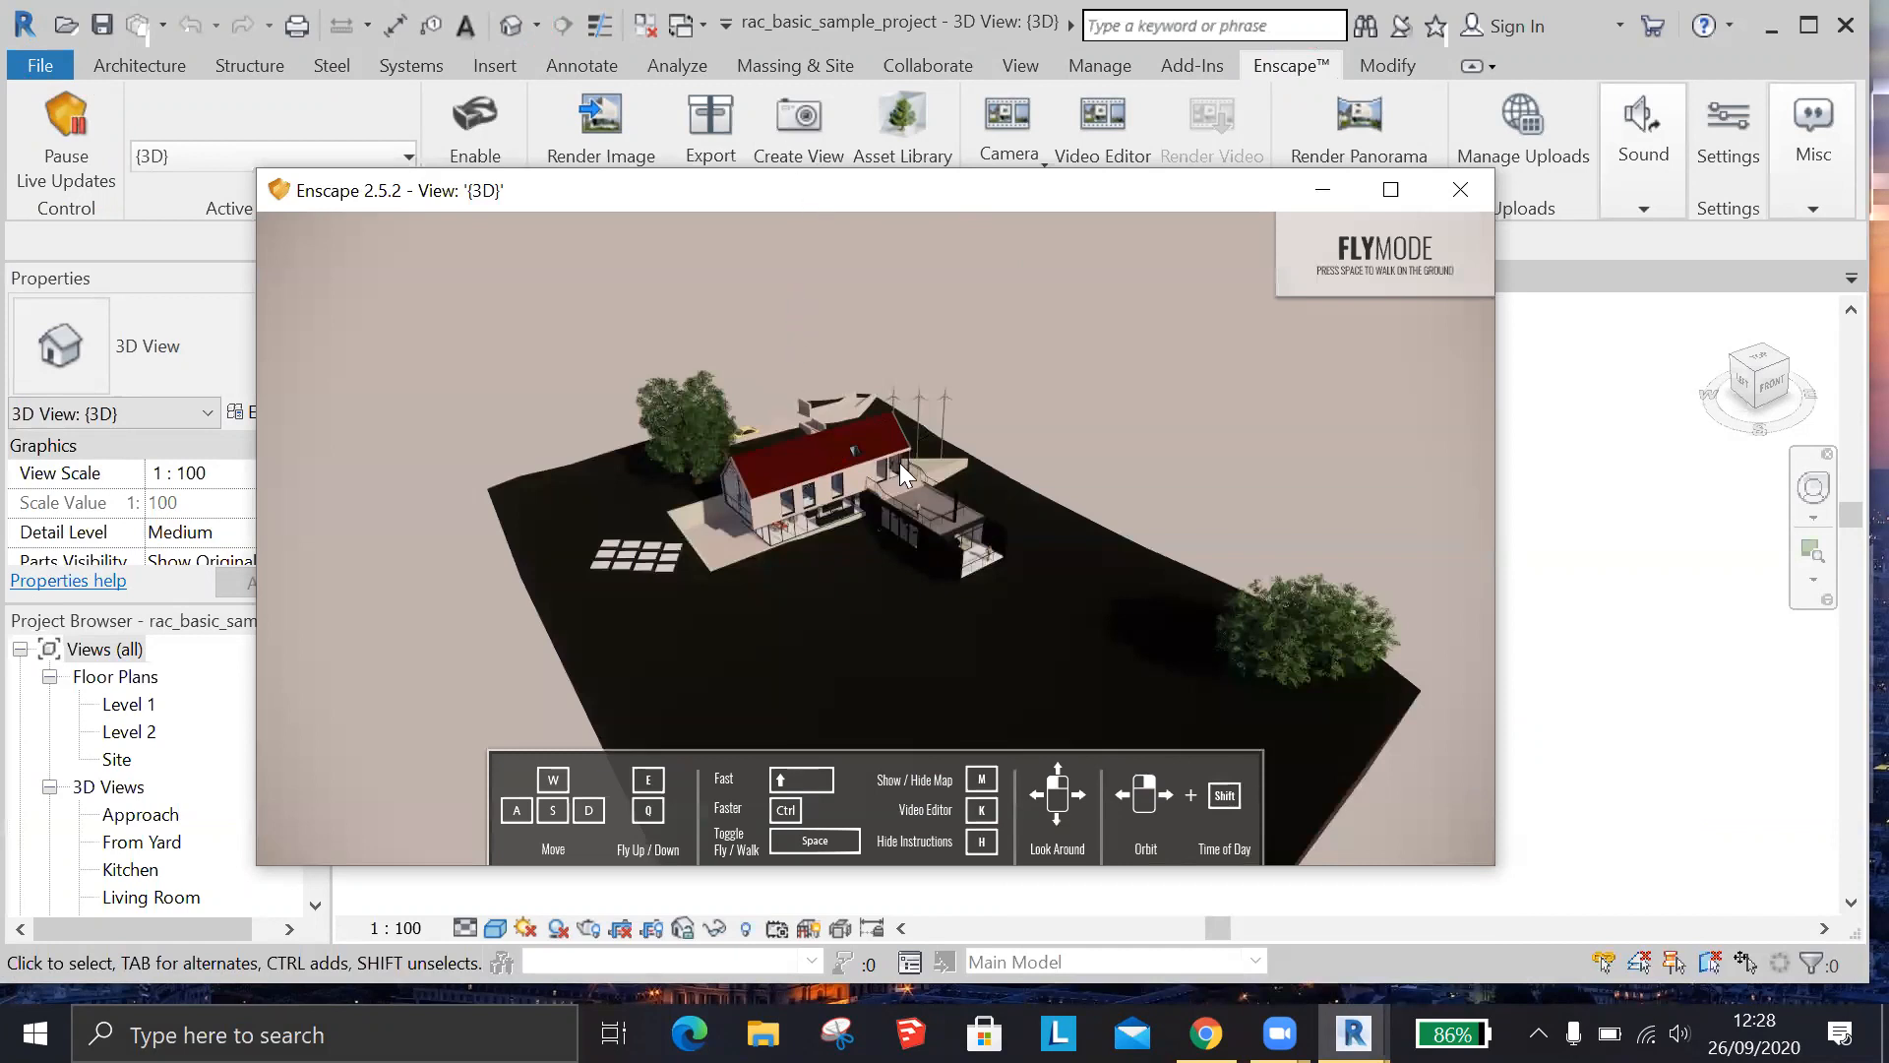
pyautogui.moveTo(787, 190); pyautogui.dragTo(740, 87)
# Examine the sample house and its site in the Enscape render by flying closer, looking around and orbiting
pyautogui.moveTo(828, 413); pyautogui.dragTo(865, 438)
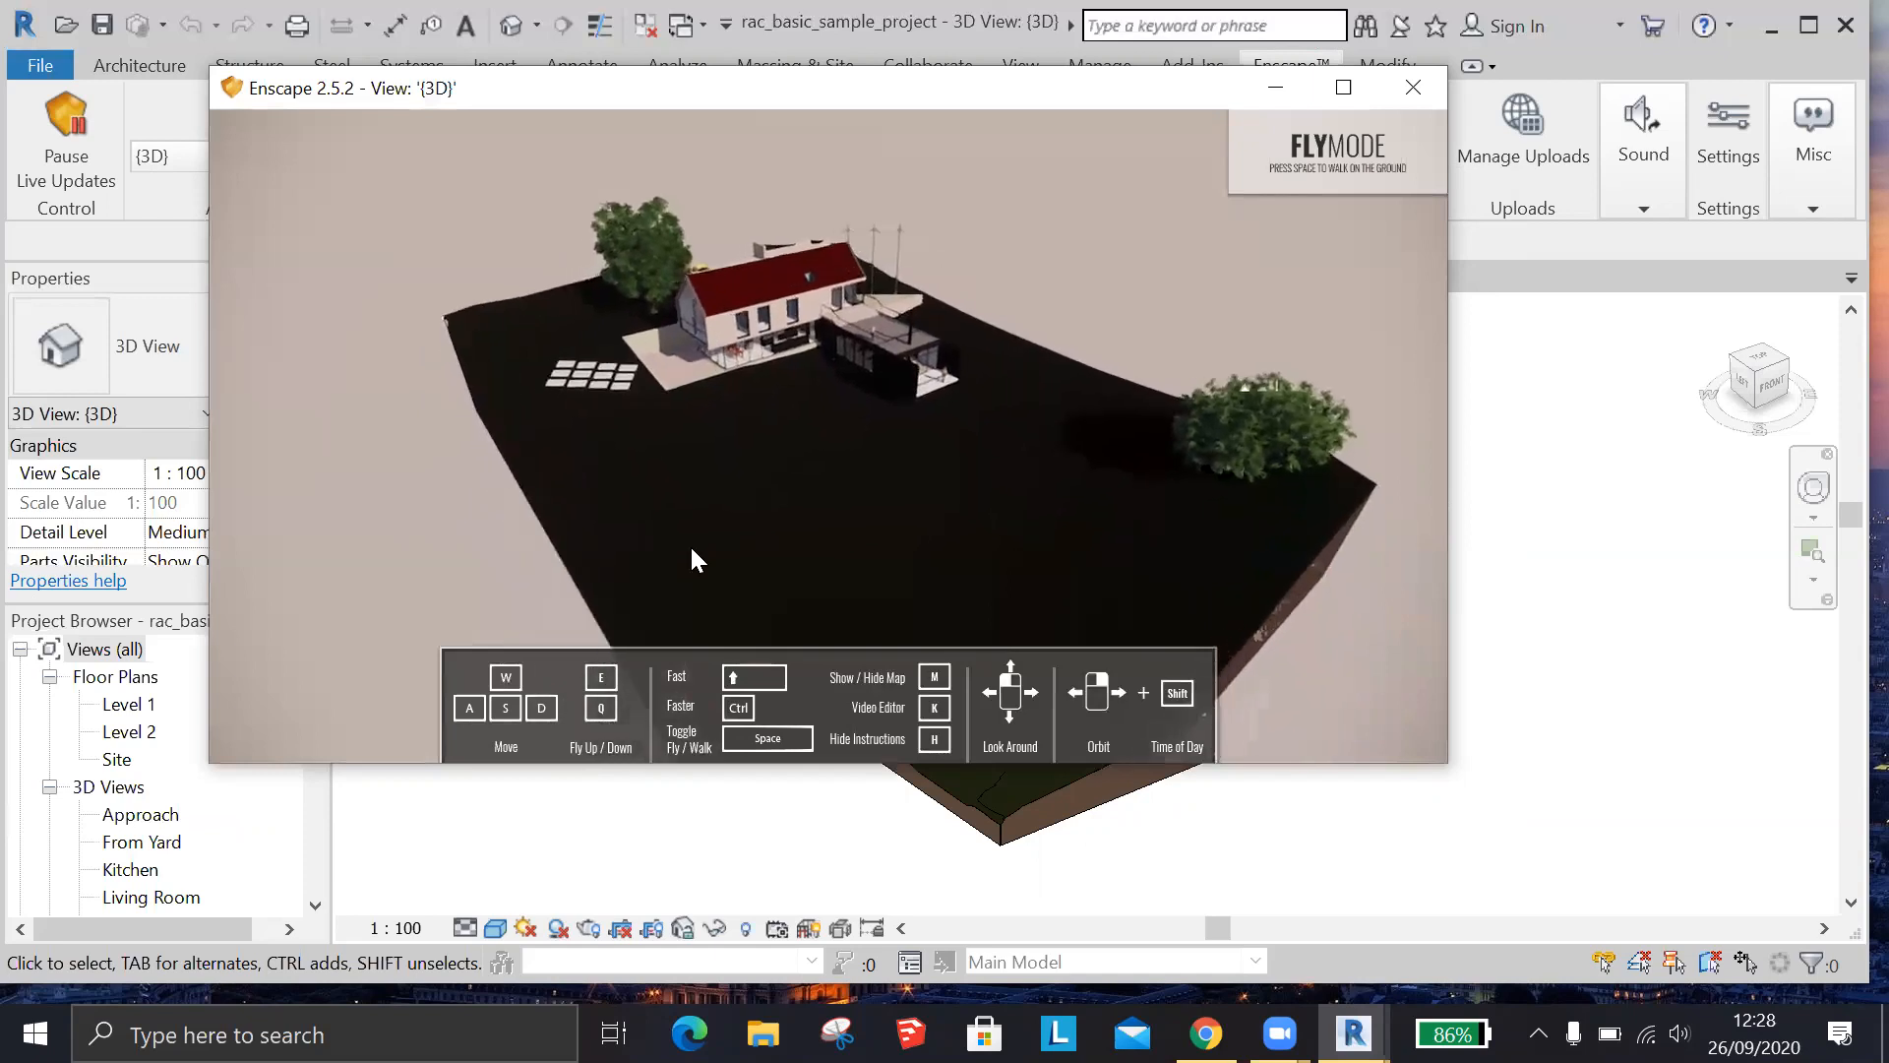
pyautogui.scroll(3, 799, 374)
pyautogui.scroll(6, 730, 311)
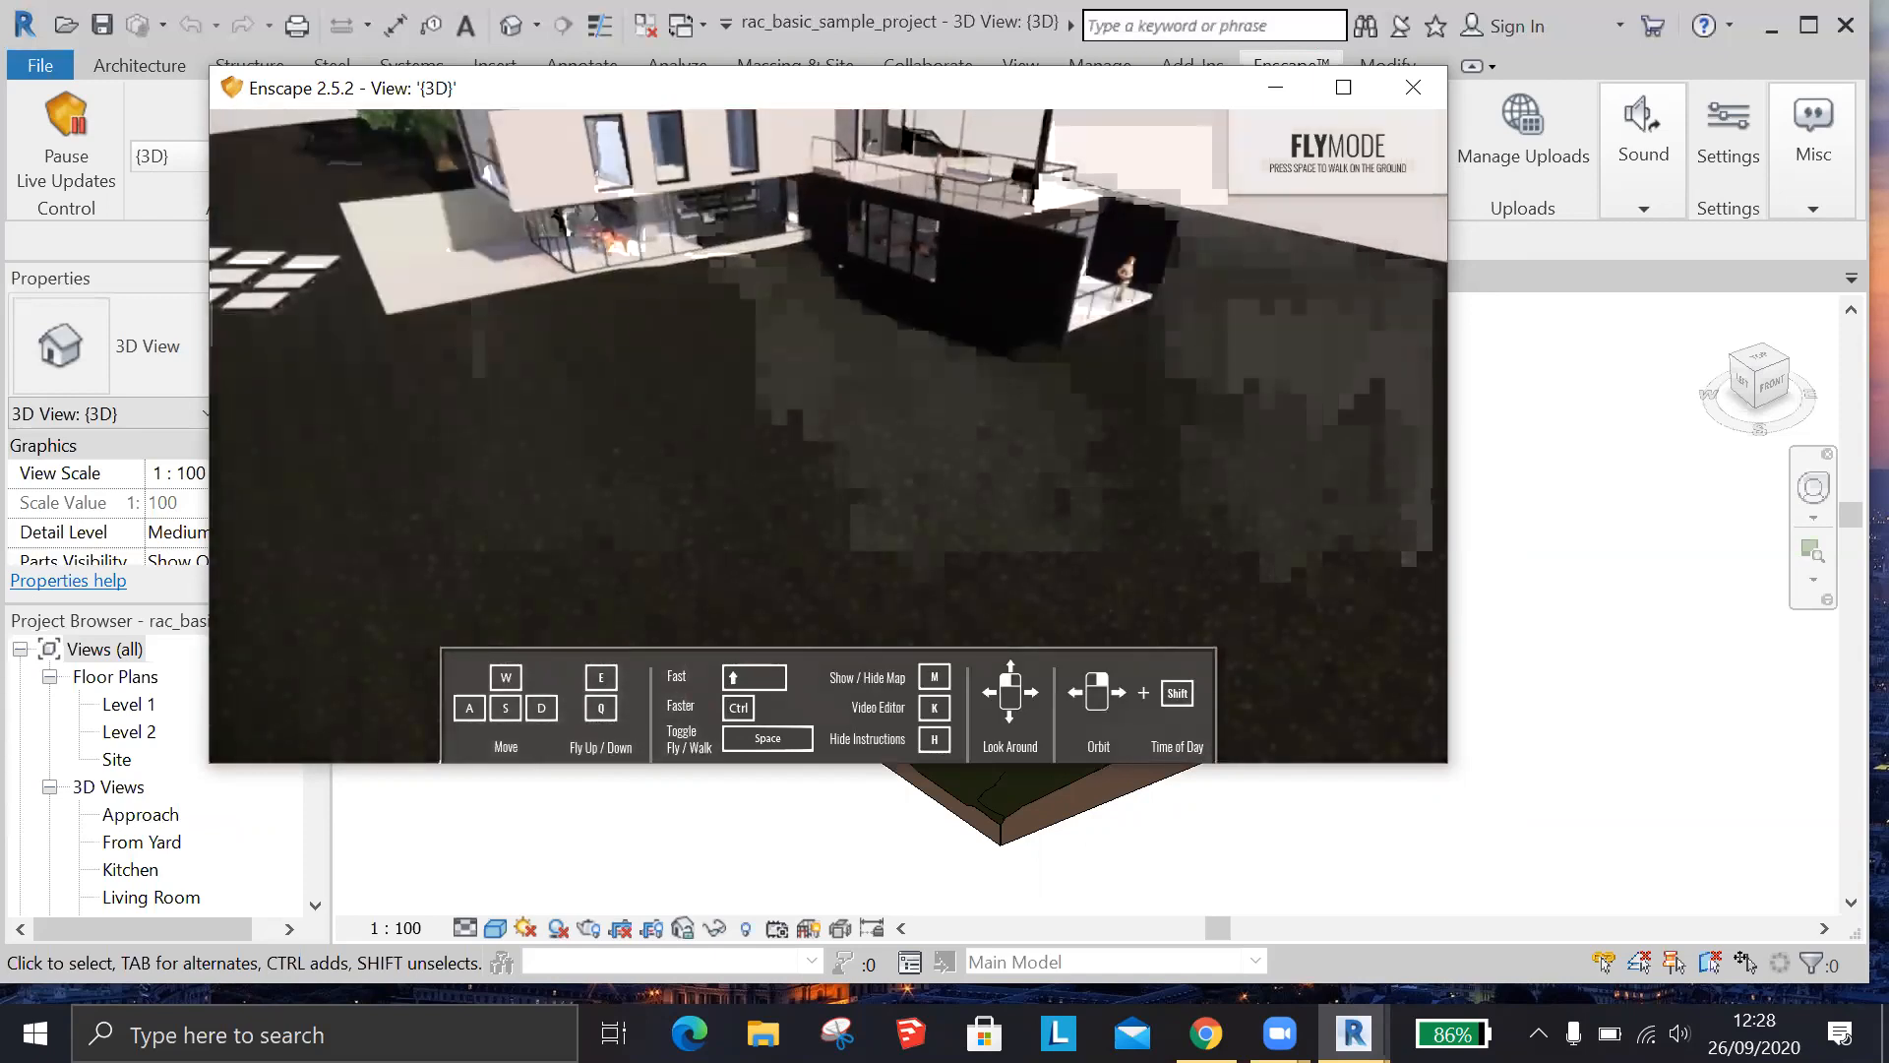
pyautogui.moveTo(730, 311); pyautogui.dragTo(744, 261)
pyautogui.scroll(2, 744, 262)
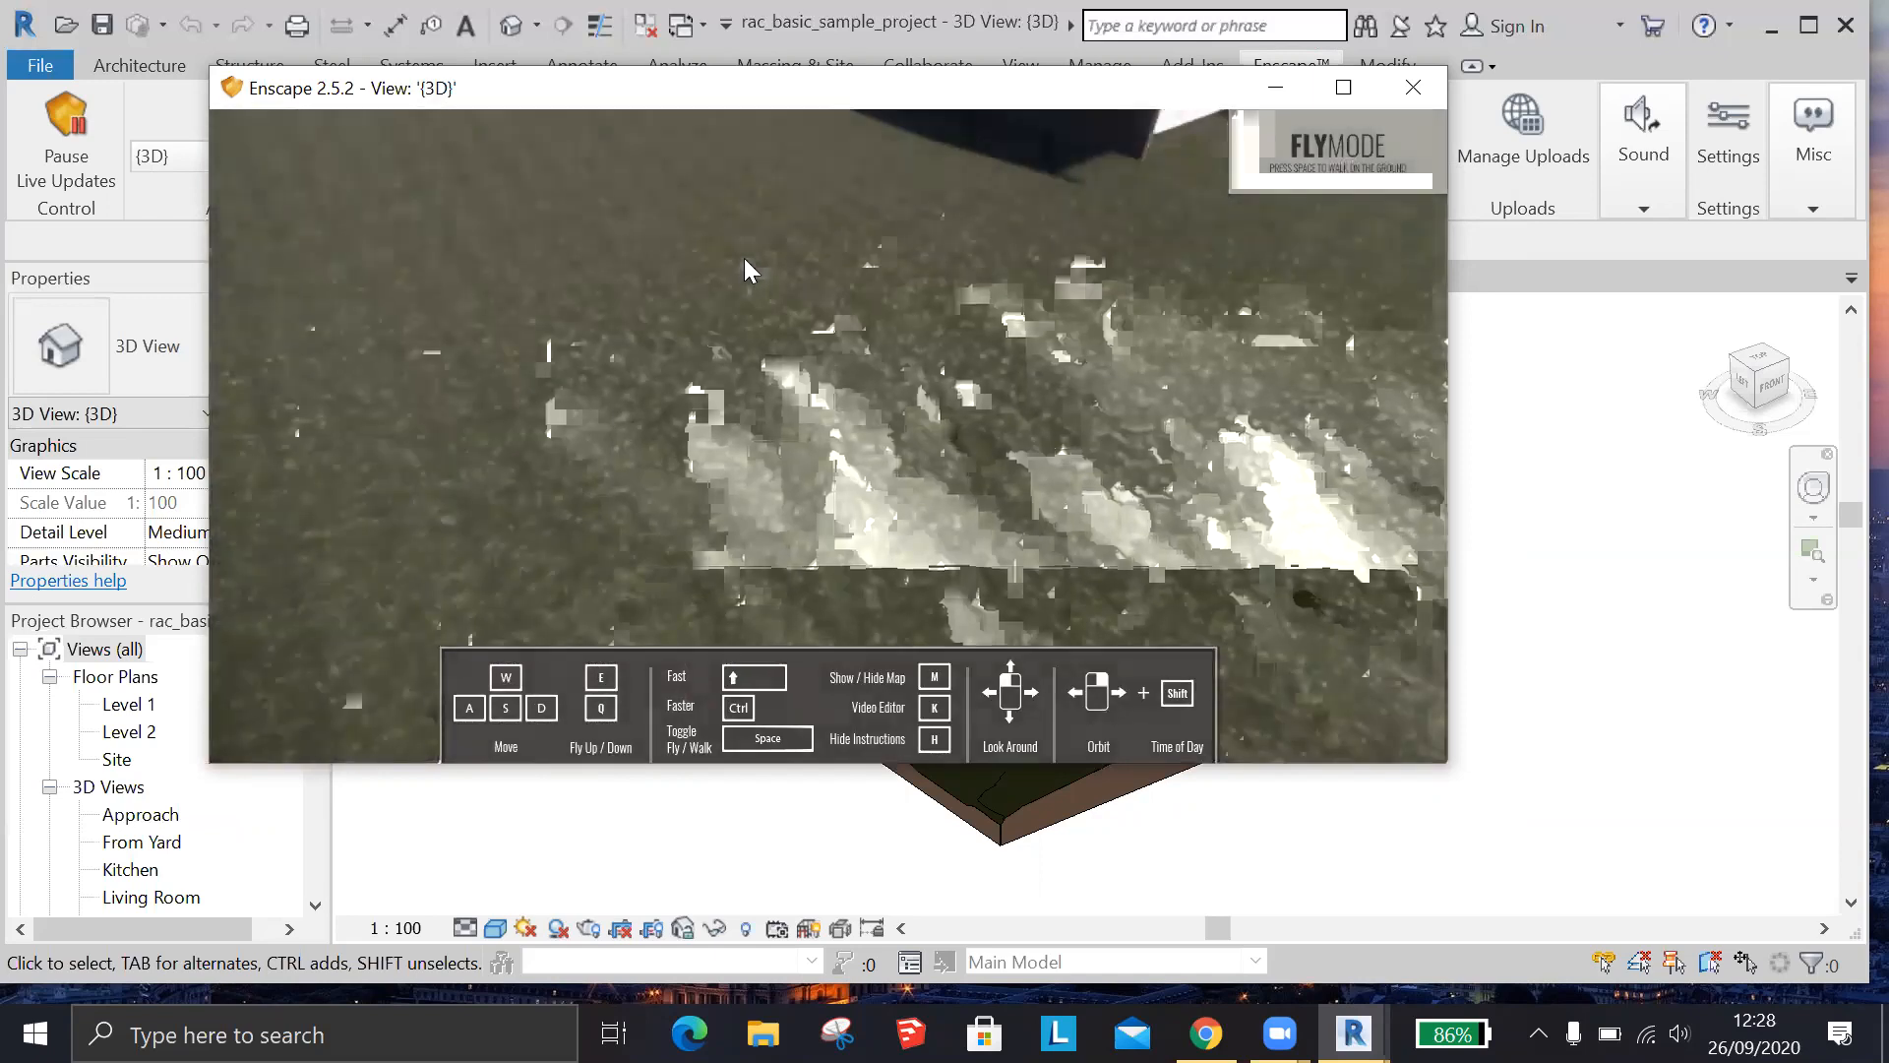
pyautogui.scroll(-5, 744, 252)
pyautogui.scroll(3, 744, 236)
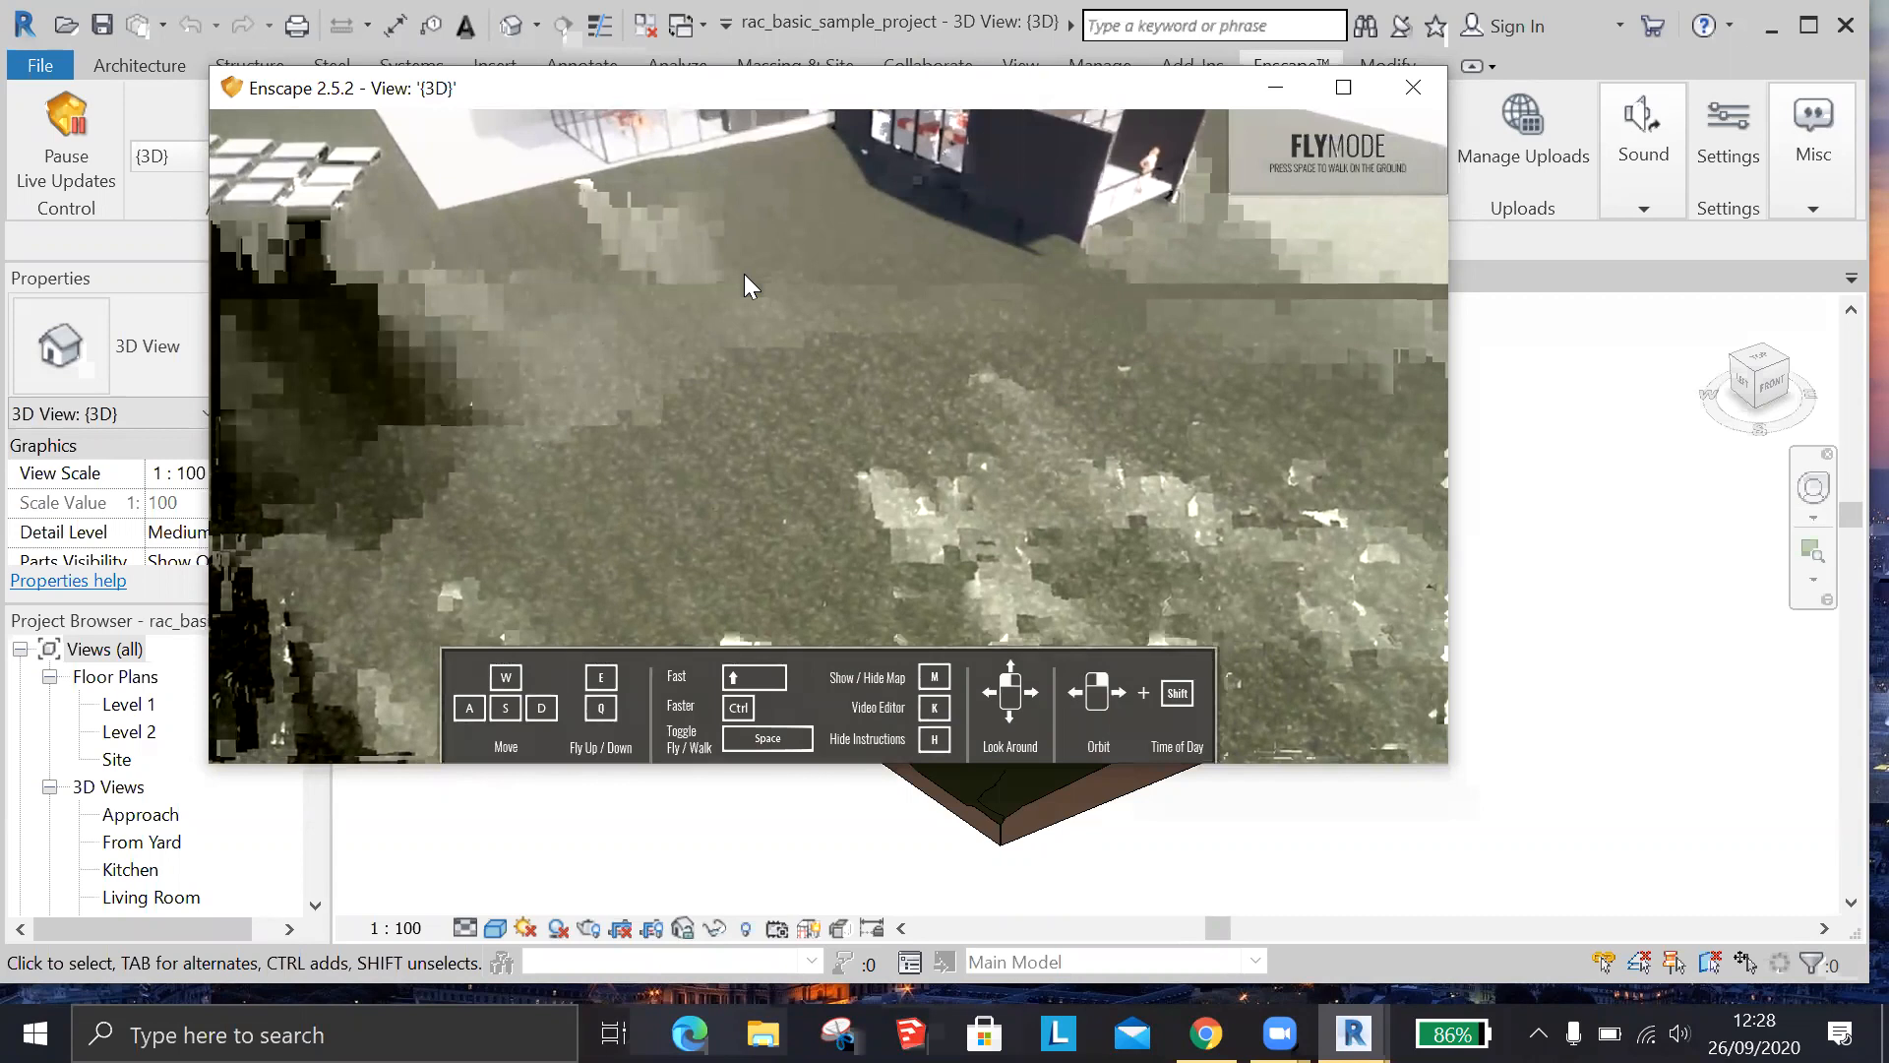
pyautogui.scroll(-5, 748, 280)
pyautogui.moveTo(804, 275); pyautogui.dragTo(778, 344, button='right')
pyautogui.moveTo(778, 344); pyautogui.dragTo(1029, 427)
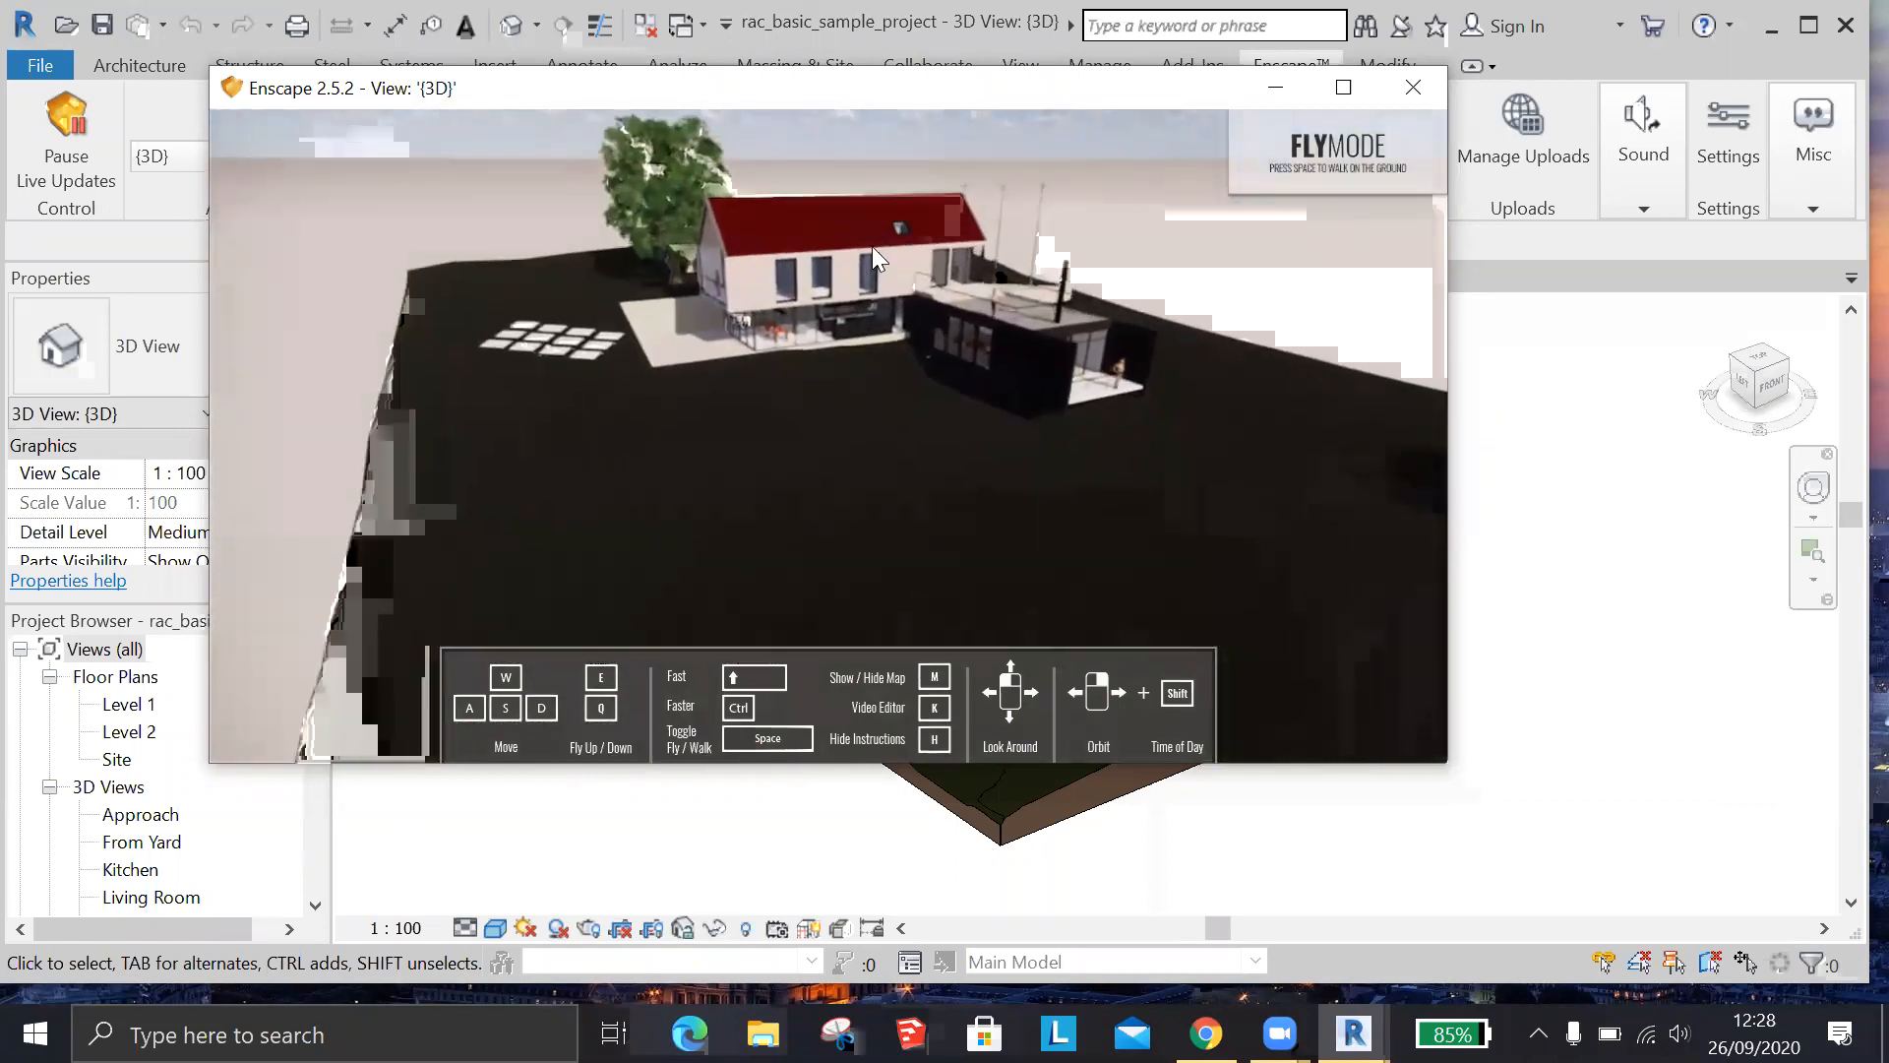
pyautogui.moveTo(860, 347); pyautogui.dragTo(398, 340, button='right')
pyautogui.scroll(5, 744, 311)
pyautogui.scroll(3, 726, 293)
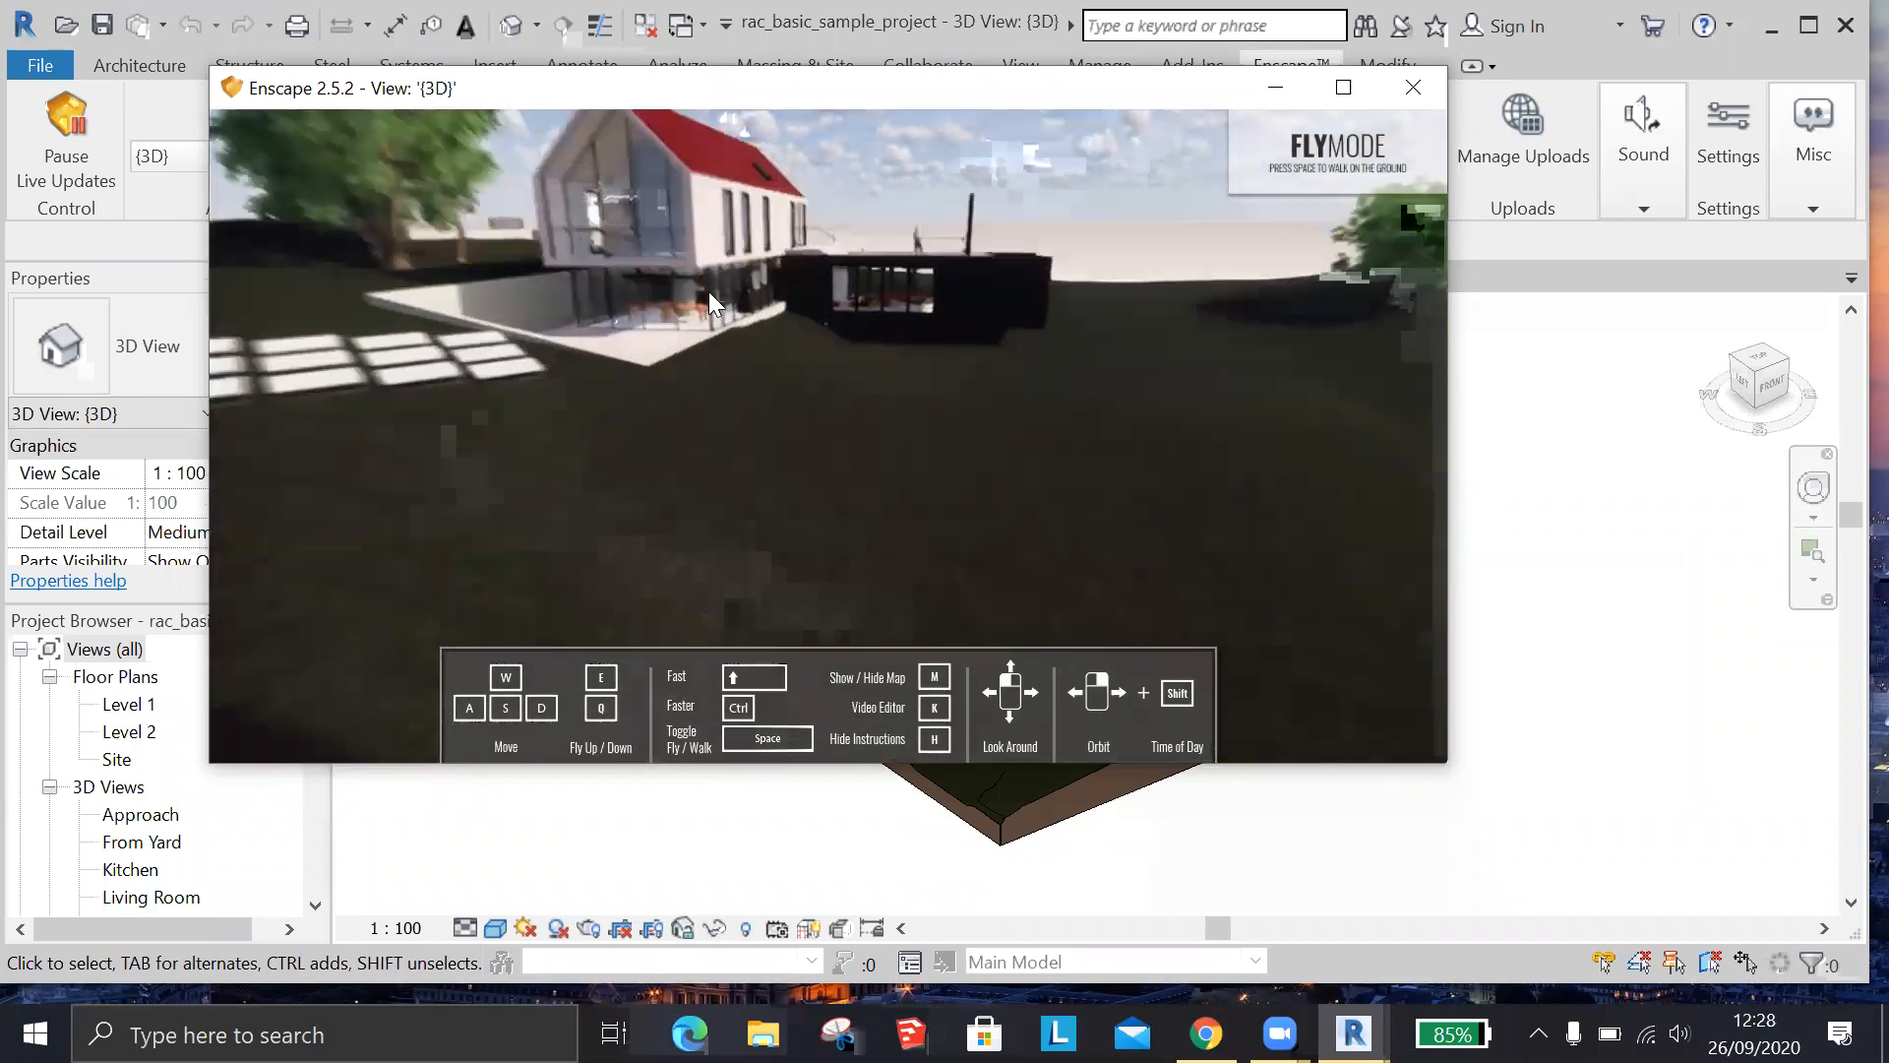
pyautogui.moveTo(708, 293)
pyautogui.mouseDown()
pyautogui.moveTo(708, 315)
pyautogui.moveTo(675, 246)
pyautogui.moveTo(704, 297)
pyautogui.mouseUp()
pyautogui.moveTo(880, 298); pyautogui.dragTo(1510, 286, button='right')
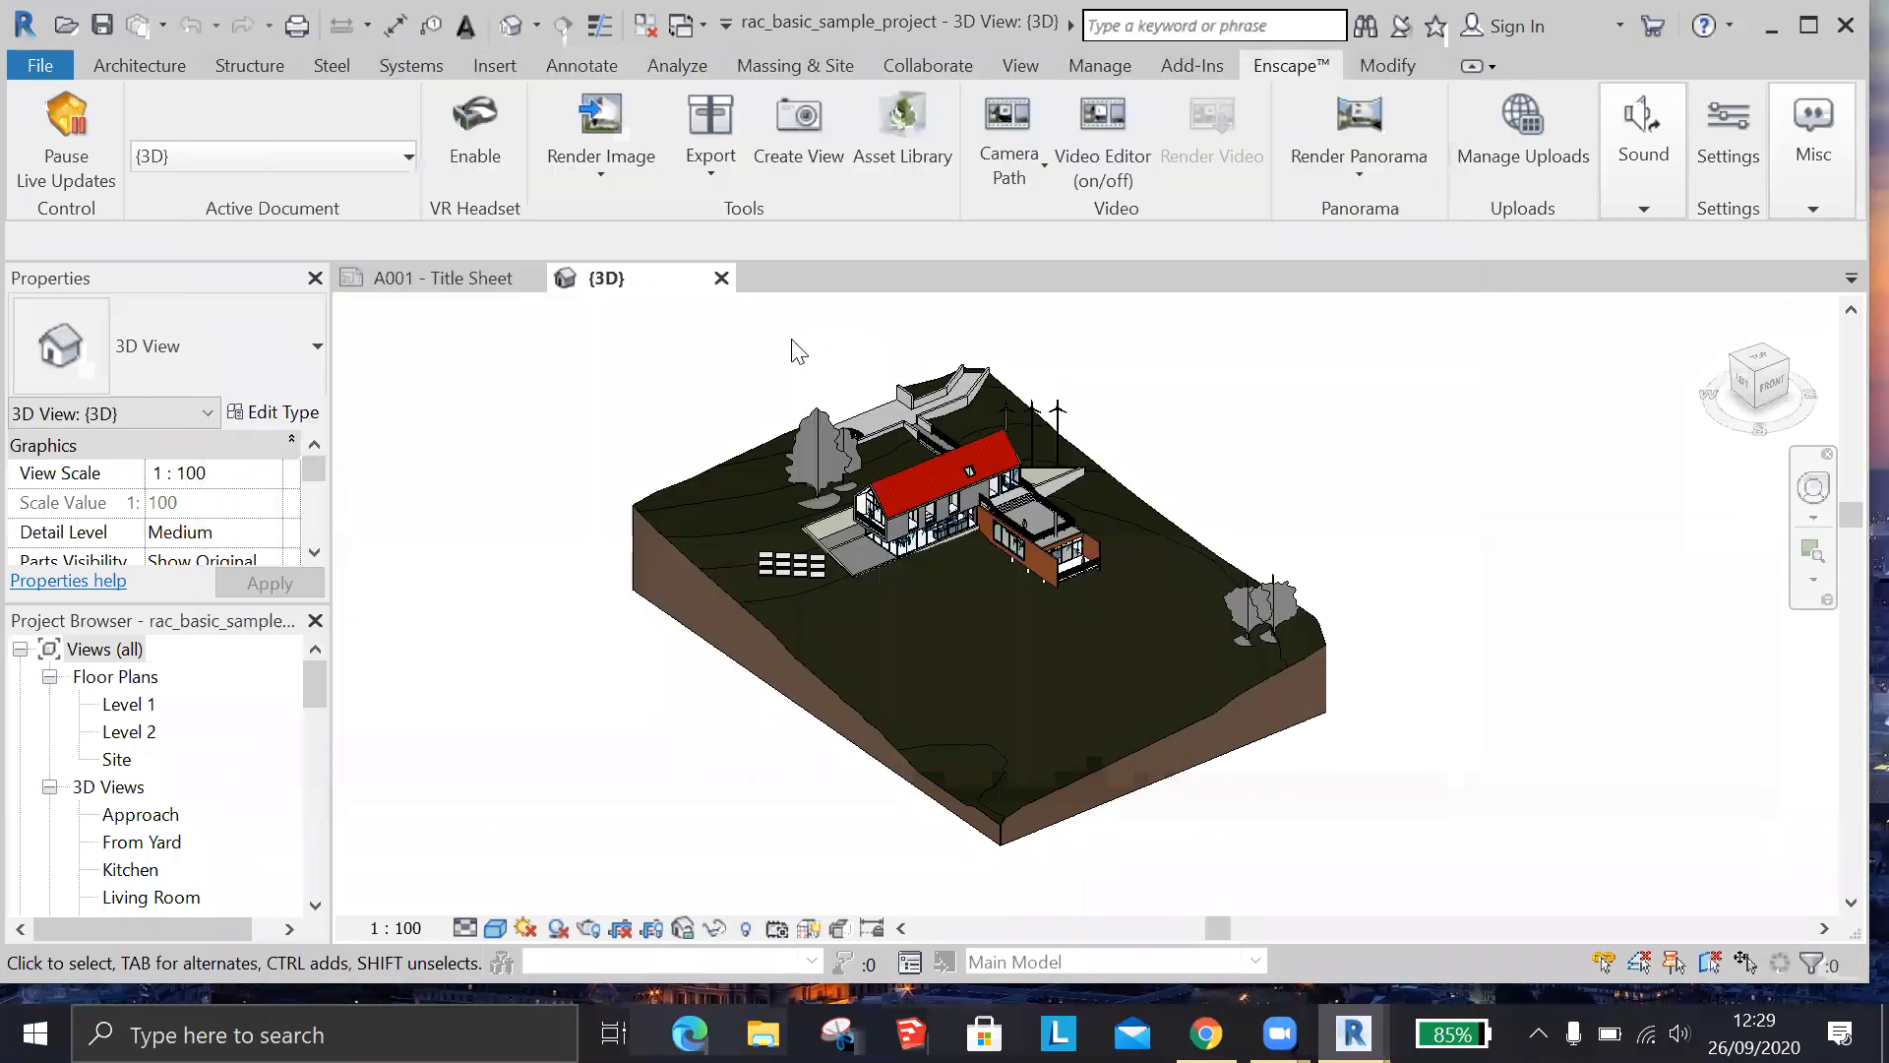
# Close Revit 2019 with the sample project
pyautogui.rightClick(788, 338)
pyautogui.click(1427, 411)
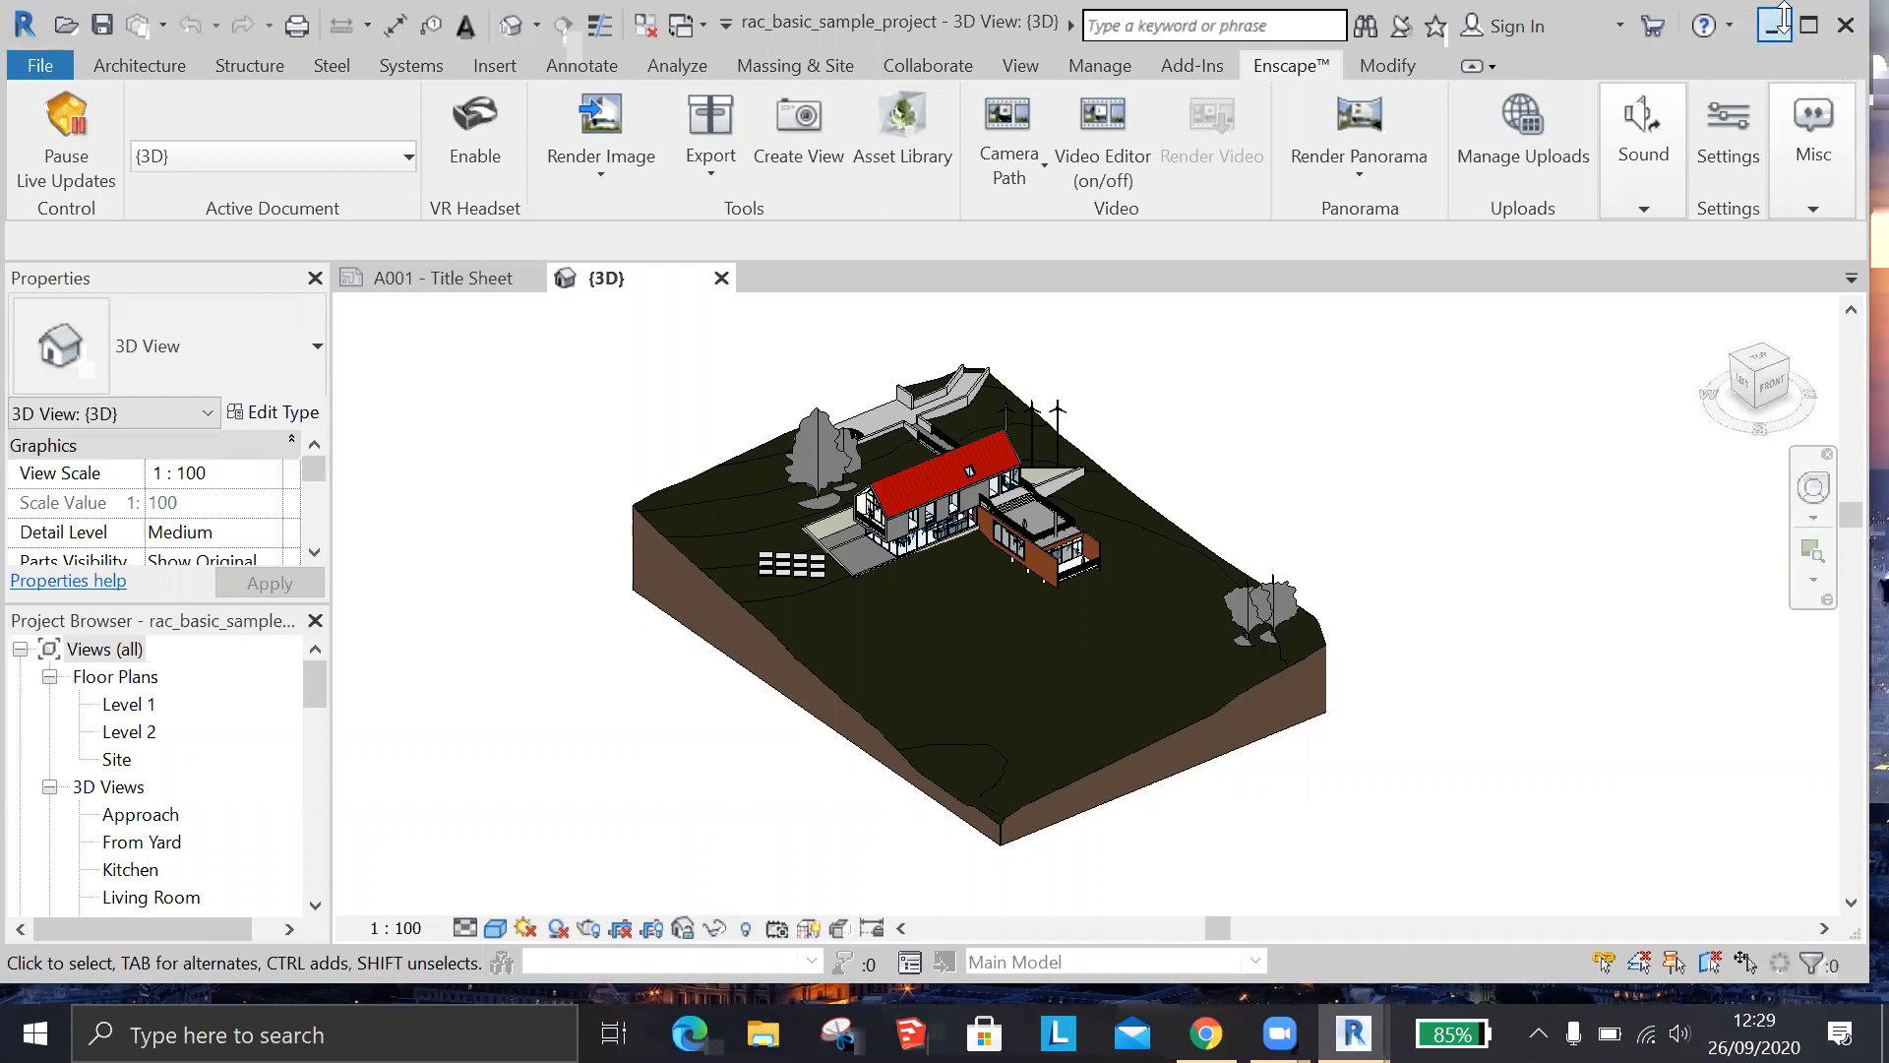
pyautogui.click(1846, 29)
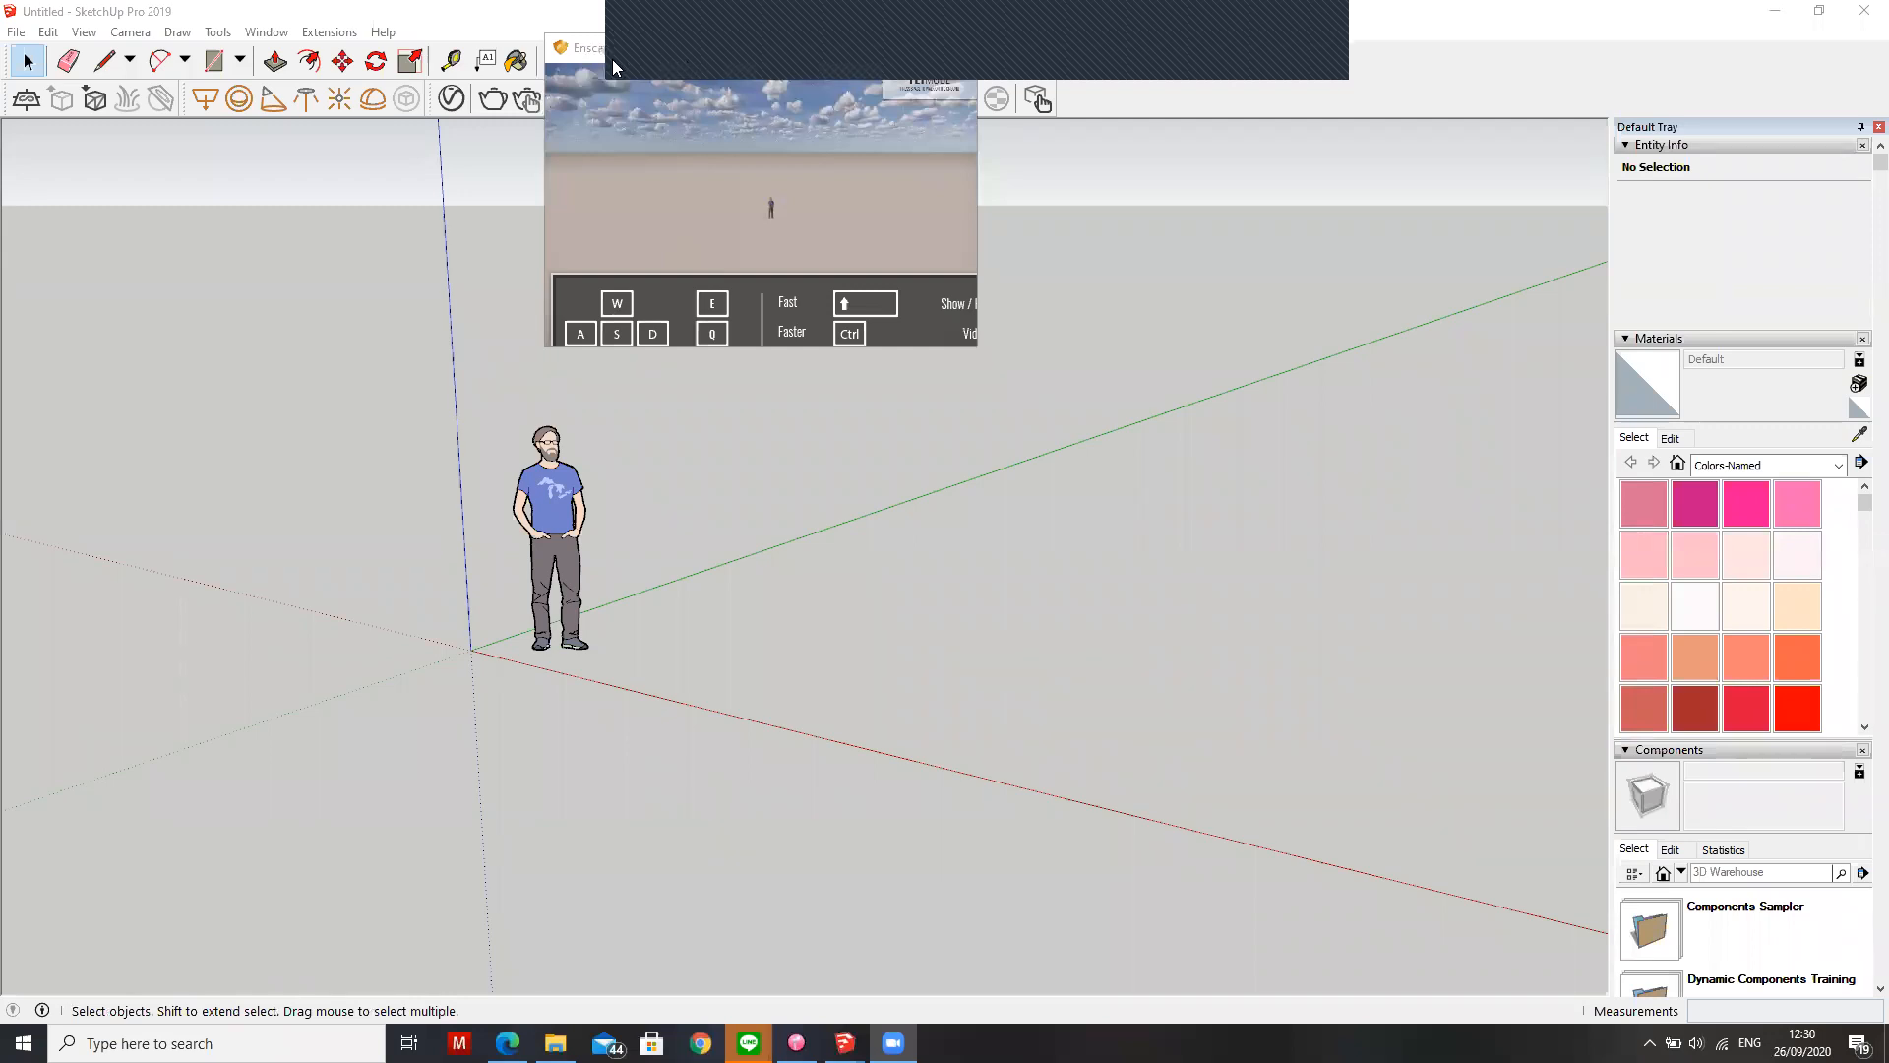
# Switch to SketchUp Pro 2019 and open the HOTEL LOBBY AESOP model from the Documents folder
pyautogui.click(1101, 245)
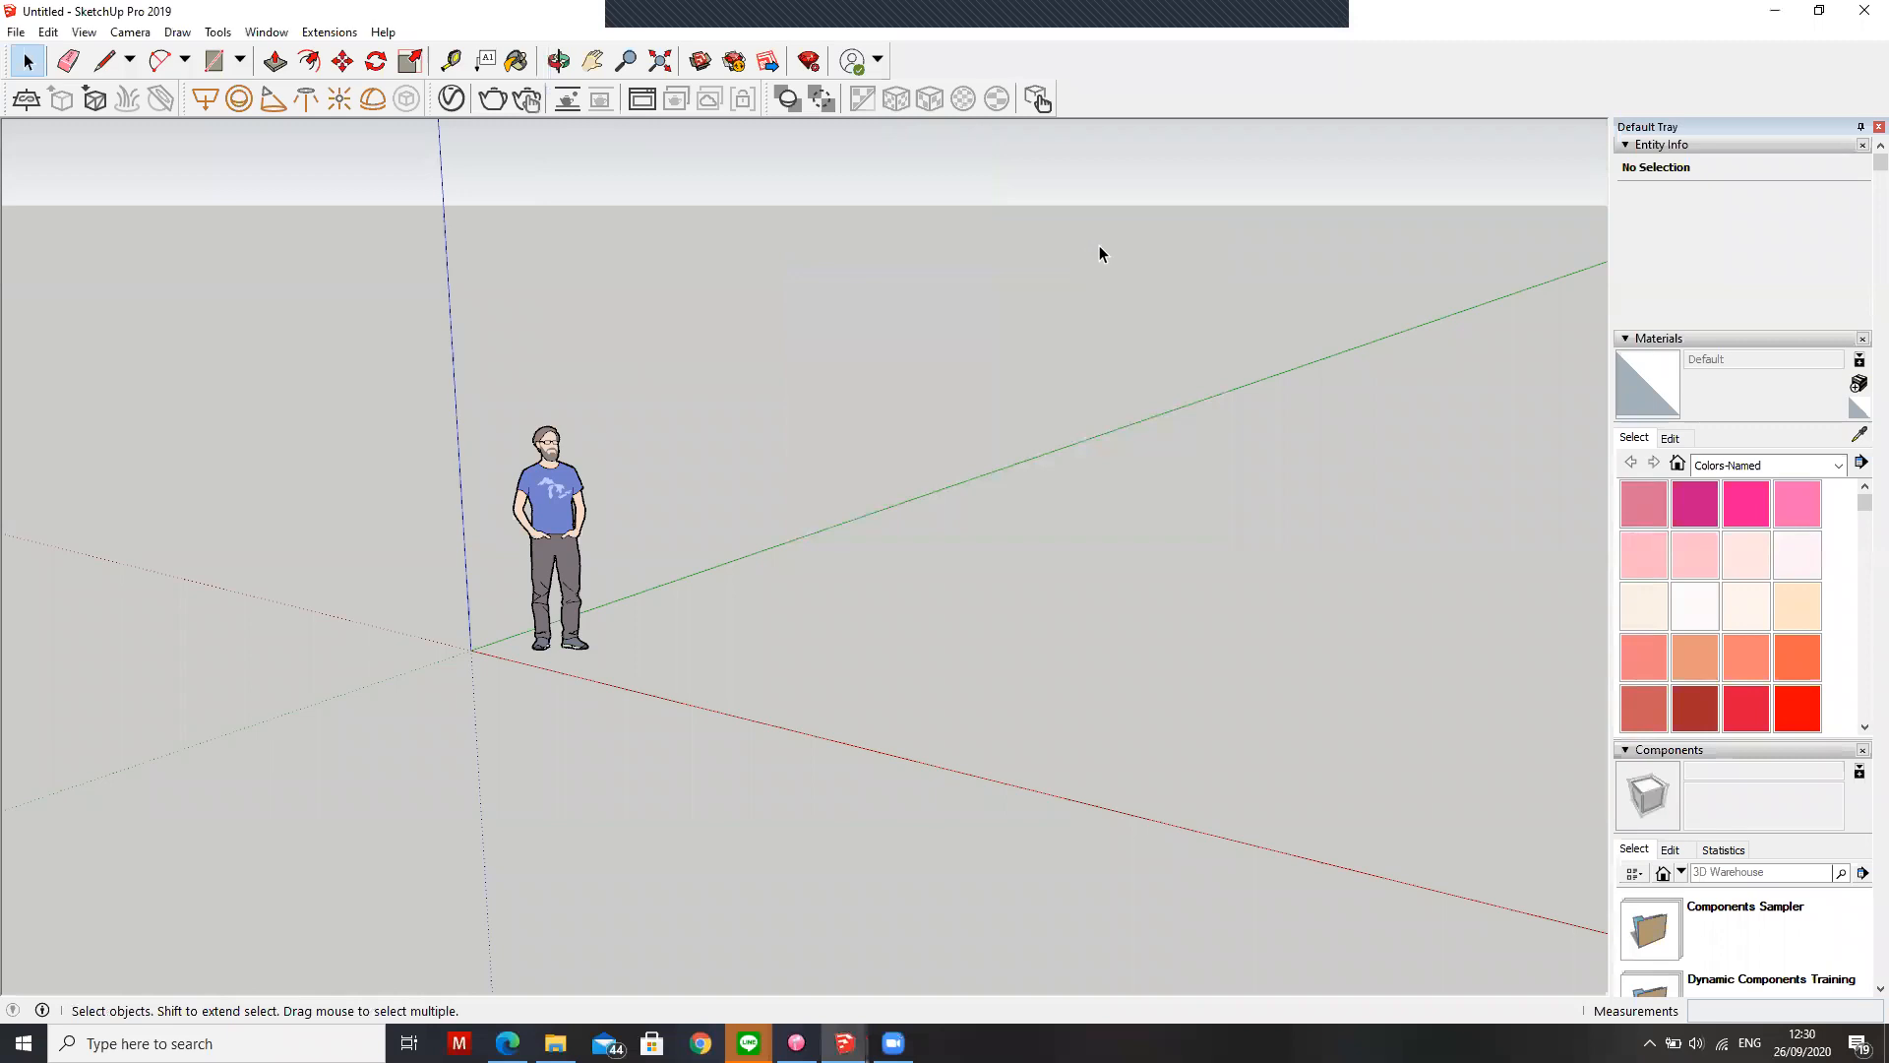
pyautogui.moveTo(796, 1043)
pyautogui.click(16, 31)
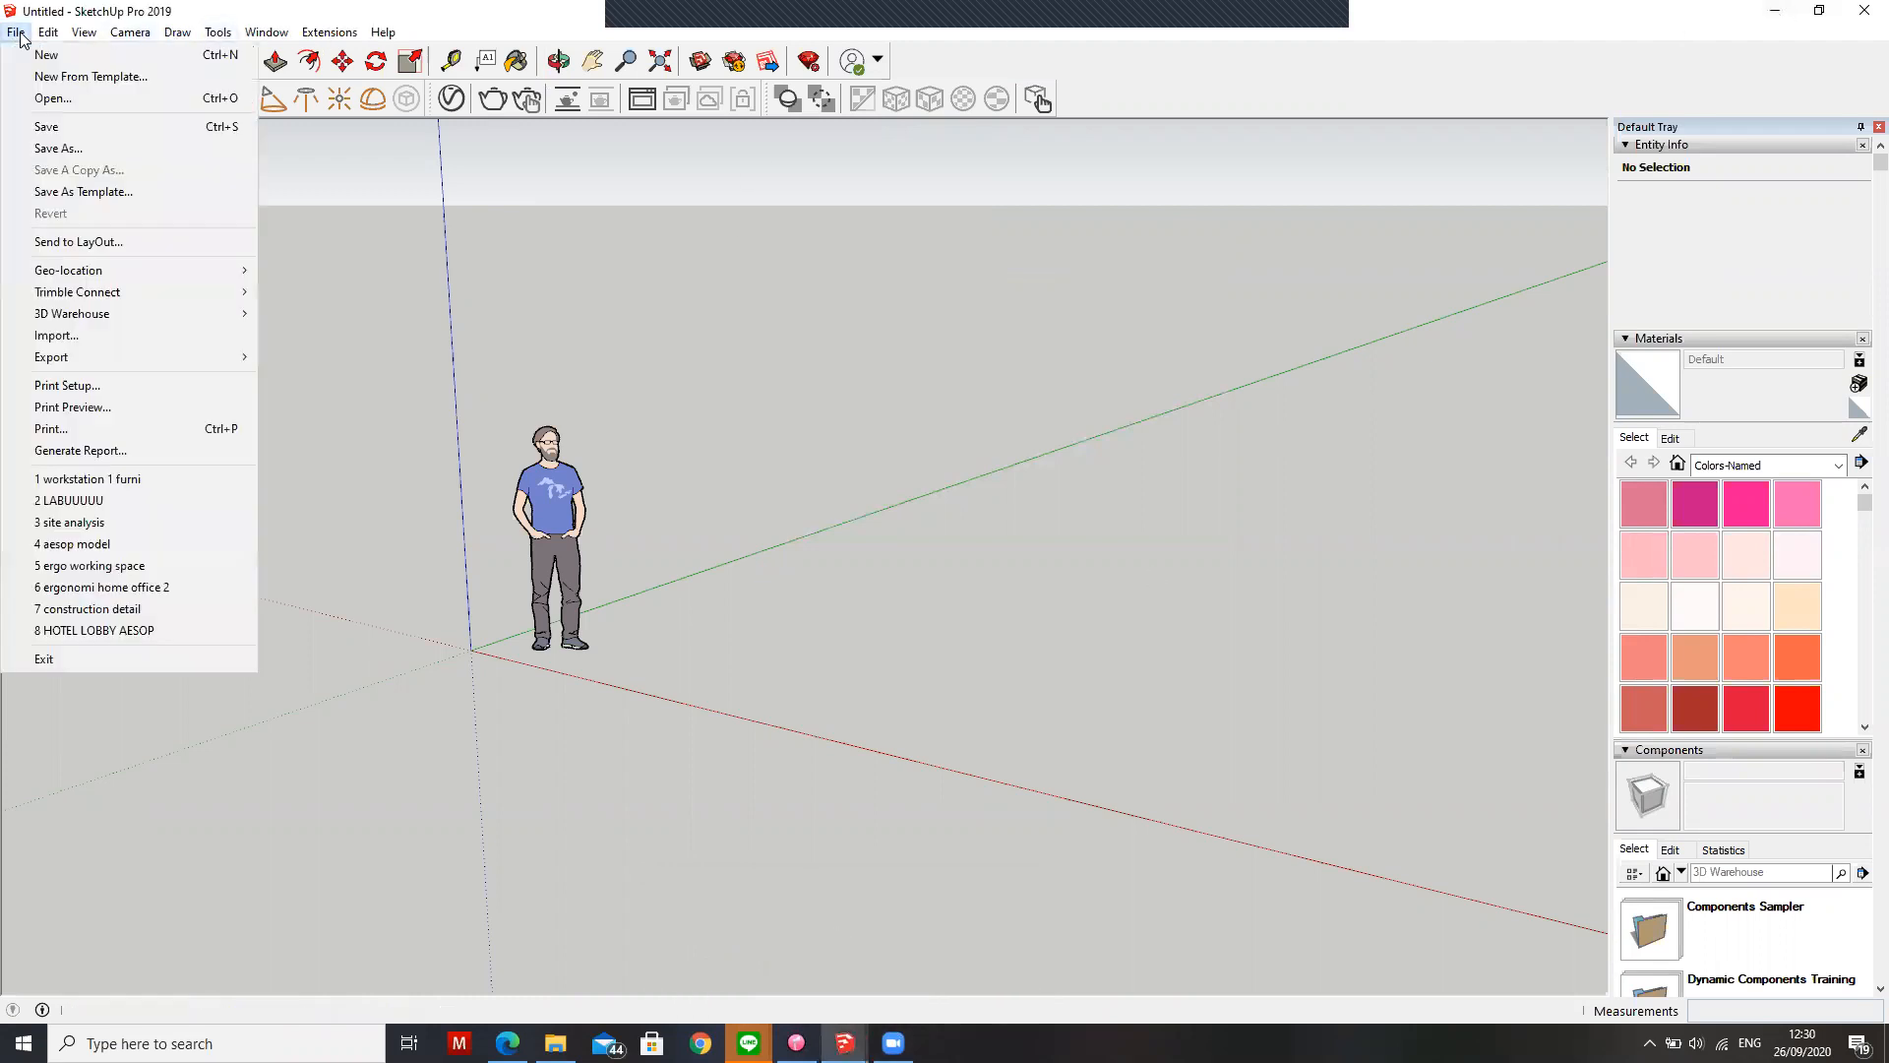
pyautogui.click(47, 98)
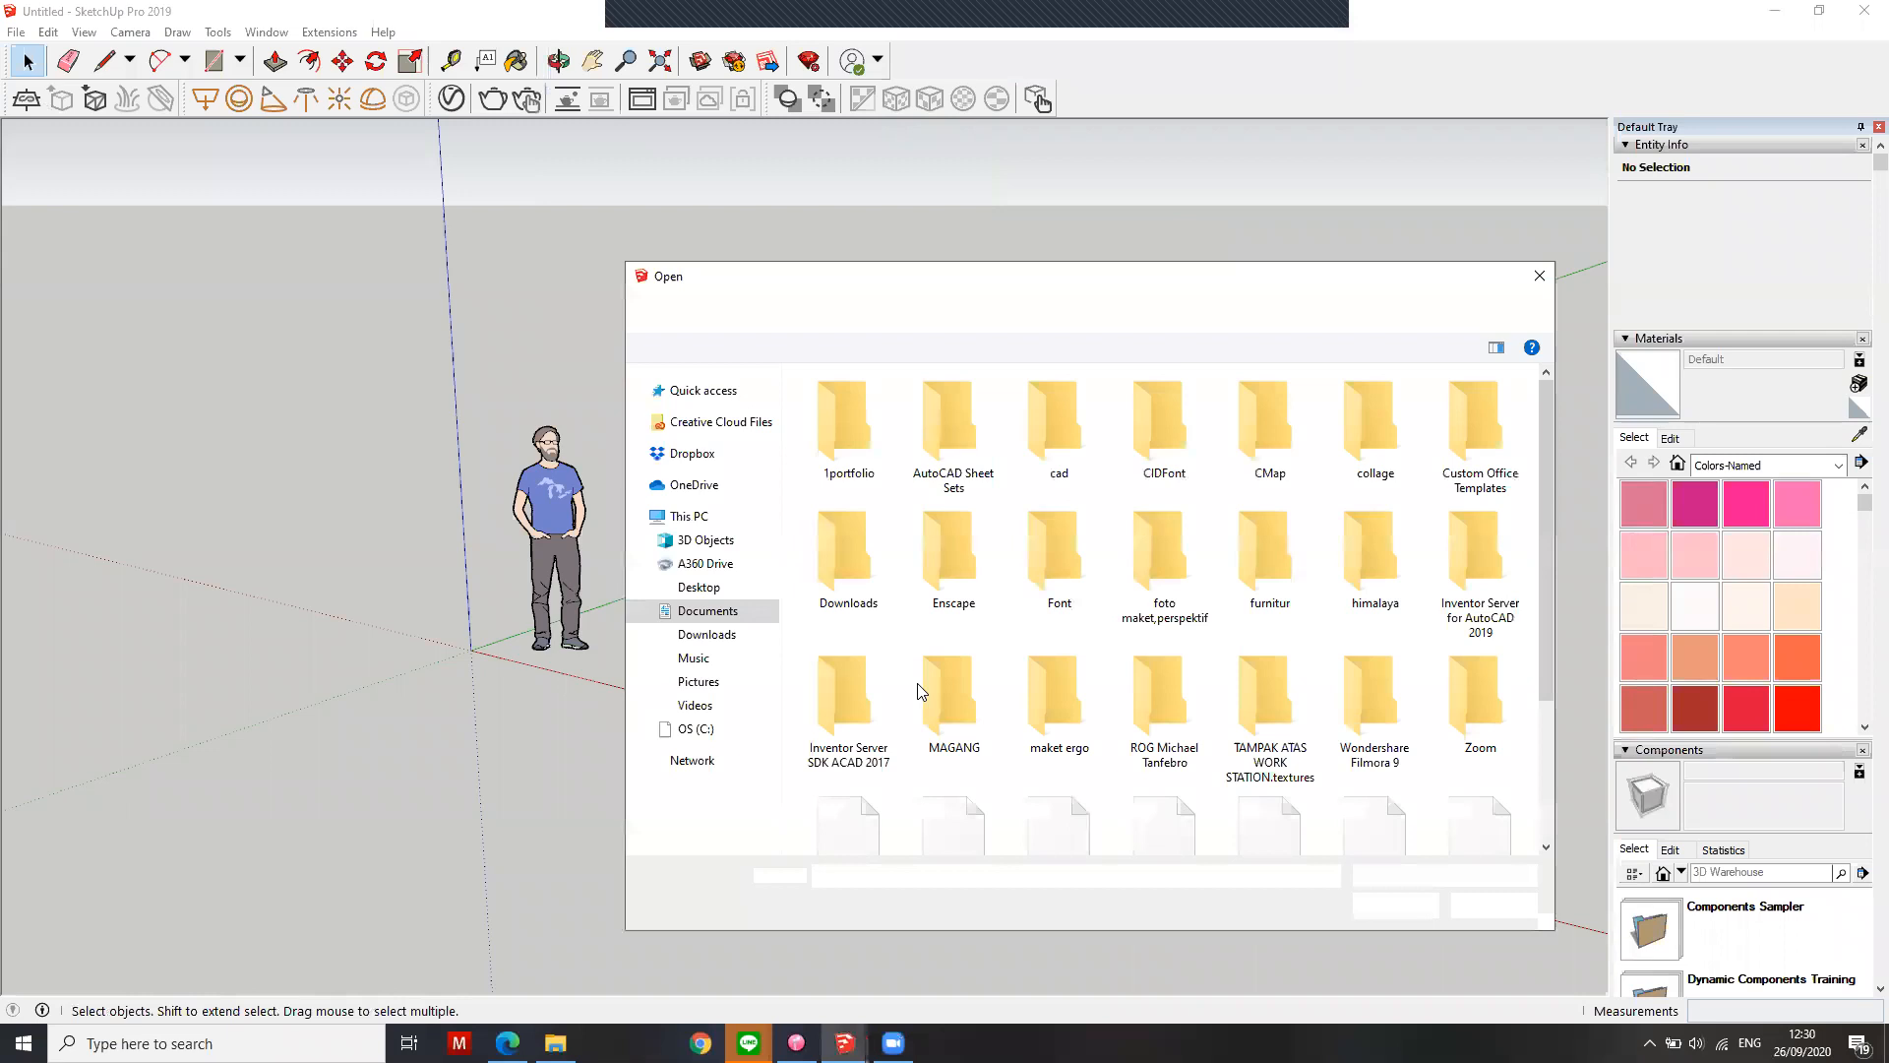
pyautogui.scroll(-2, 919, 683)
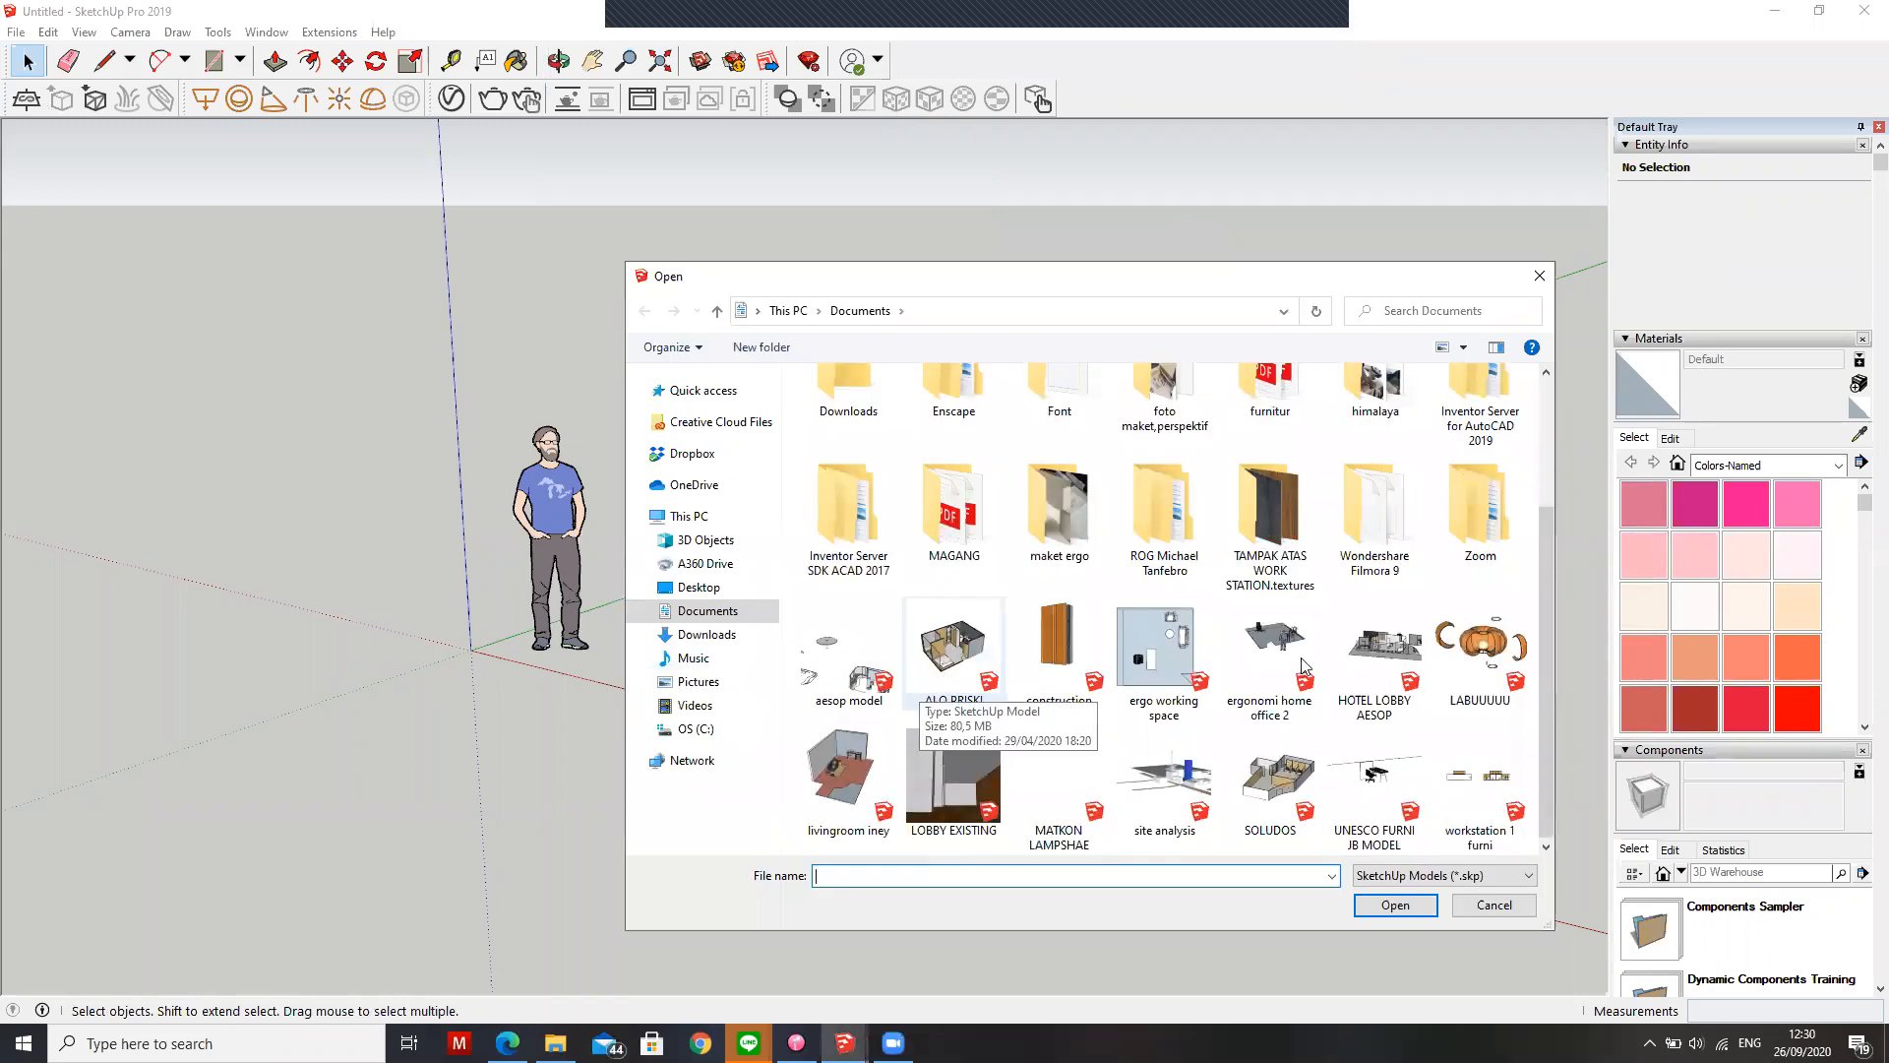
pyautogui.click(1389, 677)
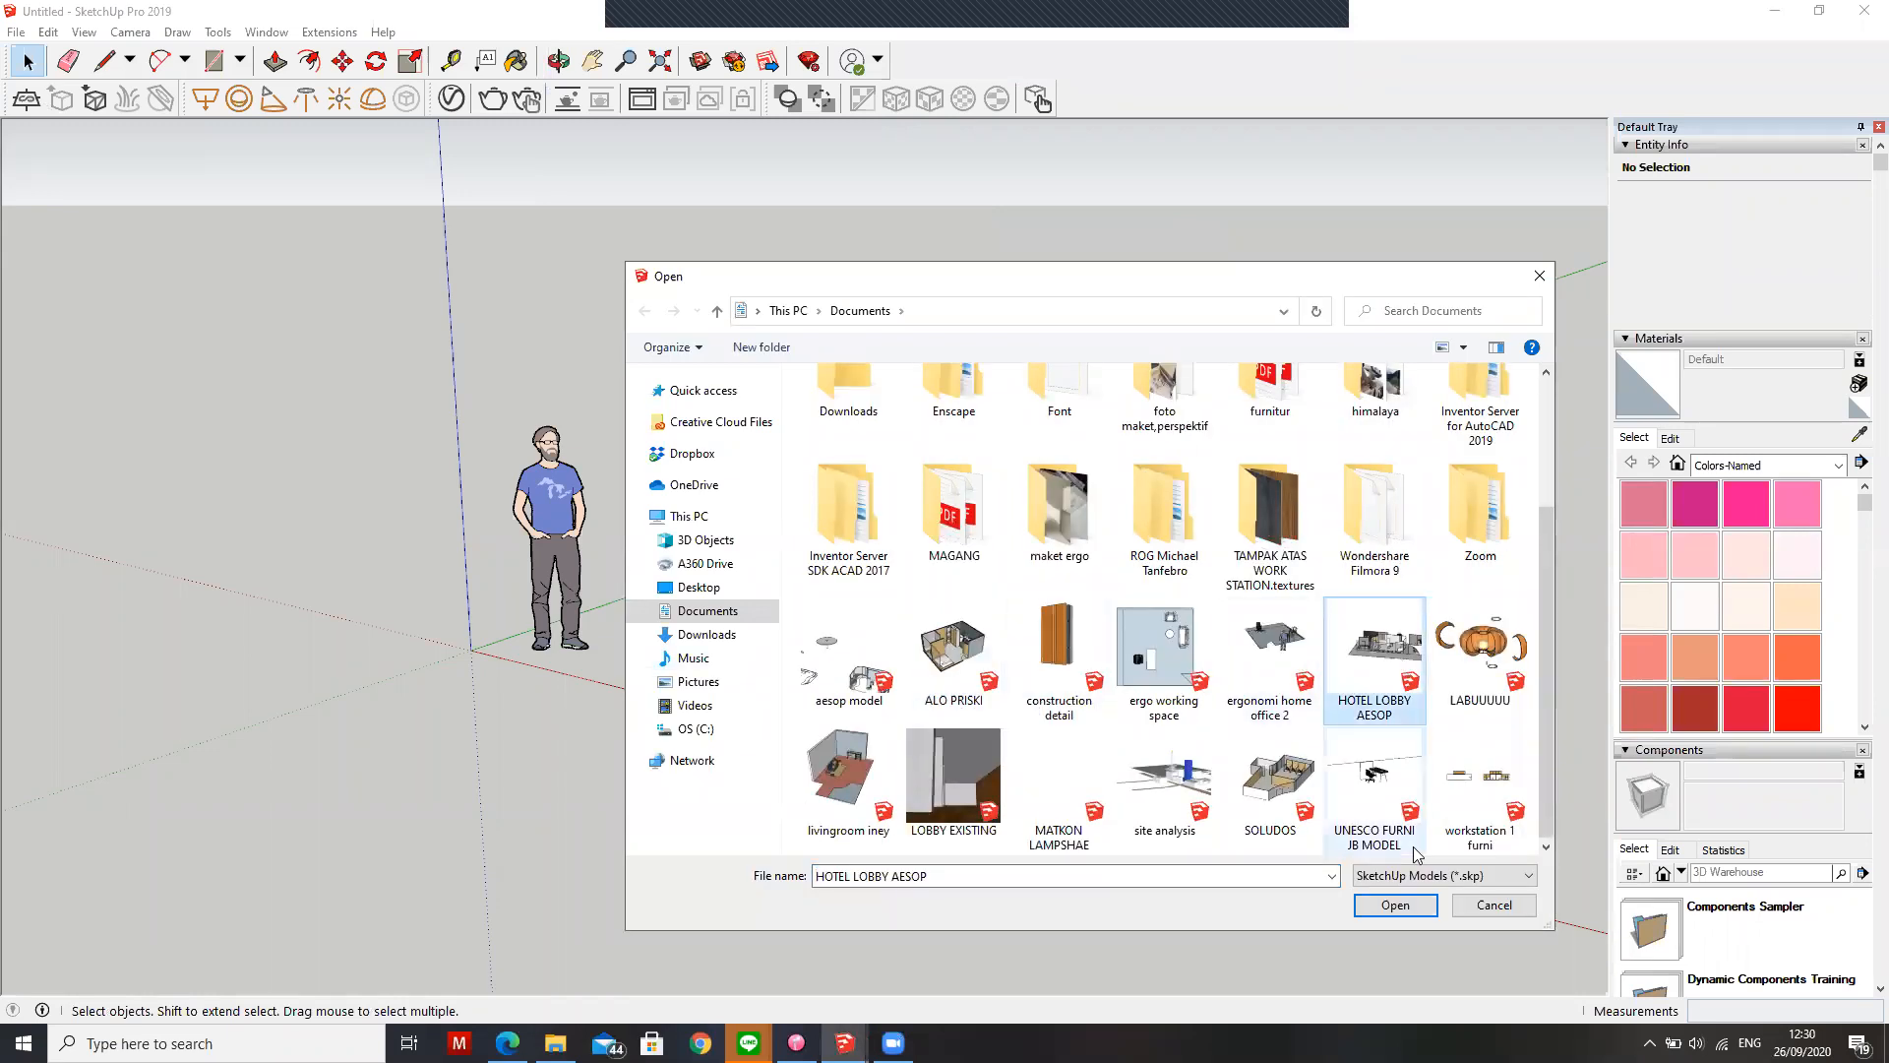
pyautogui.click(1395, 905)
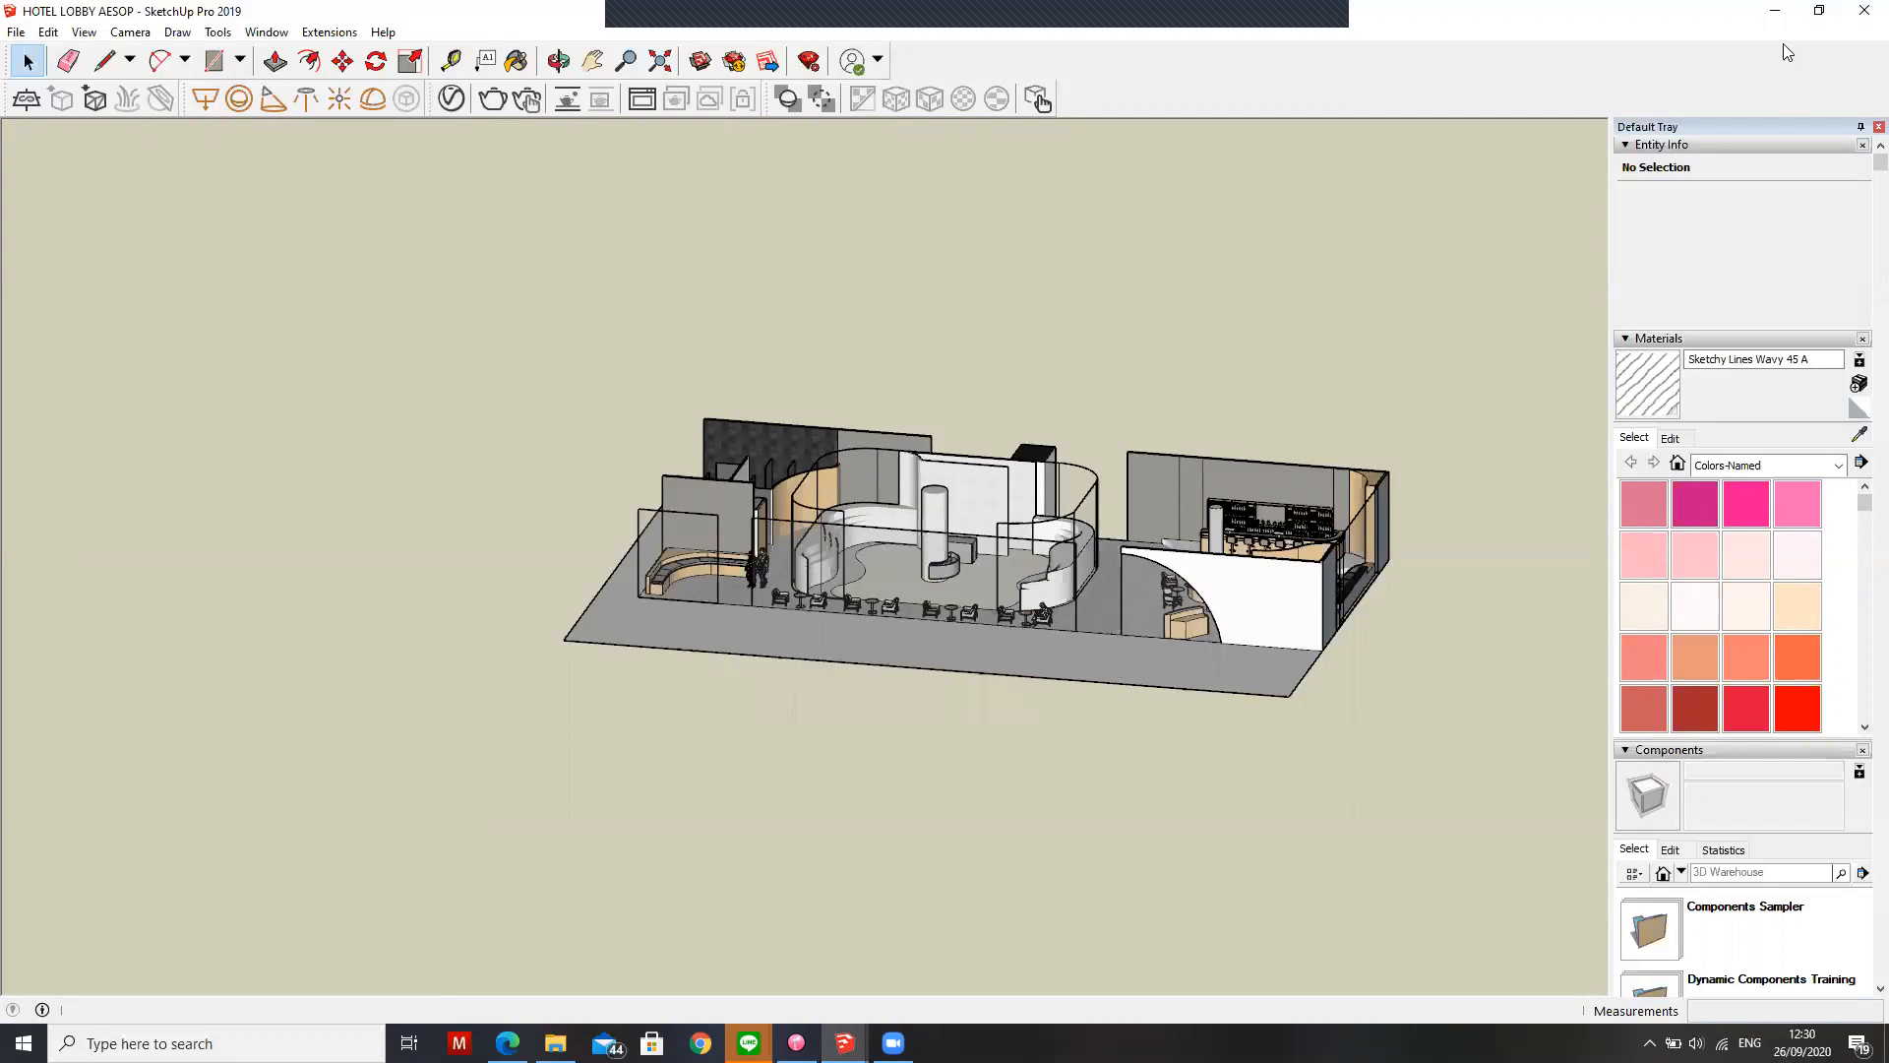
# Shrink the SketchUp window, move it aside, and place the HOTEL LOBBY AESOP Enscape render window beside the model
pyautogui.moveTo(1055, 652); pyautogui.dragTo(1143, 641, button='middle')
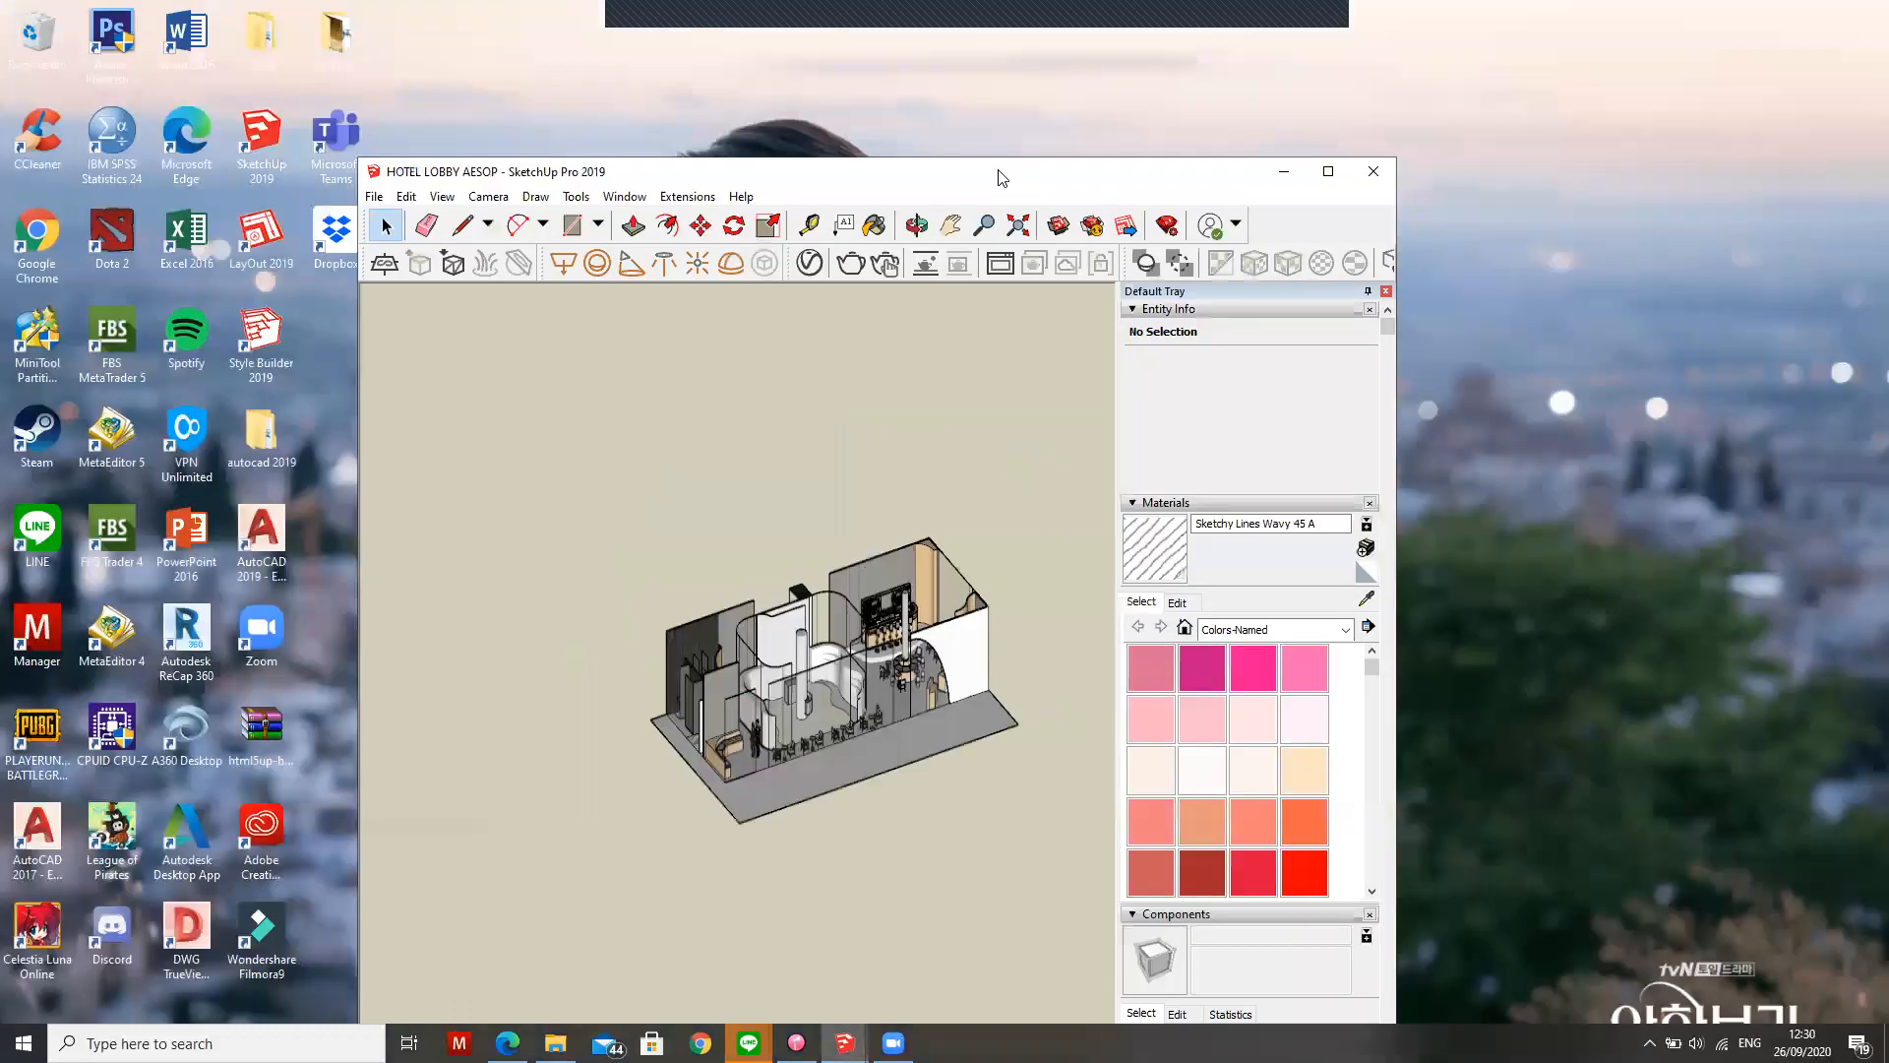
pyautogui.click(1815, 10)
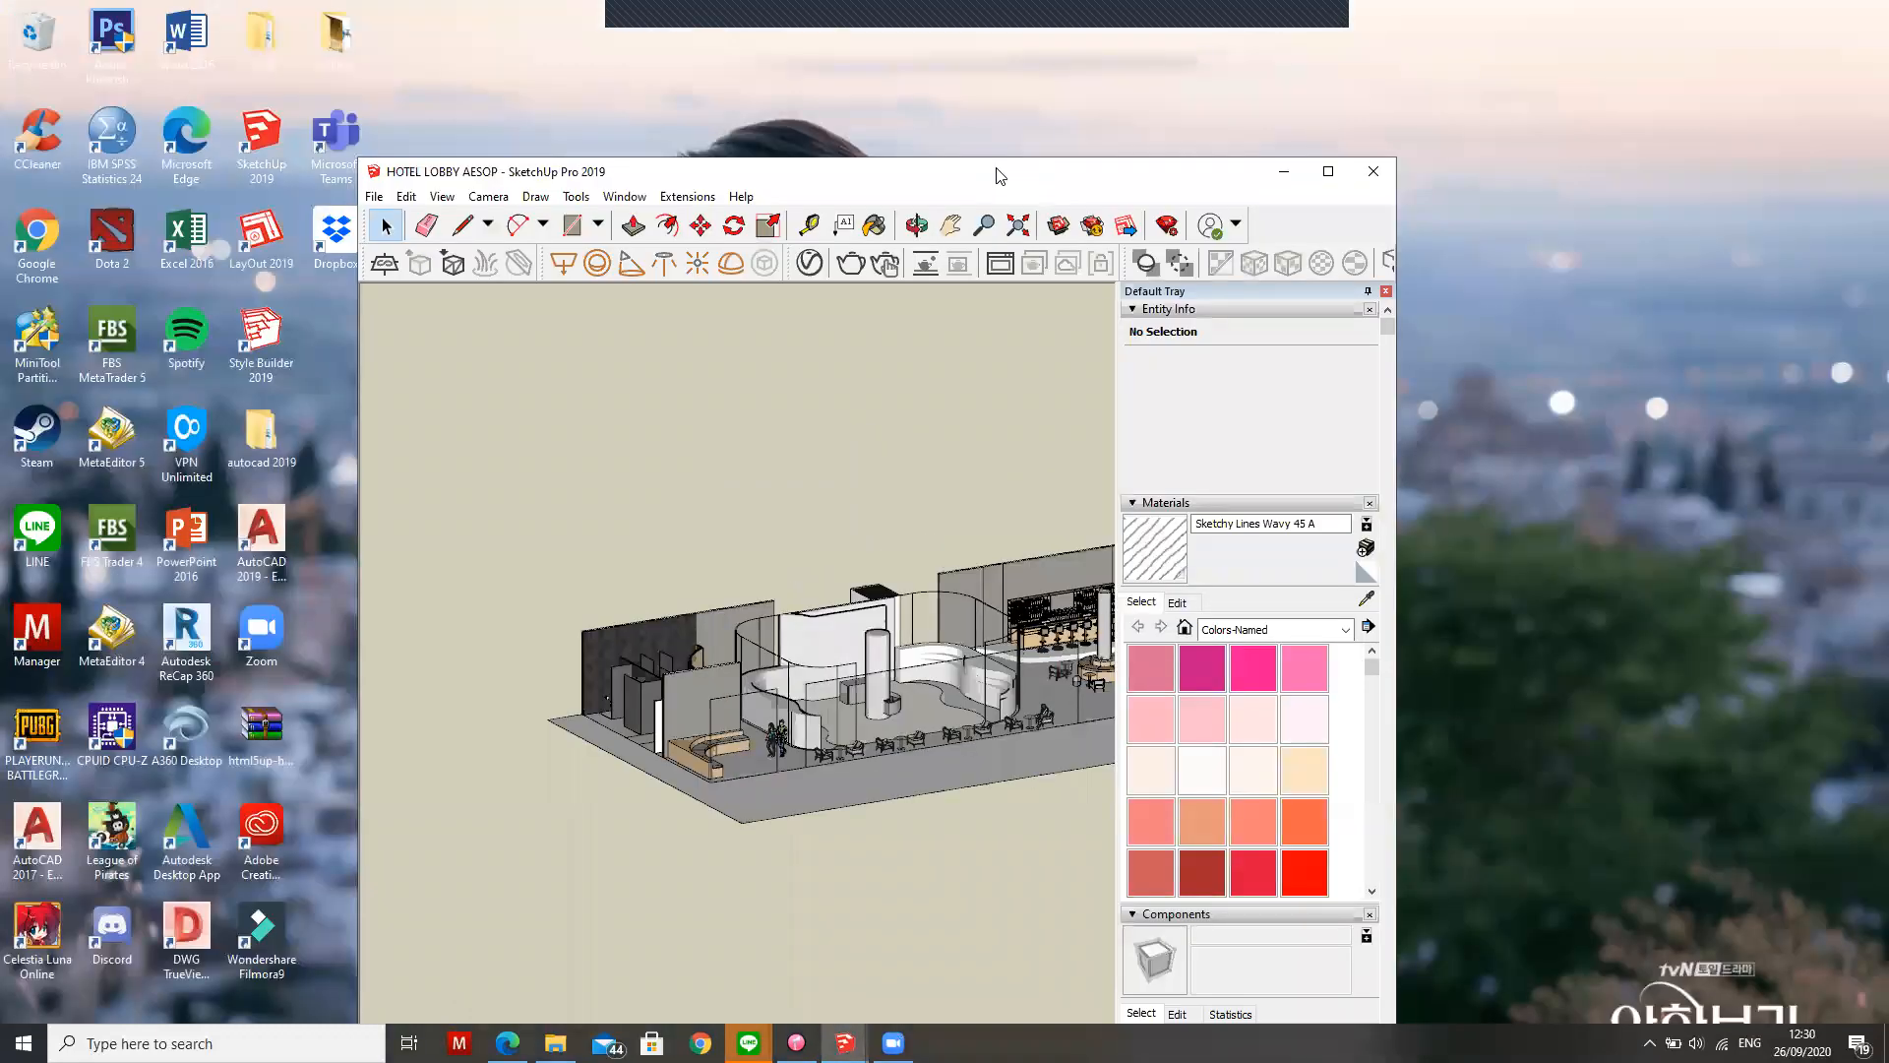
pyautogui.moveTo(999, 175); pyautogui.dragTo(850, 108)
pyautogui.moveTo(844, 1043)
pyautogui.click(907, 984)
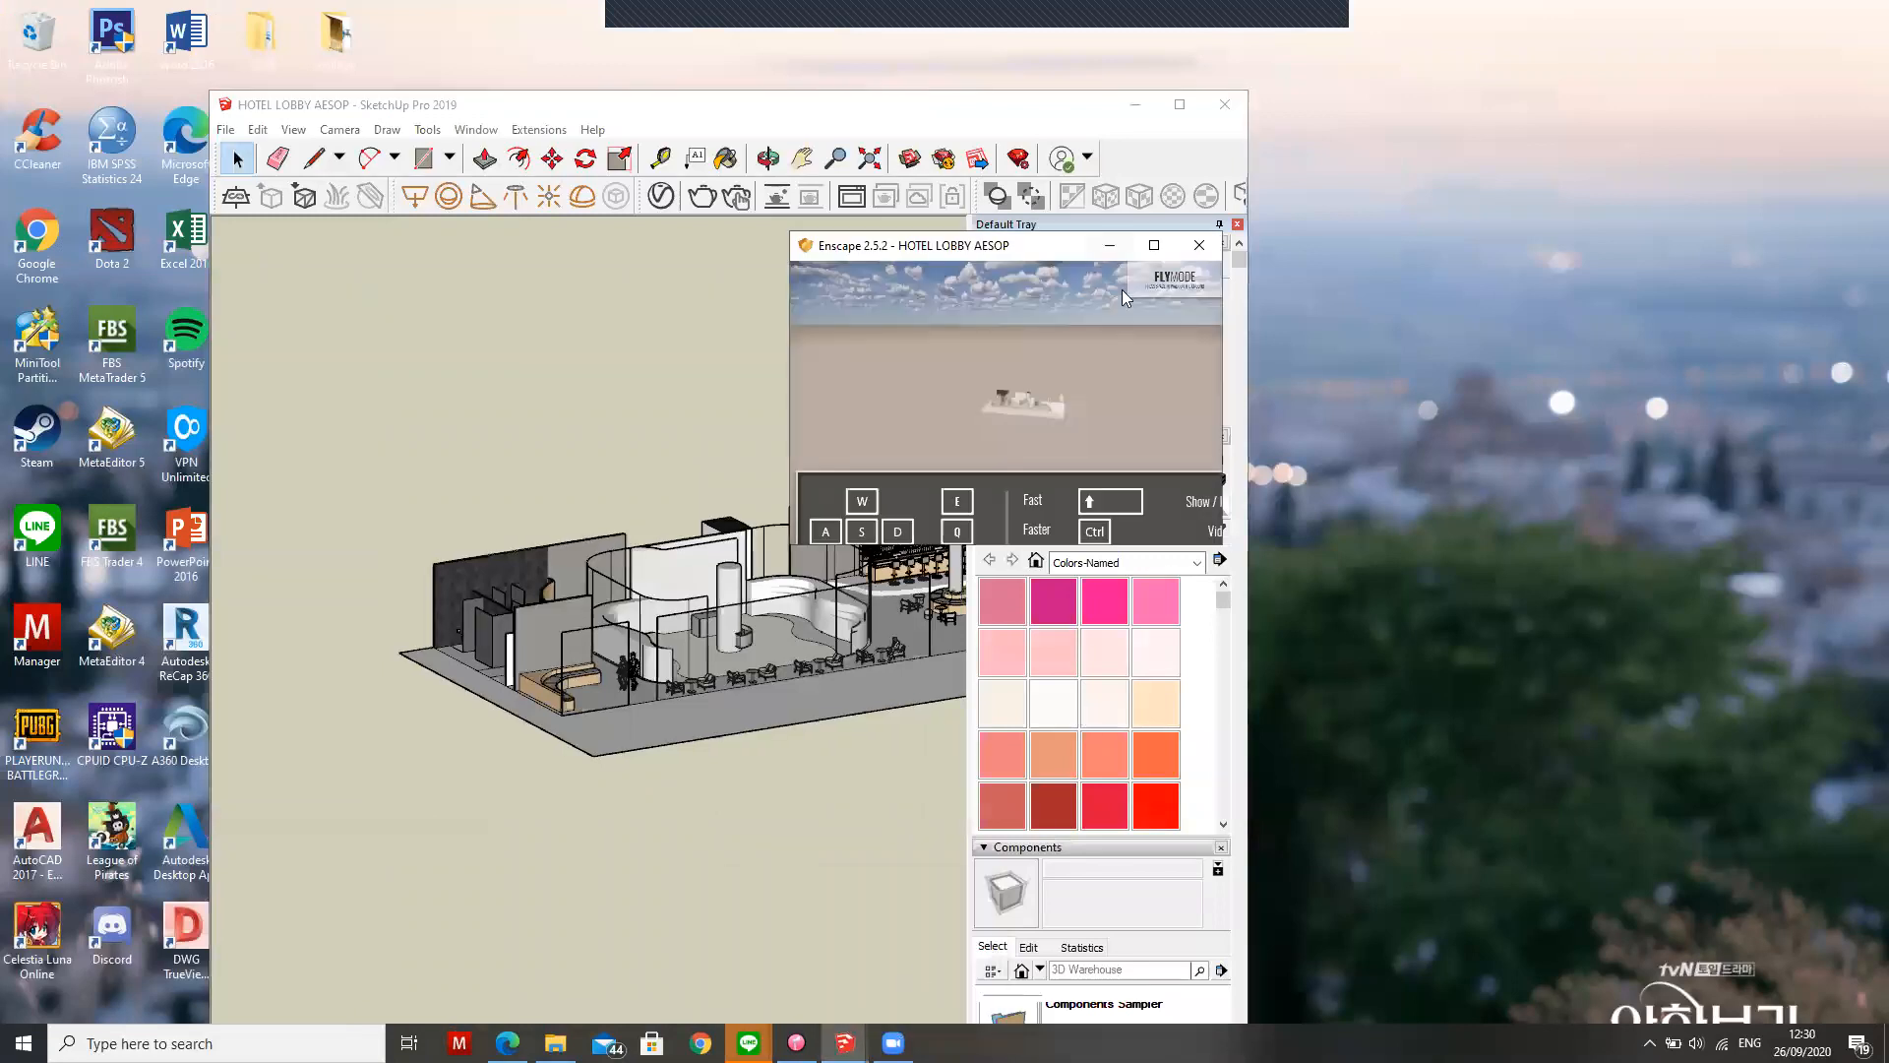
pyautogui.moveTo(1092, 246); pyautogui.dragTo(1137, 238)
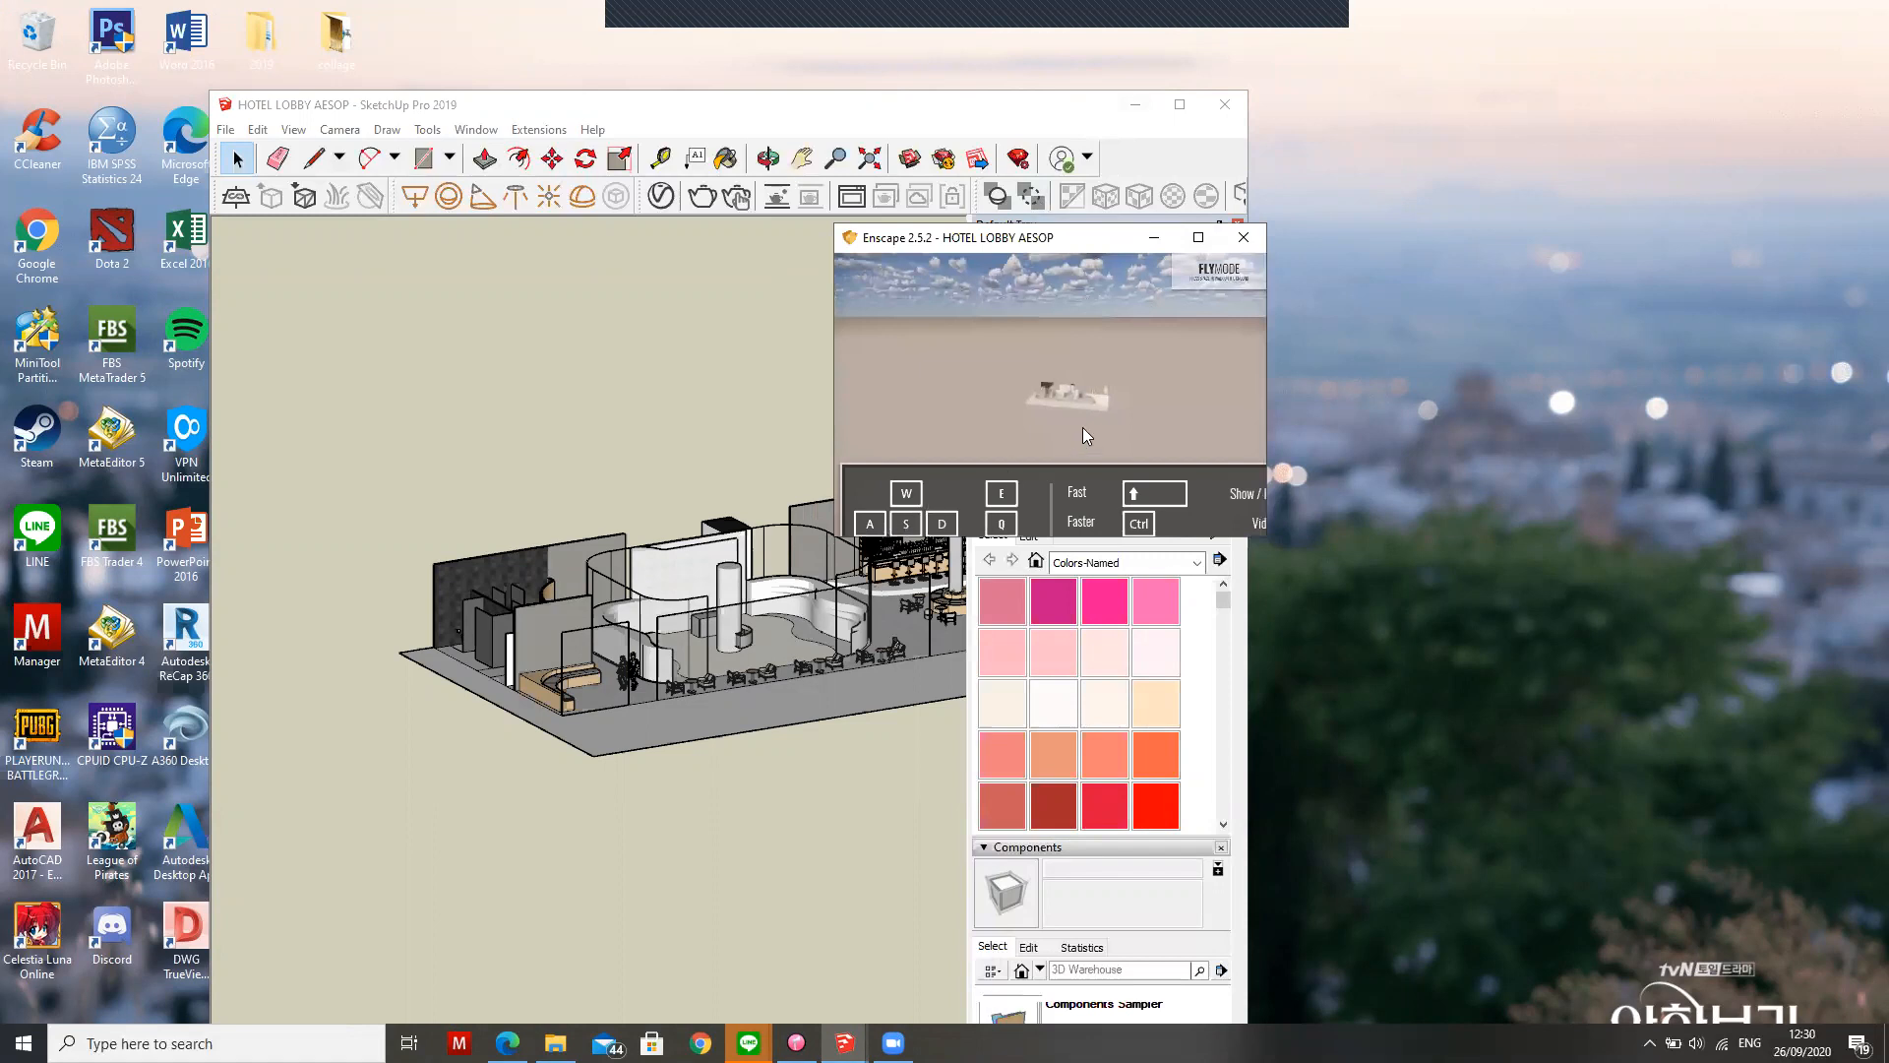
# Fly closer to the lobby in the HOTEL LOBBY AESOP render and place its Enscape window clear of the SketchUp window
pyautogui.scroll(1, 1089, 412)
pyautogui.scroll(3, 1092, 407)
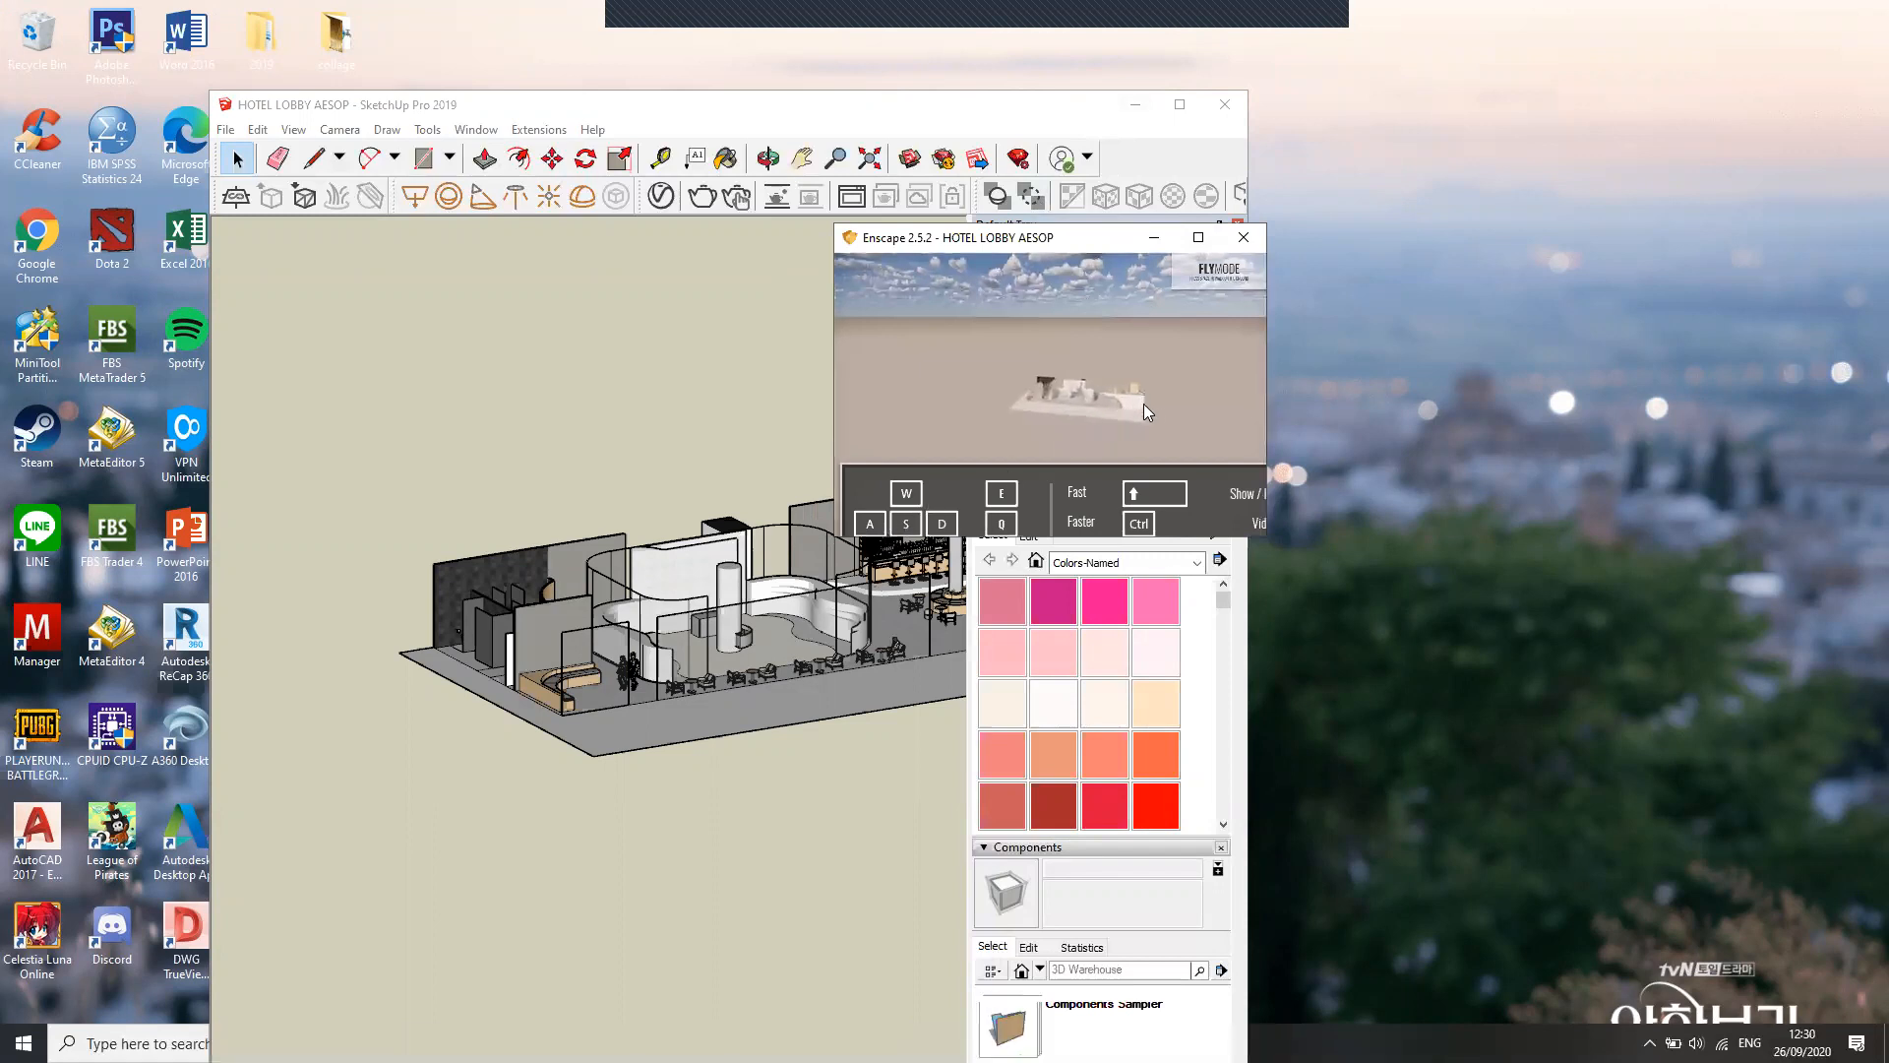
pyautogui.scroll(1, 1151, 404)
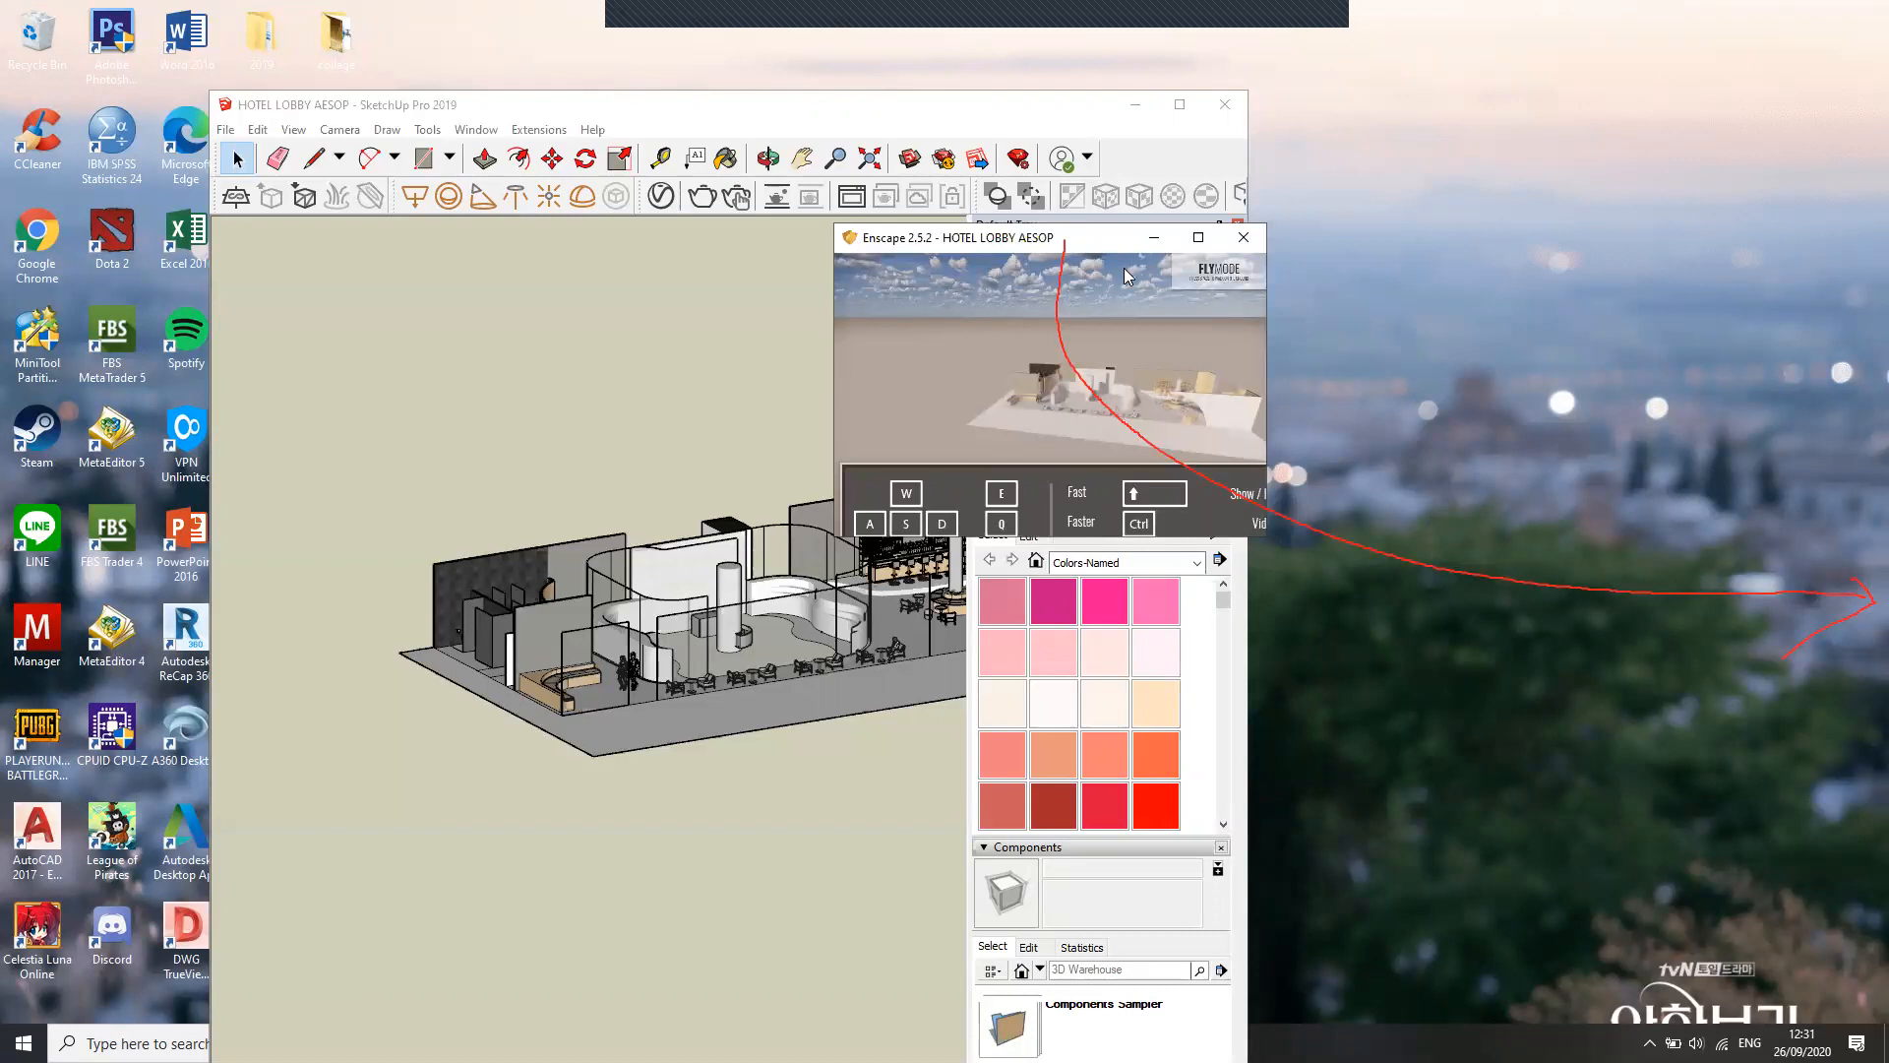
pyautogui.moveTo(1021, 232); pyautogui.dragTo(1675, 427)
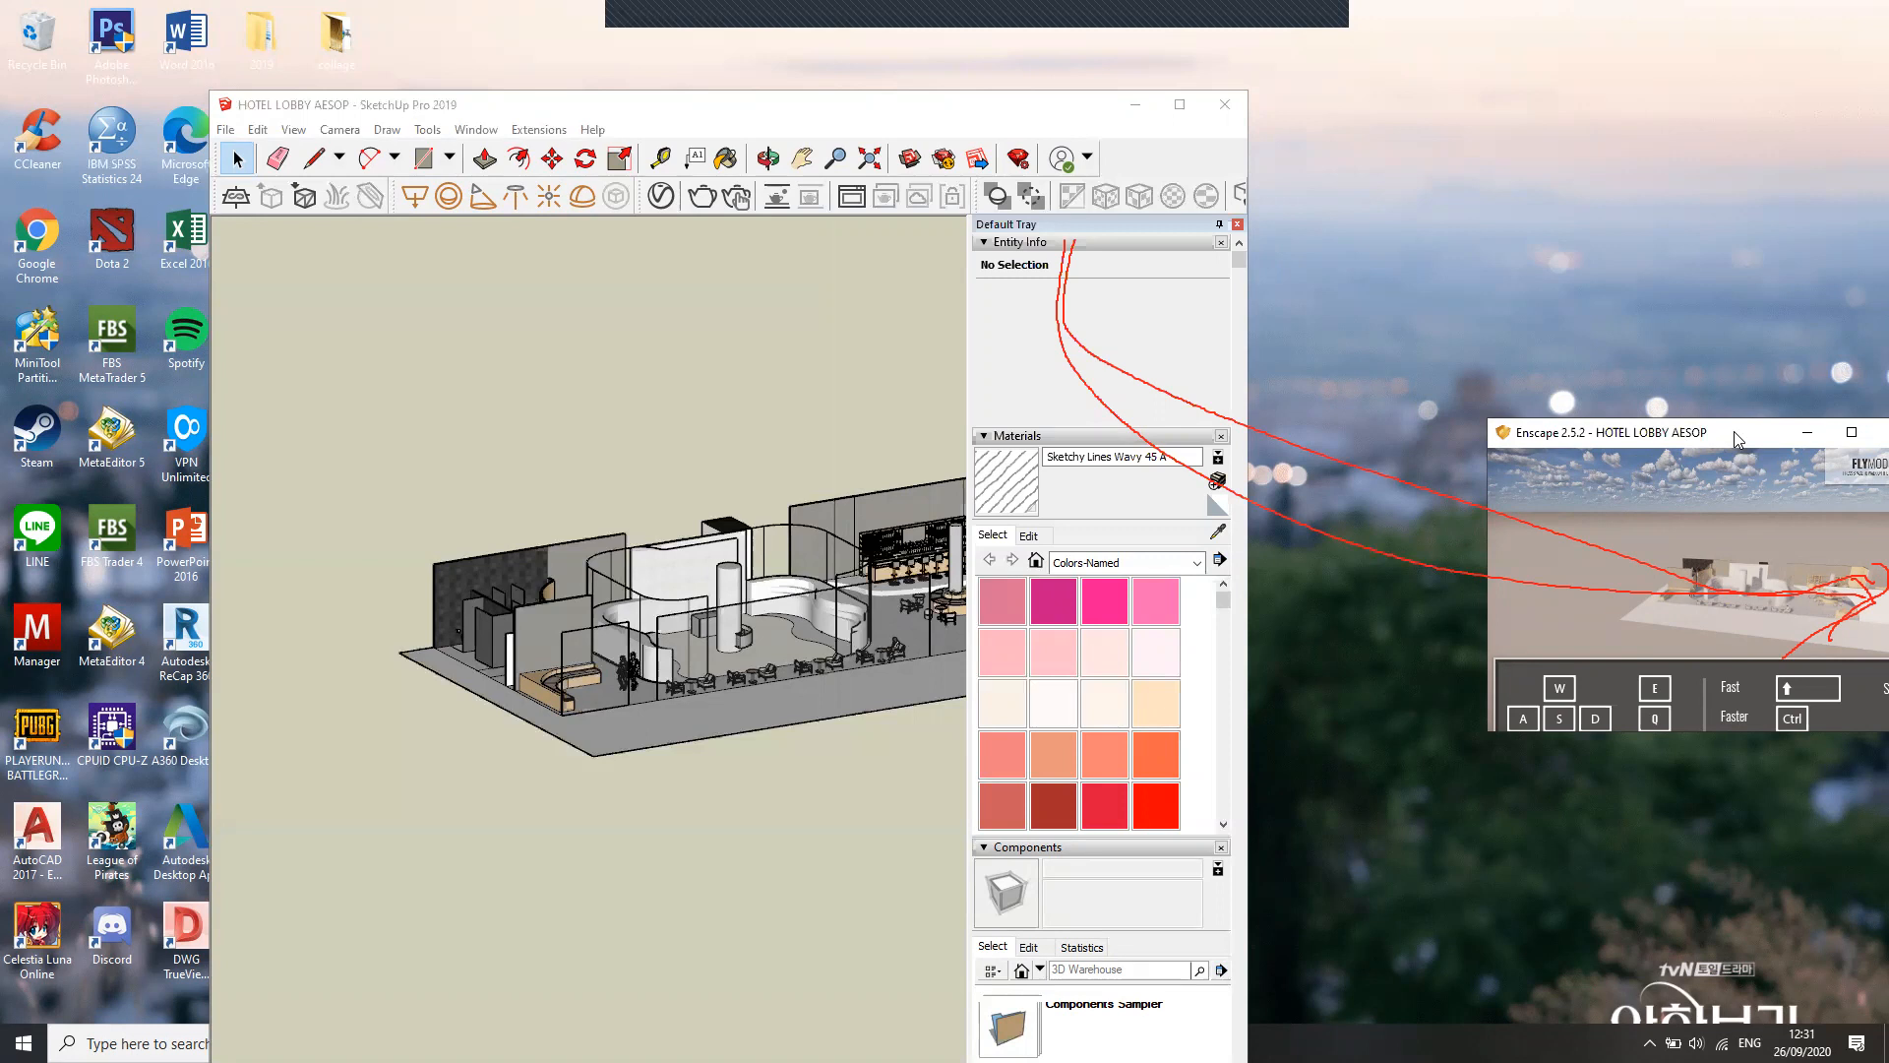
pyautogui.moveTo(1734, 431); pyautogui.dragTo(1705, 318)
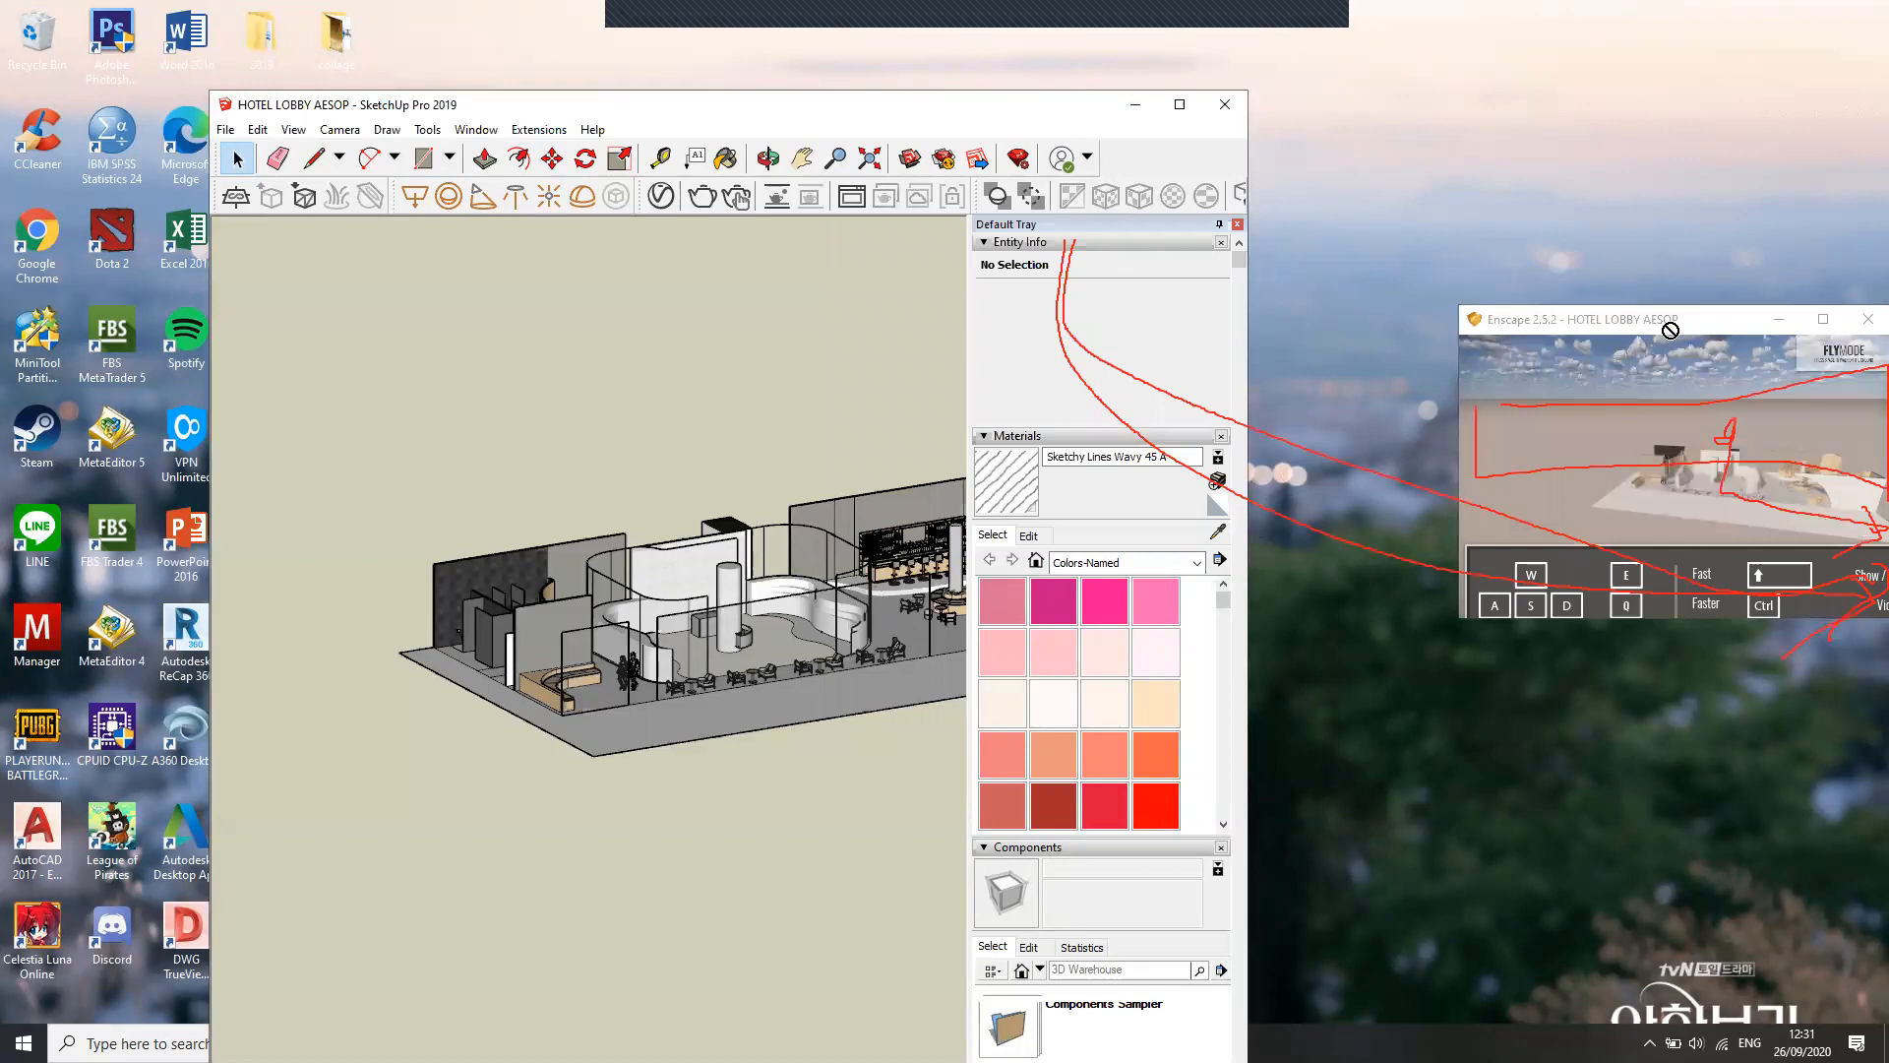
pyautogui.click(1291, 331)
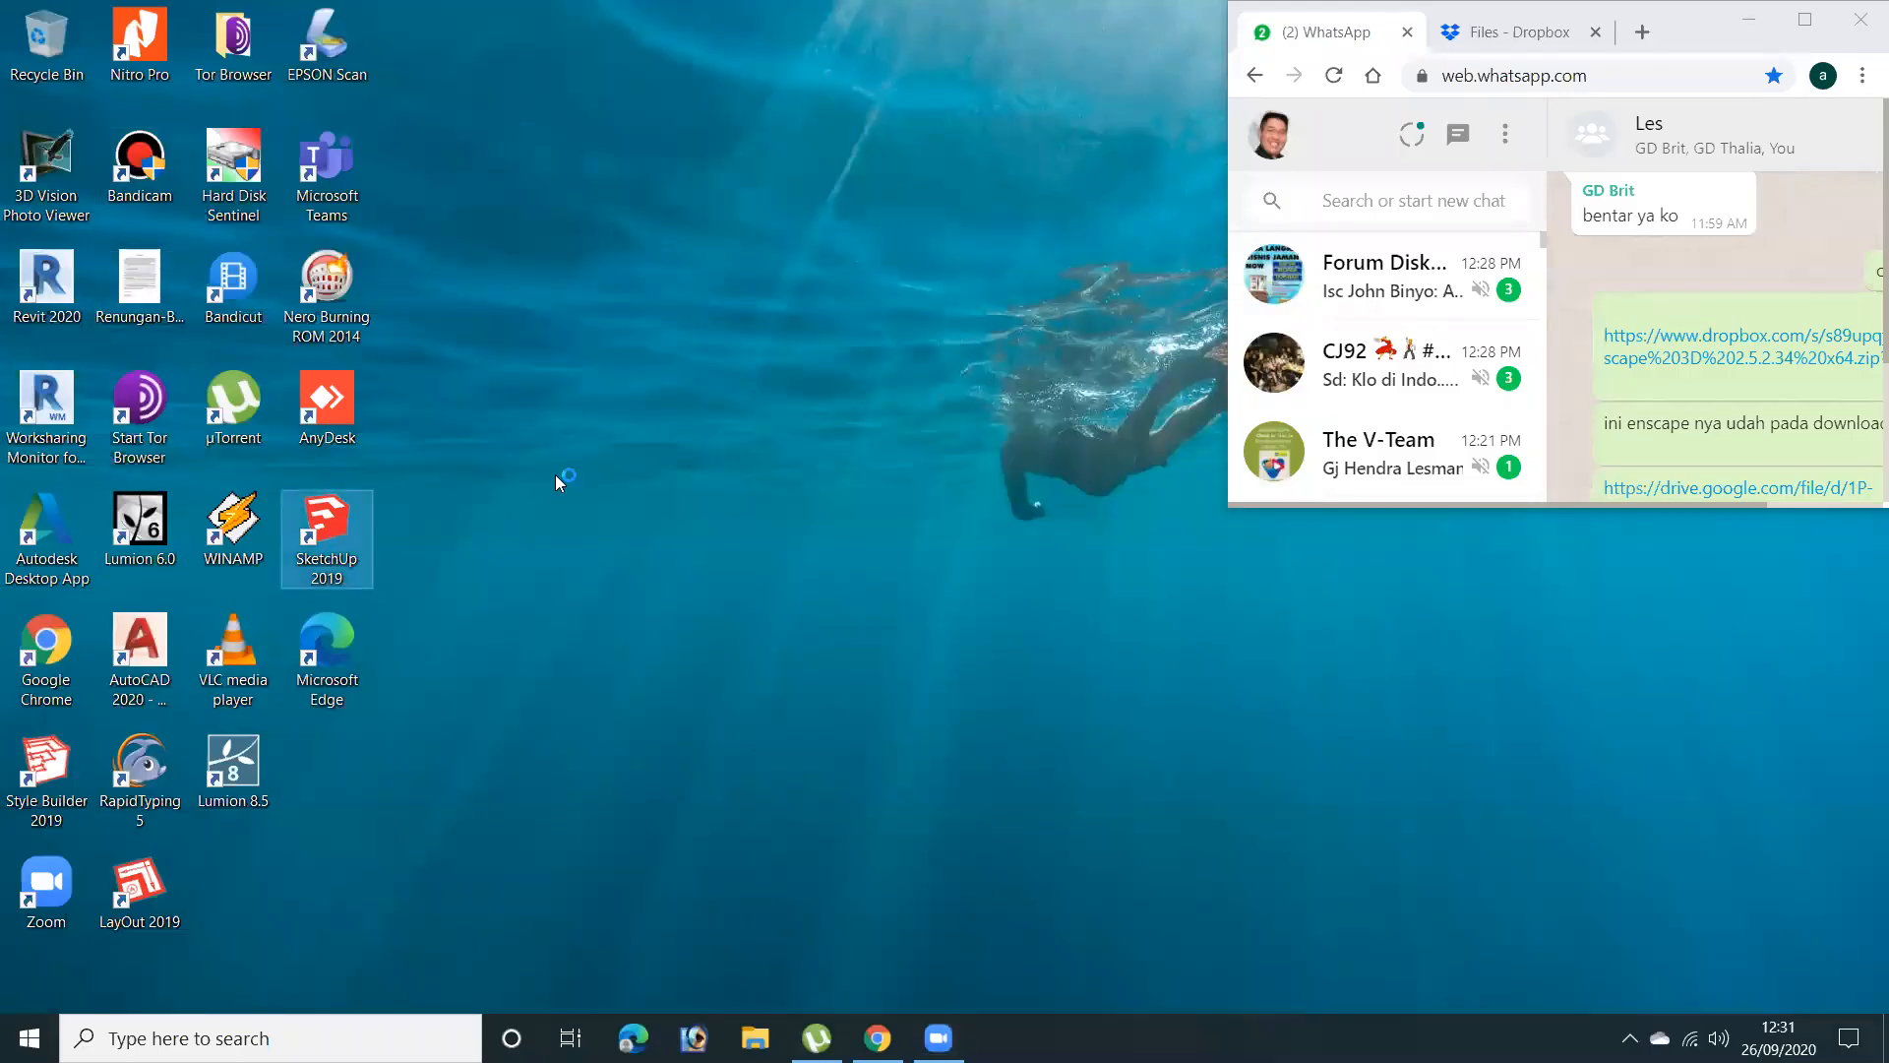
# Create a SketchUp model from the Architectural Millimeters template and start Enscape for it, dismissing the update and driver notifications
pyautogui.click(1749, 19)
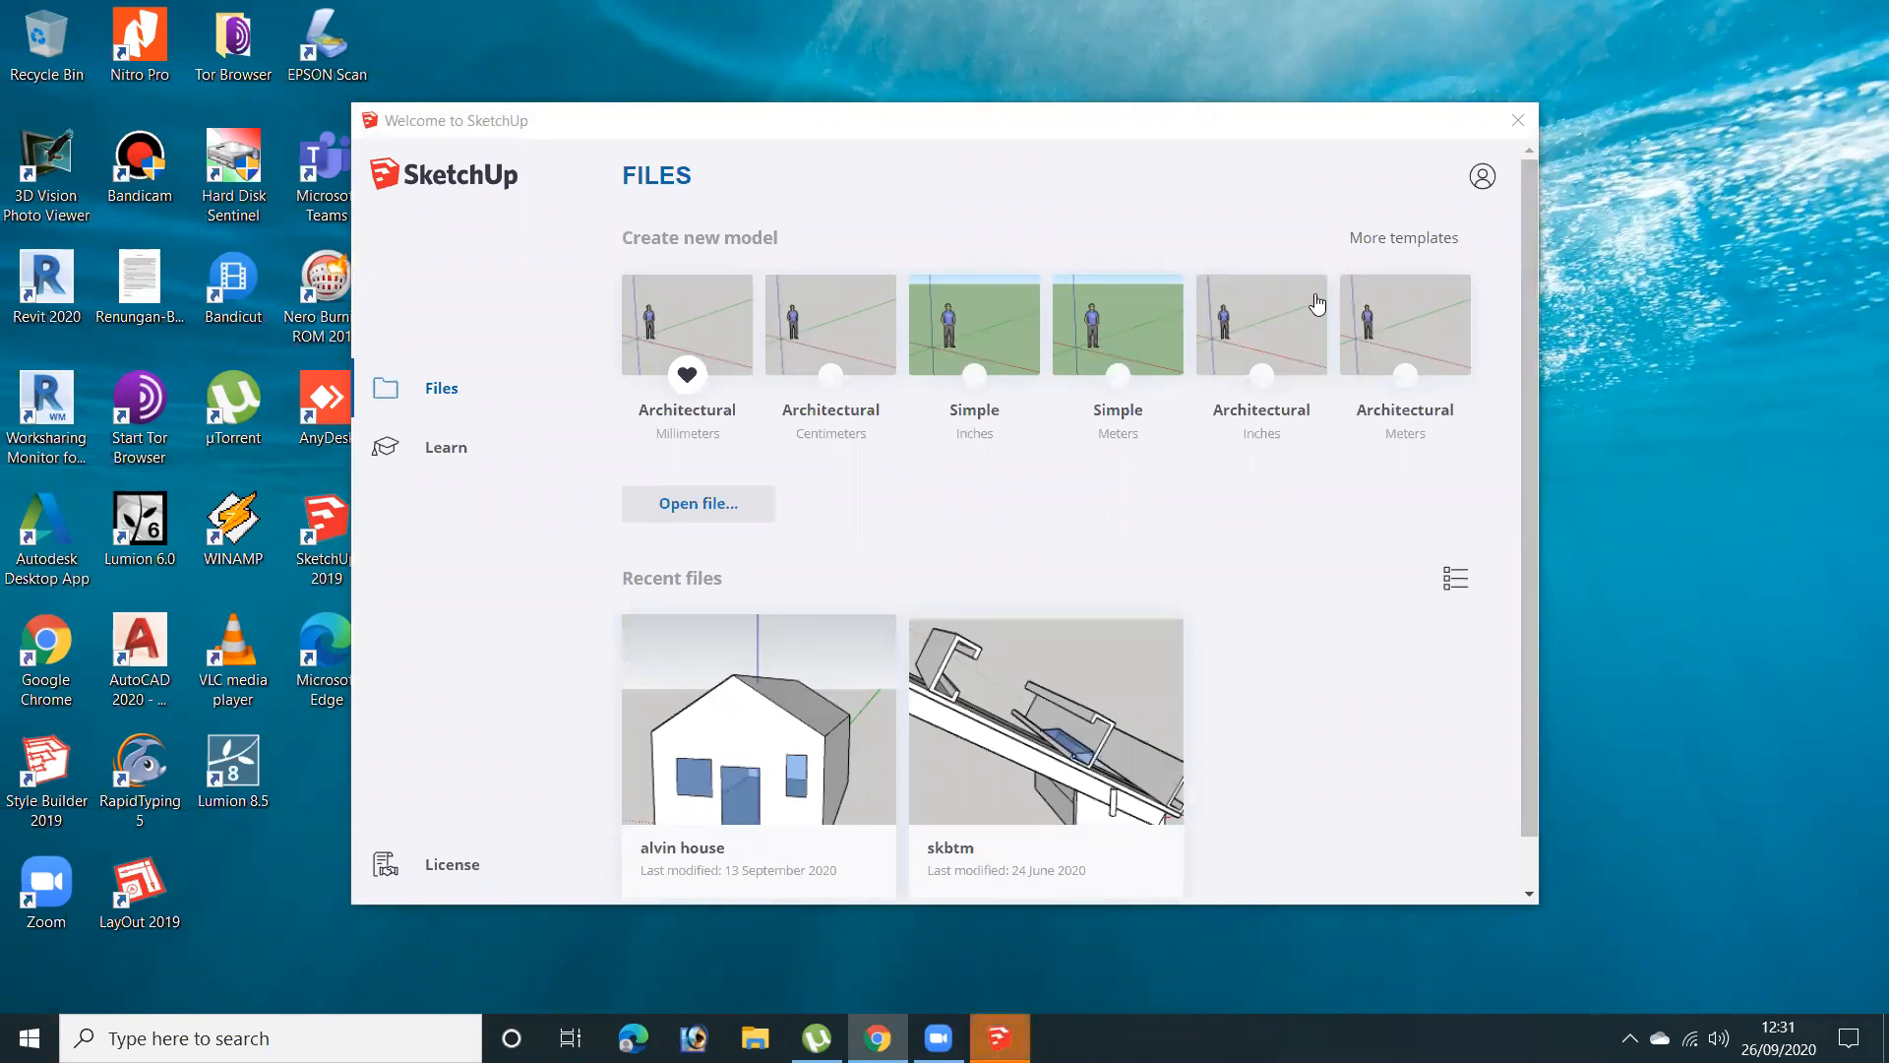
pyautogui.click(725, 316)
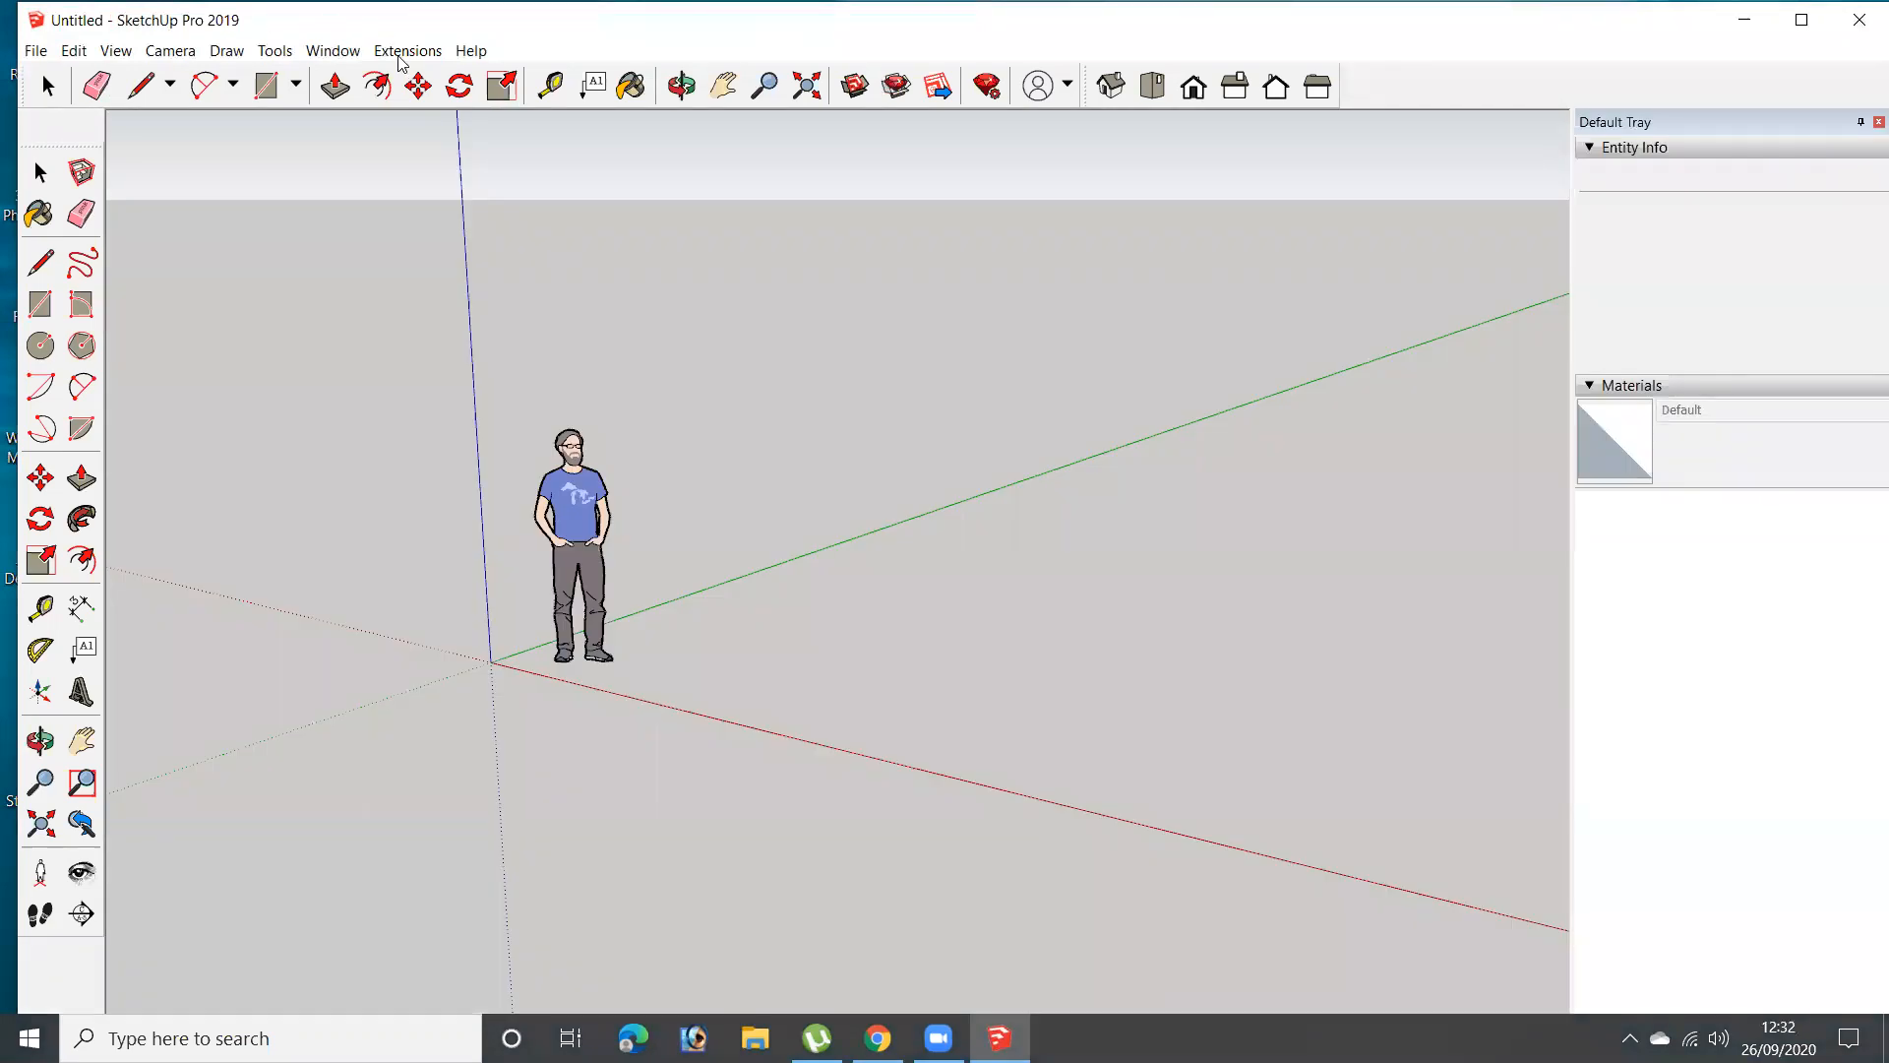
pyautogui.click(429, 52)
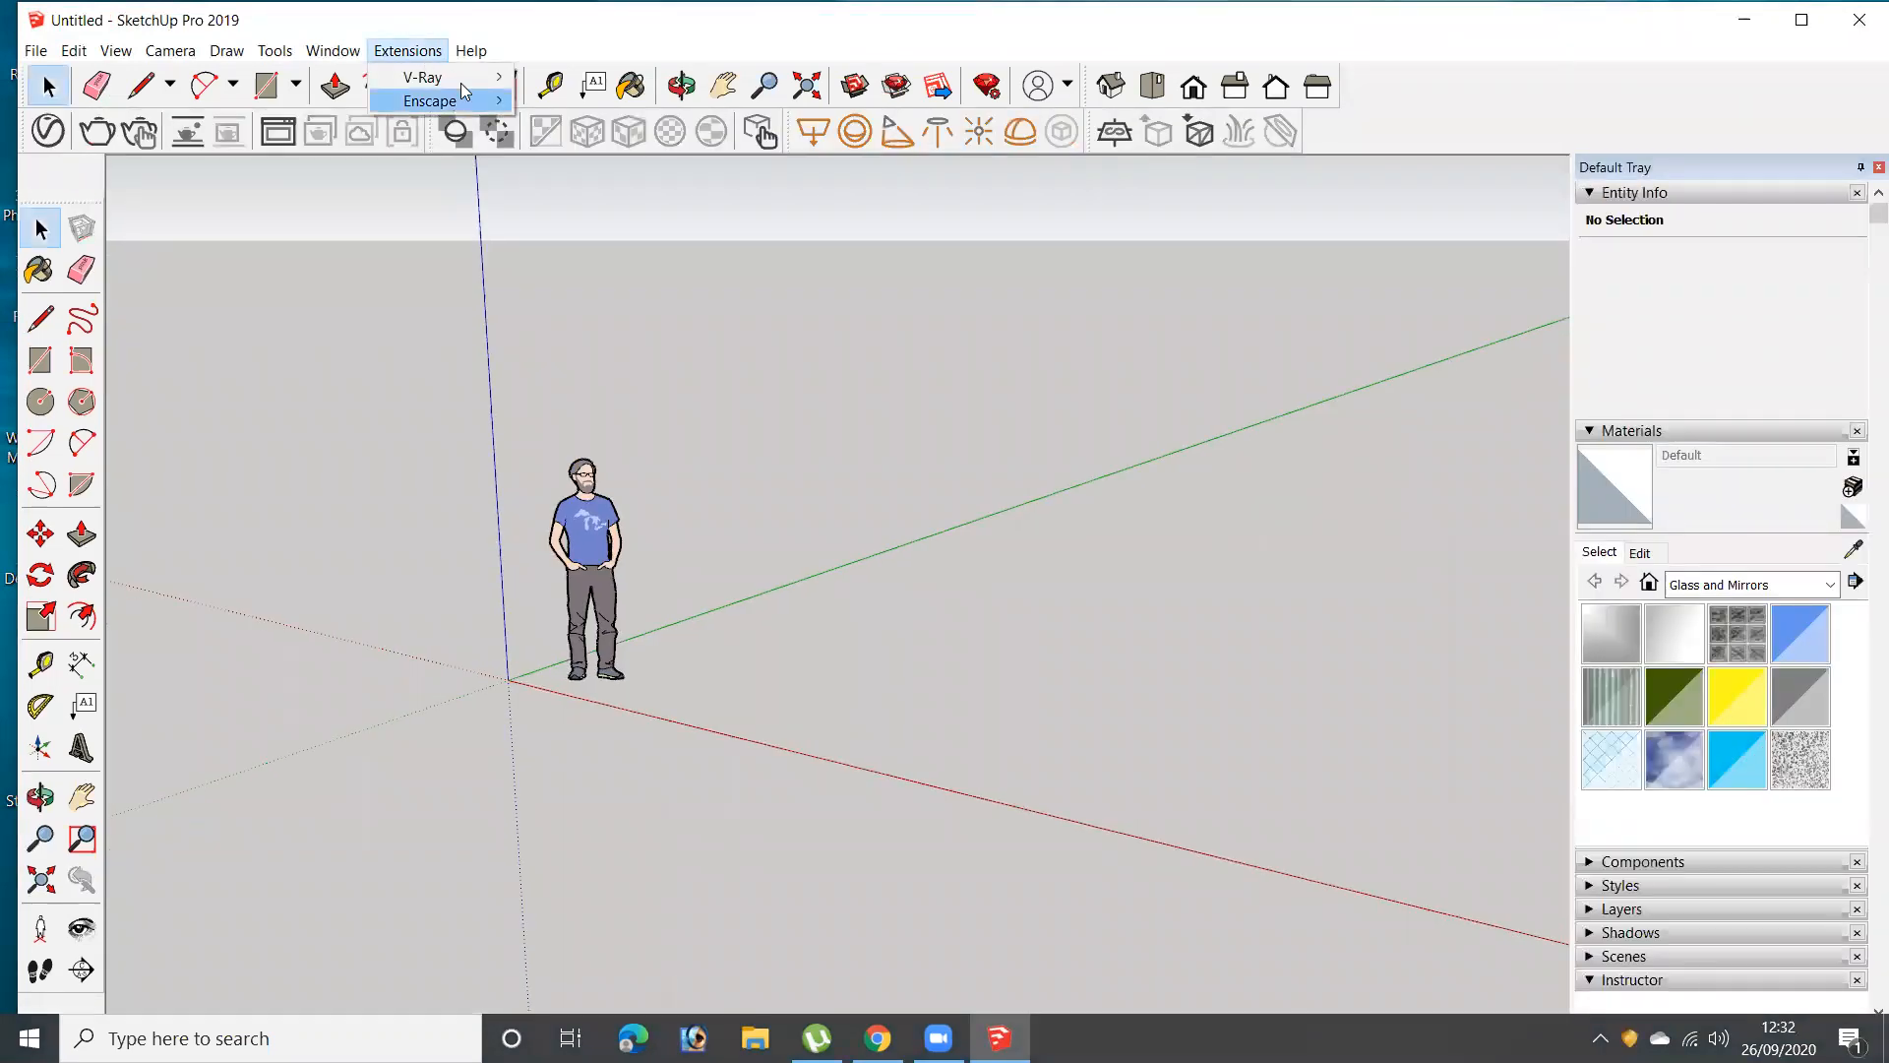
pyautogui.moveTo(433, 101)
pyautogui.click(603, 102)
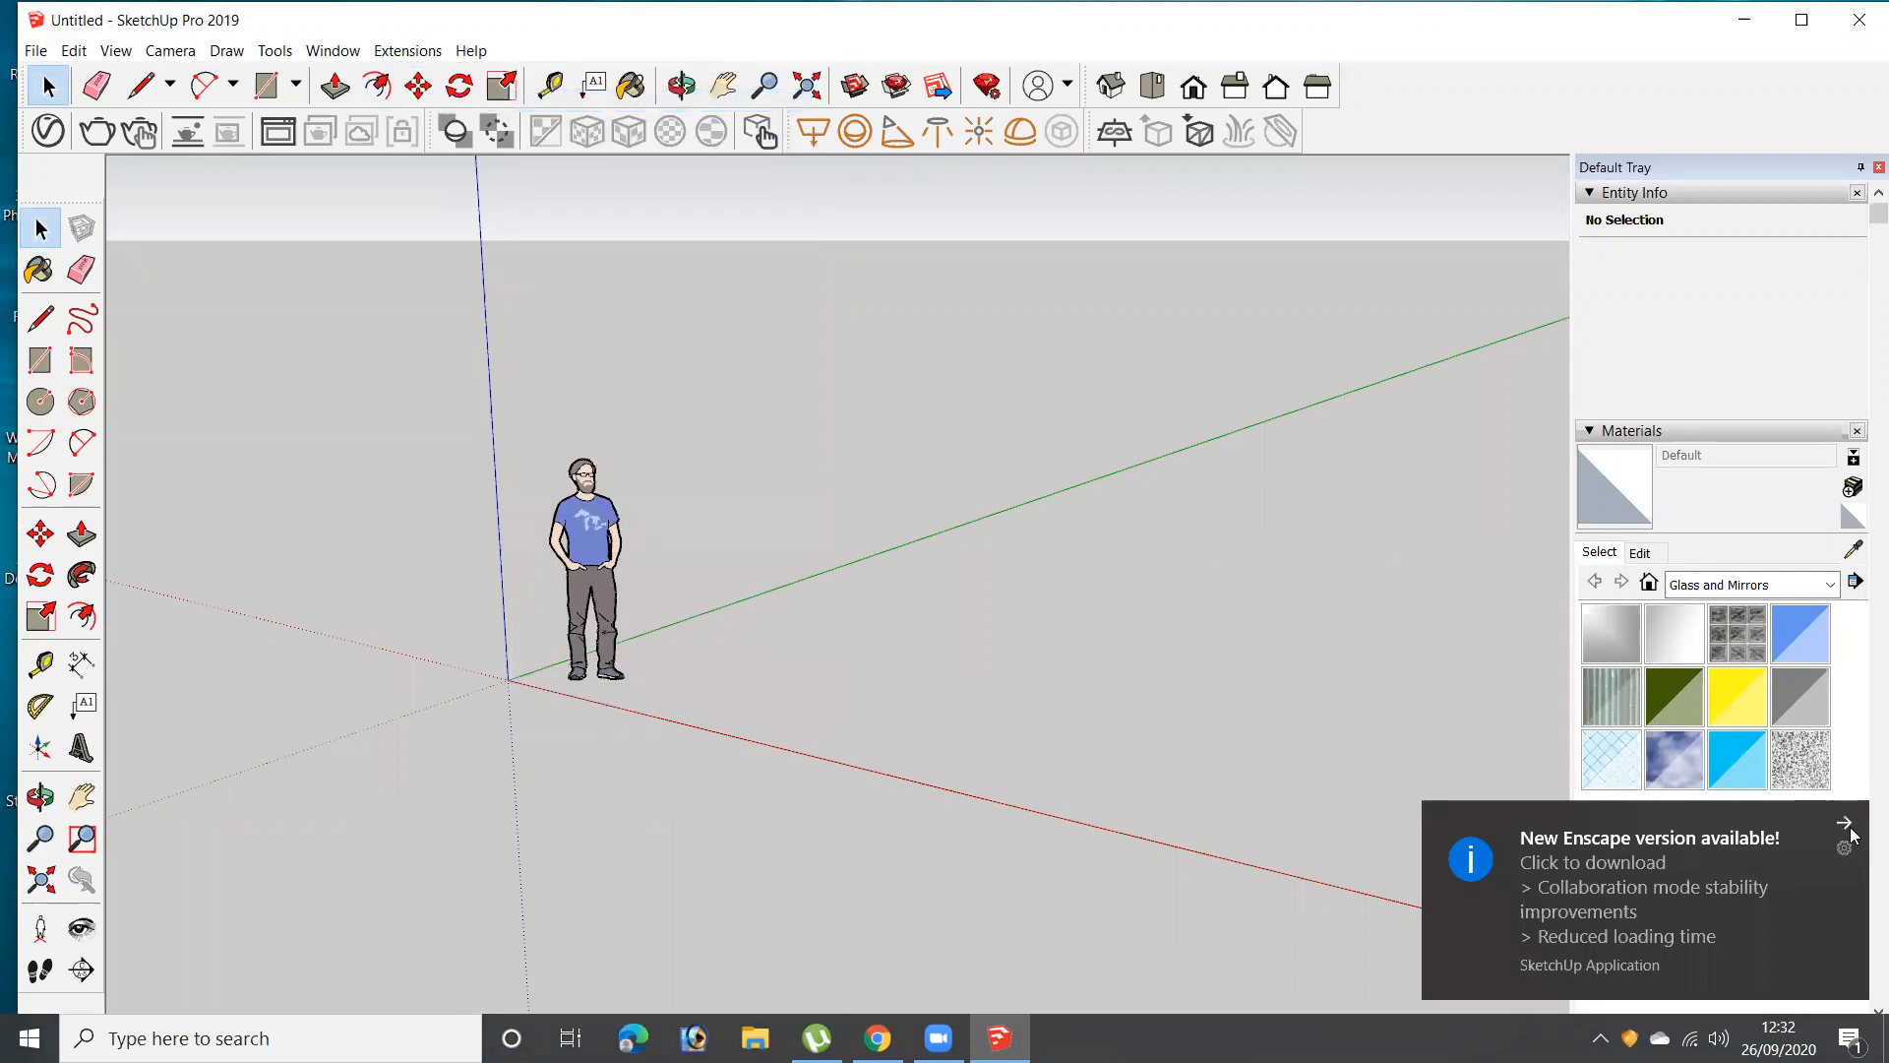
pyautogui.click(1850, 822)
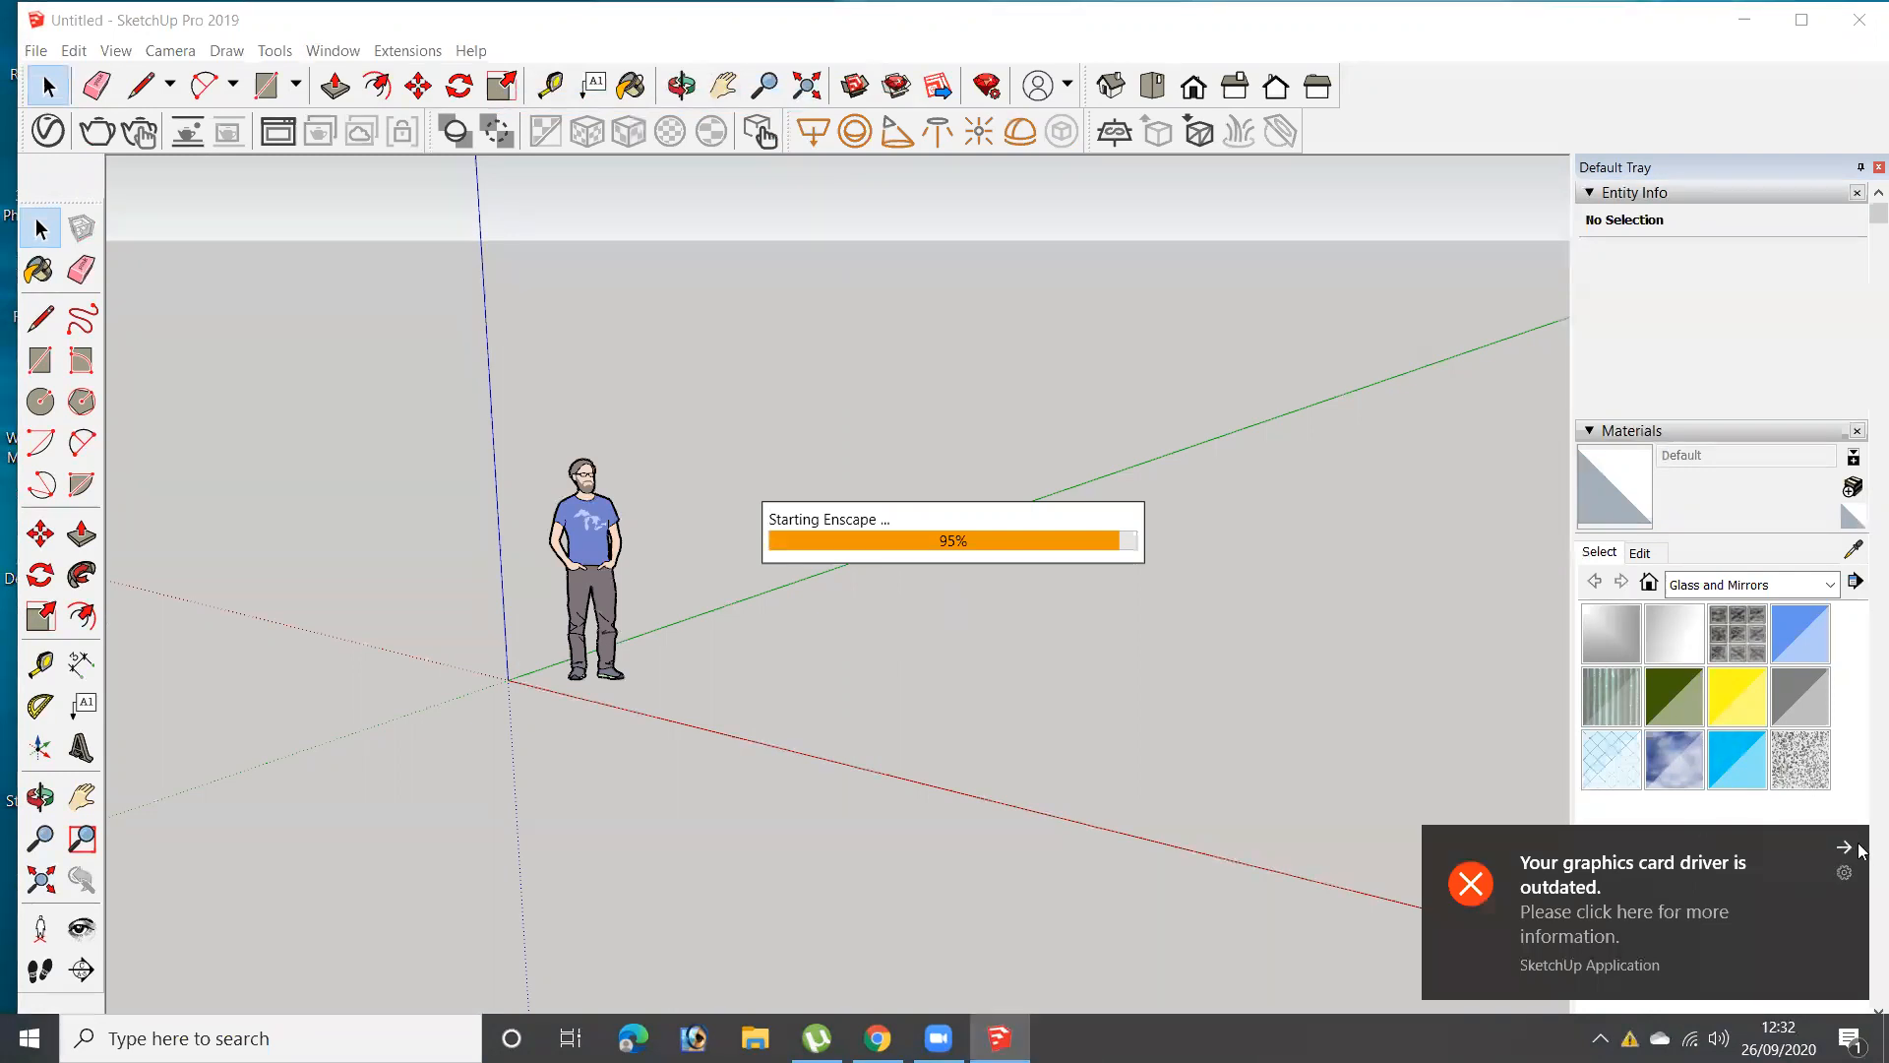
pyautogui.click(1845, 847)
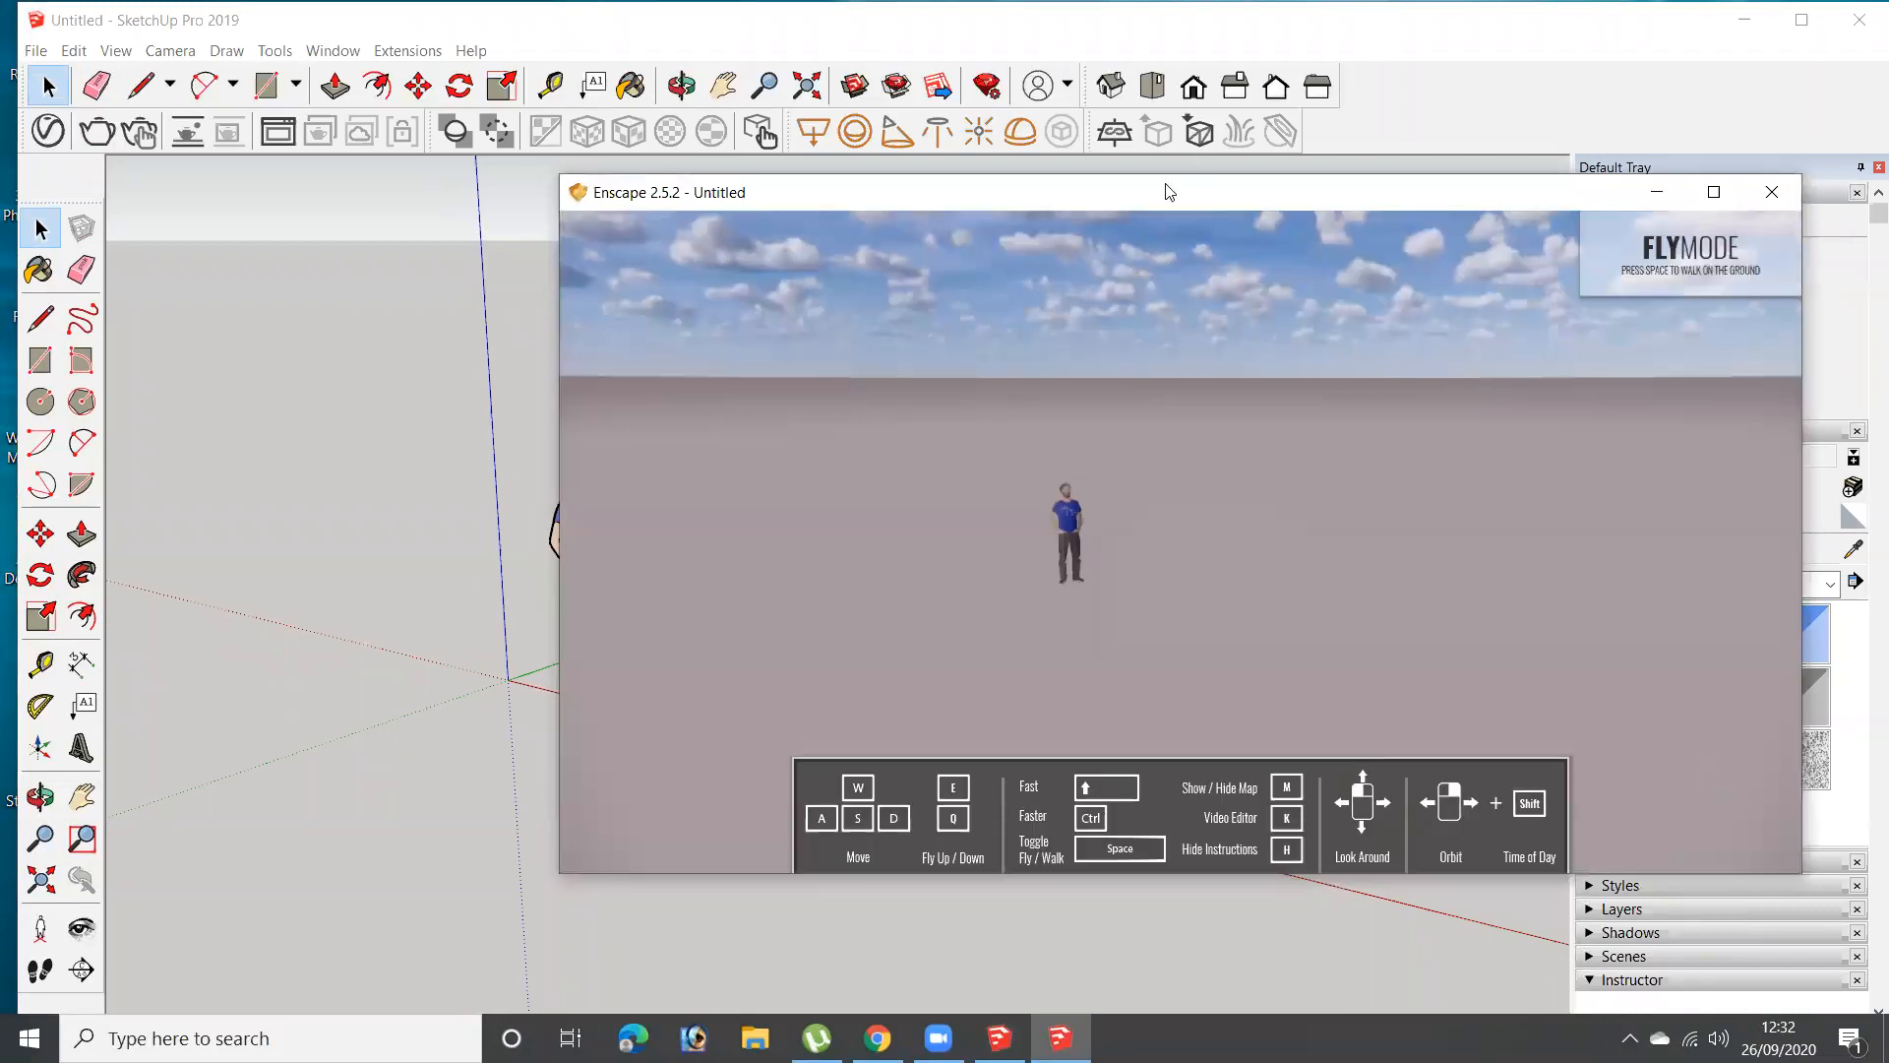
# Tile the untitled model's SketchUp and Enscape windows side by side, giving SketchUp the wider share
pyautogui.moveTo(1163, 200); pyautogui.dragTo(1033, 209)
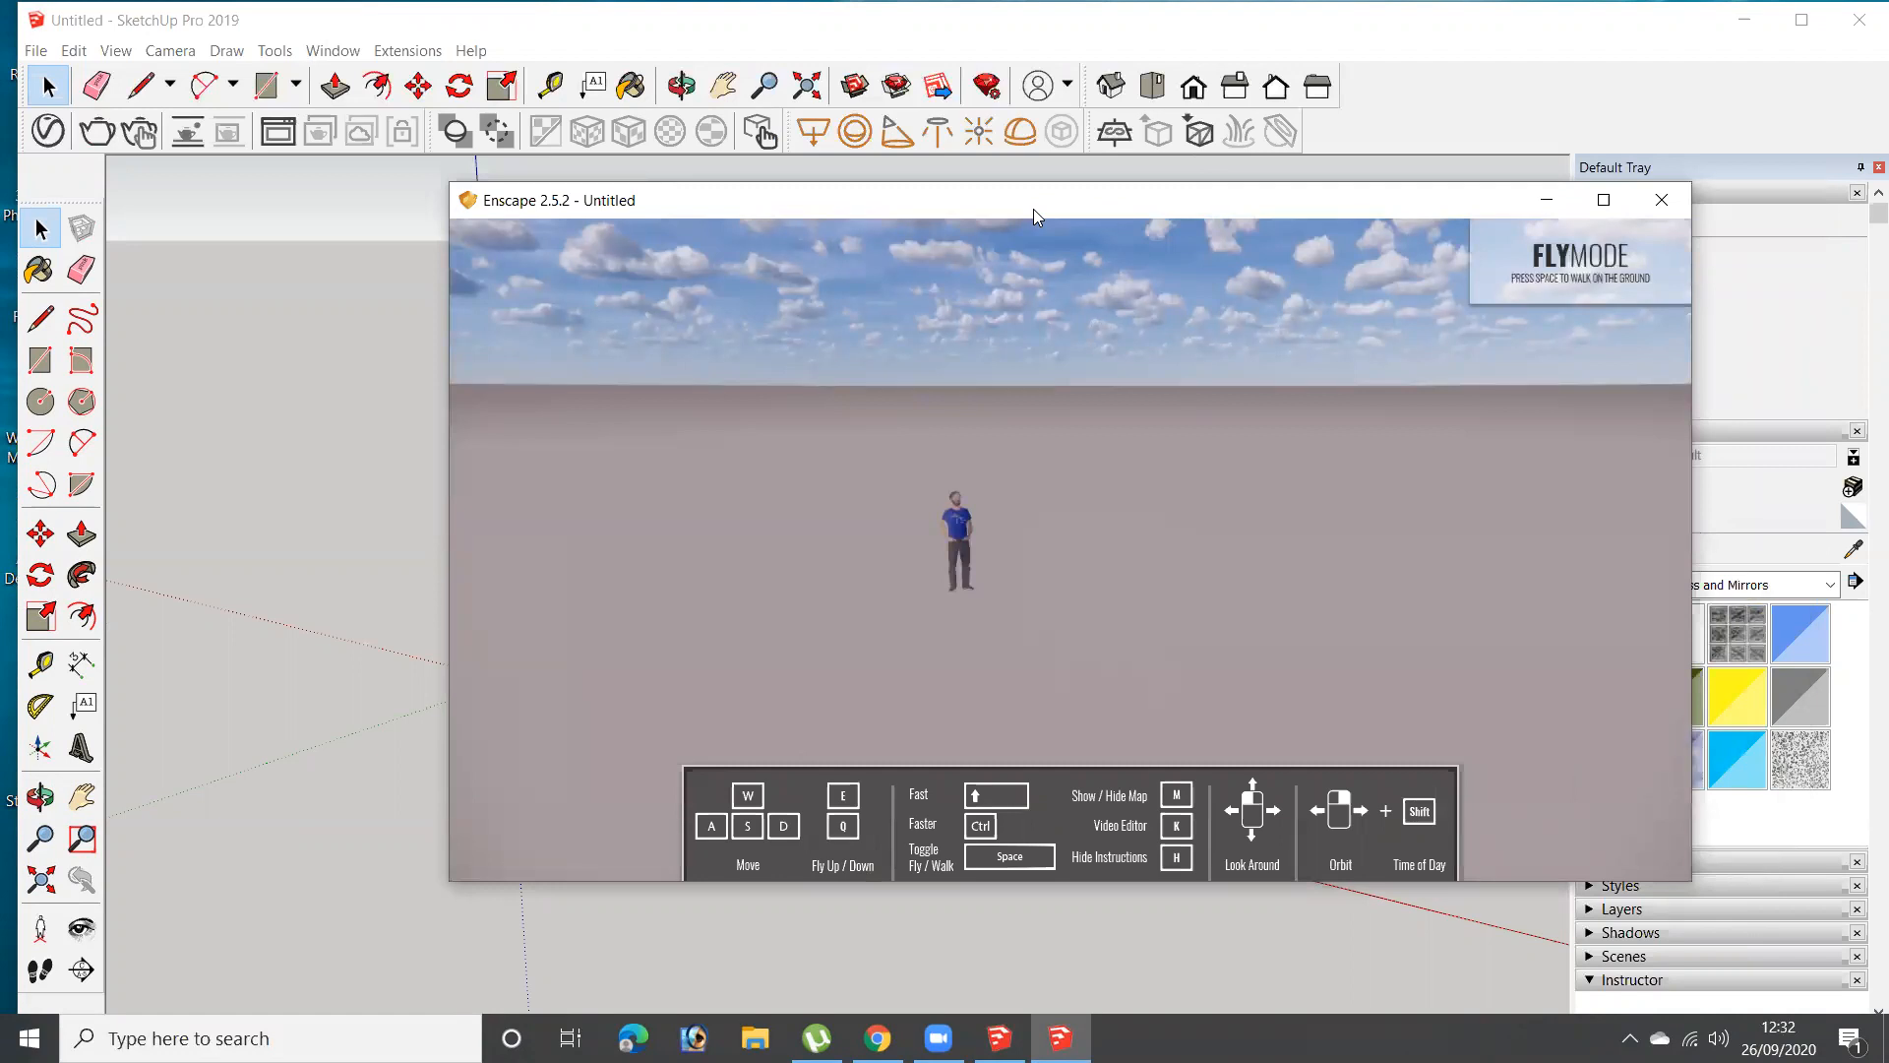
pyautogui.moveTo(1034, 208); pyautogui.dragTo(1886, 394)
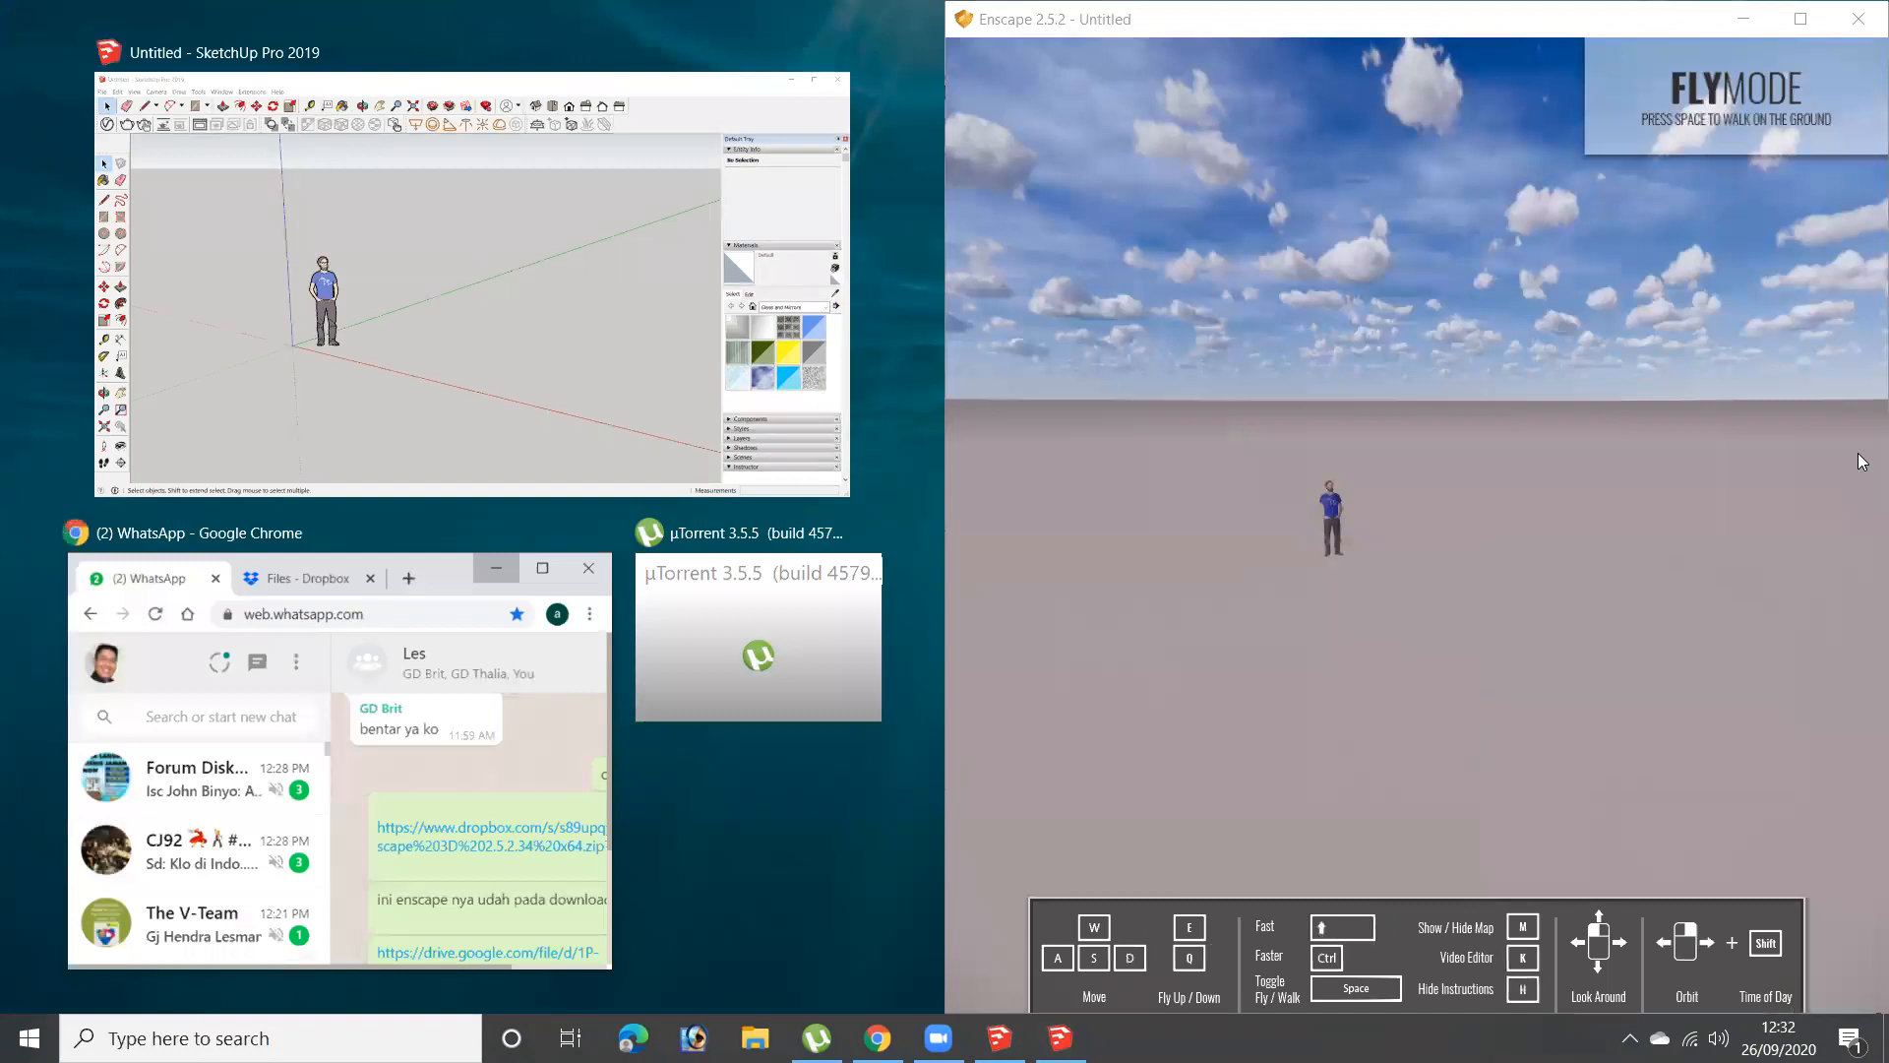
pyautogui.click(446, 307)
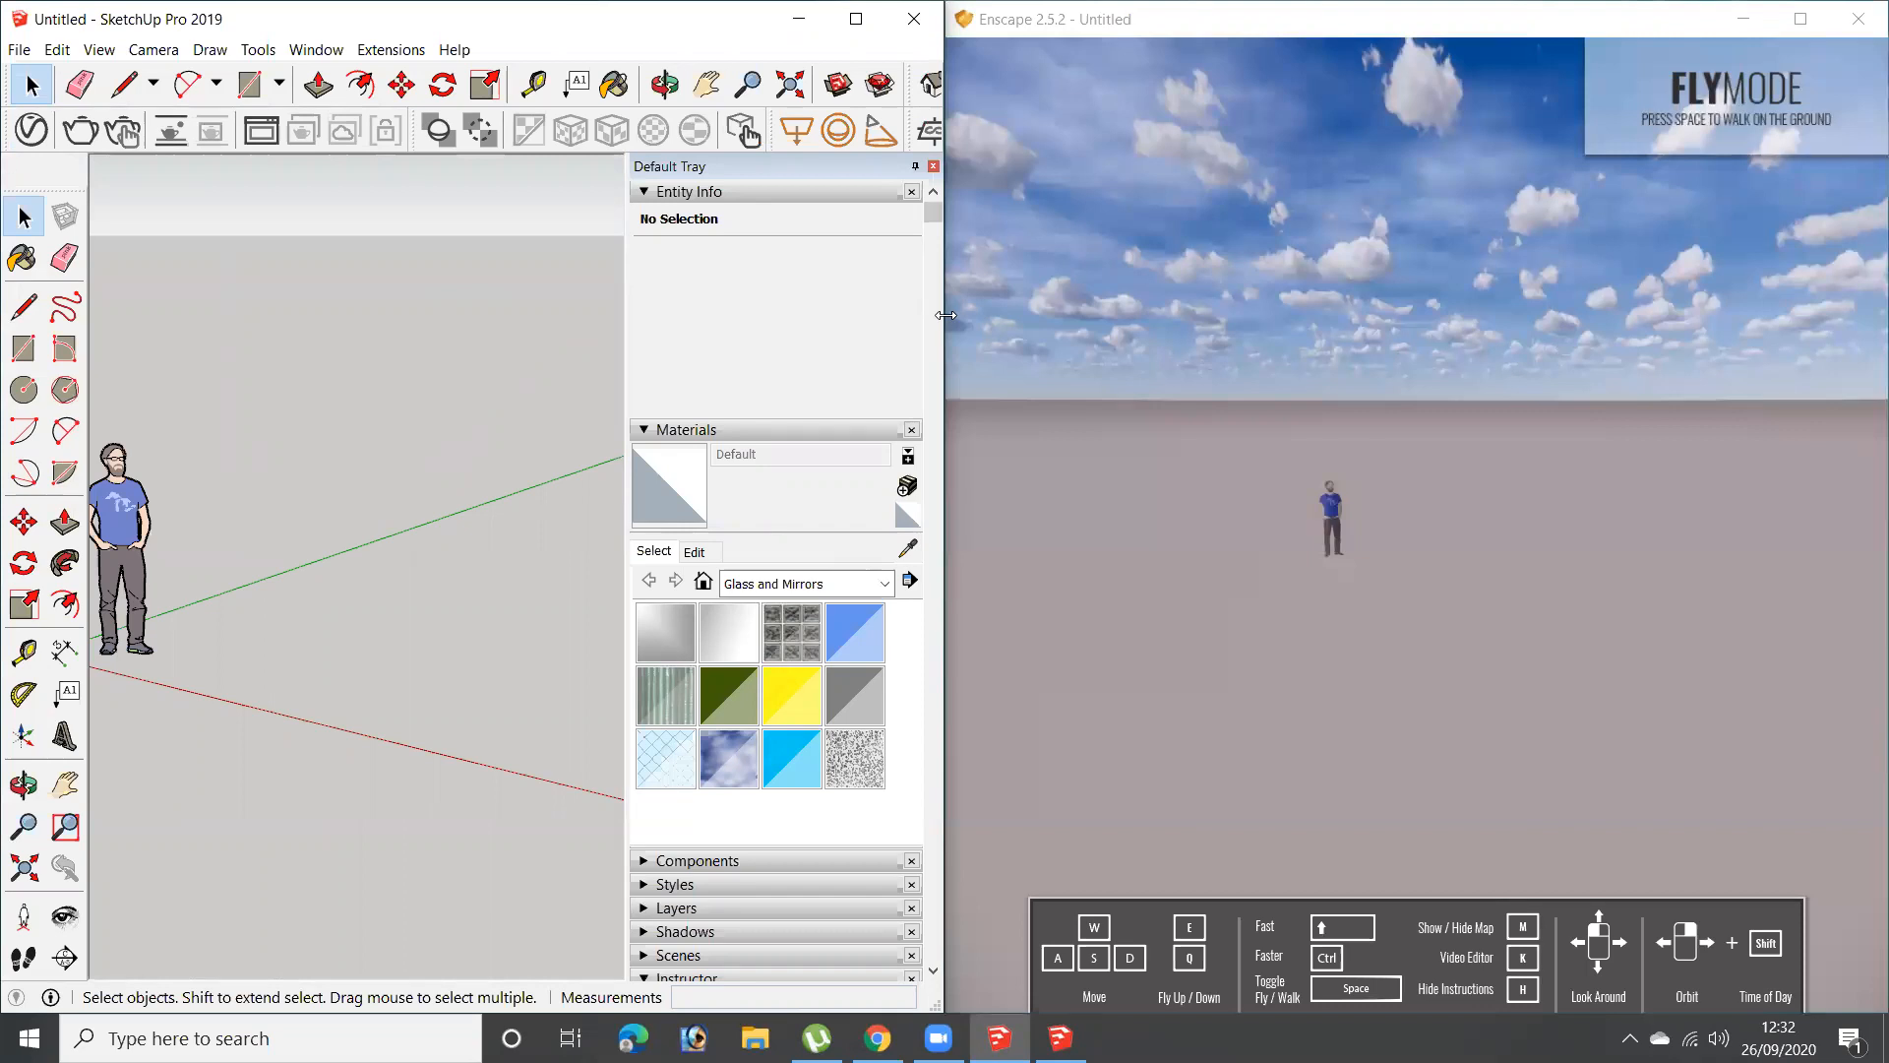
pyautogui.moveTo(946, 315); pyautogui.dragTo(1220, 320)
pyautogui.click(988, 323)
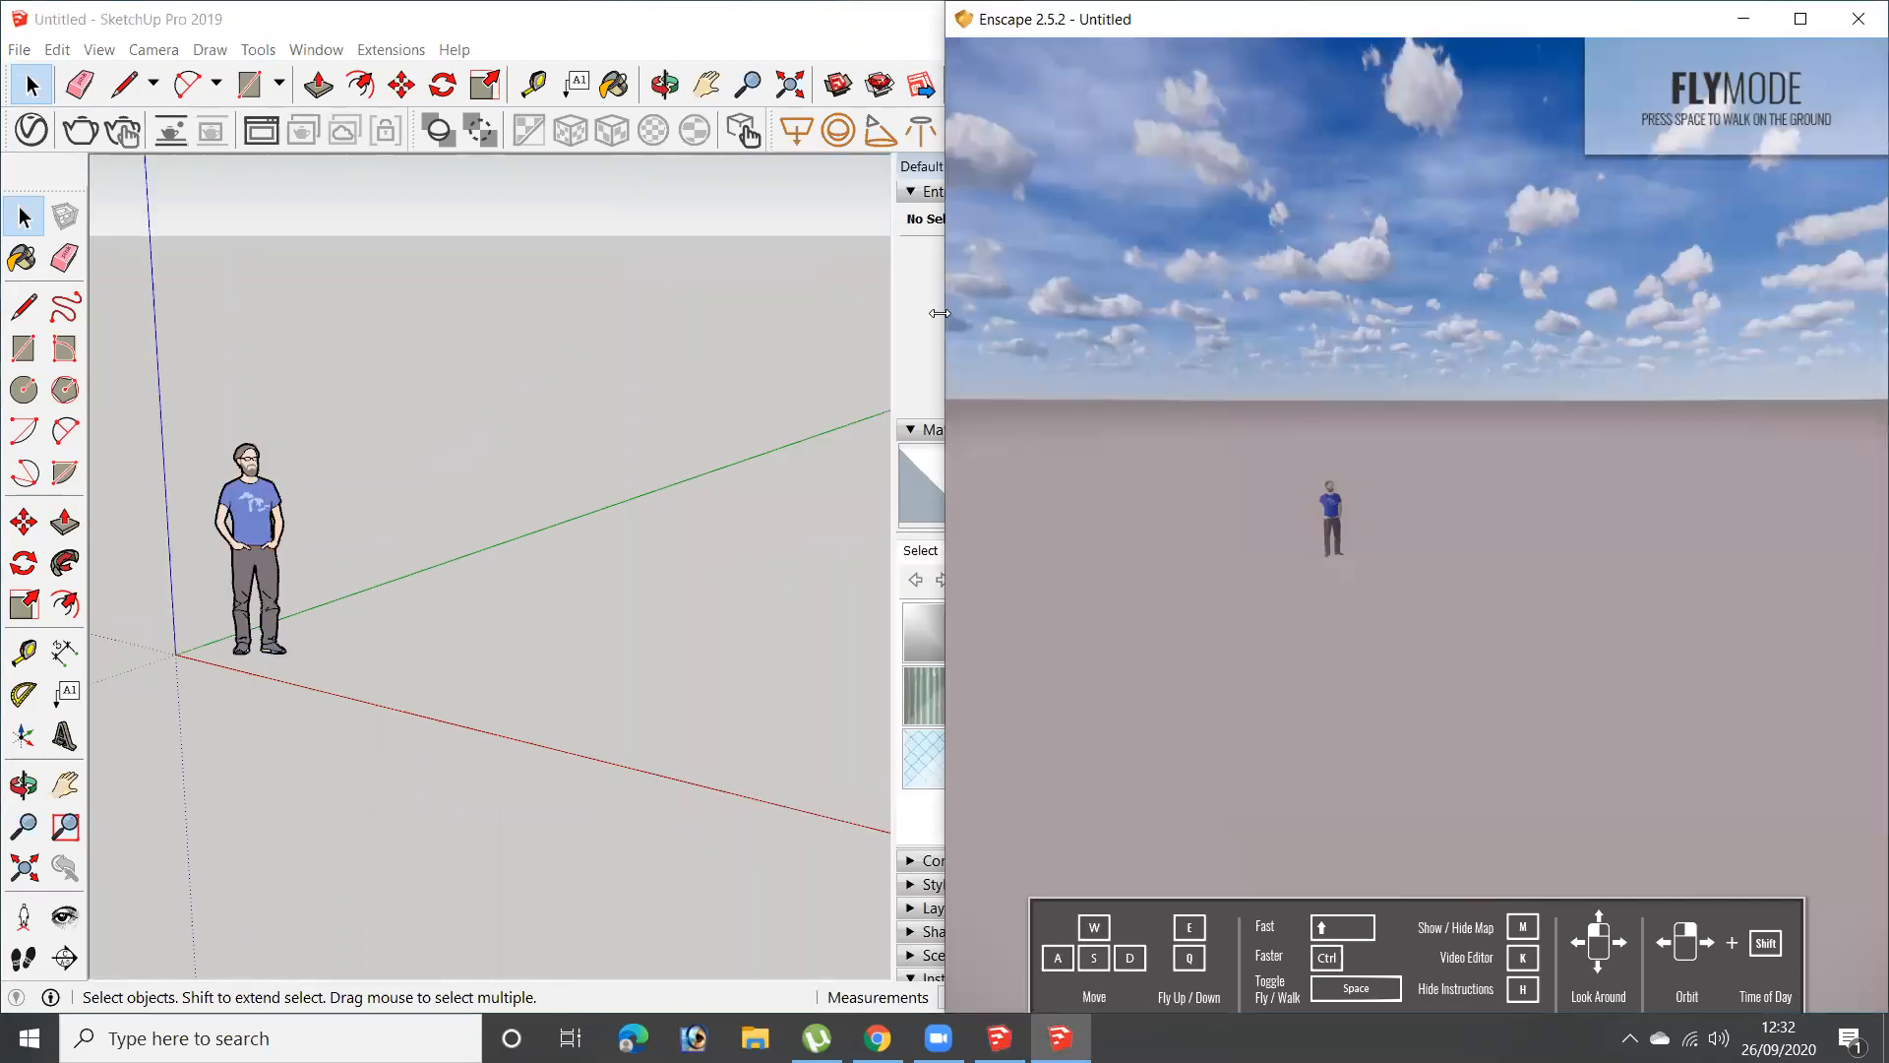
pyautogui.moveTo(940, 313); pyautogui.dragTo(1208, 317)
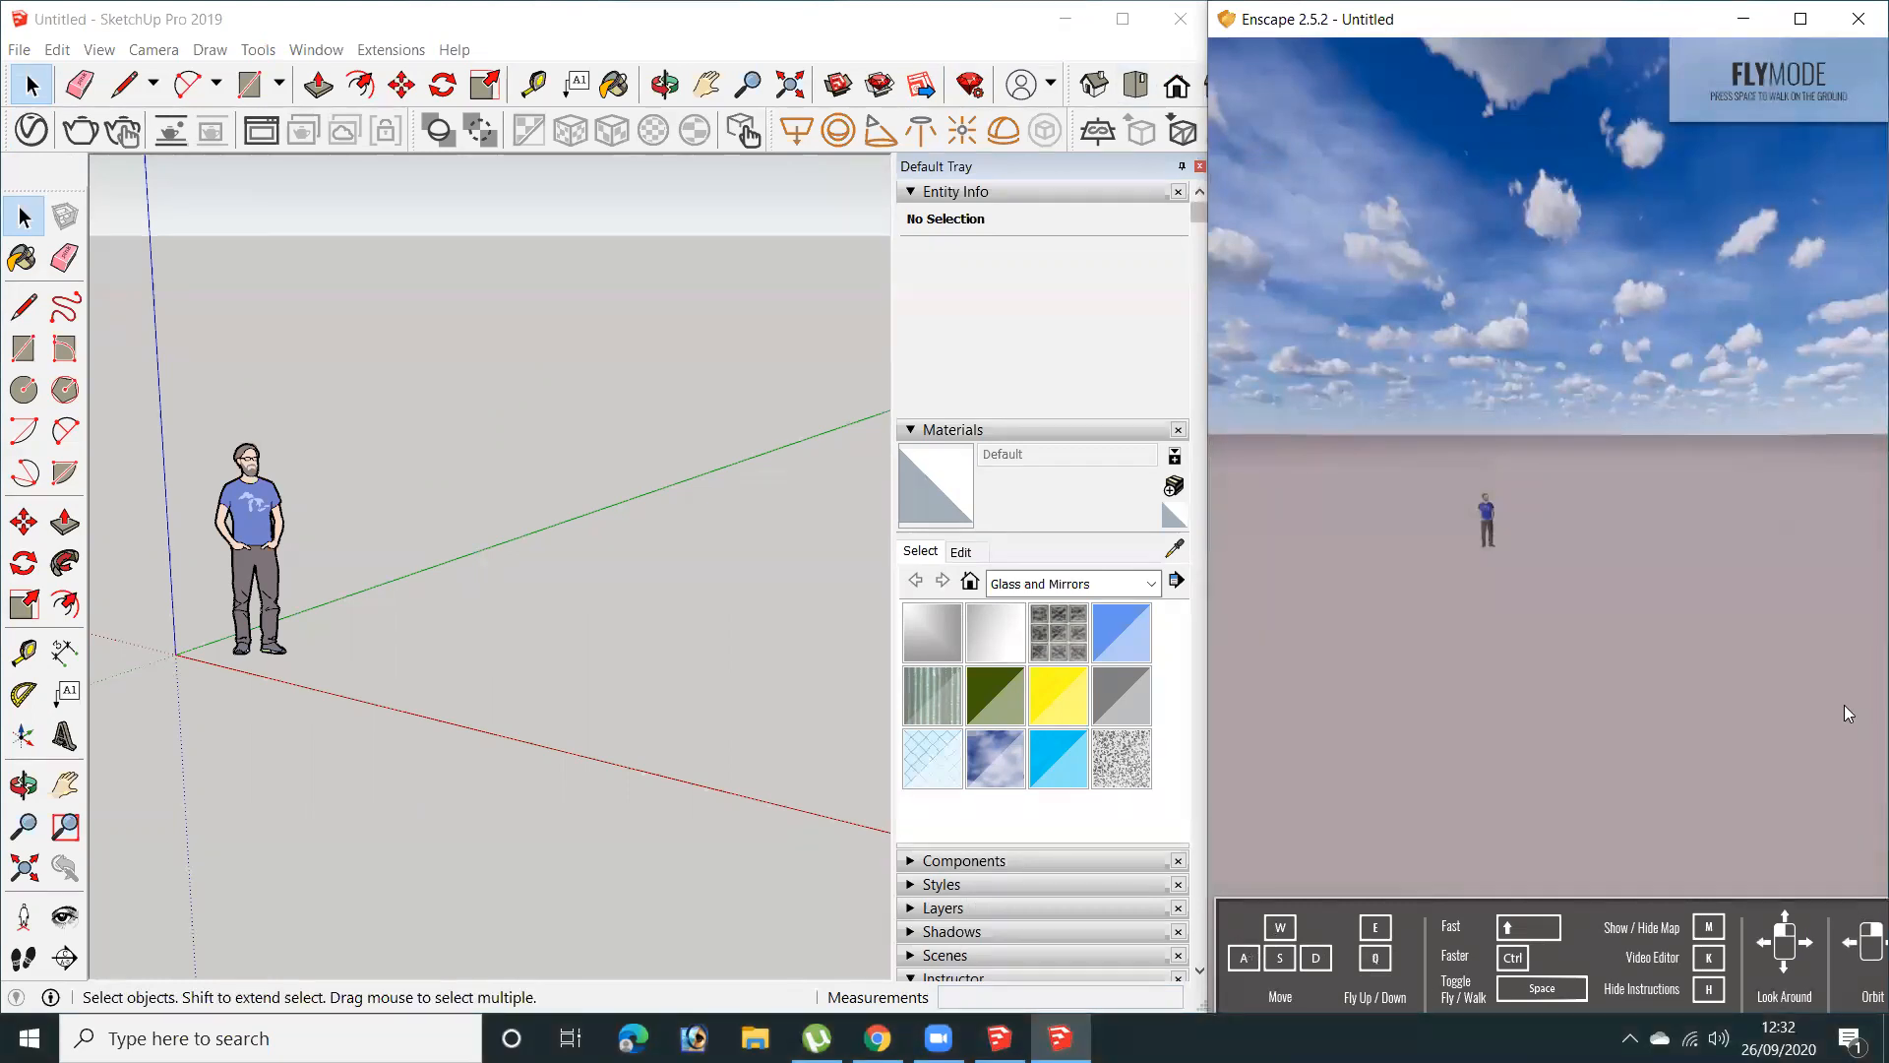
pyautogui.moveTo(335, 571)
pyautogui.mouseDown(button='middle')
pyautogui.moveTo(439, 603)
pyautogui.moveTo(328, 485)
pyautogui.moveTo(456, 556)
pyautogui.mouseUp(button='middle')
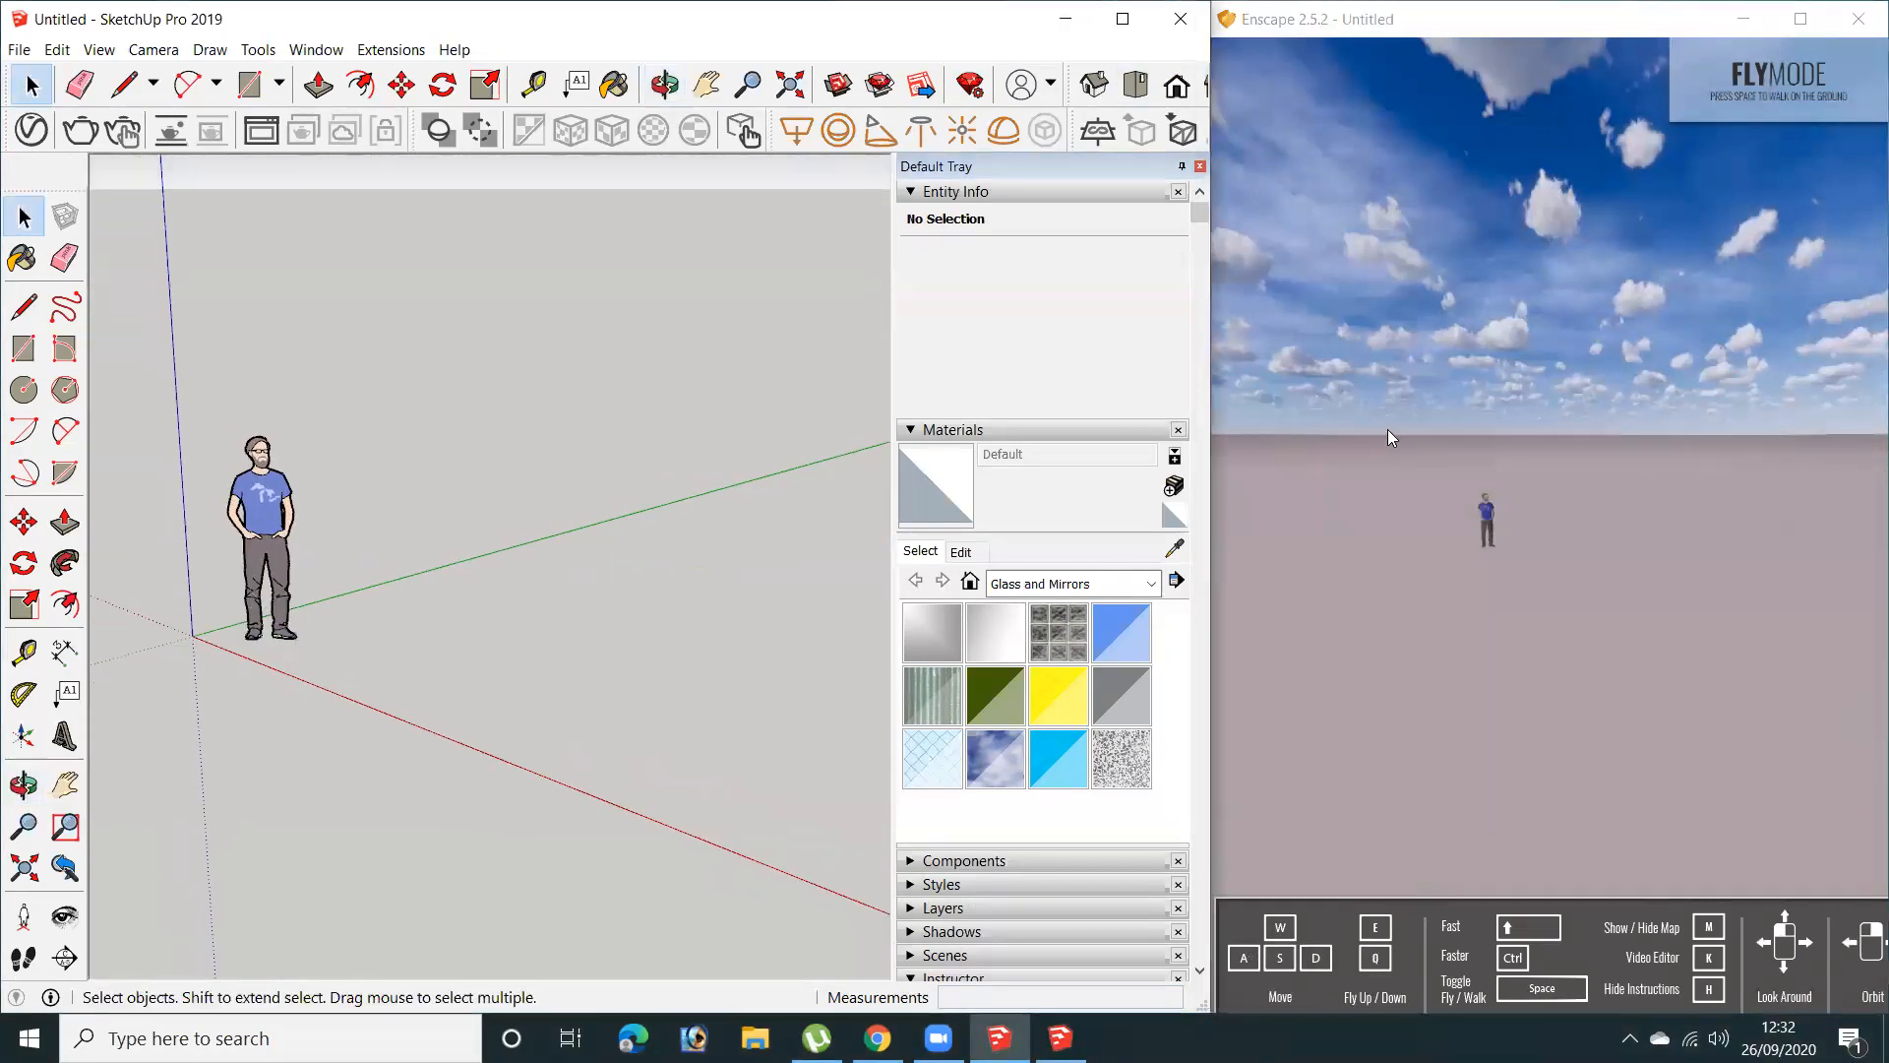
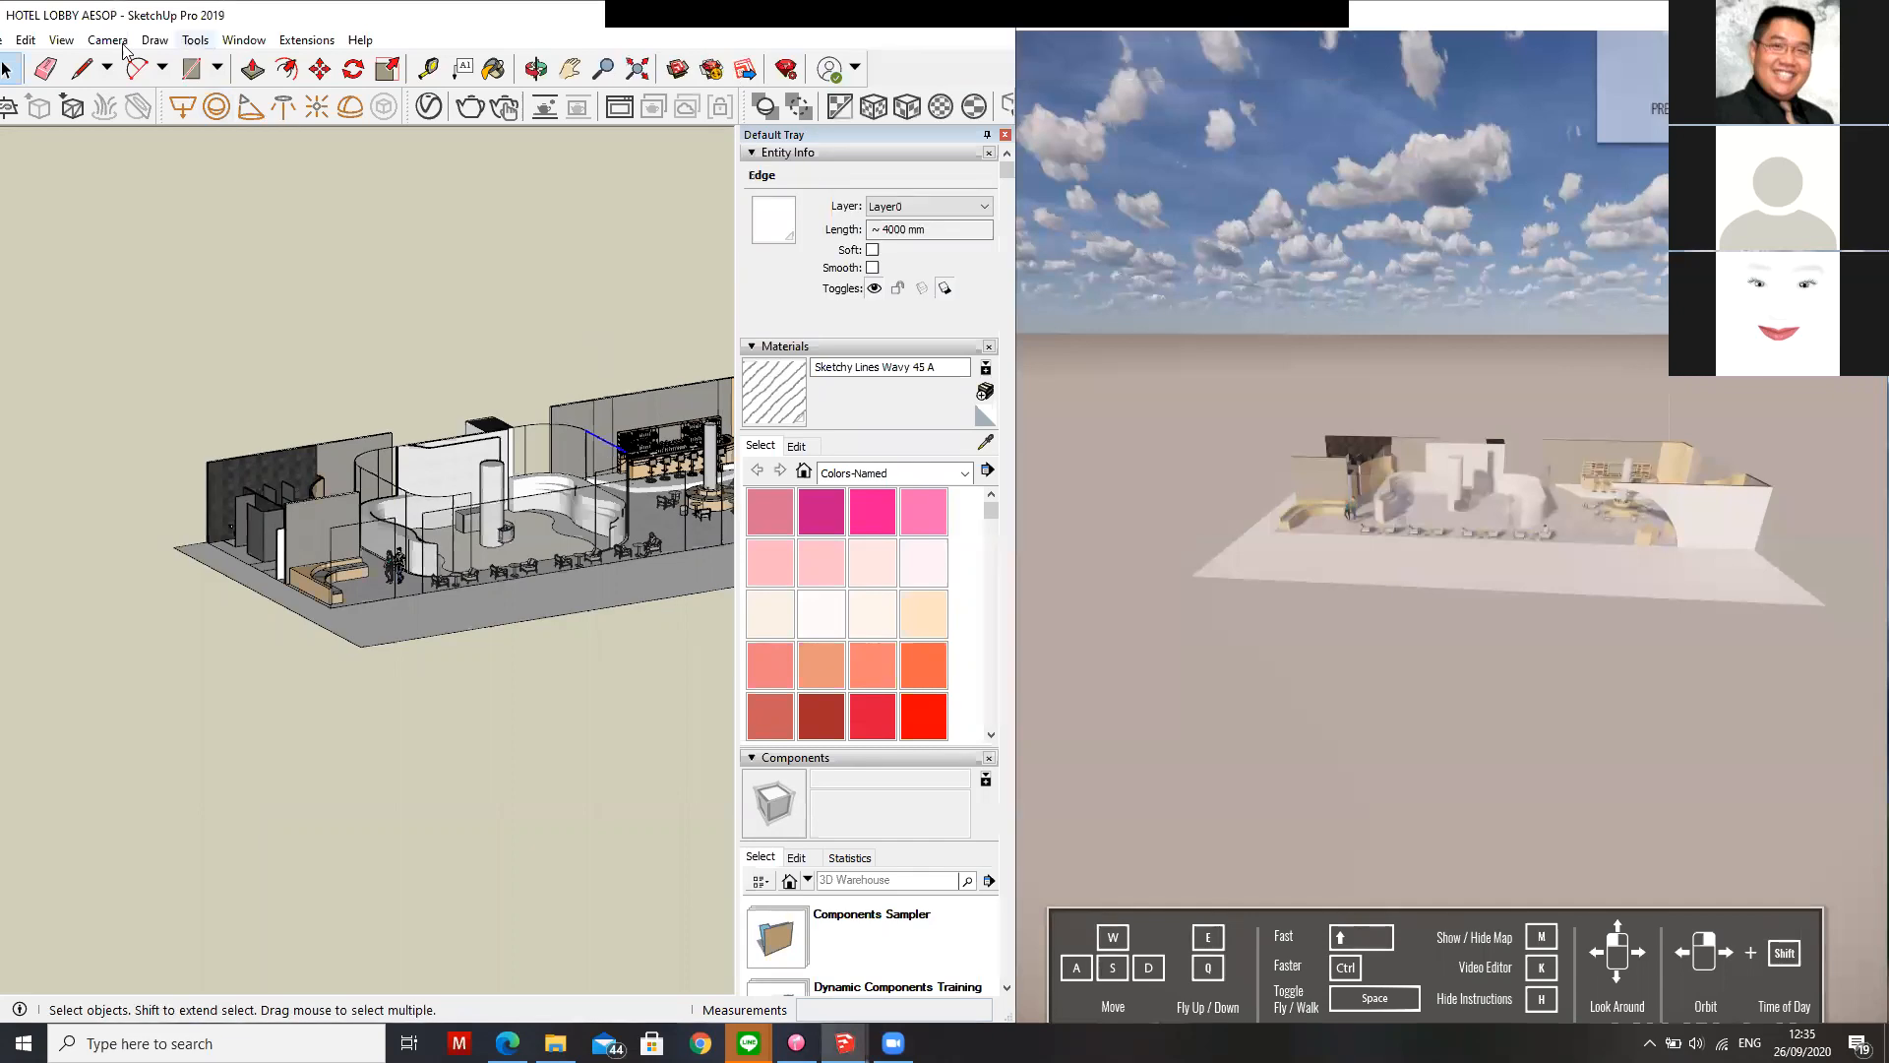
# Clear the edge selection in the HOTEL LOBBY AESOP model and widen the SketchUp window beside the Enscape render
pyautogui.press('space')
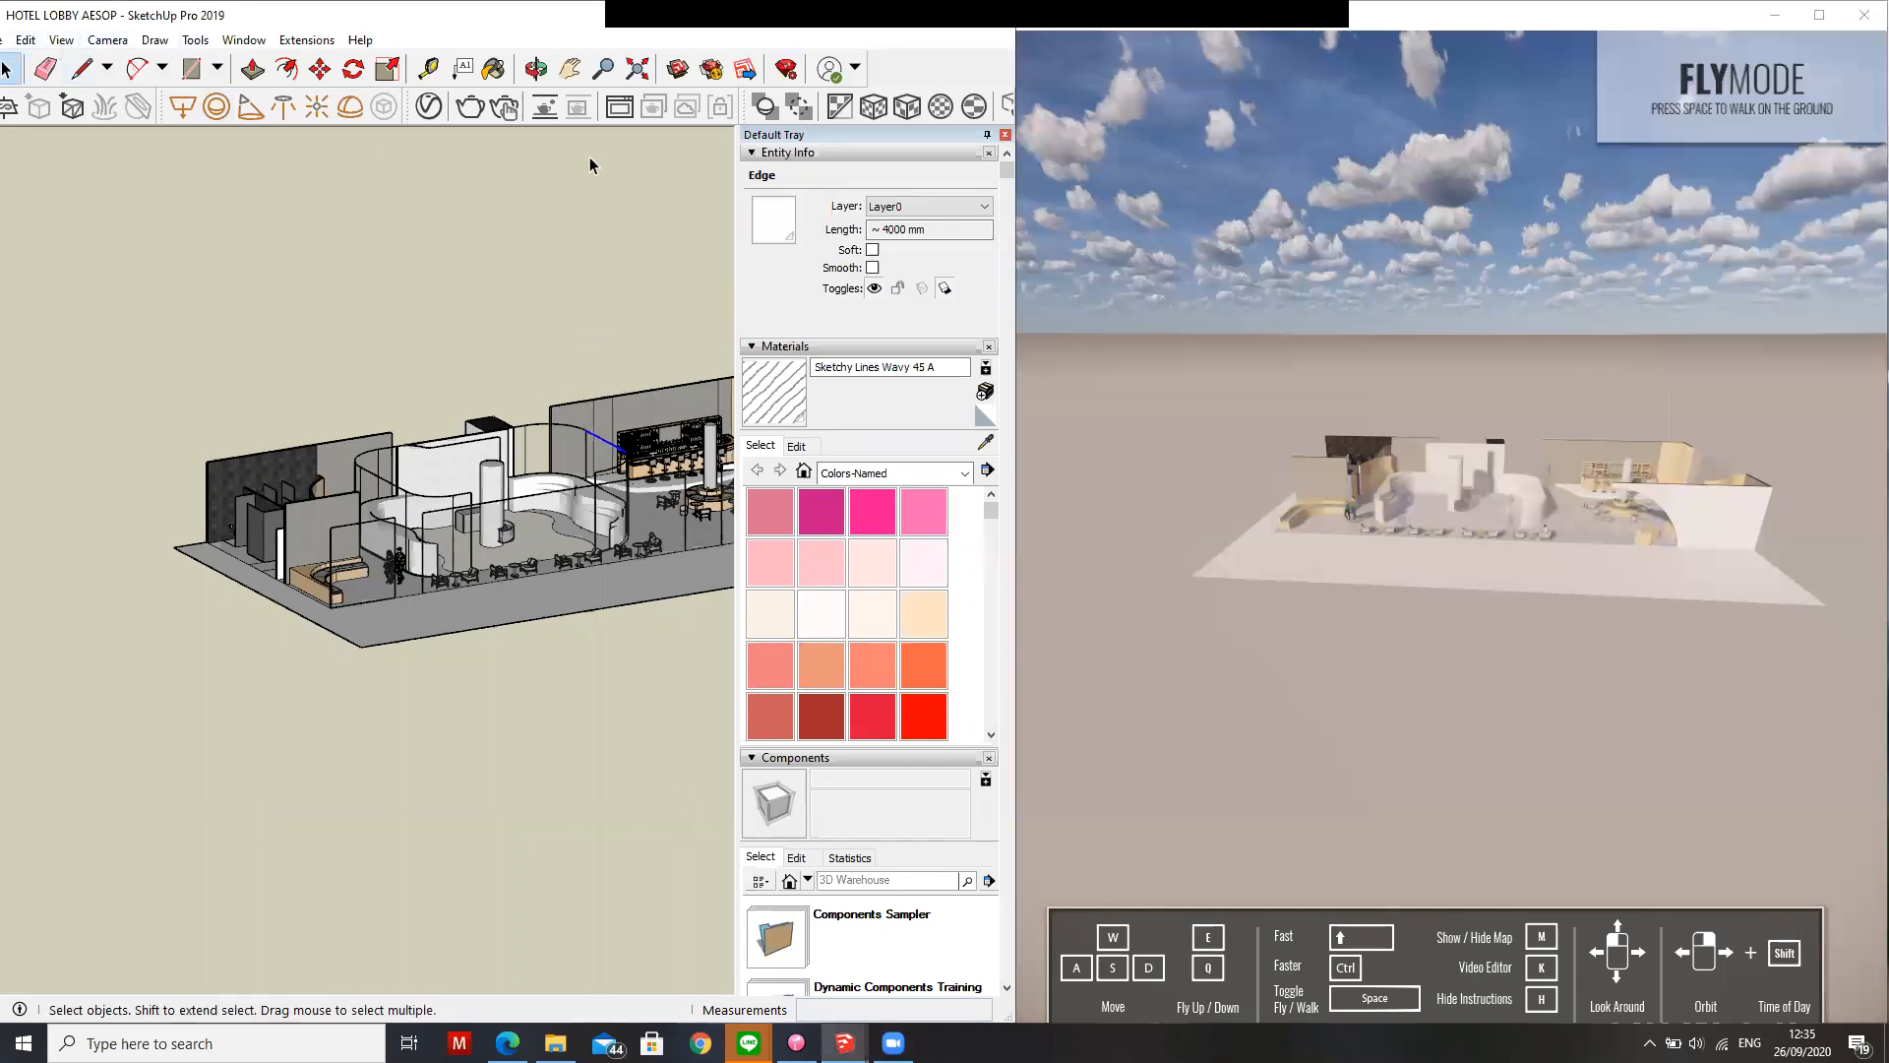
pyautogui.click(724, 177)
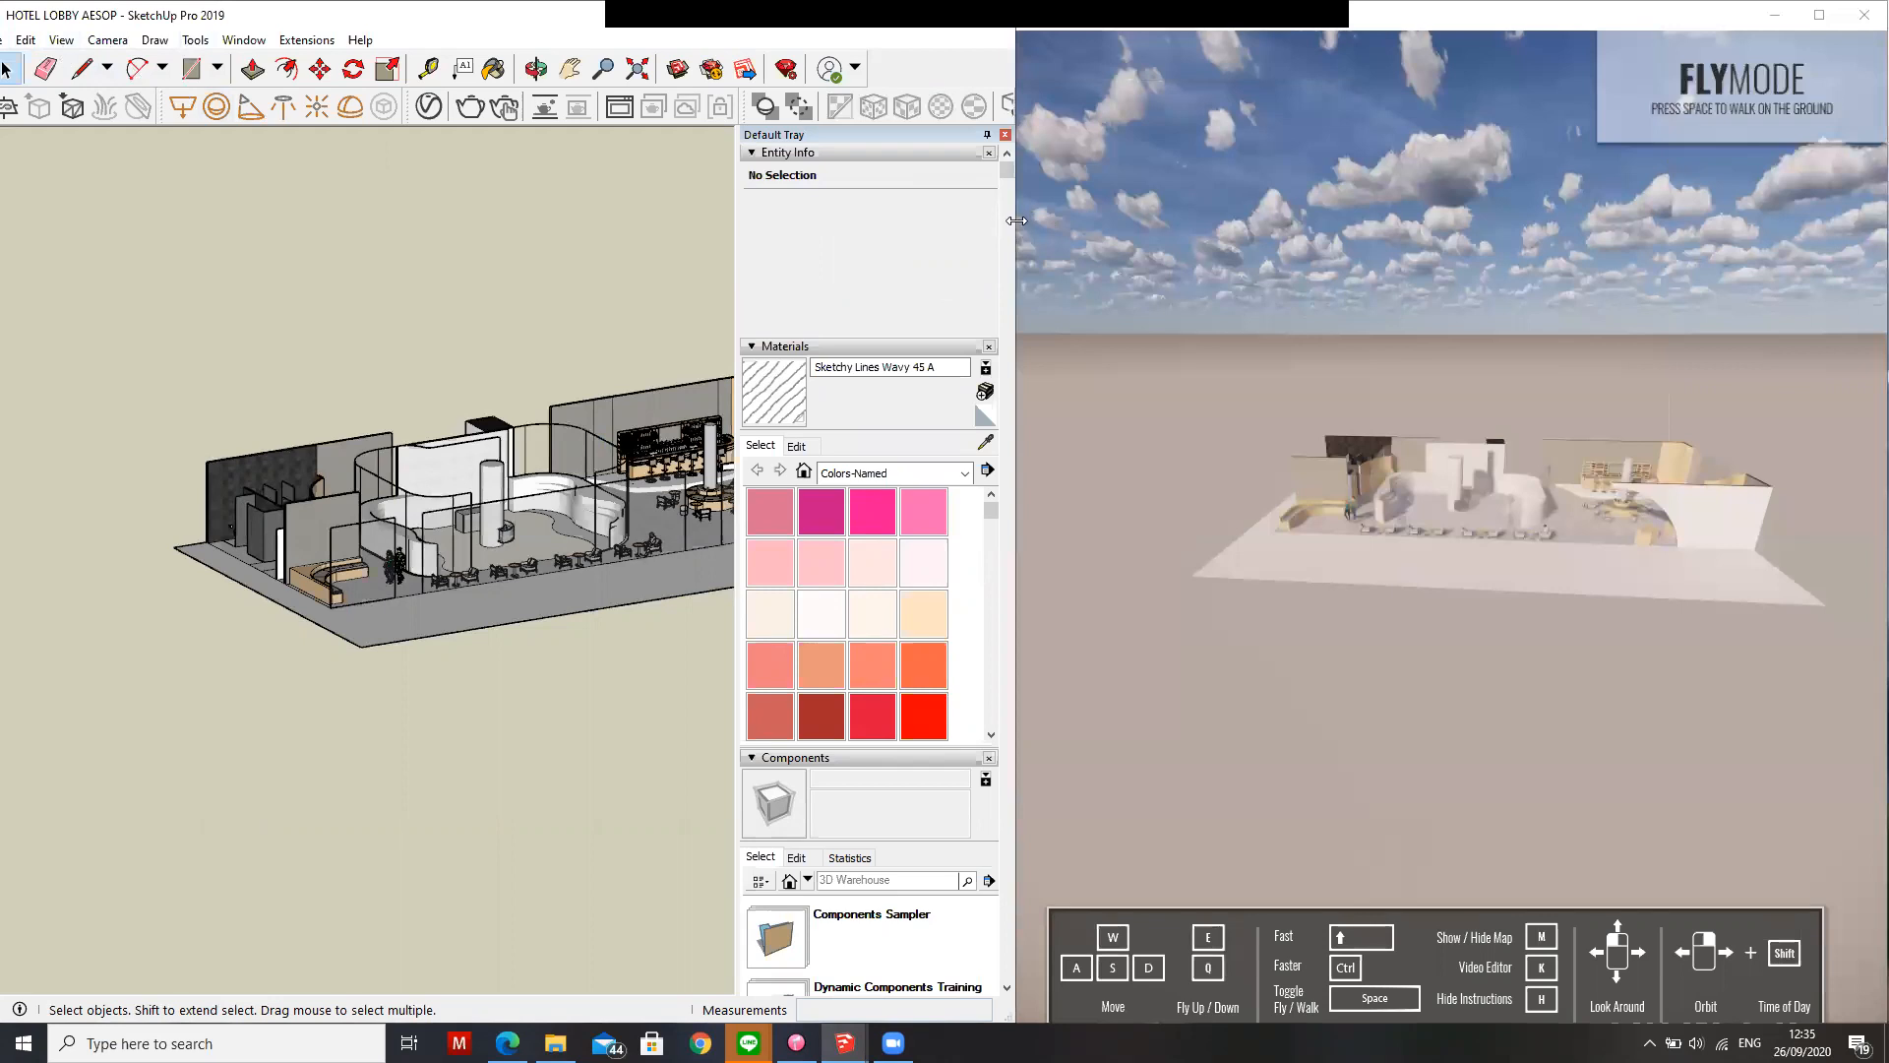
pyautogui.moveTo(1016, 220); pyautogui.dragTo(1141, 220)
pyautogui.moveTo(506, 345)
pyautogui.mouseDown(button='middle')
pyautogui.moveTo(577, 354)
pyautogui.moveTo(516, 364)
pyautogui.mouseUp(button='middle')
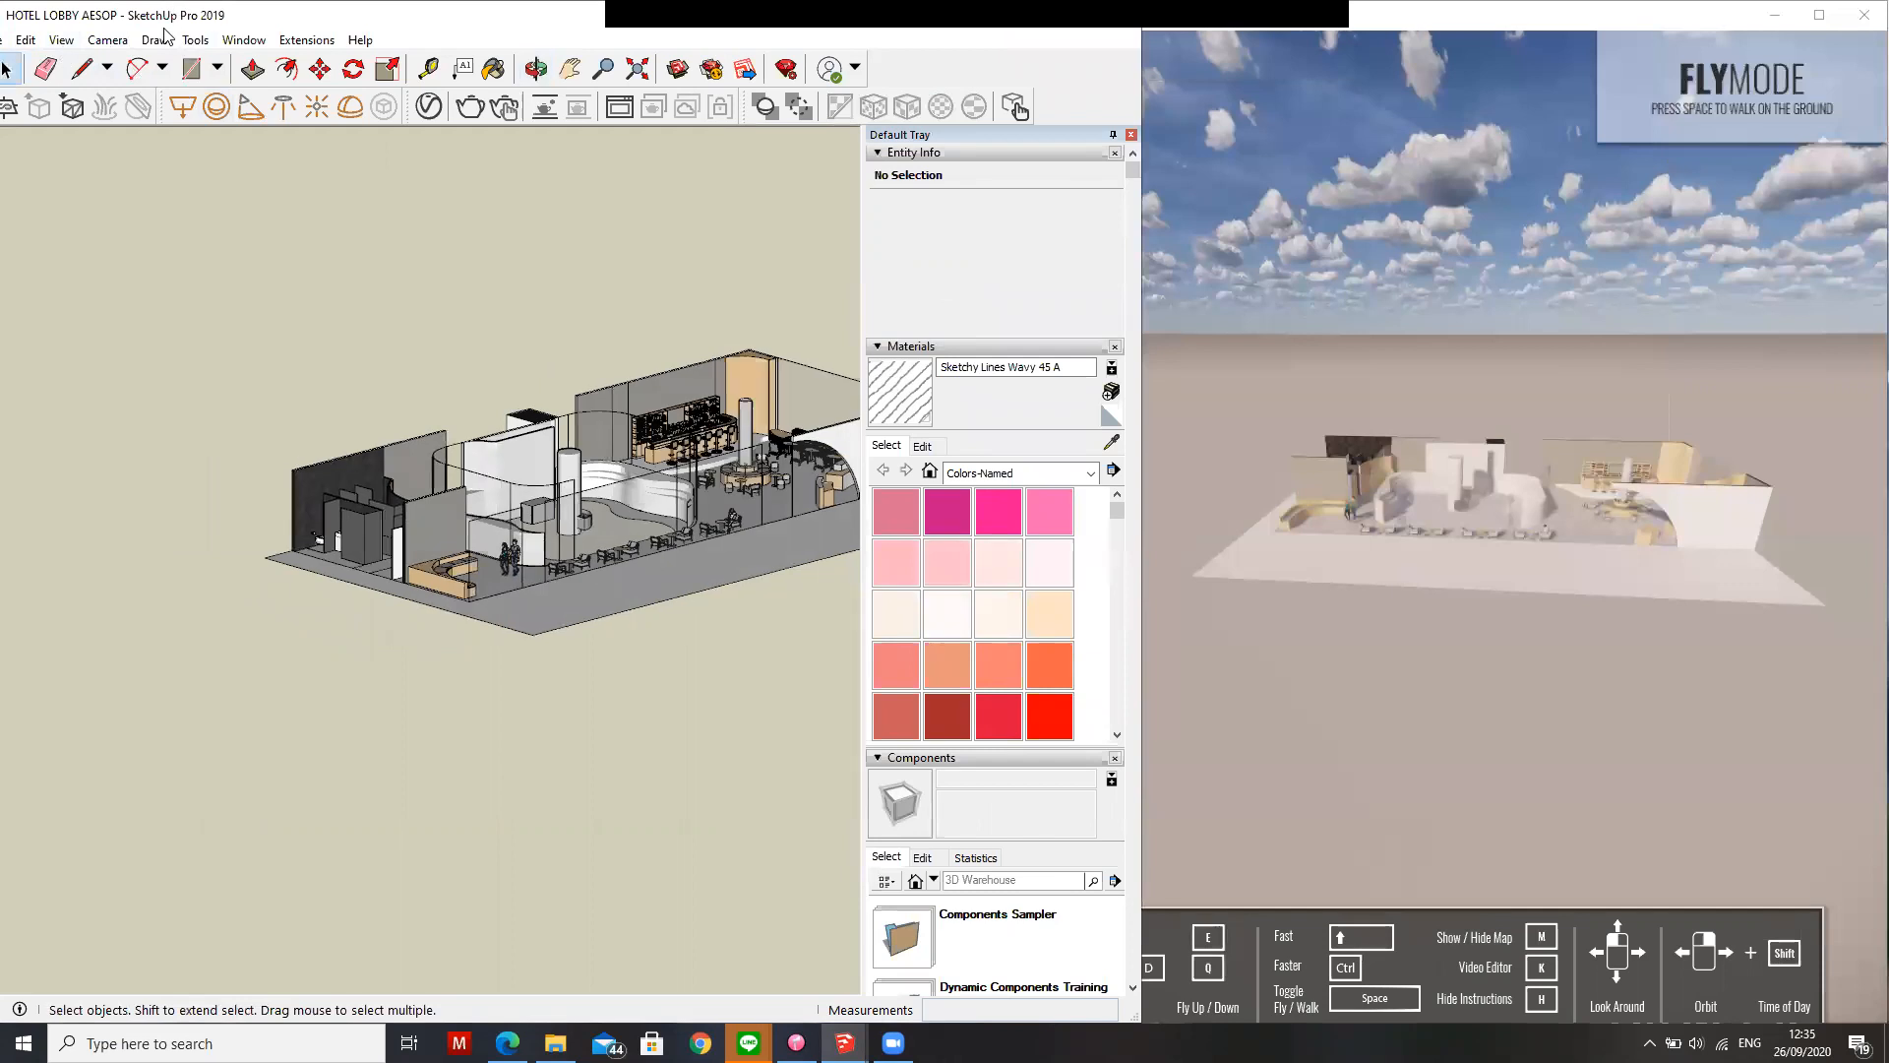
# Set the SketchUp camera to perspective and frame the whole hotel lobby in the viewport
pyautogui.click(61, 39)
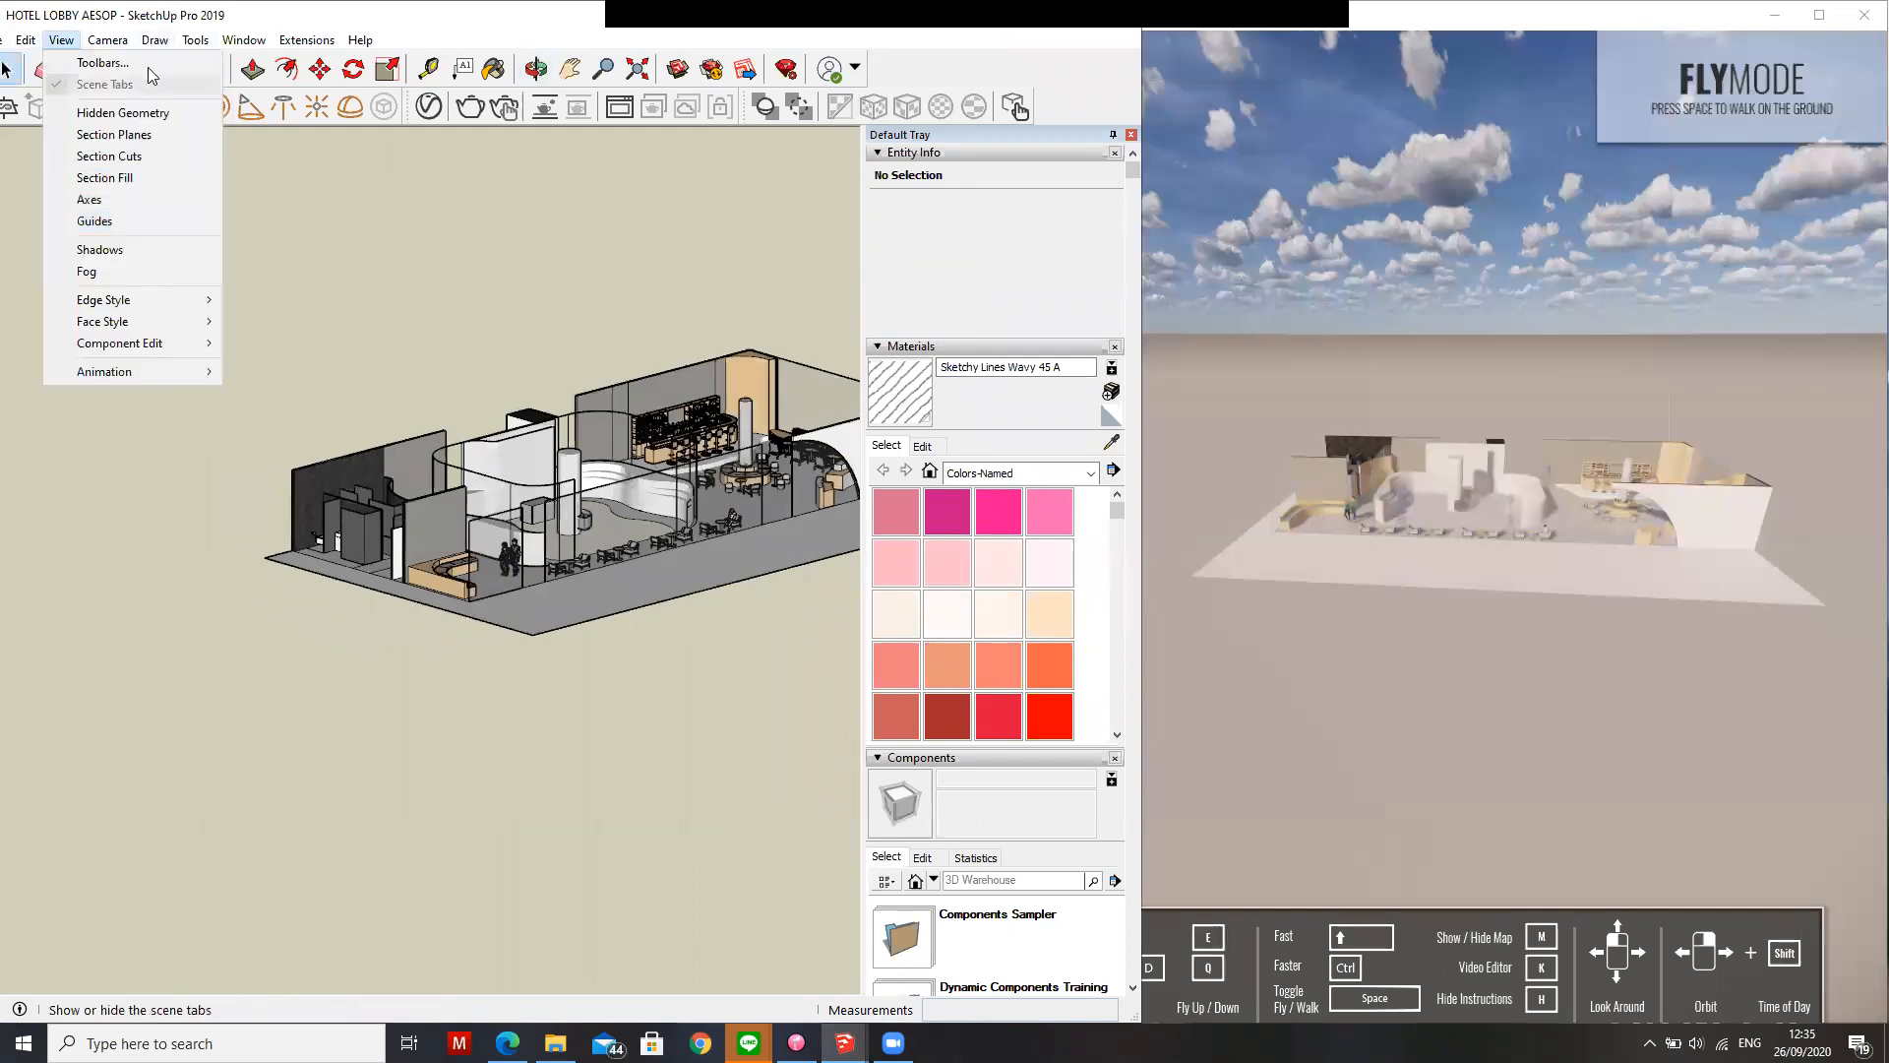
pyautogui.moveTo(107, 40)
pyautogui.click(163, 158)
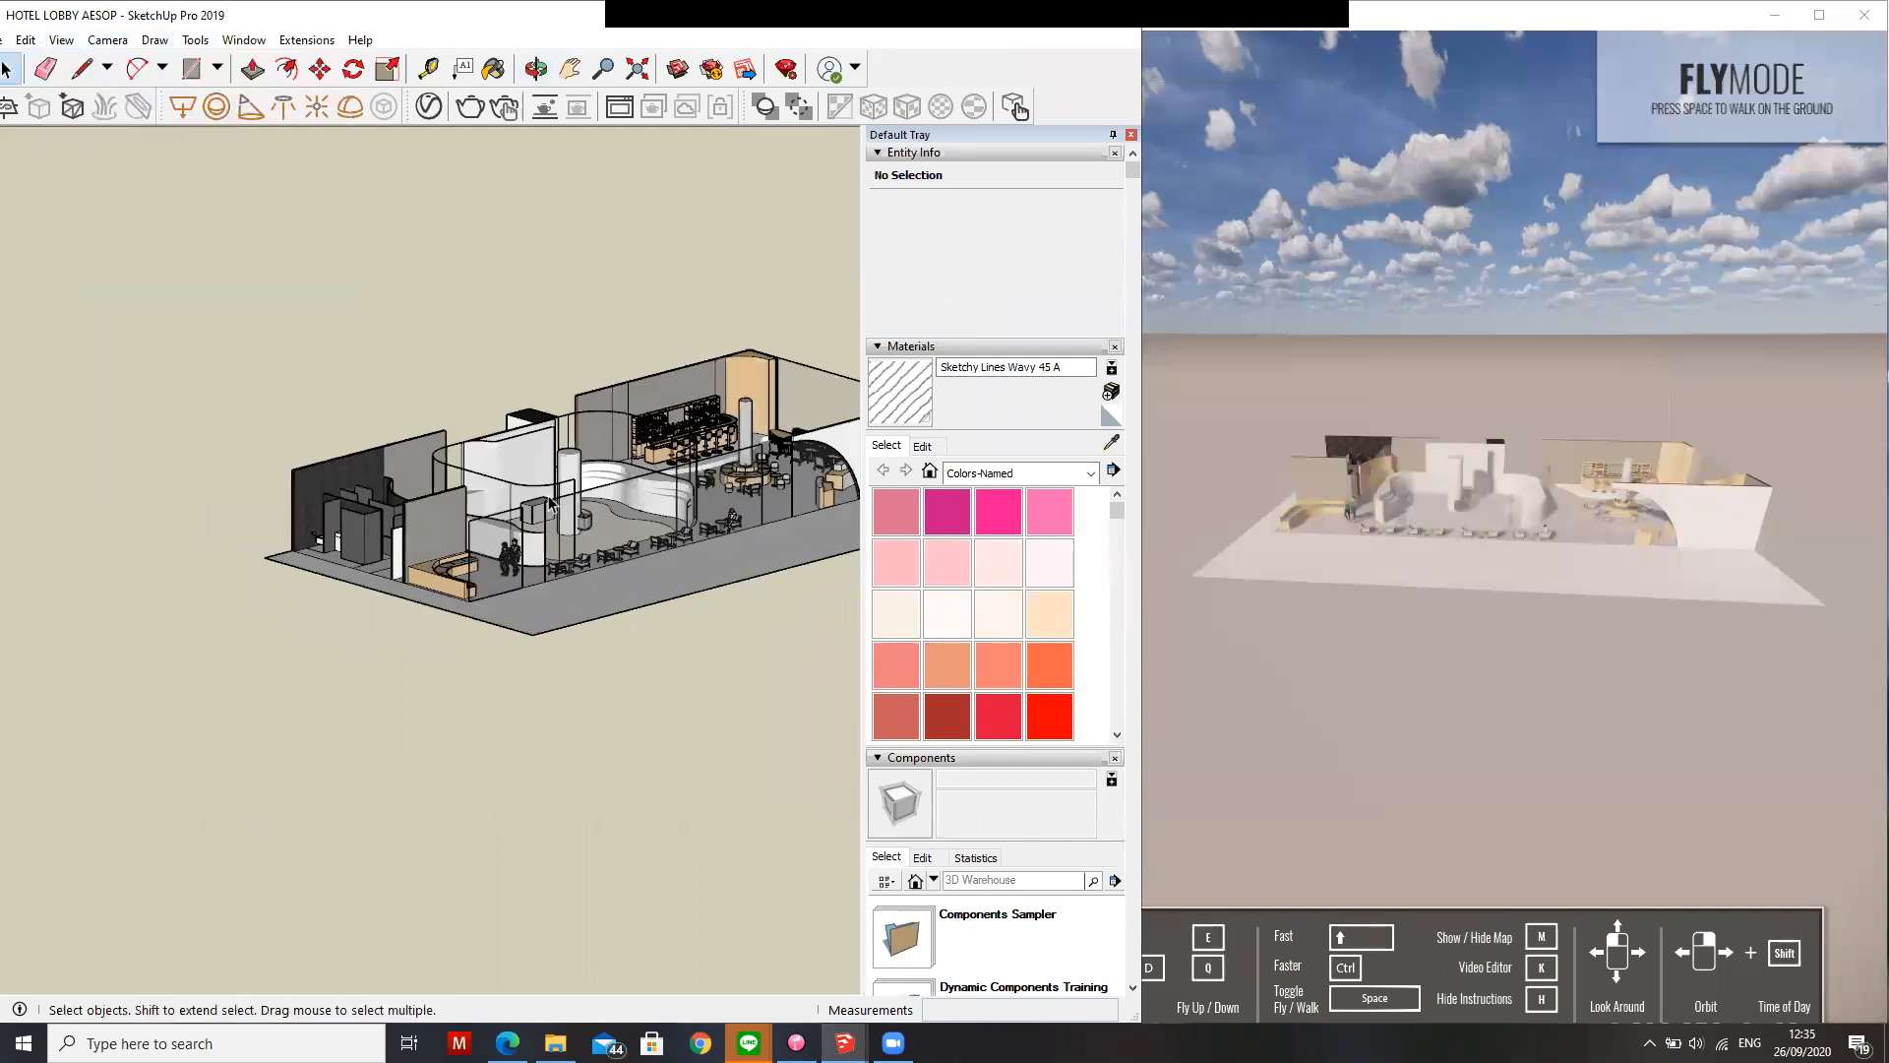
pyautogui.scroll(3, 620, 536)
pyautogui.moveTo(620, 536); pyautogui.dragTo(531, 543, button='middle')
pyautogui.scroll(1, 531, 543)
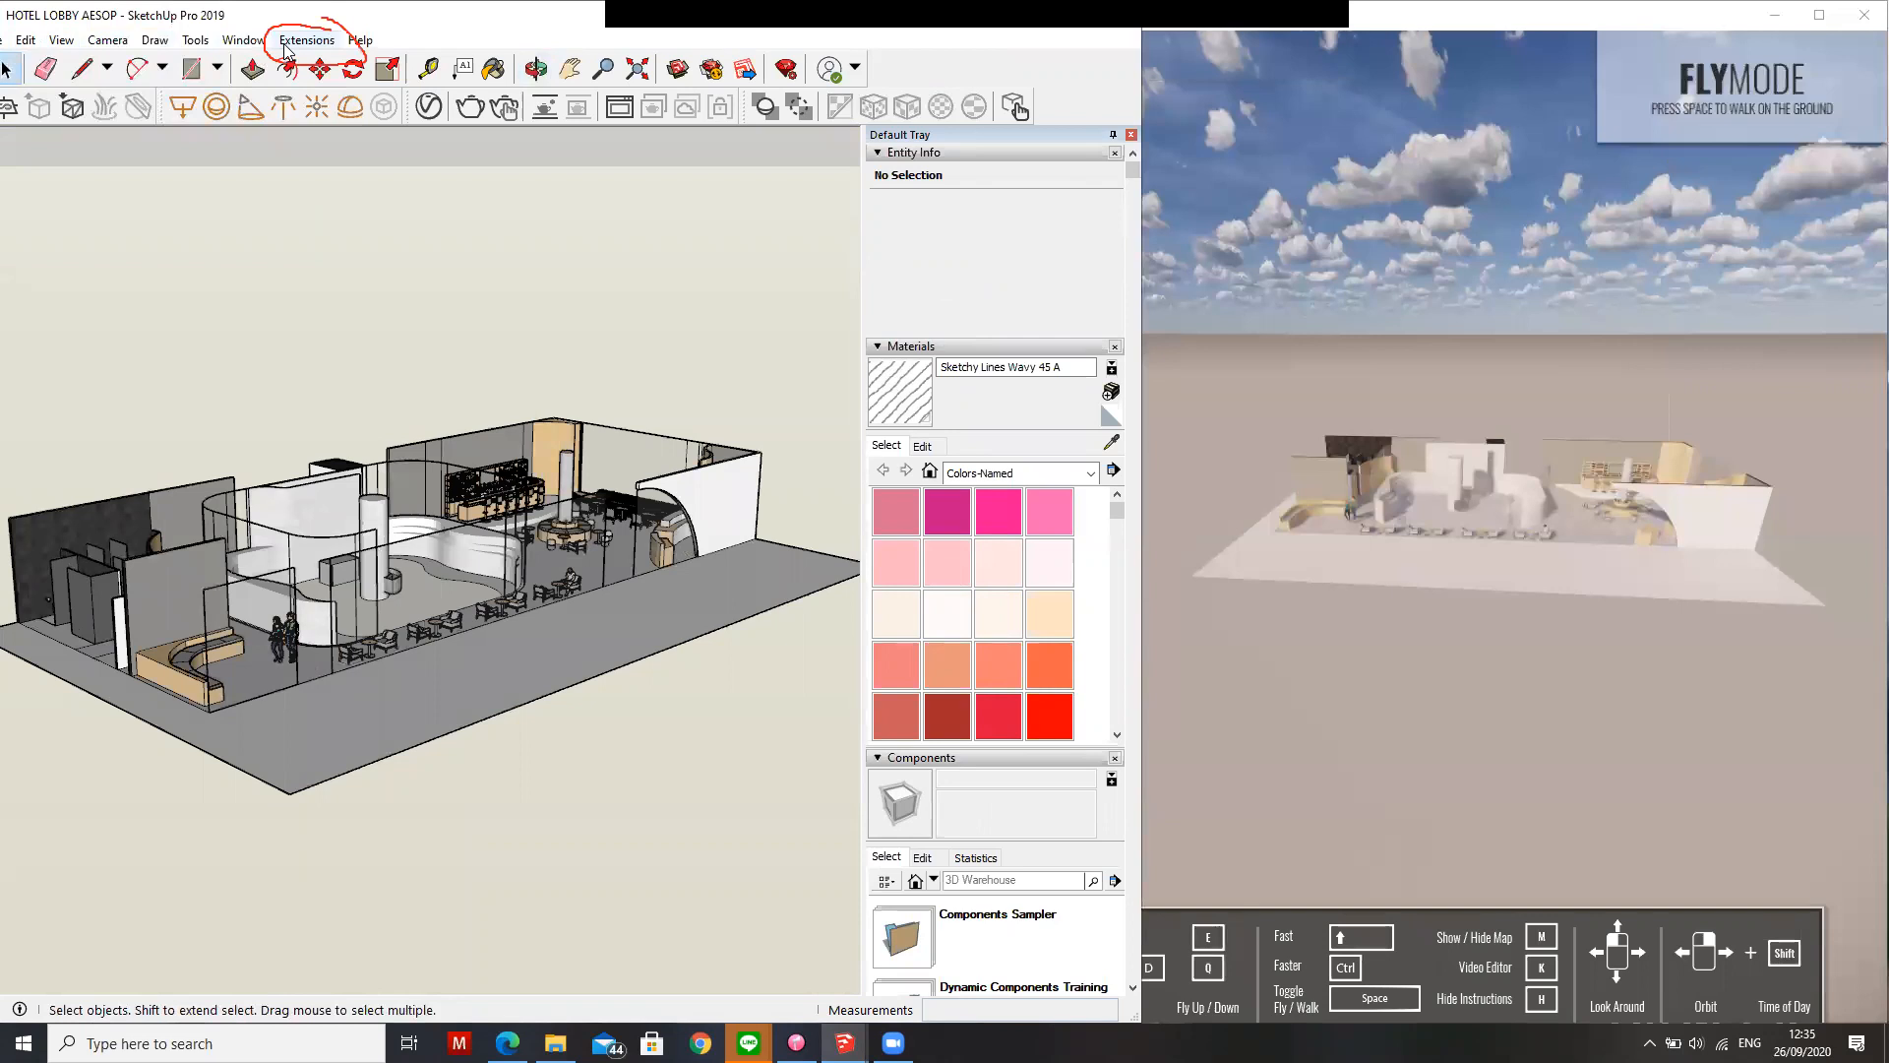
# Turn on Synchronize Views so the Enscape render follows the SketchUp camera, and test it with a slight orbit
pyautogui.press('XF86AudioRaiseVolume')
pyautogui.press('XF86AudioRaiseVolume')
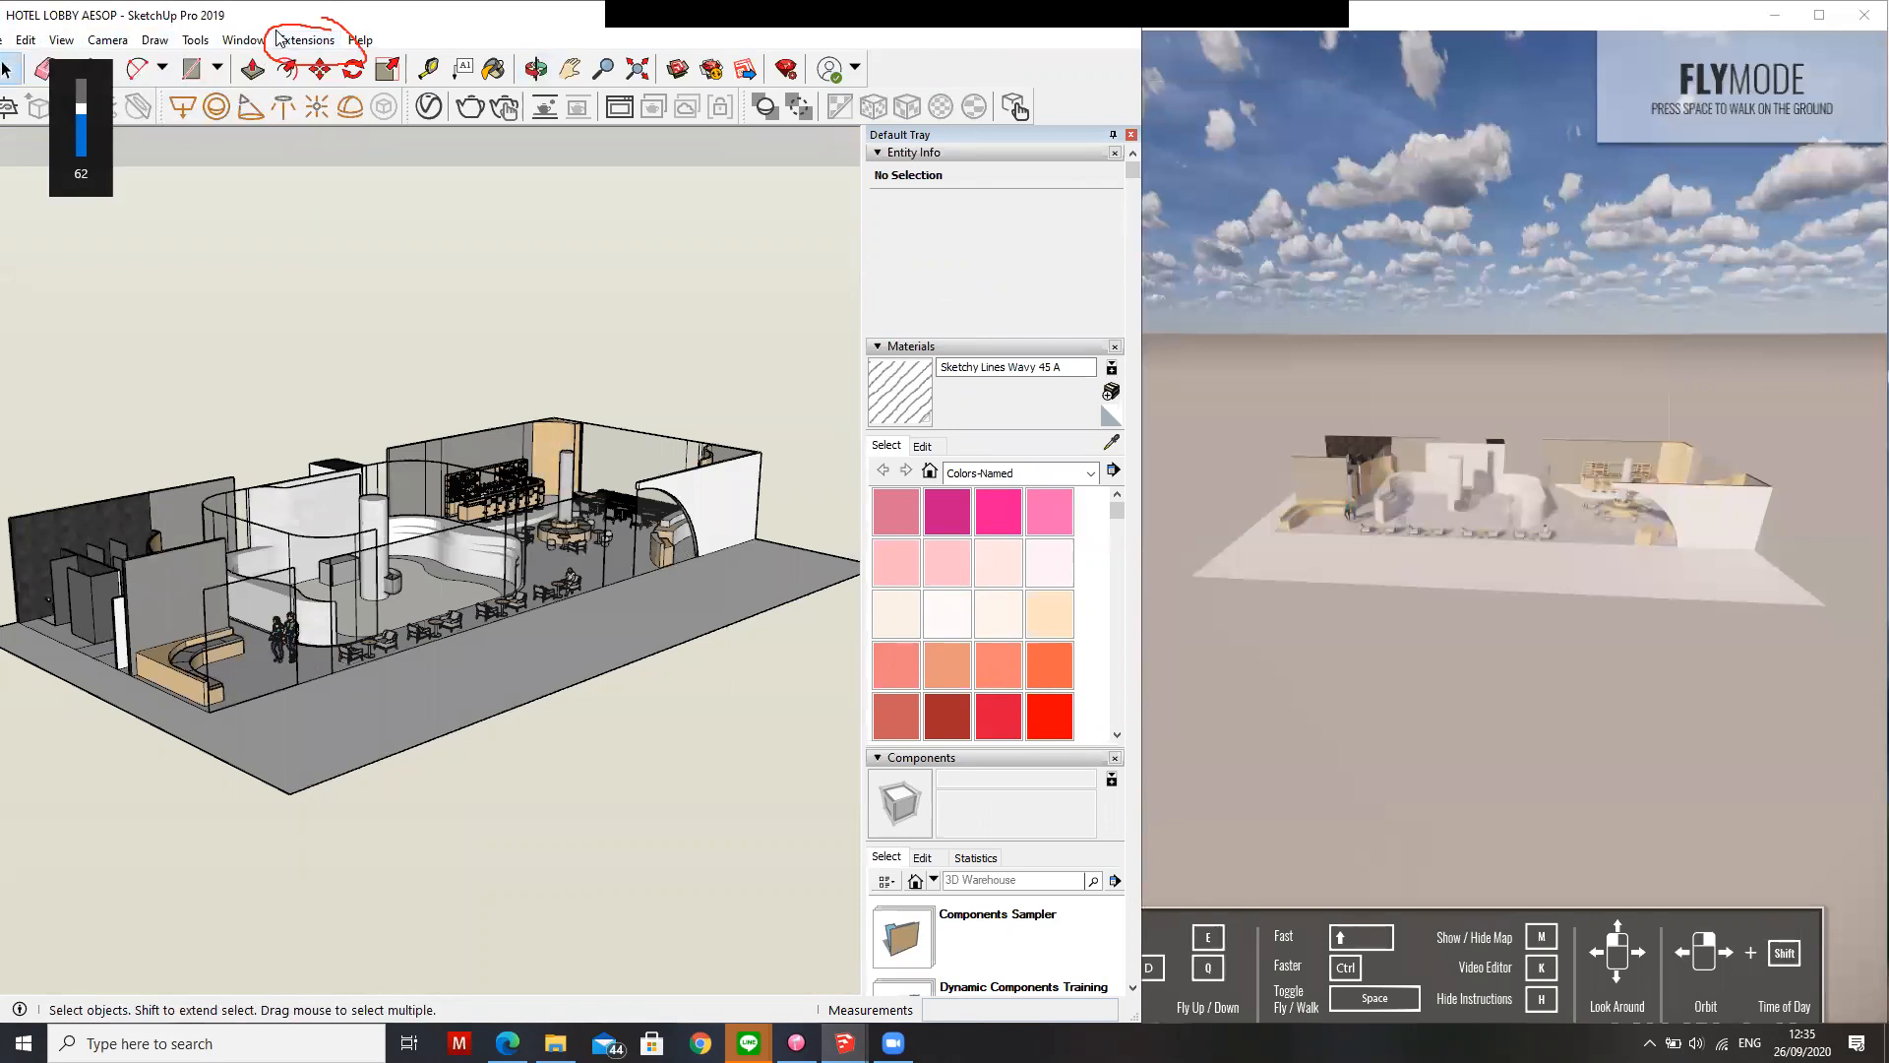
pyautogui.click(285, 39)
pyautogui.moveTo(328, 84)
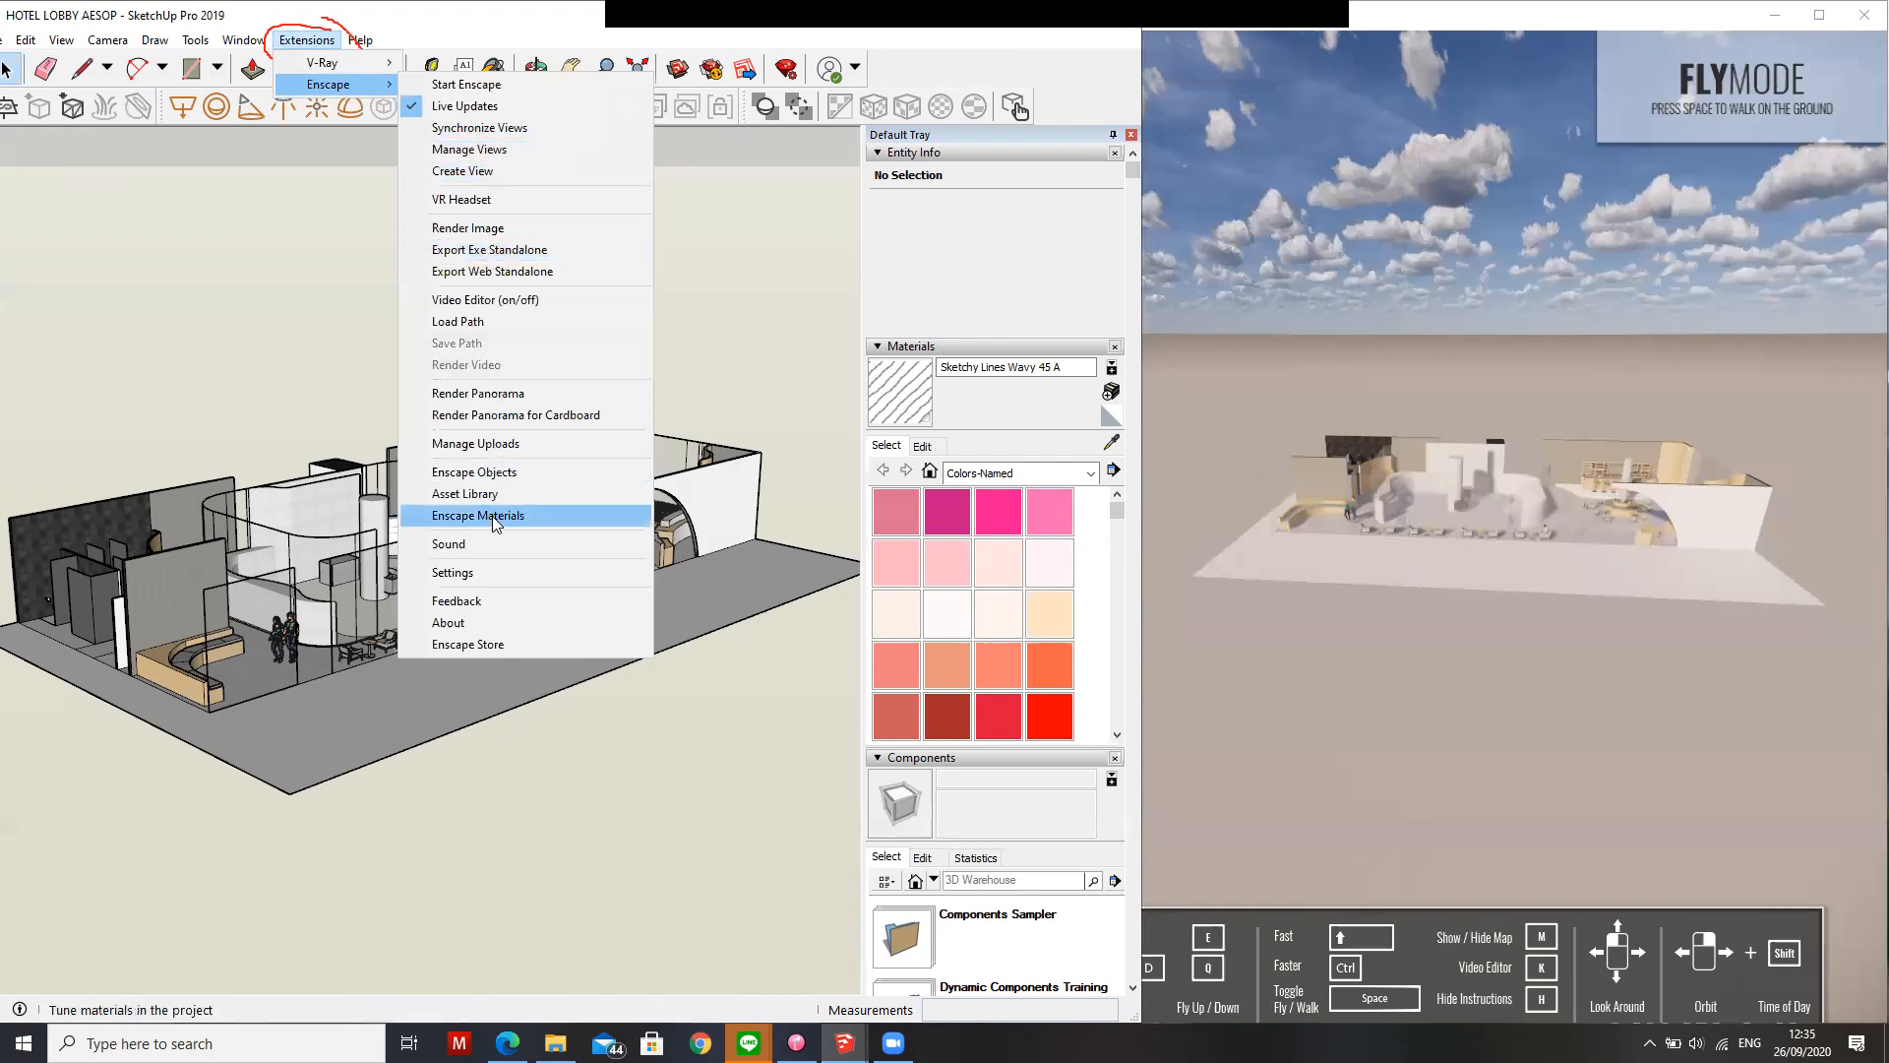
pyautogui.click(457, 130)
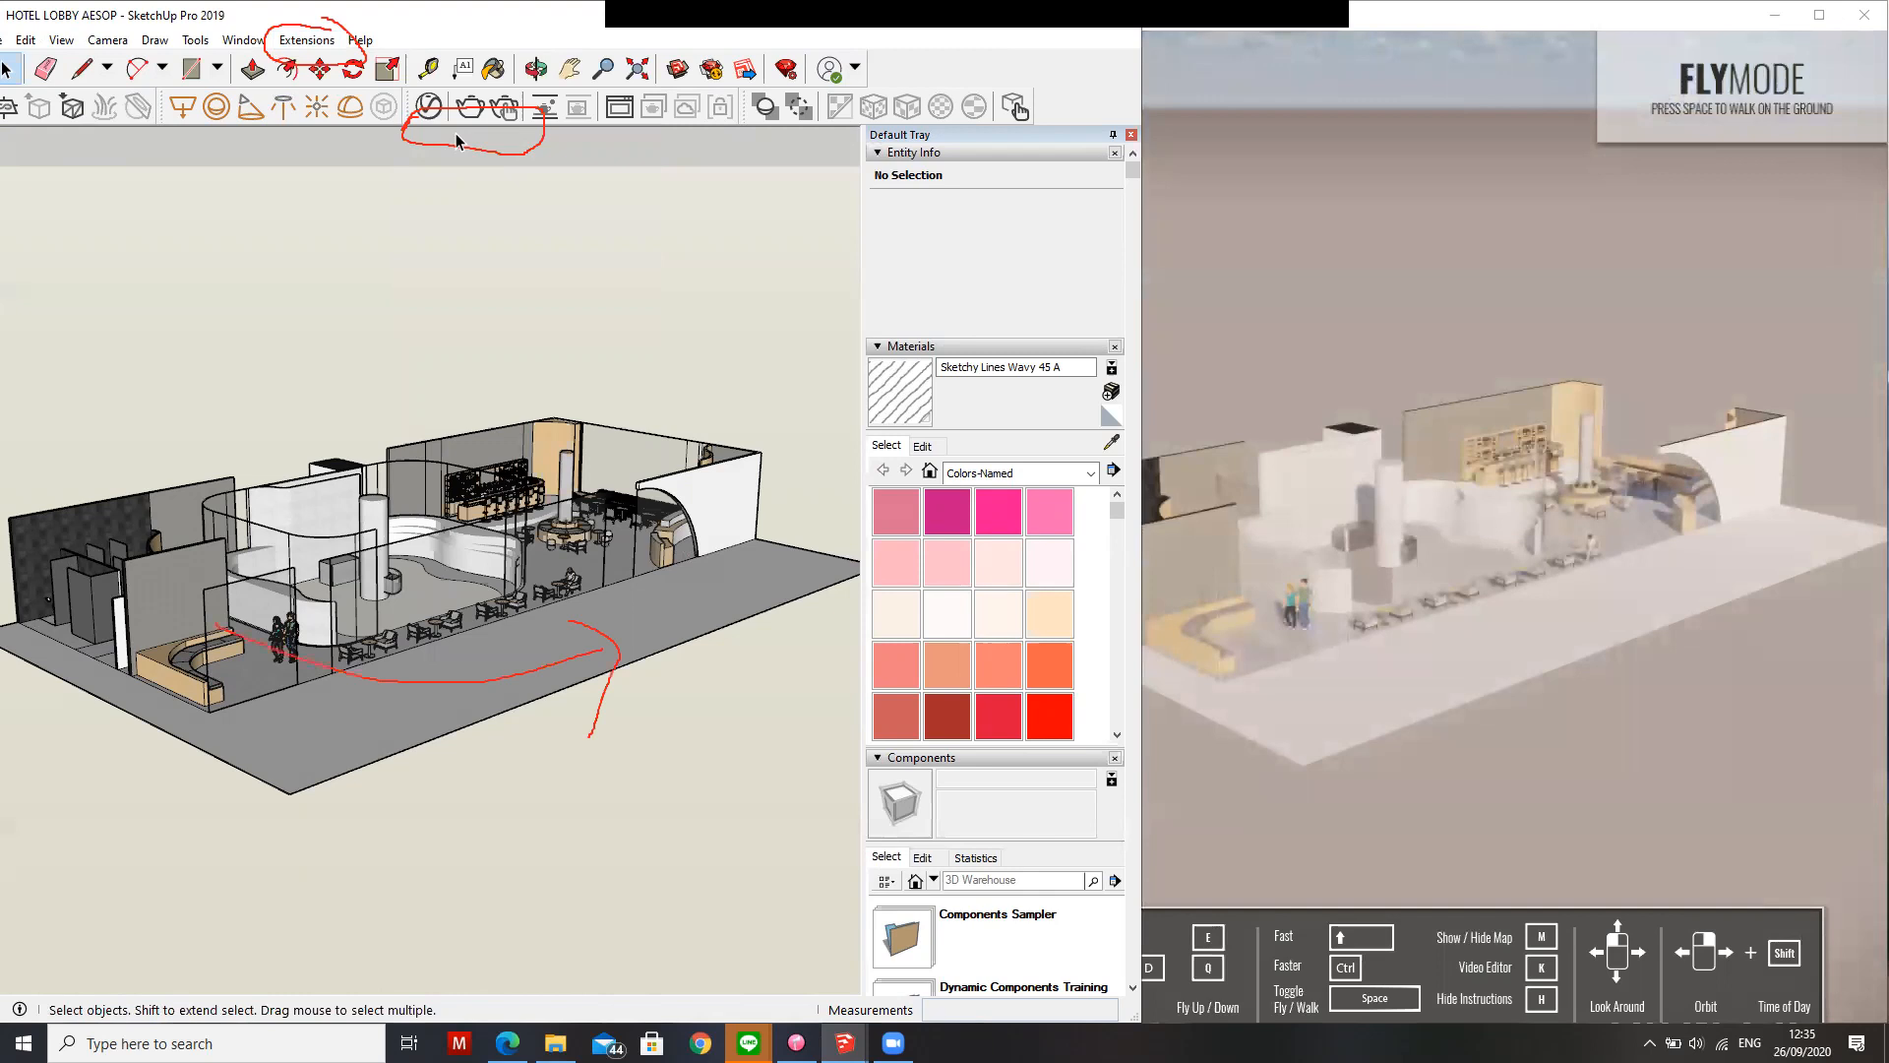
pyautogui.moveTo(414, 535)
pyautogui.mouseDown(button='middle')
pyautogui.moveTo(444, 479)
pyautogui.moveTo(349, 485)
pyautogui.moveTo(423, 507)
pyautogui.moveTo(372, 515)
pyautogui.moveTo(426, 541)
pyautogui.moveTo(285, 314)
pyautogui.mouseUp(button='middle')
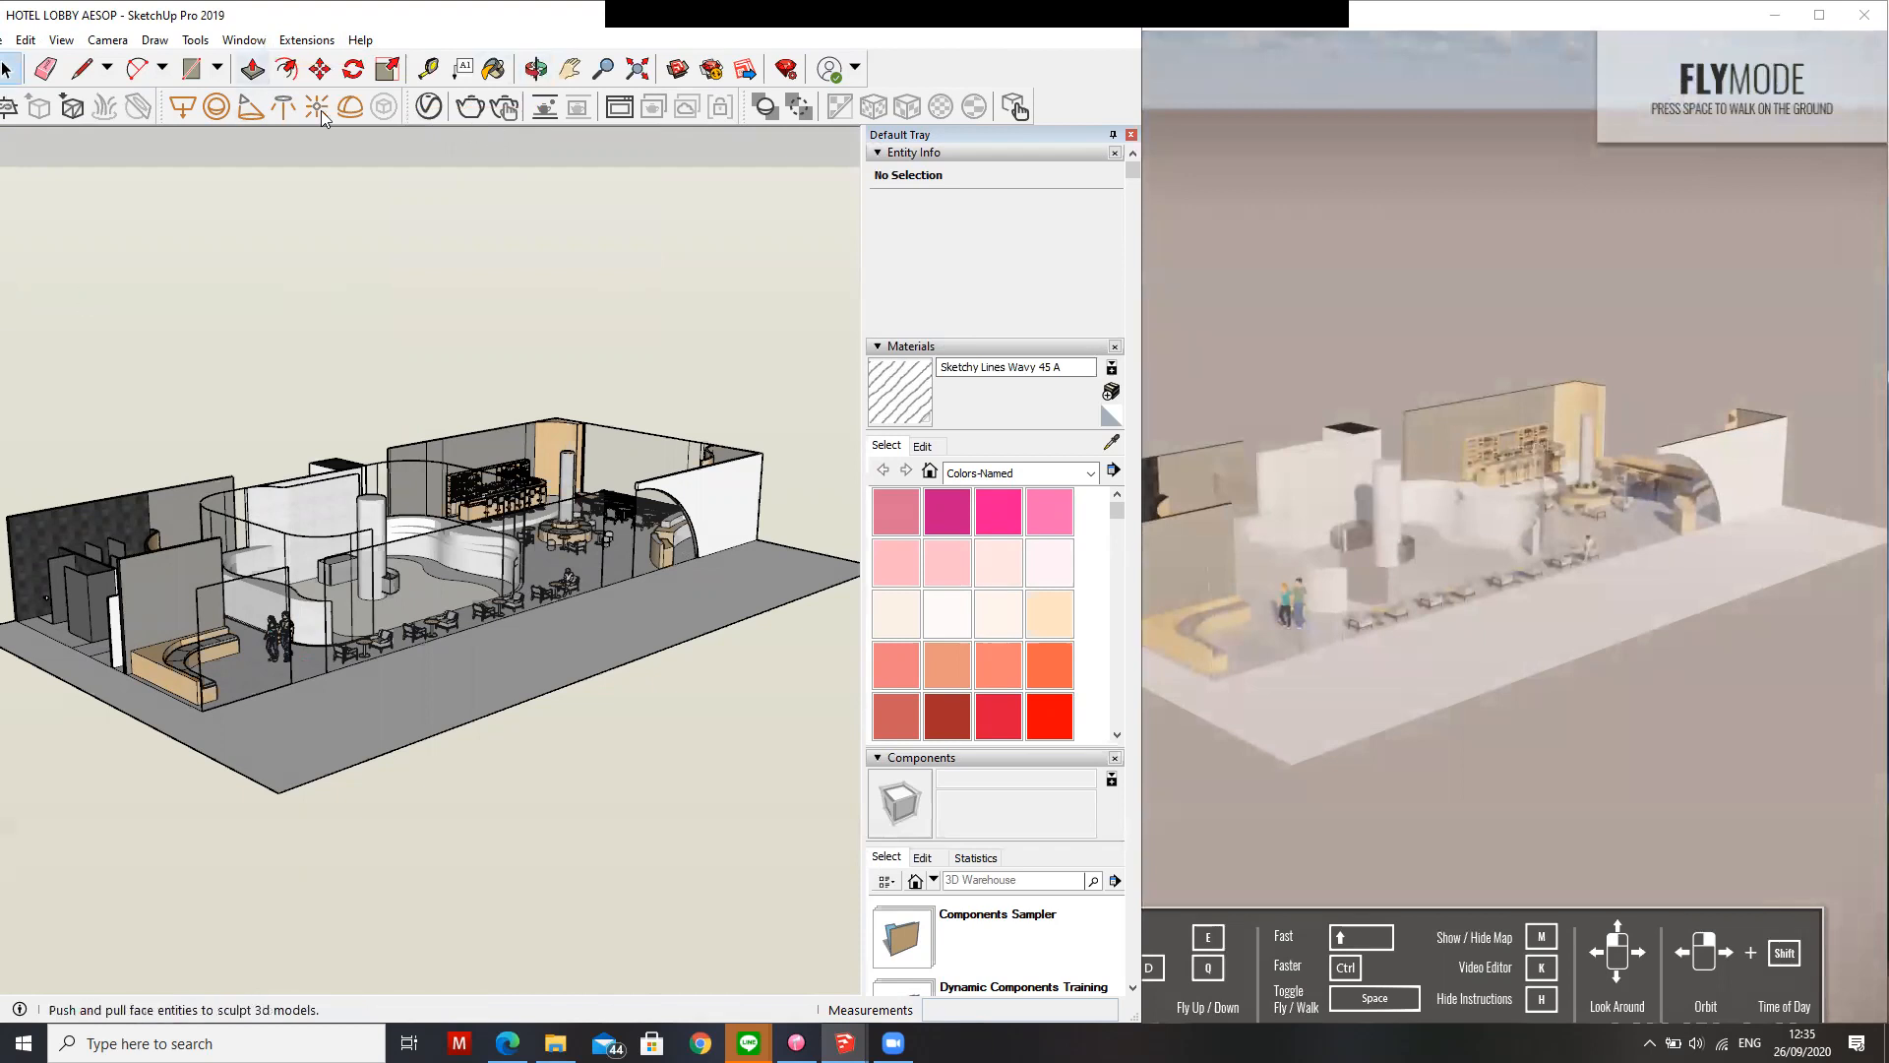
# Render the current Enscape view and save it in Pictures as a JPEG image named aesopenscape
pyautogui.click(296, 44)
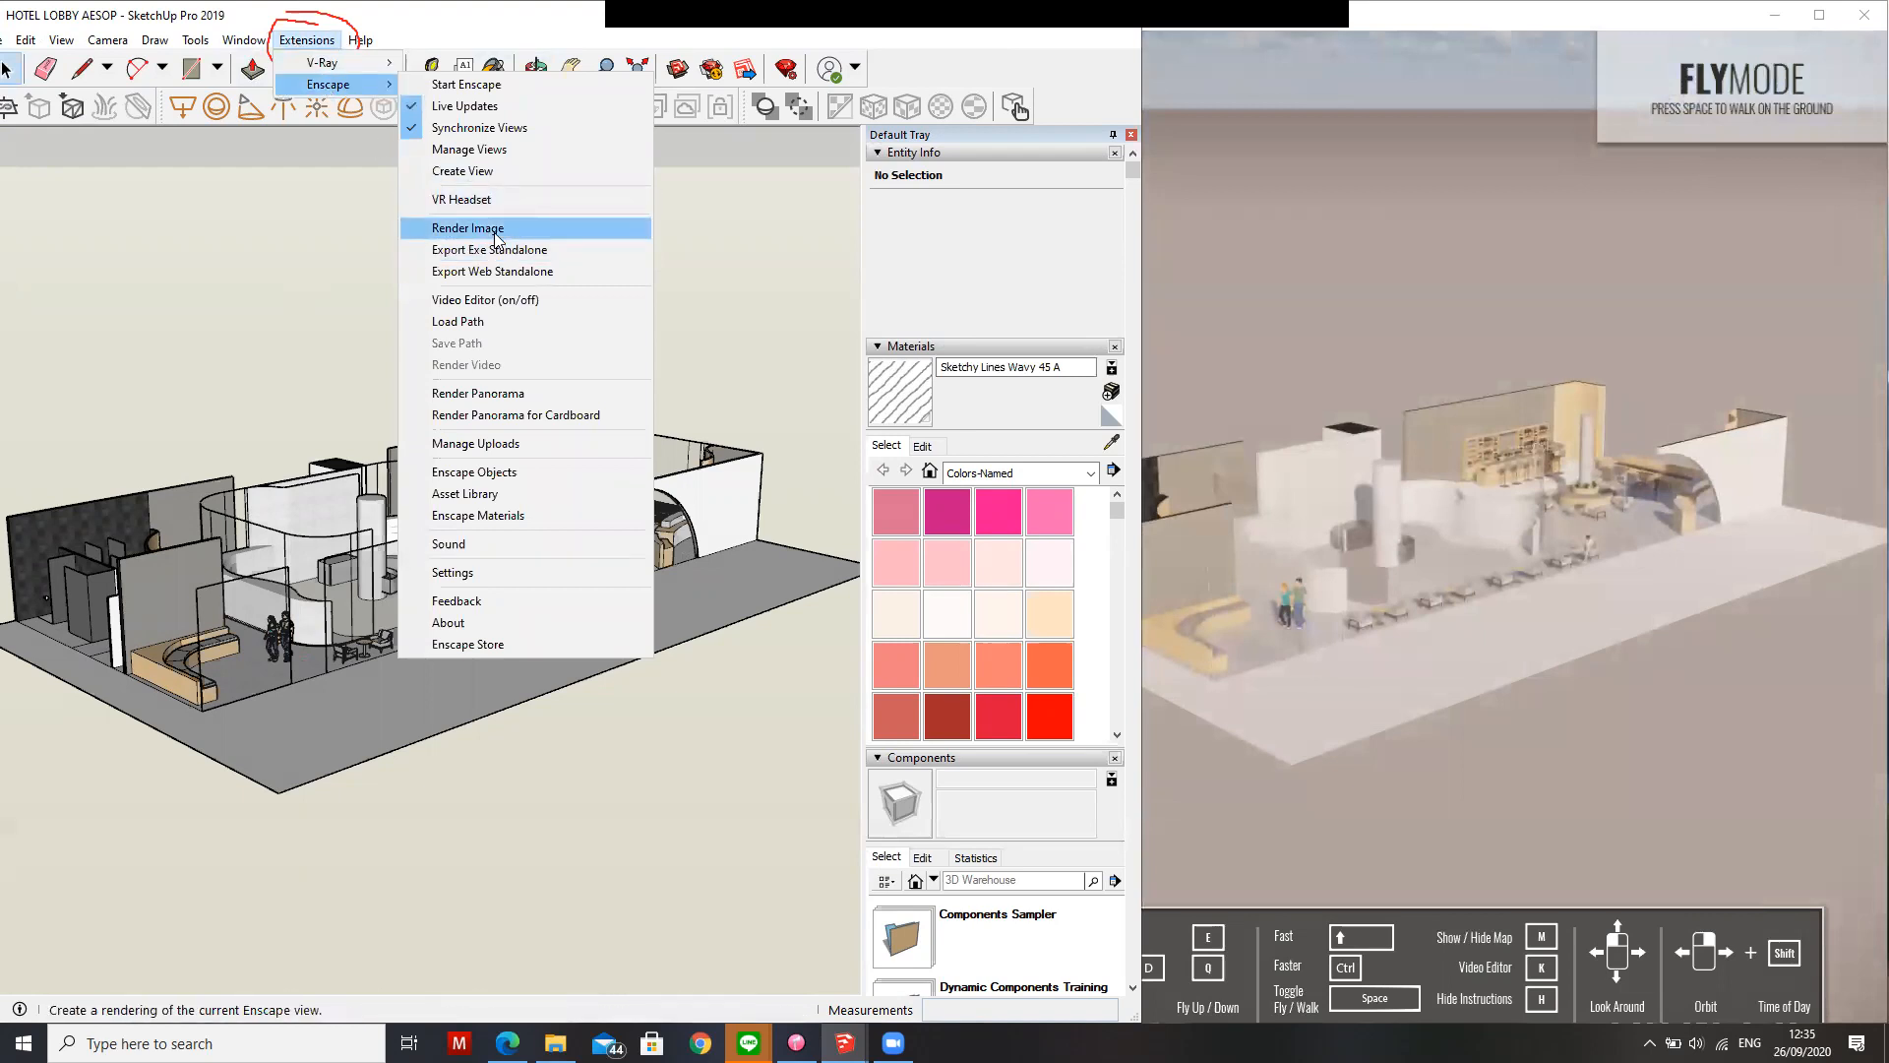
pyautogui.click(495, 231)
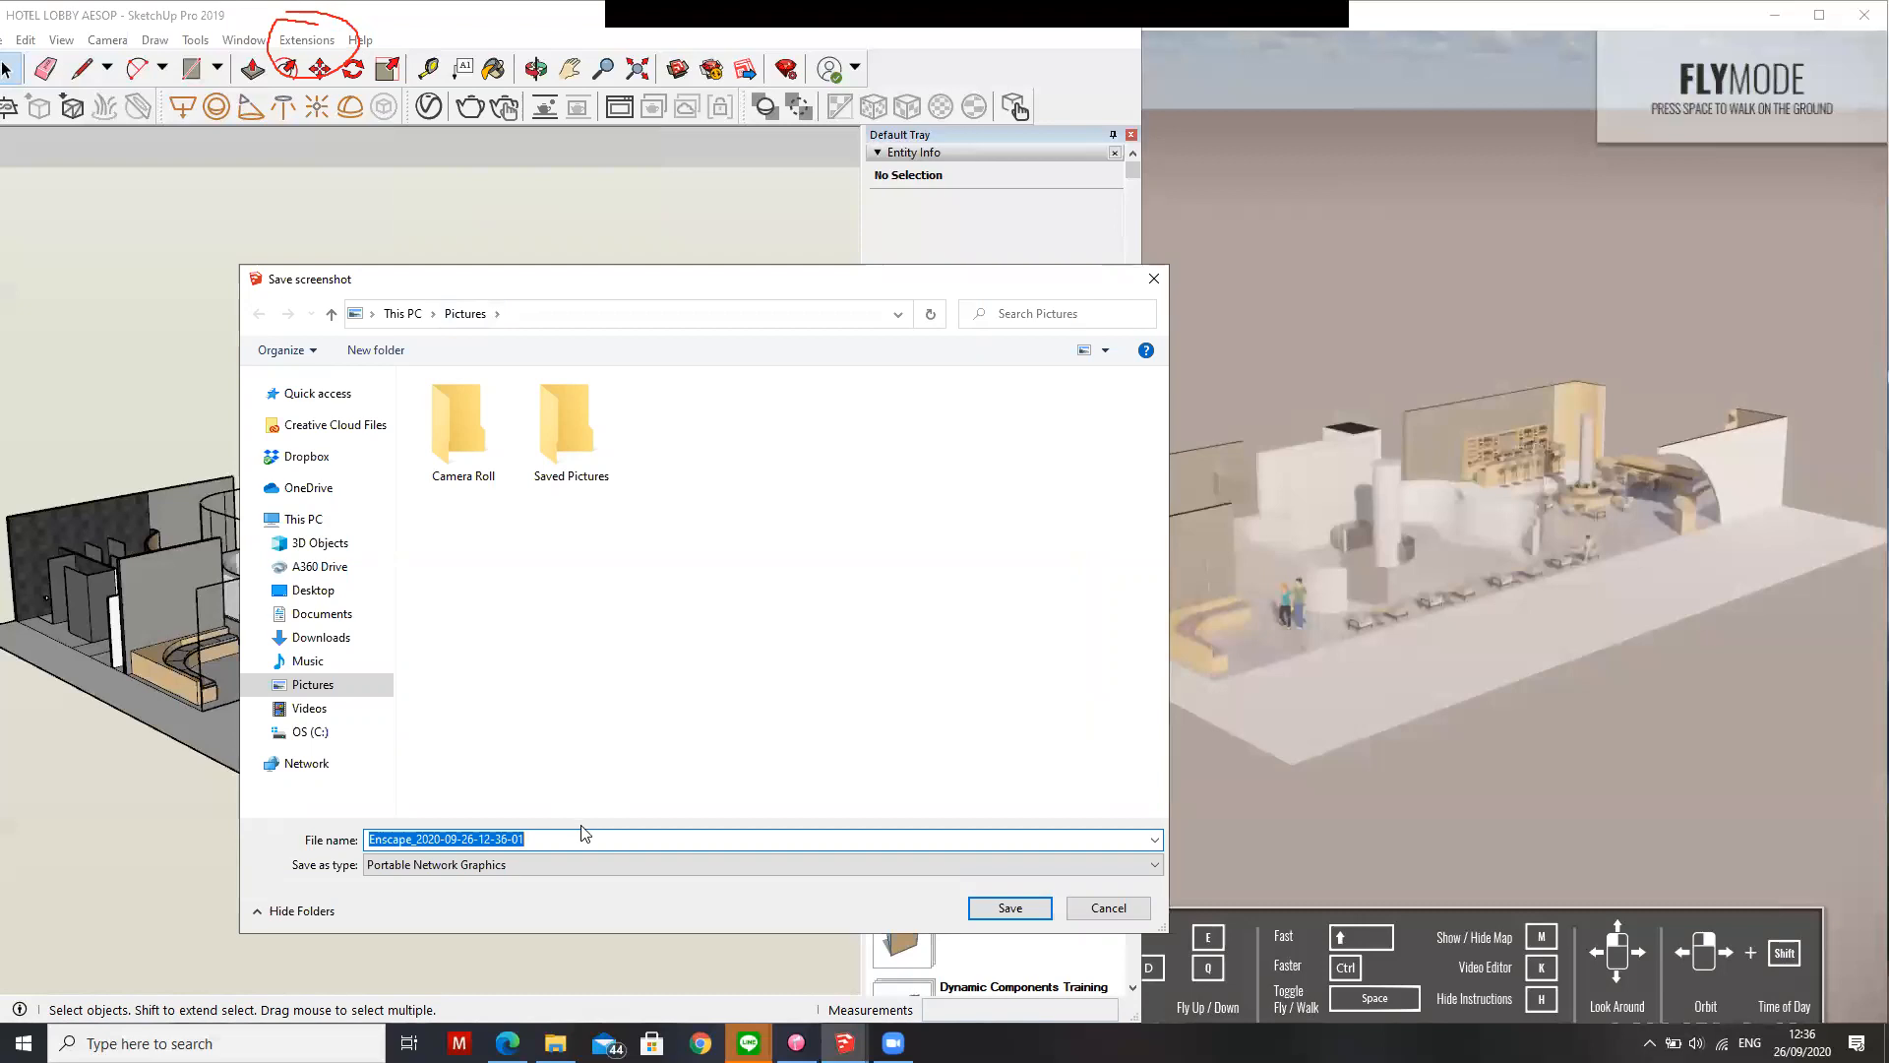
pyautogui.write('aesopenscape')
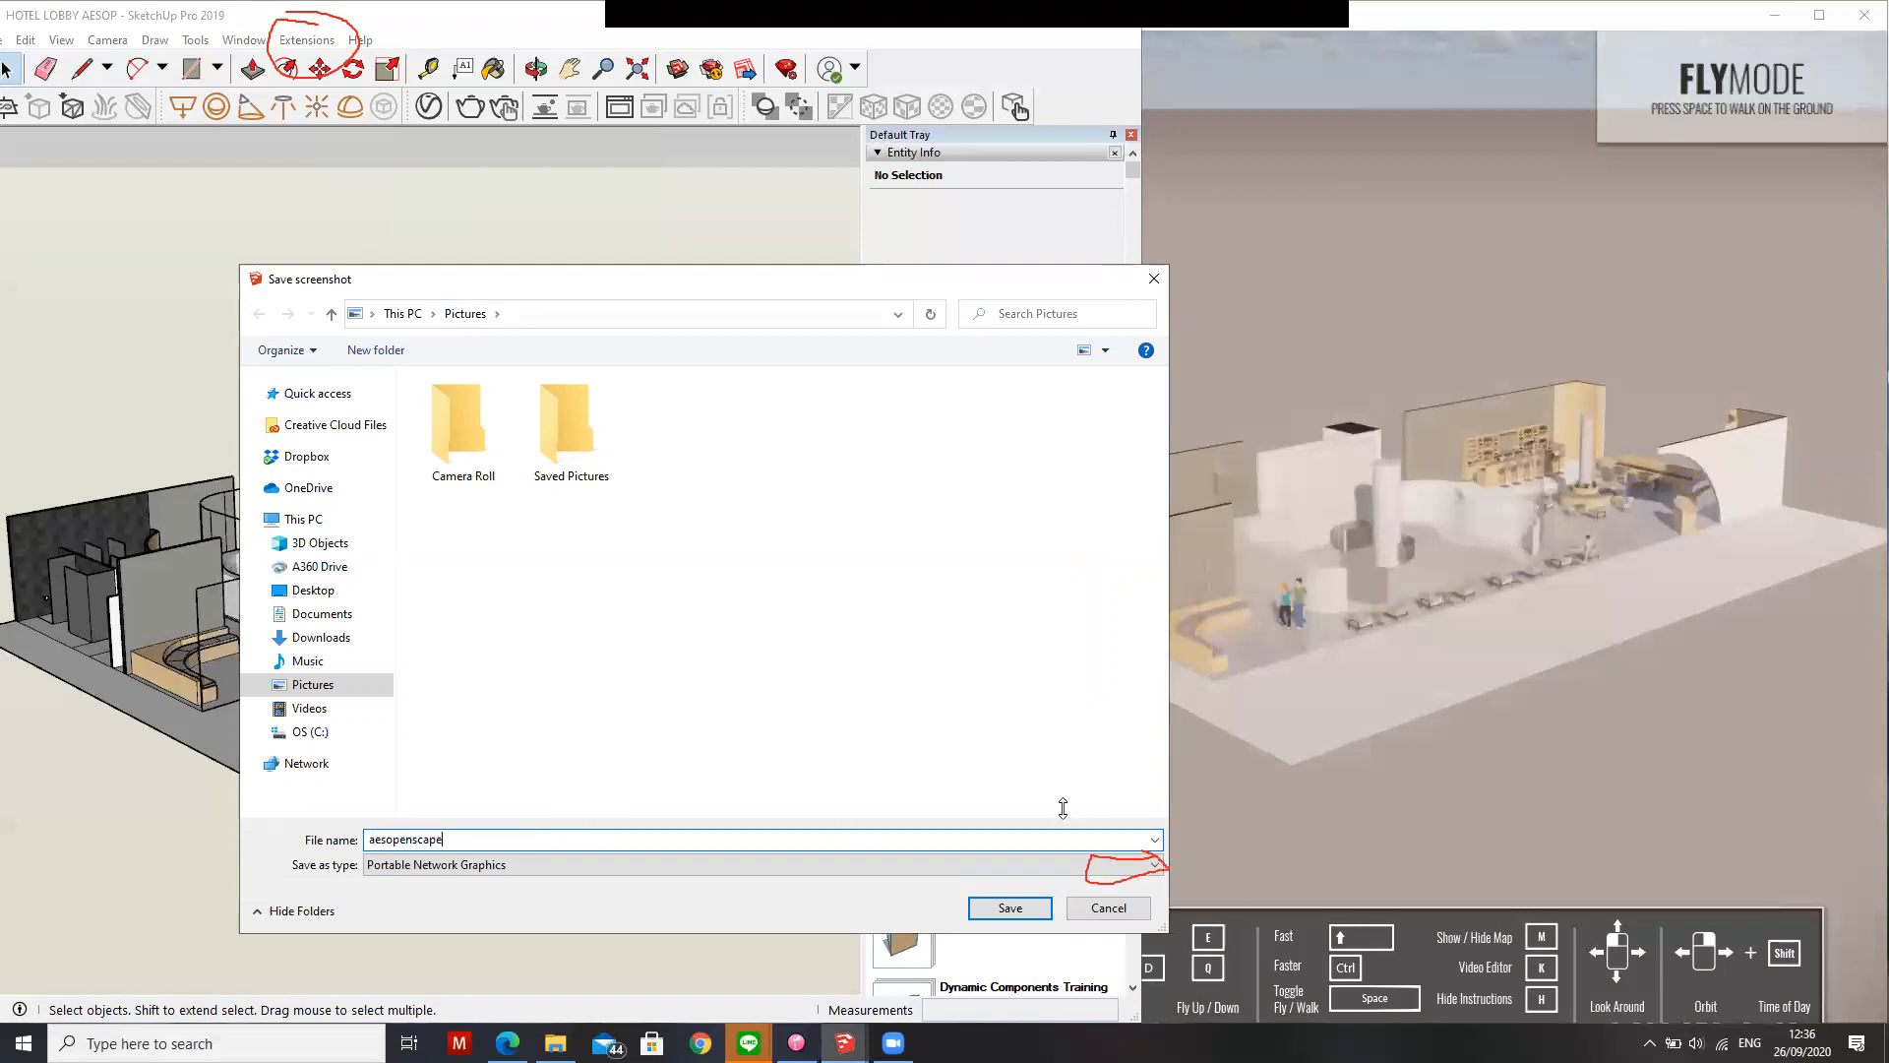
pyautogui.click(1121, 867)
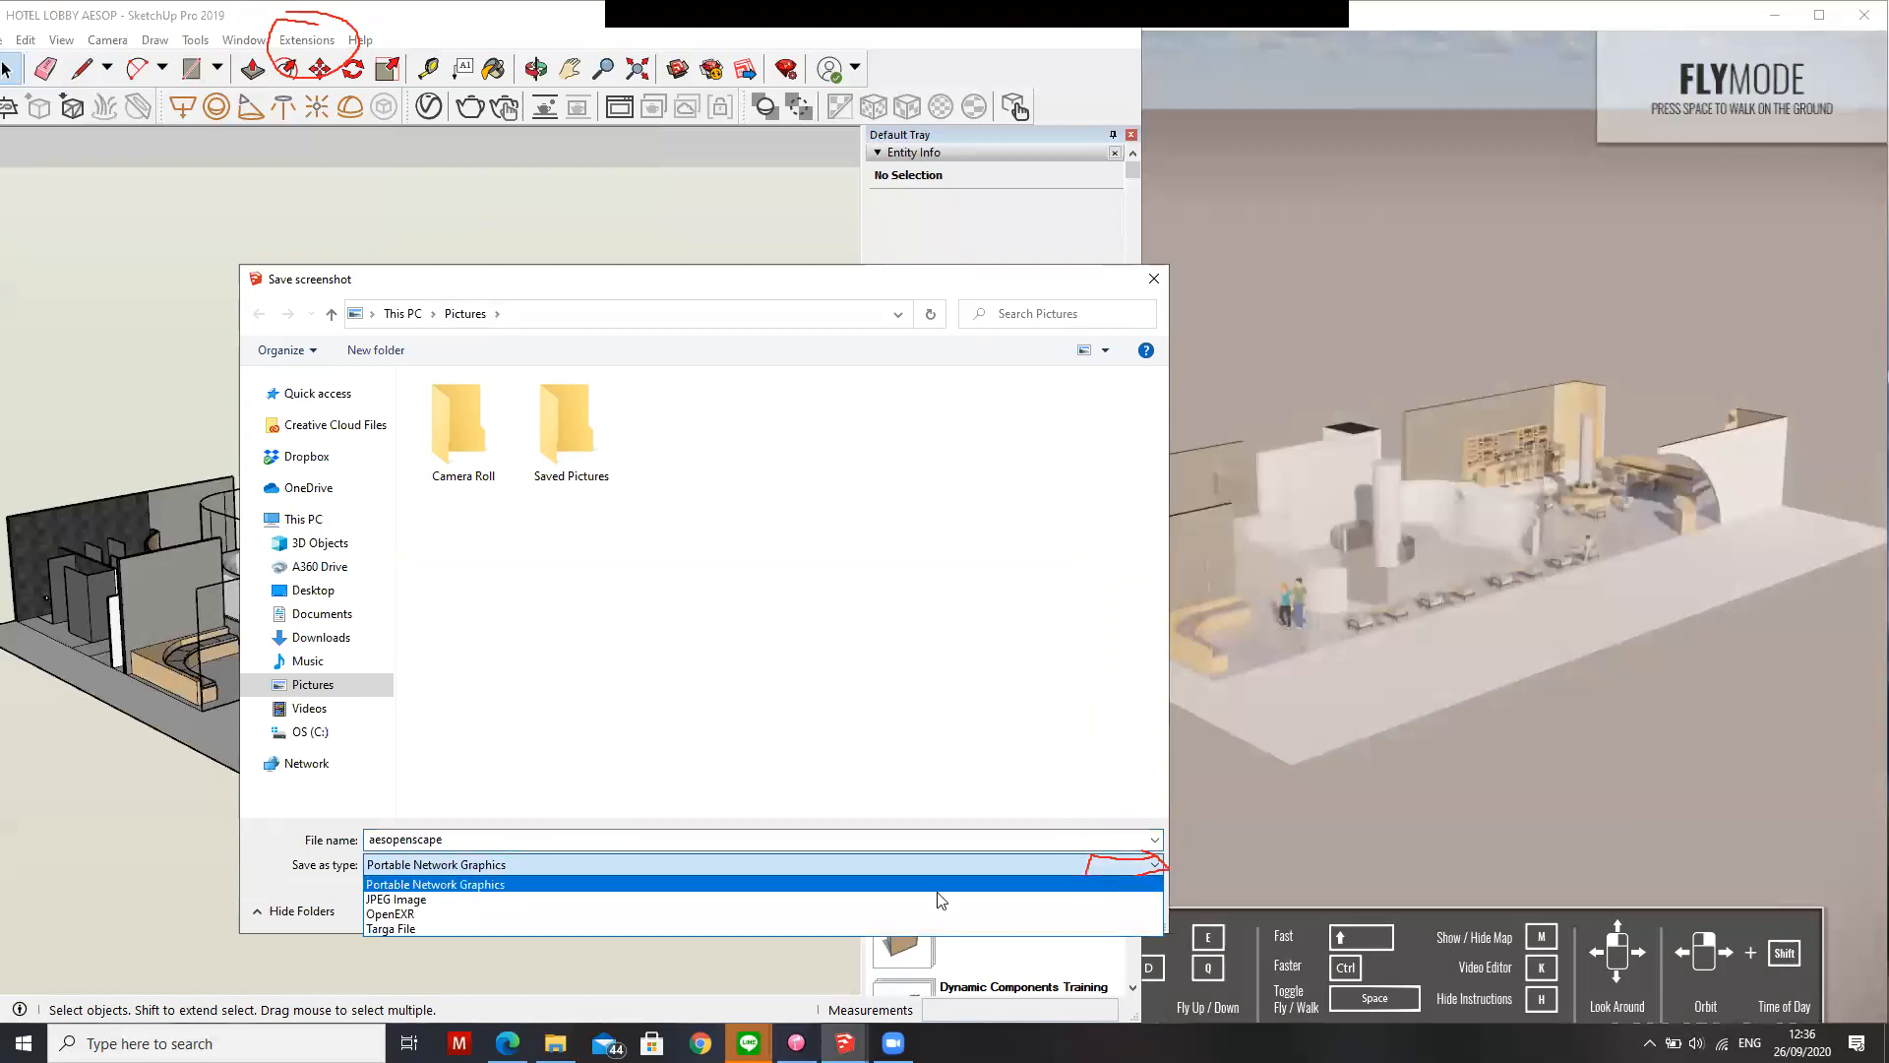
pyautogui.click(816, 899)
pyautogui.click(996, 915)
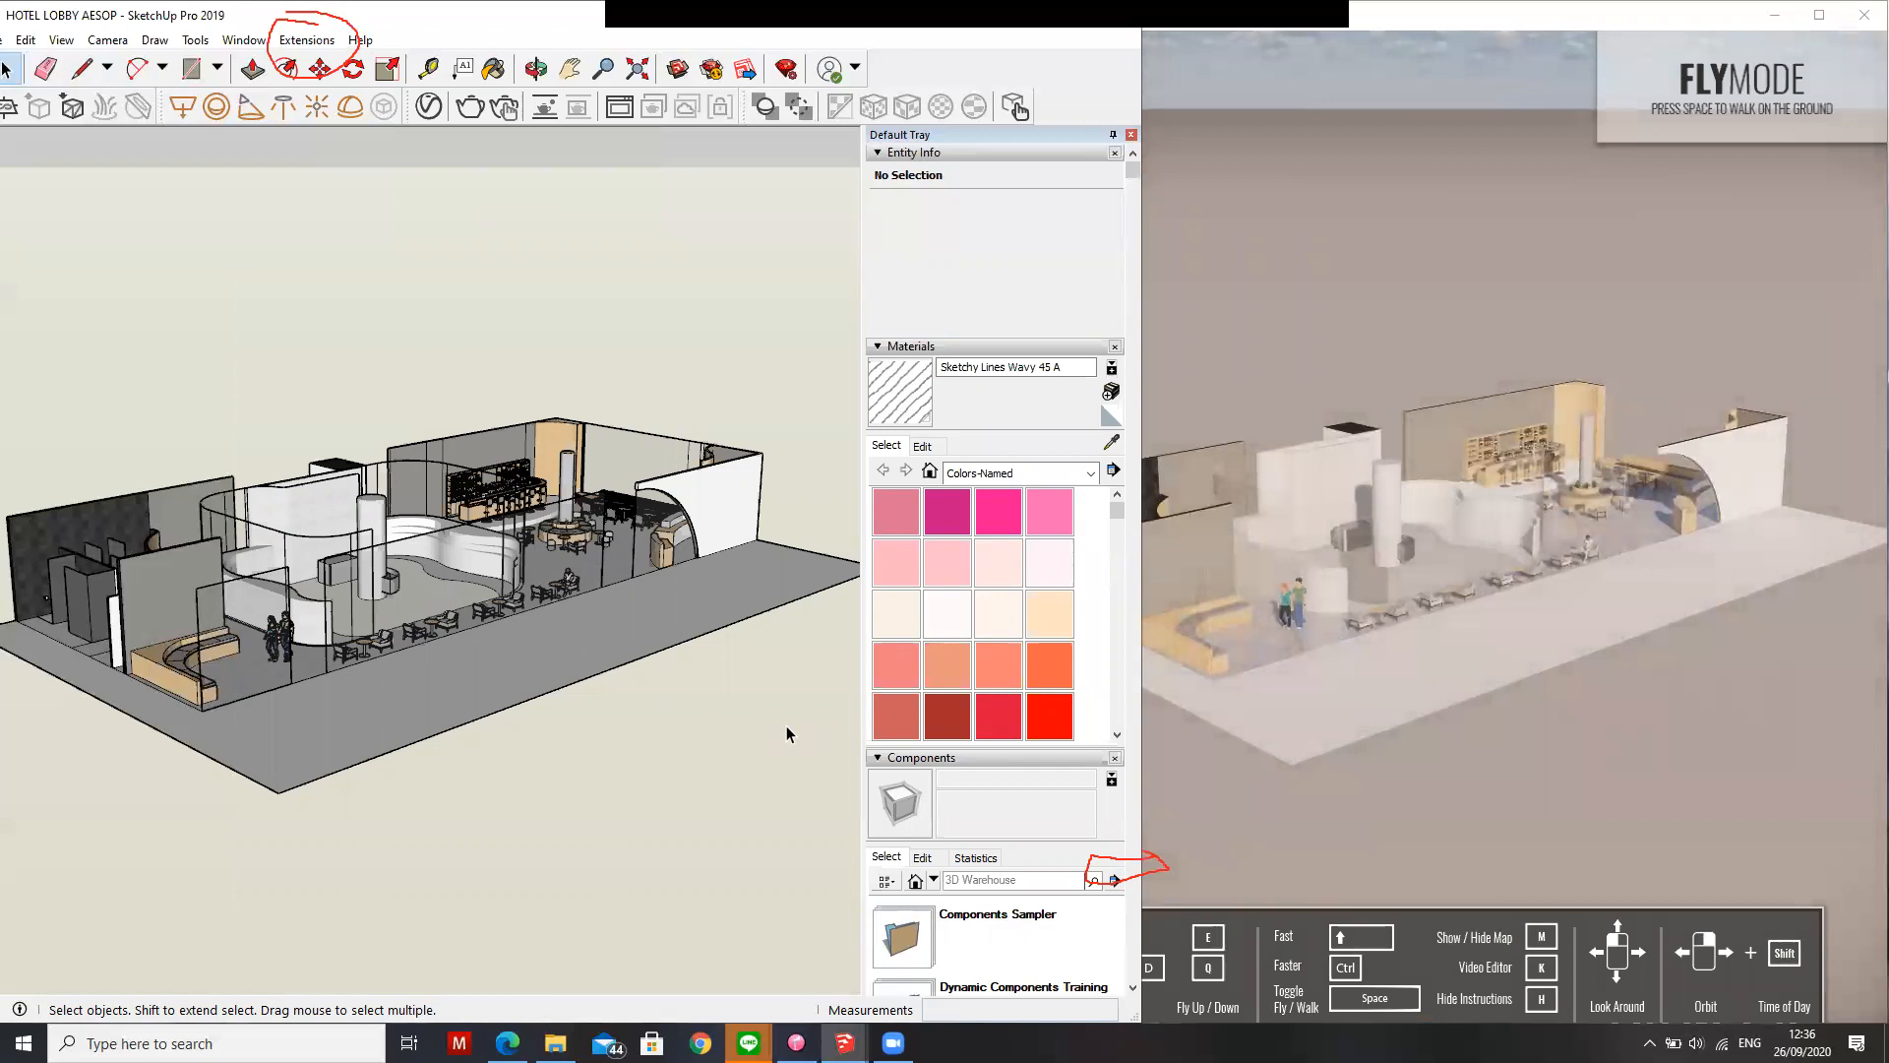
# Switch to File Explorer and view the exported aesopenscape image from Quick access, closing it when finished
pyautogui.moveTo(555, 1043)
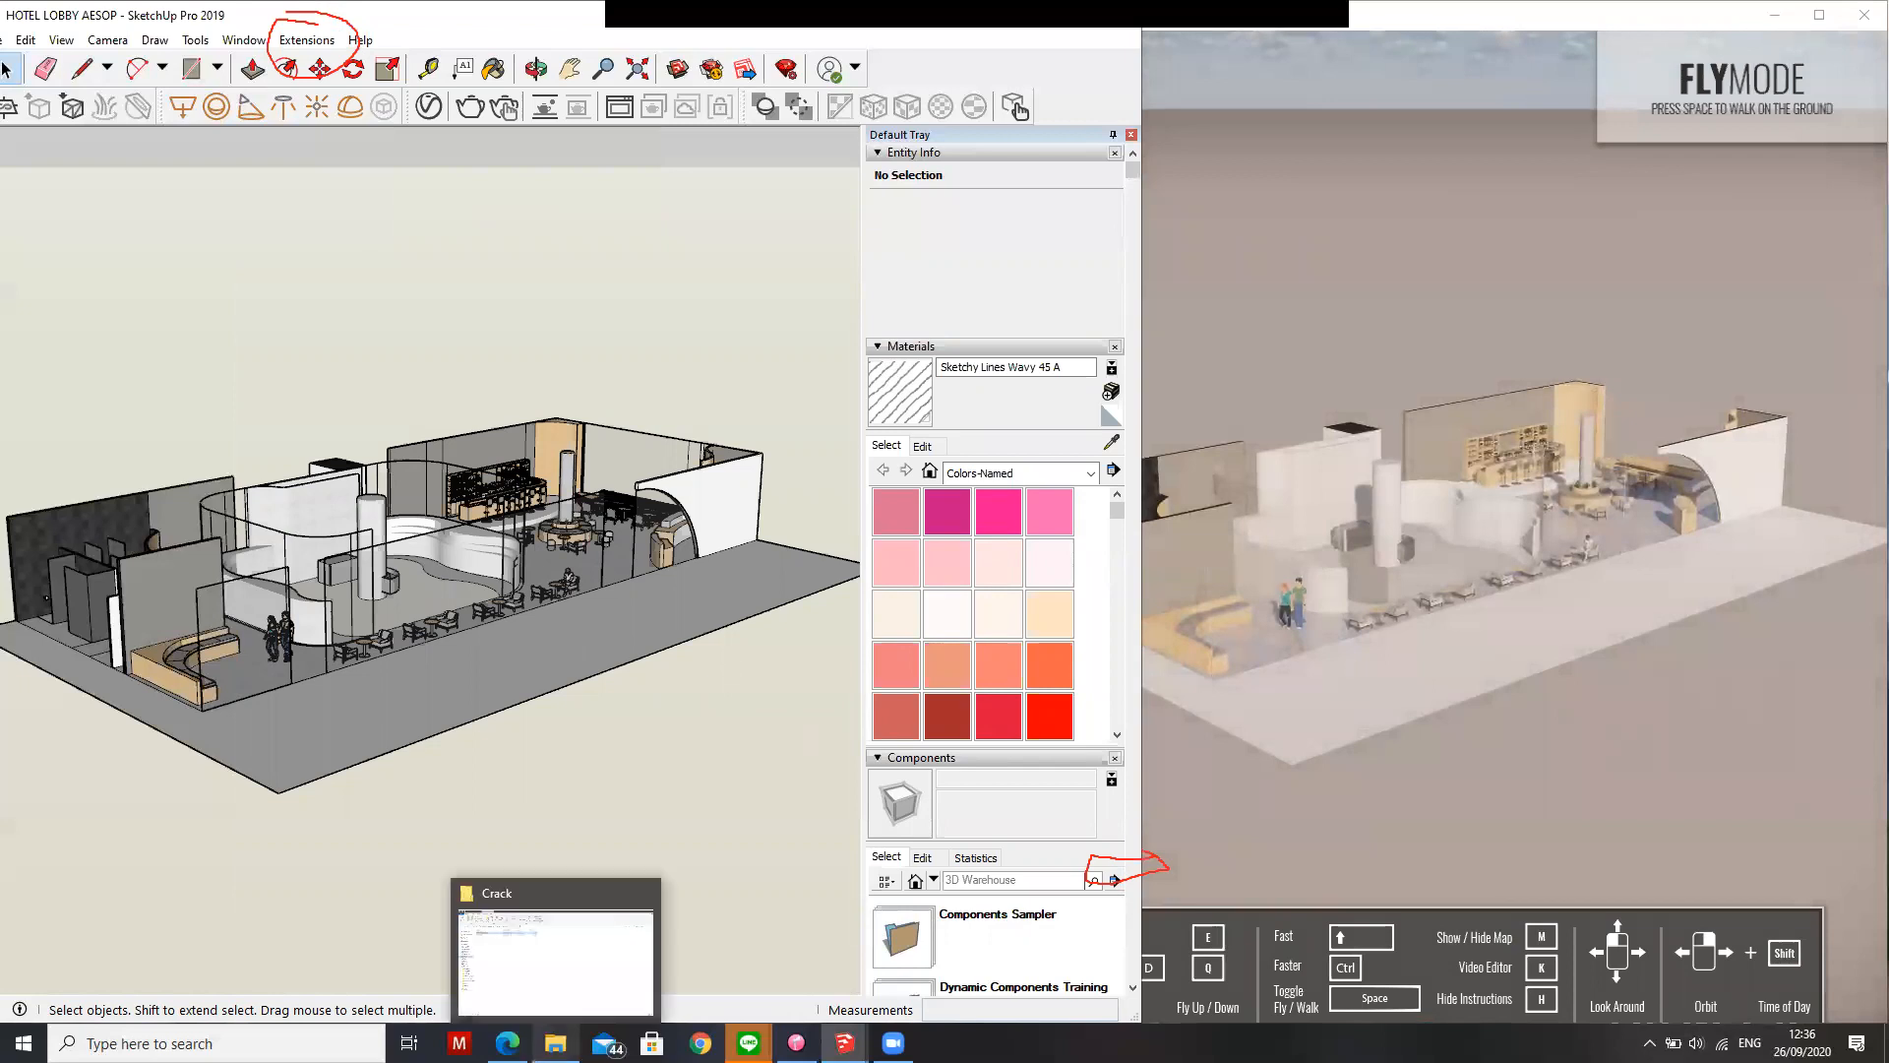
pyautogui.click(559, 979)
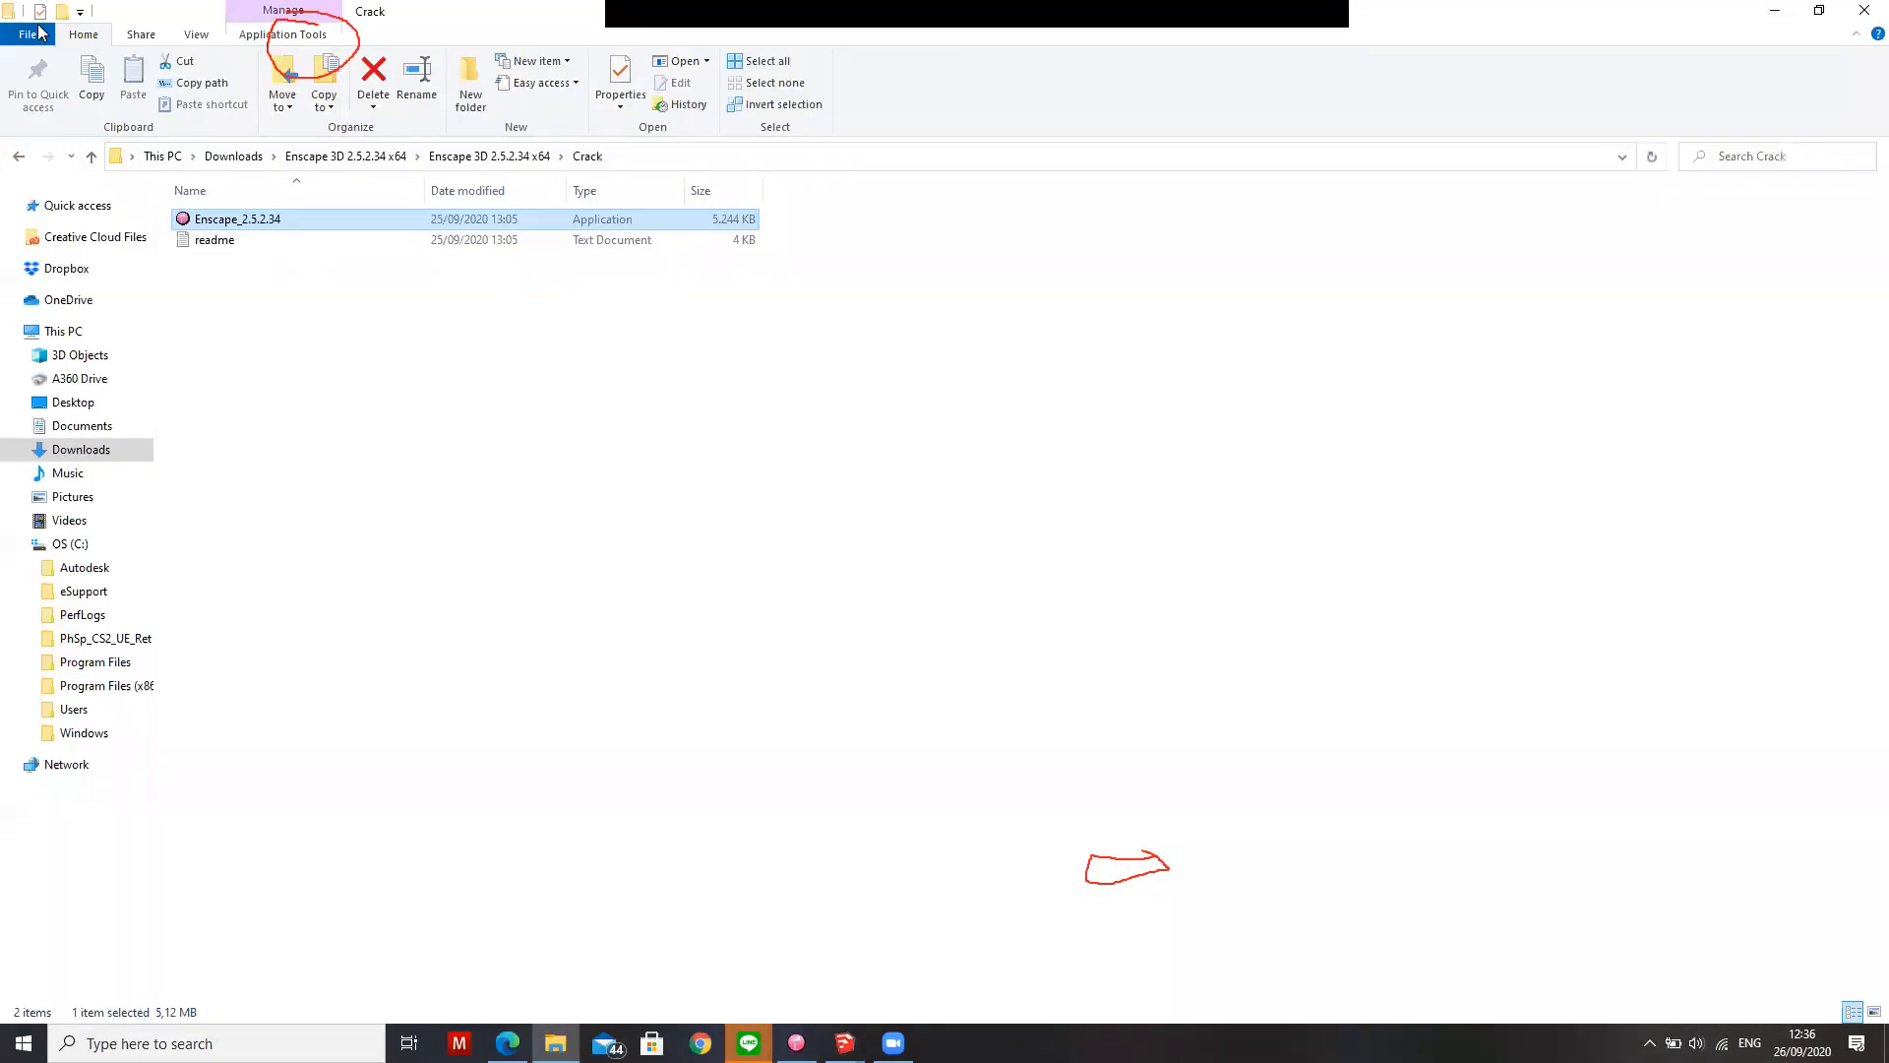
pyautogui.click(65, 209)
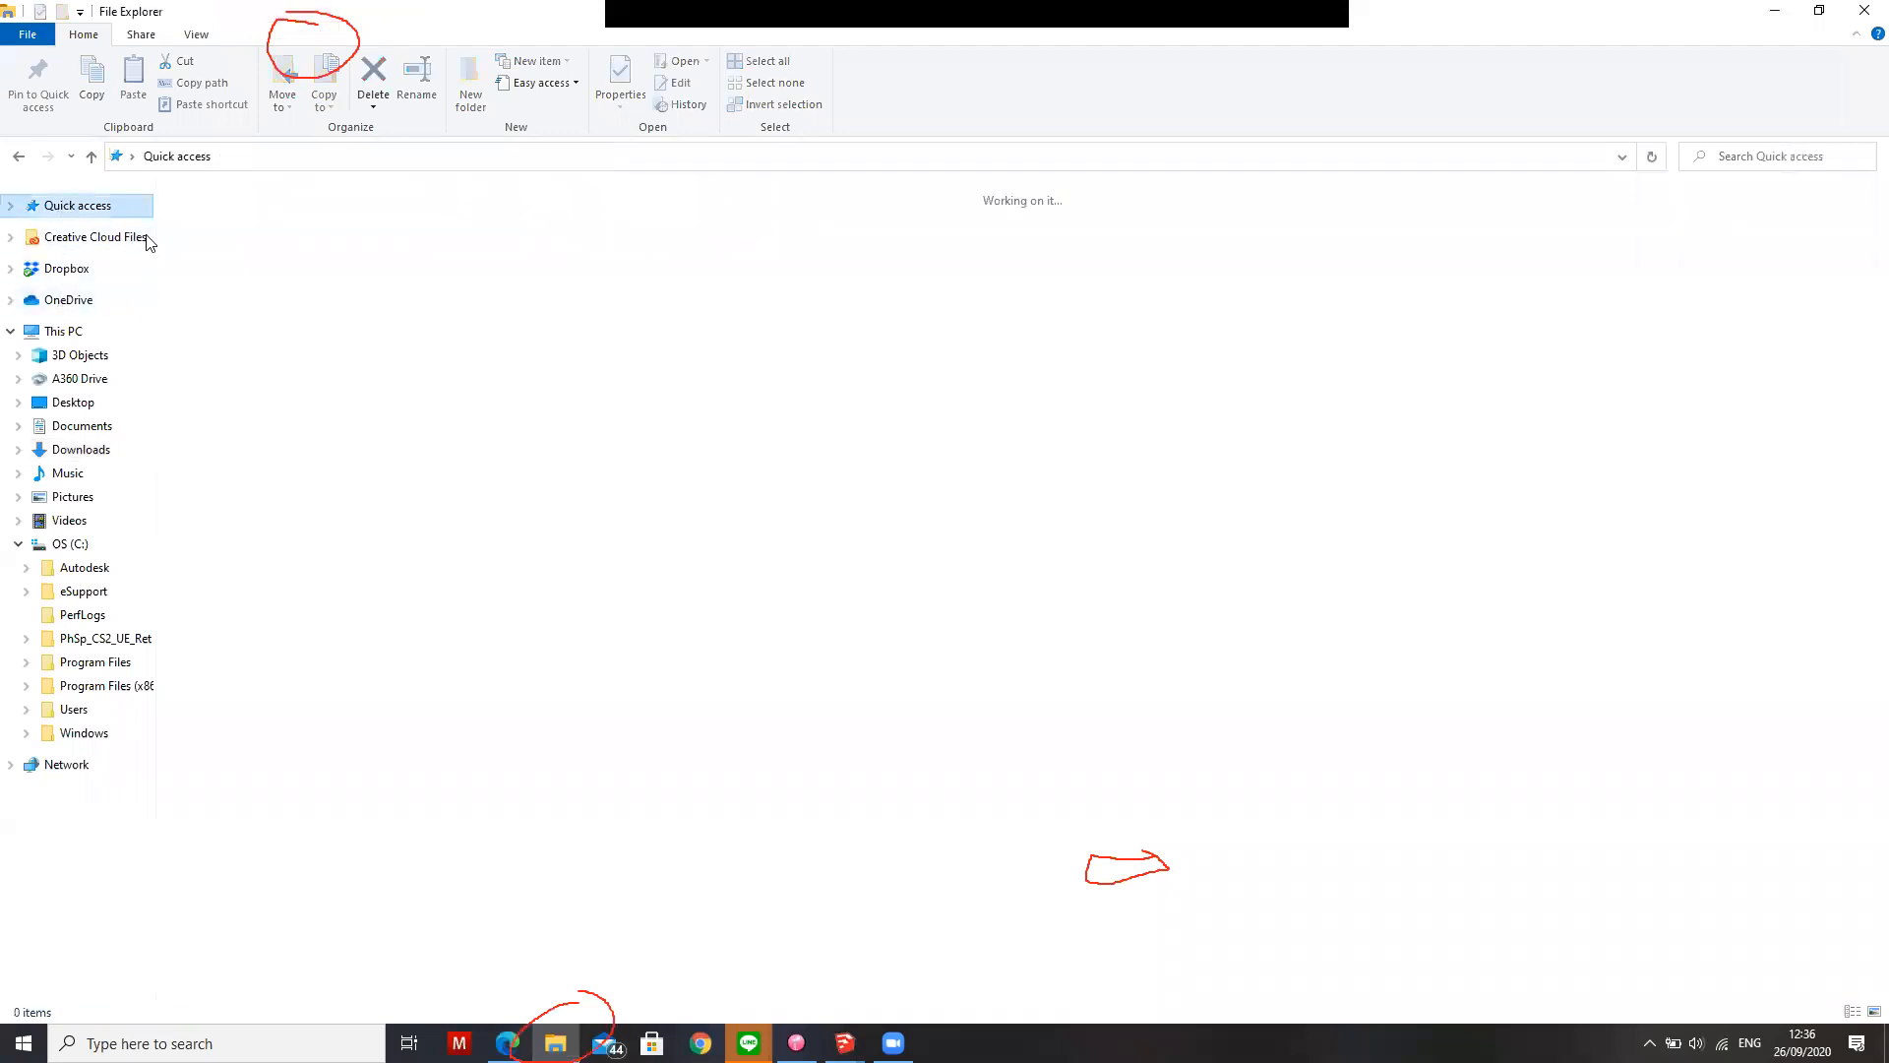
pyautogui.click(293, 405)
pyautogui.doubleClick(293, 406)
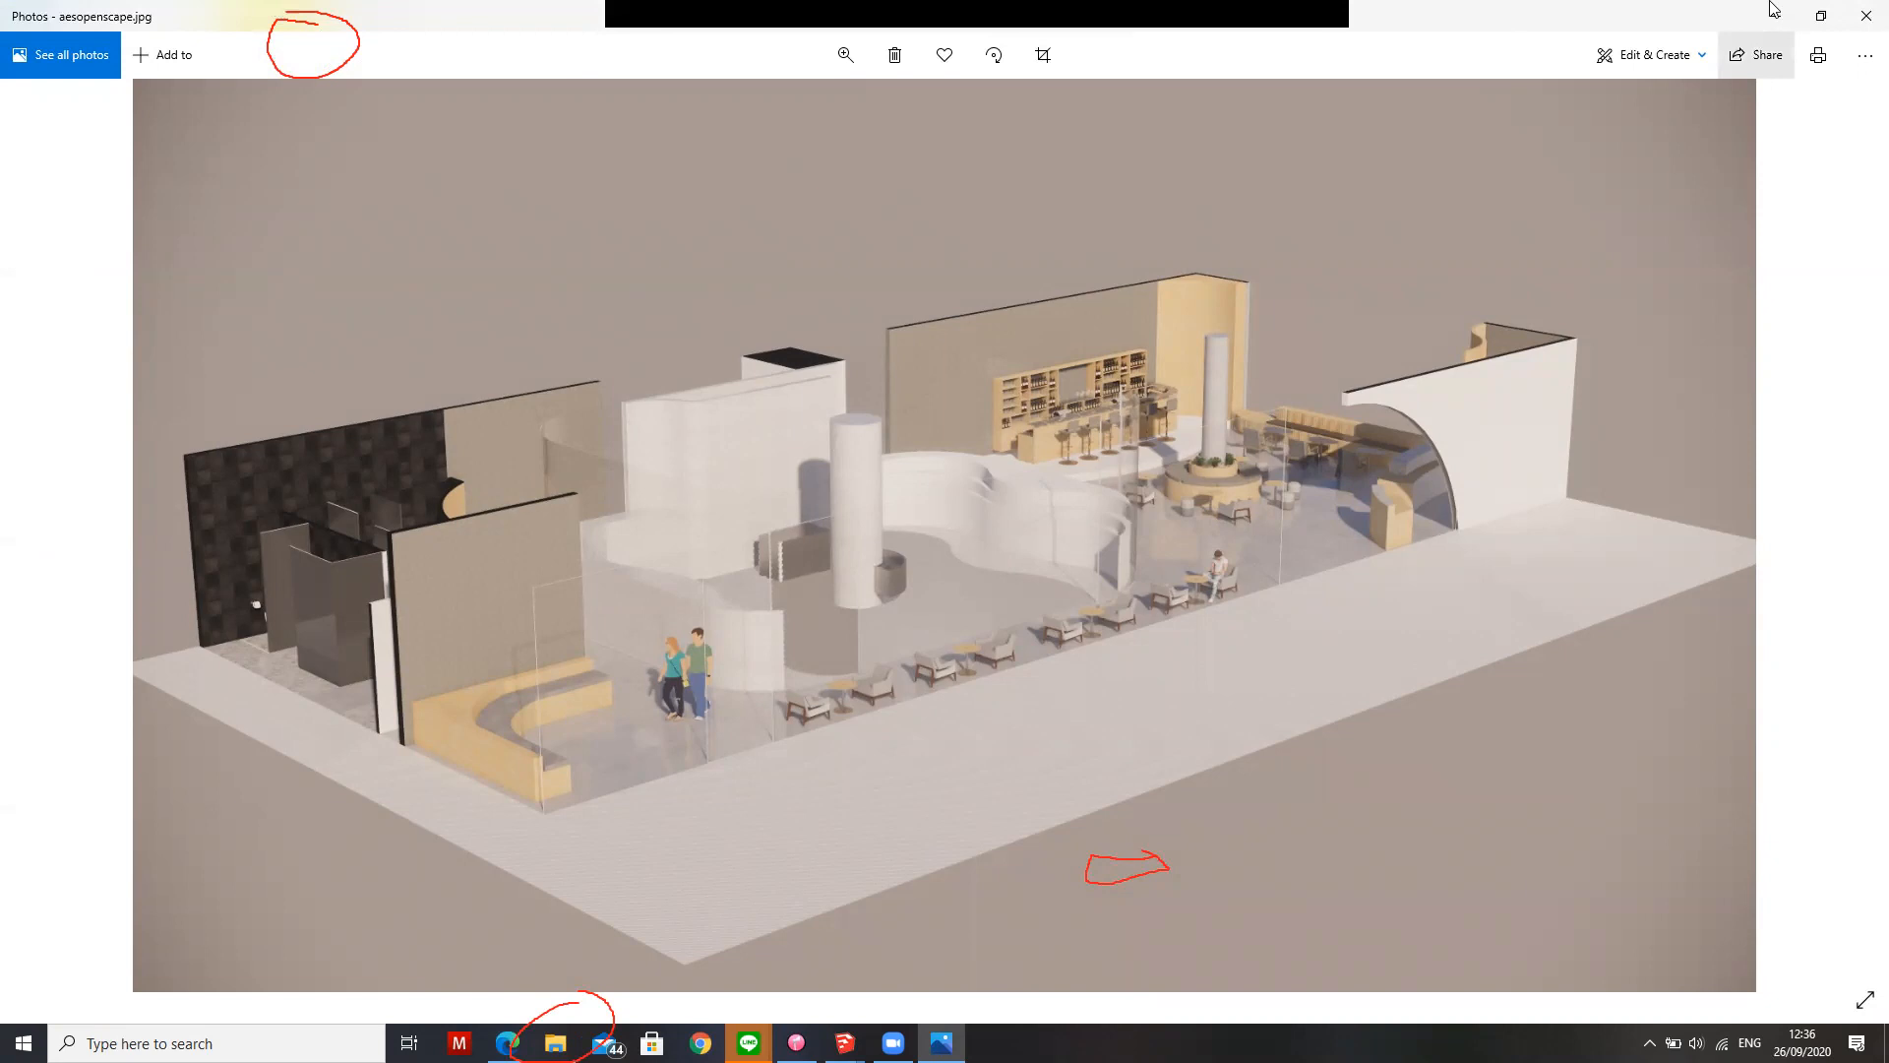
pyautogui.click(1867, 15)
# Return to the HOTEL LOBBY AESOP model in SketchUp with the Enscape render beside it and nothing selected
pyautogui.click(844, 1043)
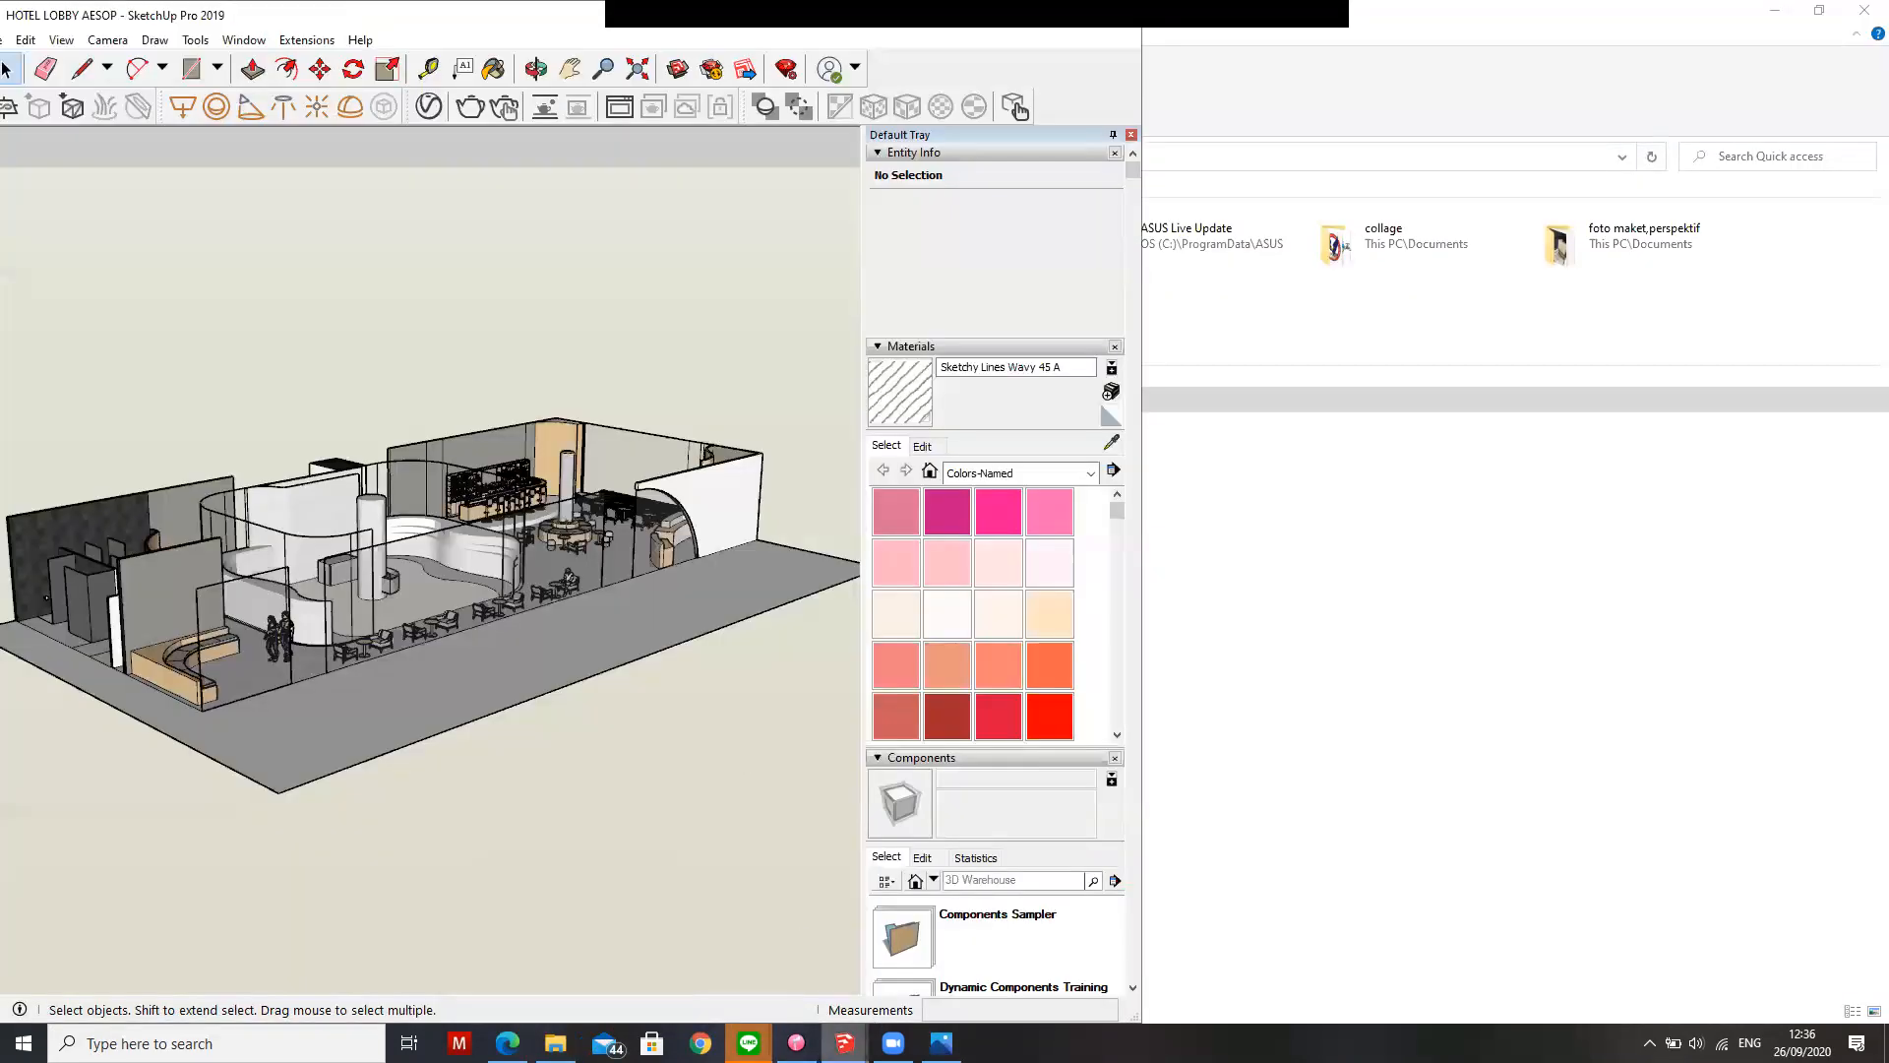
pyautogui.moveTo(855, 1012)
pyautogui.click(931, 957)
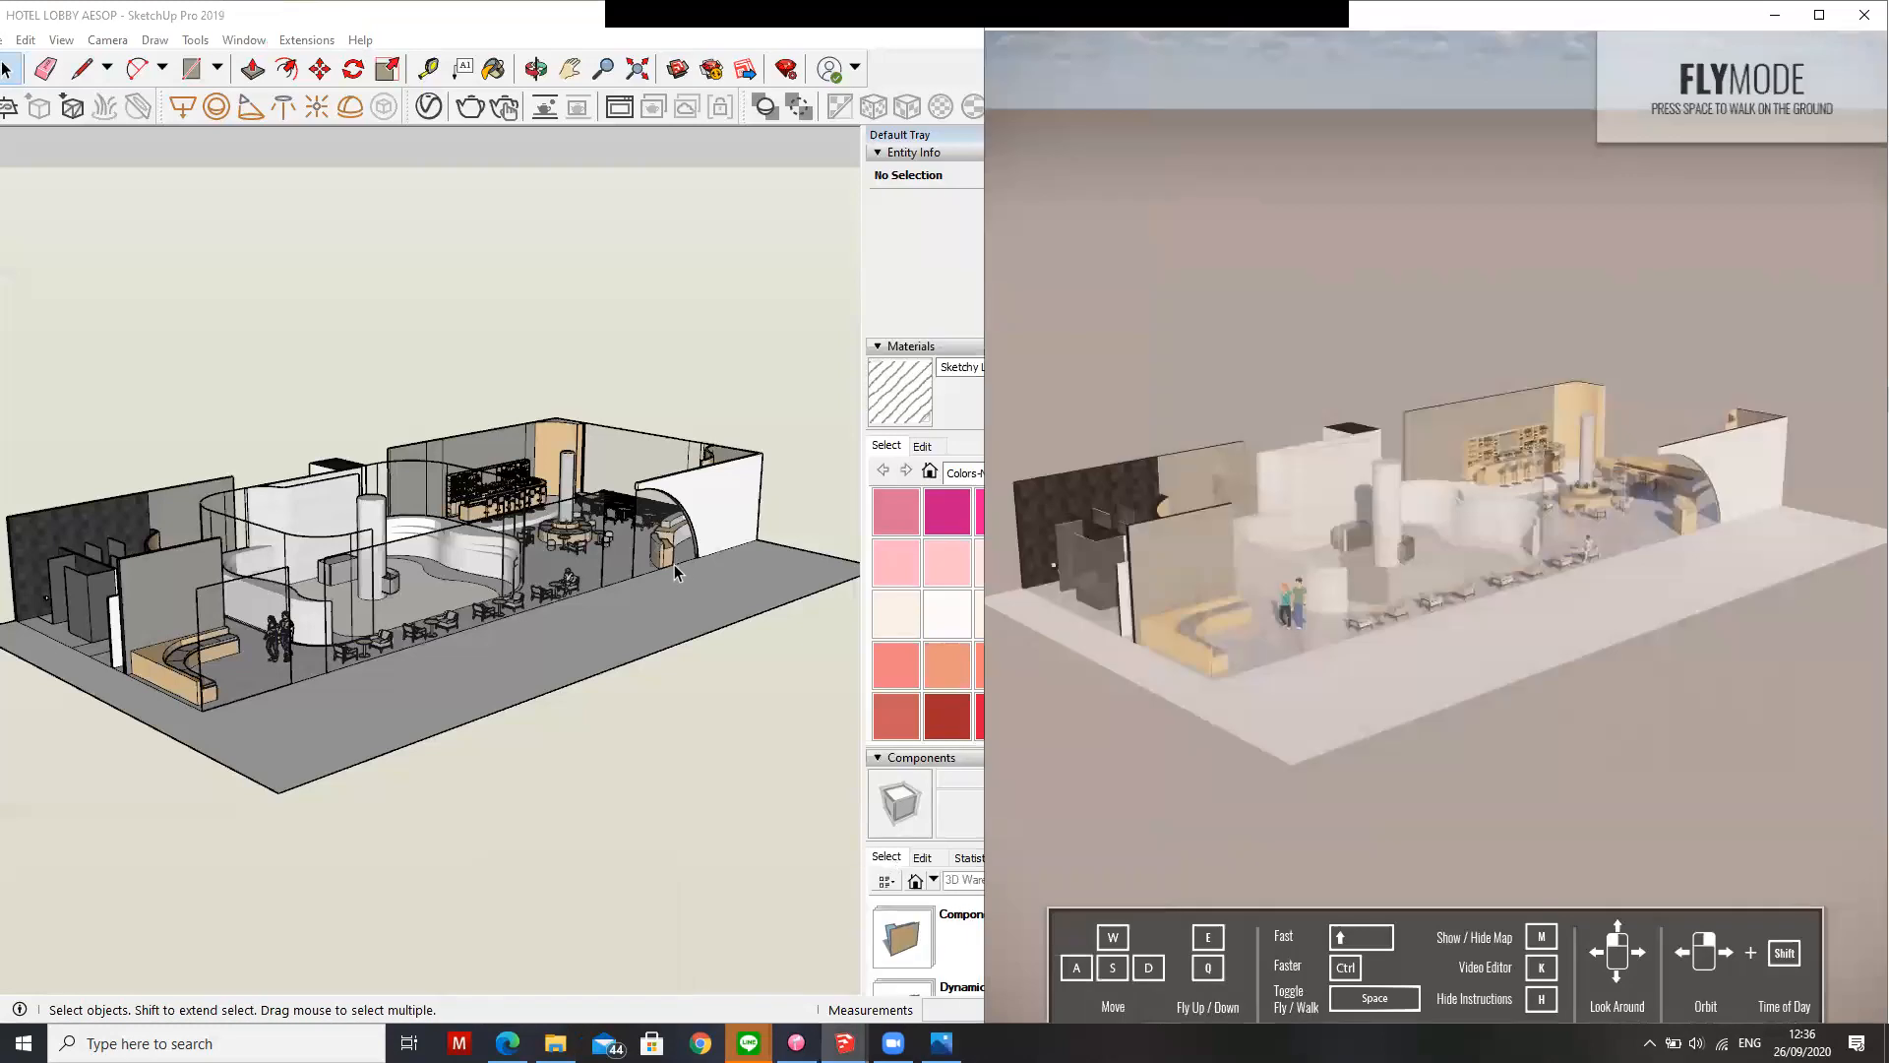
pyautogui.click(675, 571)
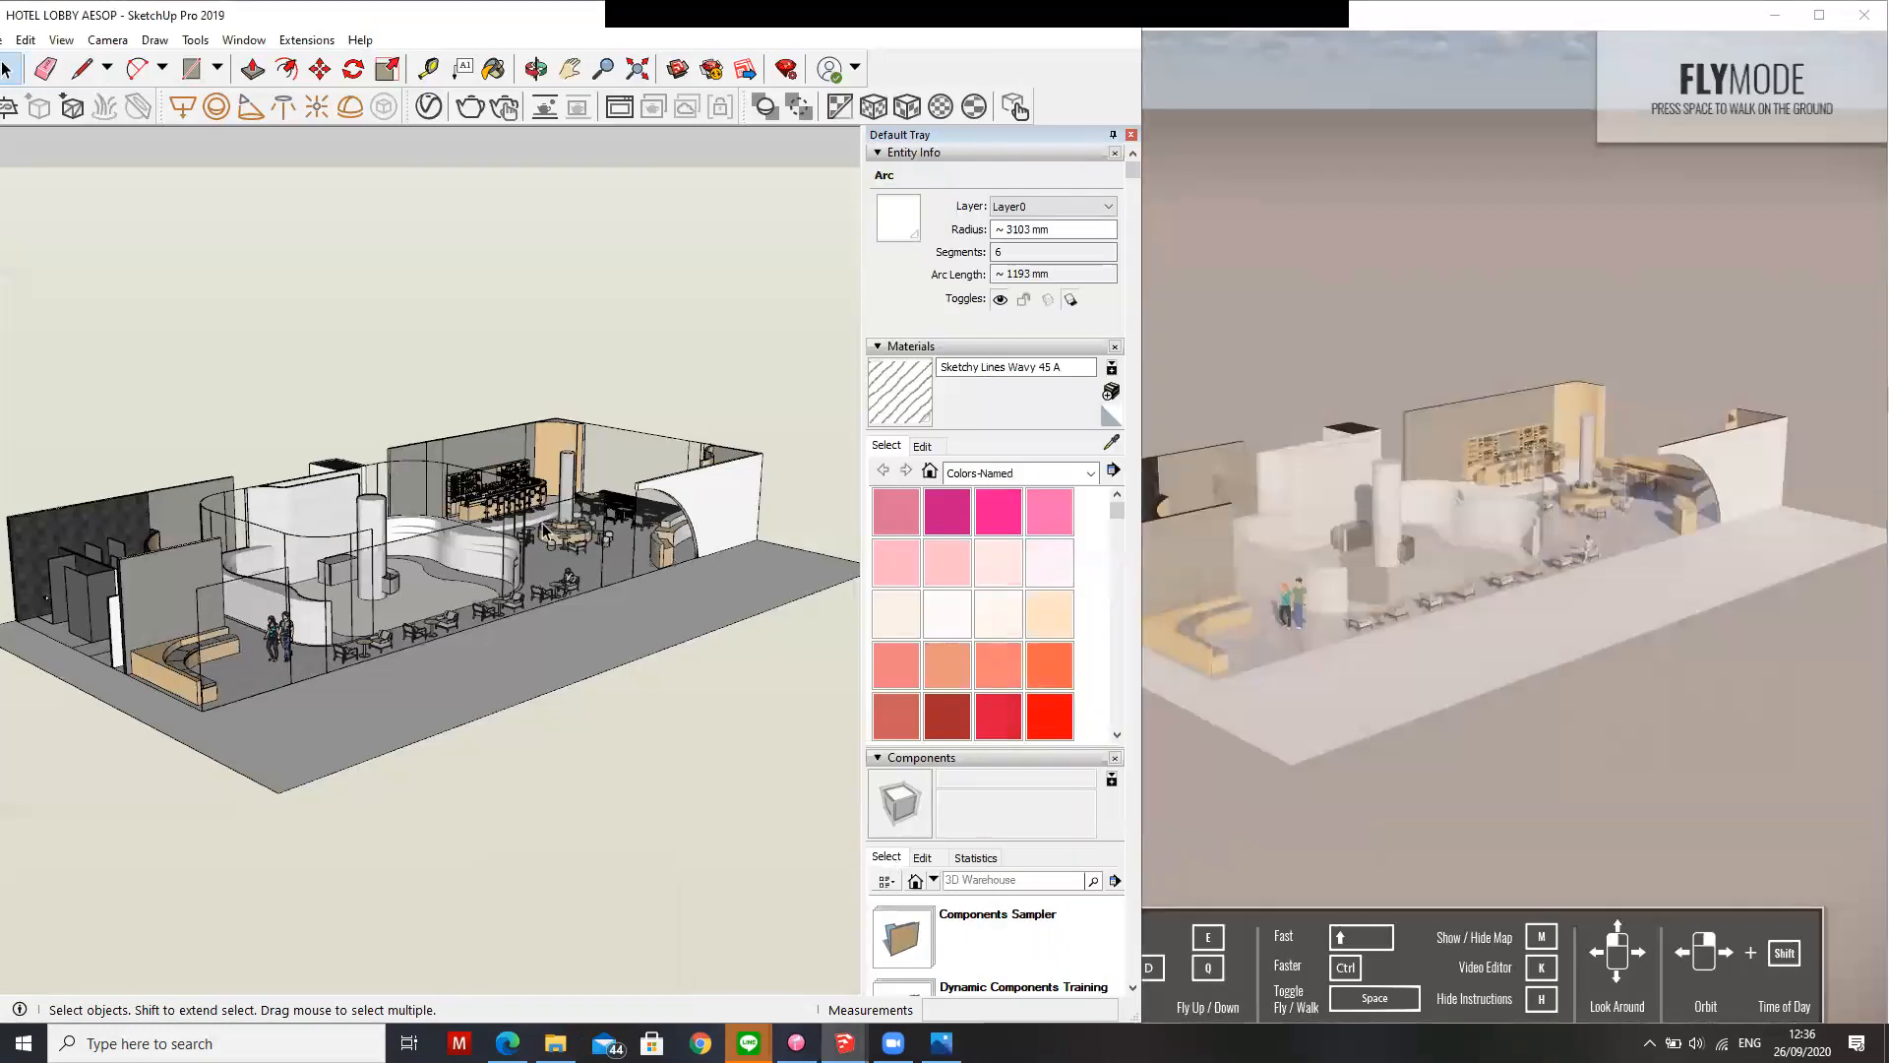
pyautogui.moveTo(568, 578); pyautogui.dragTo(561, 559)
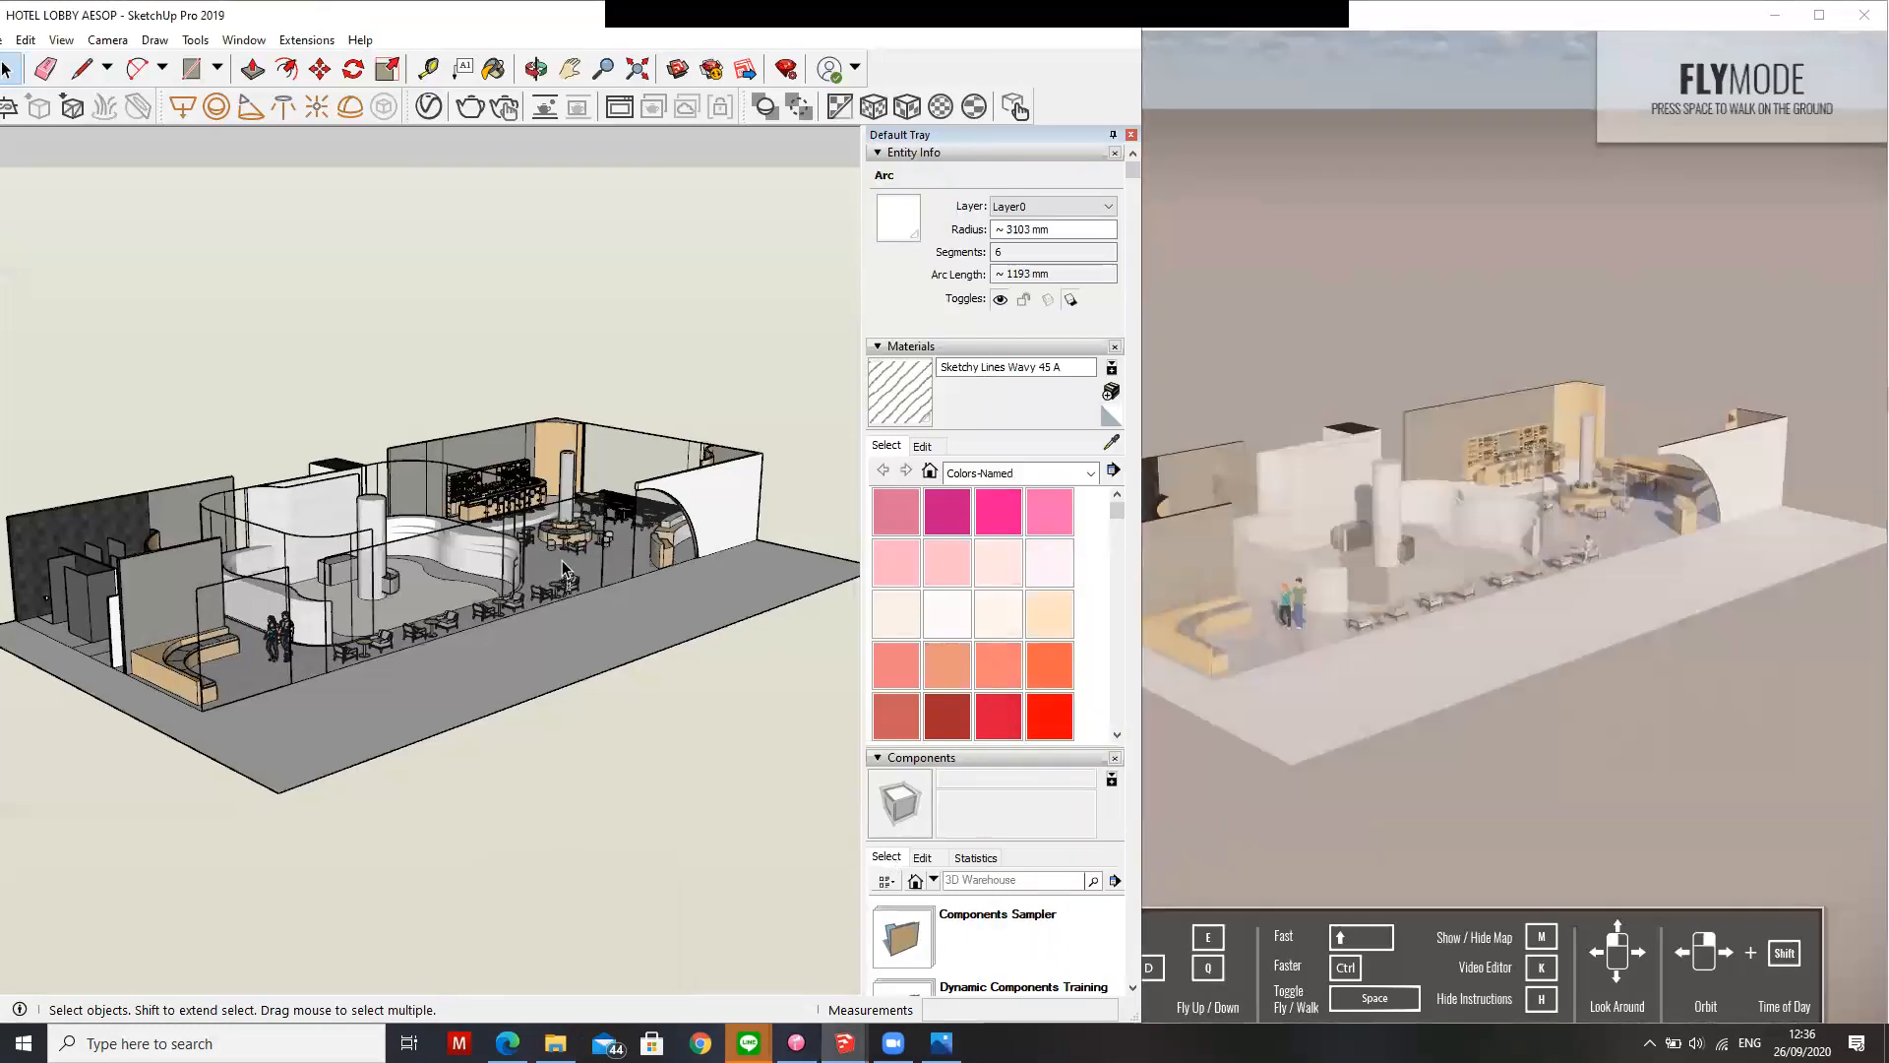
pyautogui.click(675, 375)
# Open the Enscape Settings and go through the exposure brightness and rendering quality in the general settings
pyautogui.click(294, 43)
pyautogui.moveTo(328, 84)
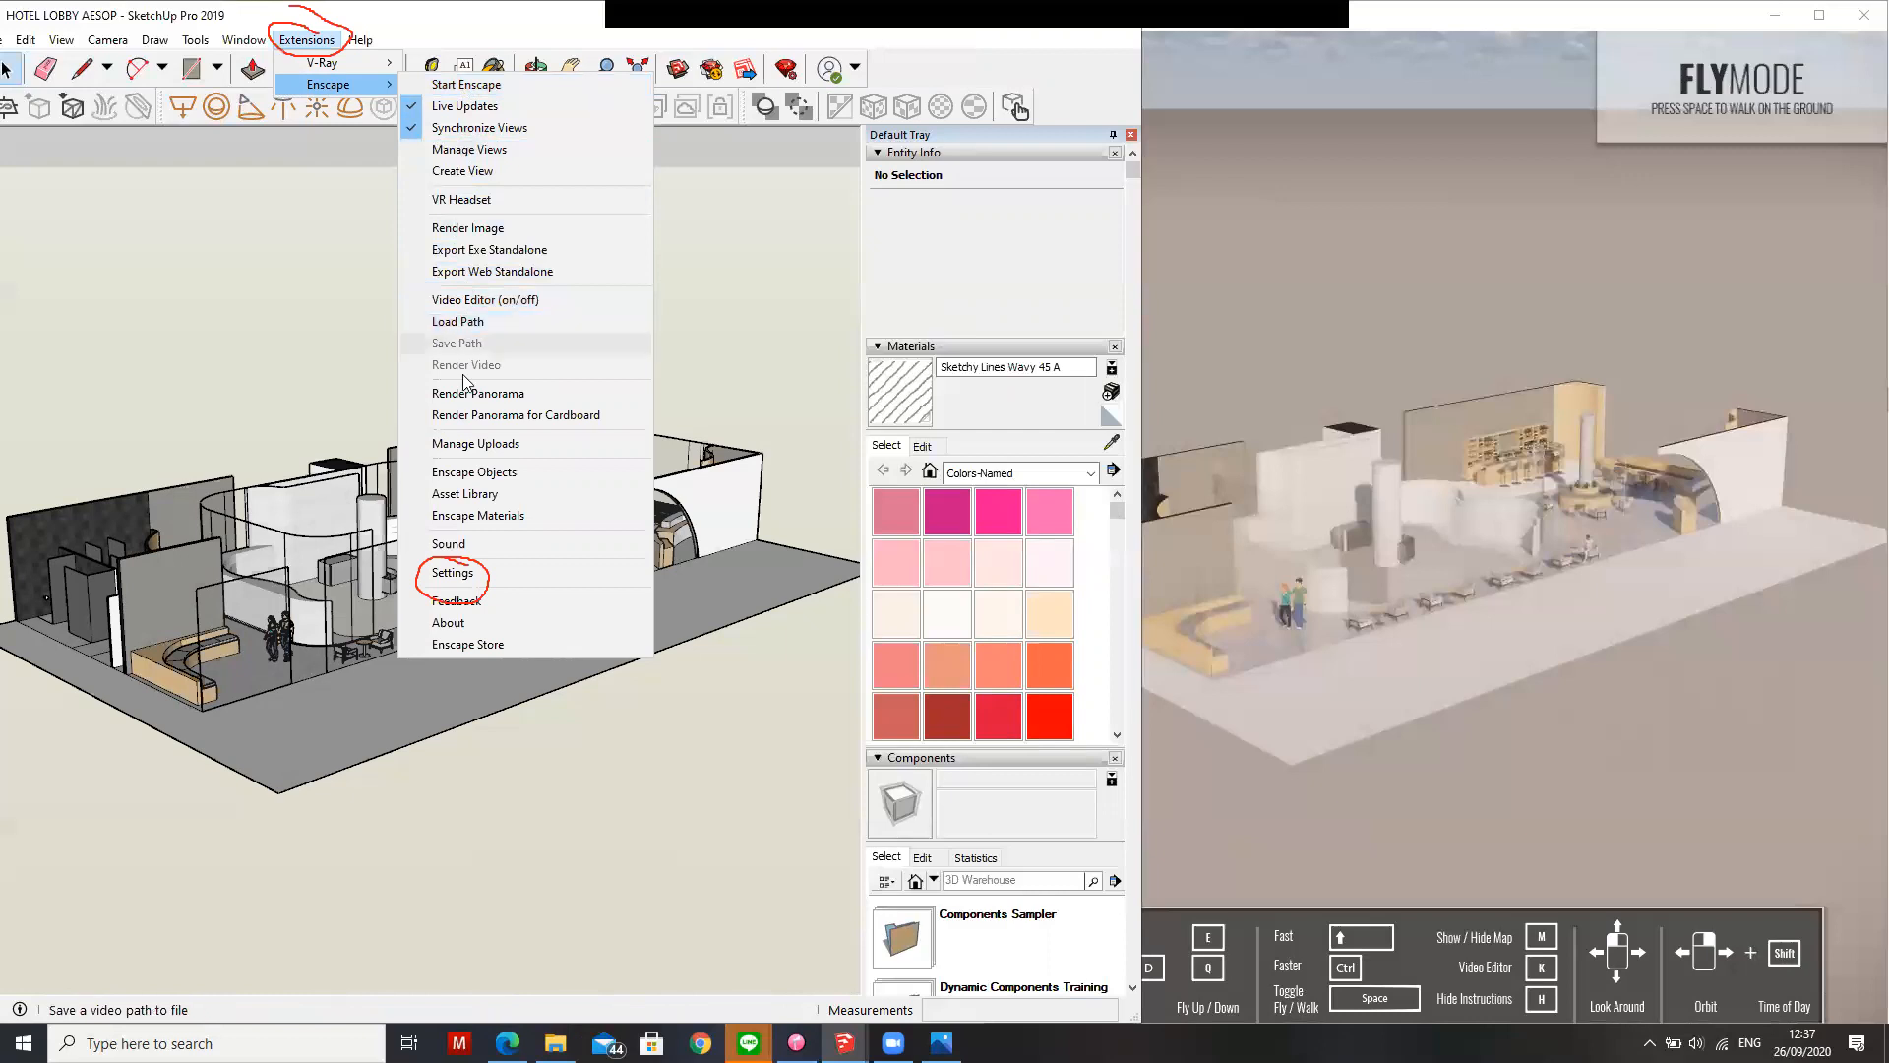
pyautogui.click(480, 573)
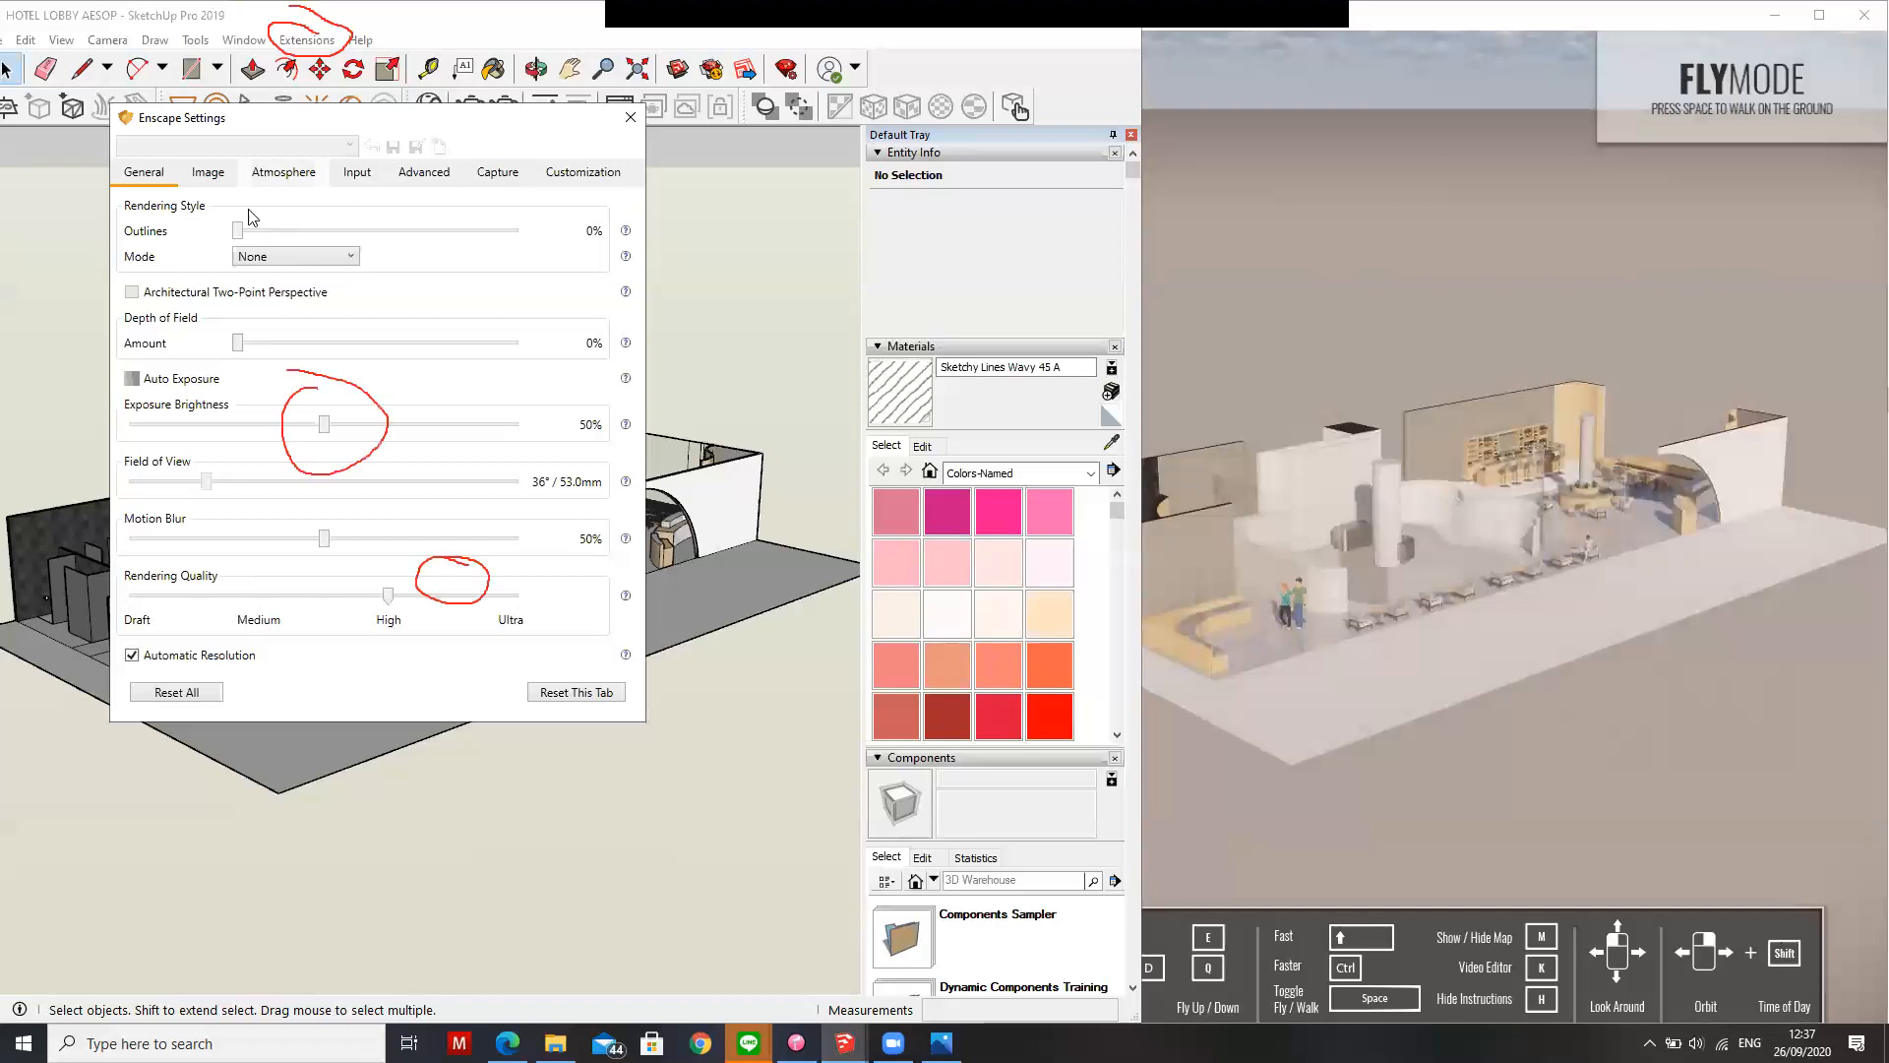
pyautogui.moveTo(328, 426)
pyautogui.mouseDown()
pyautogui.moveTo(254, 425)
pyautogui.moveTo(324, 435)
pyautogui.mouseUp()
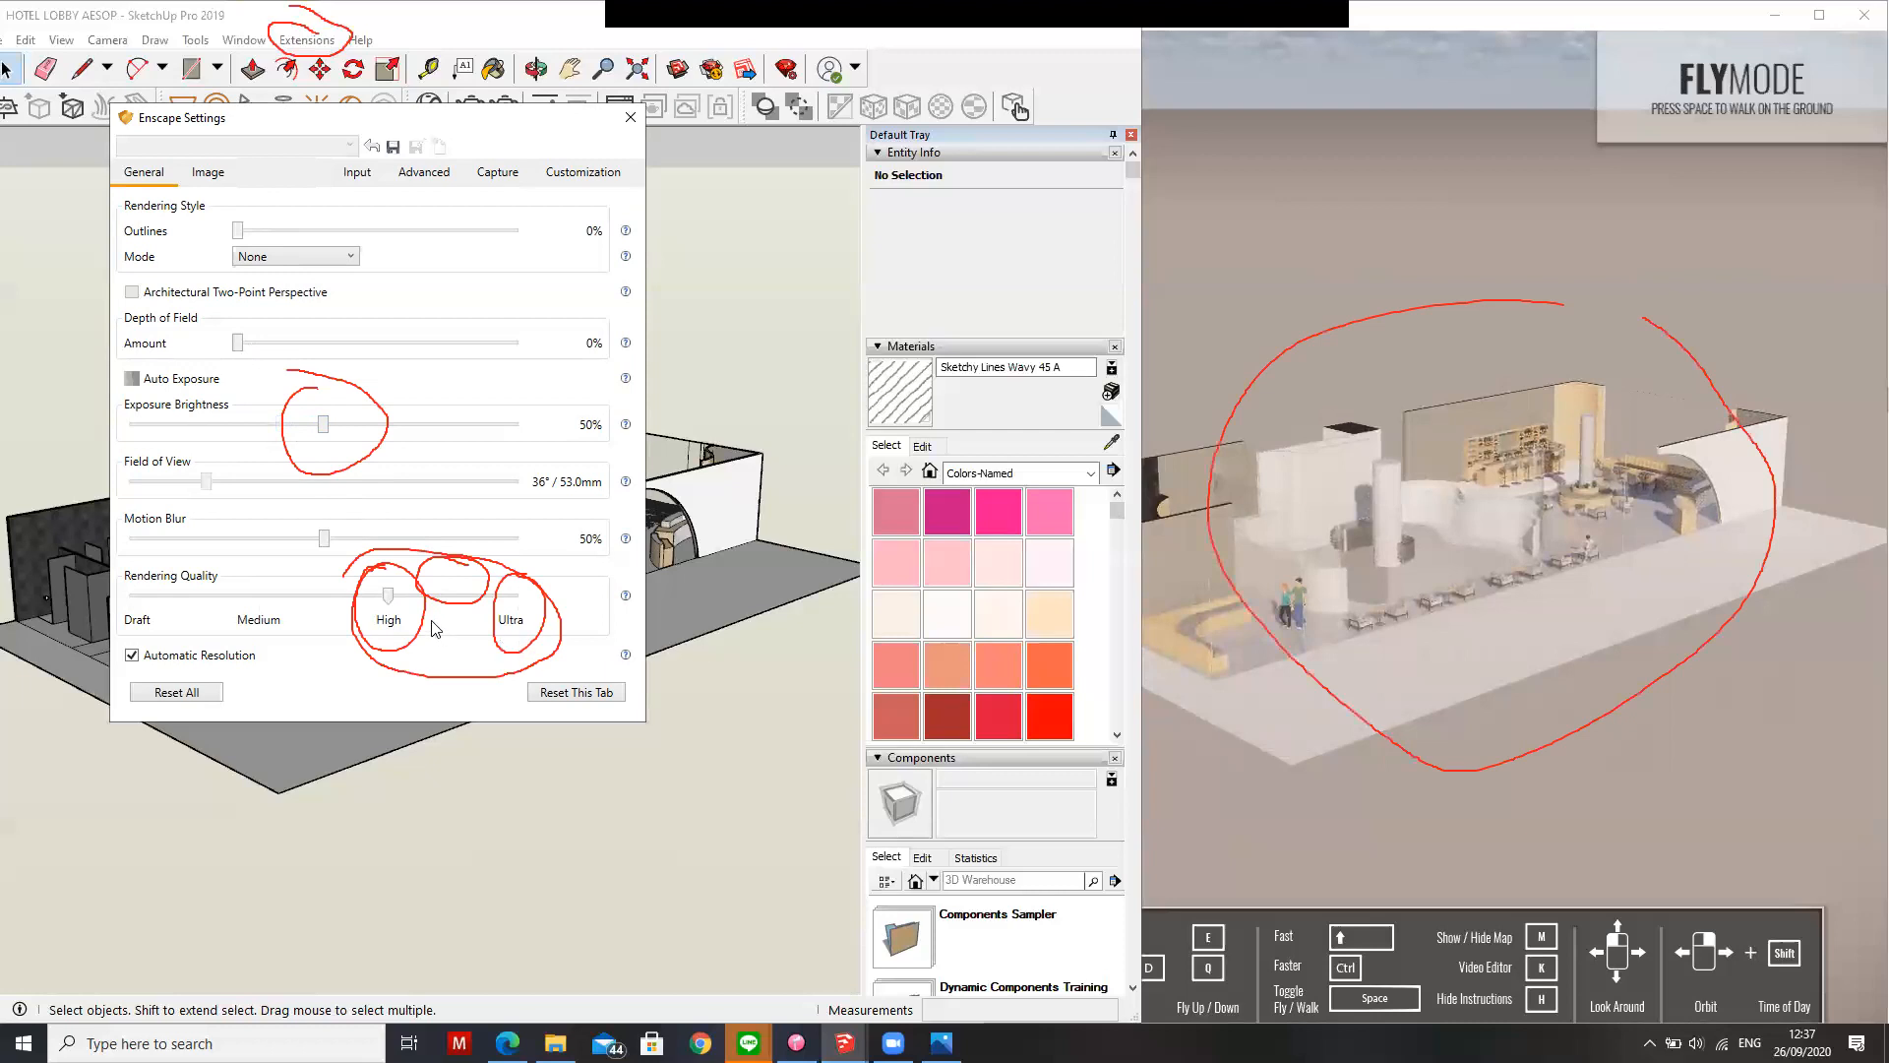
pyautogui.moveTo(390, 597); pyautogui.dragTo(548, 610)
pyautogui.moveTo(519, 600); pyautogui.dragTo(430, 601)
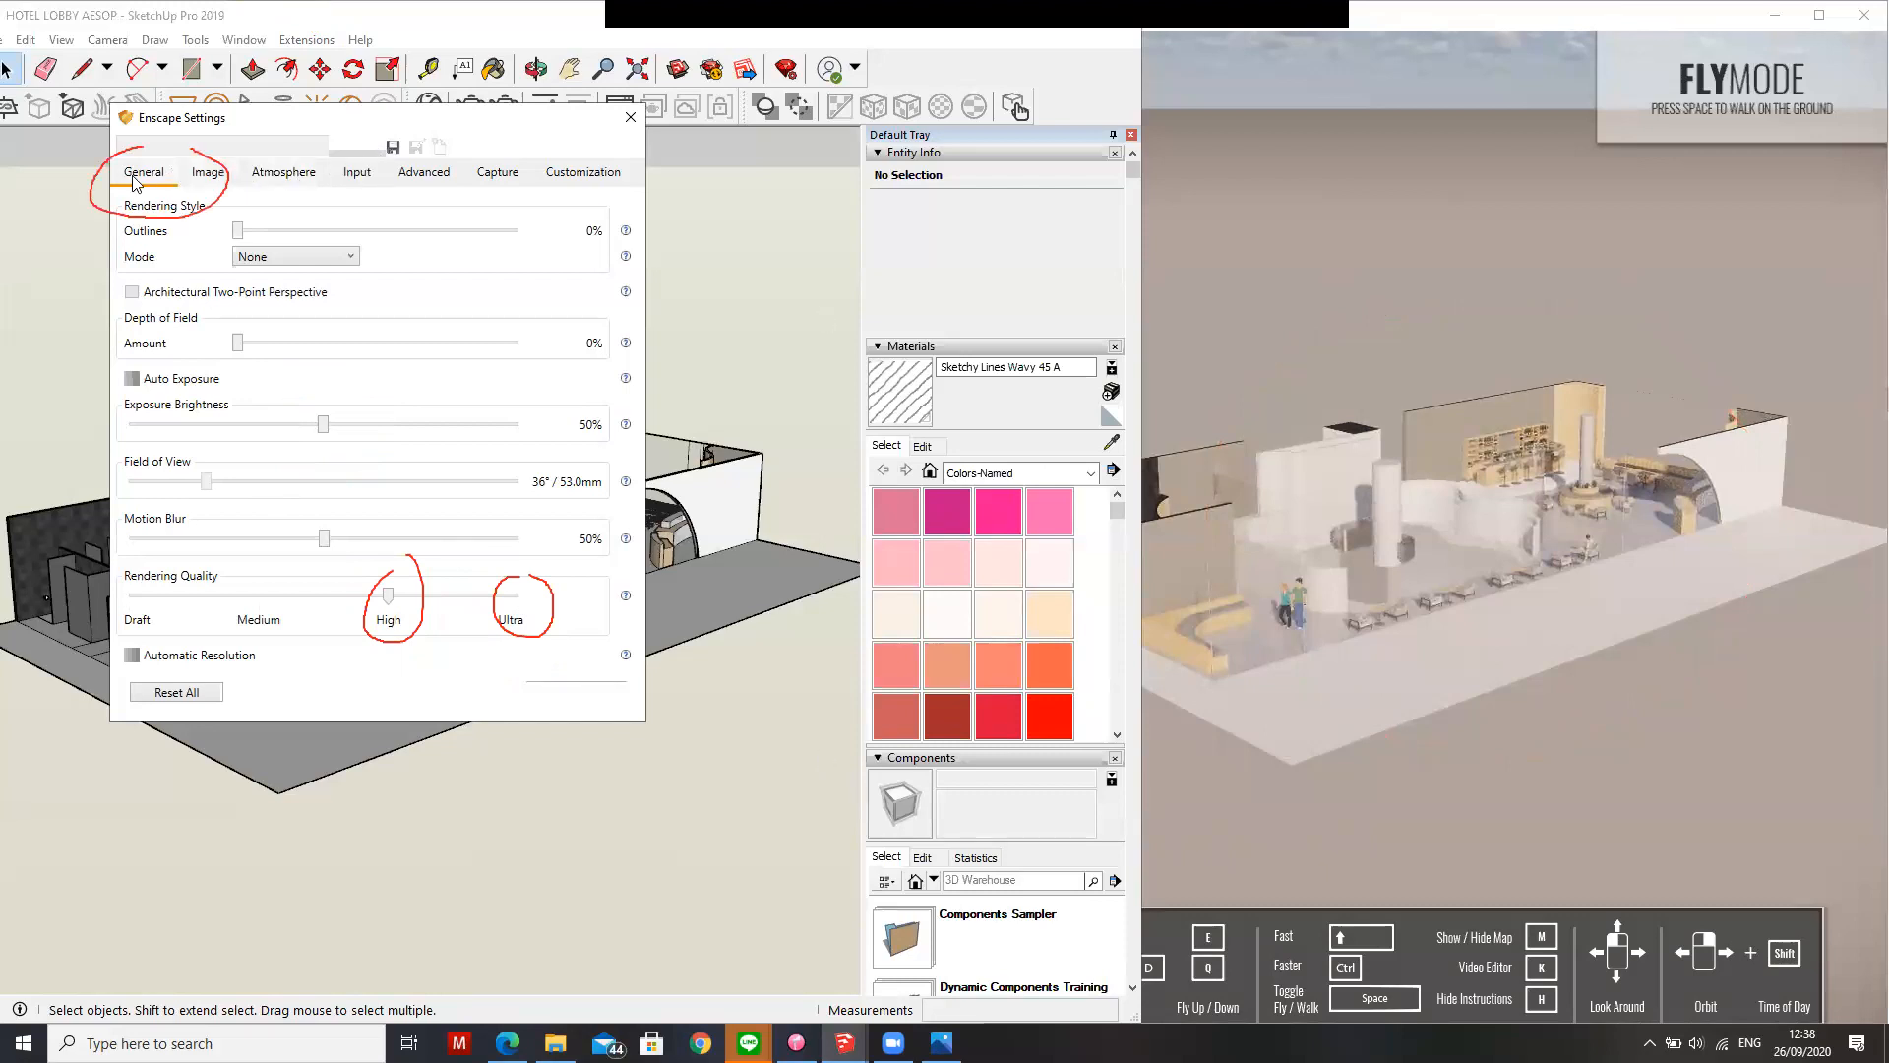
# Adjust the Enscape image settings to 11316K color temperature, 125% saturation and 52% ambient brightness
pyautogui.click(208, 173)
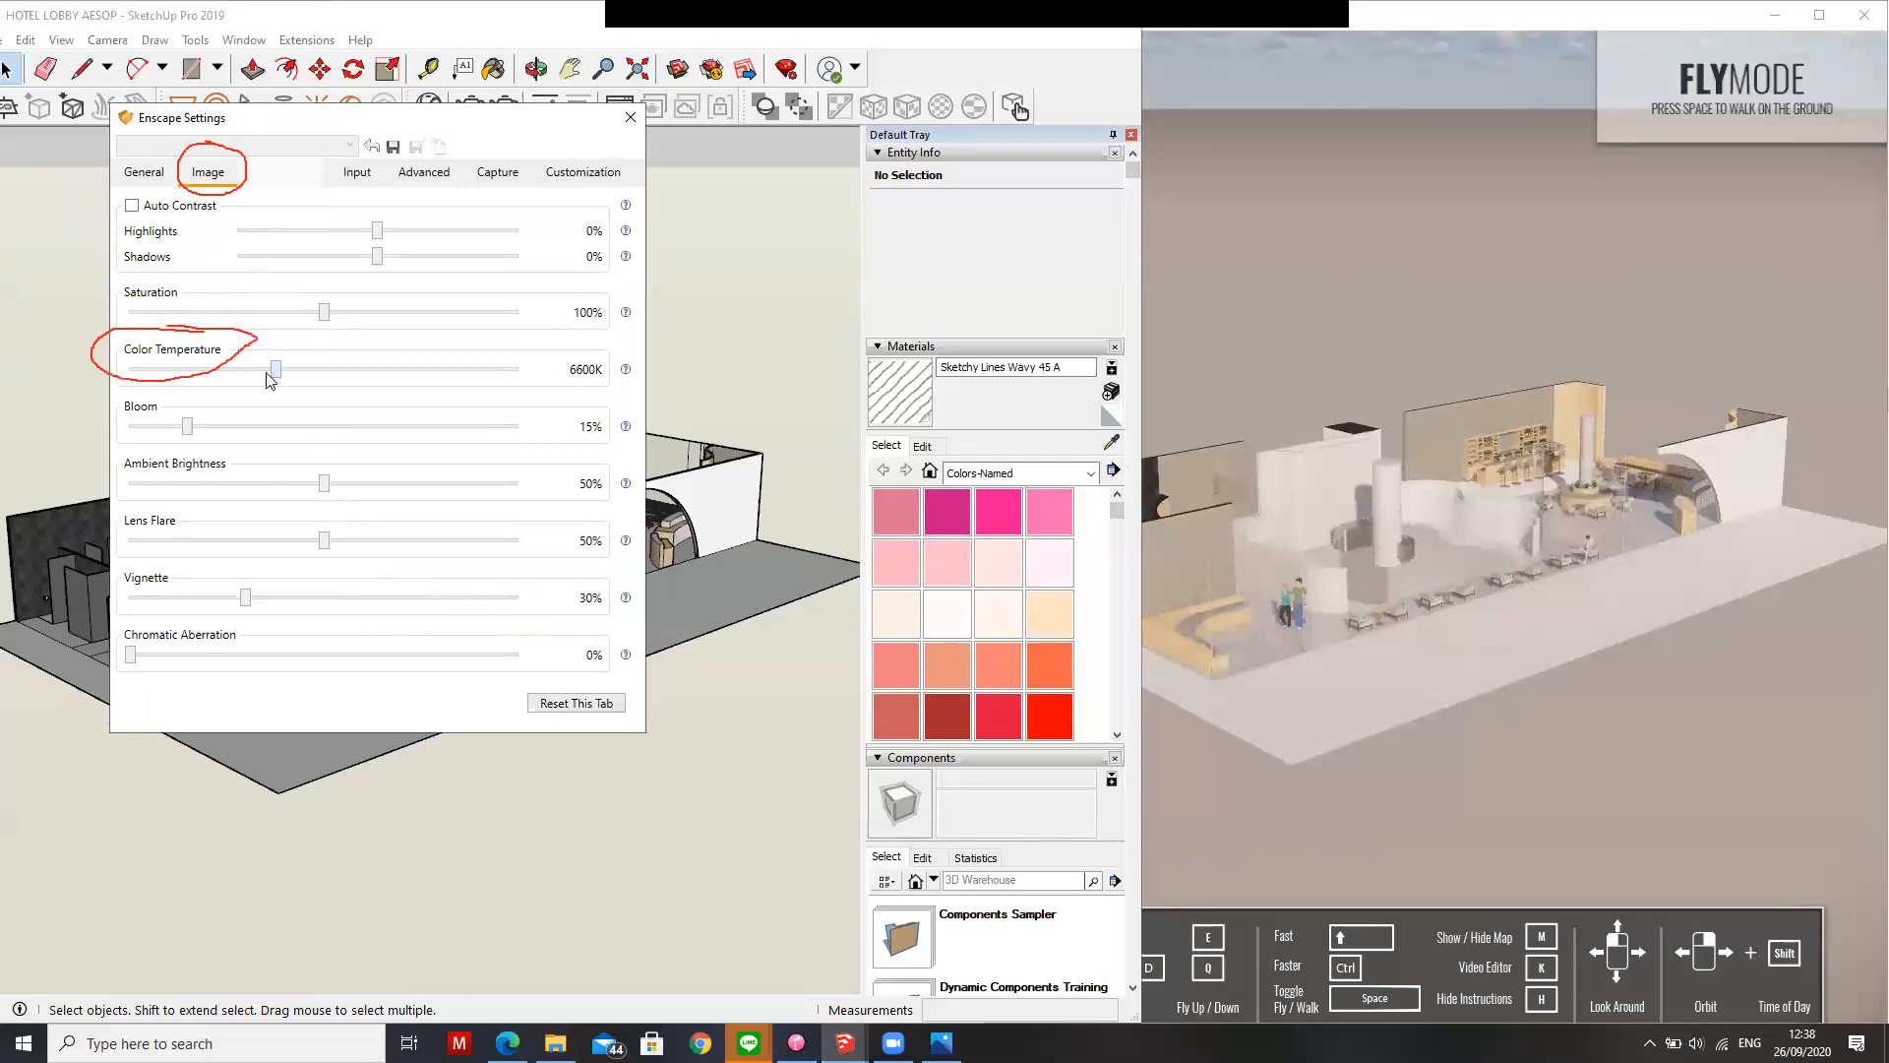
pyautogui.moveTo(279, 375)
pyautogui.mouseDown()
pyautogui.moveTo(191, 387)
pyautogui.moveTo(435, 394)
pyautogui.moveTo(285, 398)
pyautogui.moveTo(394, 395)
pyautogui.mouseUp()
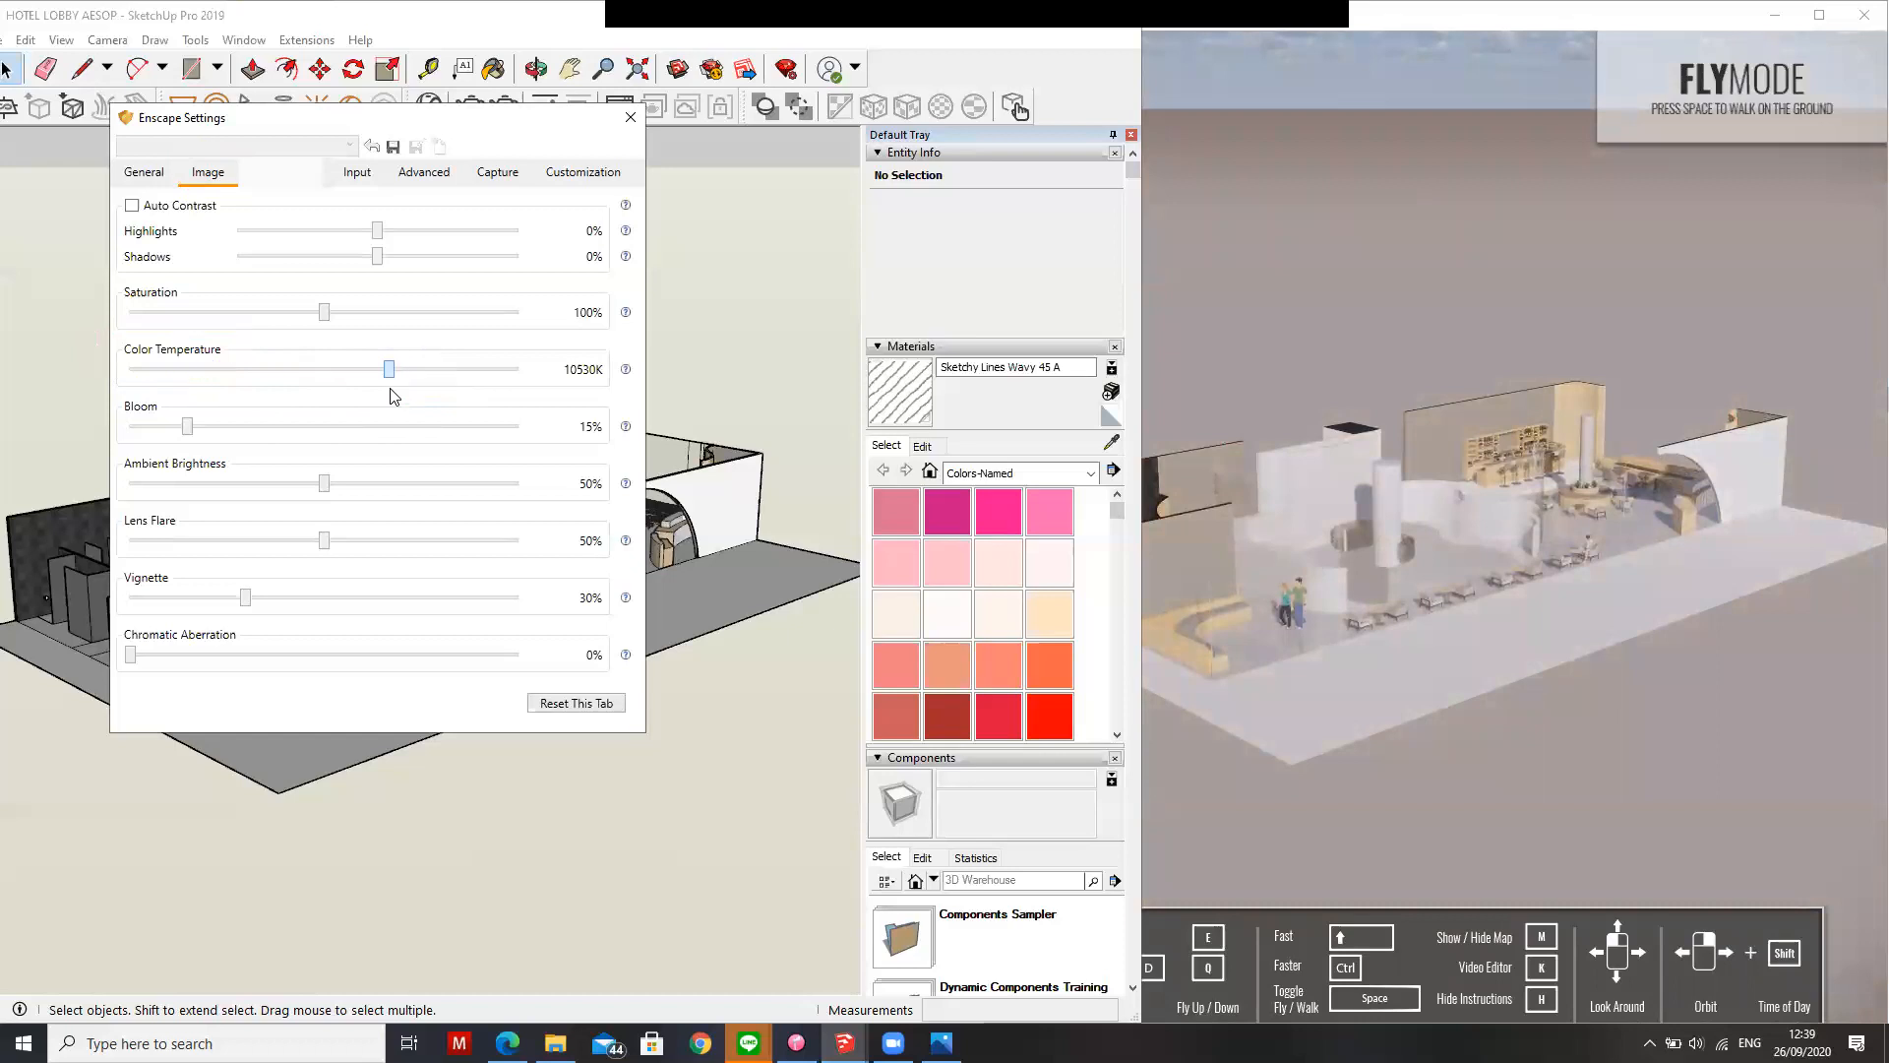
pyautogui.moveTo(390, 389)
pyautogui.mouseDown()
pyautogui.moveTo(415, 389)
pyautogui.moveTo(357, 387)
pyautogui.moveTo(415, 387)
pyautogui.mouseUp()
pyautogui.moveTo(415, 382); pyautogui.dragTo(411, 377)
pyautogui.moveTo(331, 324); pyautogui.dragTo(507, 330)
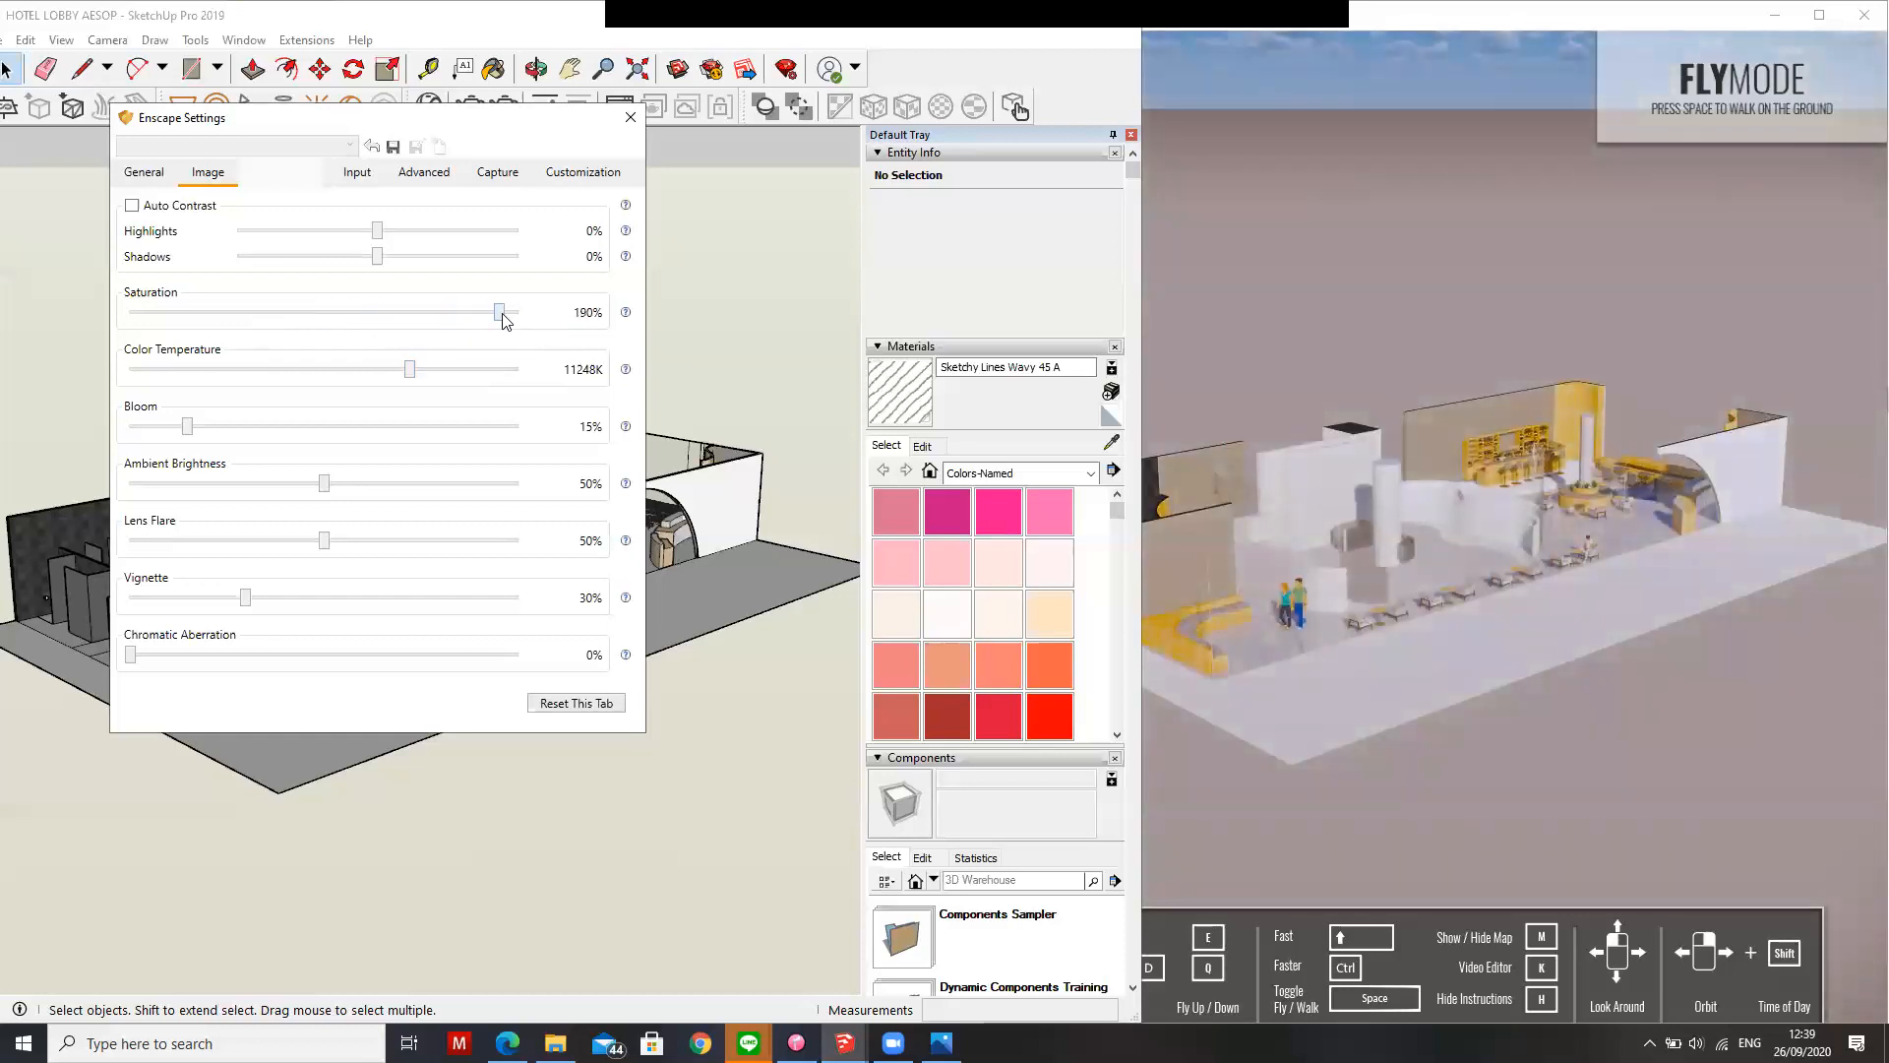
pyautogui.moveTo(404, 325)
pyautogui.mouseDown()
pyautogui.moveTo(203, 315)
pyautogui.moveTo(429, 334)
pyautogui.moveTo(387, 339)
pyautogui.mouseUp()
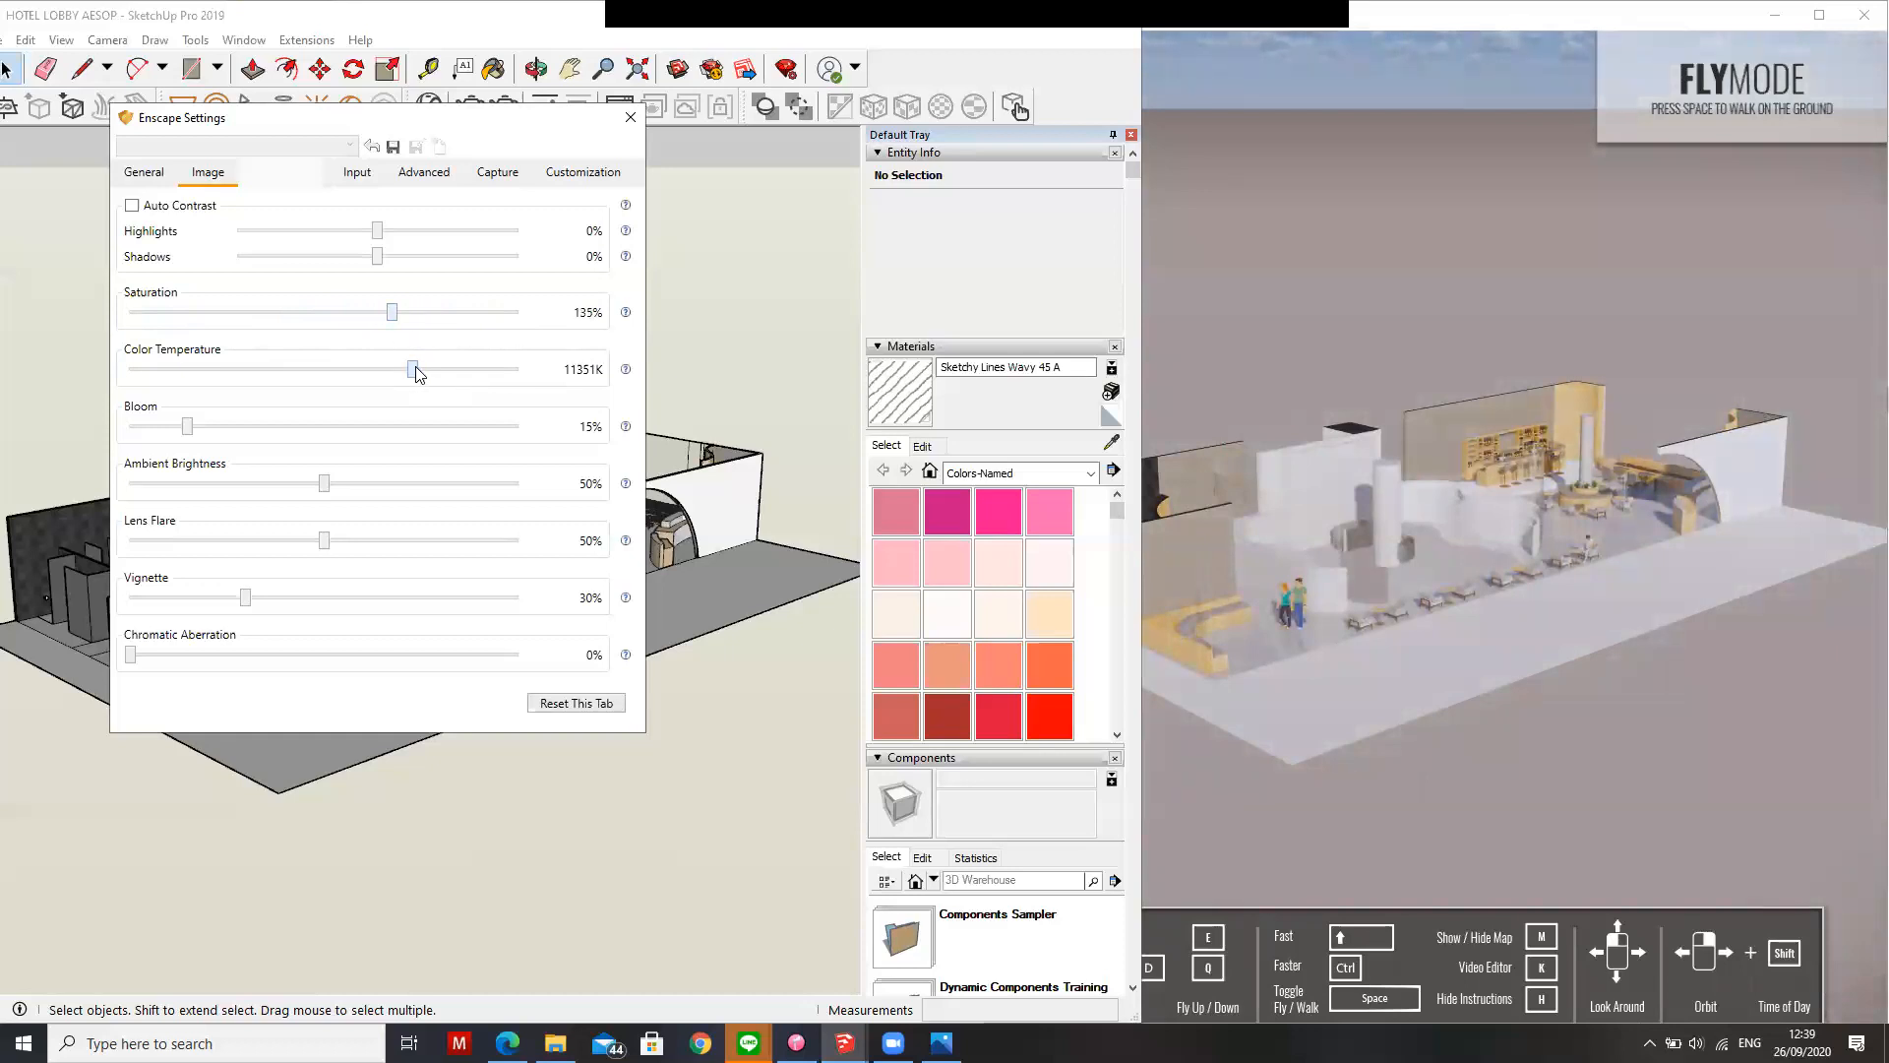
pyautogui.moveTo(409, 364); pyautogui.dragTo(400, 368)
pyautogui.moveTo(390, 317); pyautogui.dragTo(414, 380)
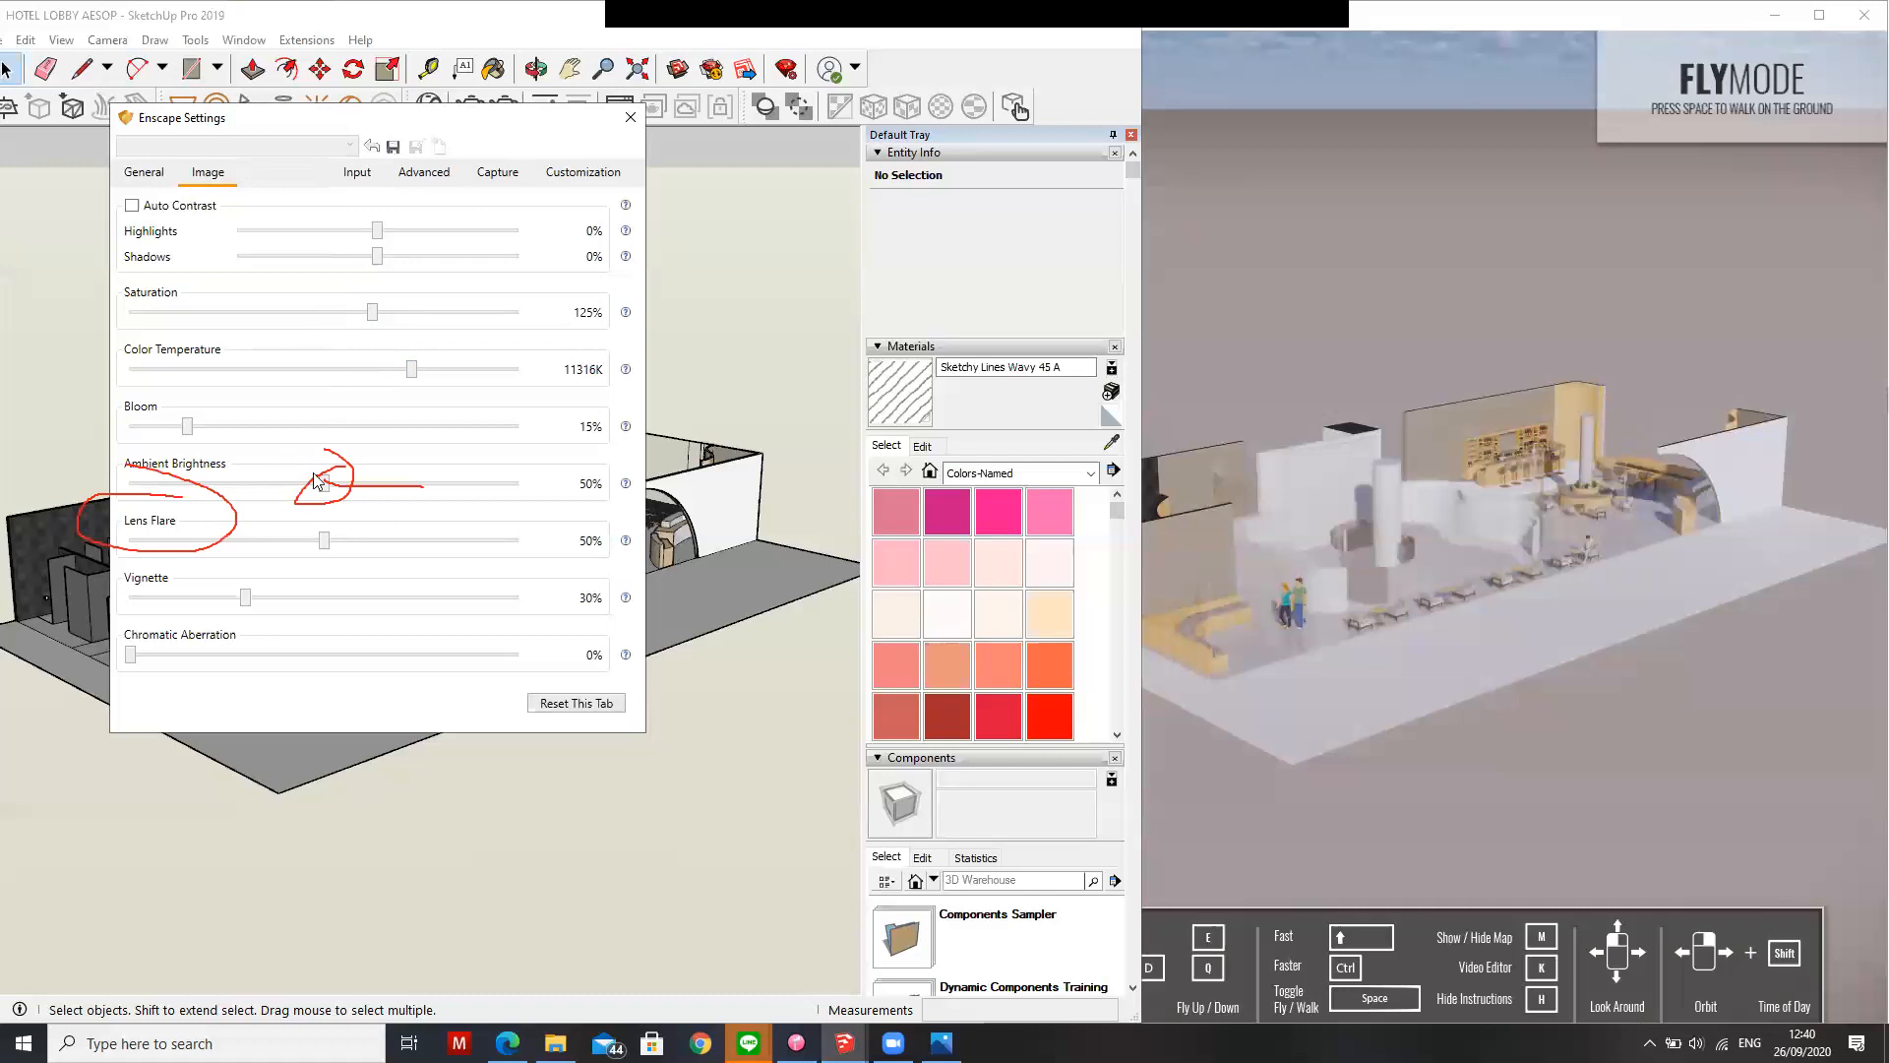
pyautogui.moveTo(320, 488); pyautogui.dragTo(329, 489)
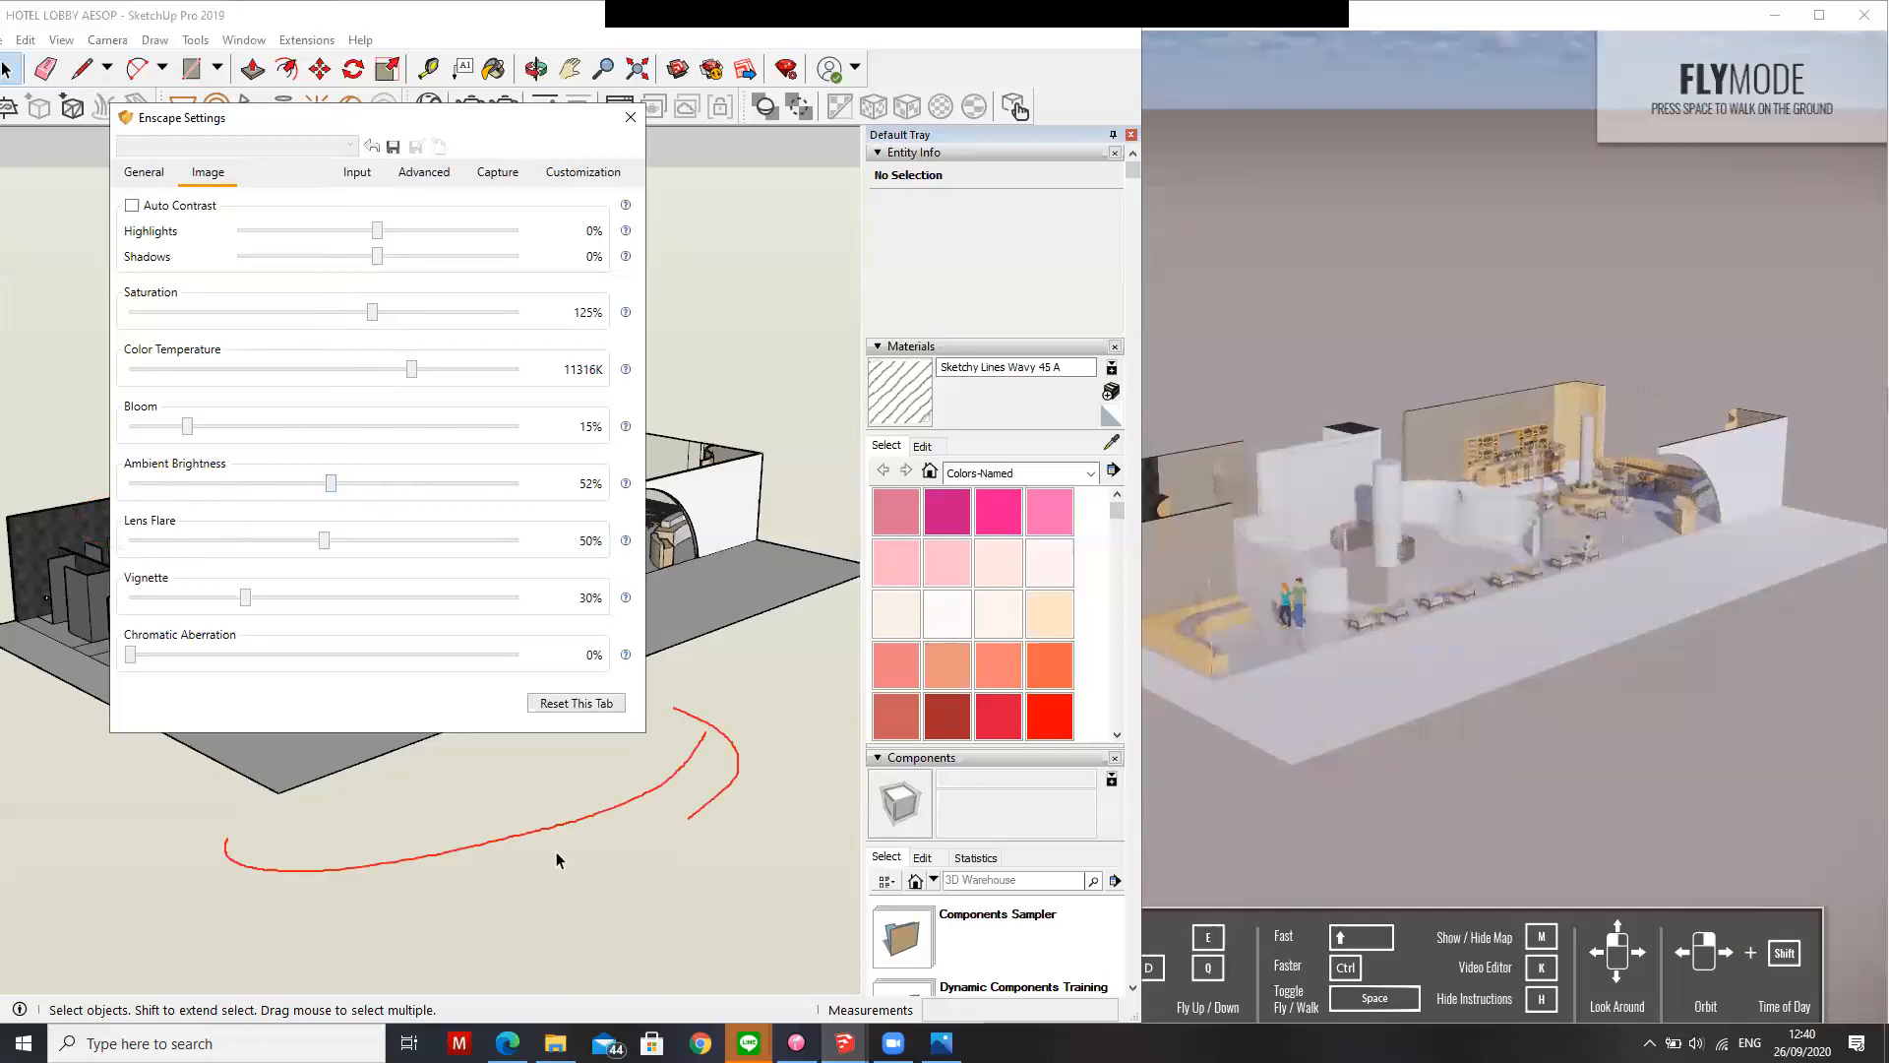
# Orbit around the hotel lobby to examine the adjusted render, including the sky and the lobby interior, from several sides
pyautogui.moveTo(466, 813)
pyautogui.mouseDown(button='middle')
pyautogui.moveTo(688, 806)
pyautogui.moveTo(718, 856)
pyautogui.moveTo(741, 851)
pyautogui.moveTo(451, 781)
pyautogui.moveTo(707, 818)
pyautogui.moveTo(831, 759)
pyautogui.moveTo(581, 801)
pyautogui.moveTo(844, 804)
pyautogui.moveTo(620, 844)
pyautogui.moveTo(464, 843)
pyautogui.moveTo(772, 780)
pyautogui.moveTo(806, 730)
pyautogui.mouseUp(button='middle')
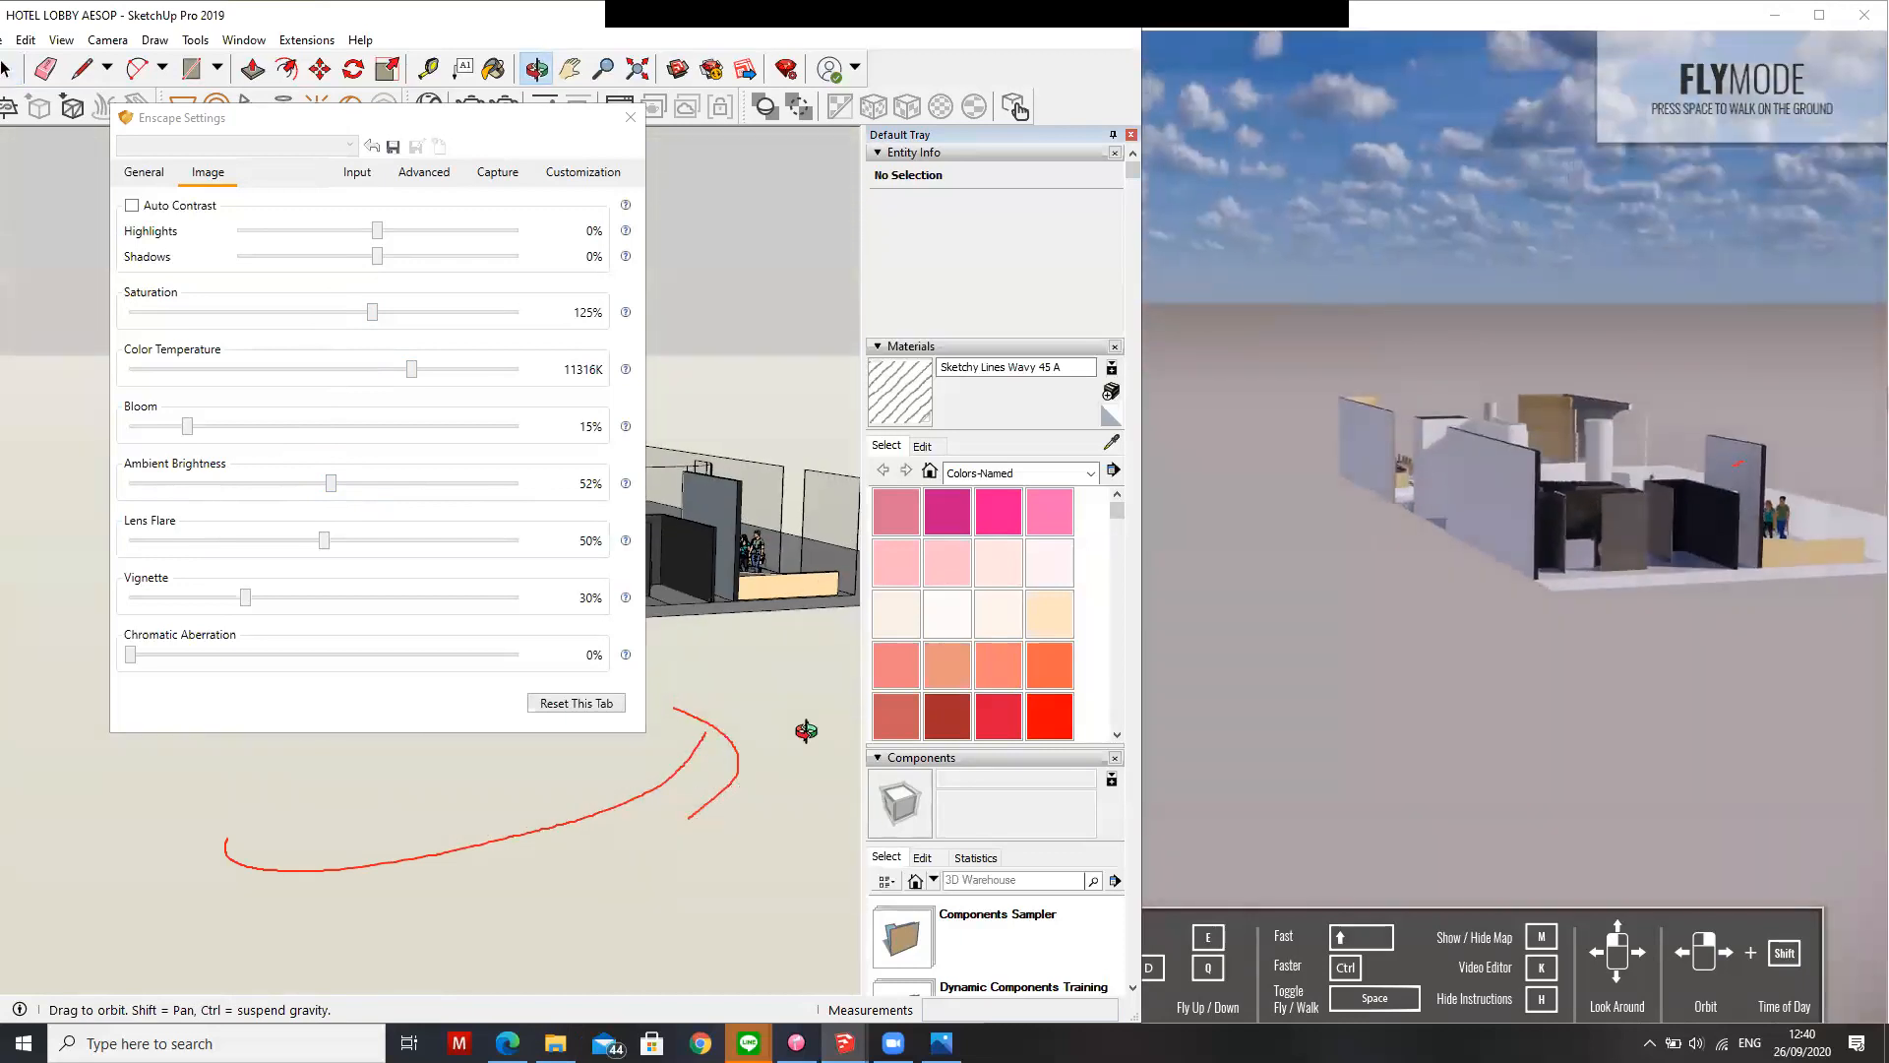
pyautogui.moveTo(806, 730); pyautogui.dragTo(454, 787, button='middle')
pyautogui.moveTo(702, 782)
pyautogui.mouseDown(button='middle')
pyautogui.moveTo(486, 780)
pyautogui.moveTo(698, 764)
pyautogui.mouseUp(button='middle')
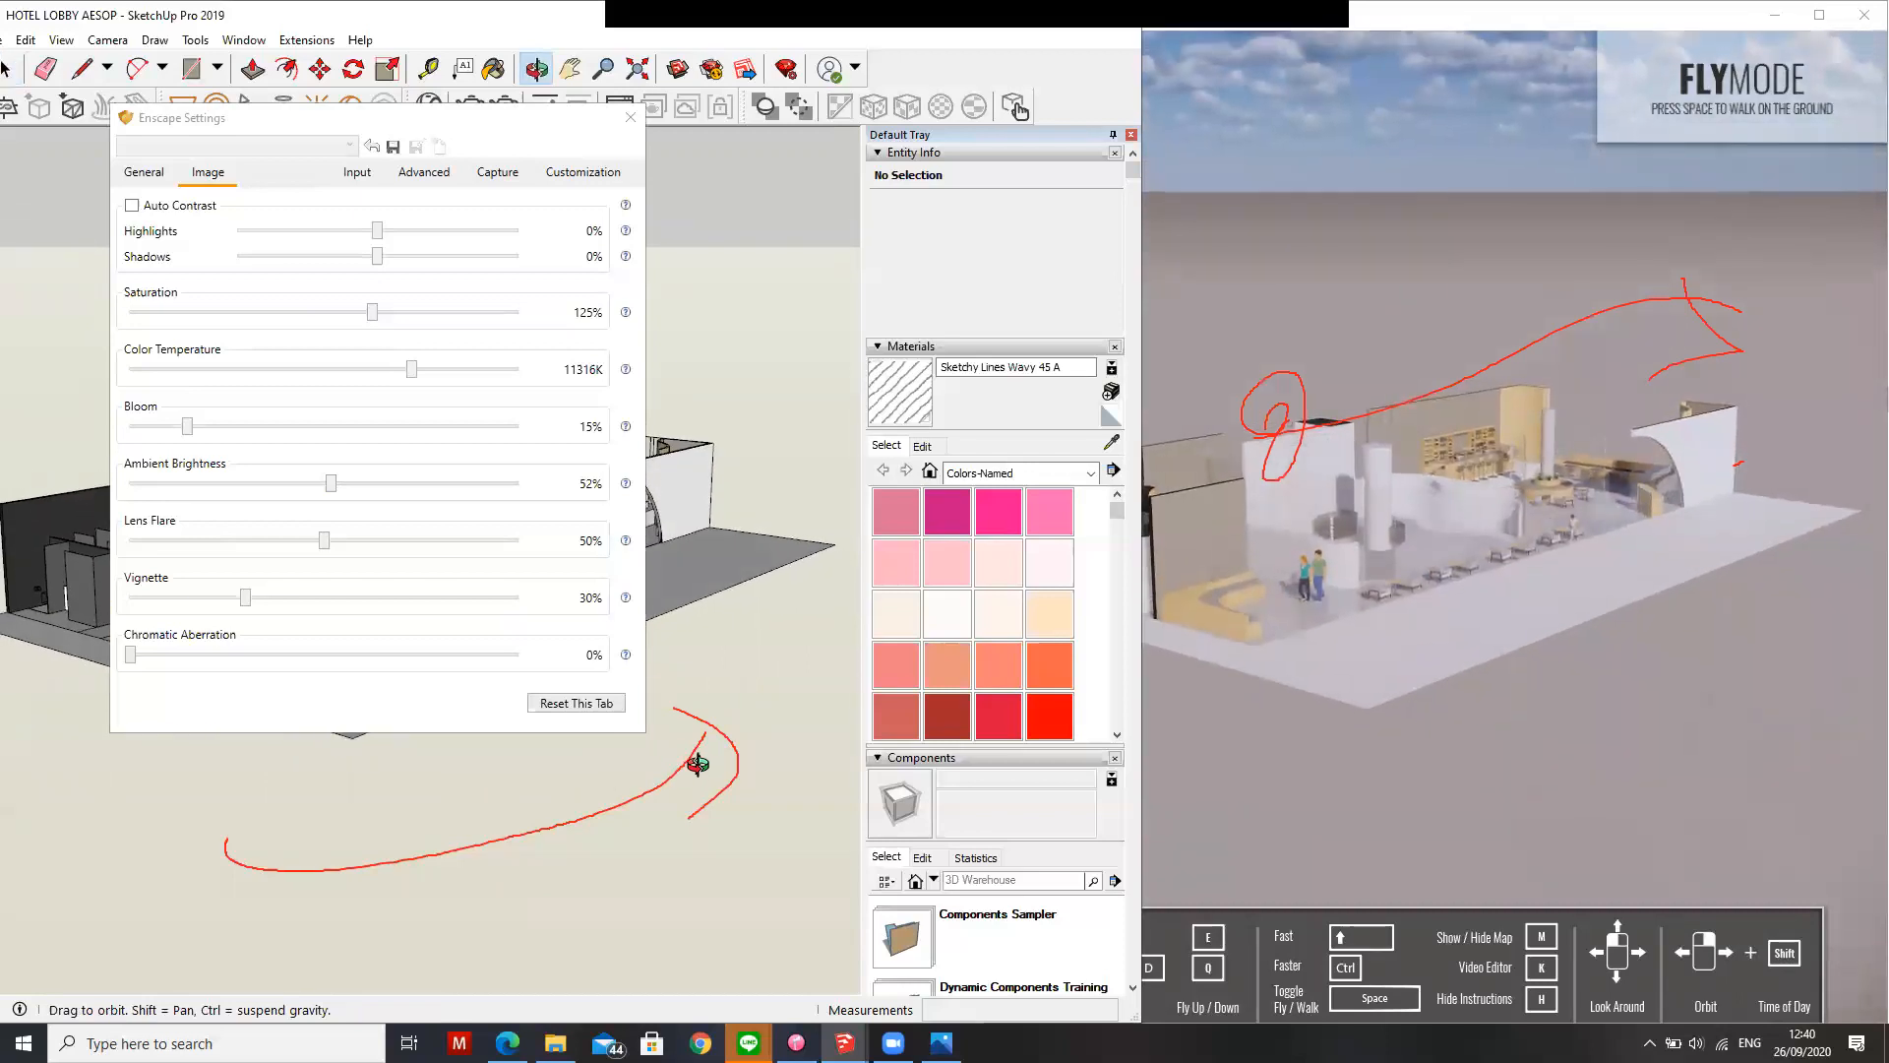
pyautogui.moveTo(545, 765); pyautogui.dragTo(494, 775, button='middle')
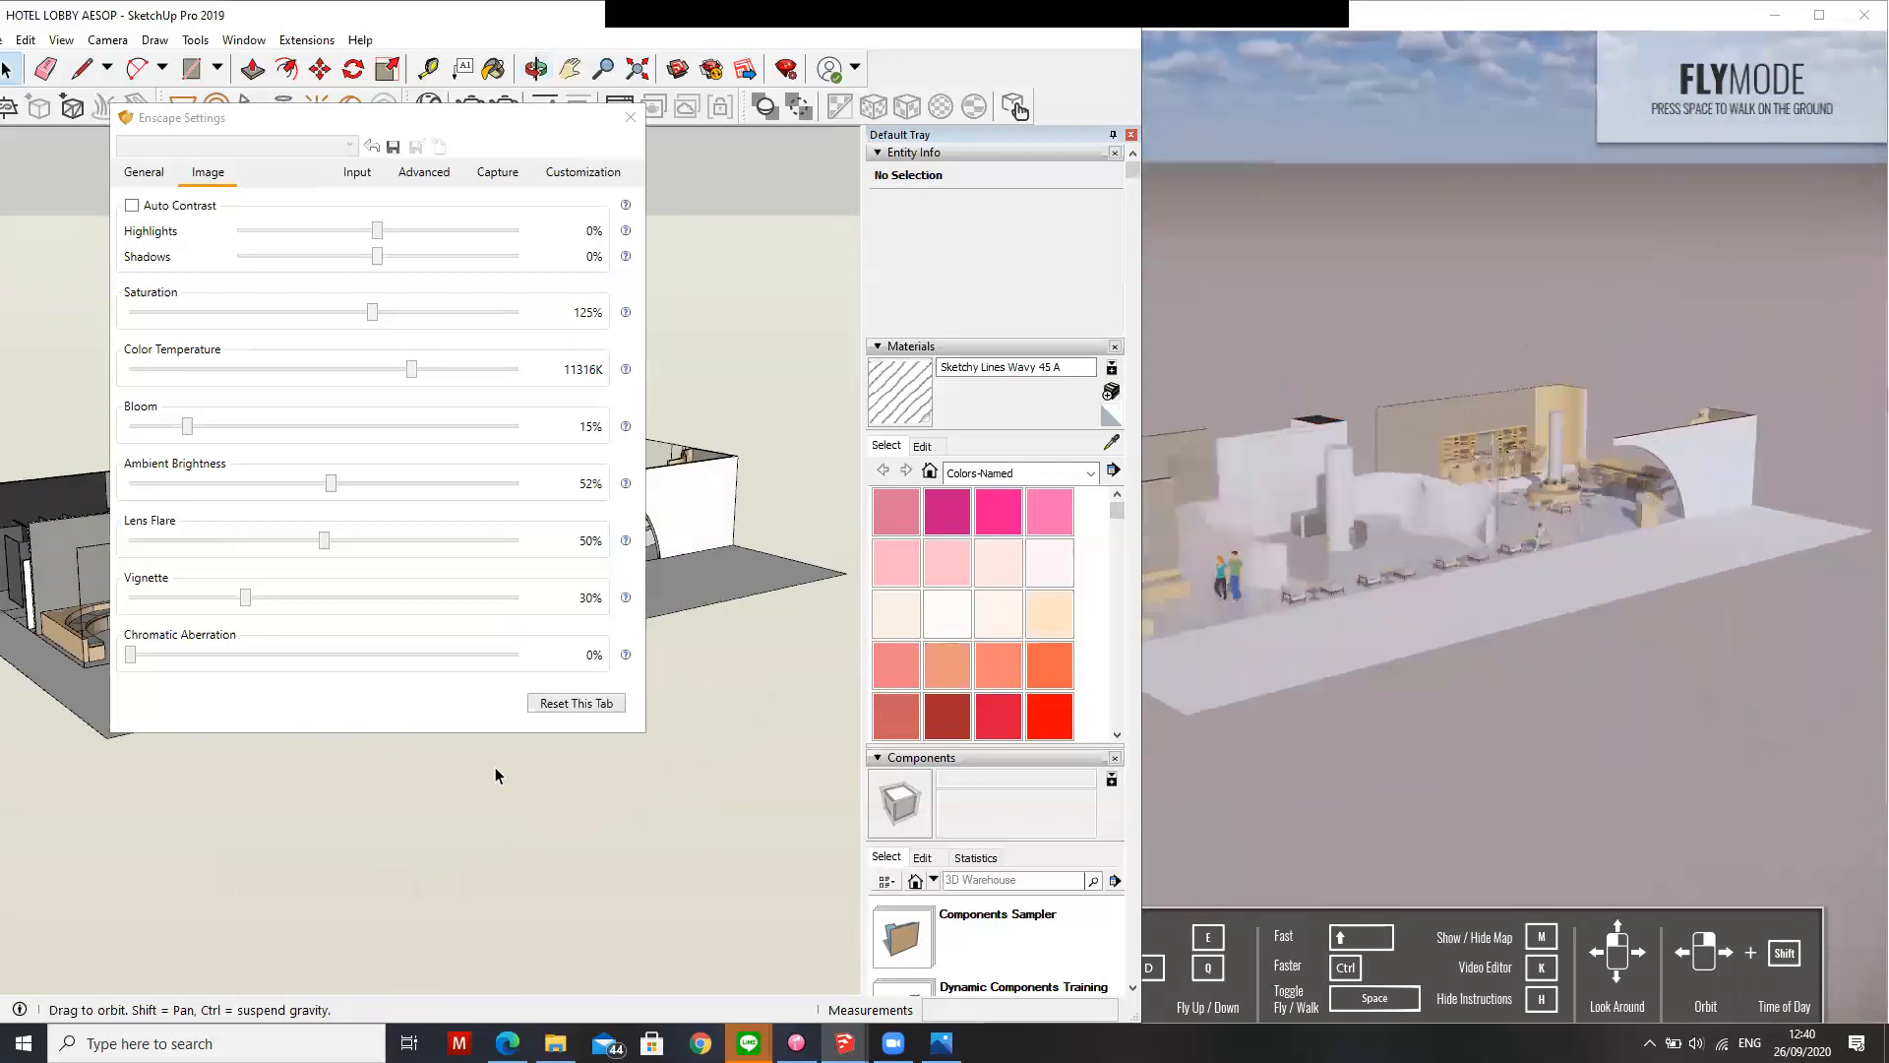
pyautogui.moveTo(764, 717); pyautogui.dragTo(420, 747, button='middle')
pyautogui.moveTo(704, 737); pyautogui.dragTo(280, 703, button='middle')
pyautogui.moveTo(568, 718); pyautogui.dragTo(363, 721, button='middle')
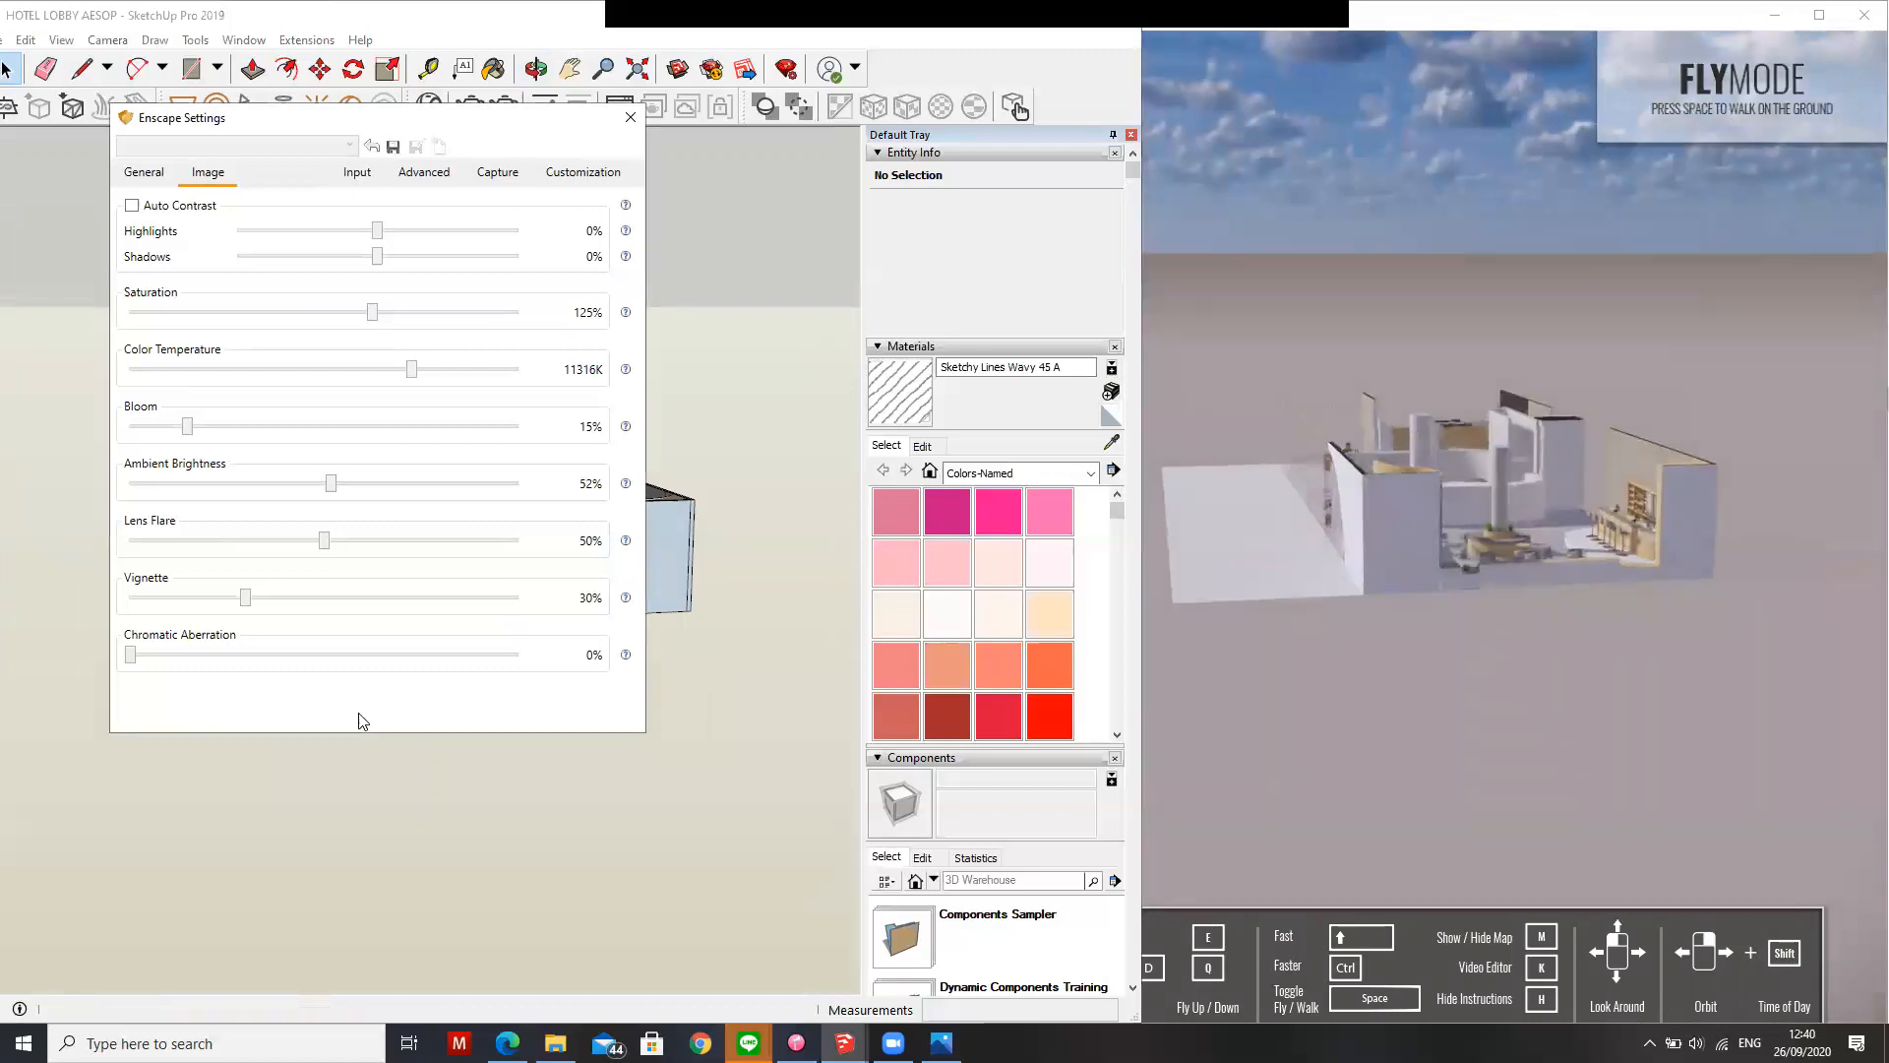
pyautogui.moveTo(688, 653)
pyautogui.mouseDown(button='middle')
pyautogui.moveTo(430, 688)
pyautogui.moveTo(300, 667)
pyautogui.mouseUp(button='middle')
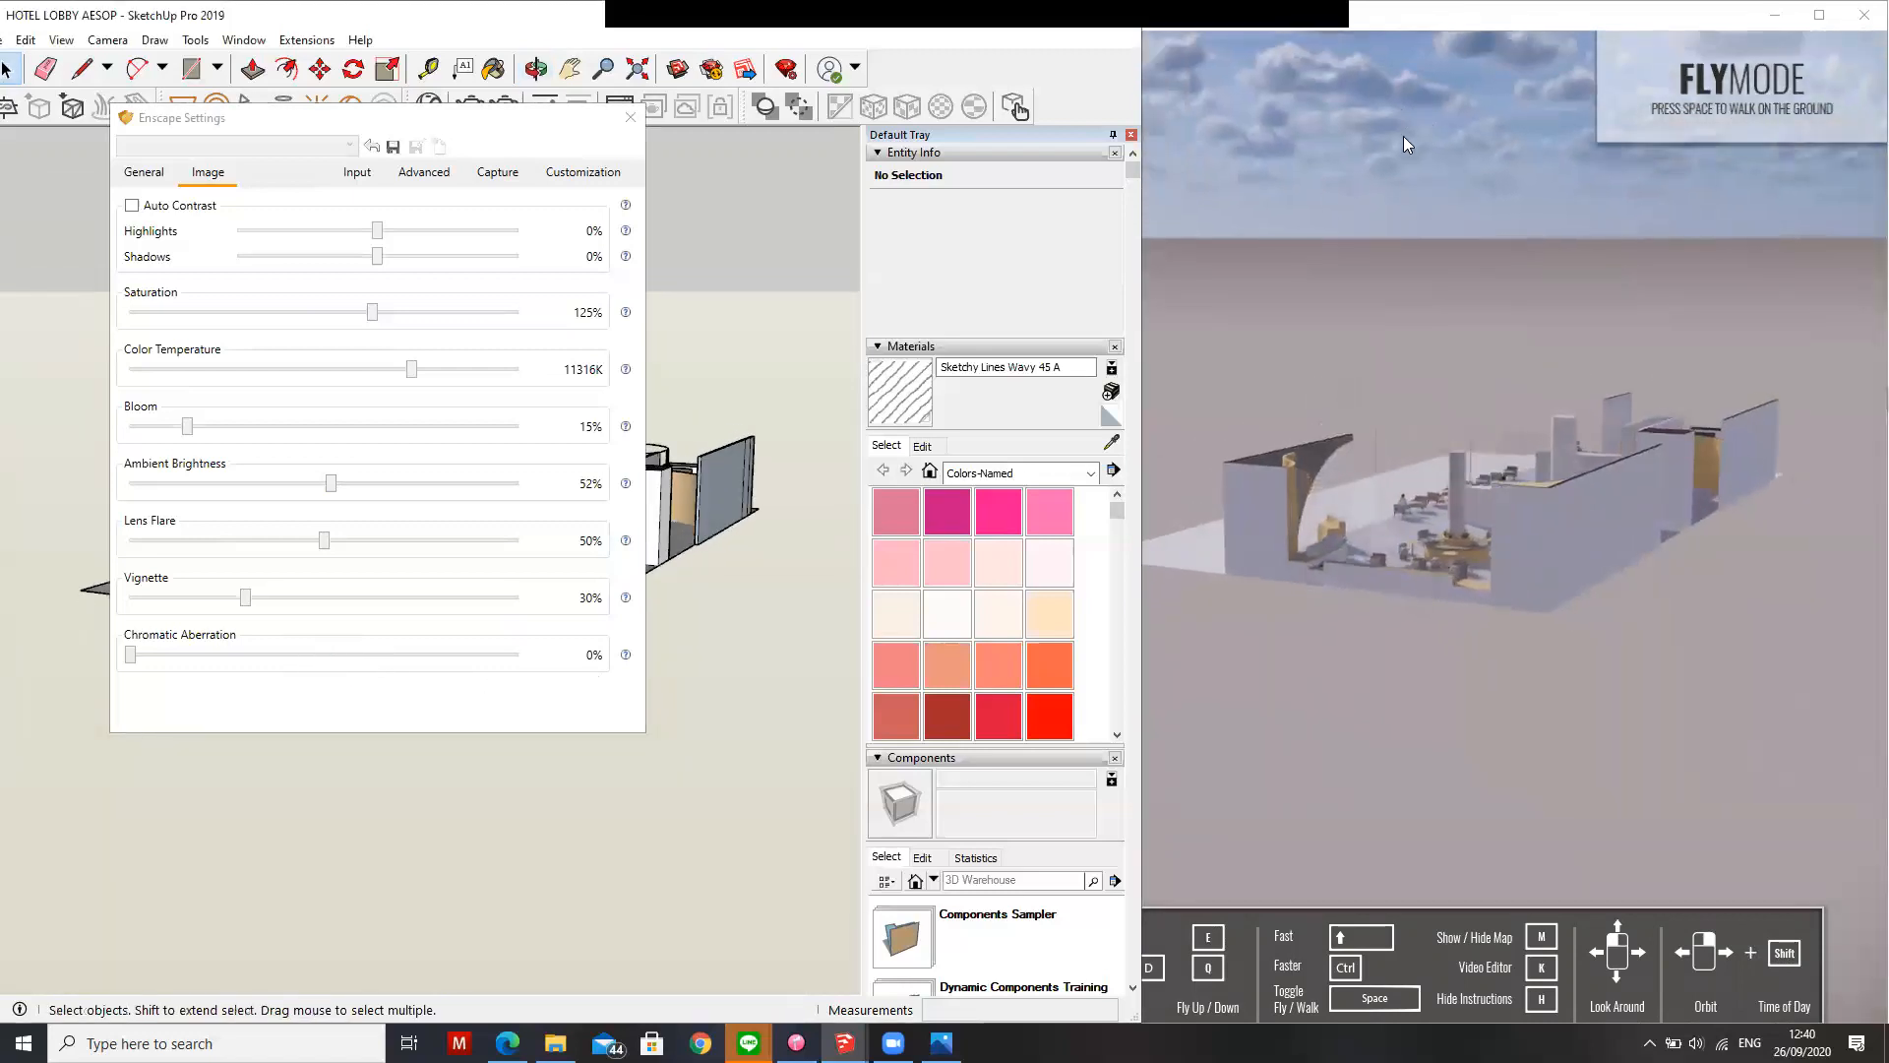
pyautogui.moveTo(771, 582)
pyautogui.mouseDown(button='middle')
pyautogui.moveTo(788, 624)
pyautogui.moveTo(742, 633)
pyautogui.moveTo(802, 535)
pyautogui.moveTo(801, 455)
pyautogui.moveTo(797, 434)
pyautogui.moveTo(738, 410)
pyautogui.moveTo(738, 445)
pyautogui.moveTo(616, 548)
pyautogui.moveTo(742, 679)
pyautogui.moveTo(765, 677)
pyautogui.moveTo(712, 398)
pyautogui.moveTo(738, 388)
pyautogui.moveTo(878, 547)
pyautogui.moveTo(822, 599)
pyautogui.mouseUp(button='middle')
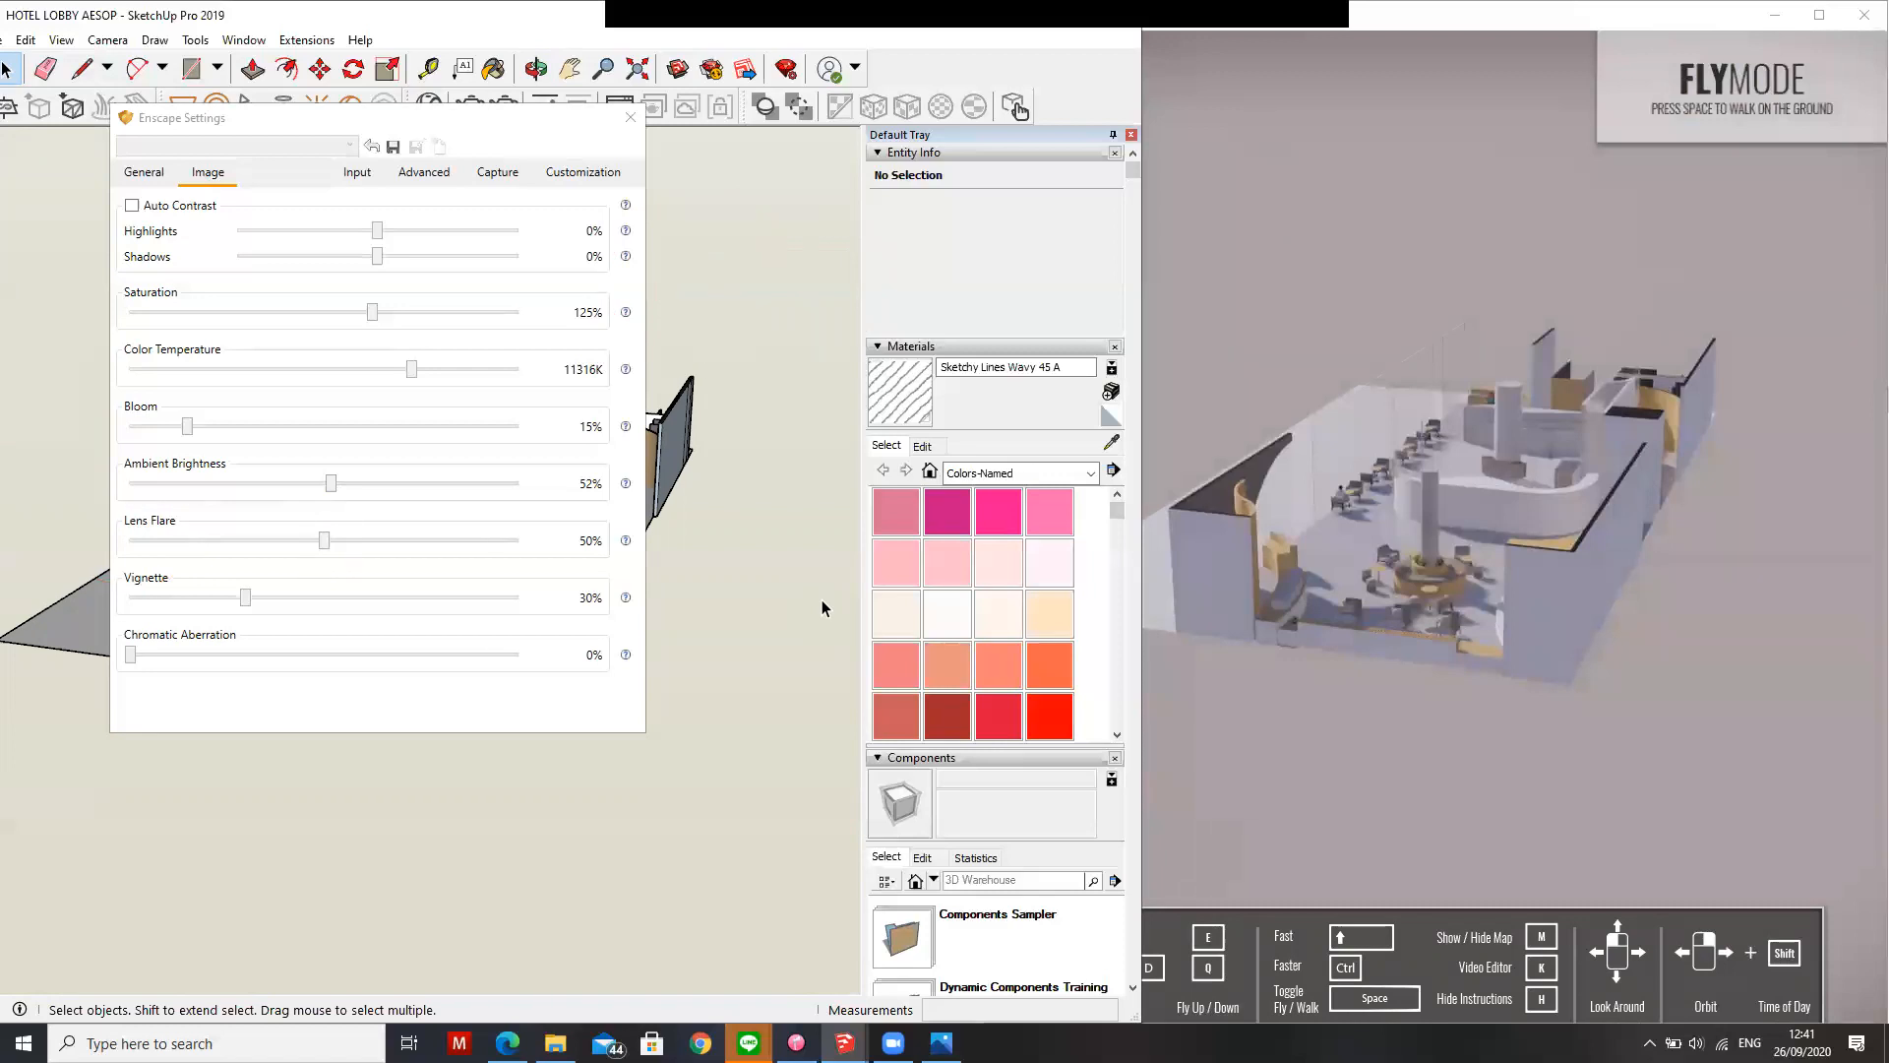
pyautogui.moveTo(694, 796); pyautogui.dragTo(802, 828, button='middle')
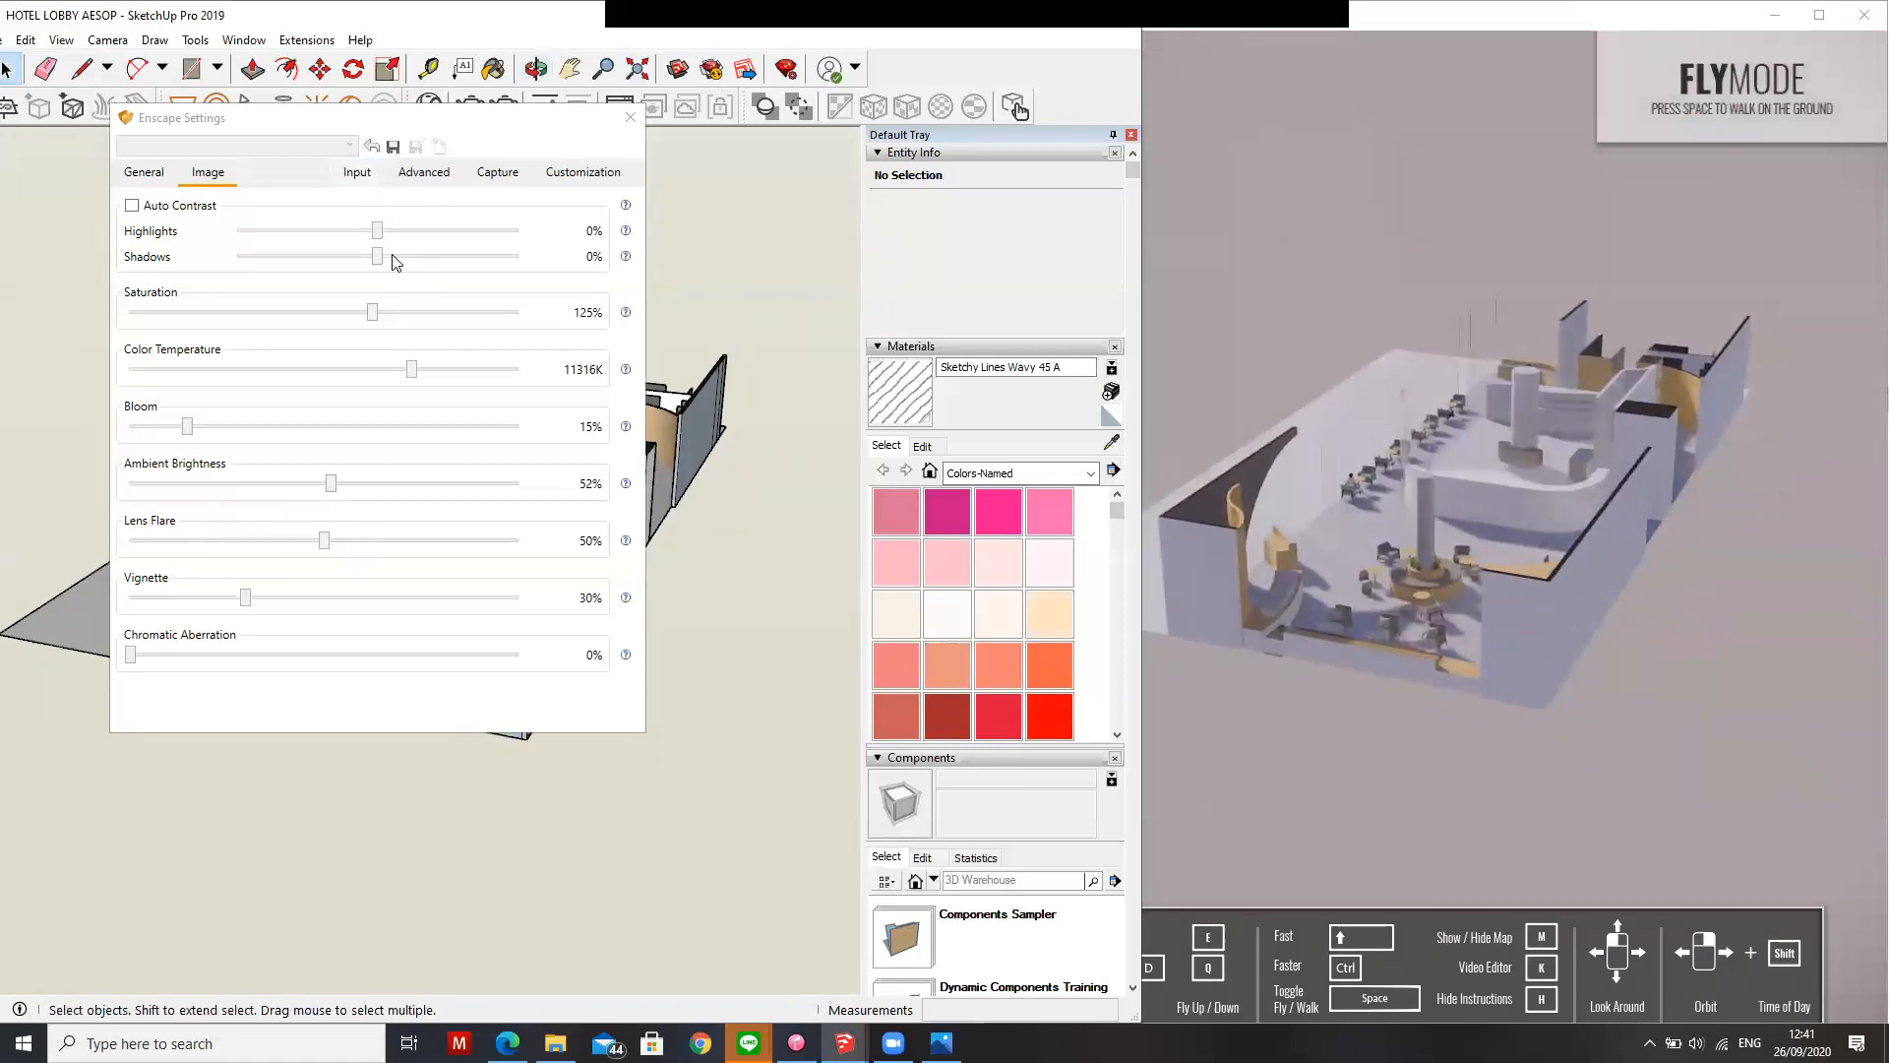
# Set the vignette to 15% and check the Enscape render from a lower viewing angle
pyautogui.moveTo(244, 598); pyautogui.dragTo(190, 602)
pyautogui.click(1216, 569)
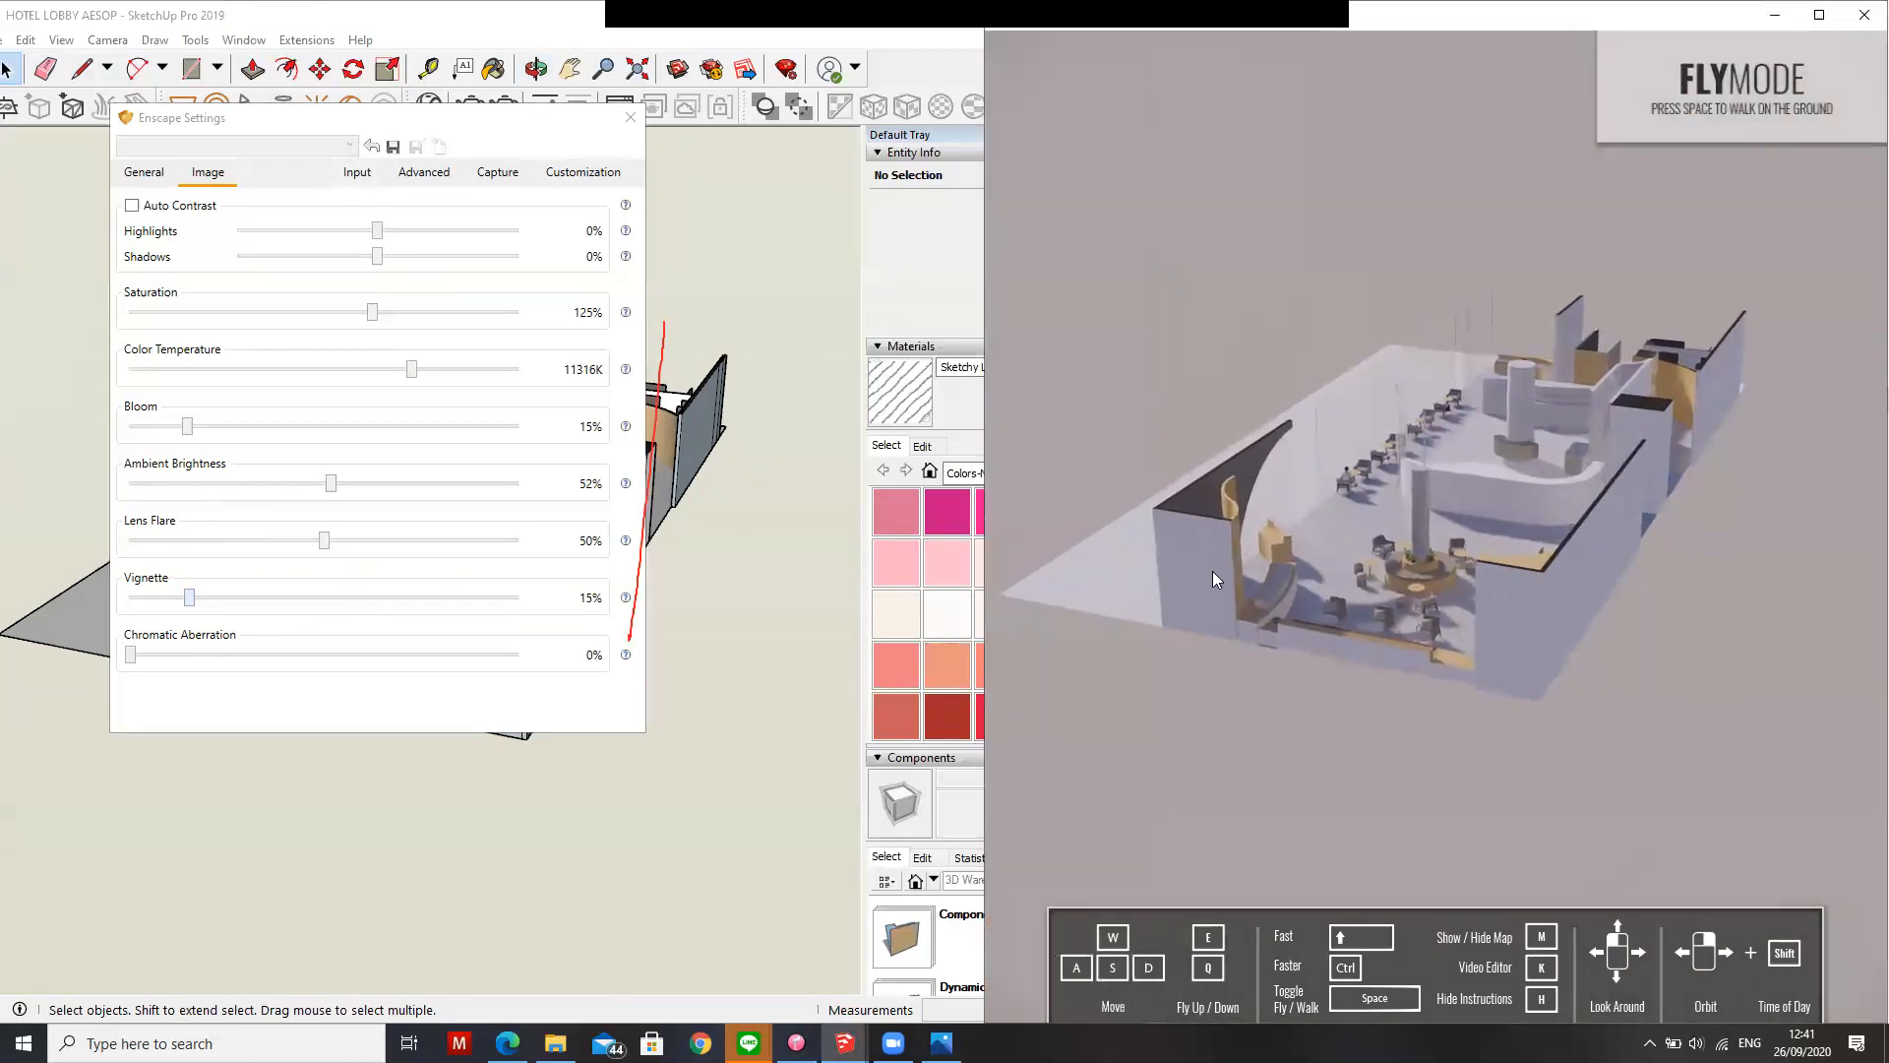
pyautogui.moveTo(657, 598); pyautogui.dragTo(619, 513, button='middle')
pyautogui.moveTo(687, 629)
pyautogui.mouseDown(button='middle')
pyautogui.moveTo(775, 571)
pyautogui.moveTo(784, 595)
pyautogui.mouseUp(button='middle')
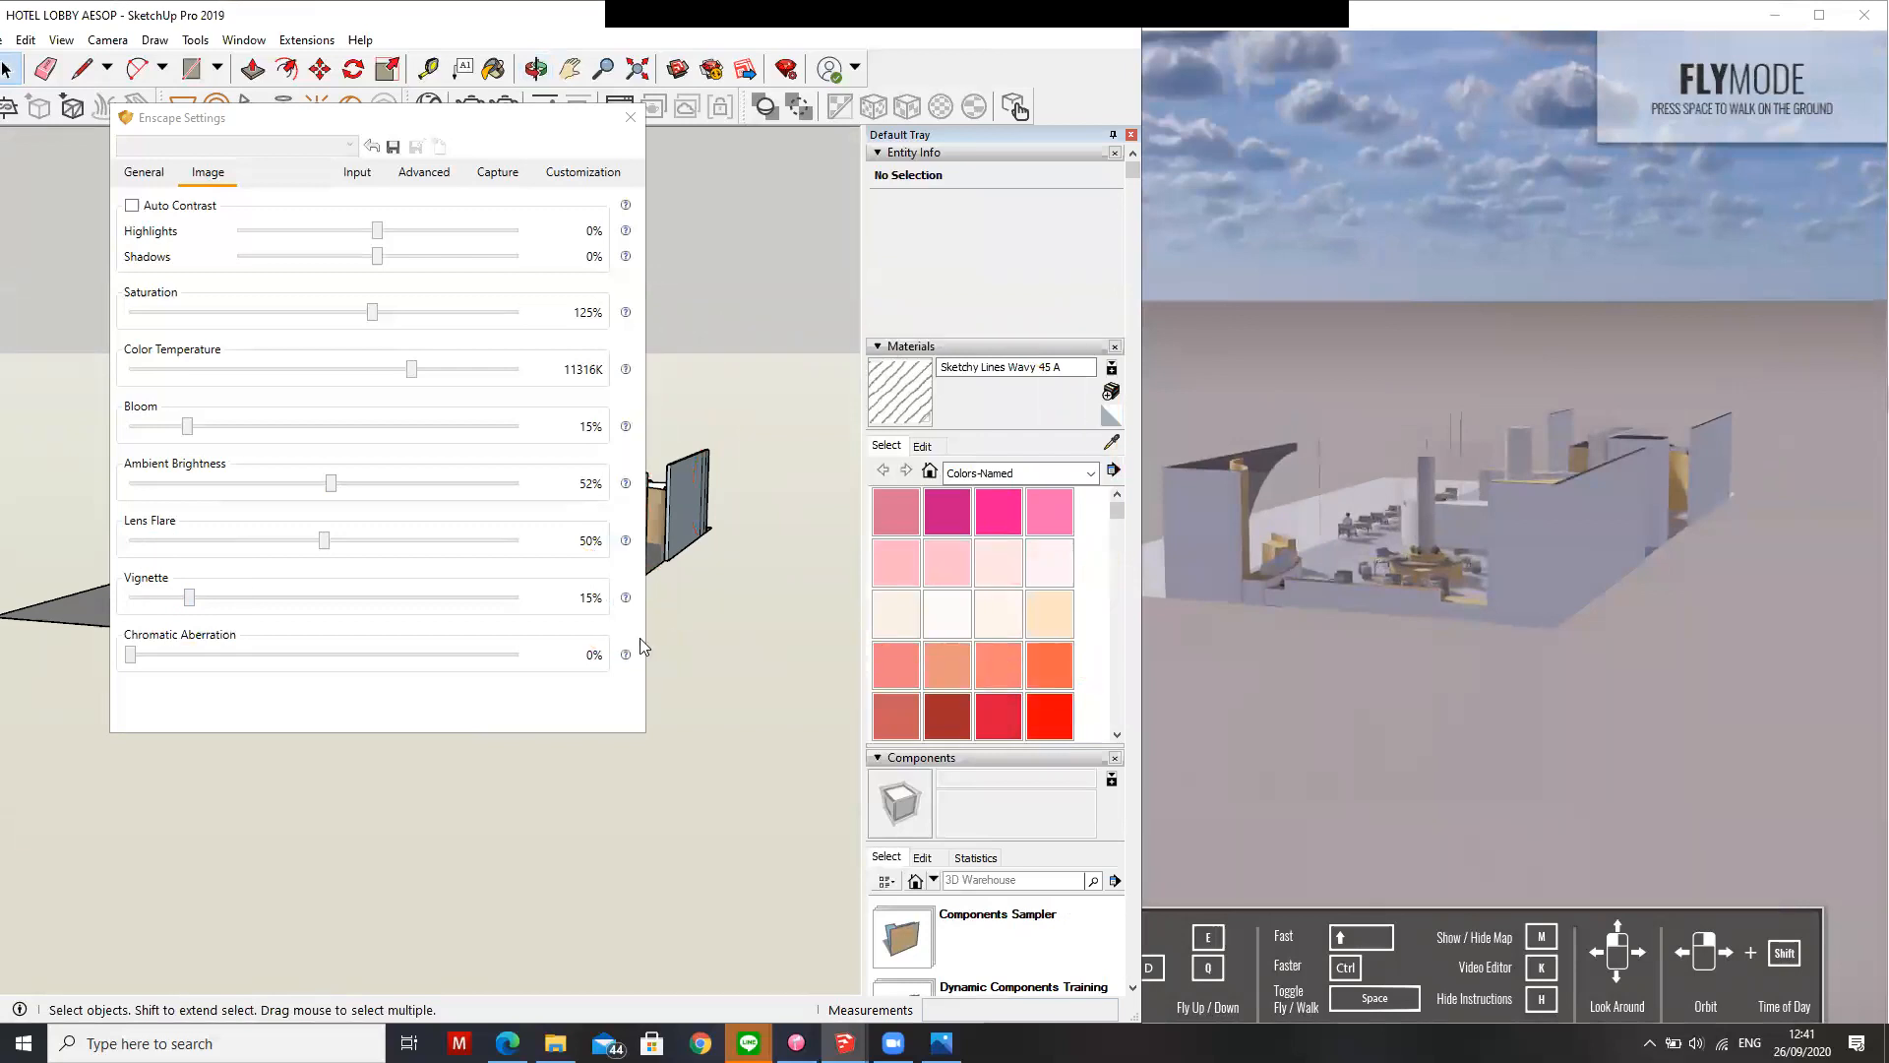
pyautogui.moveTo(412, 603); pyautogui.dragTo(396, 631)
pyautogui.moveTo(800, 418); pyautogui.dragTo(787, 427)
pyautogui.moveTo(568, 352); pyautogui.dragTo(570, 681)
pyautogui.moveTo(548, 347); pyautogui.dragTo(672, 691)
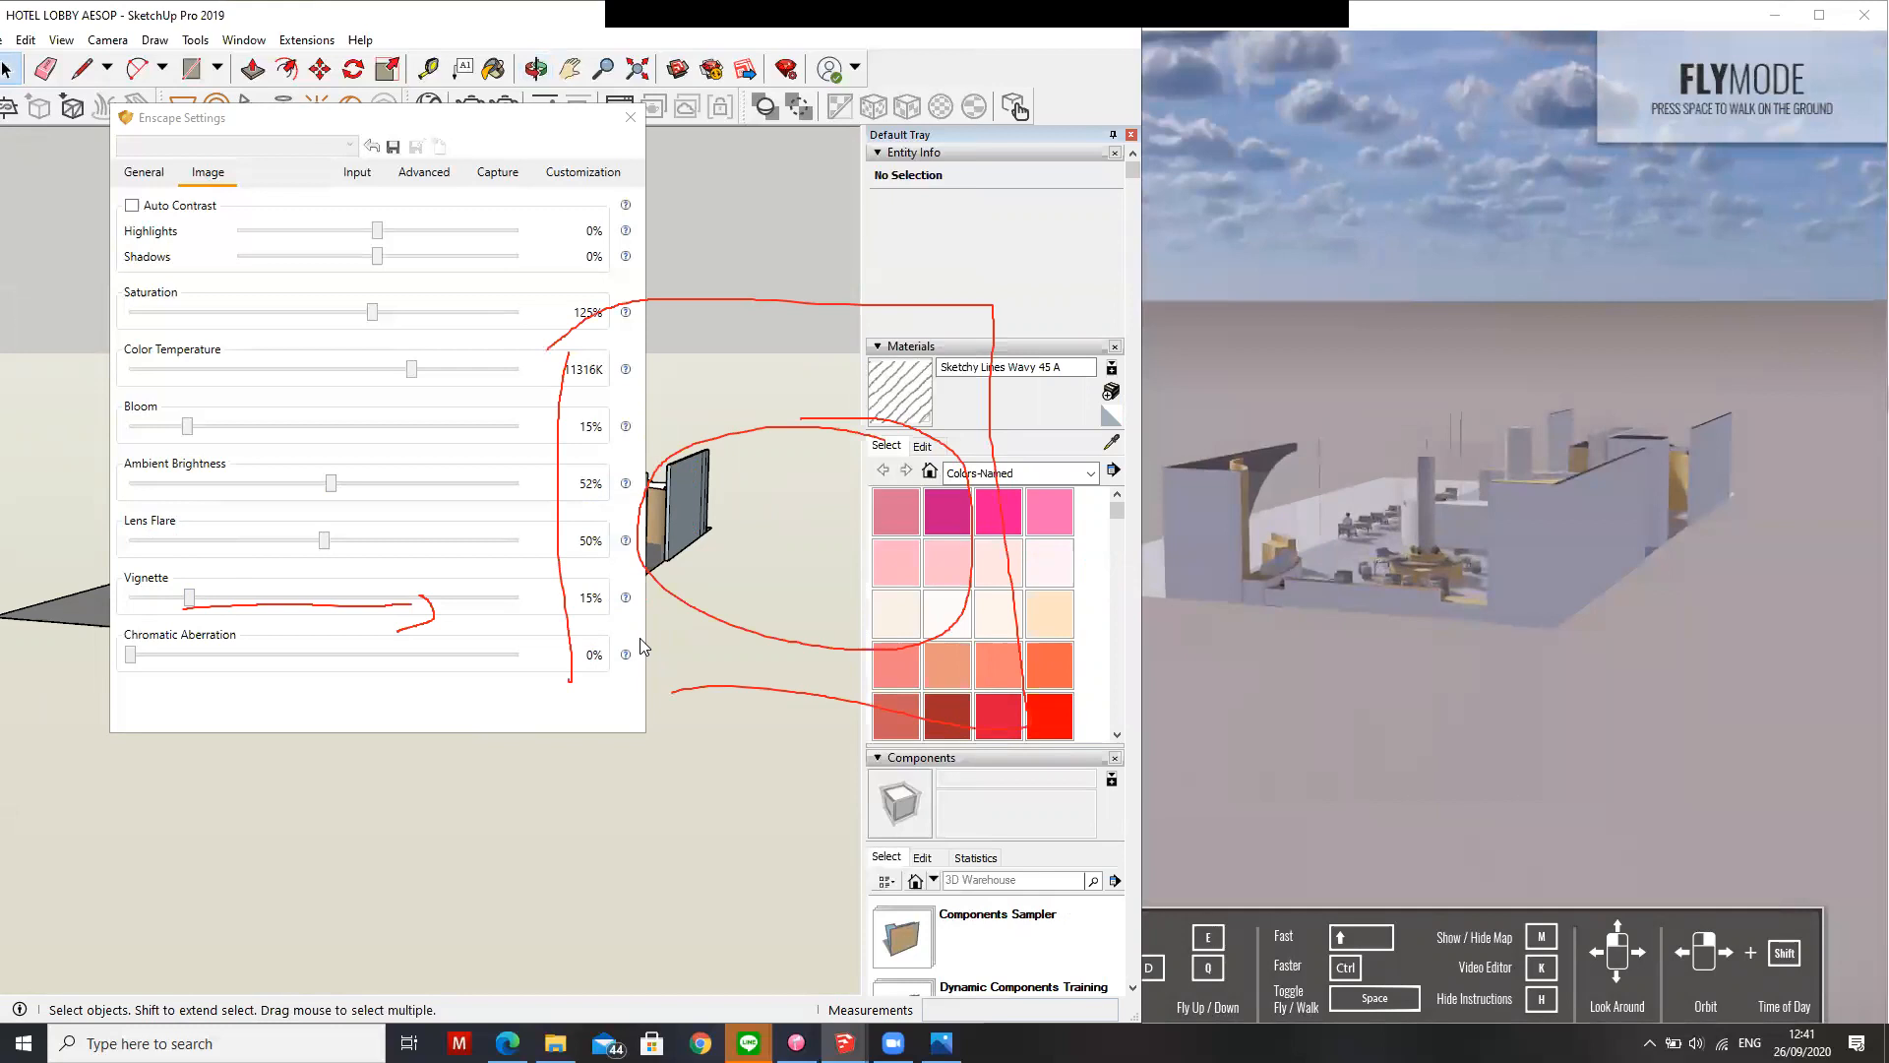
pyautogui.press('Escape')
# Try the Forest and White Cubes horizon presets in the Enscape atmosphere settings and restore the White Ground preset
pyautogui.click(276, 173)
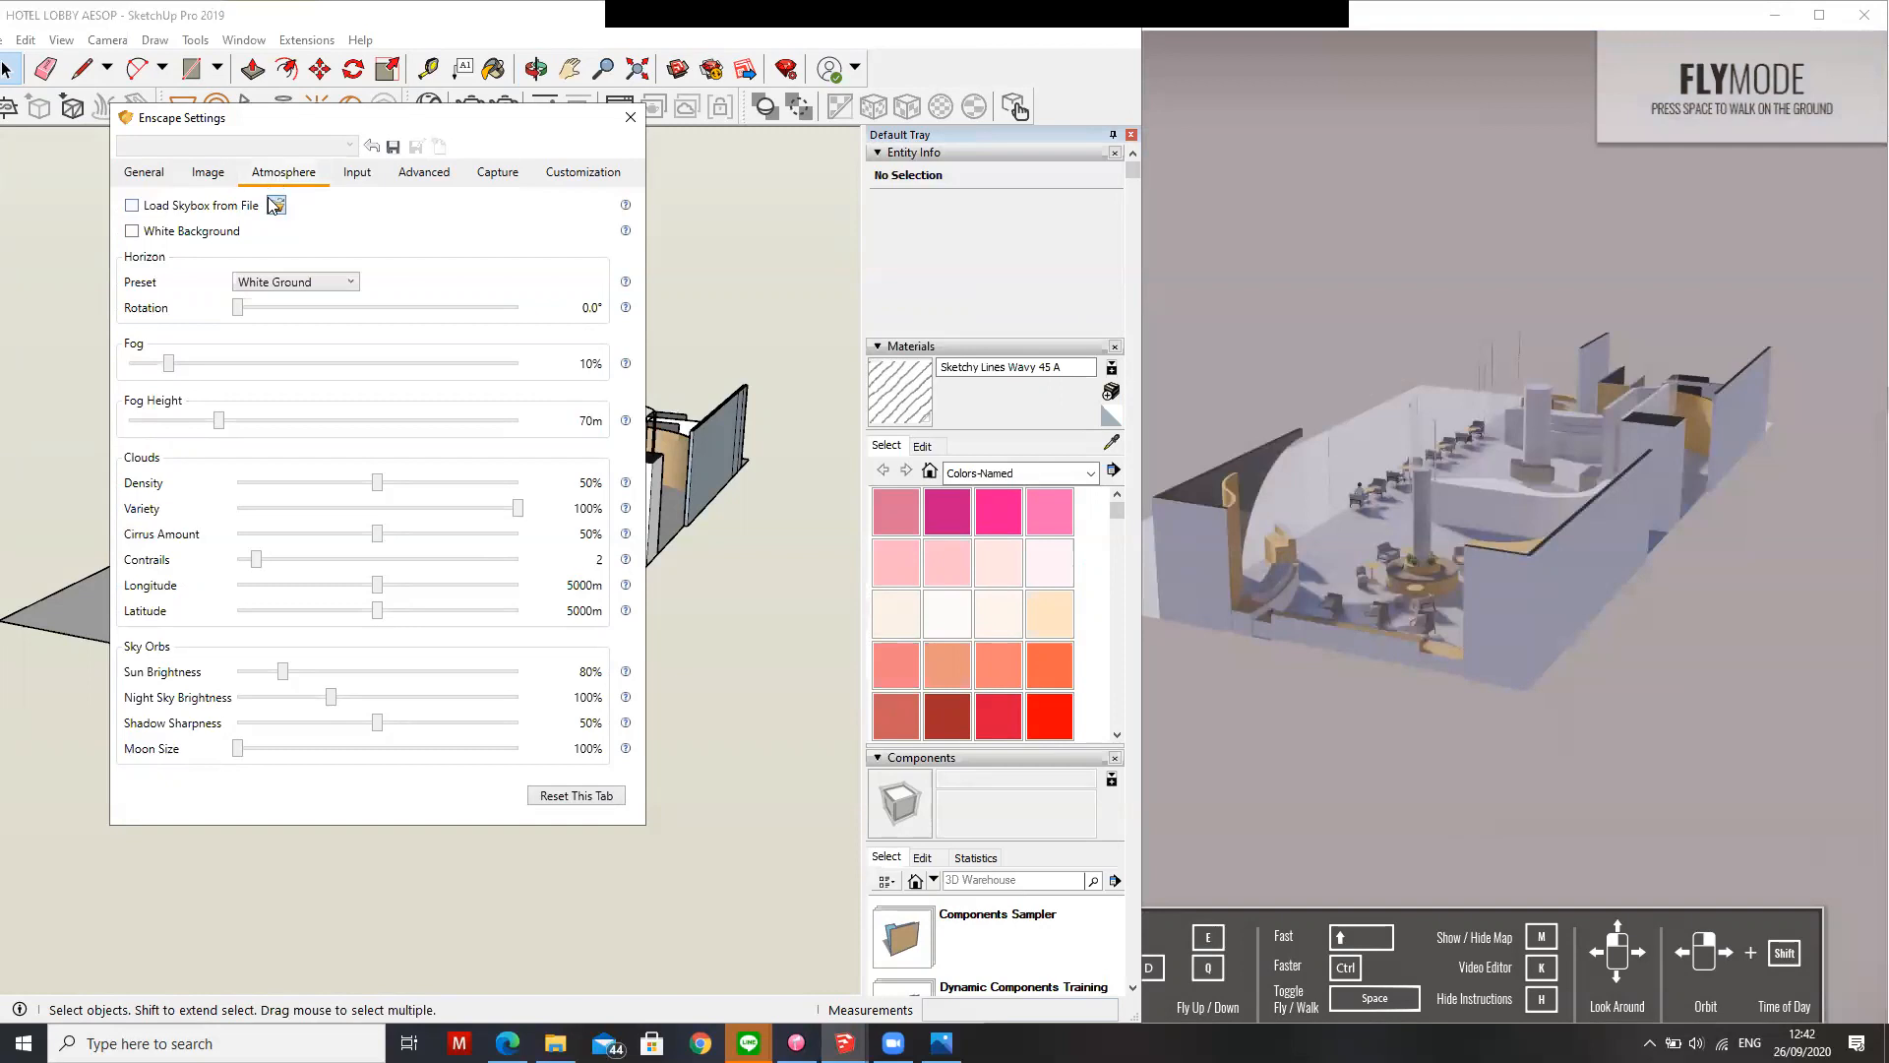
pyautogui.click(295, 236)
pyautogui.click(297, 282)
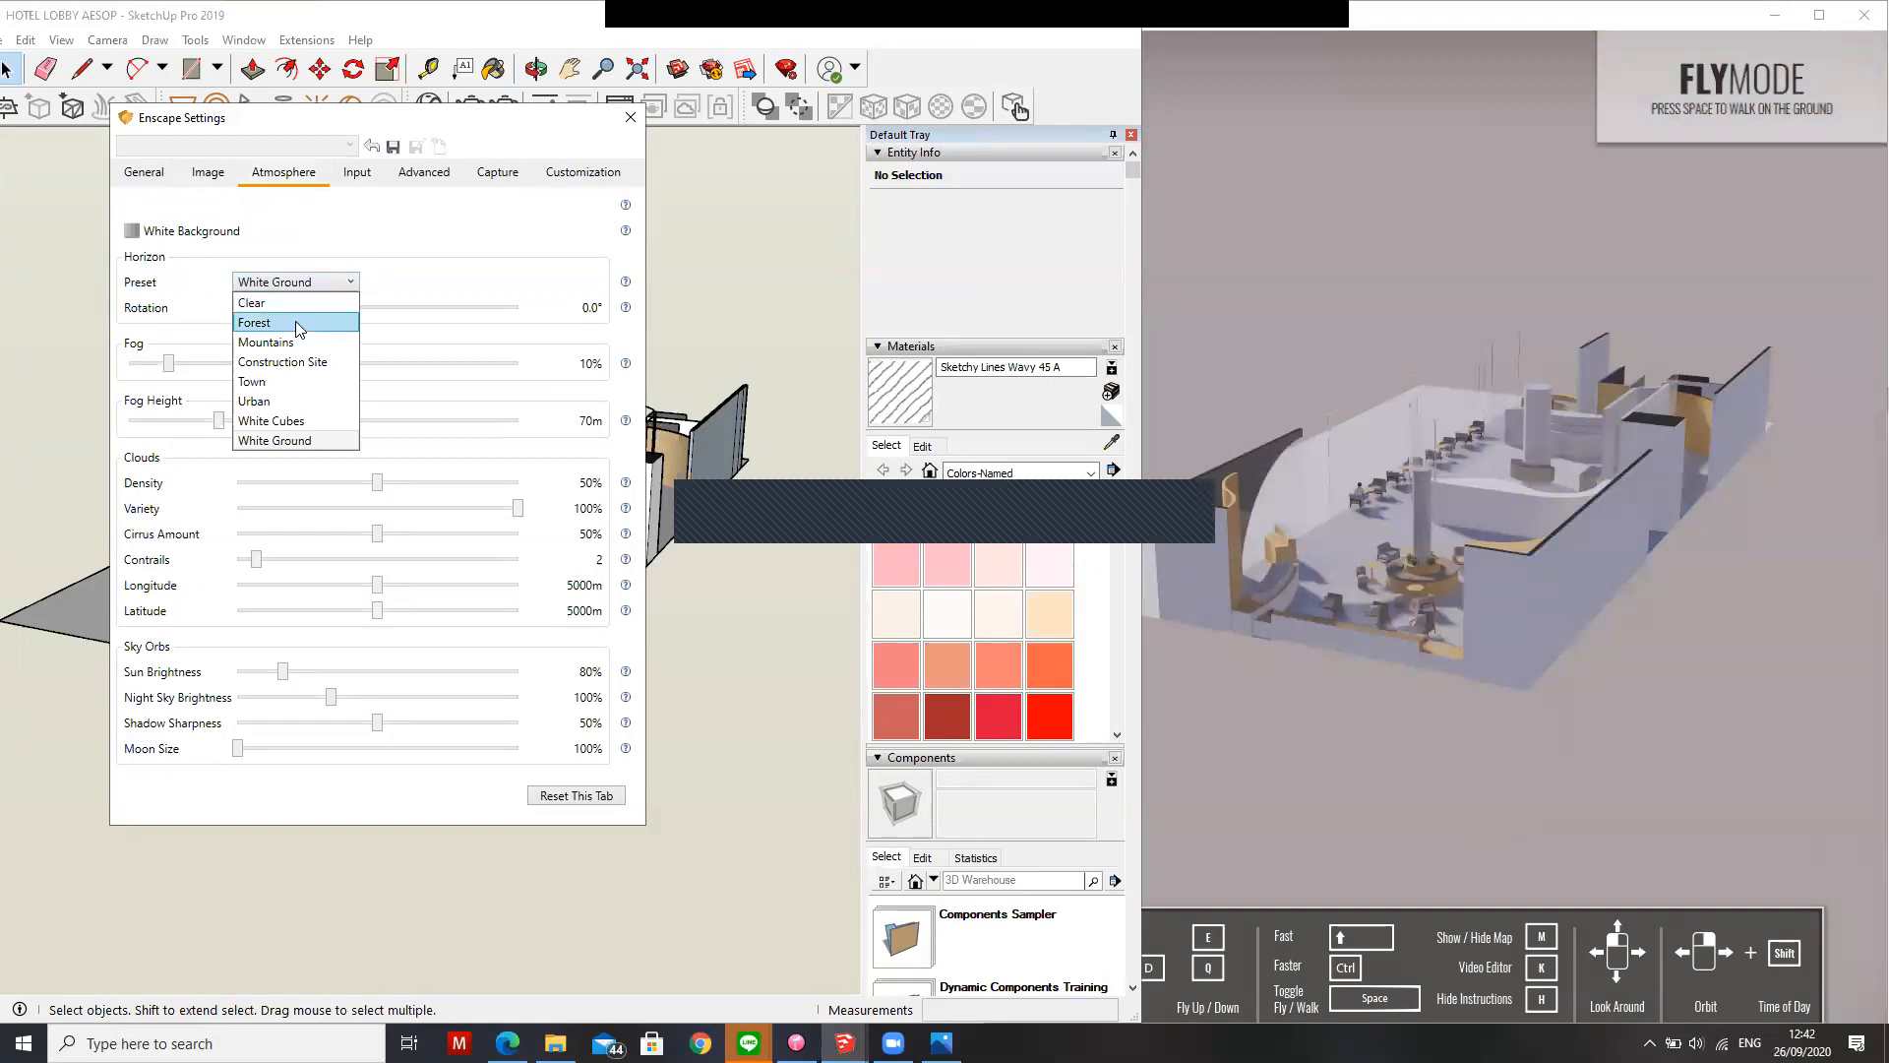
pyautogui.click(304, 324)
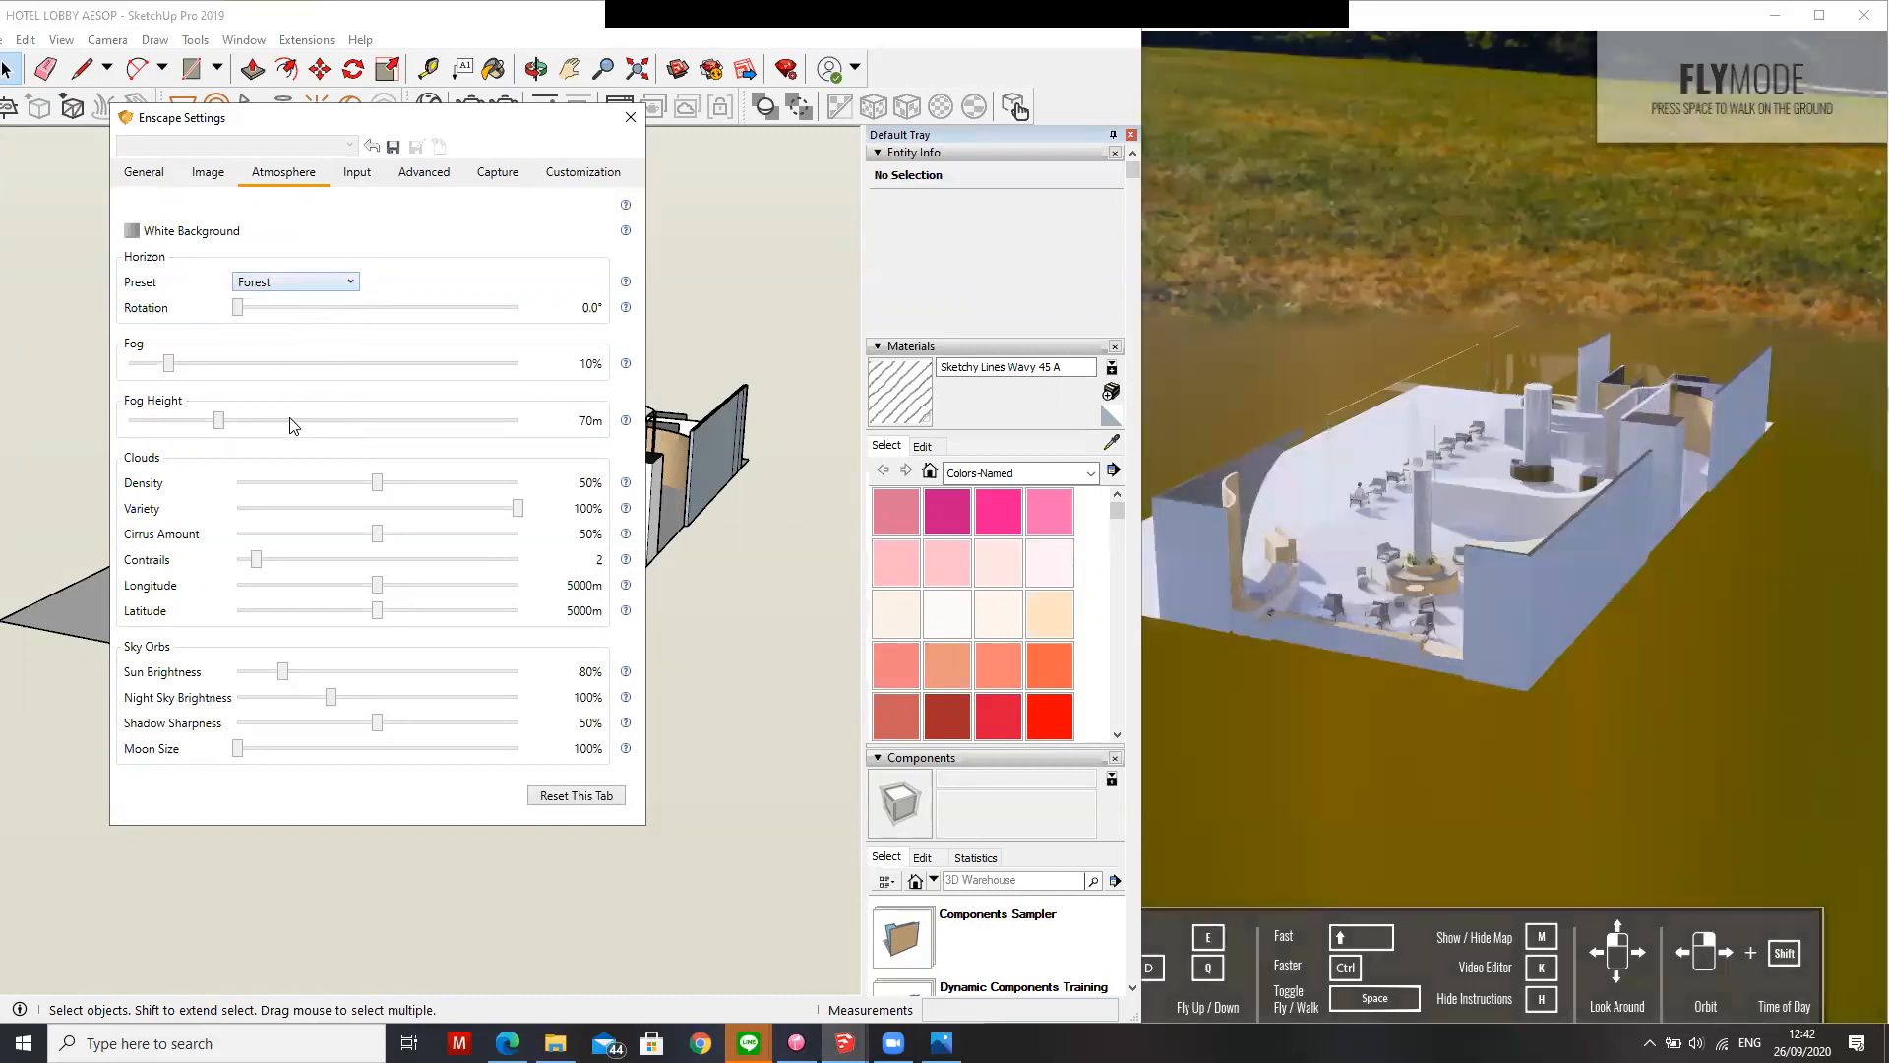
pyautogui.click(295, 283)
pyautogui.click(295, 418)
pyautogui.click(295, 283)
pyautogui.click(295, 443)
# Orbit the model to a low side view of the lobby and set Enscape's horizon preset to Urban
pyautogui.moveTo(689, 317); pyautogui.dragTo(717, 261, button='middle')
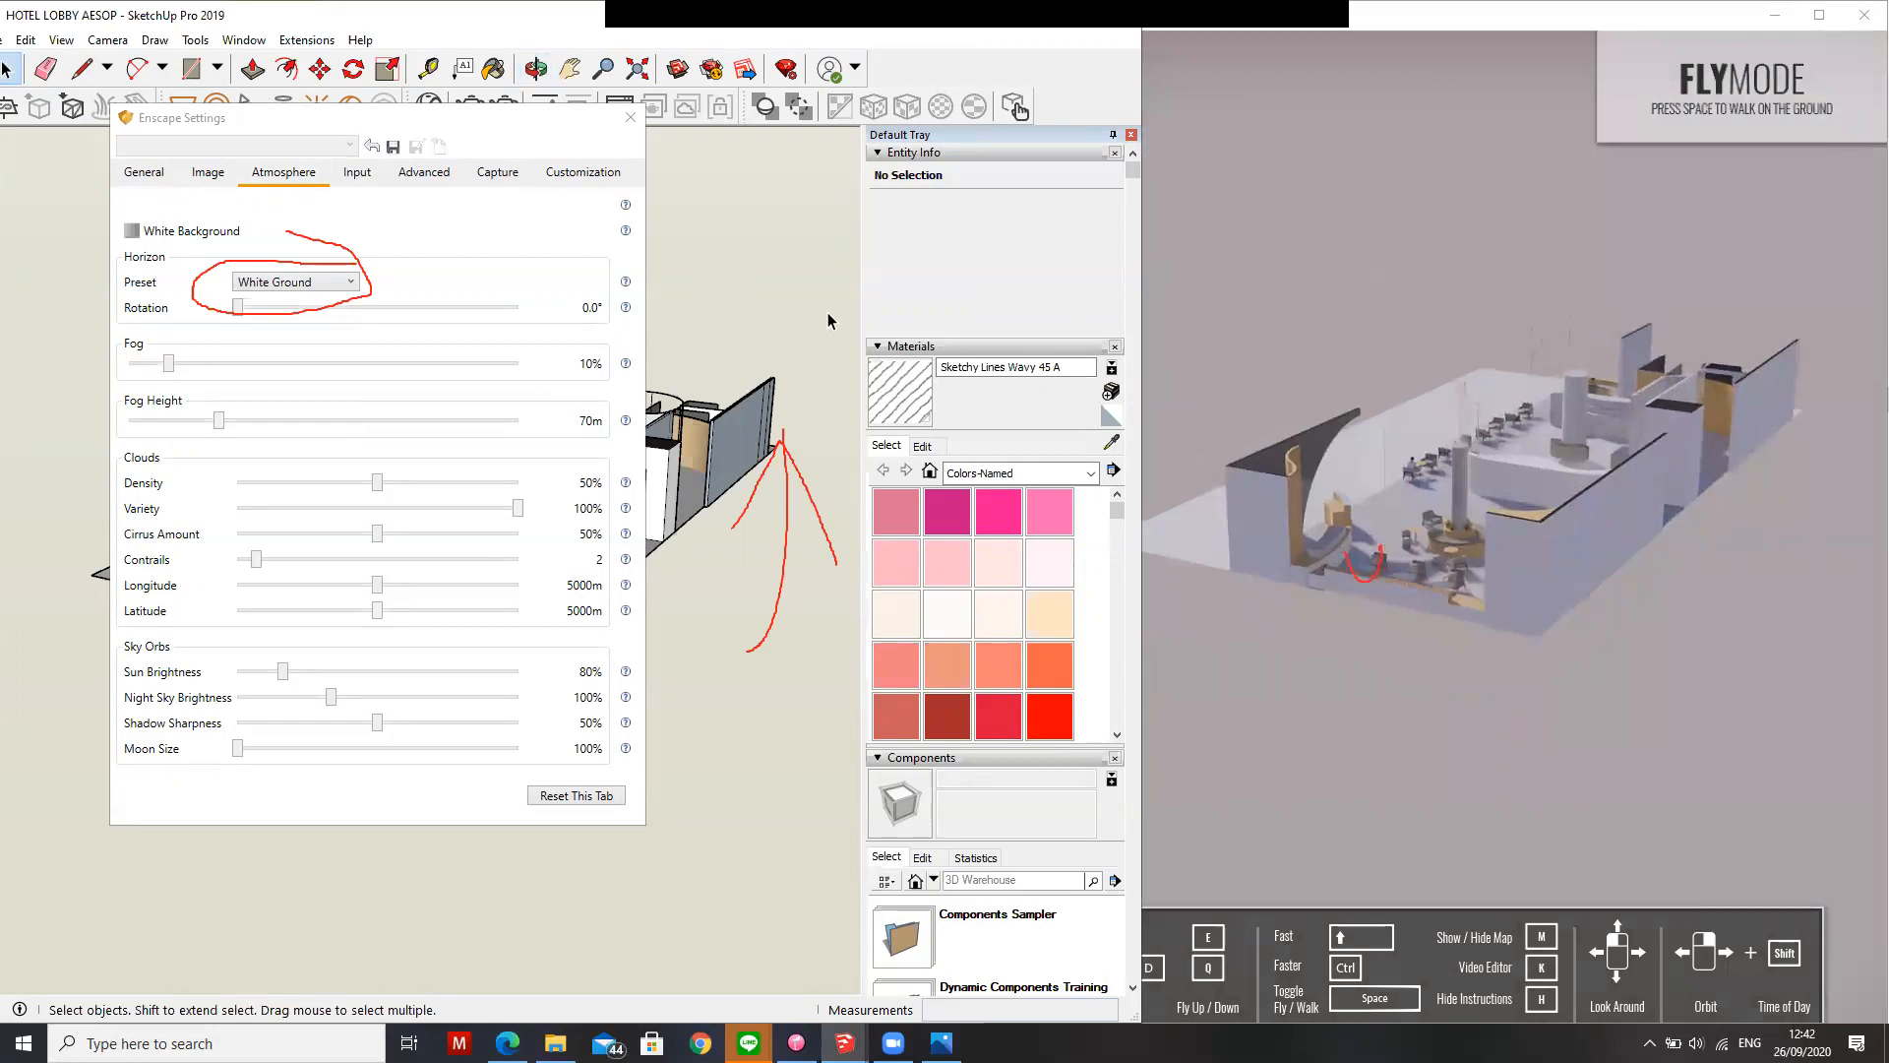
pyautogui.moveTo(630, 547)
pyautogui.mouseDown(button='middle')
pyautogui.moveTo(1122, 519)
pyautogui.moveTo(753, 529)
pyautogui.moveTo(871, 529)
pyautogui.mouseUp(button='middle')
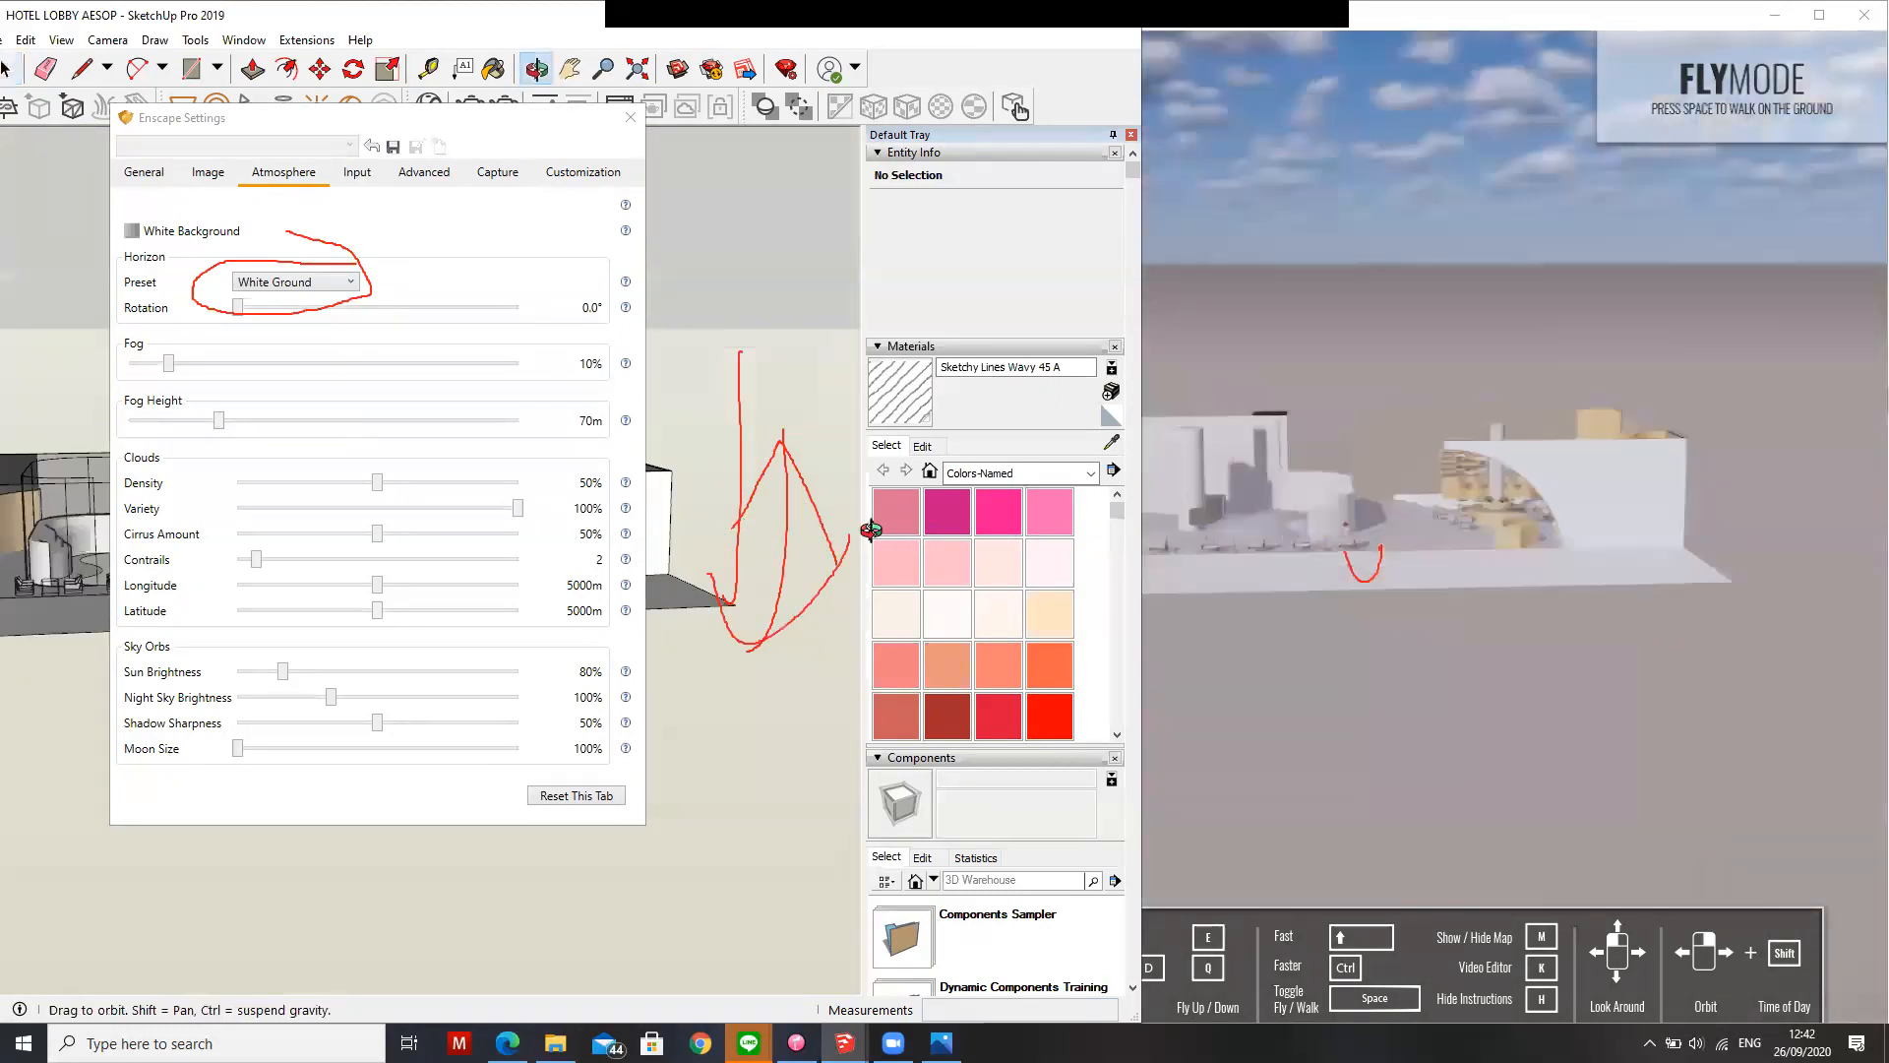
pyautogui.moveTo(1116, 538); pyautogui.dragTo(705, 493, button='middle')
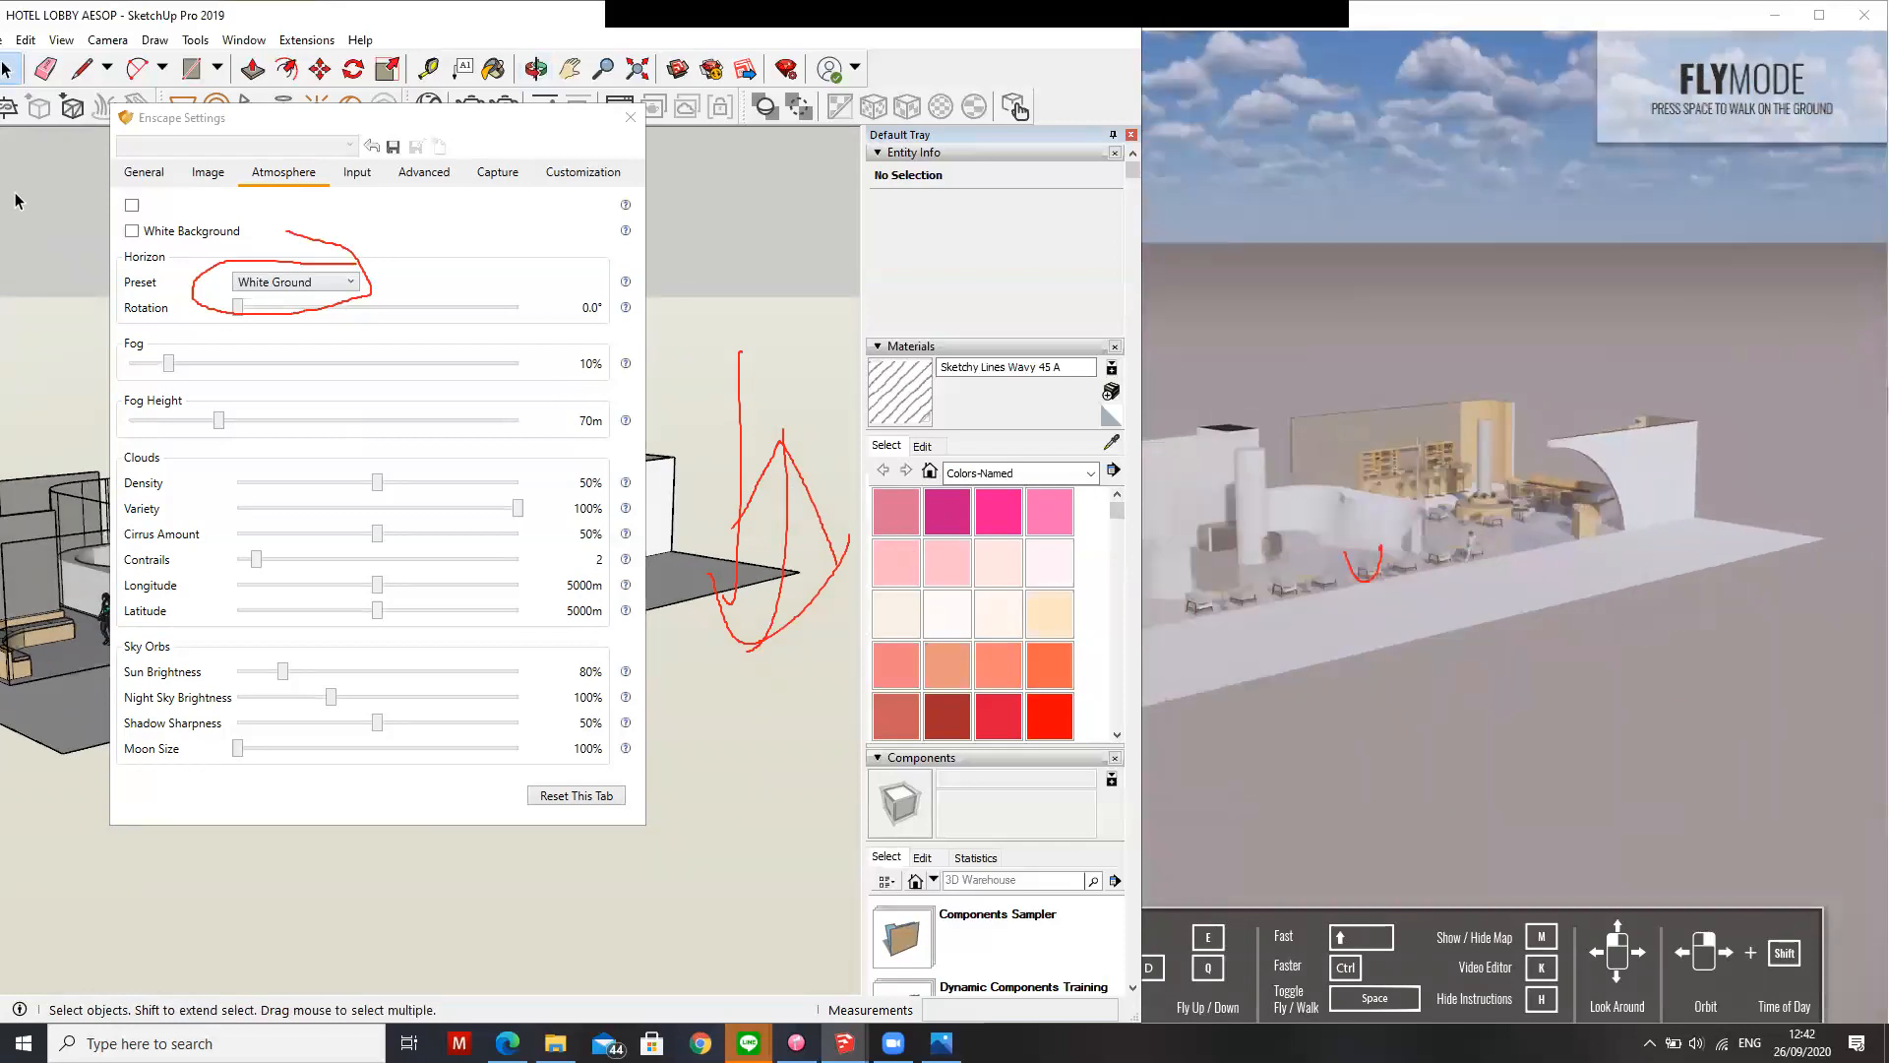
pyautogui.click(295, 282)
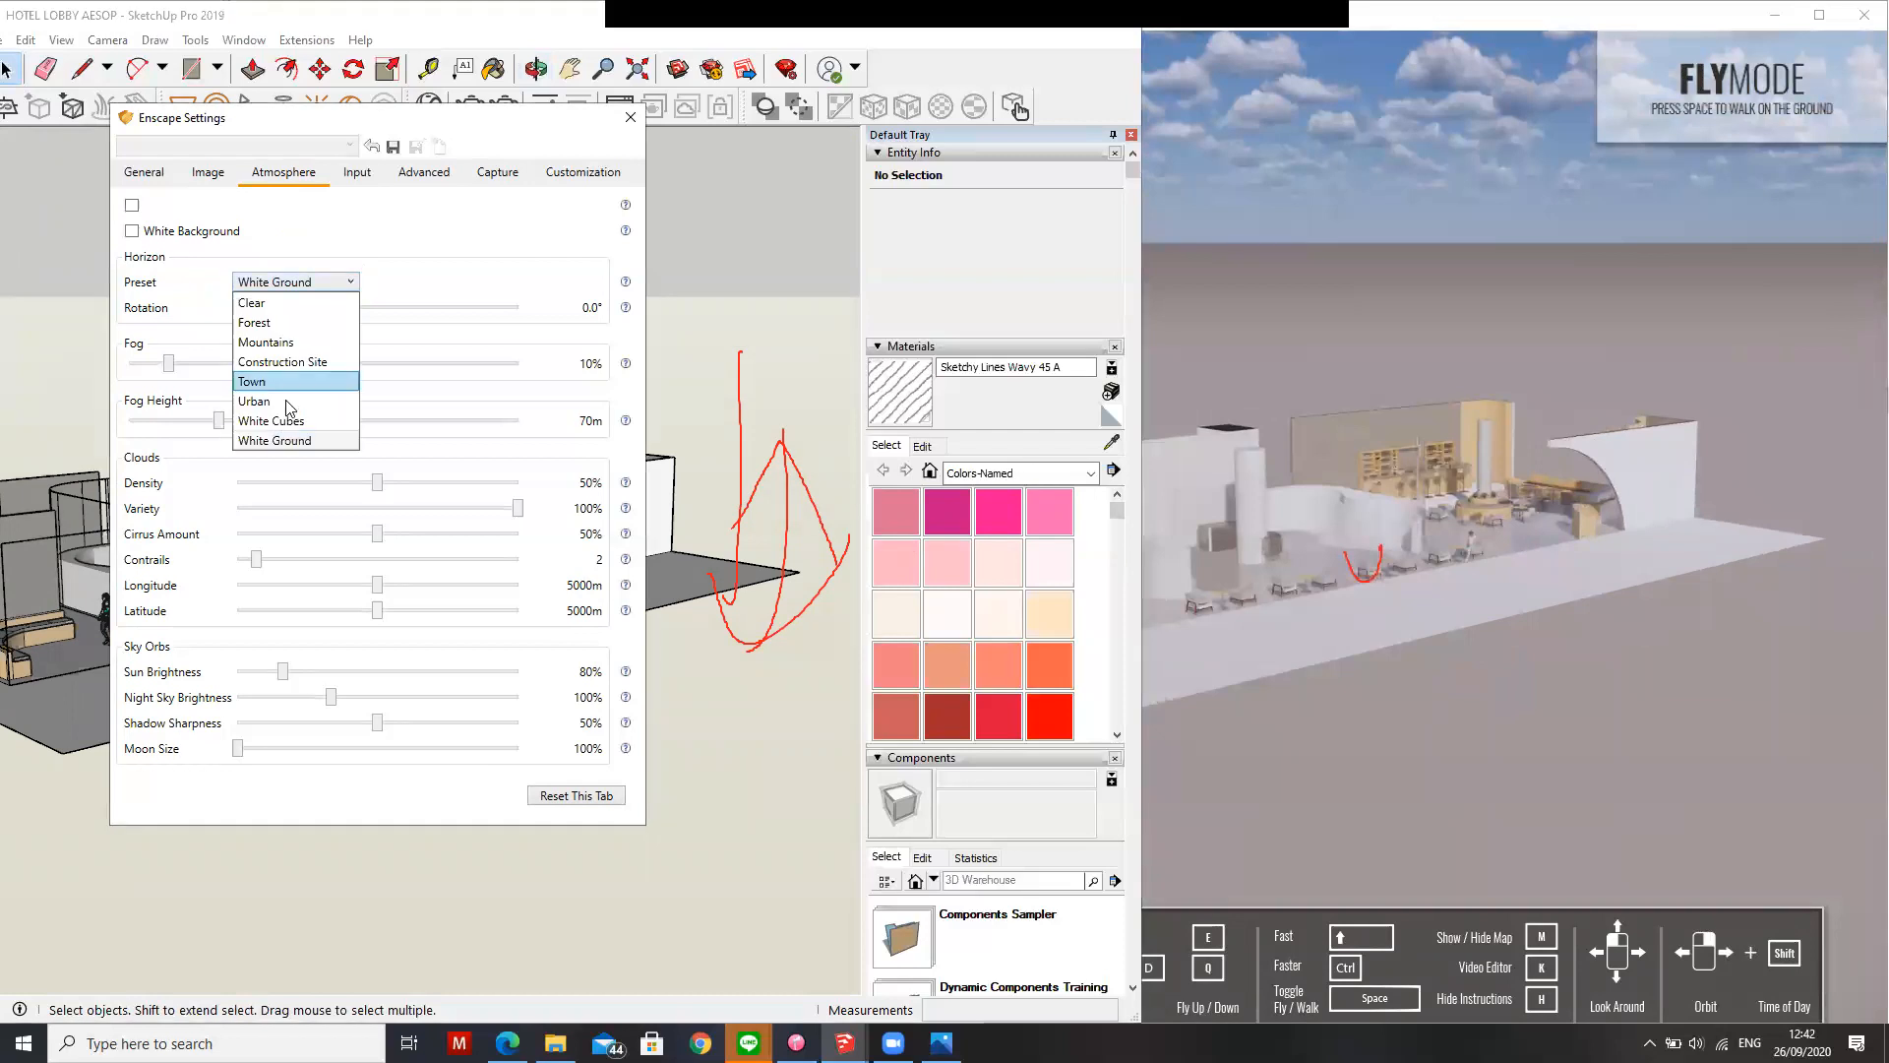
pyautogui.click(285, 399)
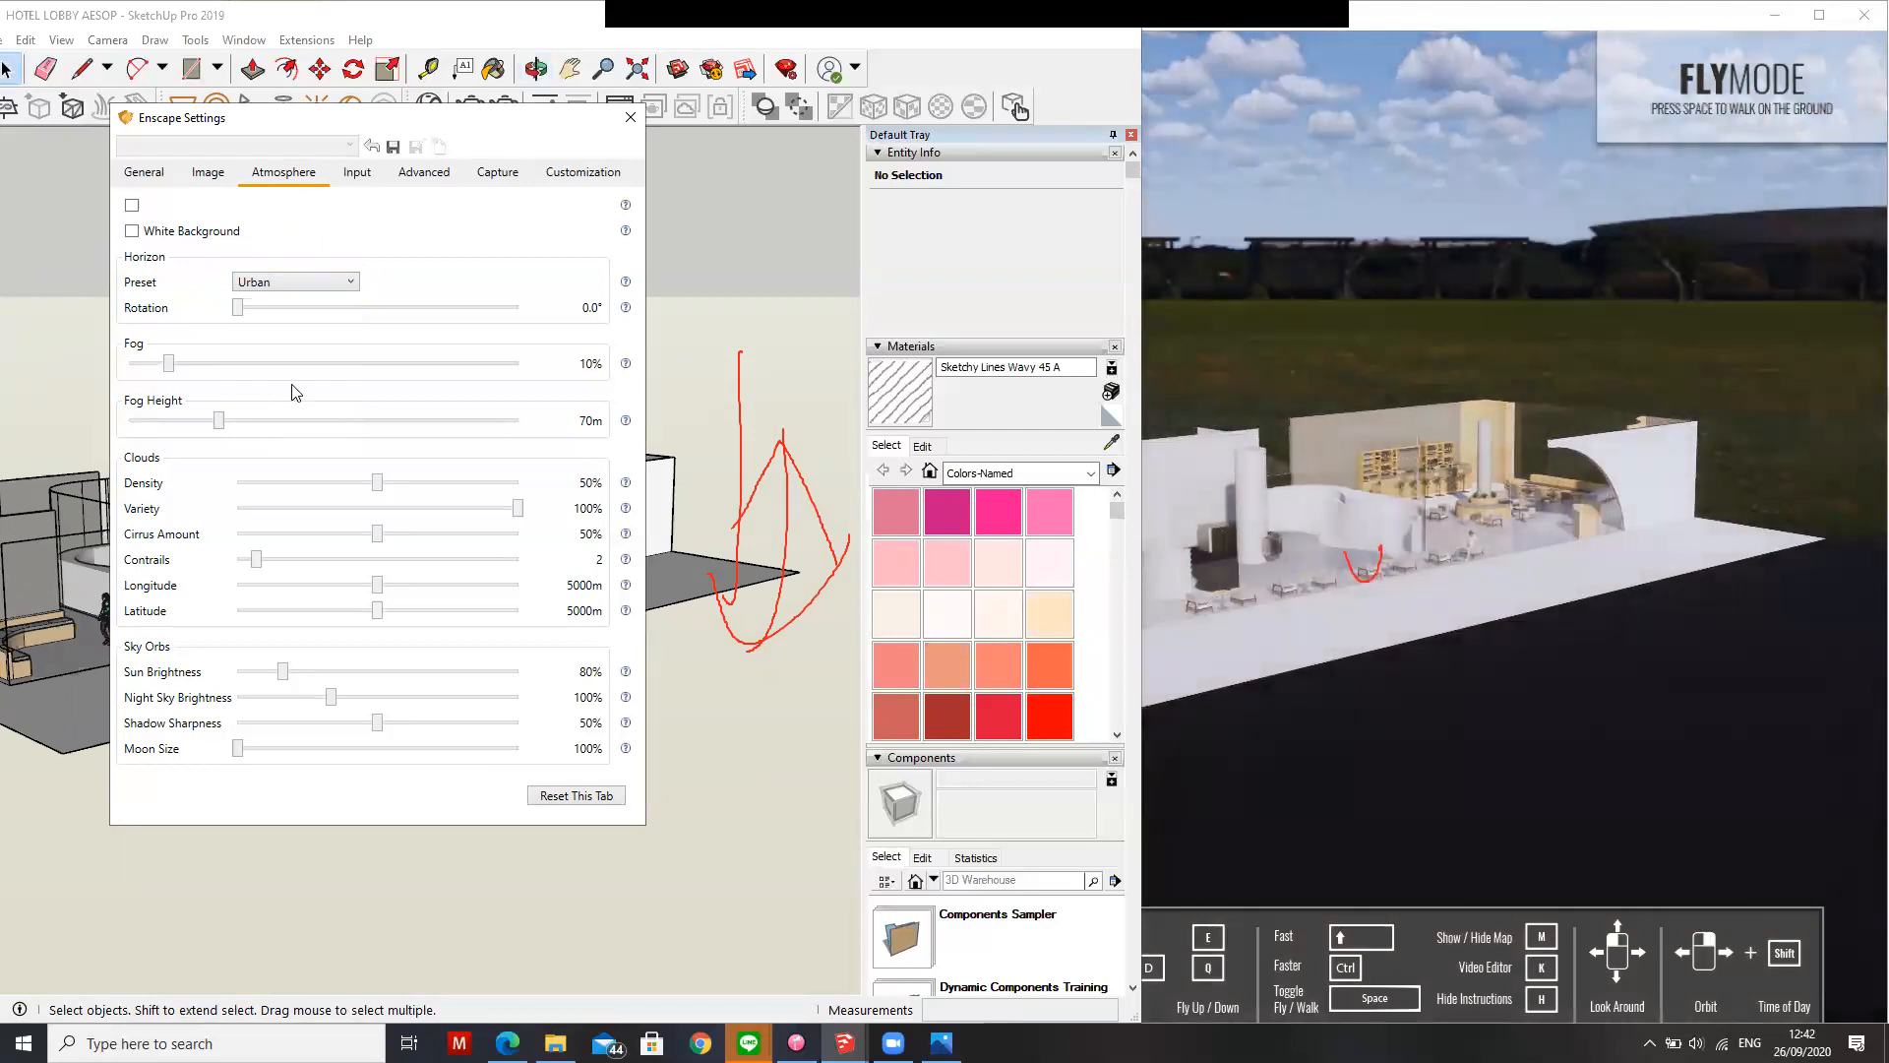
# Move closer to the lobby's bar and seating area in the render to examine it against the Urban horizon
pyautogui.click(1502, 517)
pyautogui.scroll(6, 1507, 518)
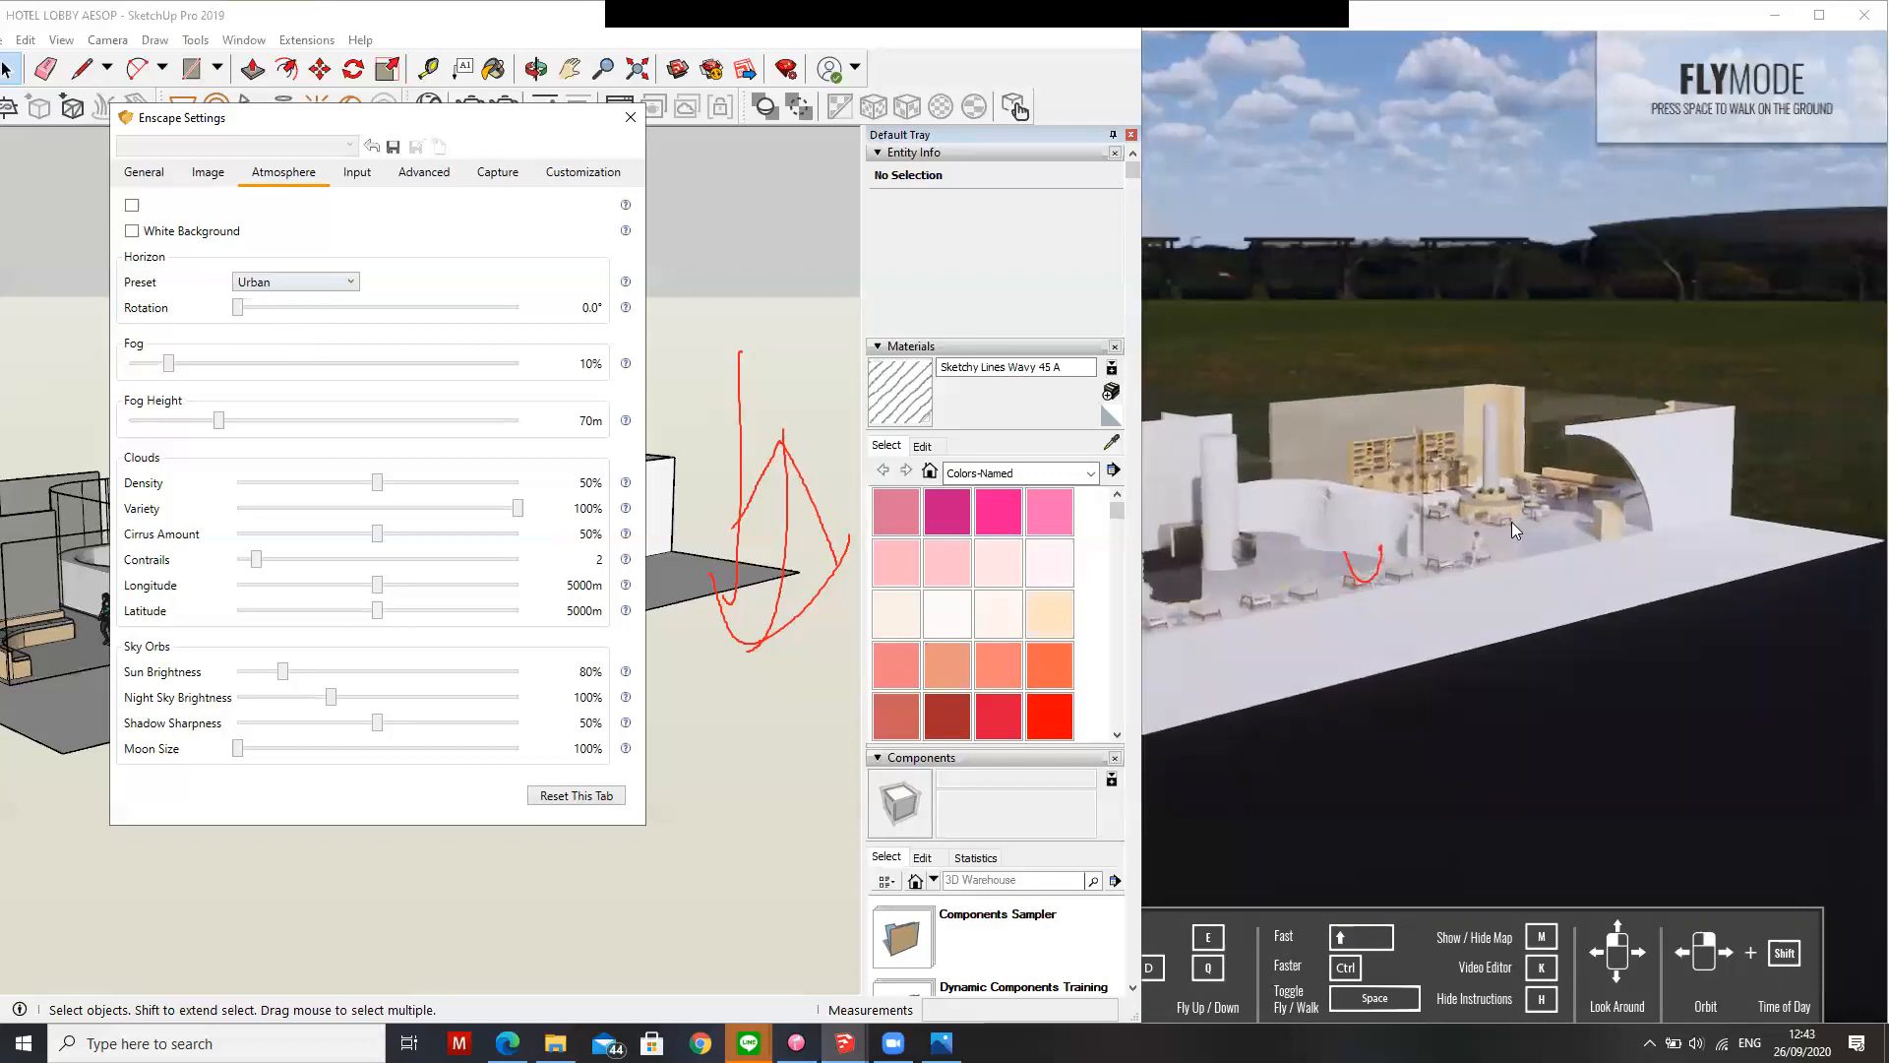
pyautogui.scroll(3, 1512, 522)
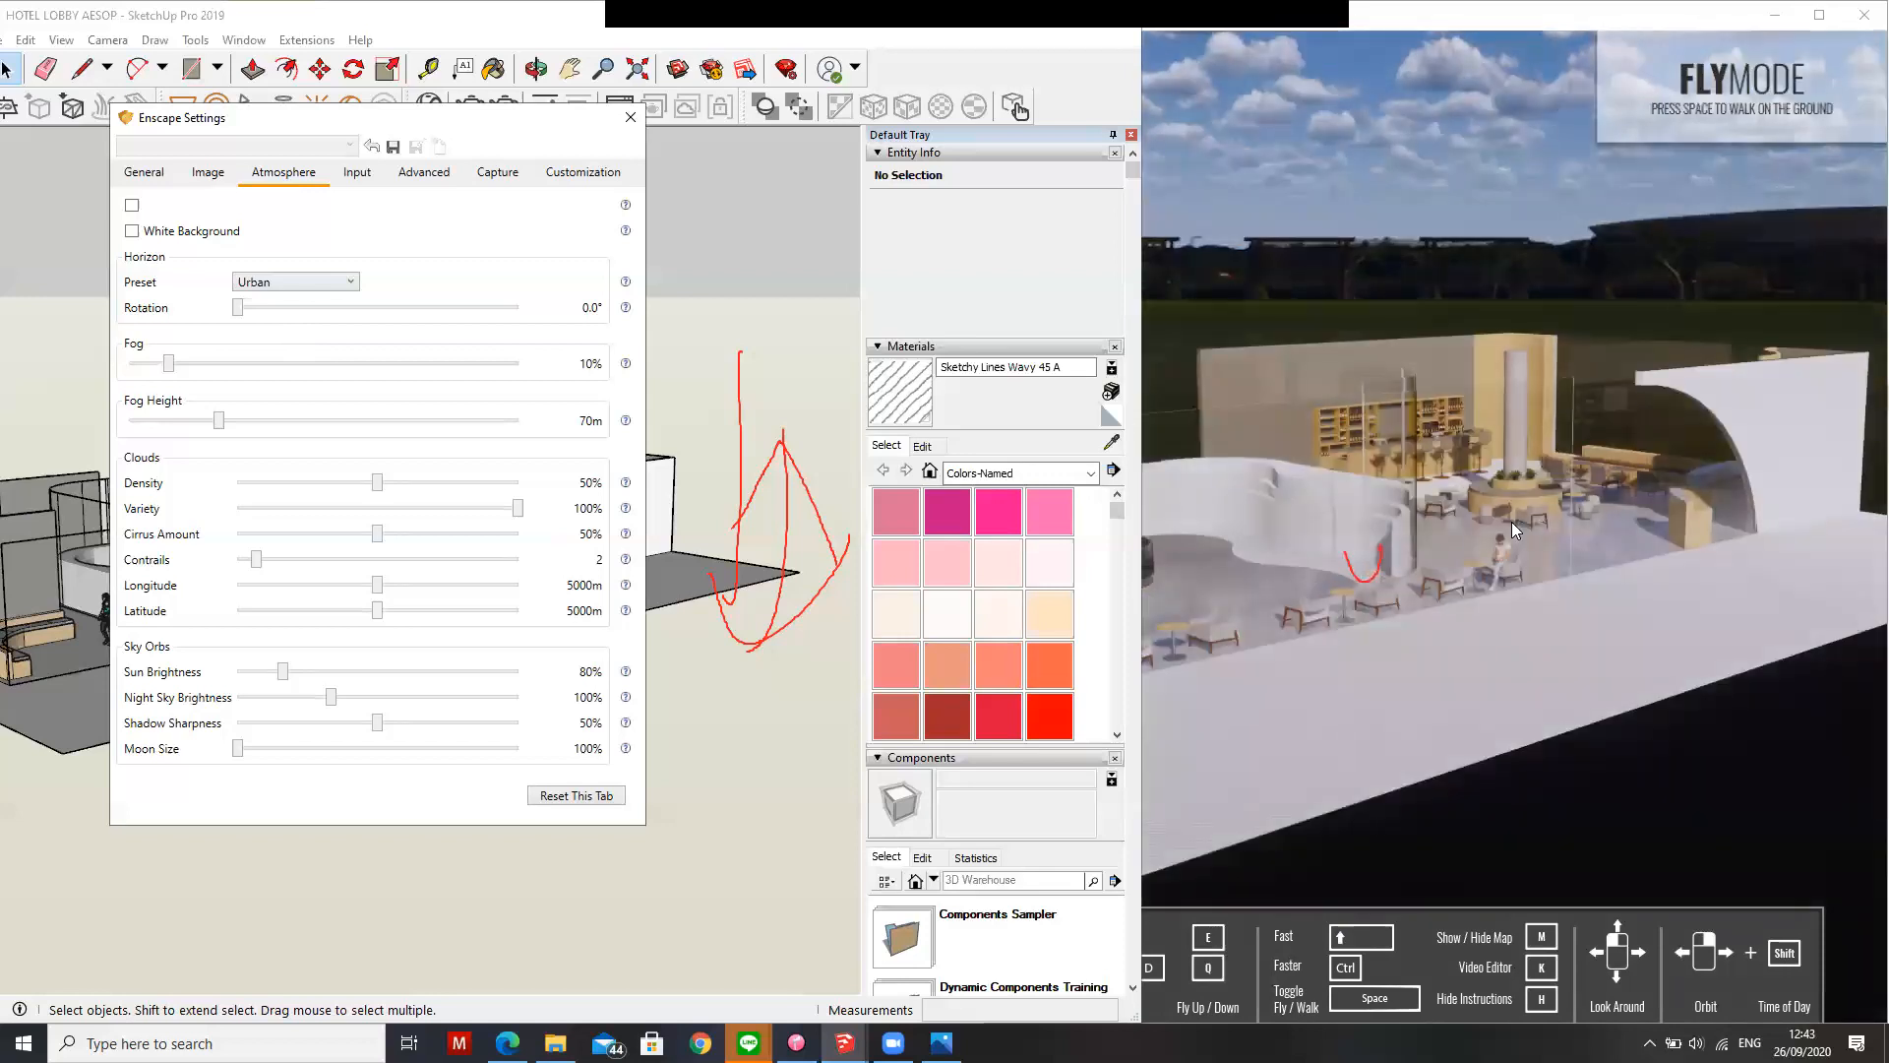
pyautogui.scroll(2, 1516, 524)
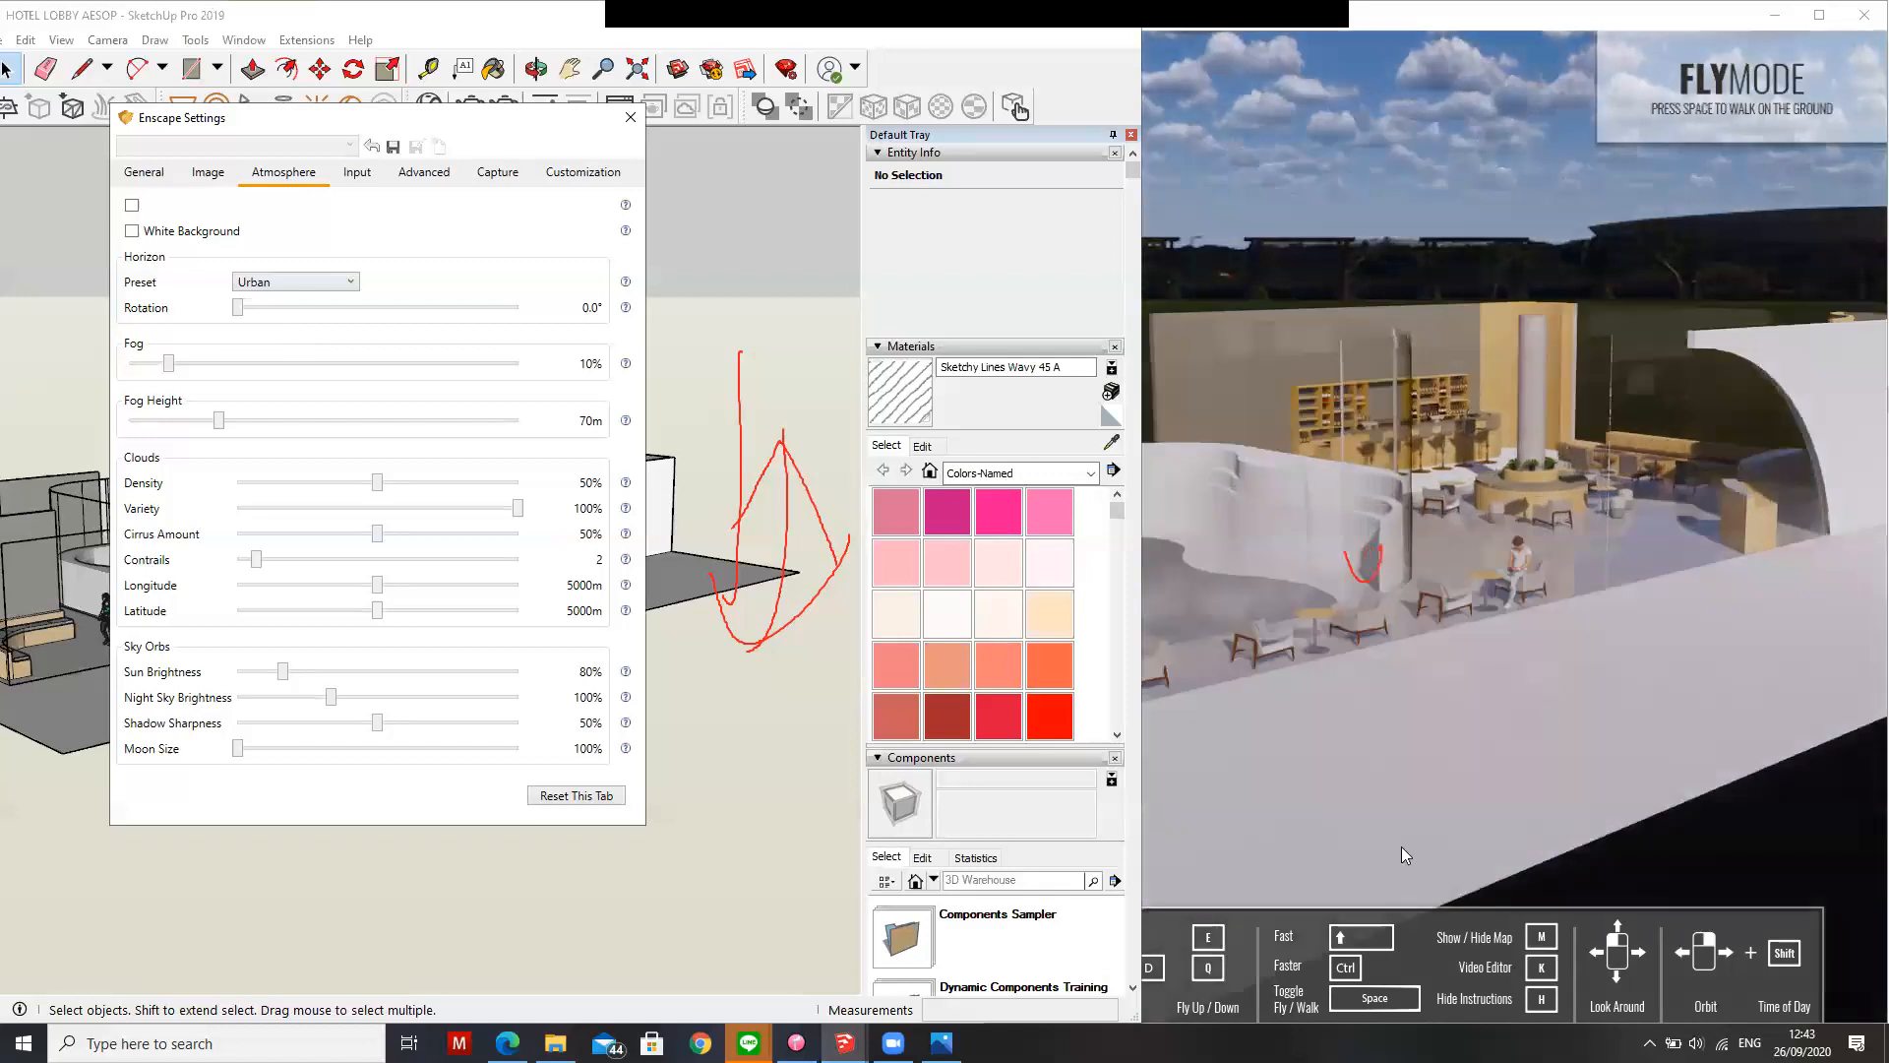
pyautogui.scroll(3, 1466, 694)
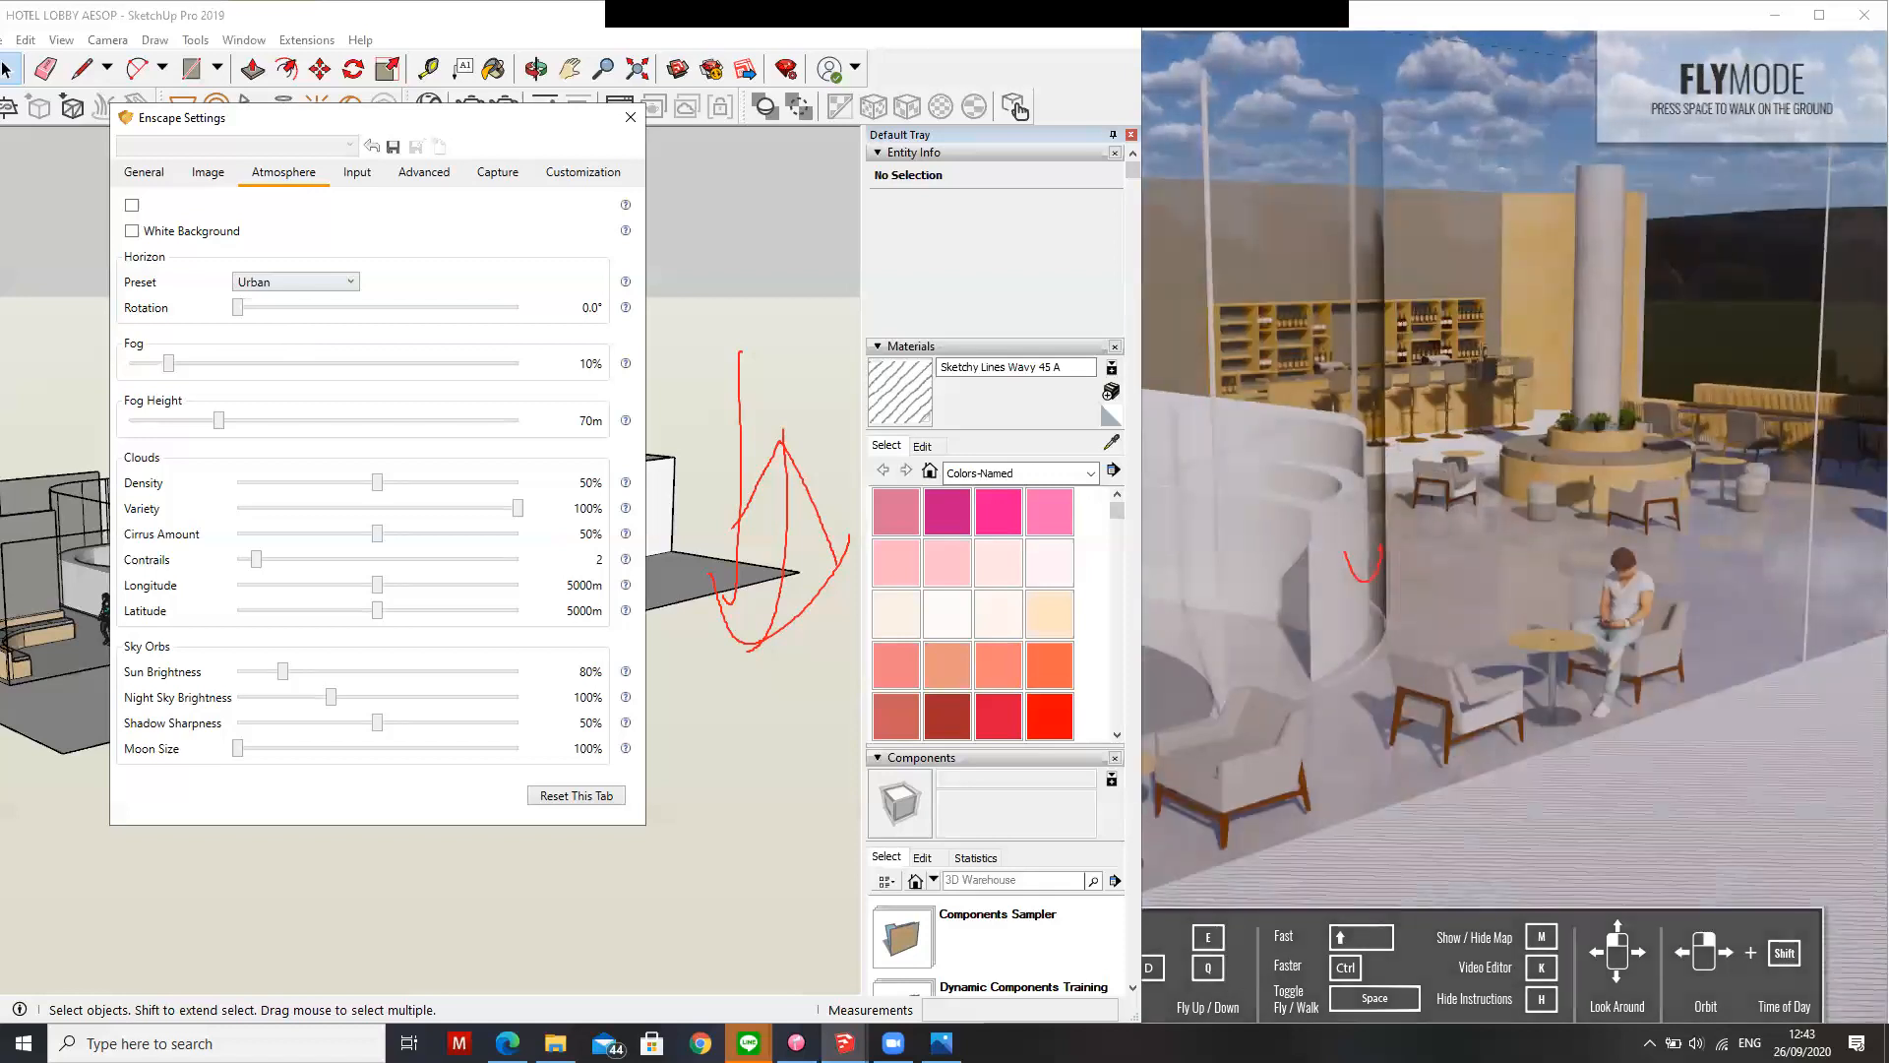
pyautogui.scroll(-1, 1457, 690)
pyautogui.moveTo(1051, 610); pyautogui.dragTo(868, 758, button='middle')
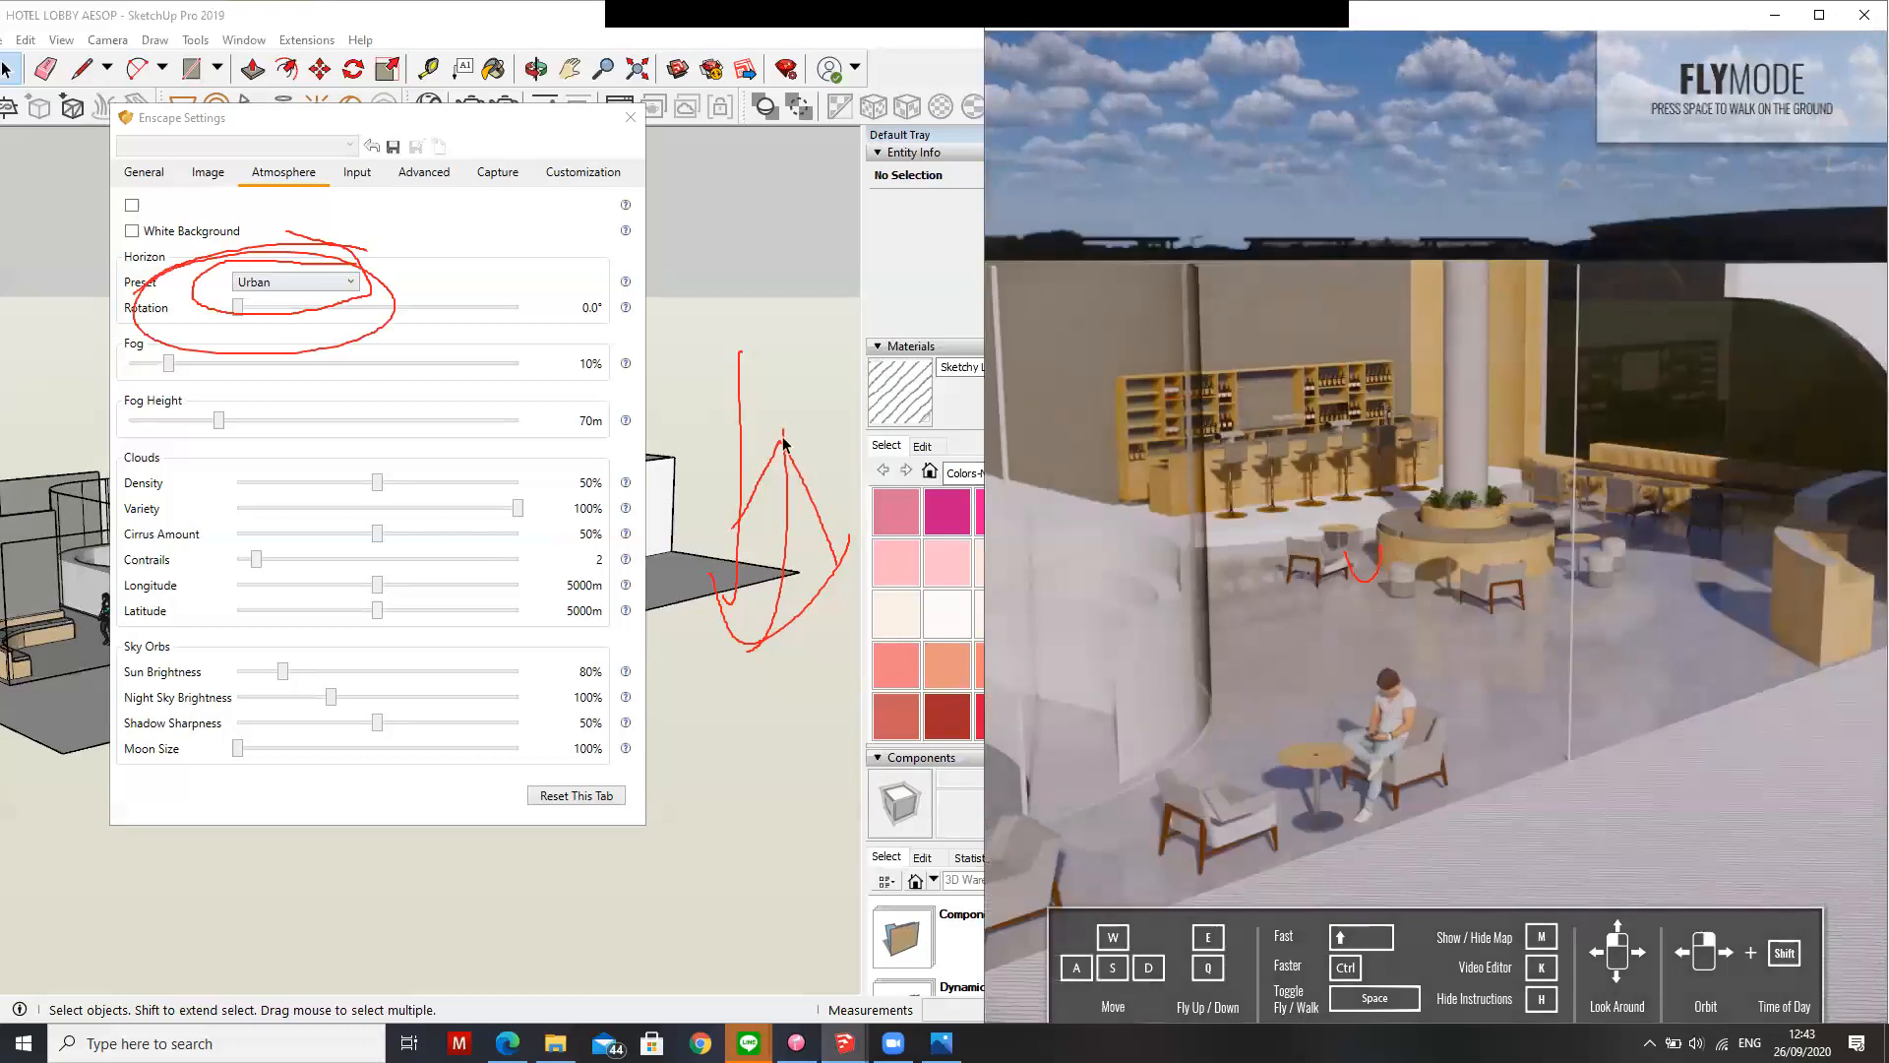
# Try the Town, Construction Site, Mountains and White Cubes horizon presets and restore the Urban preset
pyautogui.click(349, 282)
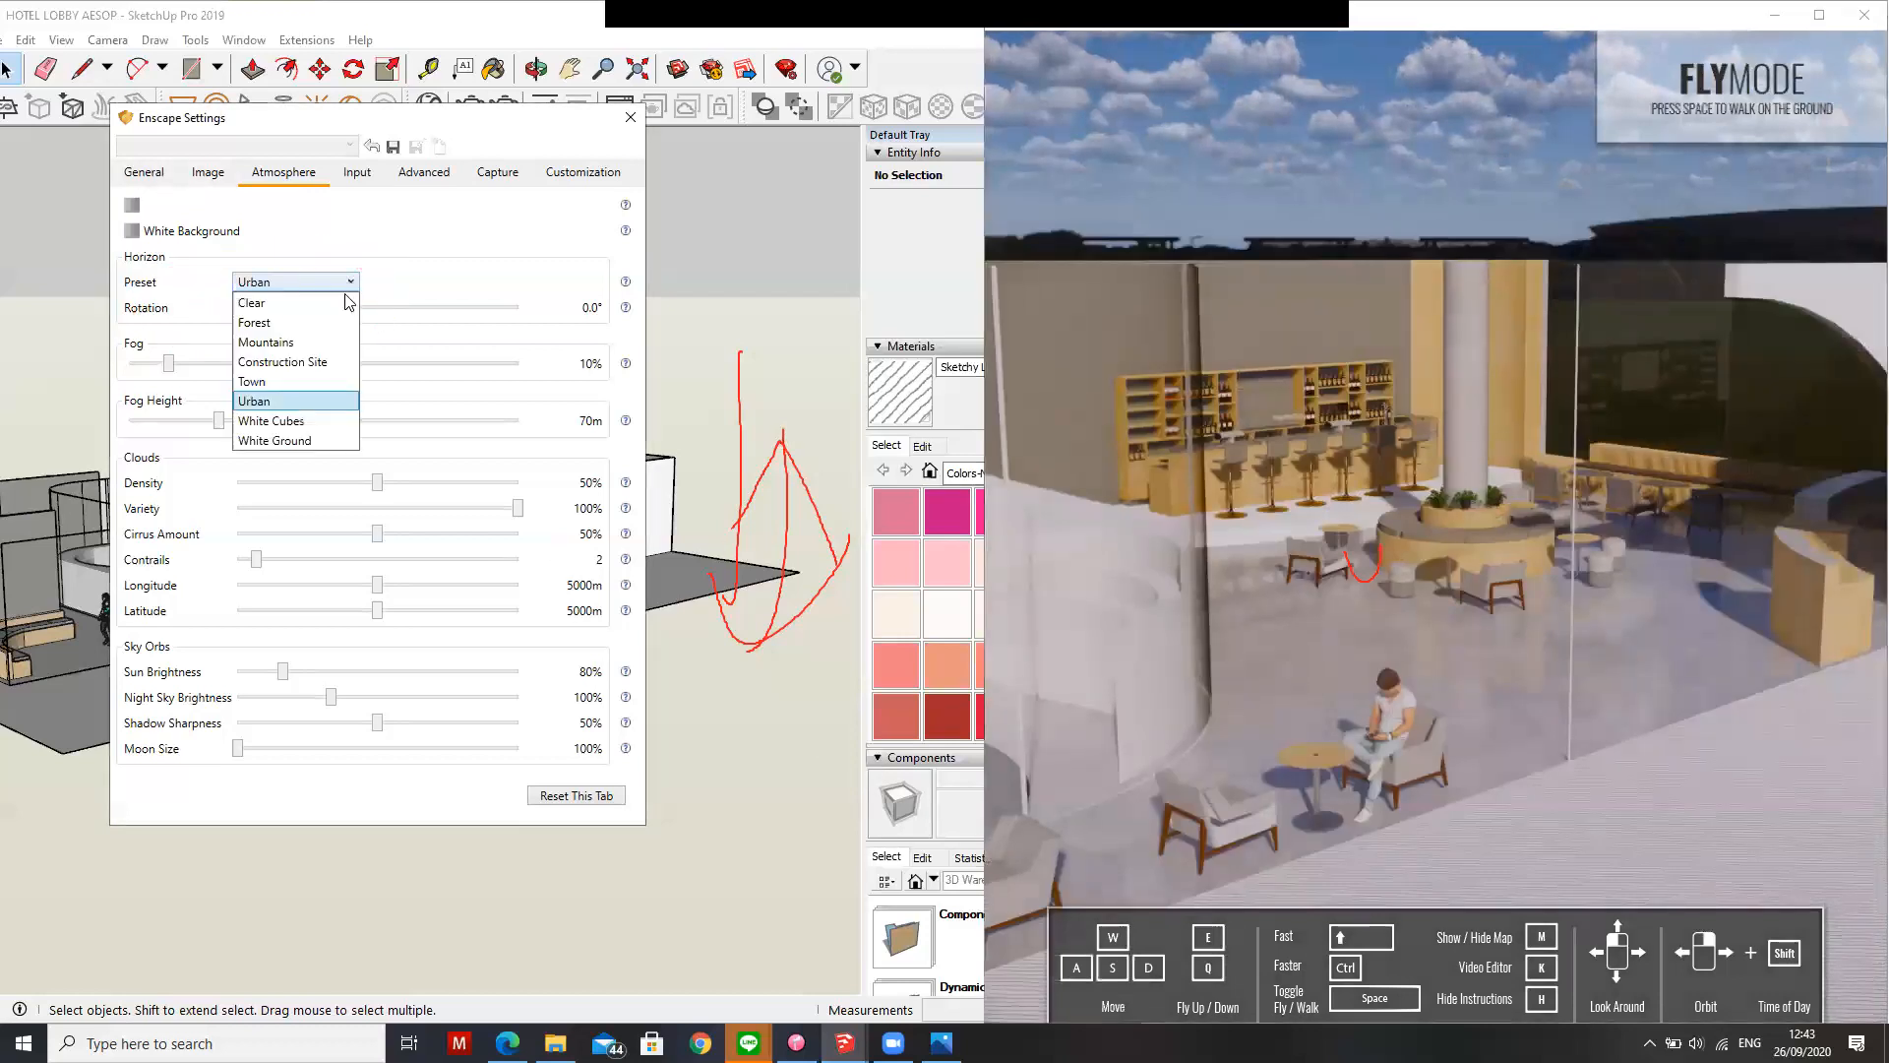
pyautogui.click(292, 382)
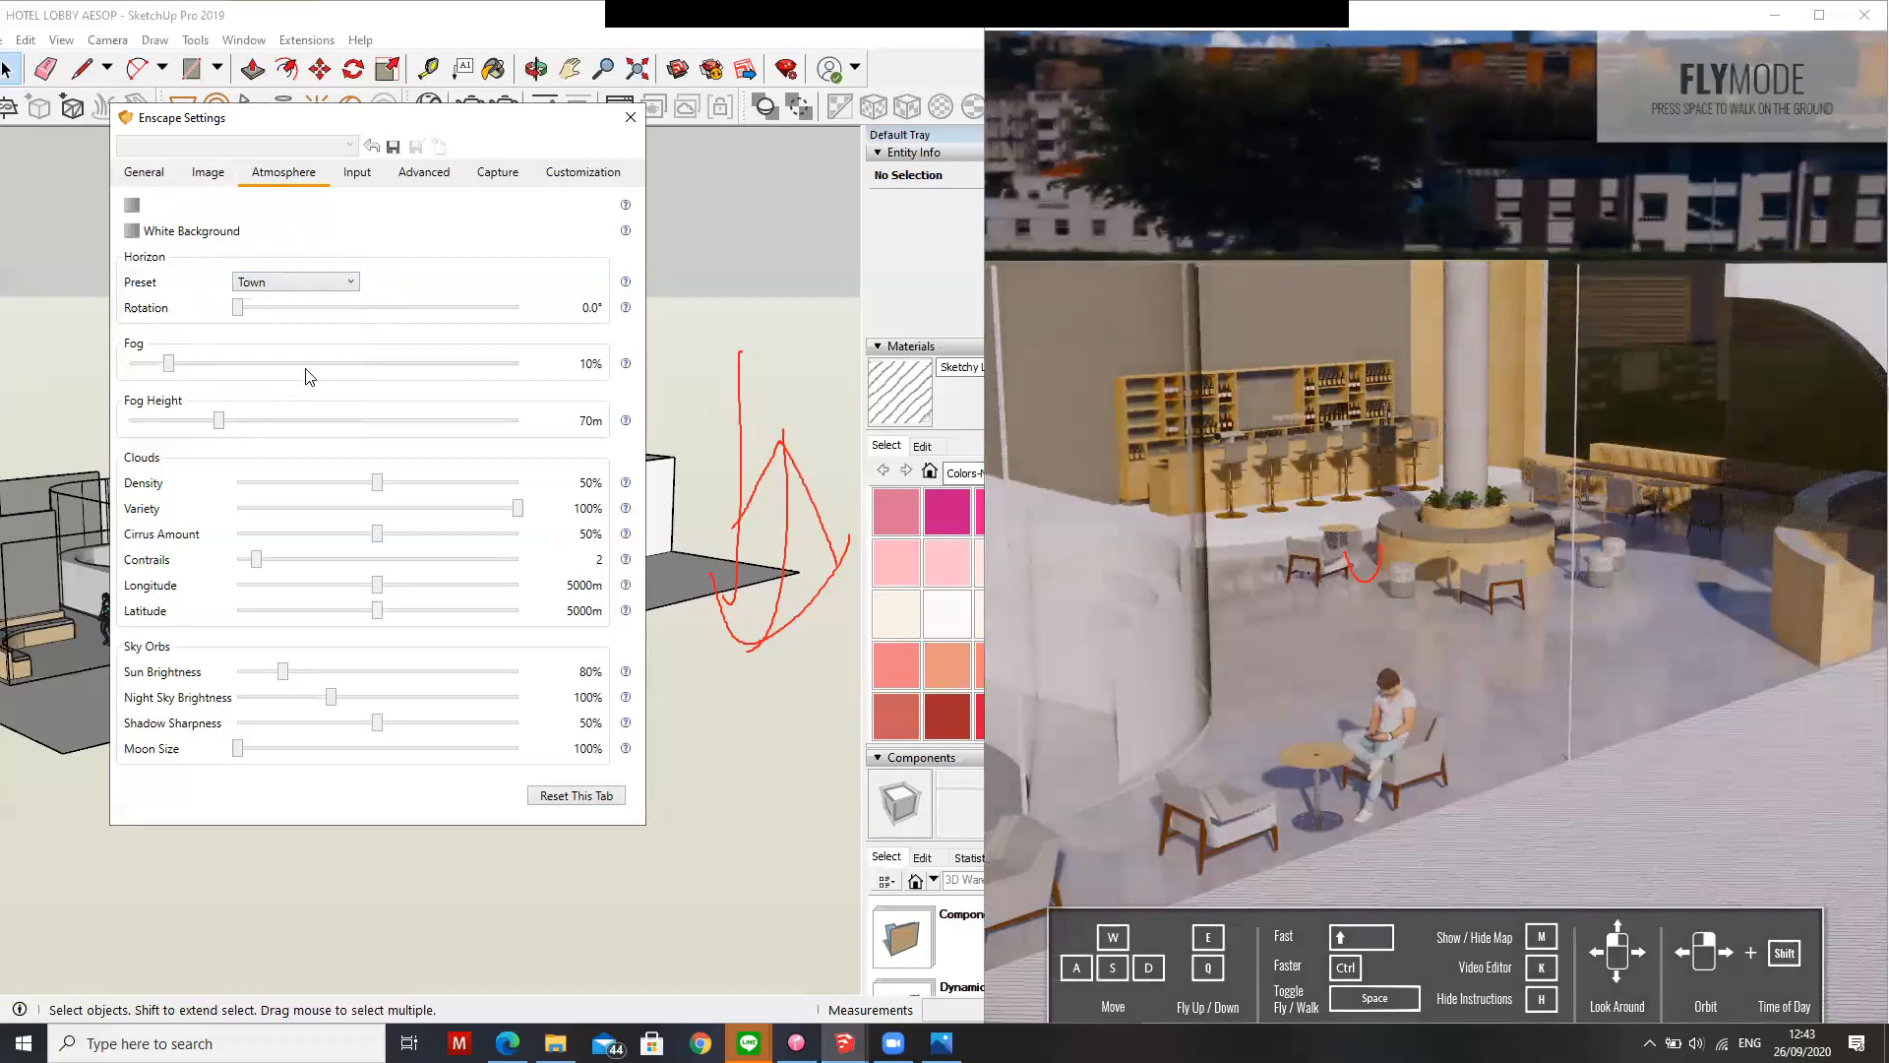
pyautogui.click(313, 283)
pyautogui.click(308, 364)
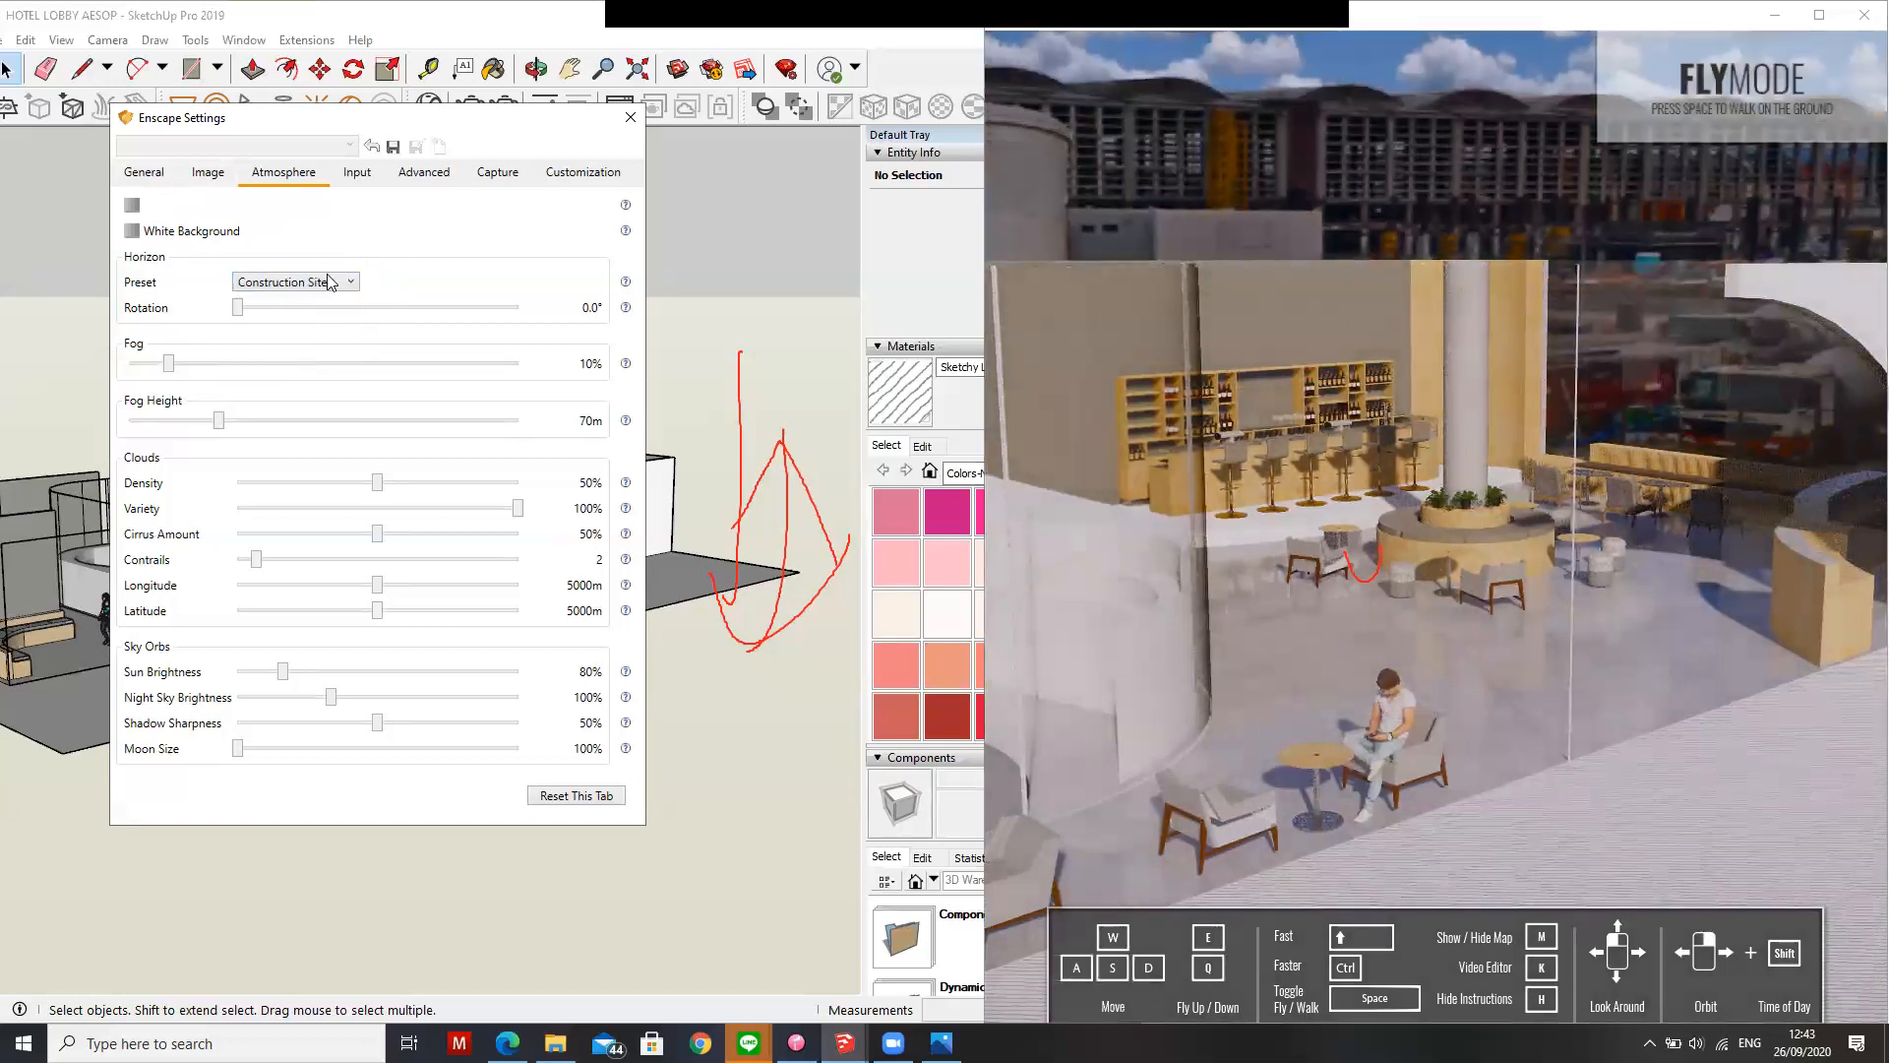
pyautogui.click(328, 282)
pyautogui.click(305, 341)
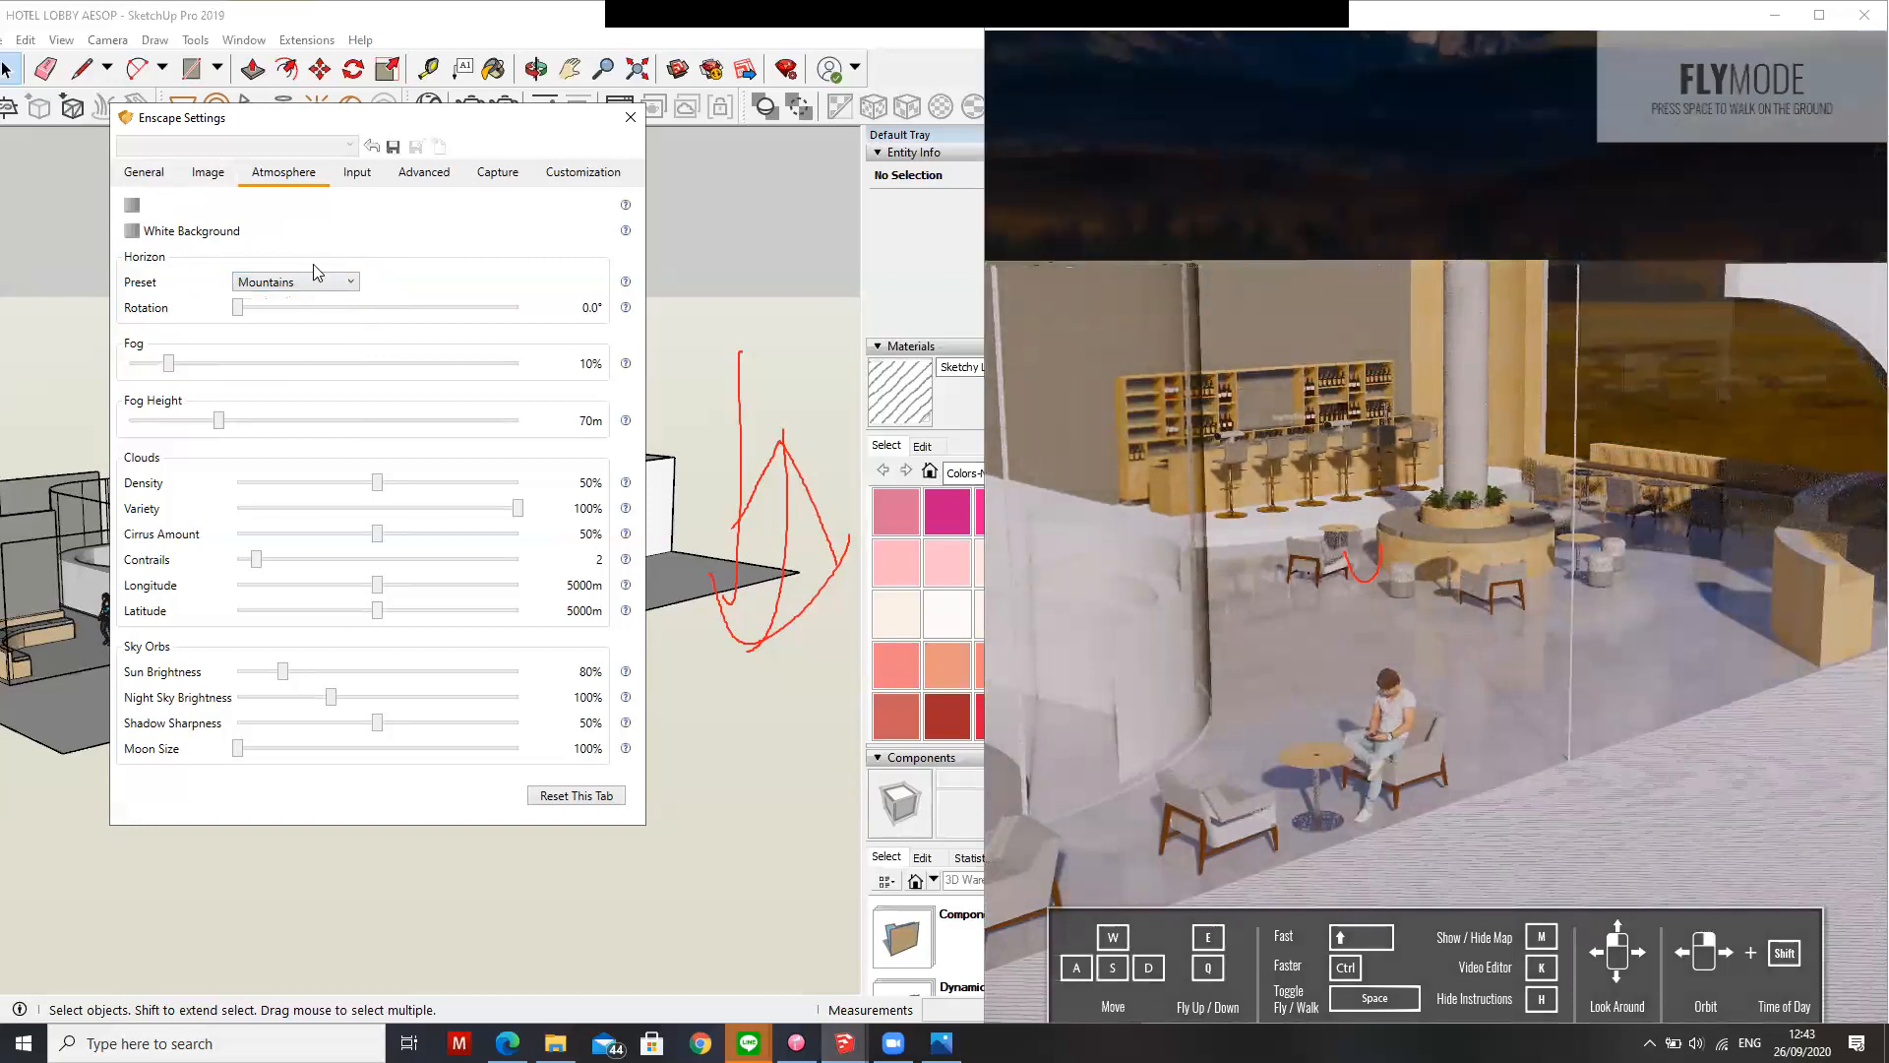
pyautogui.click(326, 284)
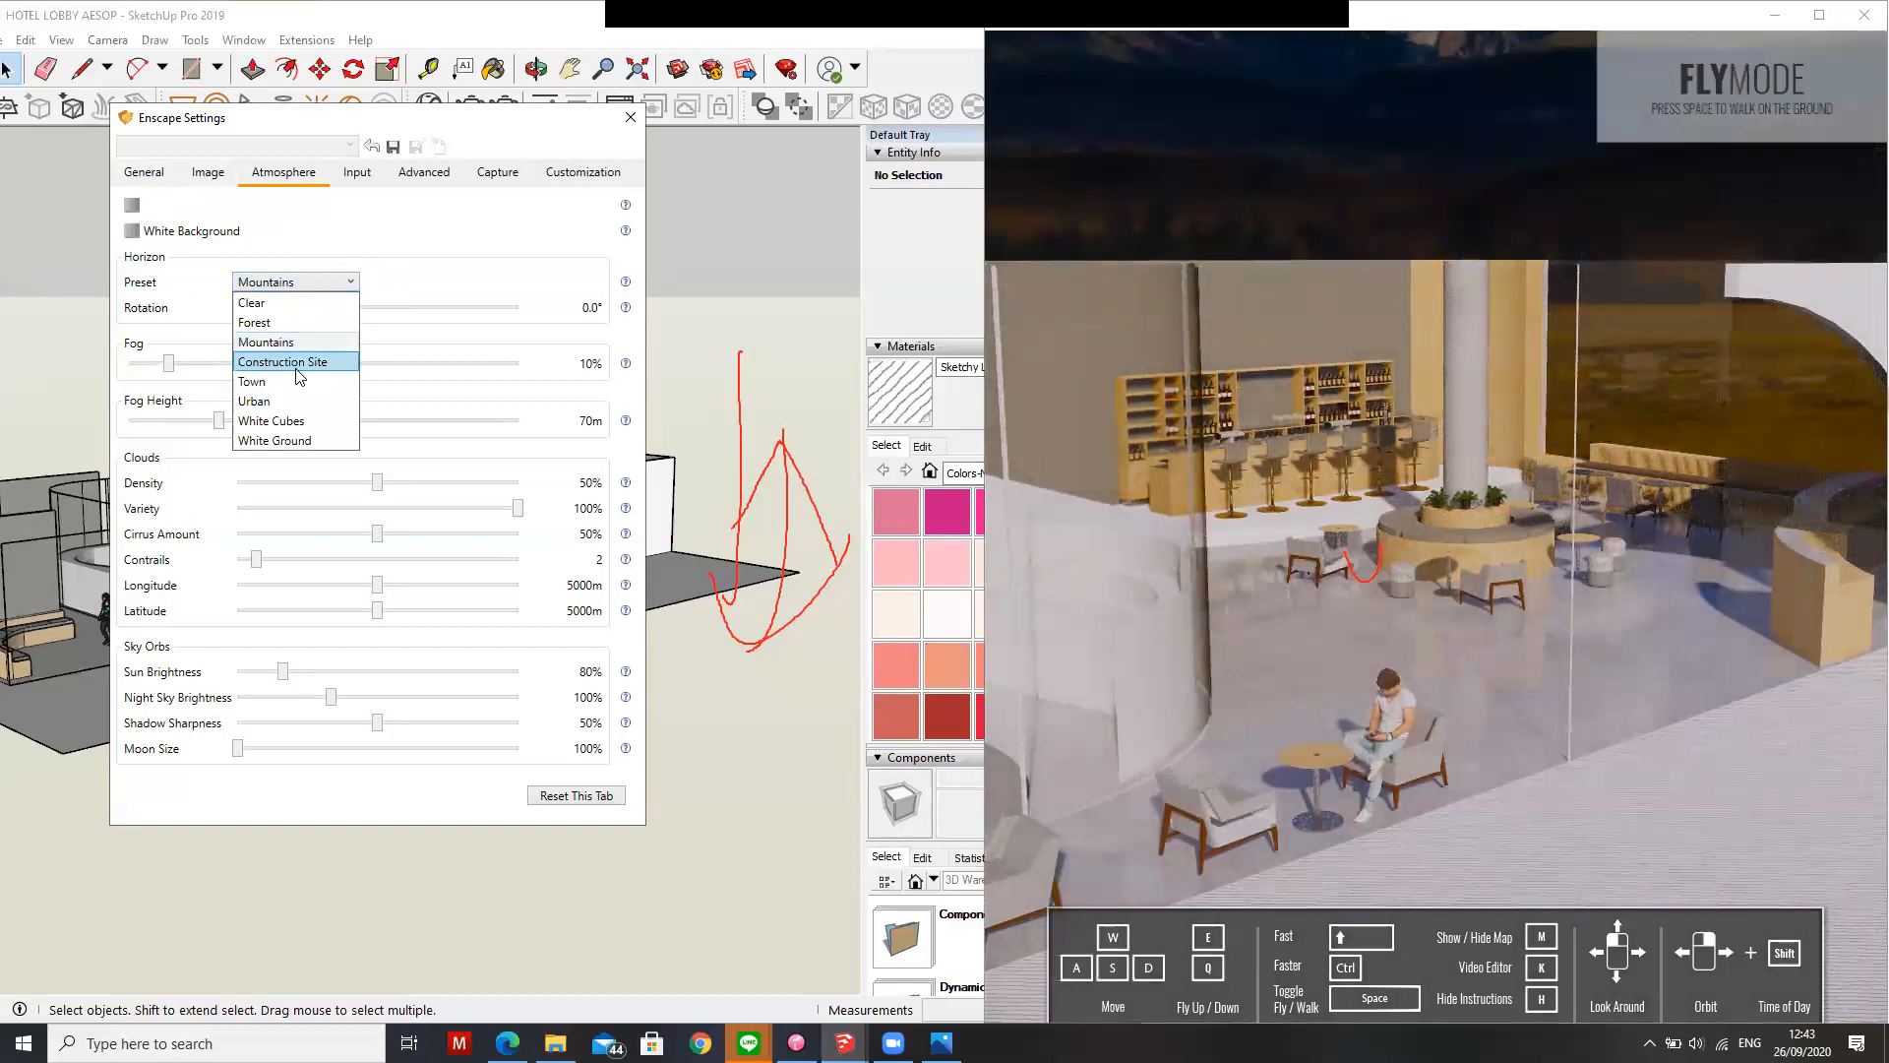
pyautogui.click(295, 421)
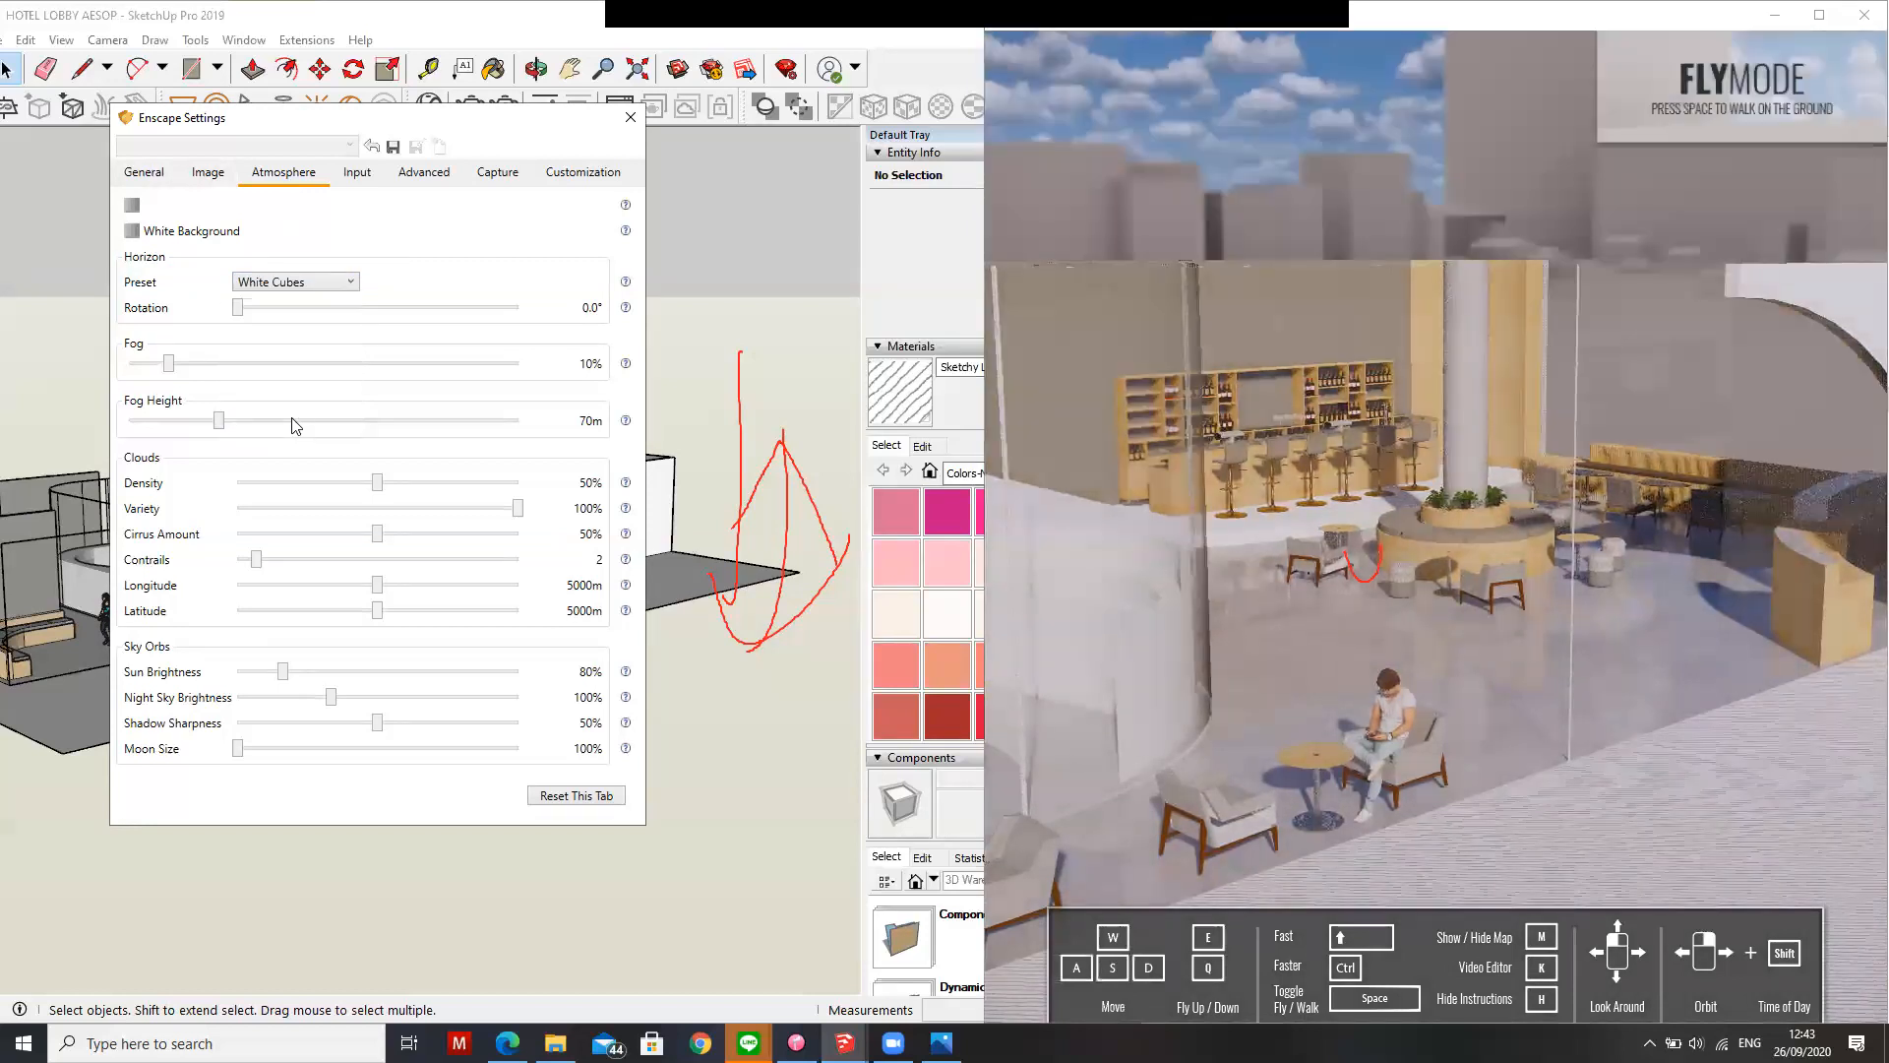
pyautogui.click(355, 282)
pyautogui.click(329, 400)
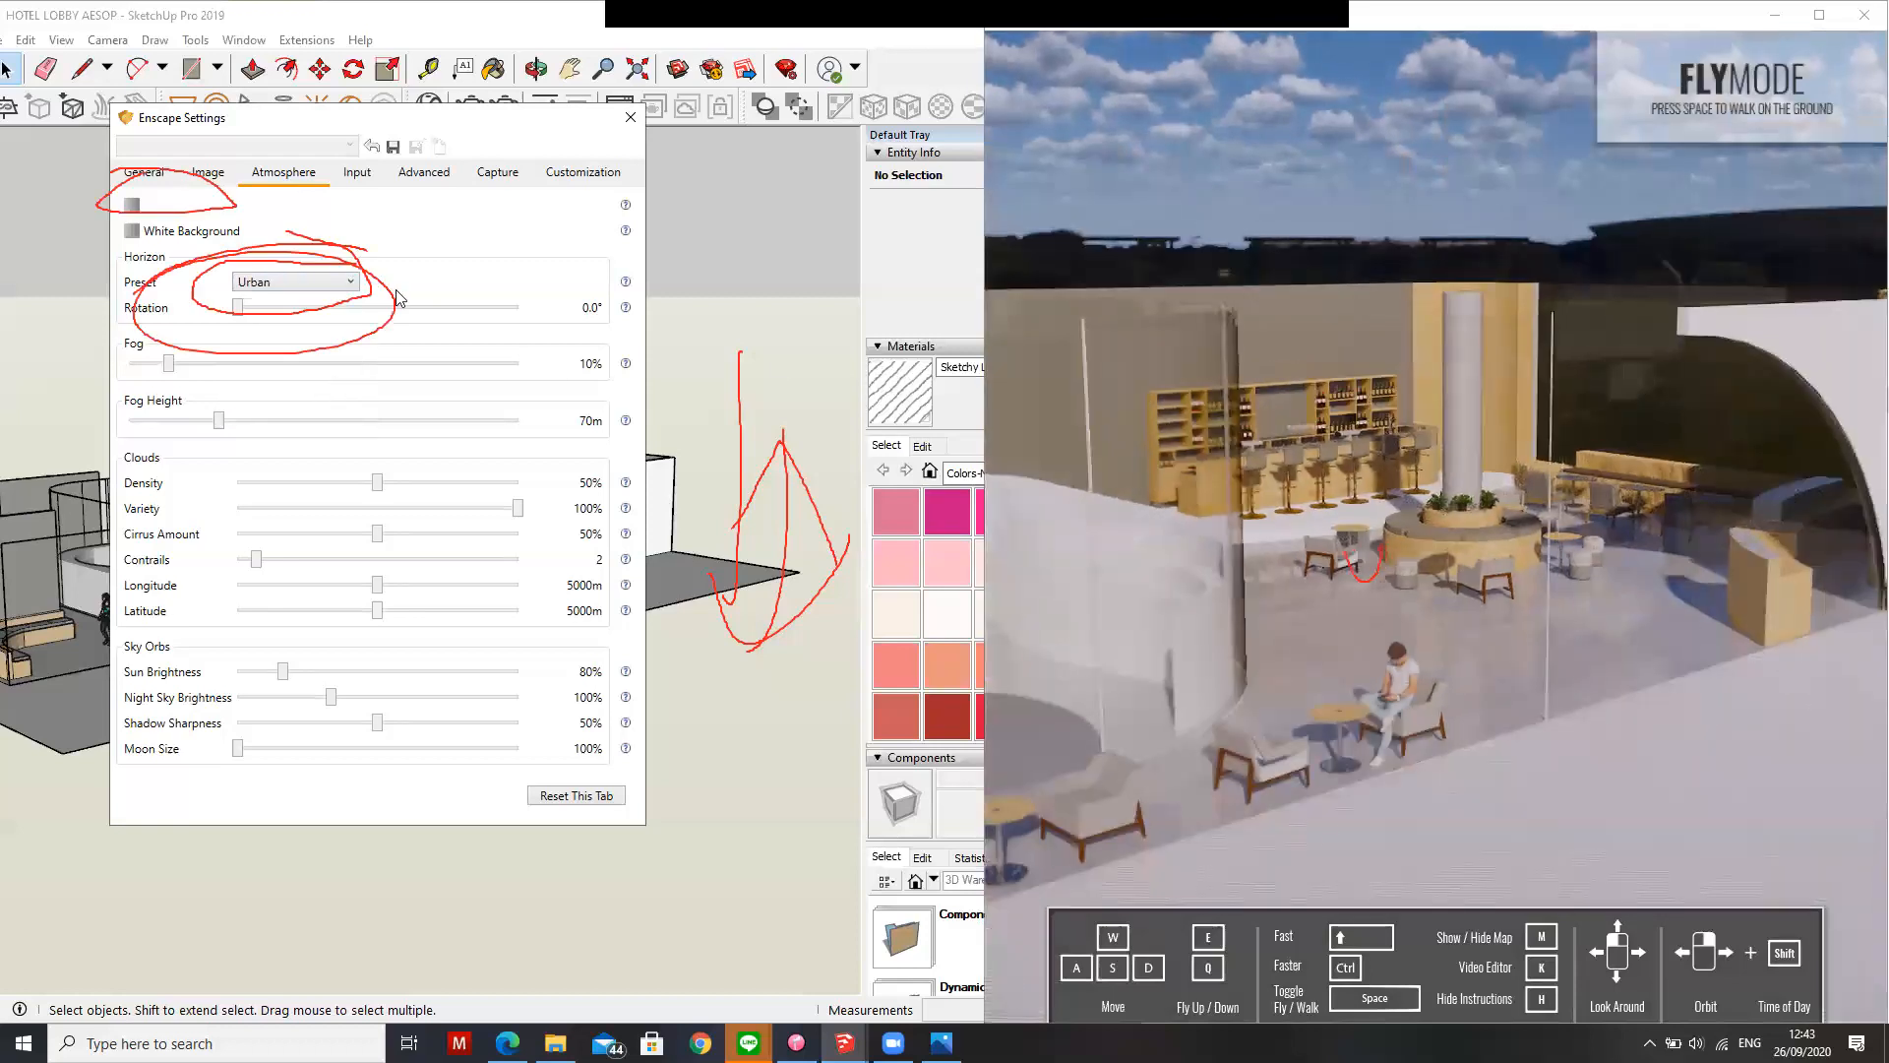
# Try to load the LavenderFields image from the collage folder in Documents as the Enscape skybox and check the render from farther away
pyautogui.click(135, 206)
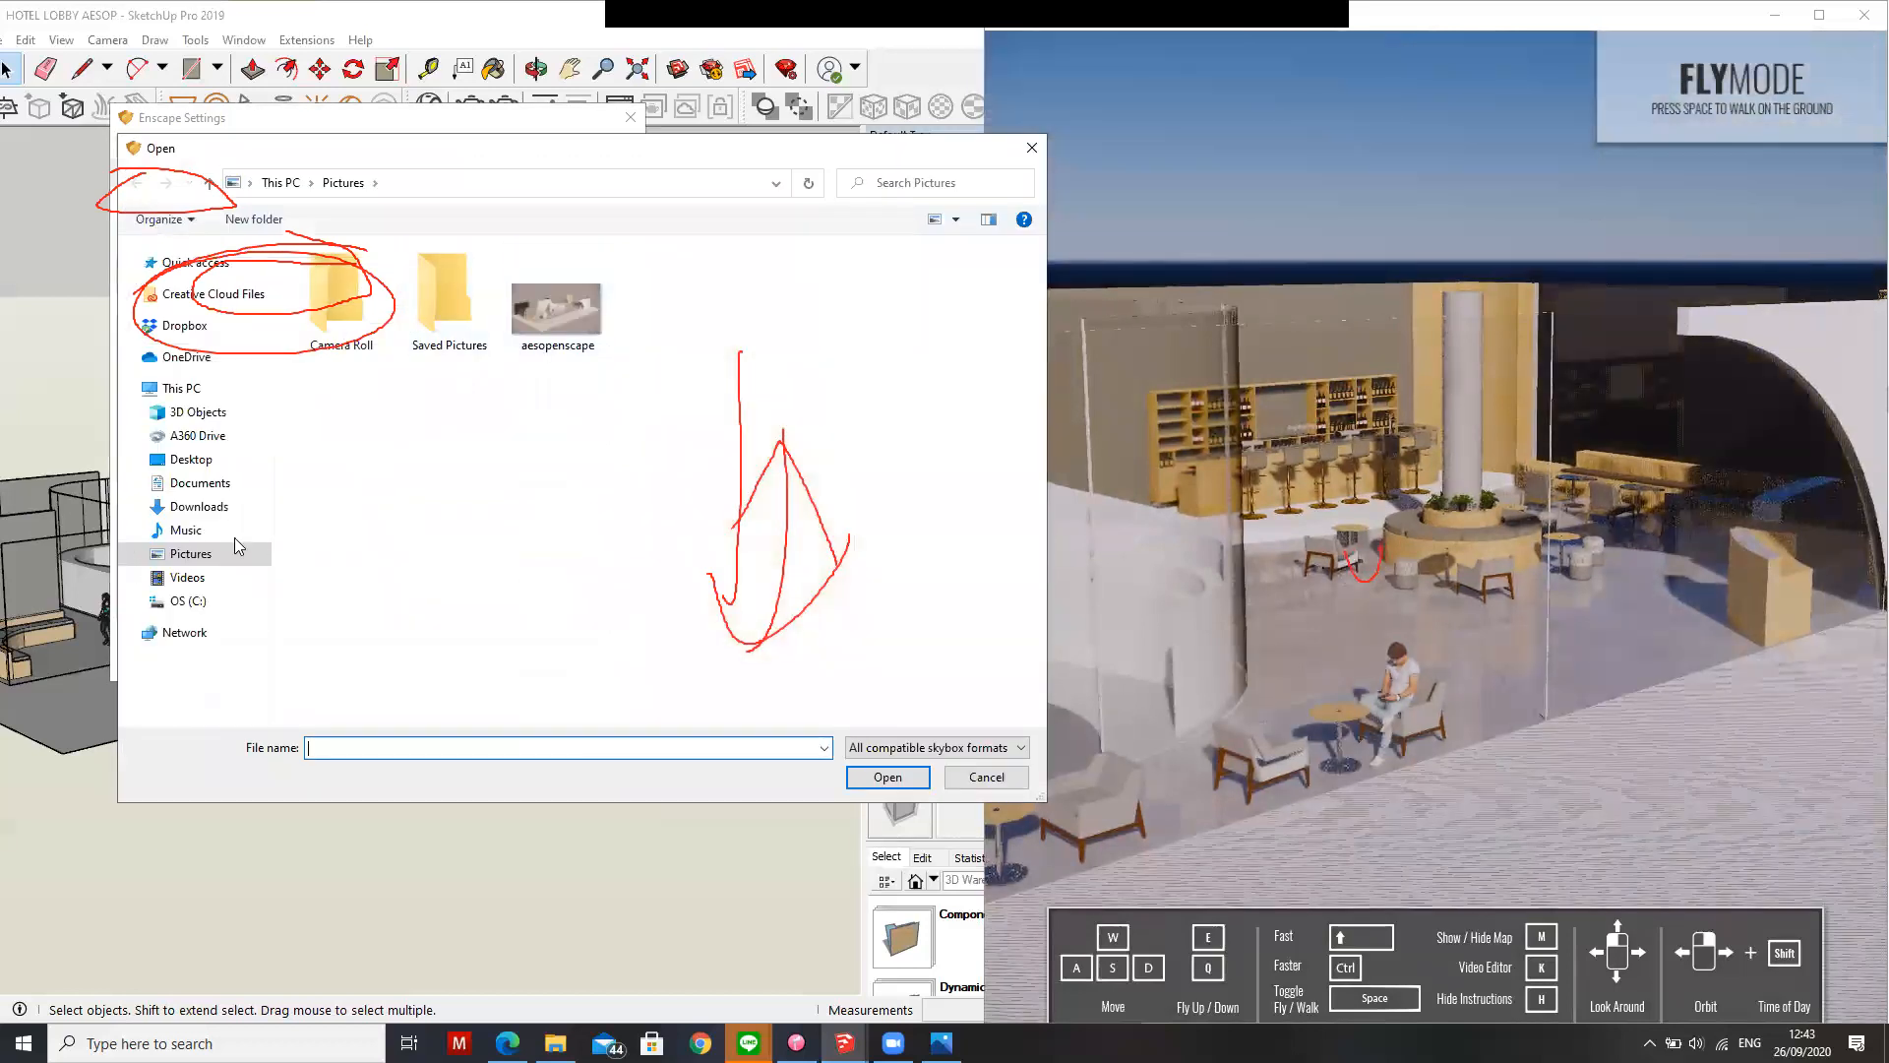
pyautogui.click(232, 488)
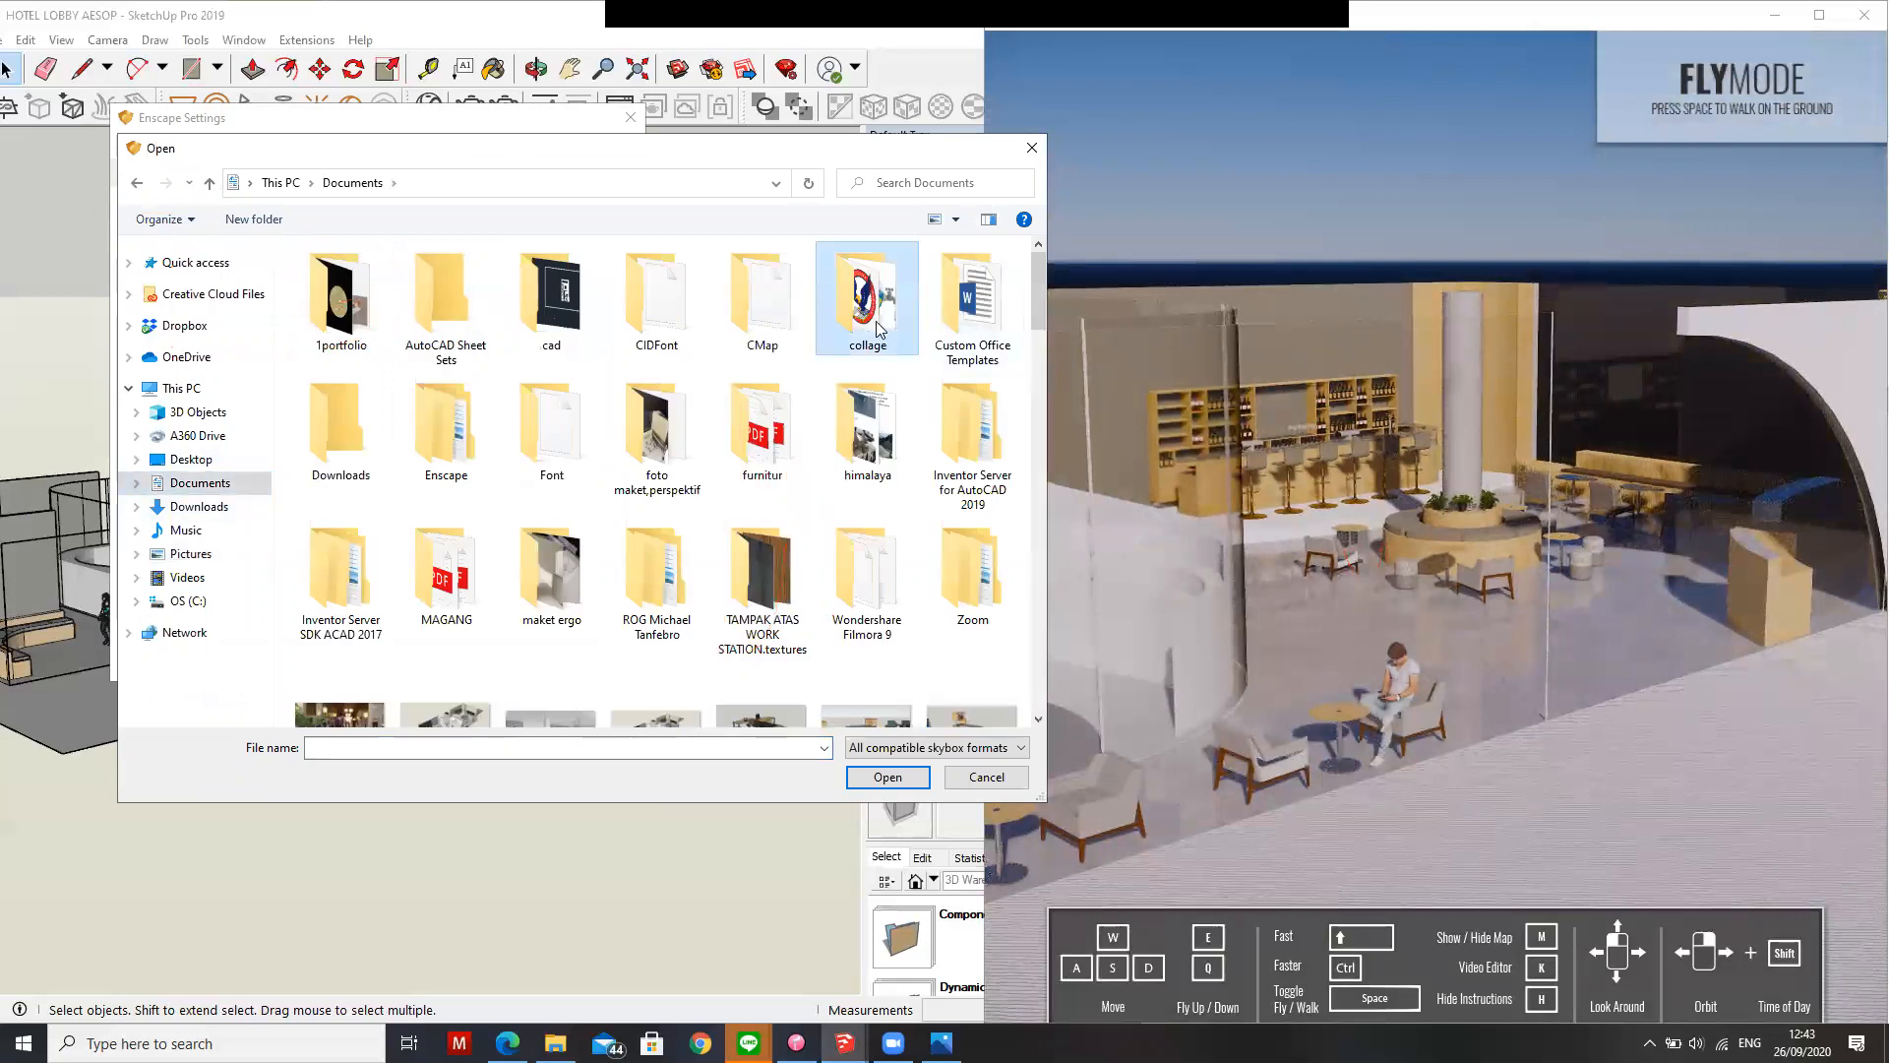
pyautogui.doubleClick(879, 328)
pyautogui.click(761, 305)
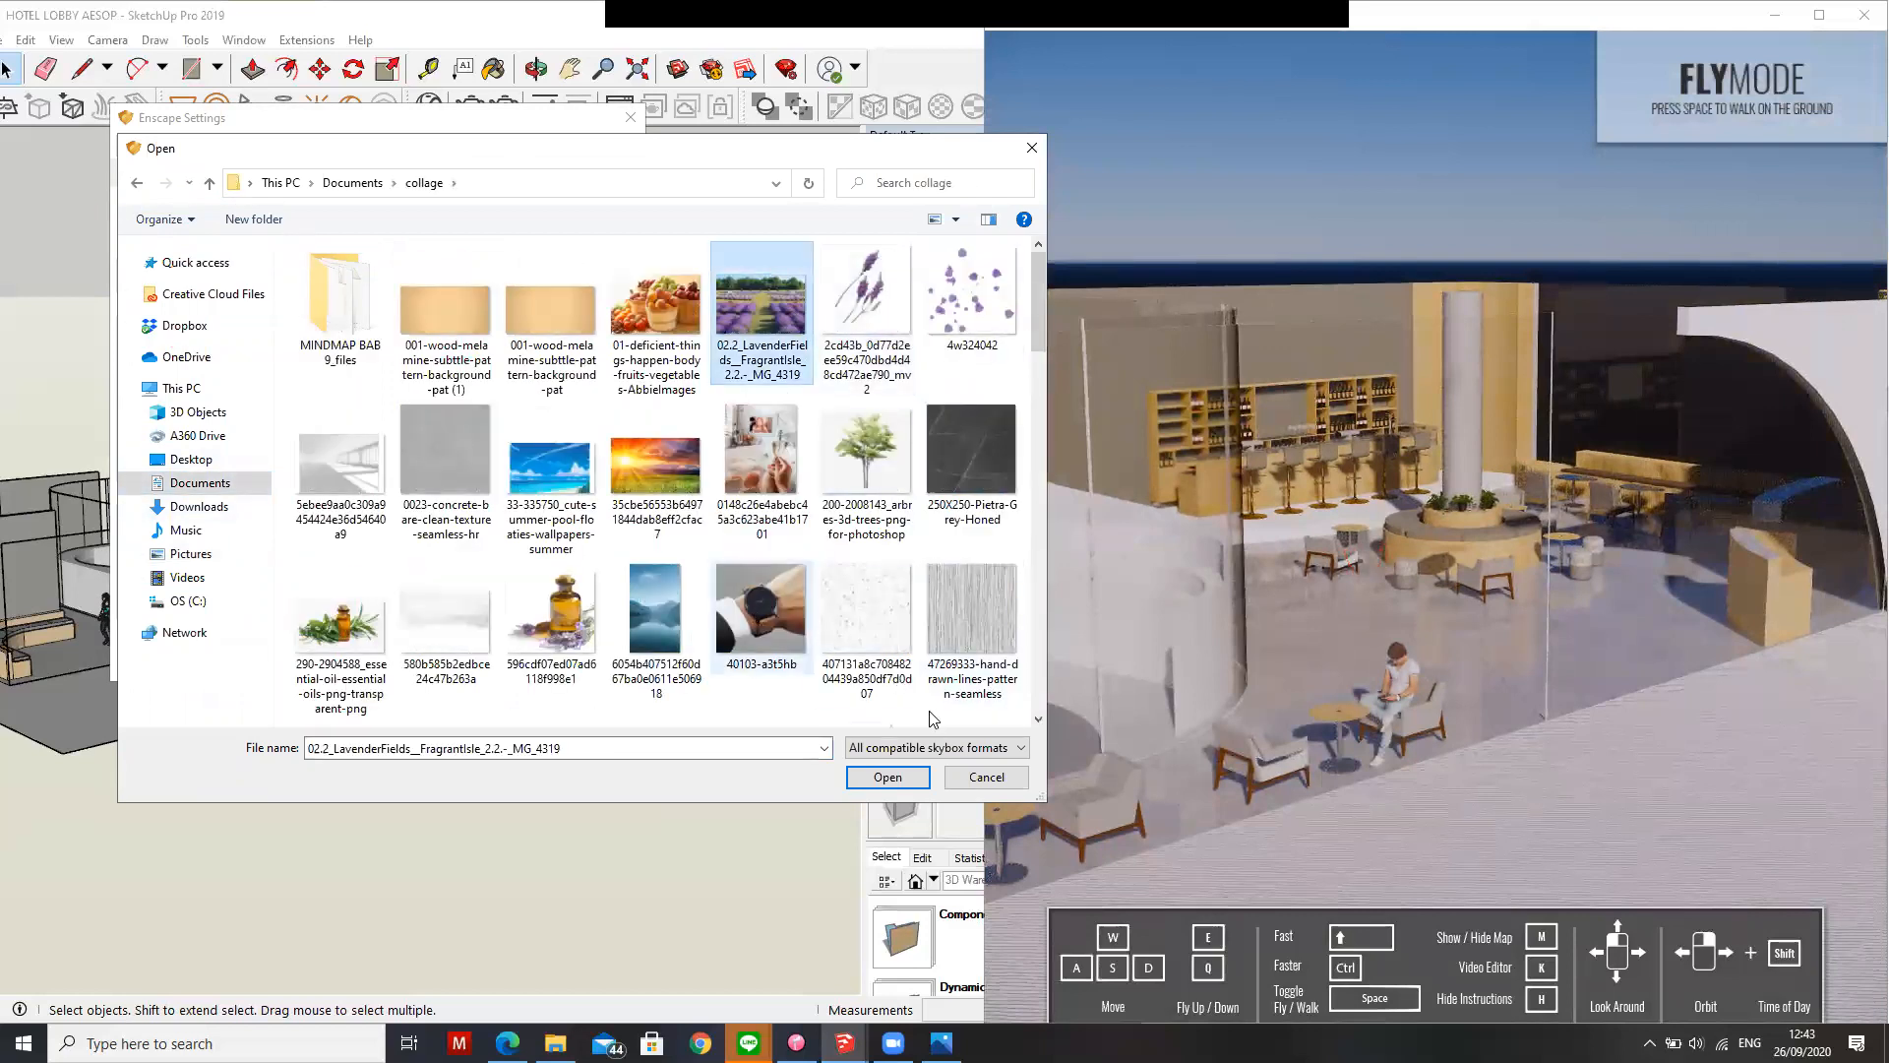
pyautogui.click(904, 774)
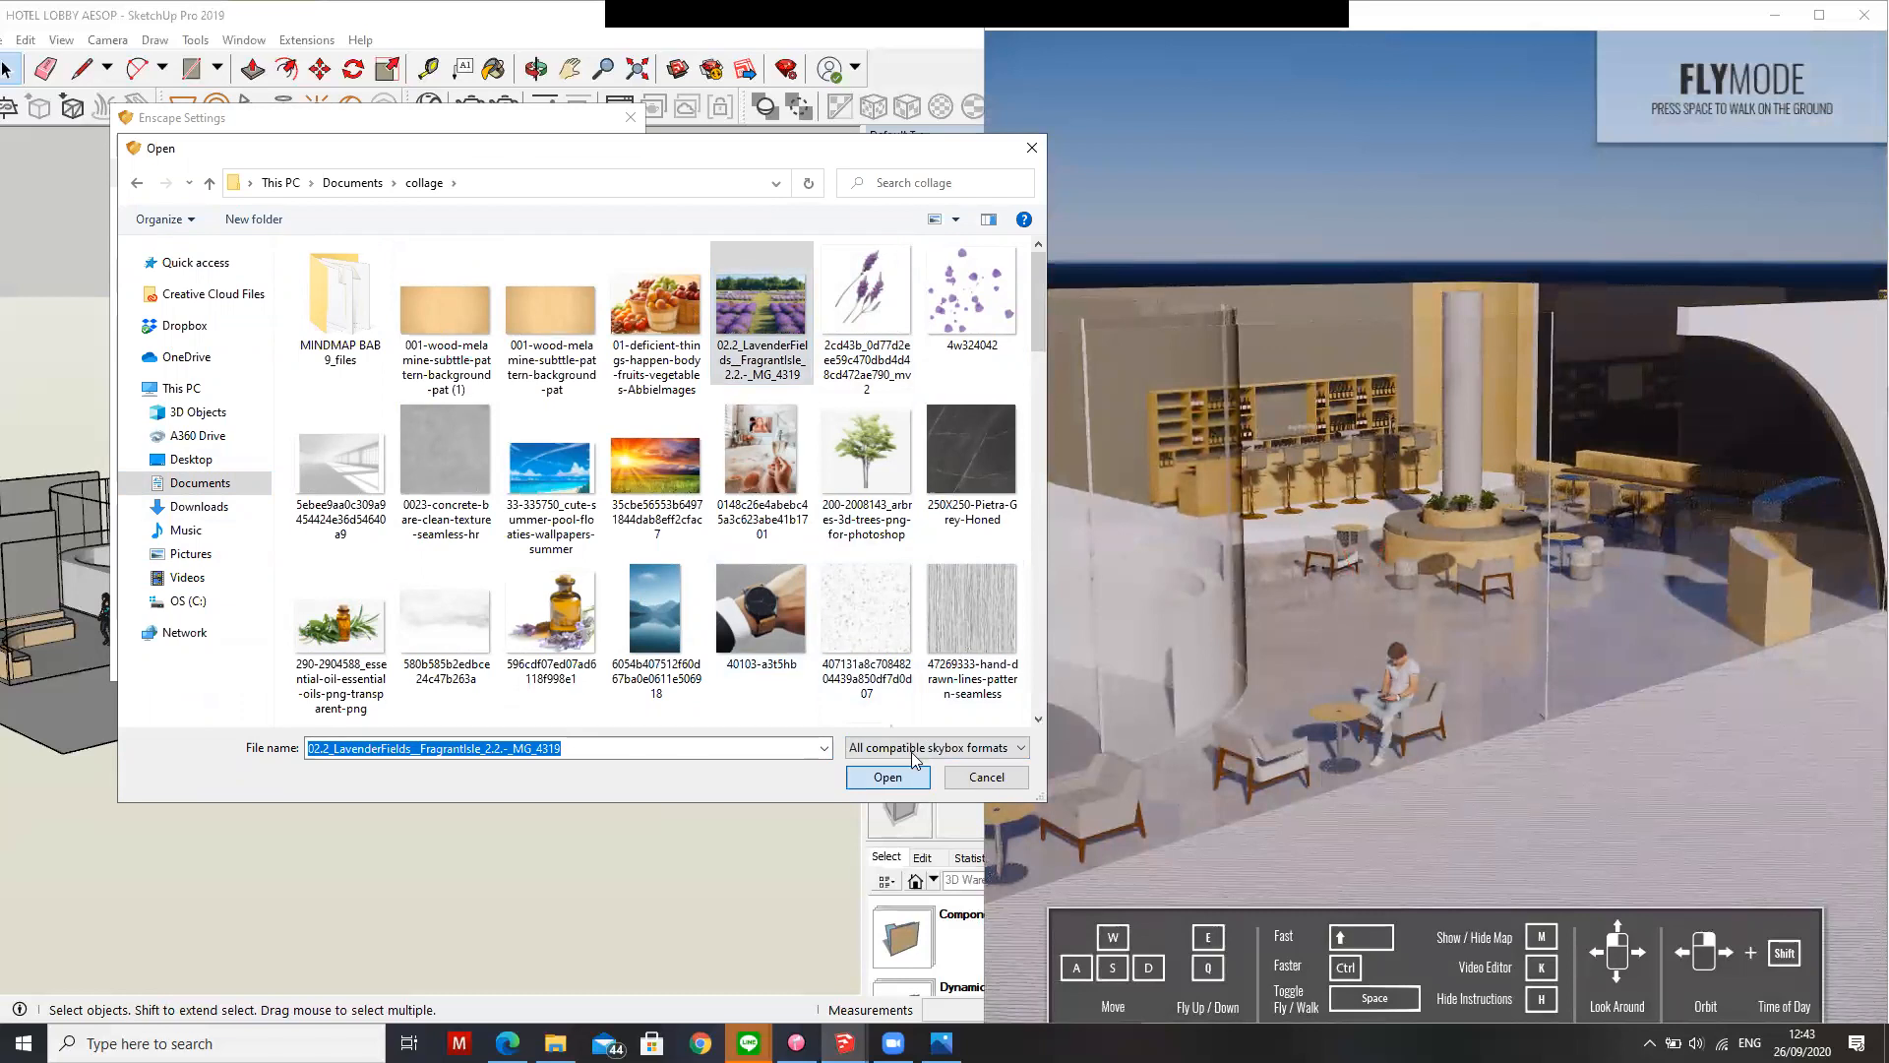
pyautogui.click(606, 527)
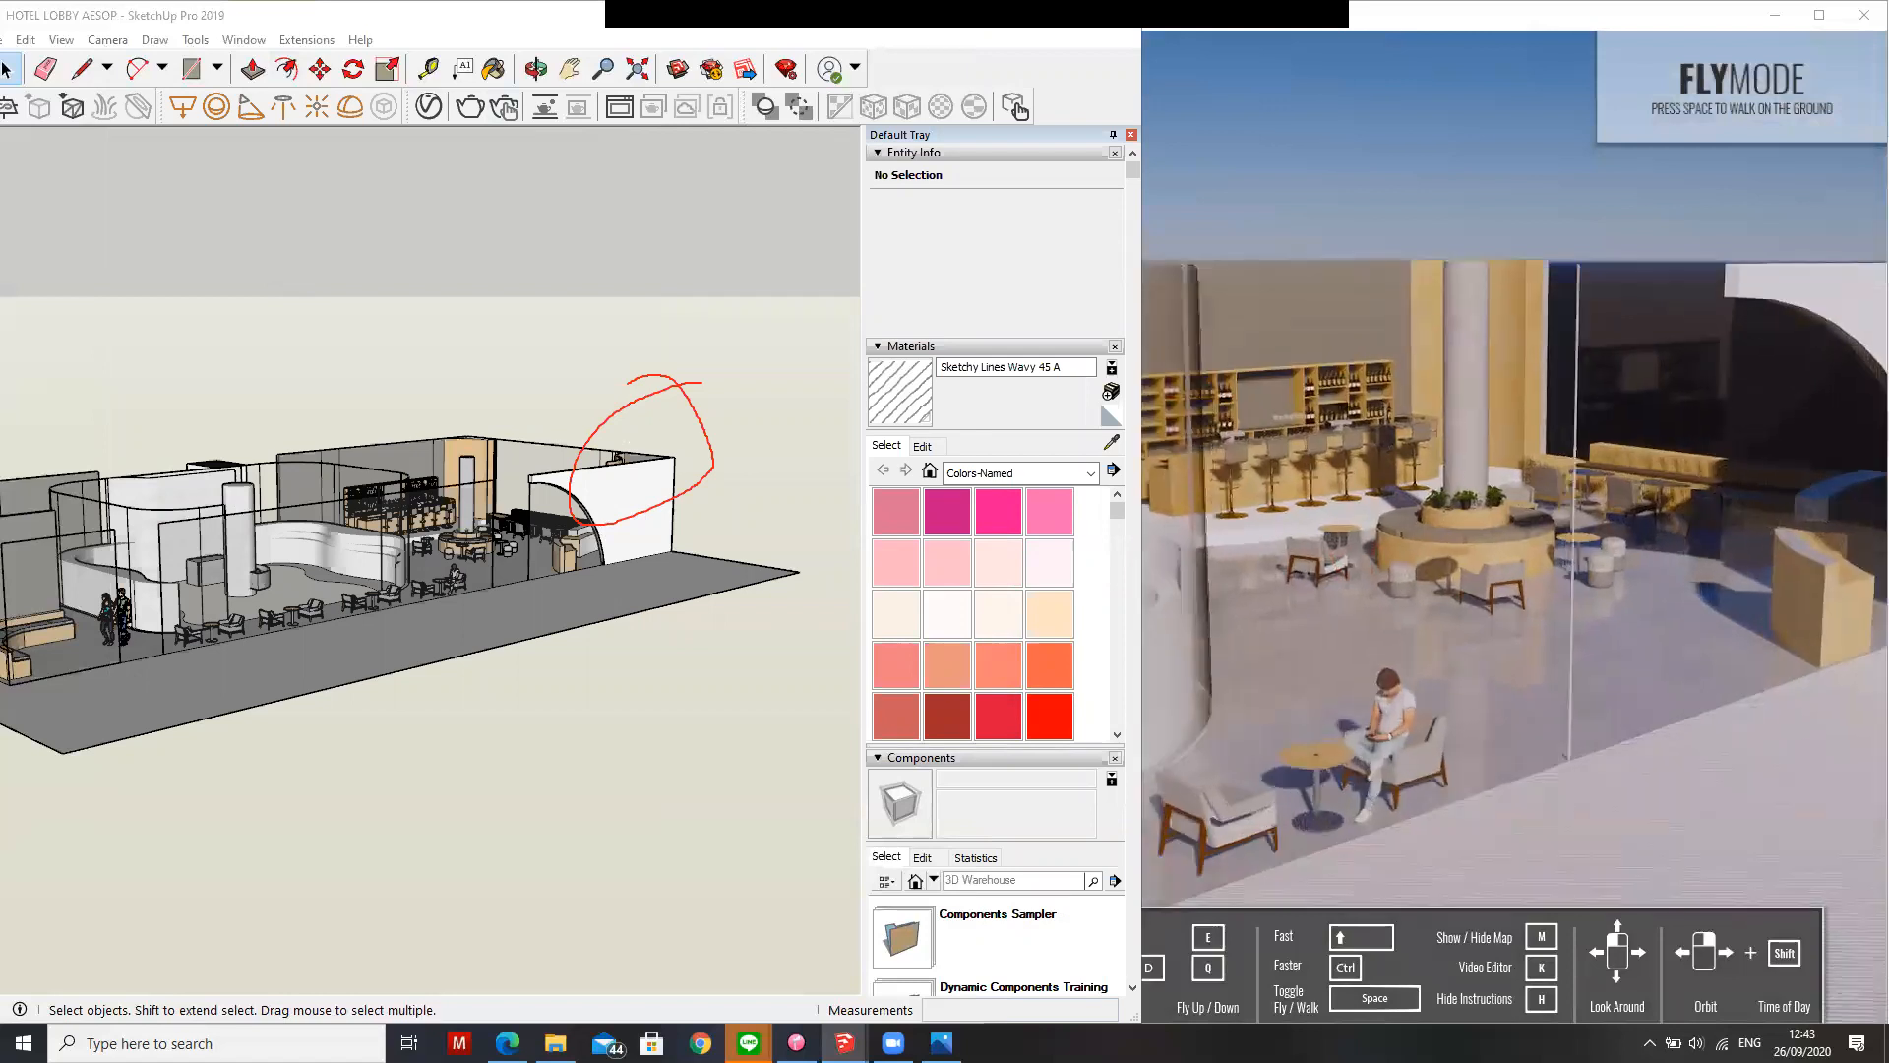
pyautogui.scroll(-5, 1299, 263)
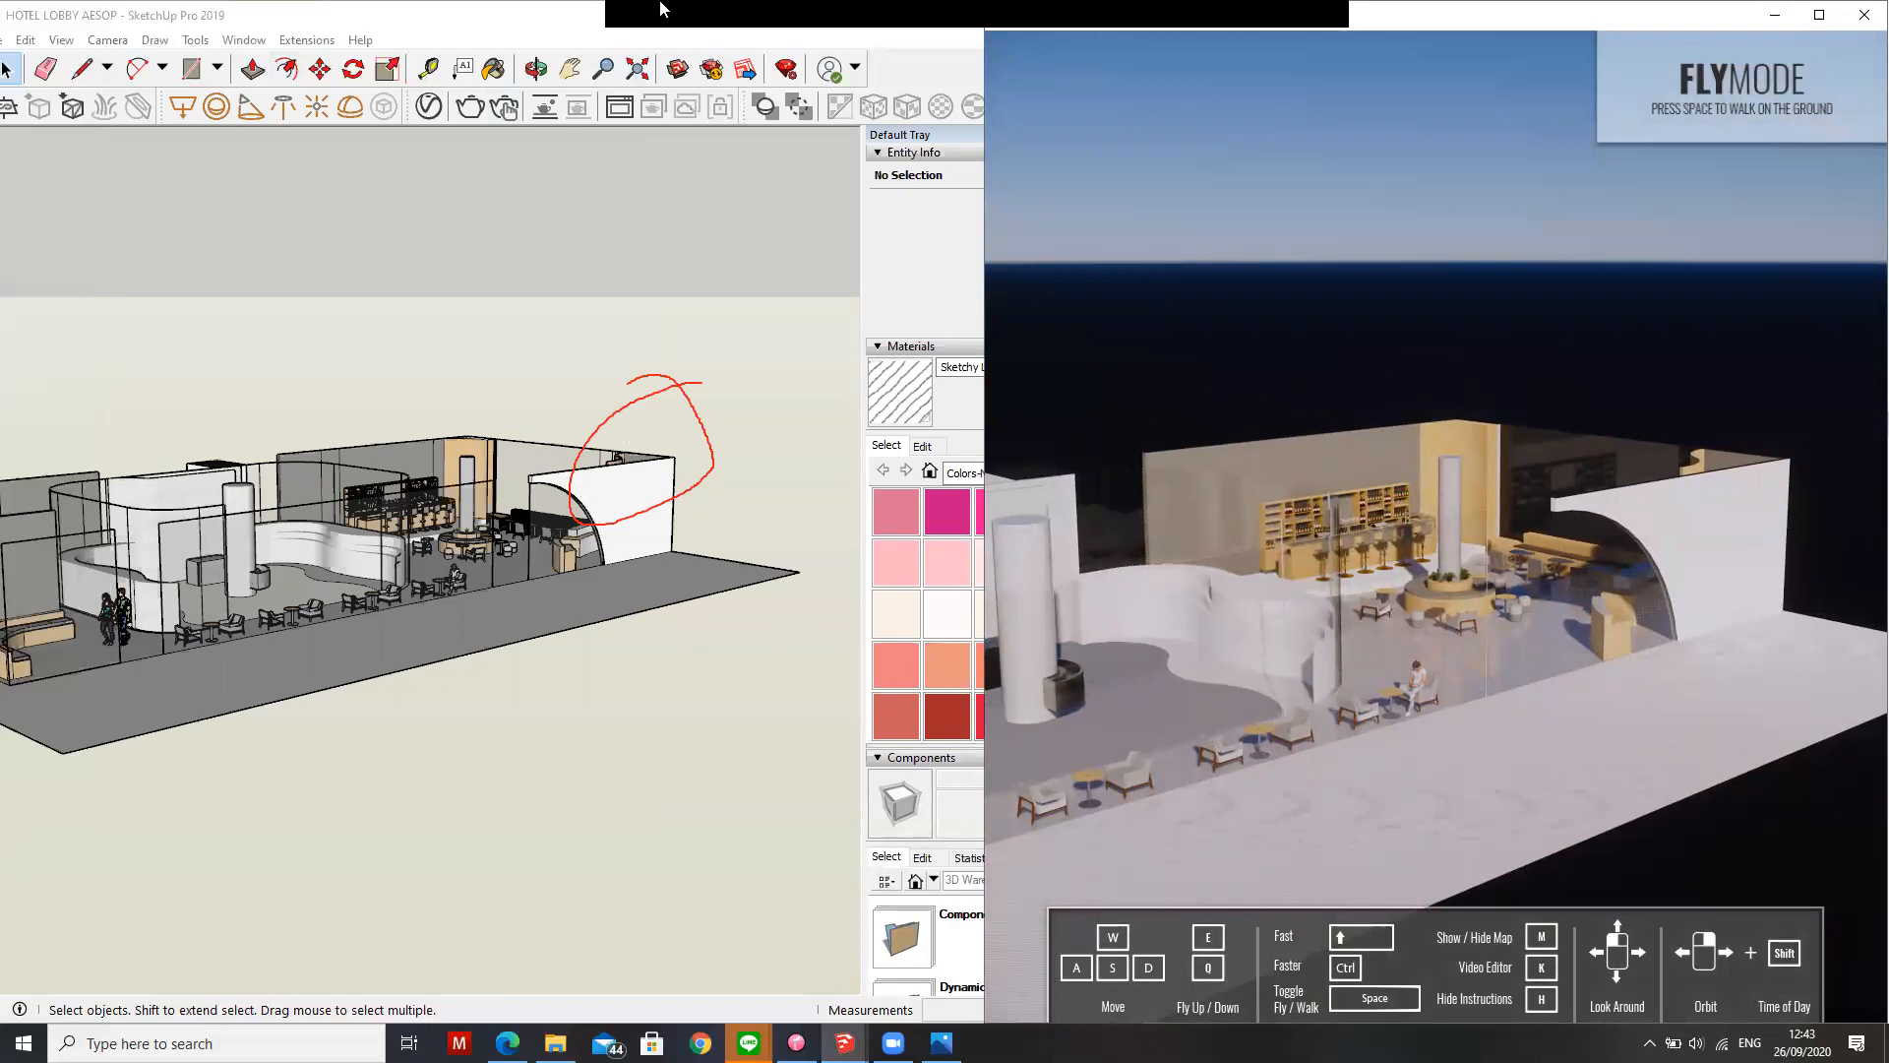
# Reopen the Enscape atmosphere settings and try to load the sunset landscape image from the collage folder as the skybox
pyautogui.click(320, 49)
pyautogui.moveTo(329, 84)
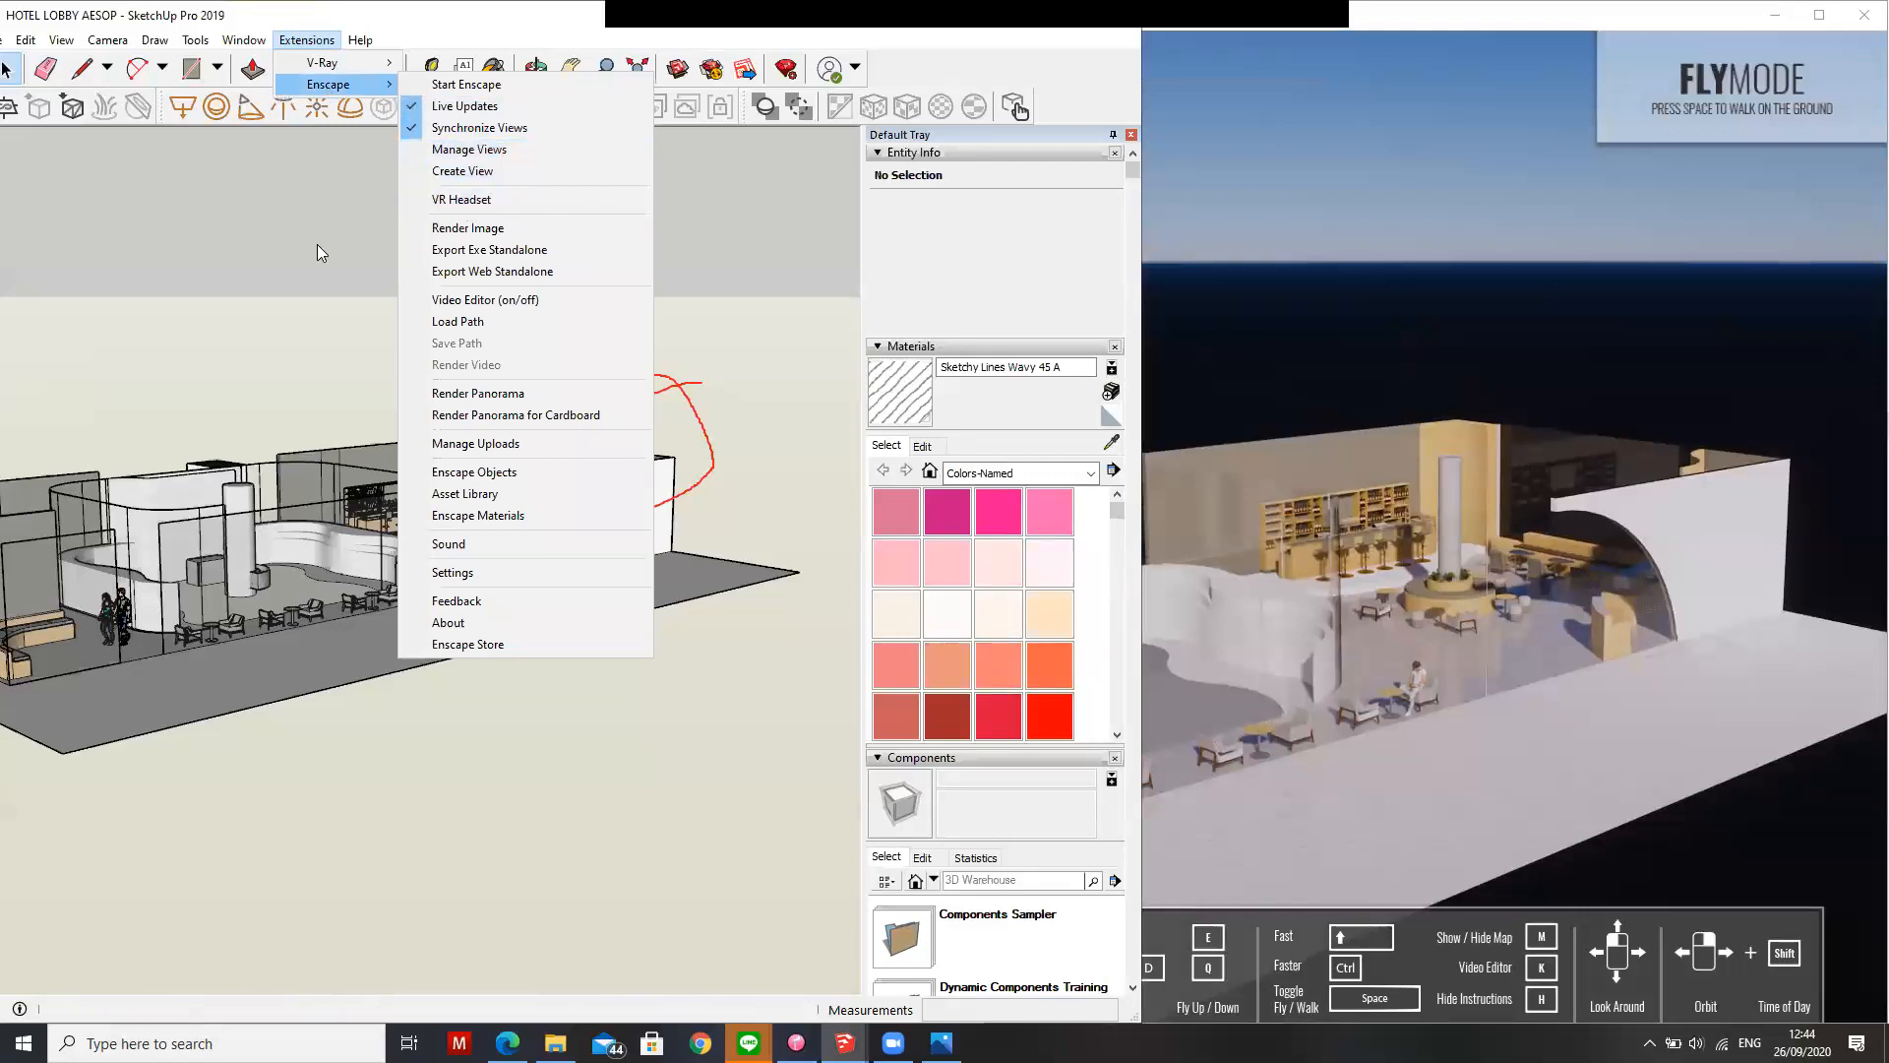
pyautogui.click(453, 572)
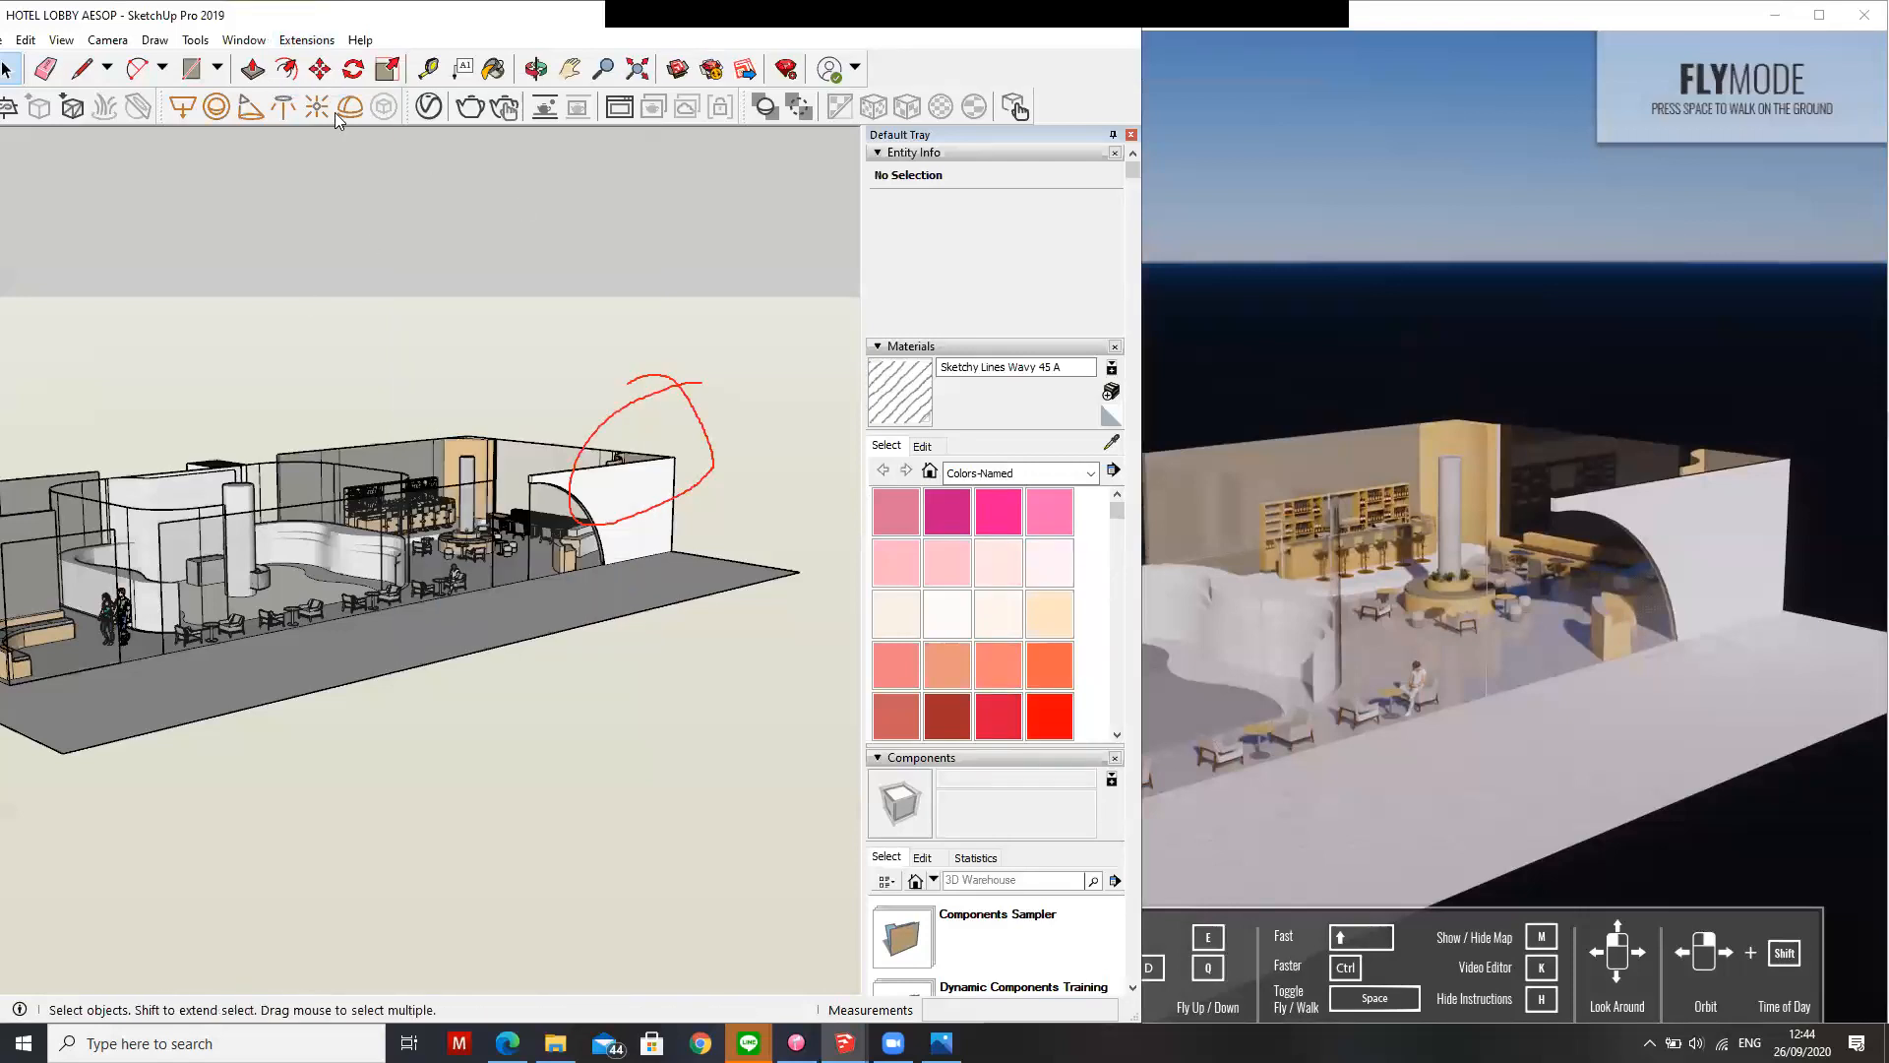
pyautogui.click(300, 173)
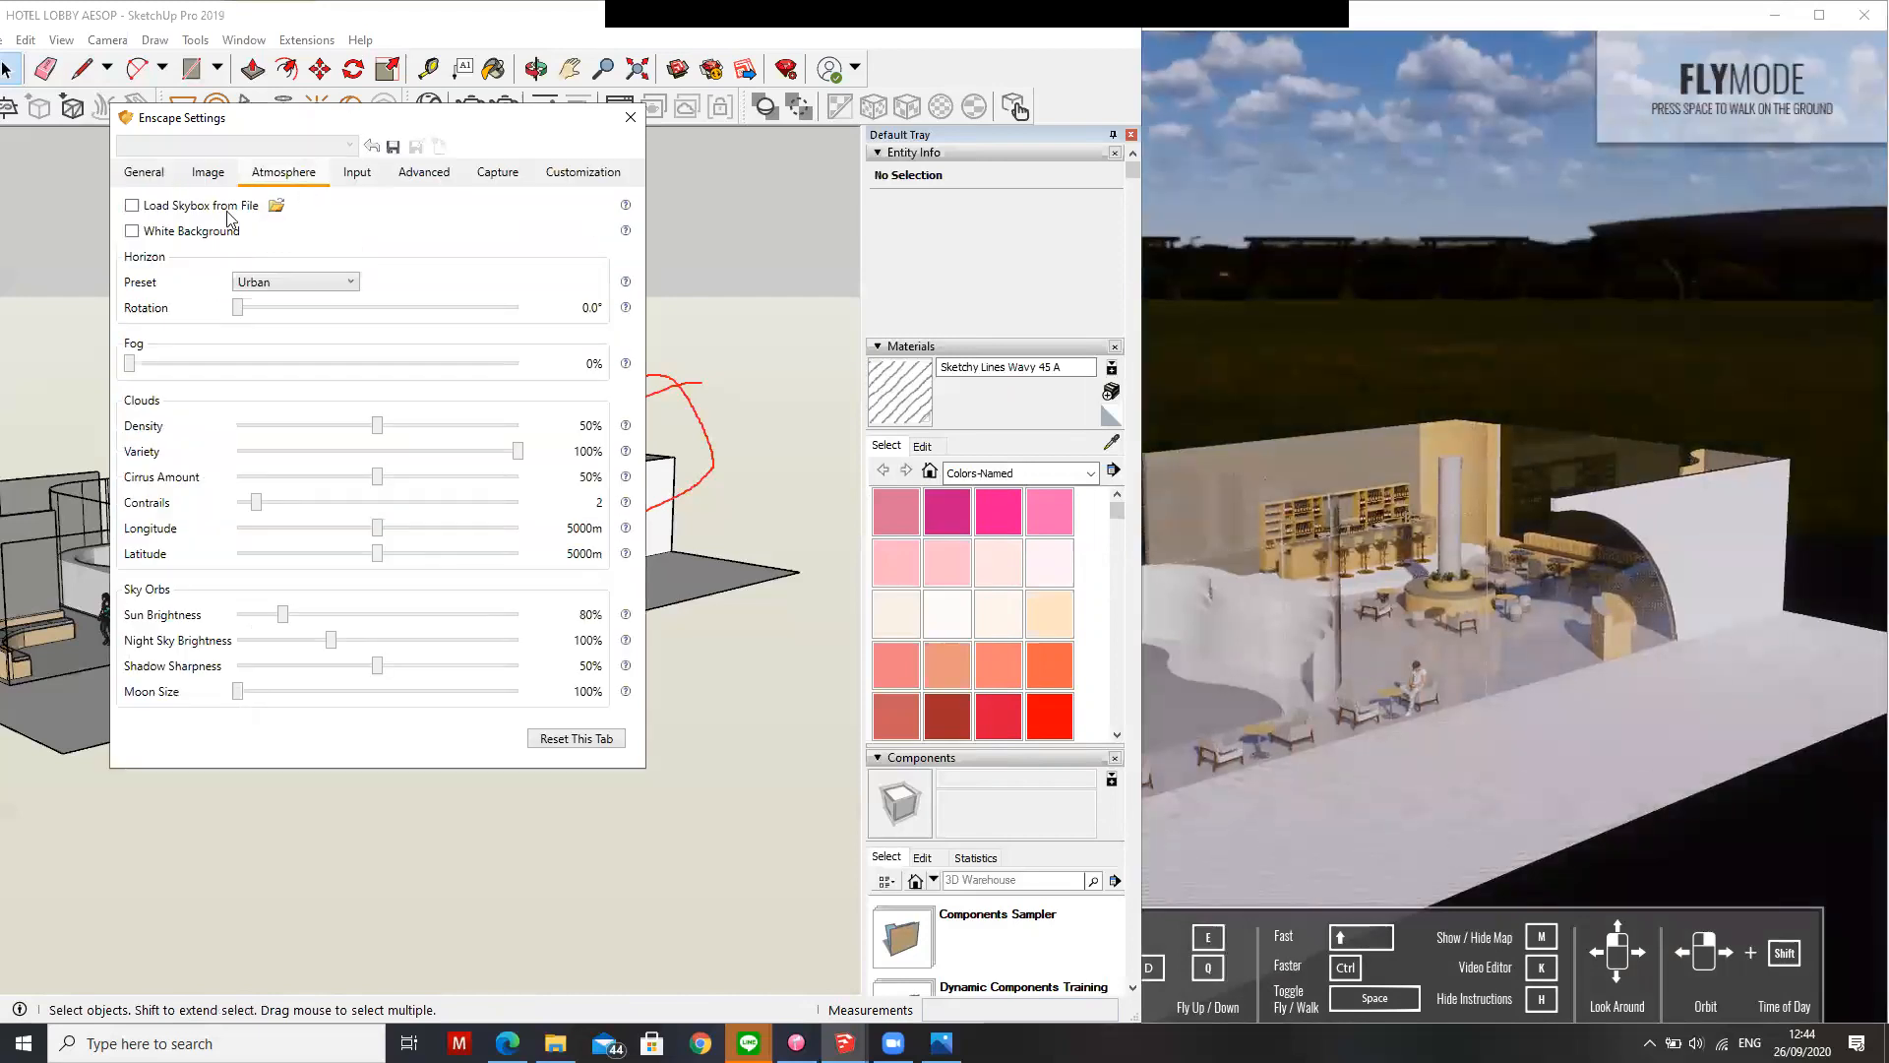
pyautogui.click(131, 206)
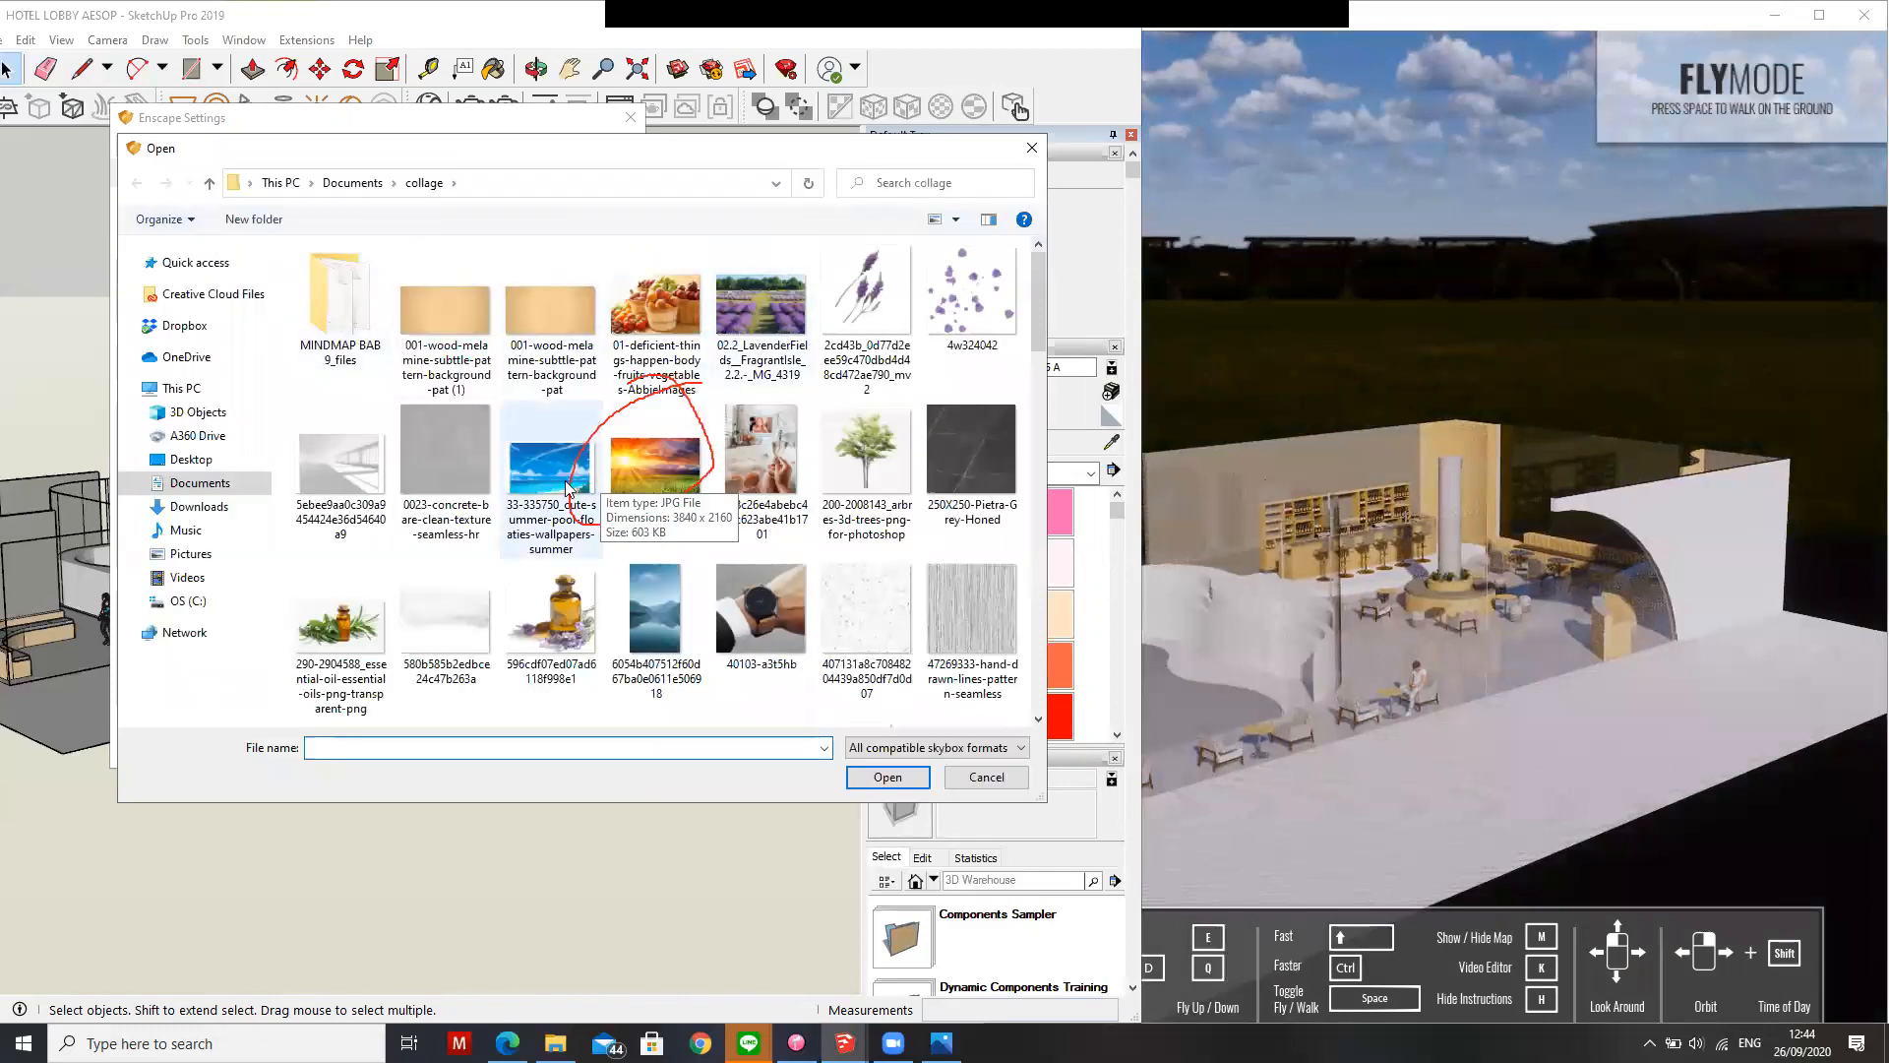
pyautogui.click(647, 475)
pyautogui.click(888, 777)
pyautogui.click(846, 704)
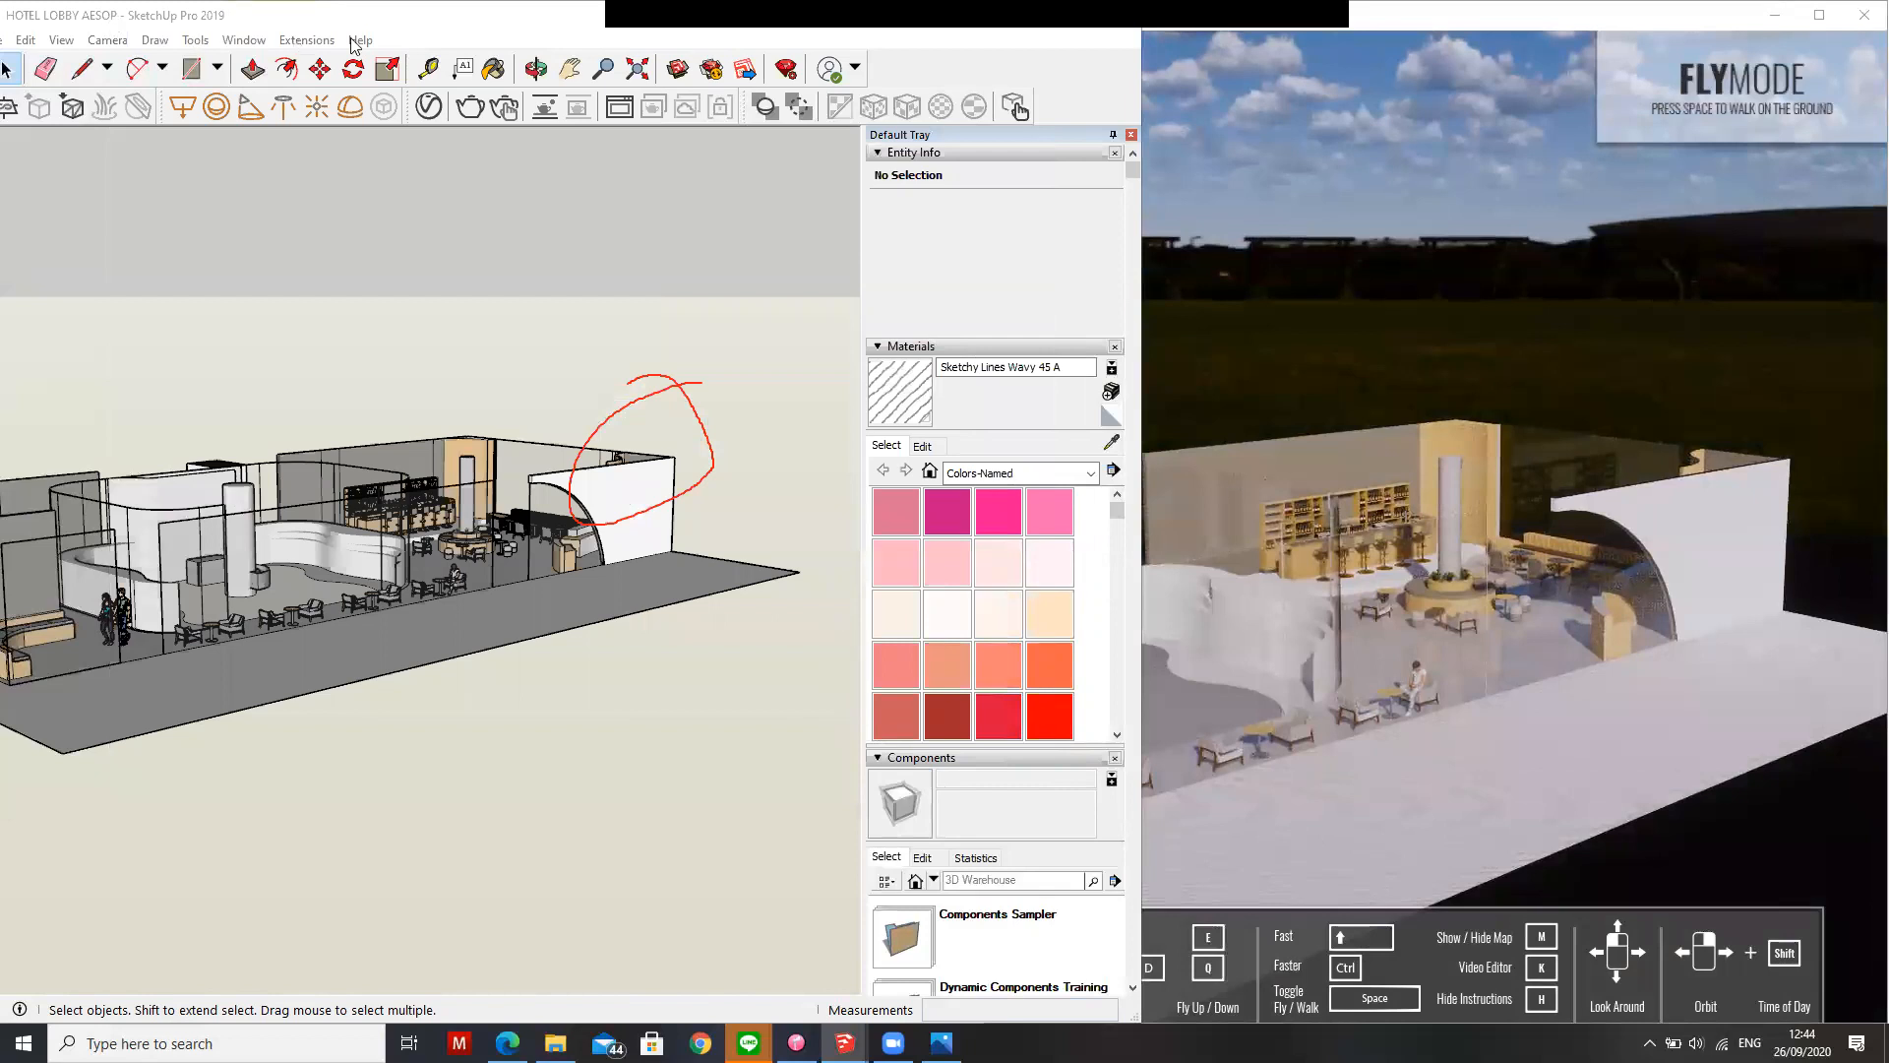
# Reopen the Enscape atmosphere settings, try to load umbrella-png-3 from the collage folder as the skybox, and dismiss the message
pyautogui.click(308, 41)
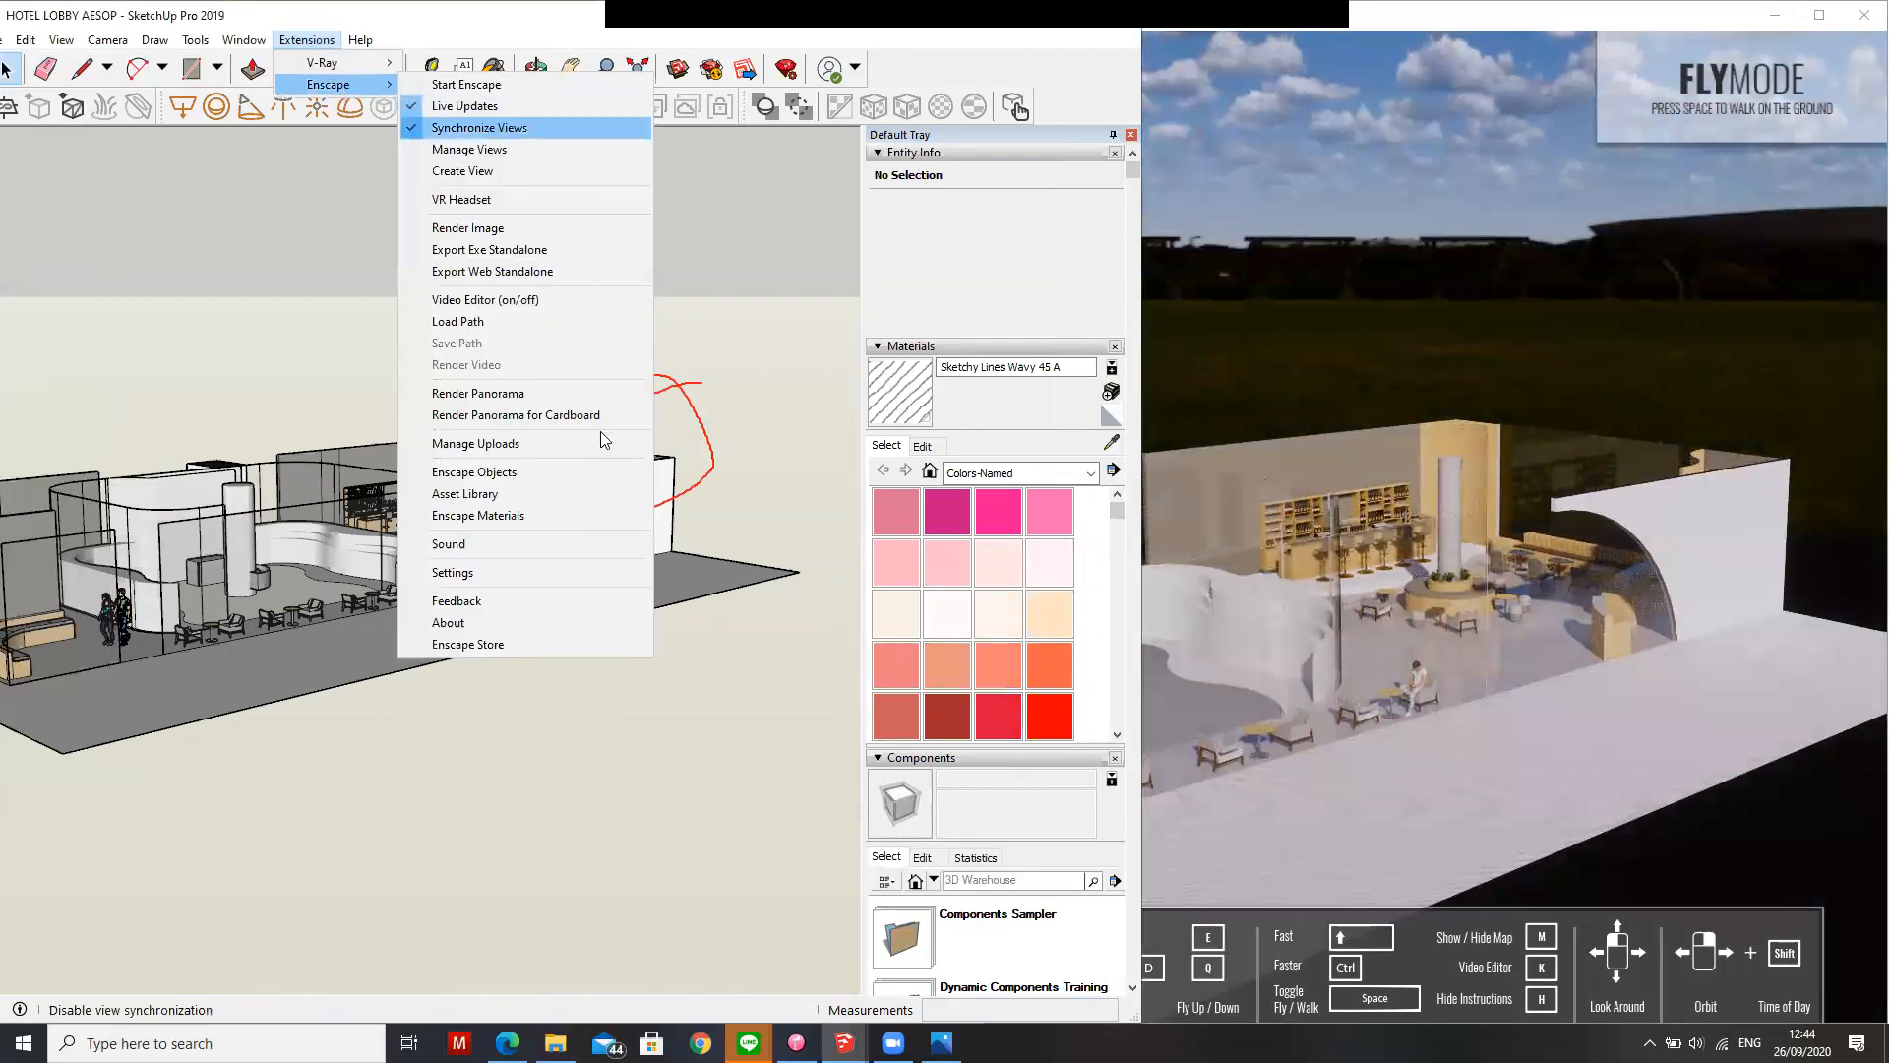
pyautogui.click(629, 575)
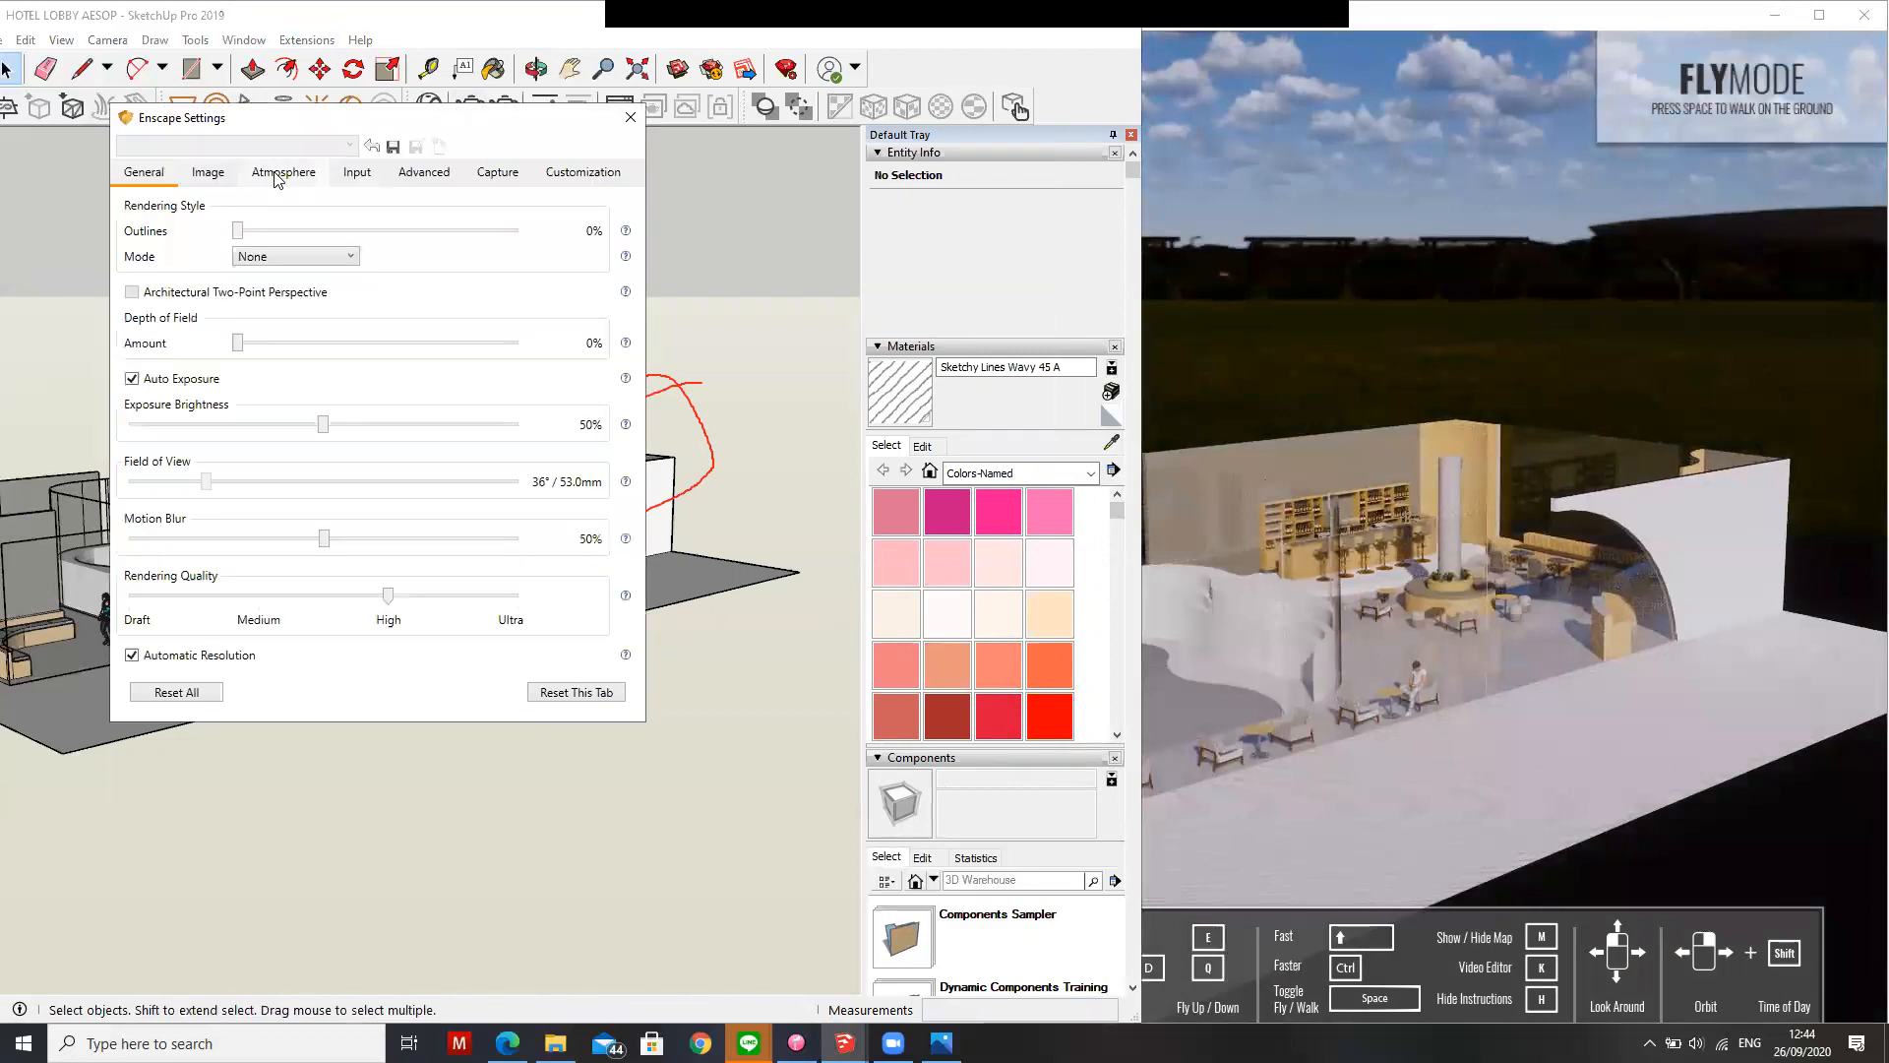
pyautogui.click(283, 173)
pyautogui.click(132, 206)
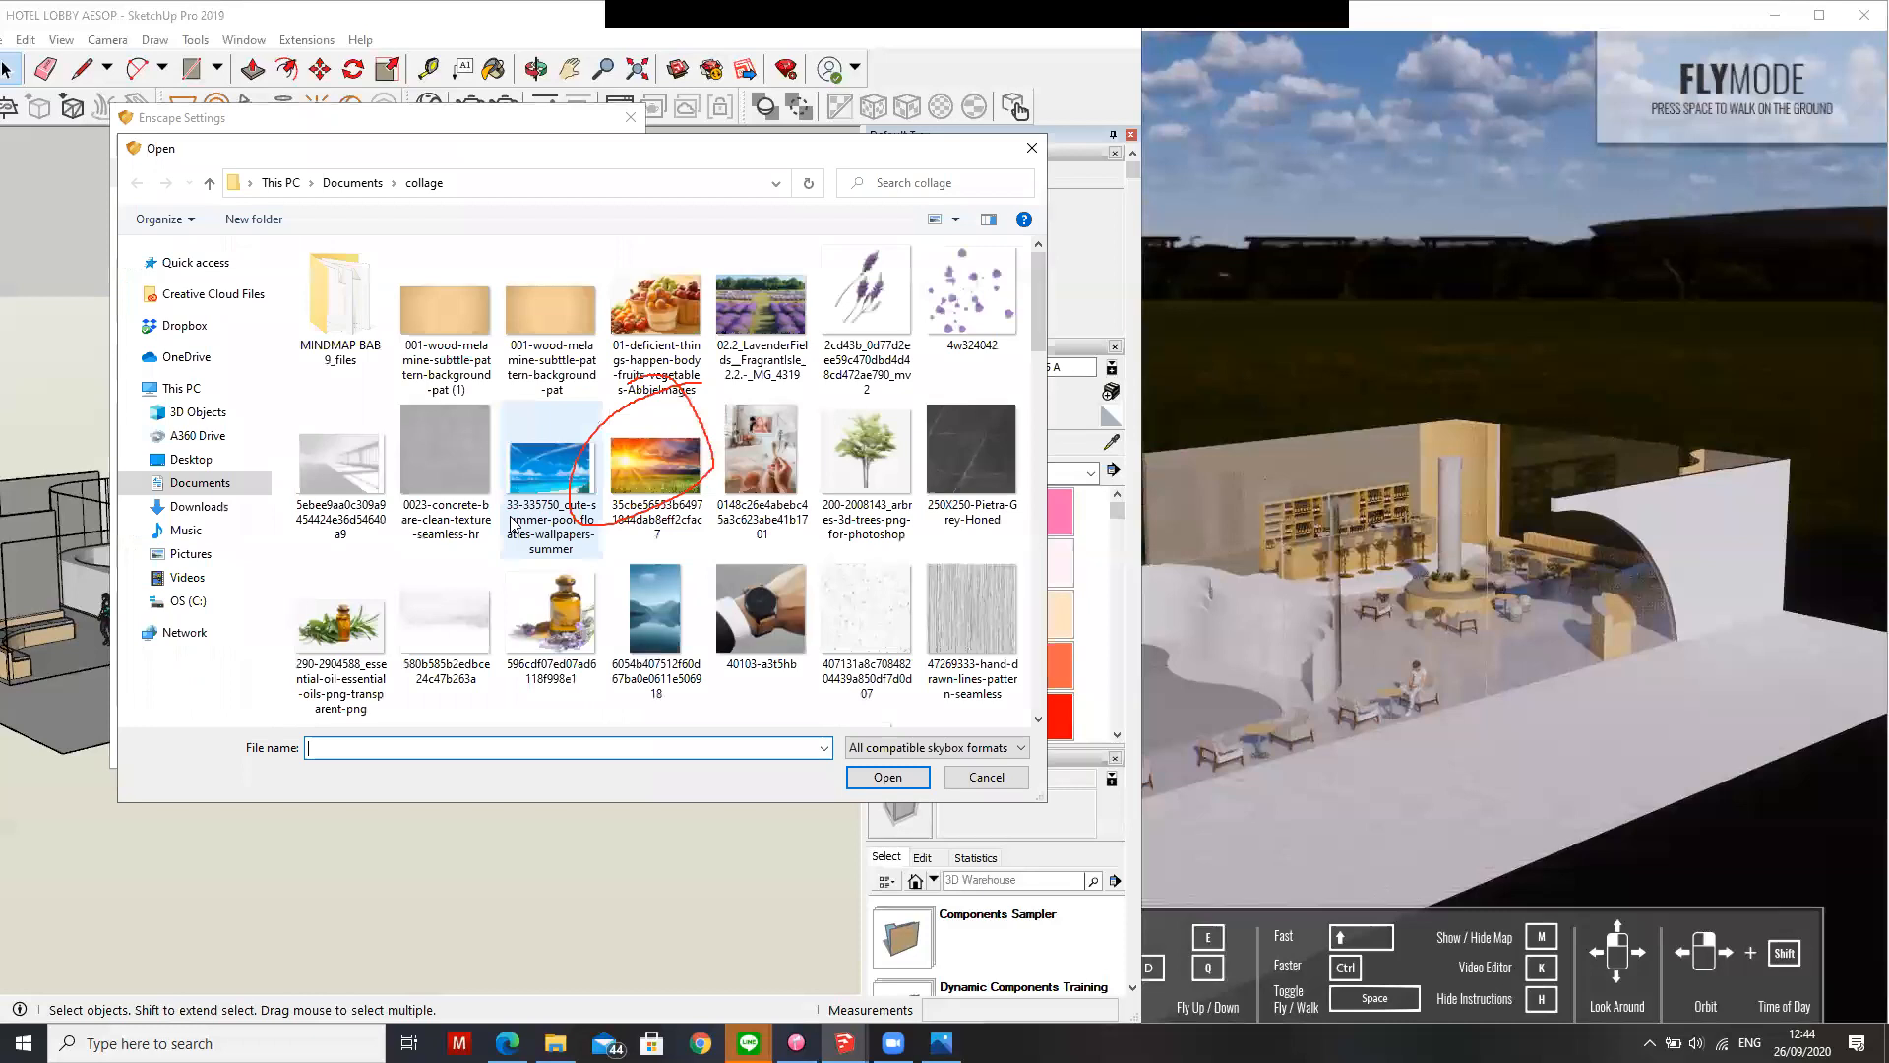
pyautogui.scroll(-5, 509, 525)
pyautogui.scroll(-3, 610, 531)
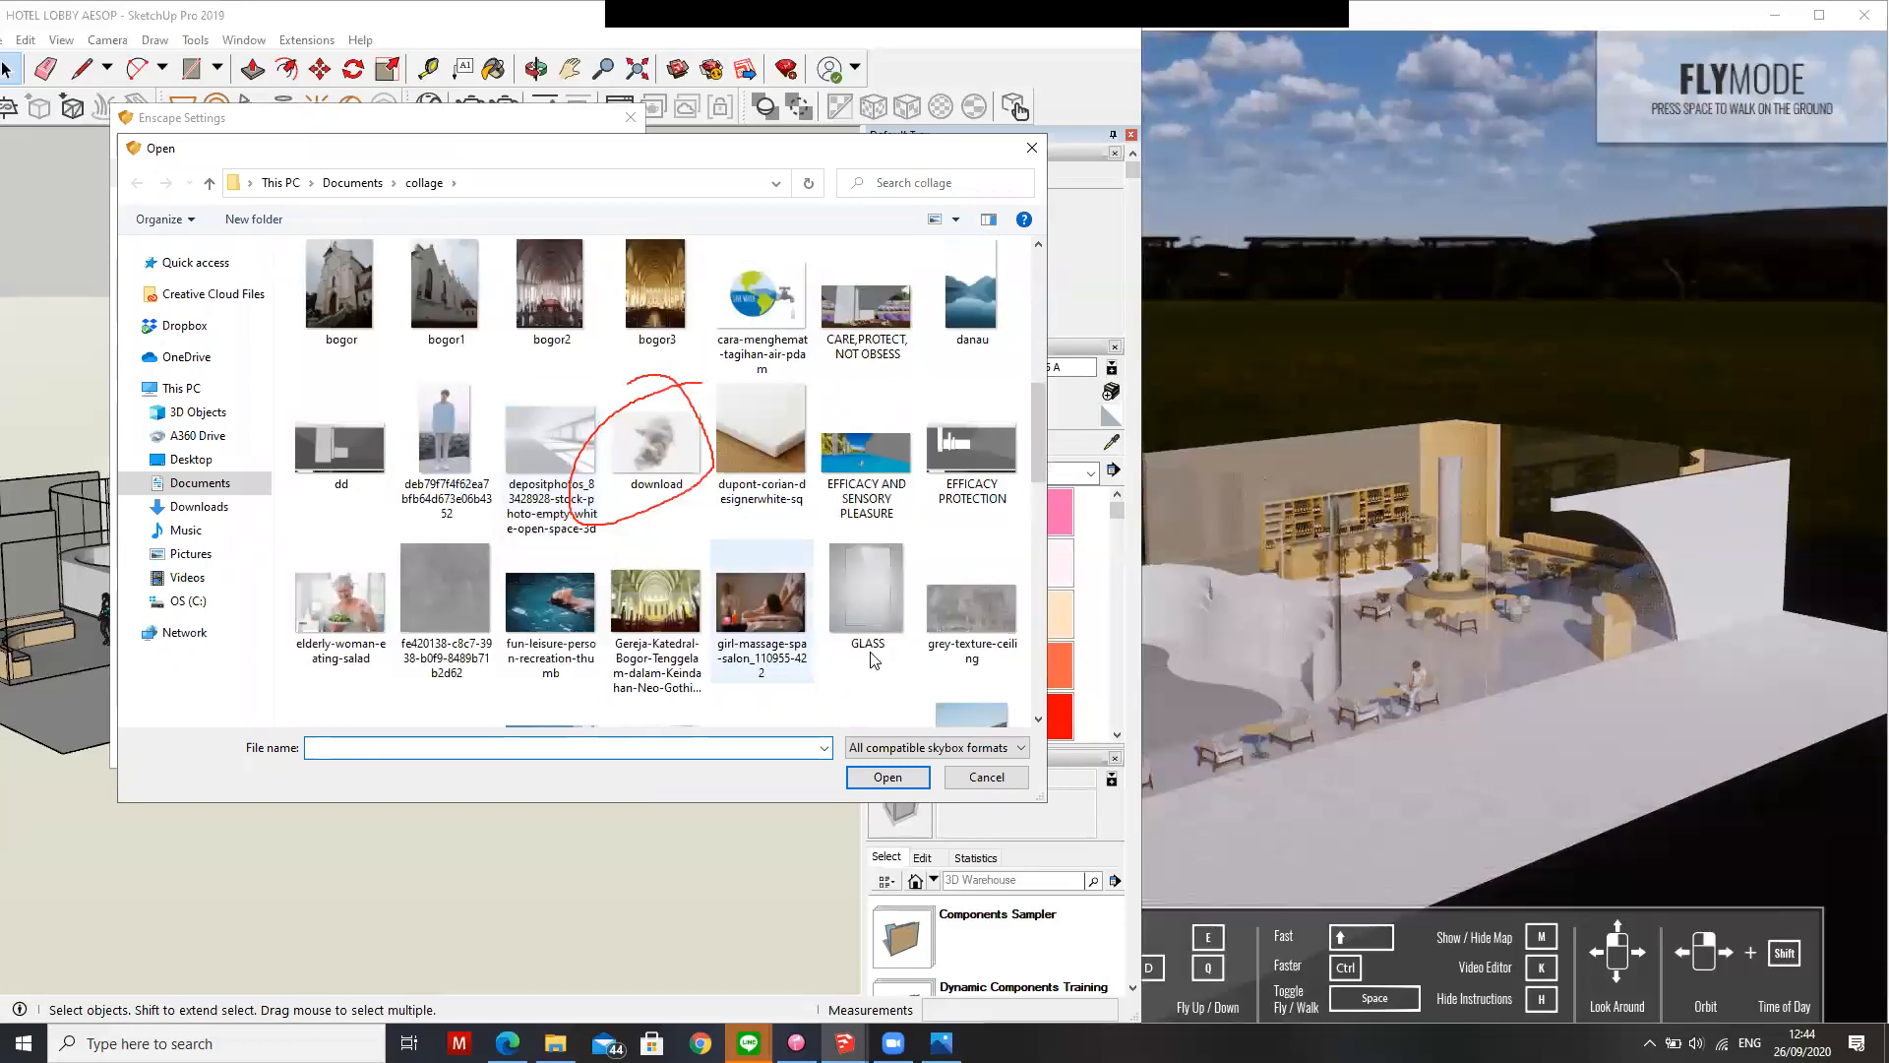
pyautogui.scroll(-5, 704, 644)
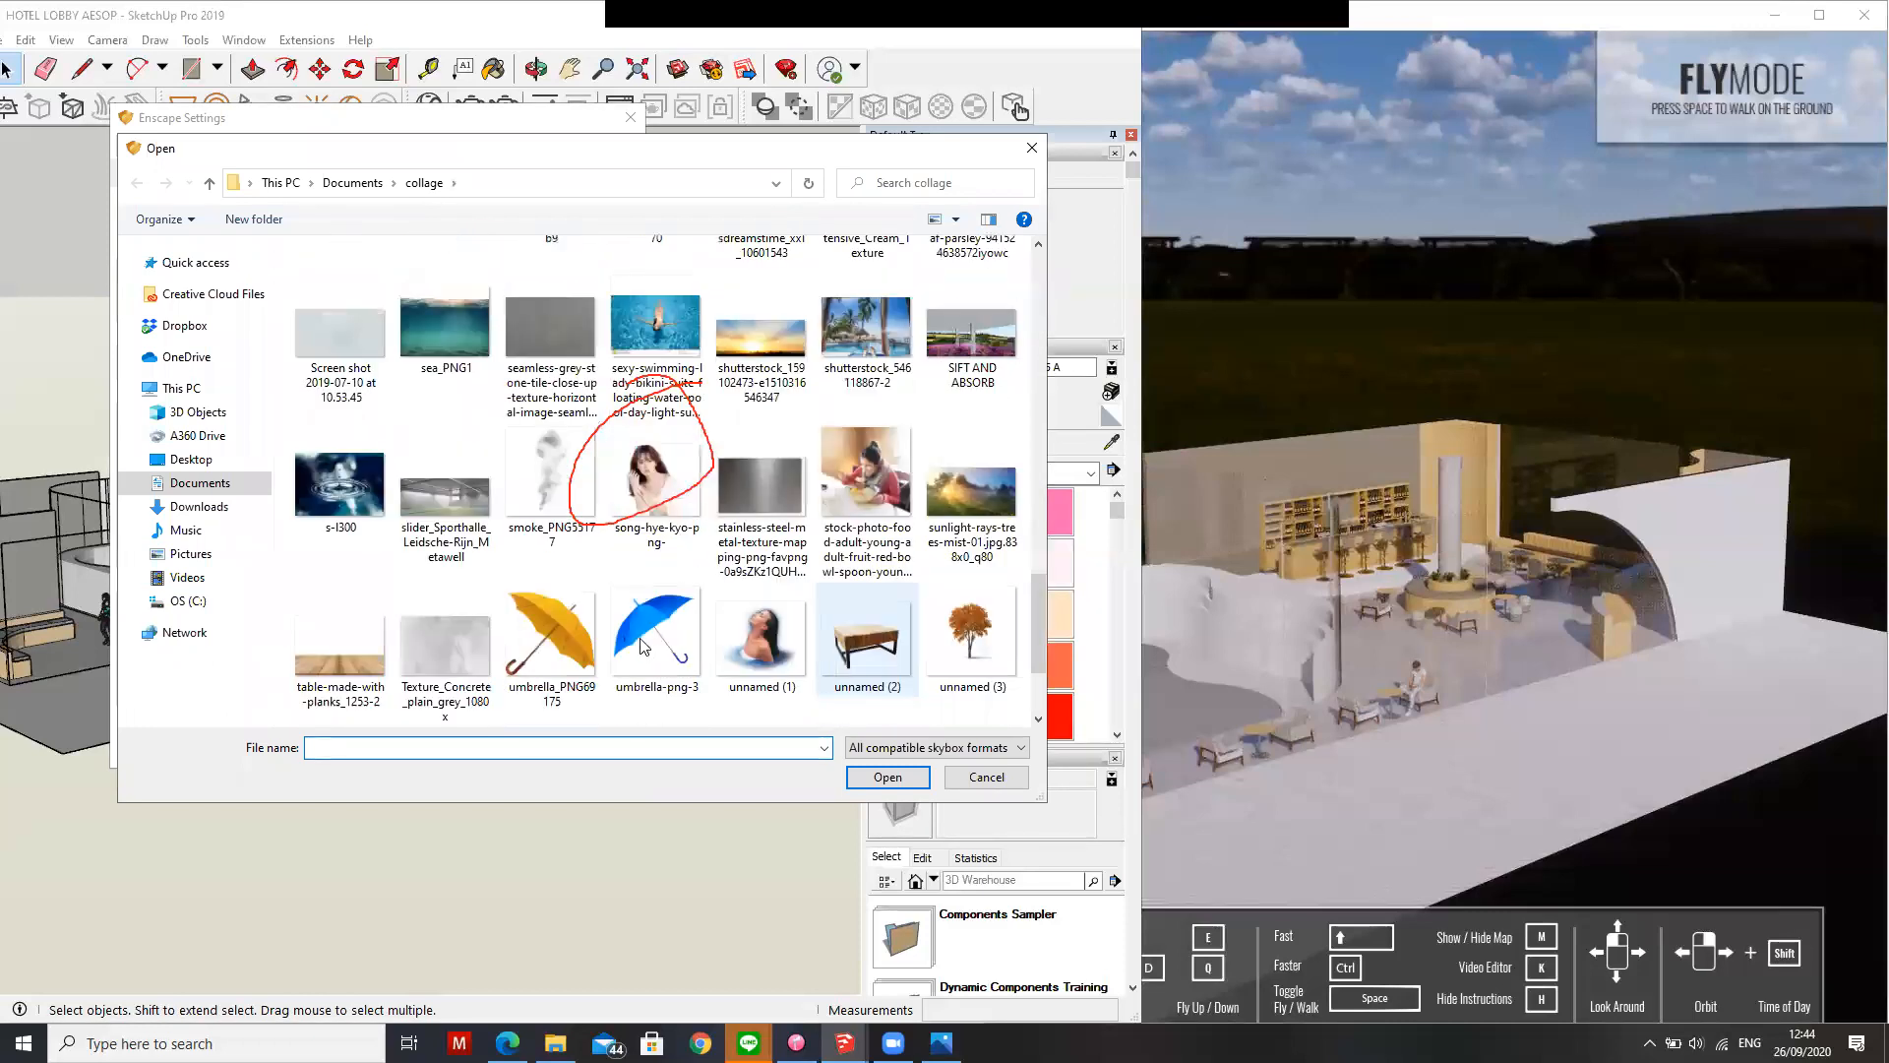
pyautogui.click(656, 635)
pyautogui.click(887, 776)
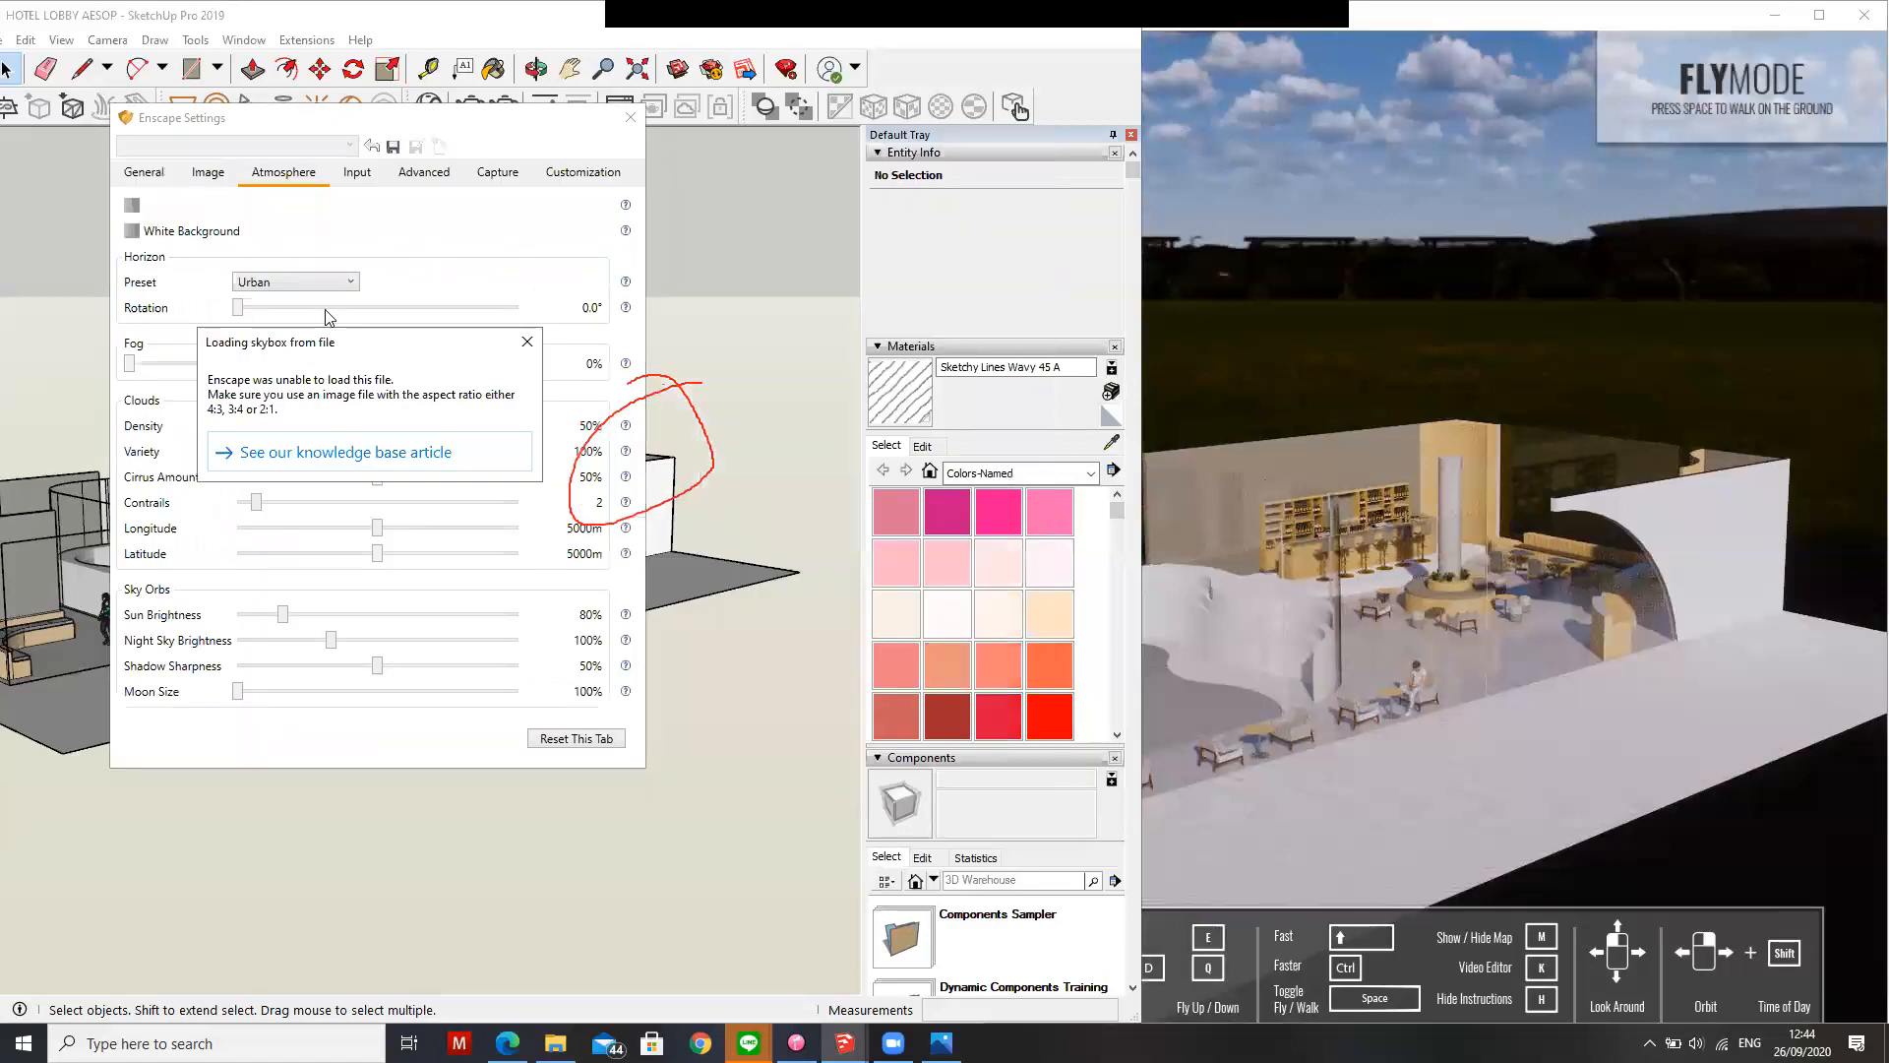
pyautogui.click(527, 342)
pyautogui.scroll(-3, 1492, 458)
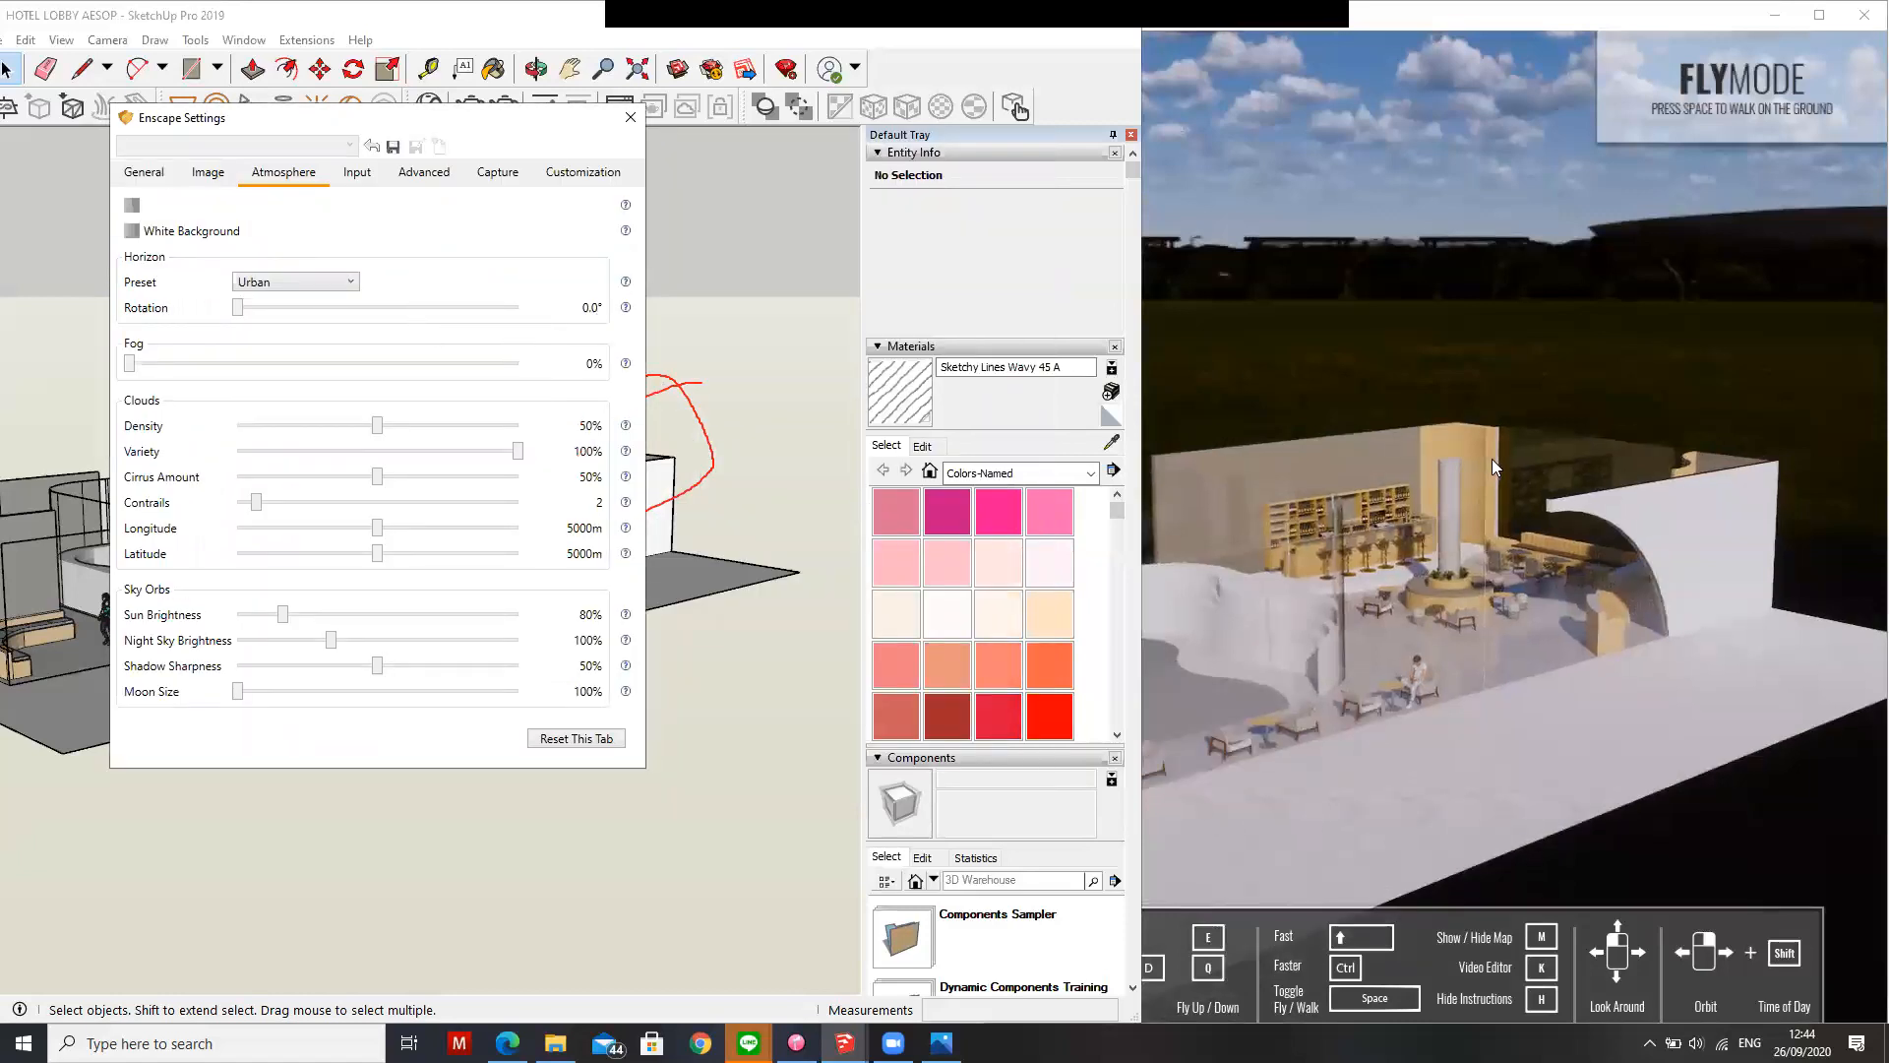
# Examine the hotel lobby render against the Urban horizon from ground level, from above and close to the seating
pyautogui.click(1491, 458)
pyautogui.moveTo(1268, 584); pyautogui.dragTo(1224, 488, button='middle')
pyautogui.moveTo(729, 528)
pyautogui.mouseDown(button='middle')
pyautogui.moveTo(717, 499)
pyautogui.moveTo(805, 547)
pyautogui.mouseUp(button='middle')
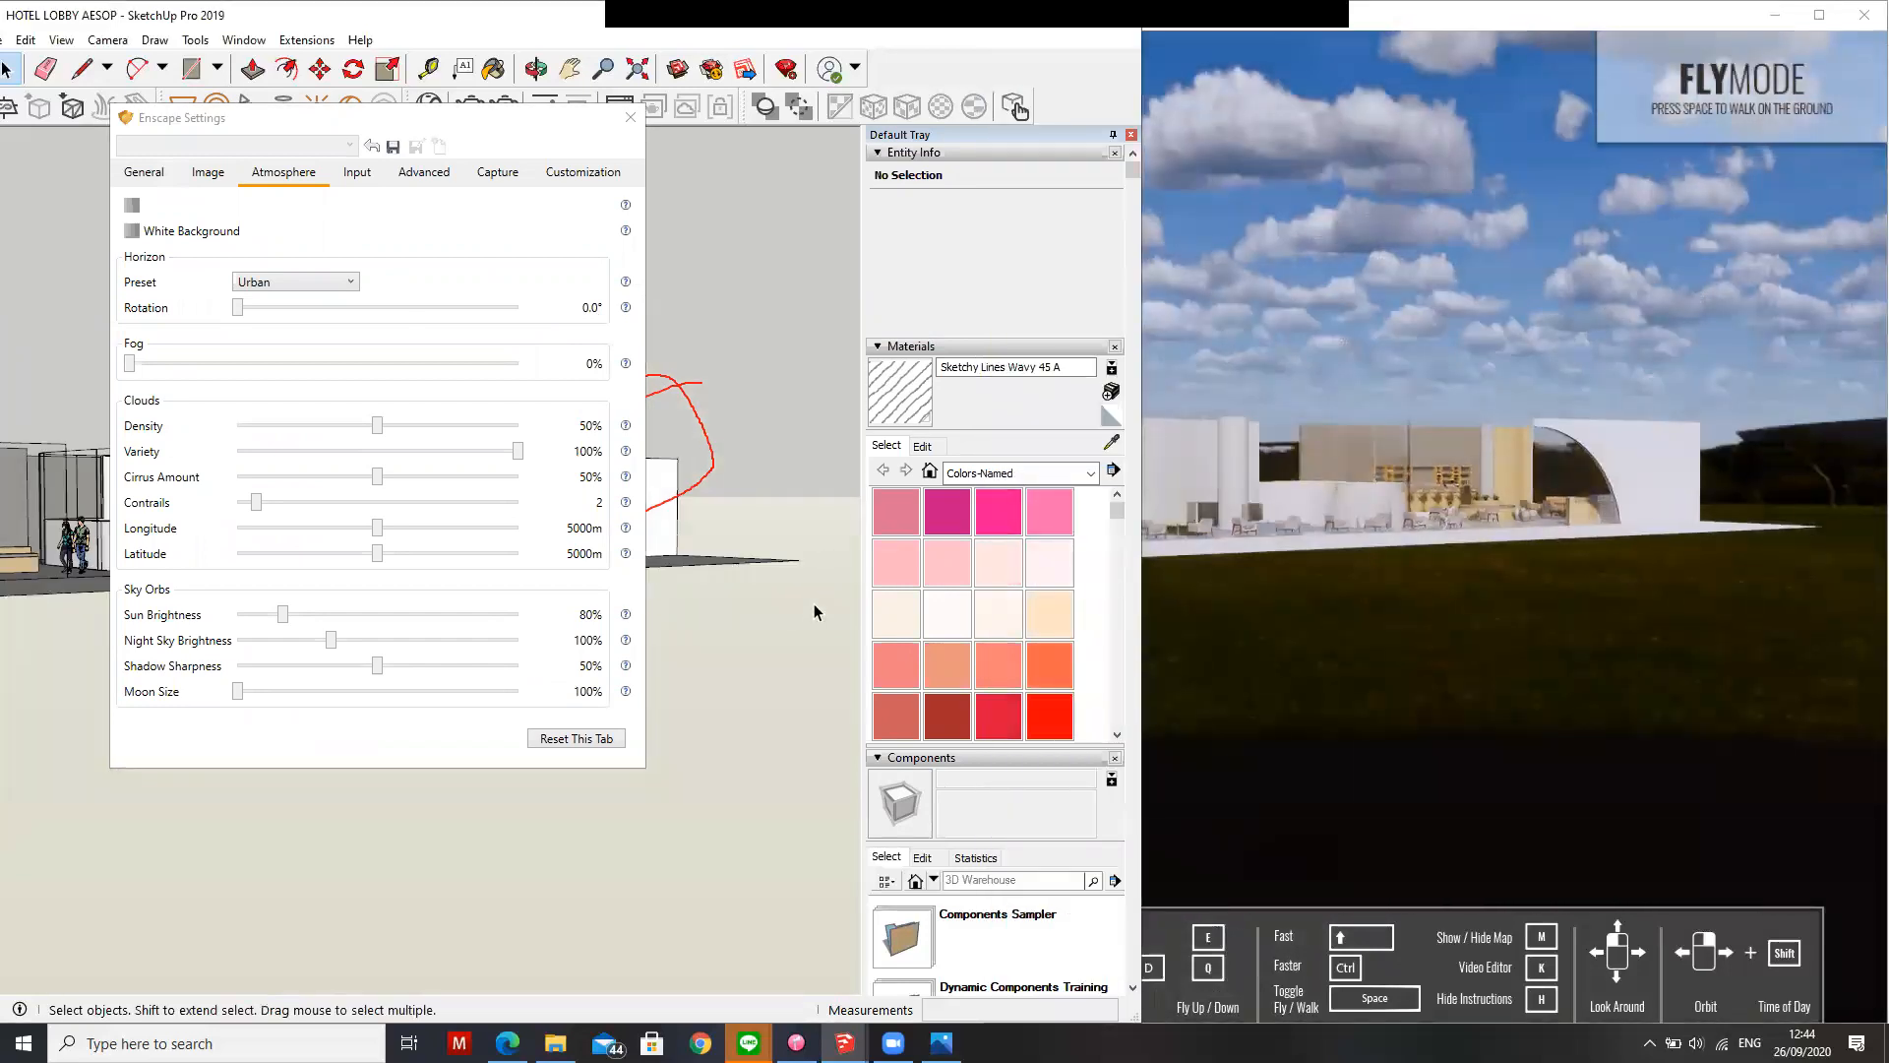
pyautogui.moveTo(871, 691); pyautogui.dragTo(792, 658, button='middle')
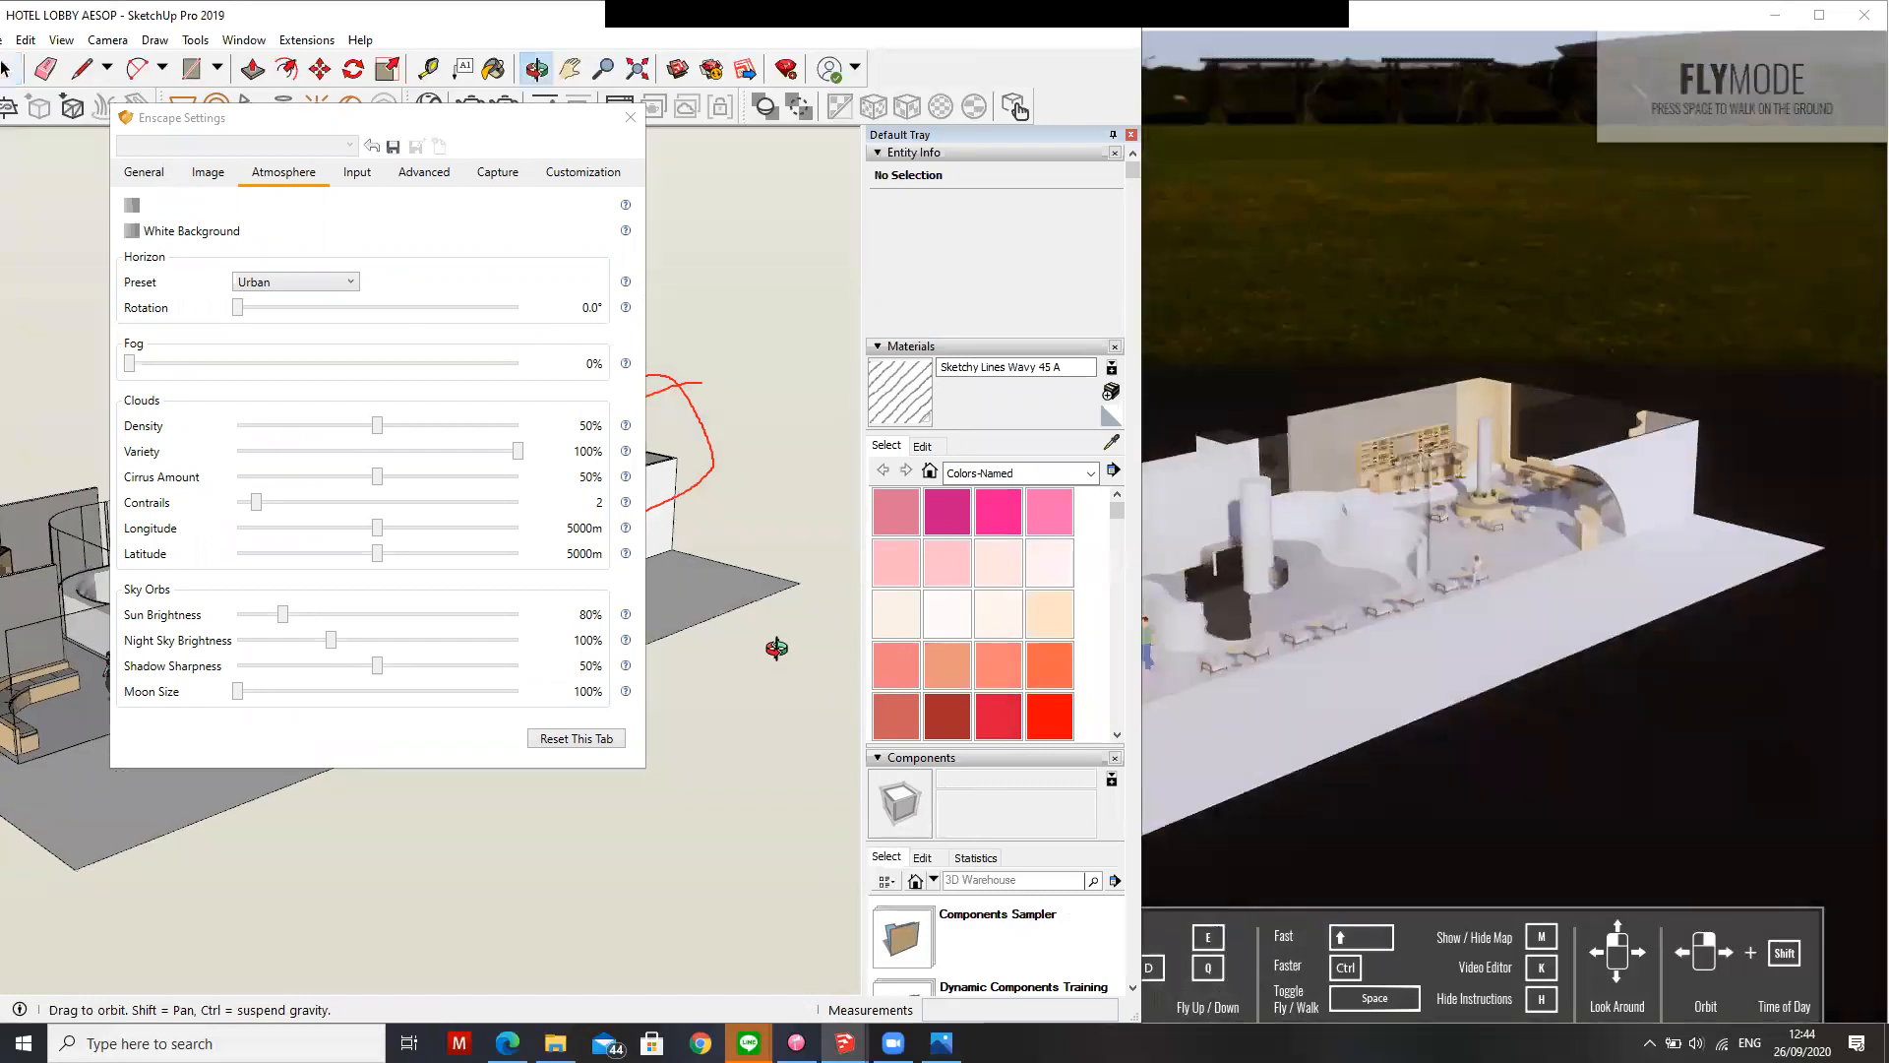
pyautogui.scroll(3, 1569, 502)
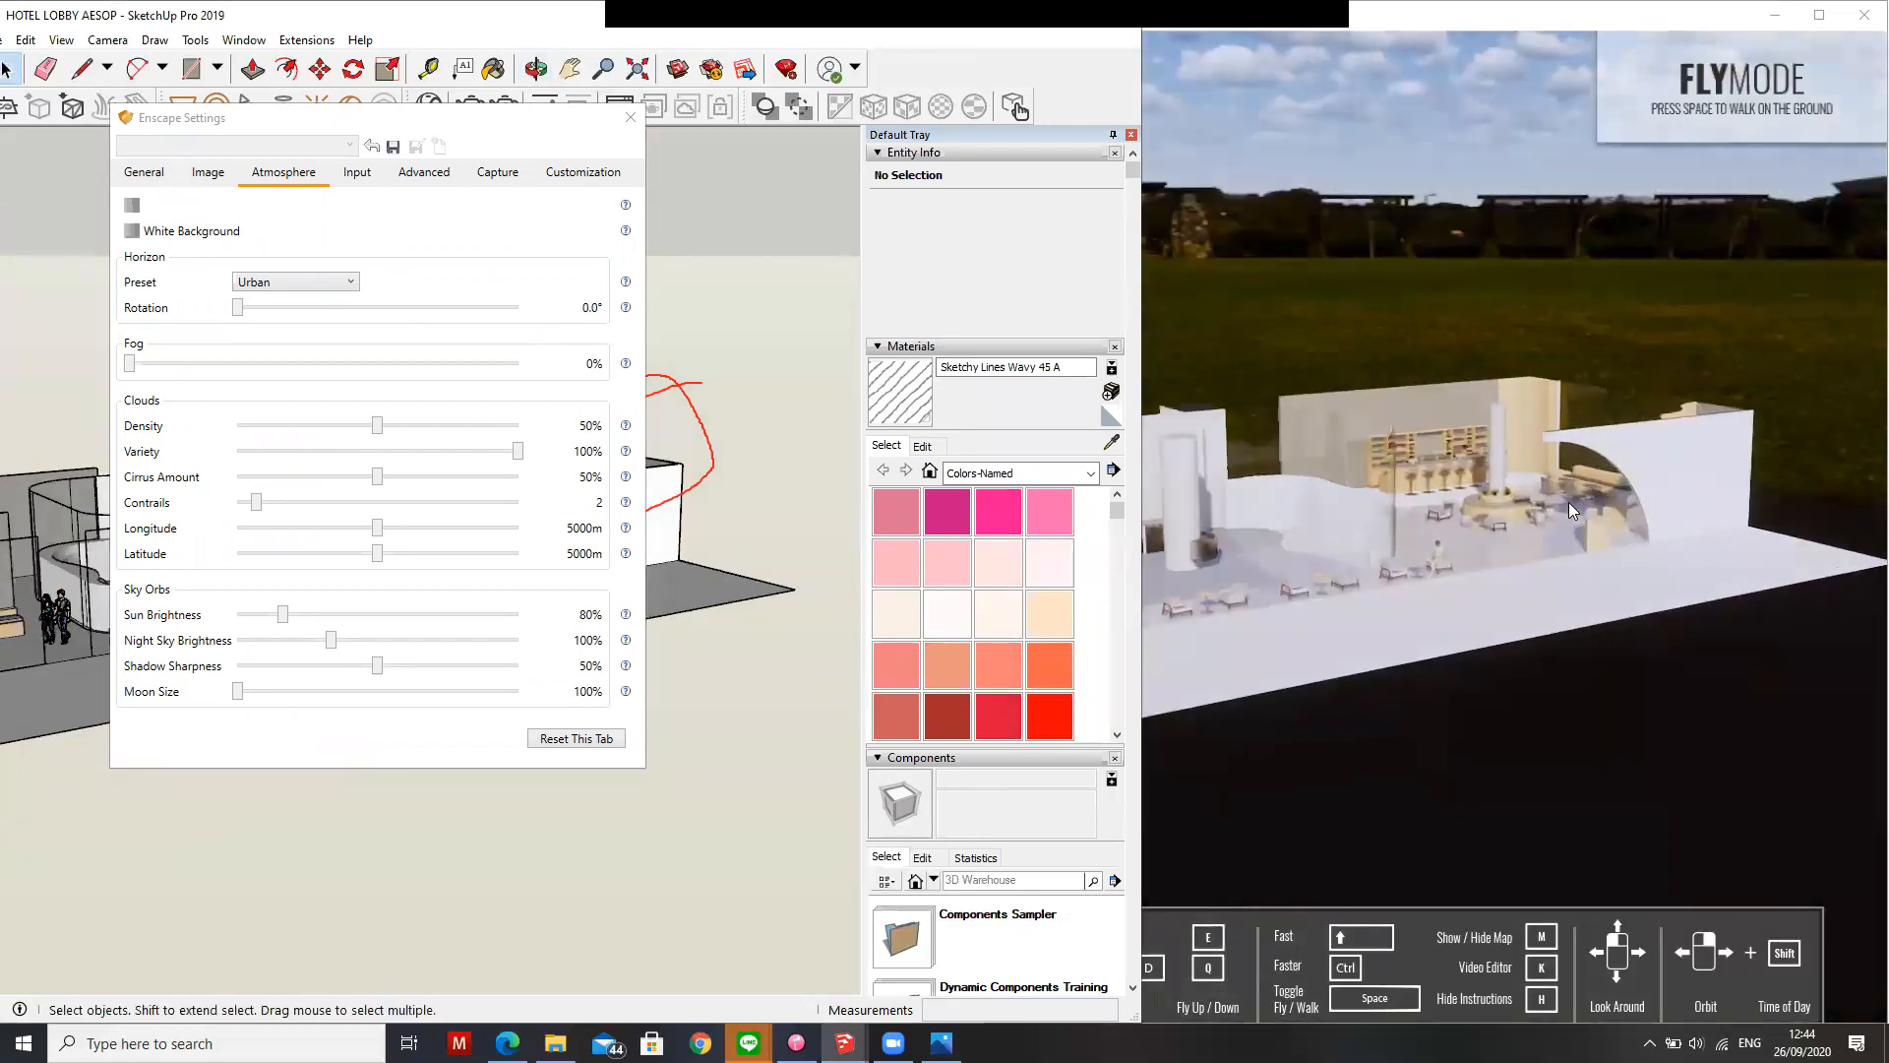
pyautogui.scroll(3, 1568, 508)
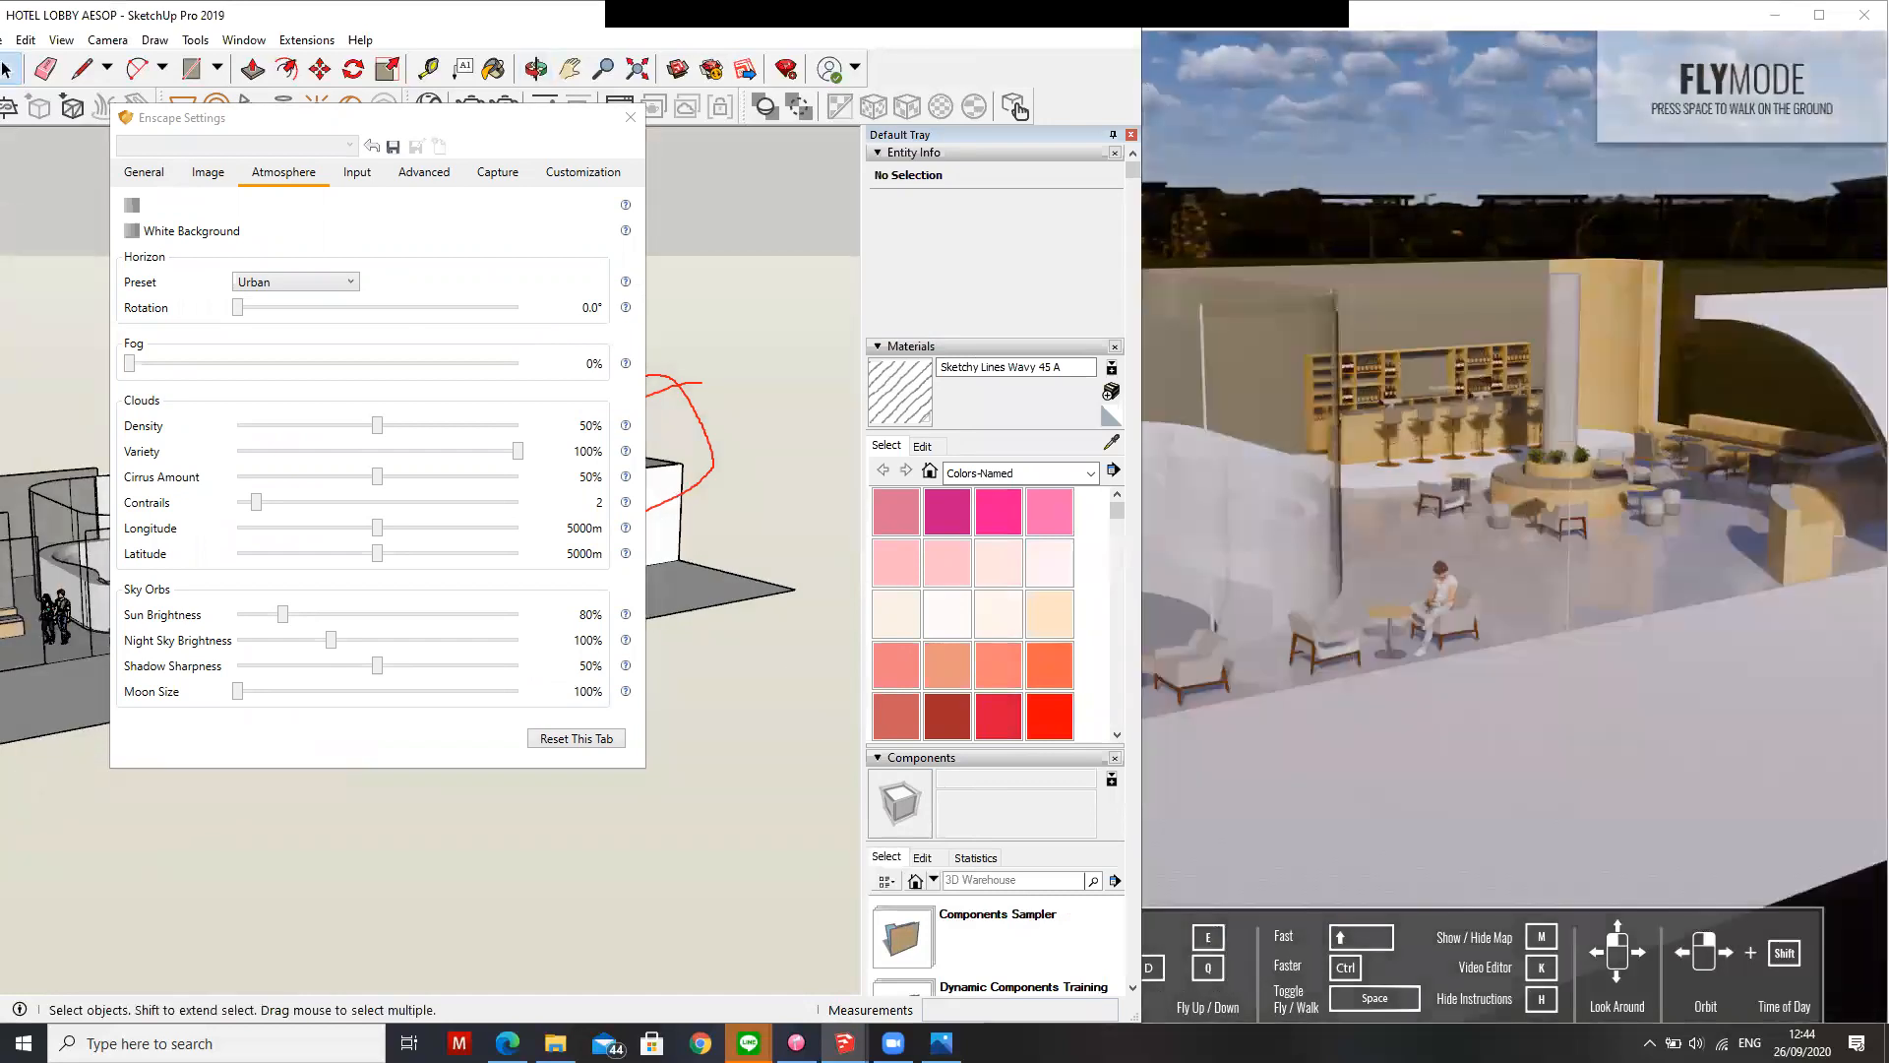
pyautogui.click(1742, 727)
pyautogui.press('d')
pyautogui.moveTo(1614, 719)
pyautogui.mouseDown(button='right')
pyautogui.moveTo(1761, 723)
pyautogui.moveTo(1614, 713)
pyautogui.mouseUp(button='right')
pyautogui.moveTo(746, 750)
pyautogui.mouseDown(button='middle')
pyautogui.moveTo(934, 760)
pyautogui.moveTo(883, 744)
pyautogui.mouseUp(button='middle')
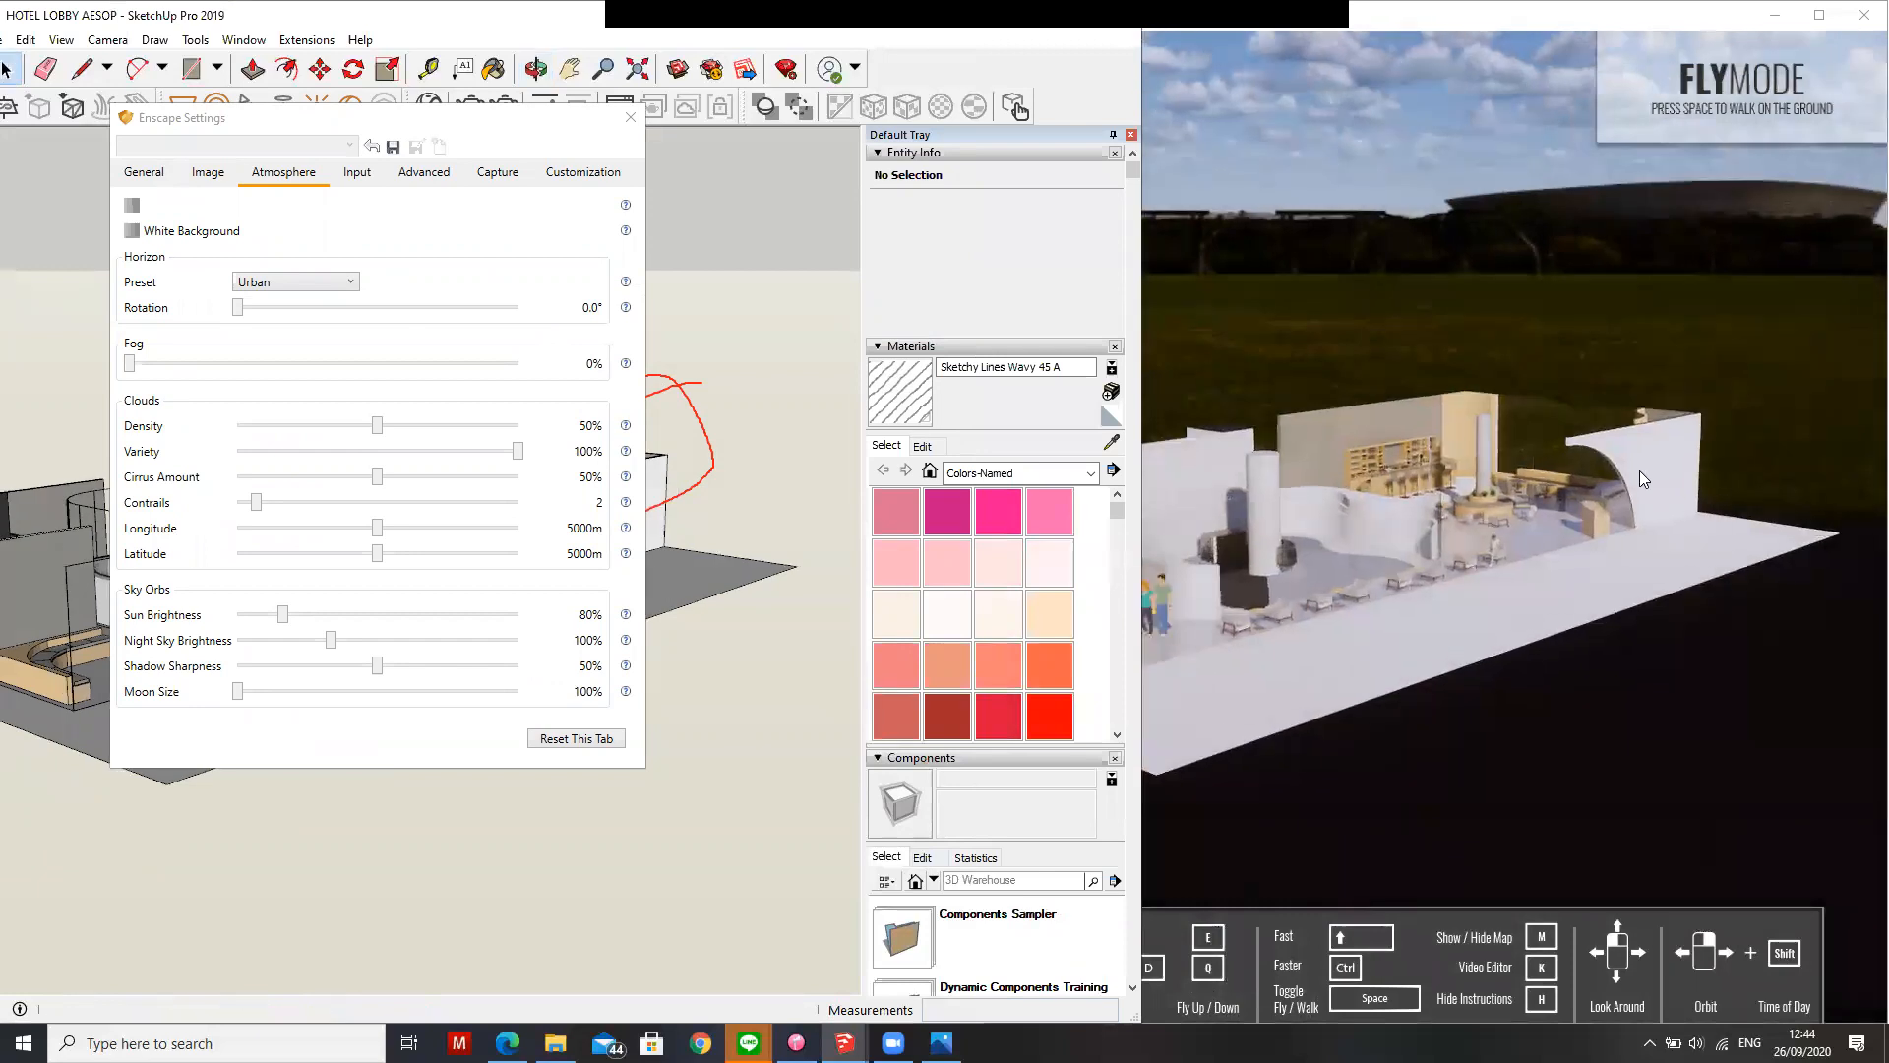
pyautogui.scroll(8, 1639, 470)
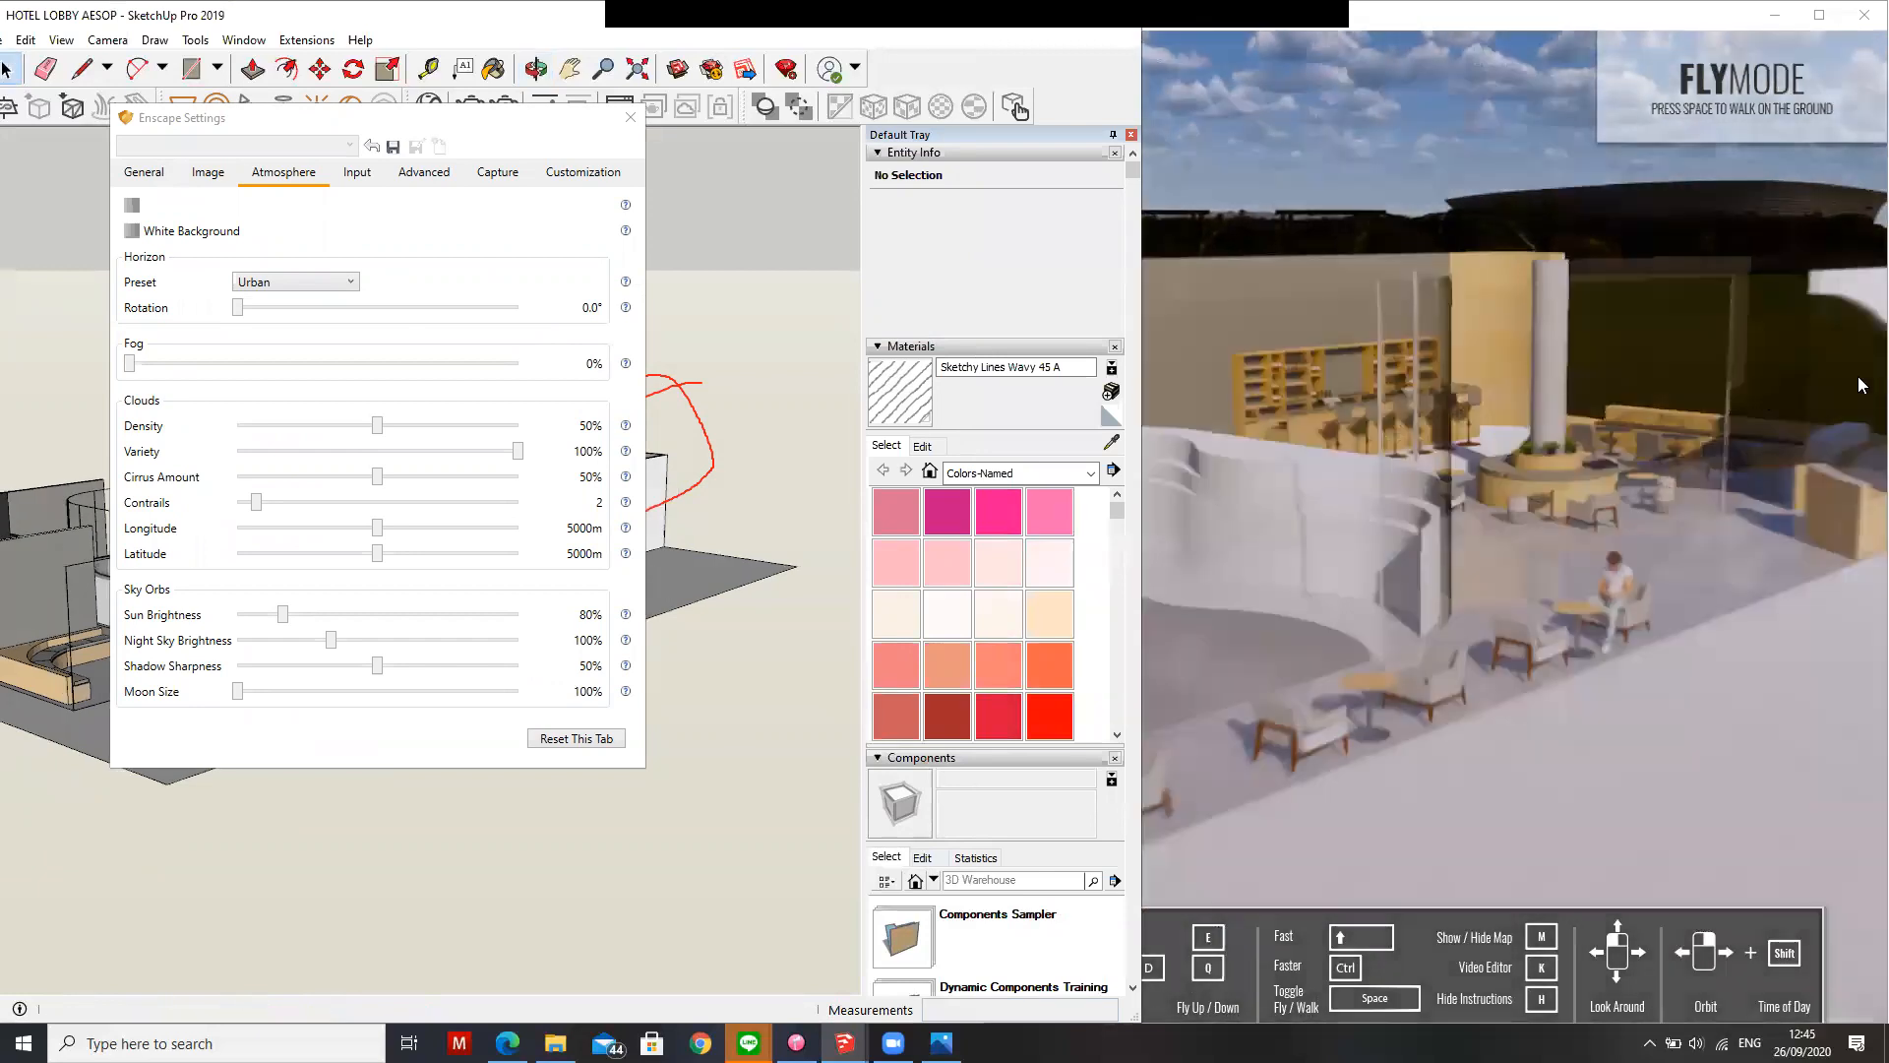
pyautogui.scroll(3, 1862, 384)
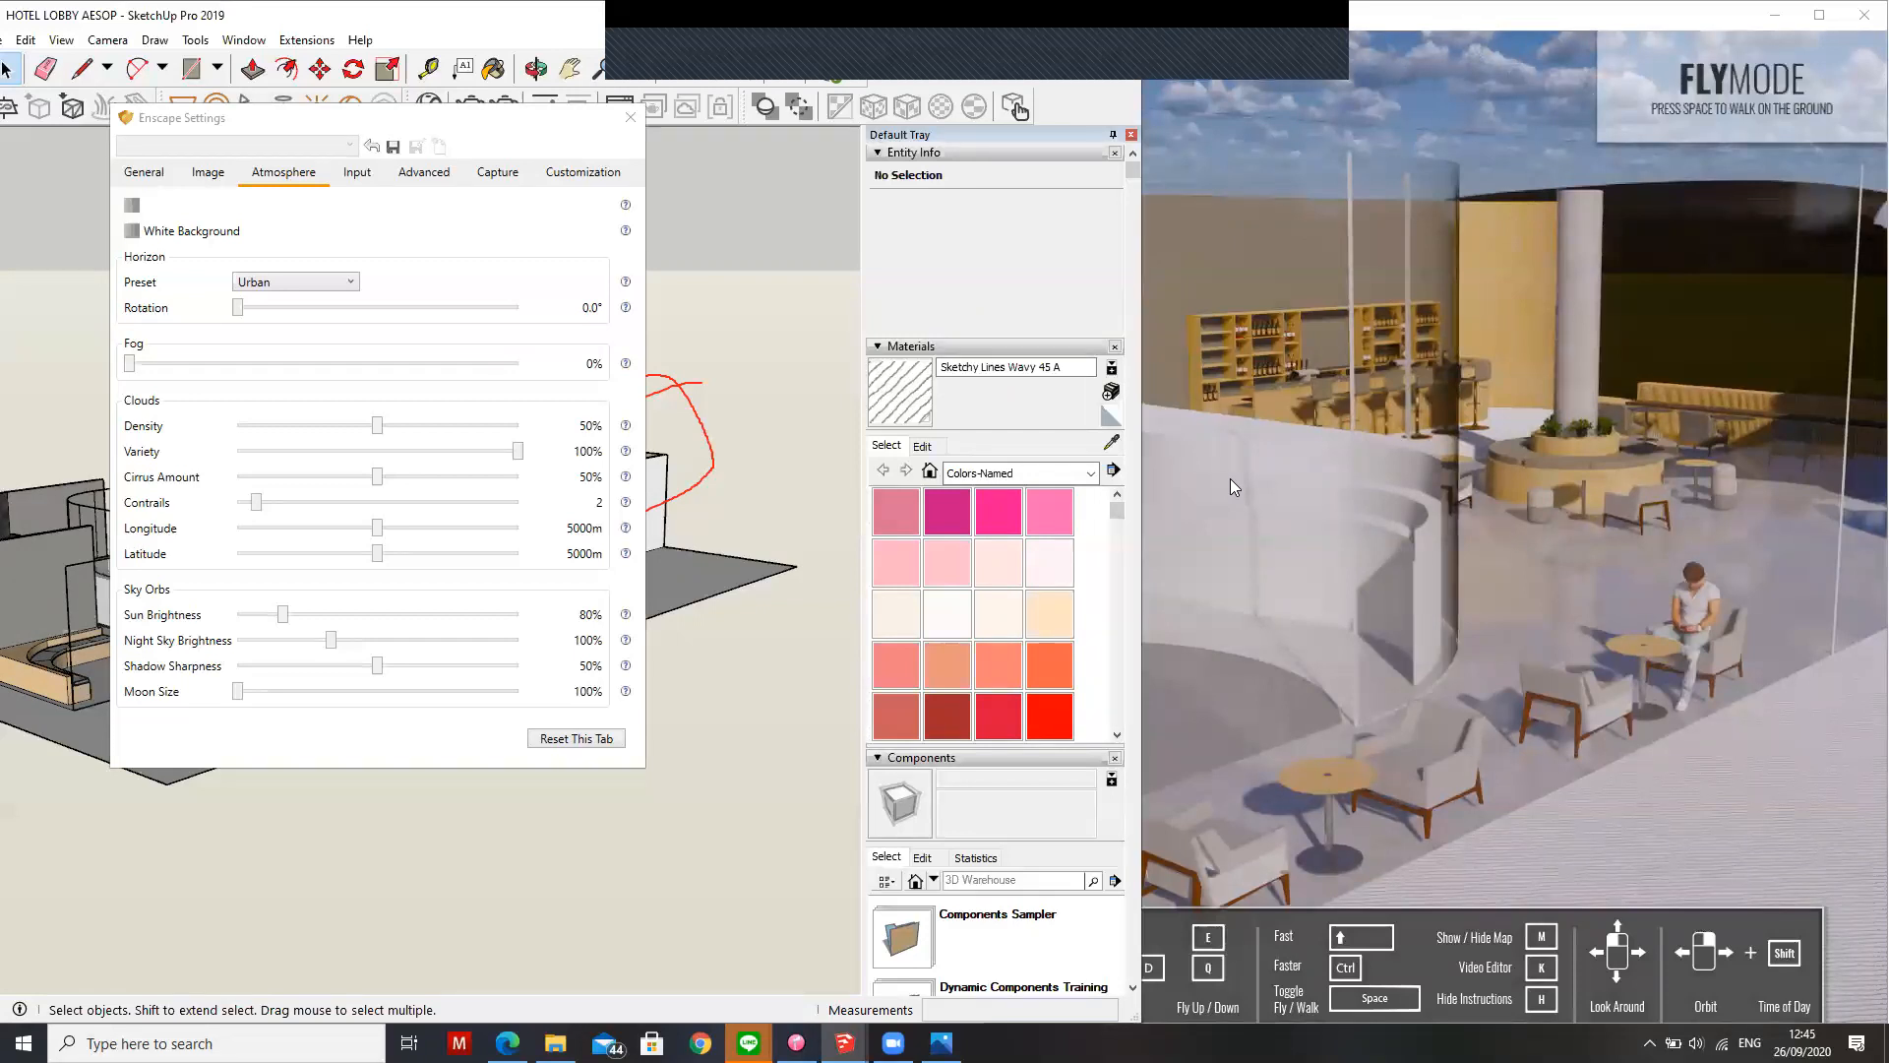
# Set the Enscape horizon preset to White Cubes and check the lobby against it from farther away
pyautogui.click(346, 283)
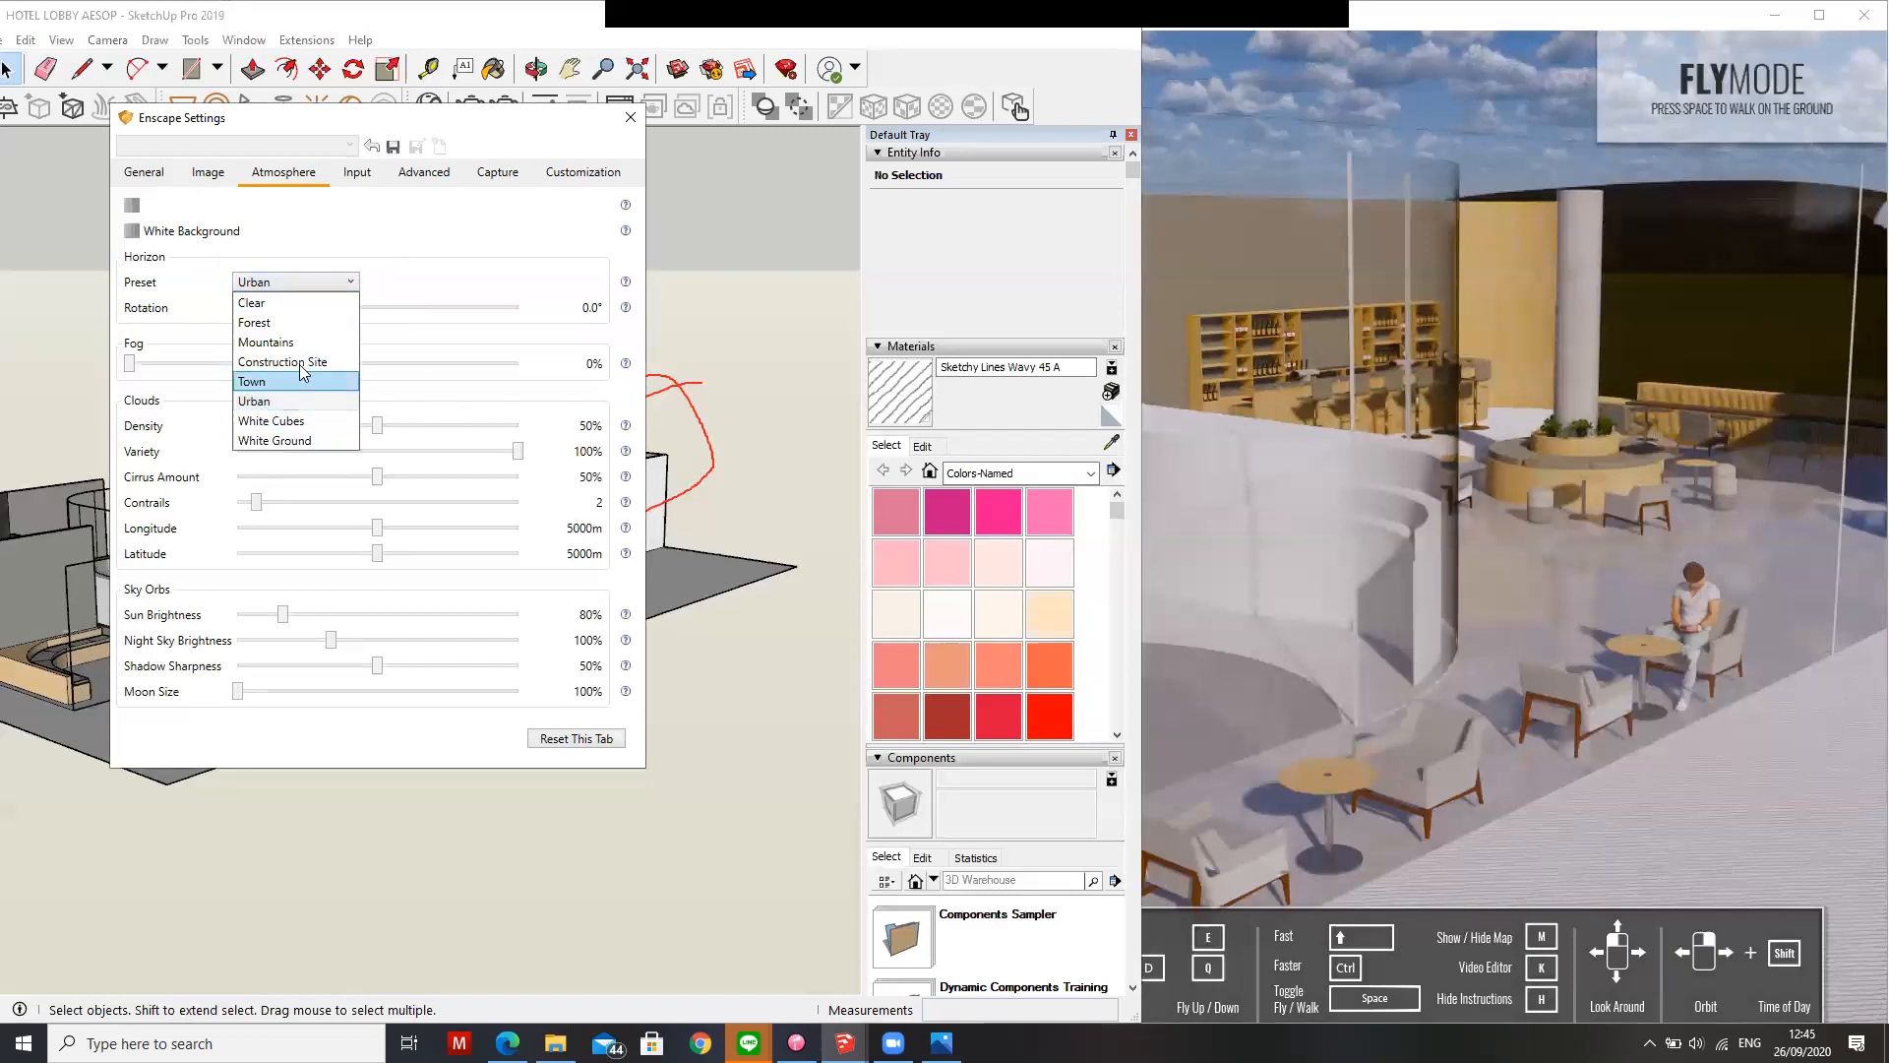
pyautogui.click(295, 420)
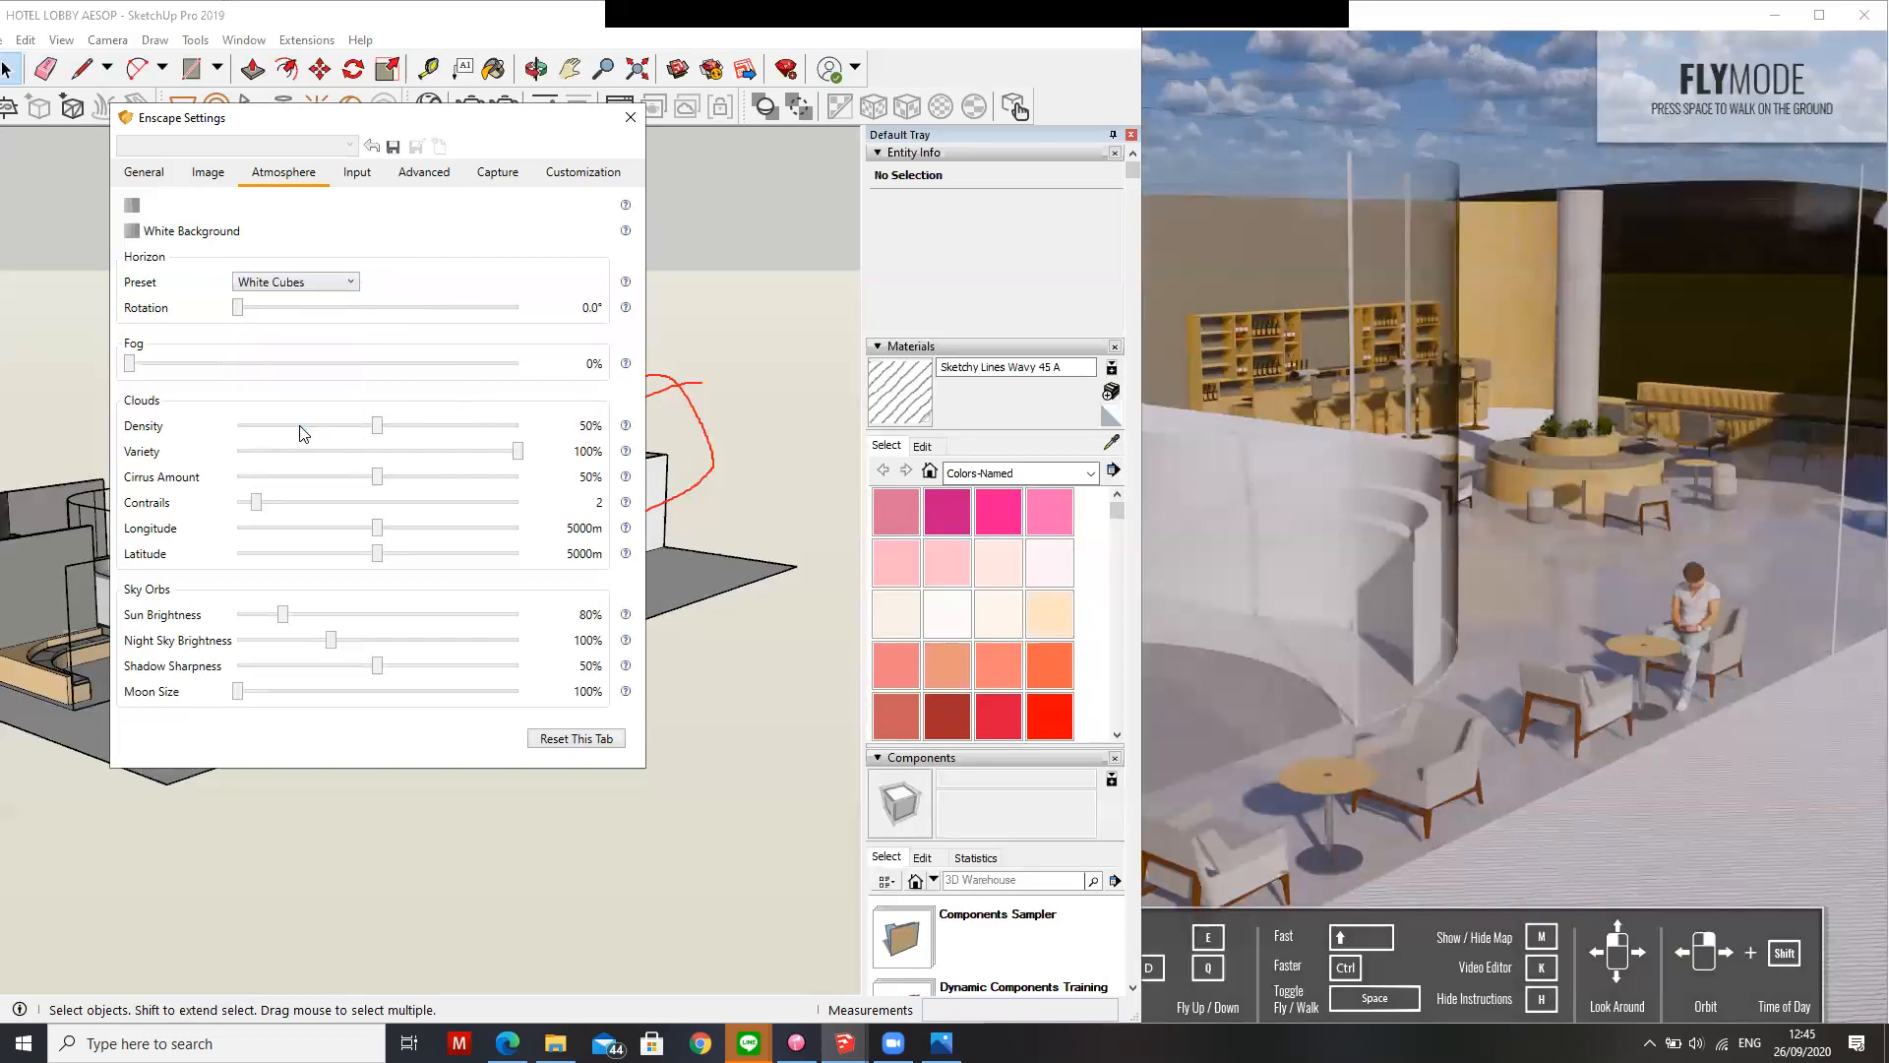
pyautogui.scroll(-10, 1549, 543)
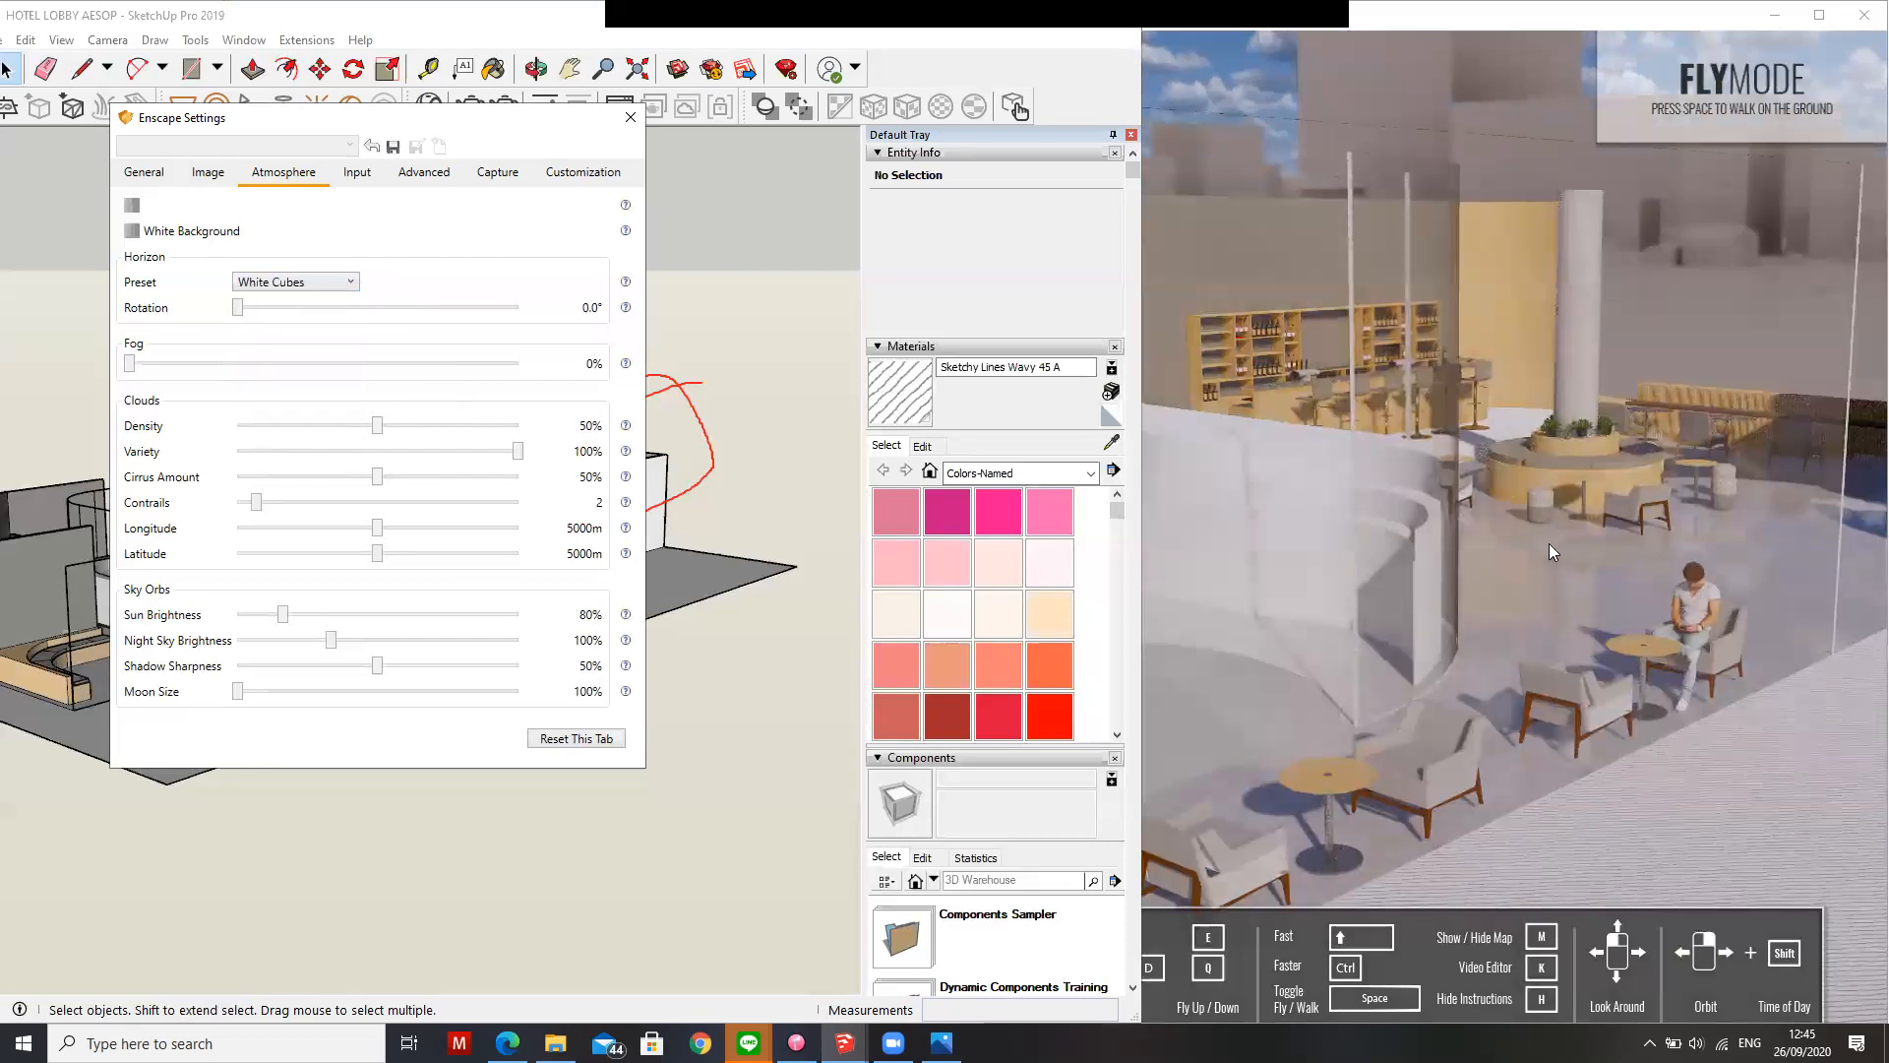
pyautogui.scroll(-2, 1677, 551)
pyautogui.scroll(5, 1694, 562)
pyautogui.scroll(-3, 1699, 555)
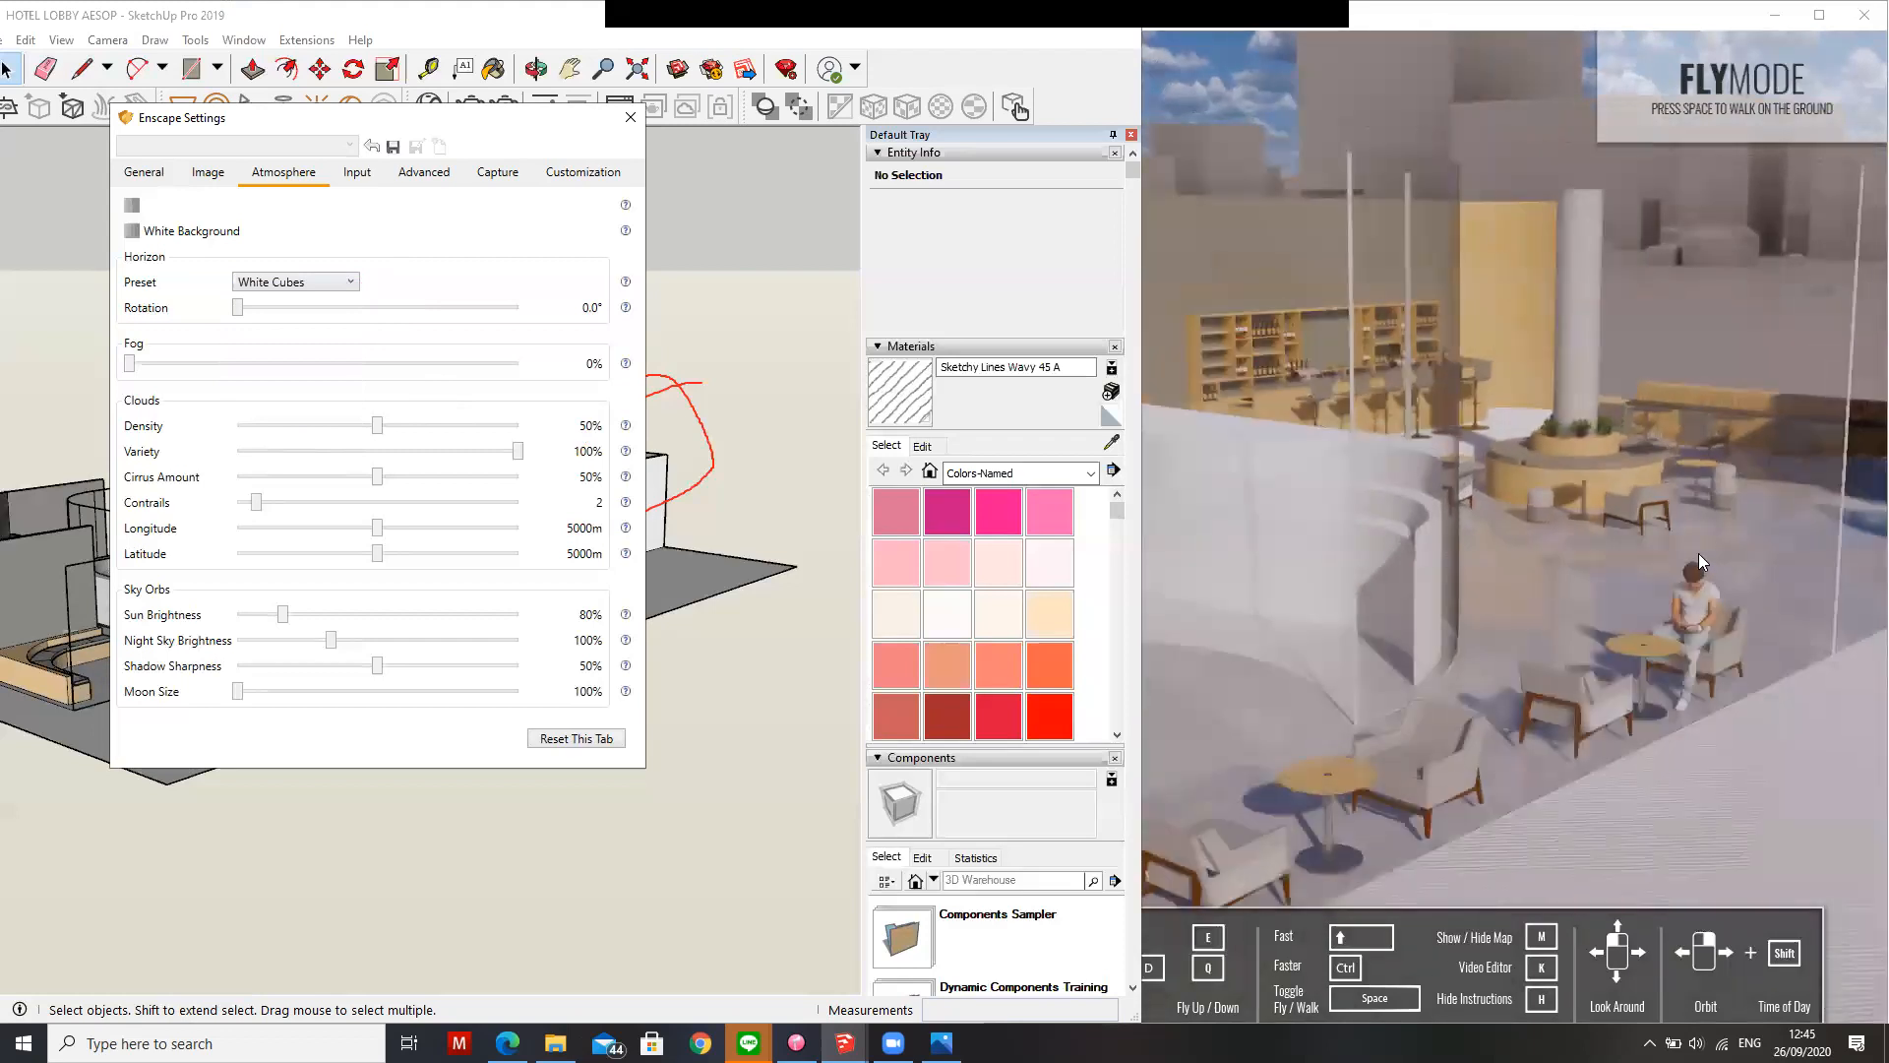
pyautogui.moveTo(1141, 579); pyautogui.dragTo(984, 579)
pyautogui.keyDown('shift'); pyautogui.moveTo(767, 579); pyautogui.dragTo(648, 580, button='middle'); pyautogui.keyUp('shift')
pyautogui.keyDown('shift'); pyautogui.moveTo(777, 571); pyautogui.dragTo(692, 575, button='middle'); pyautogui.keyUp('shift')
pyautogui.moveTo(724, 665)
pyautogui.mouseDown(button='middle')
pyautogui.moveTo(701, 730)
pyautogui.moveTo(709, 675)
pyautogui.moveTo(691, 713)
pyautogui.mouseUp(button='middle')
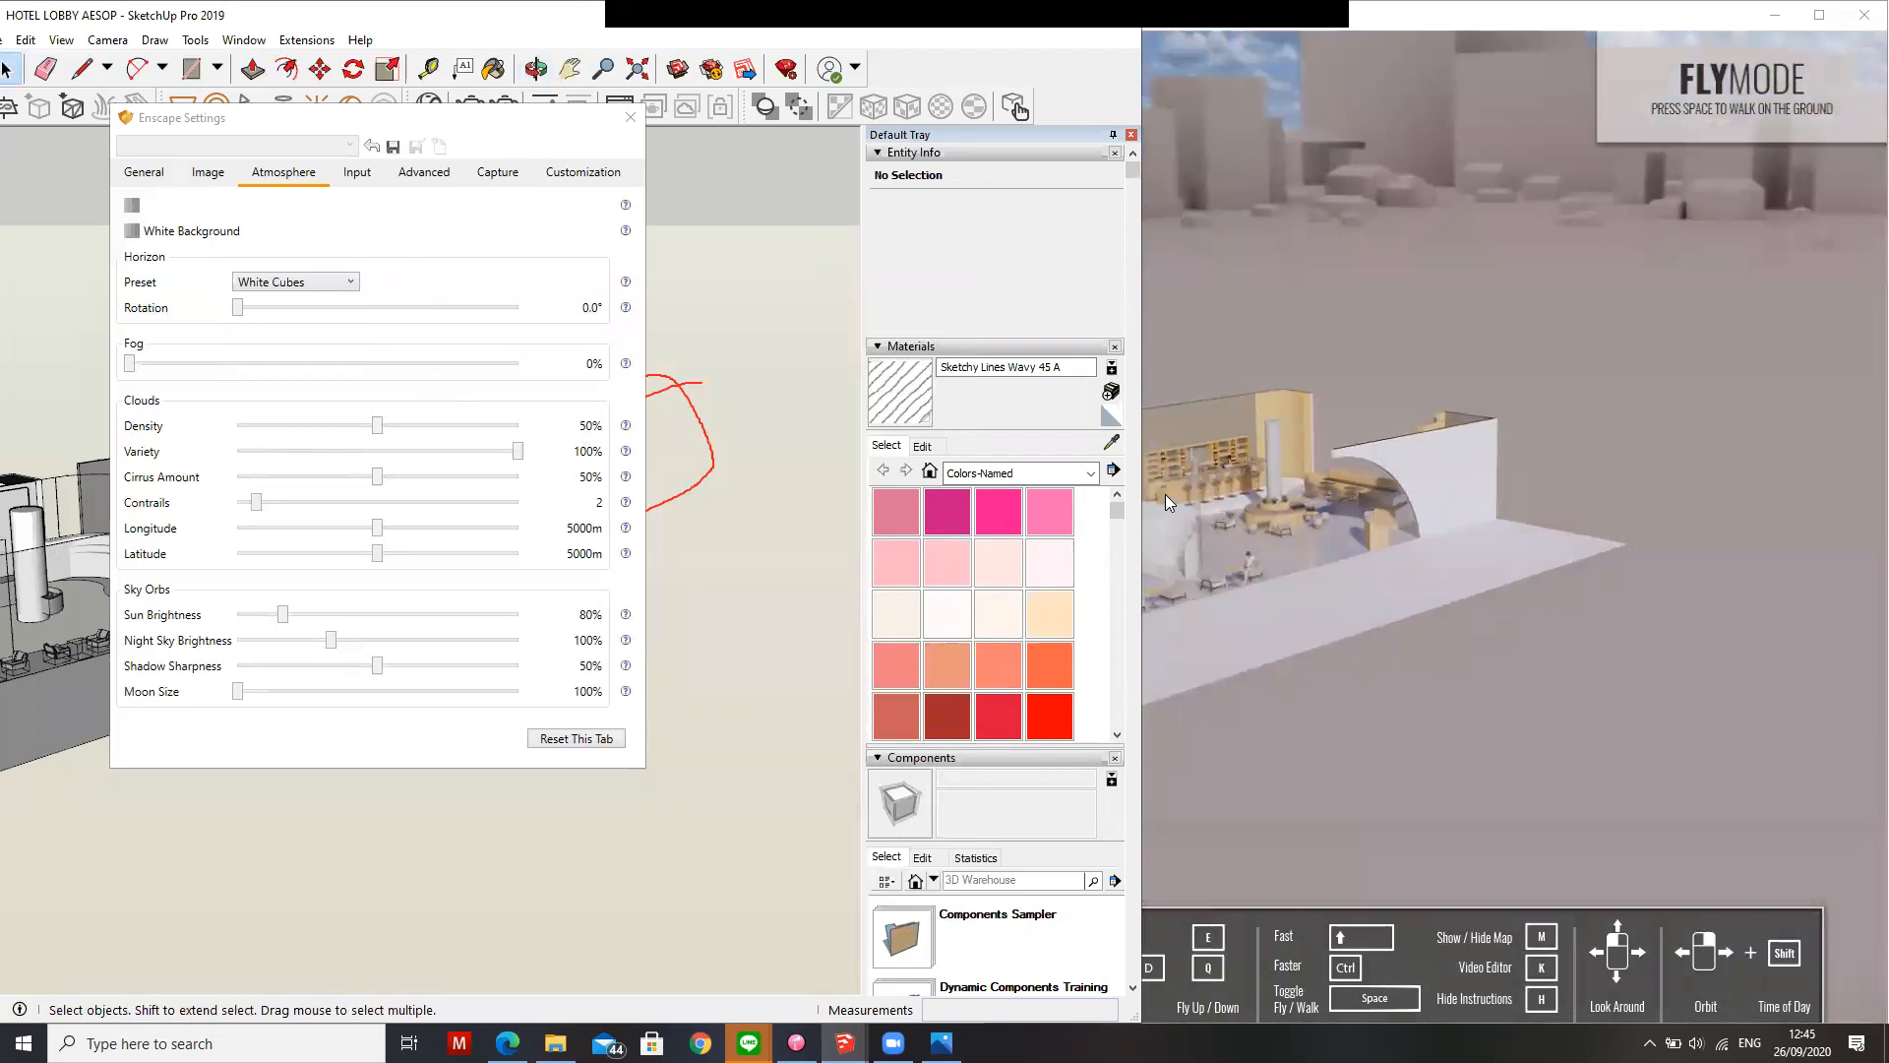
# Examine the lobby's bar, round planter seating and curved wall in the Enscape render from near and far
pyautogui.click(1202, 498)
pyautogui.press('a')
pyautogui.press('w')
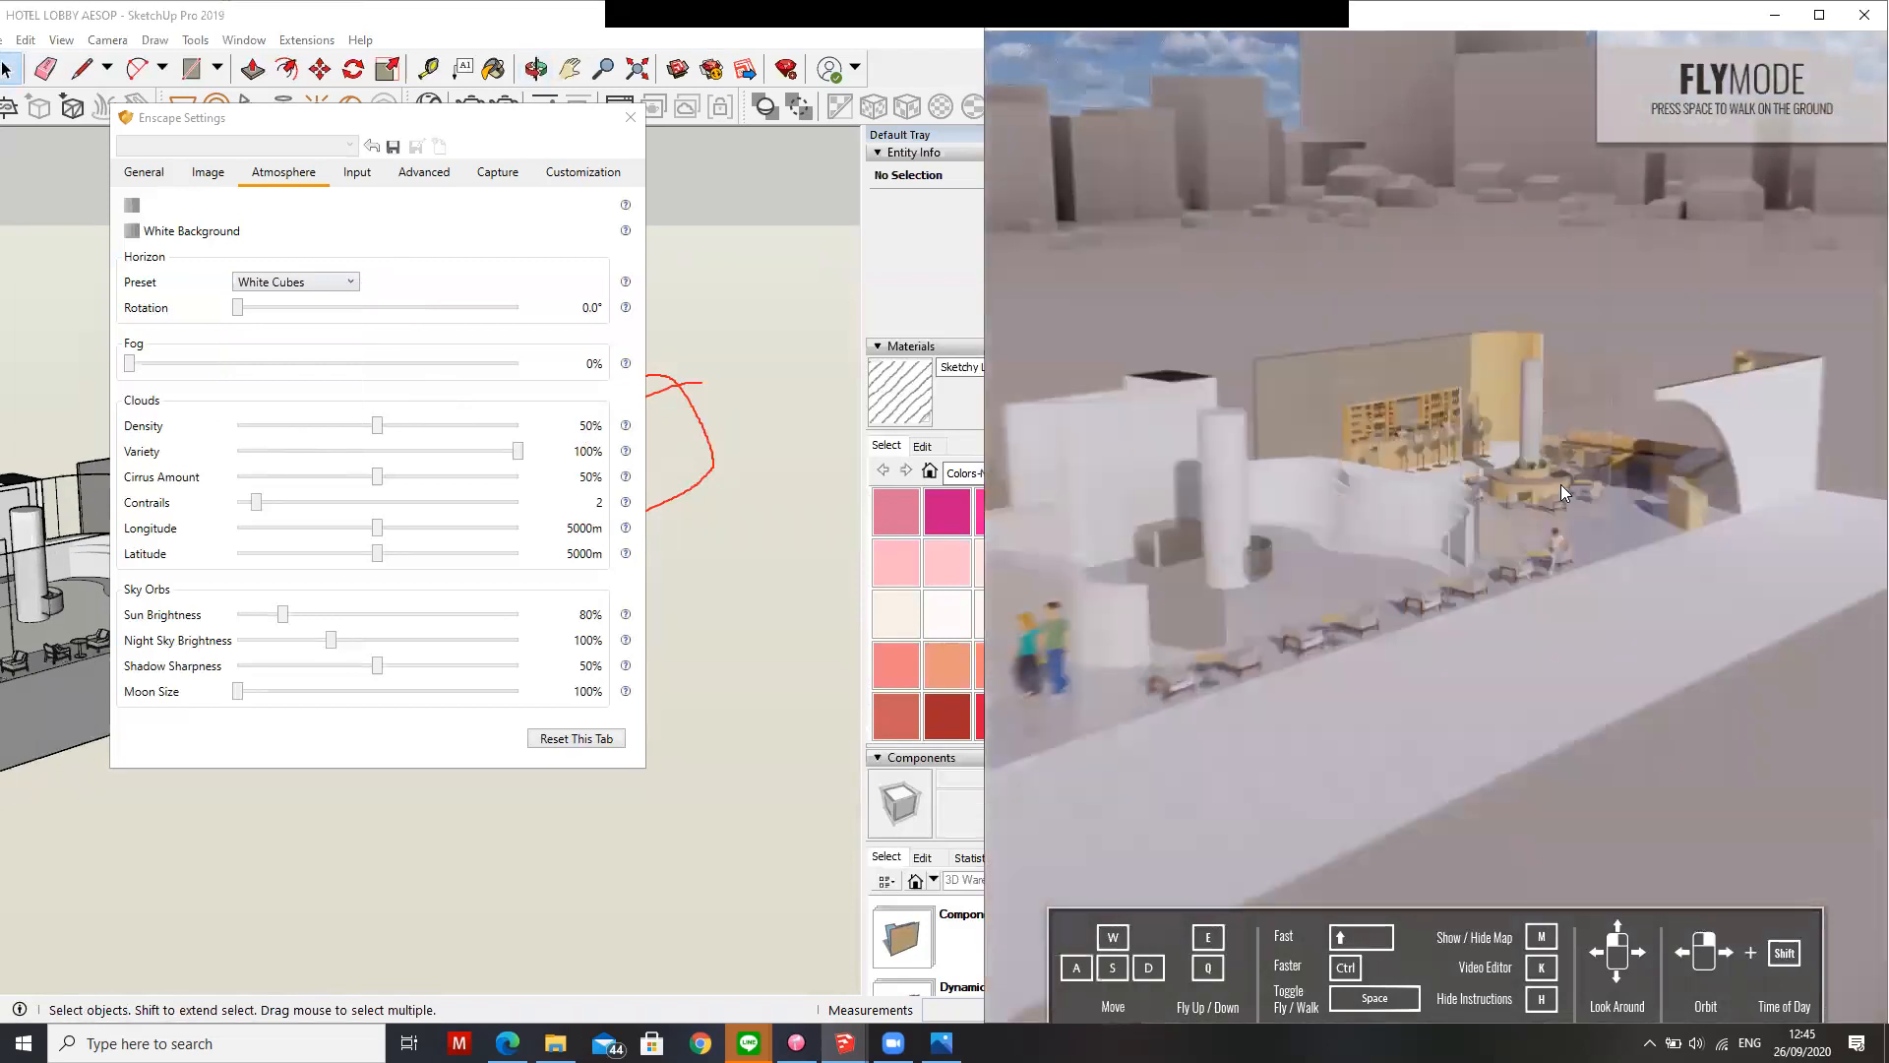
pyautogui.press('a')
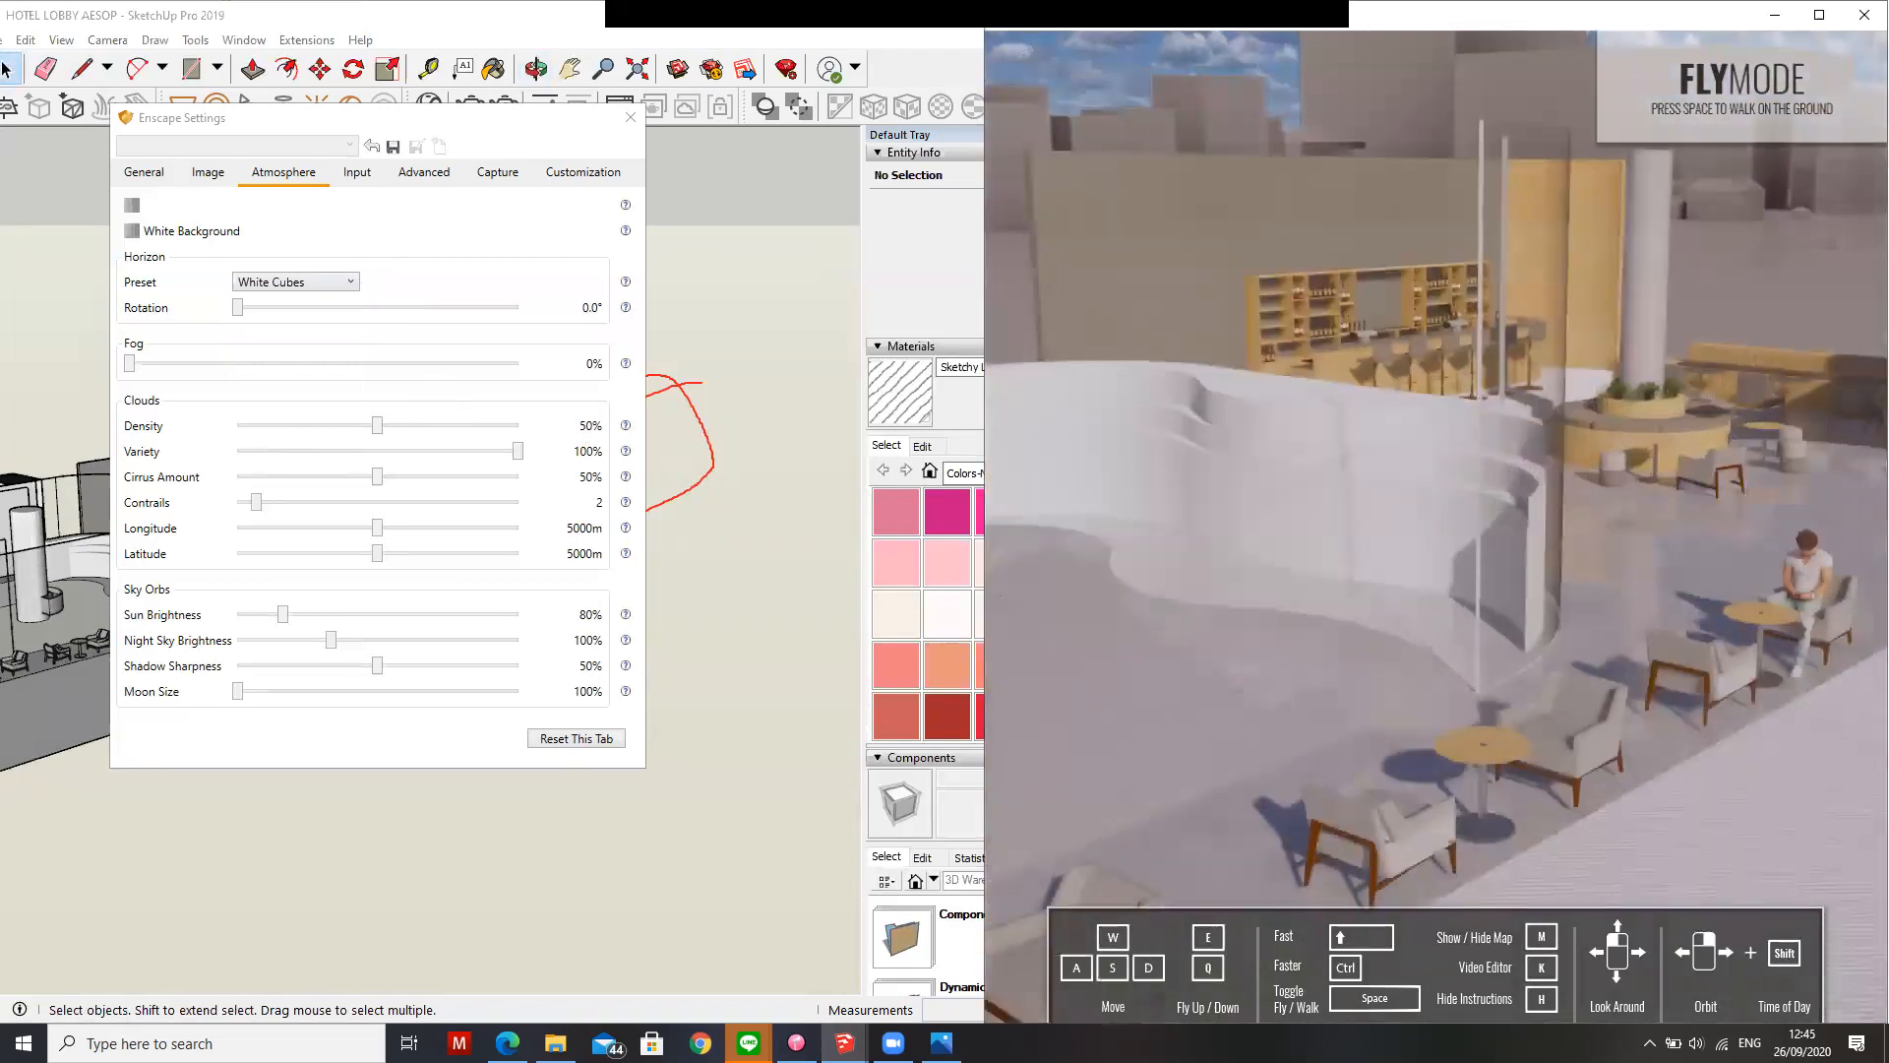
pyautogui.press('d')
pyautogui.press('a')
pyautogui.press('a')
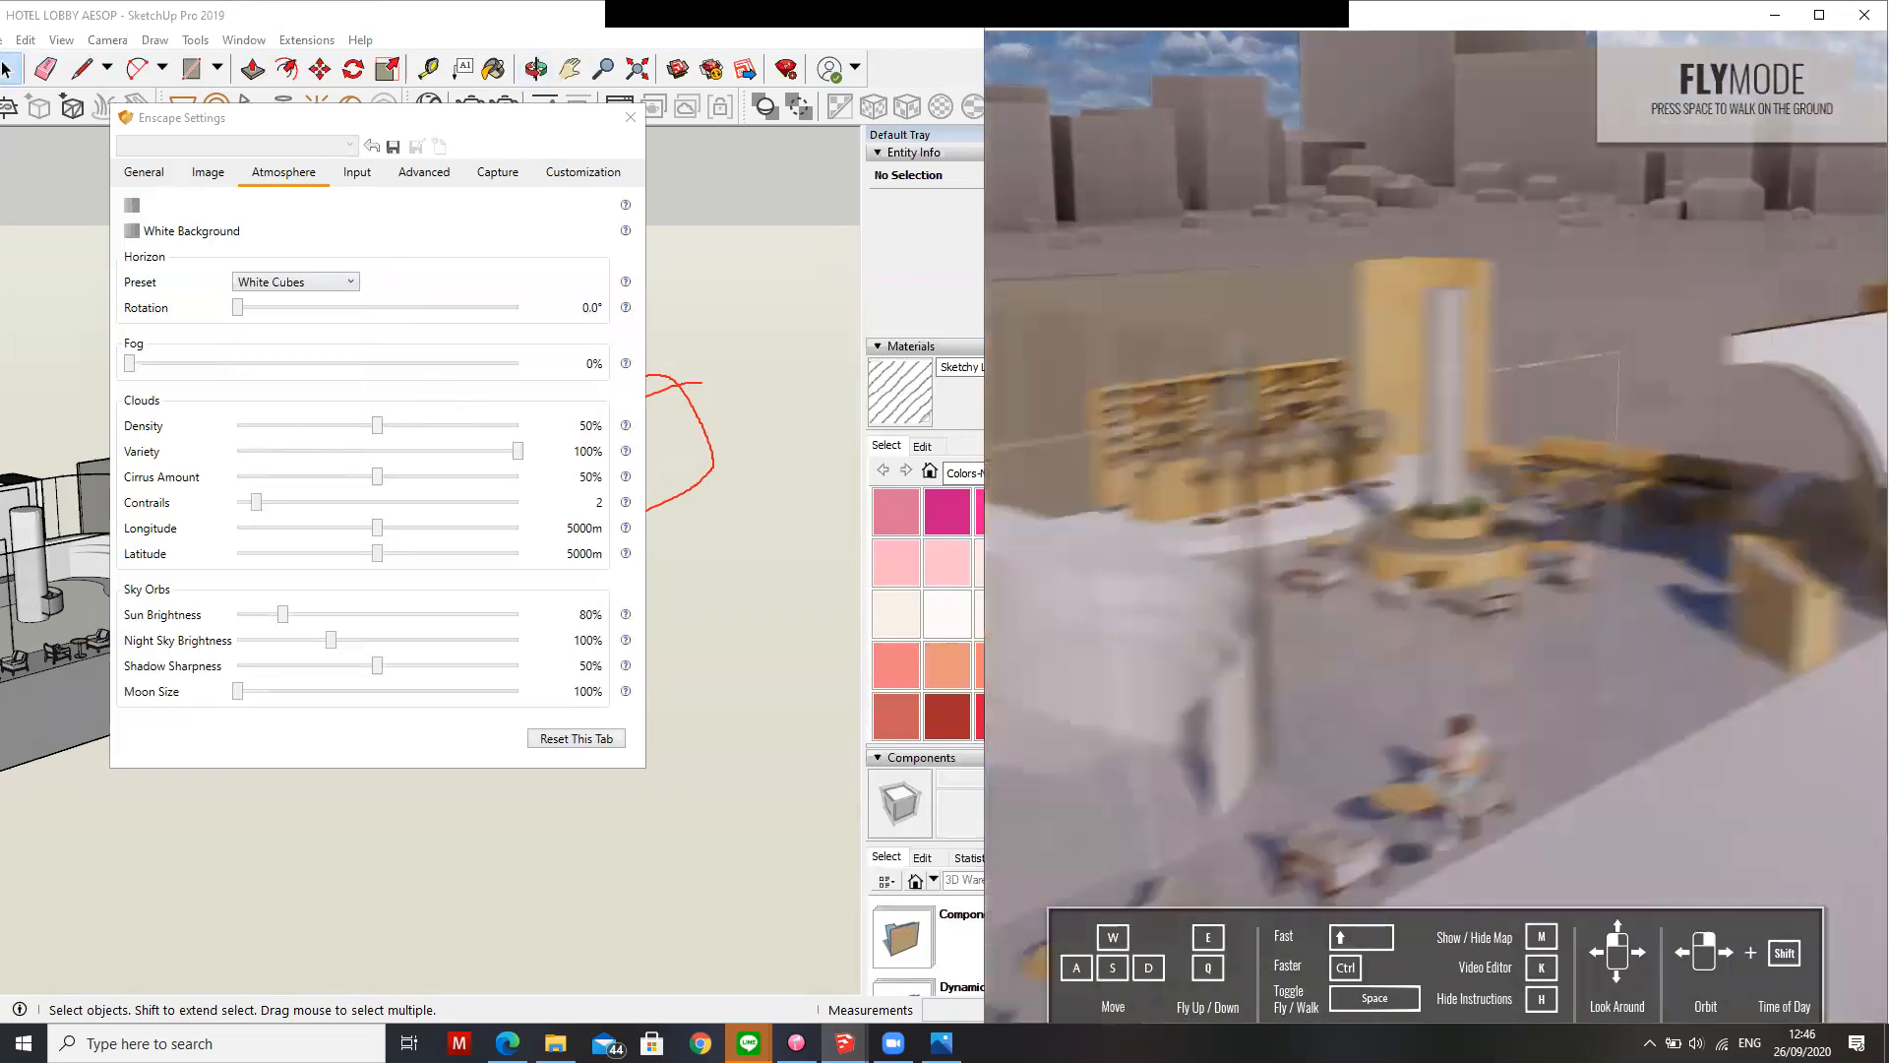
pyautogui.press('d')
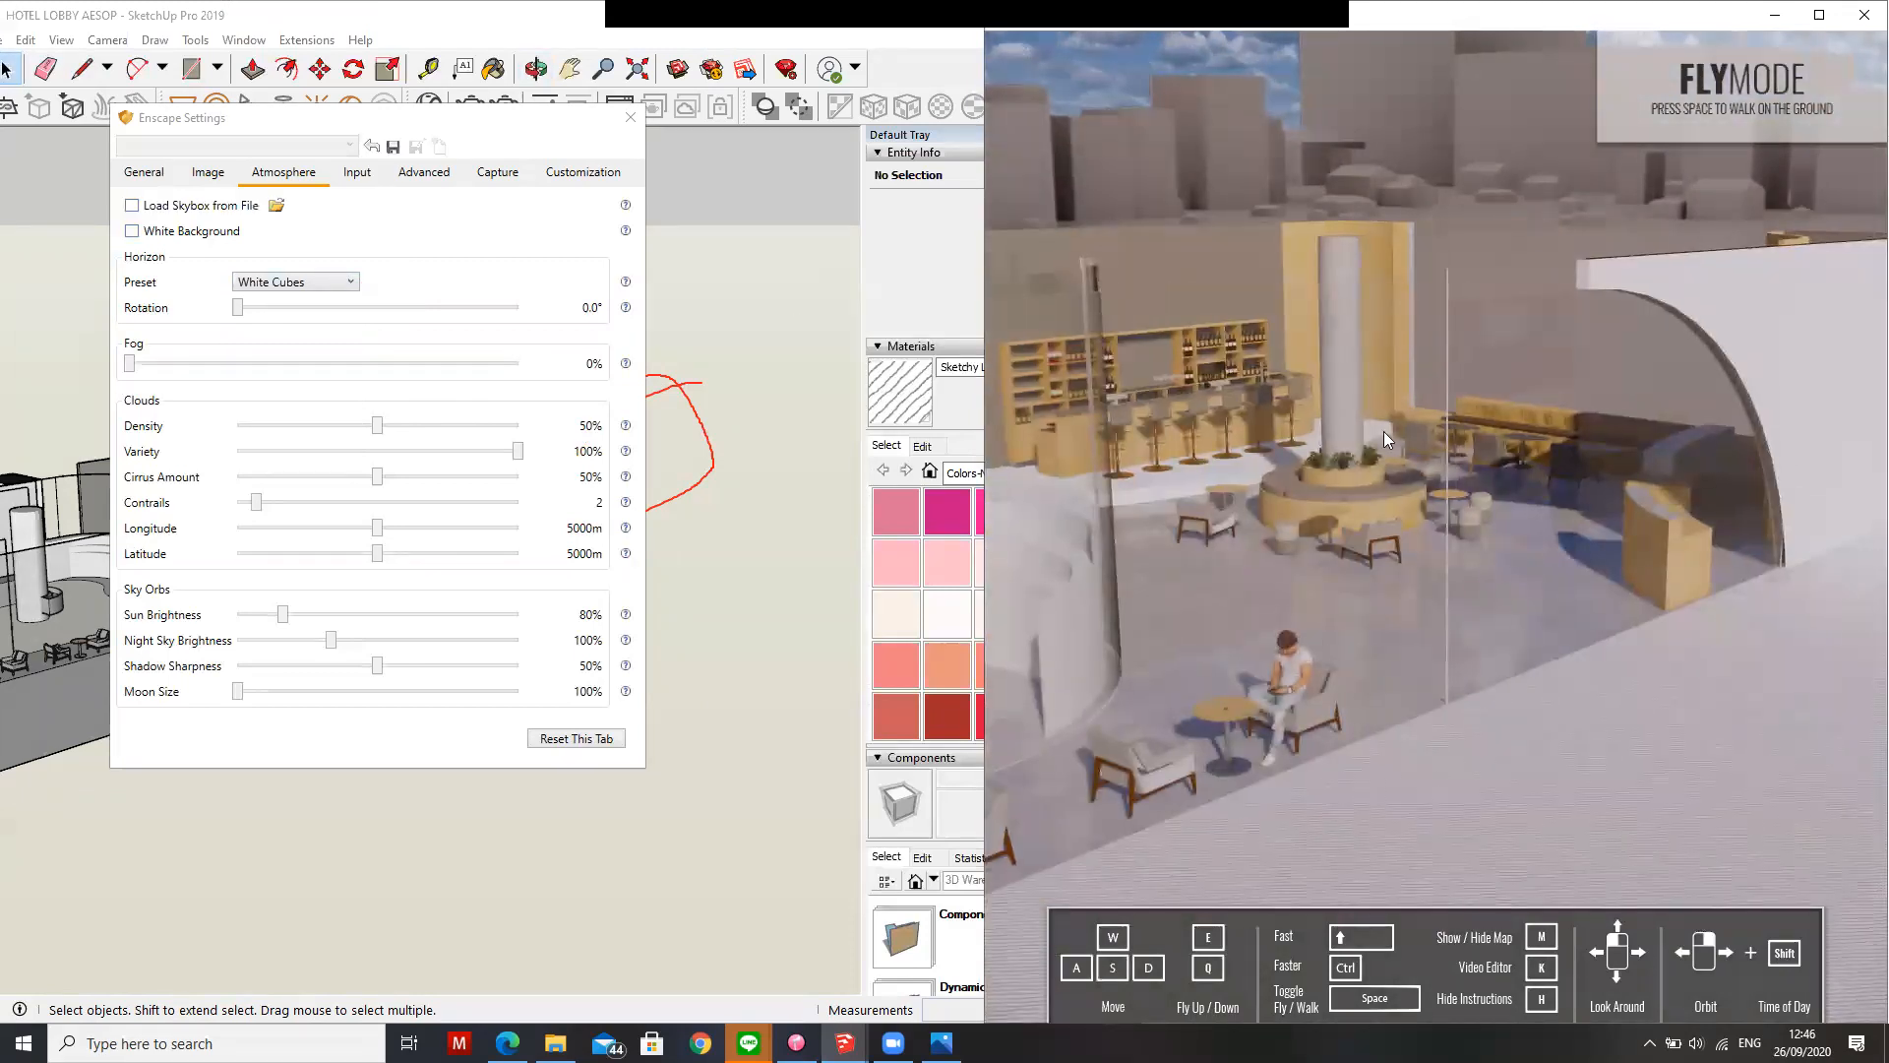
pyautogui.press('w')
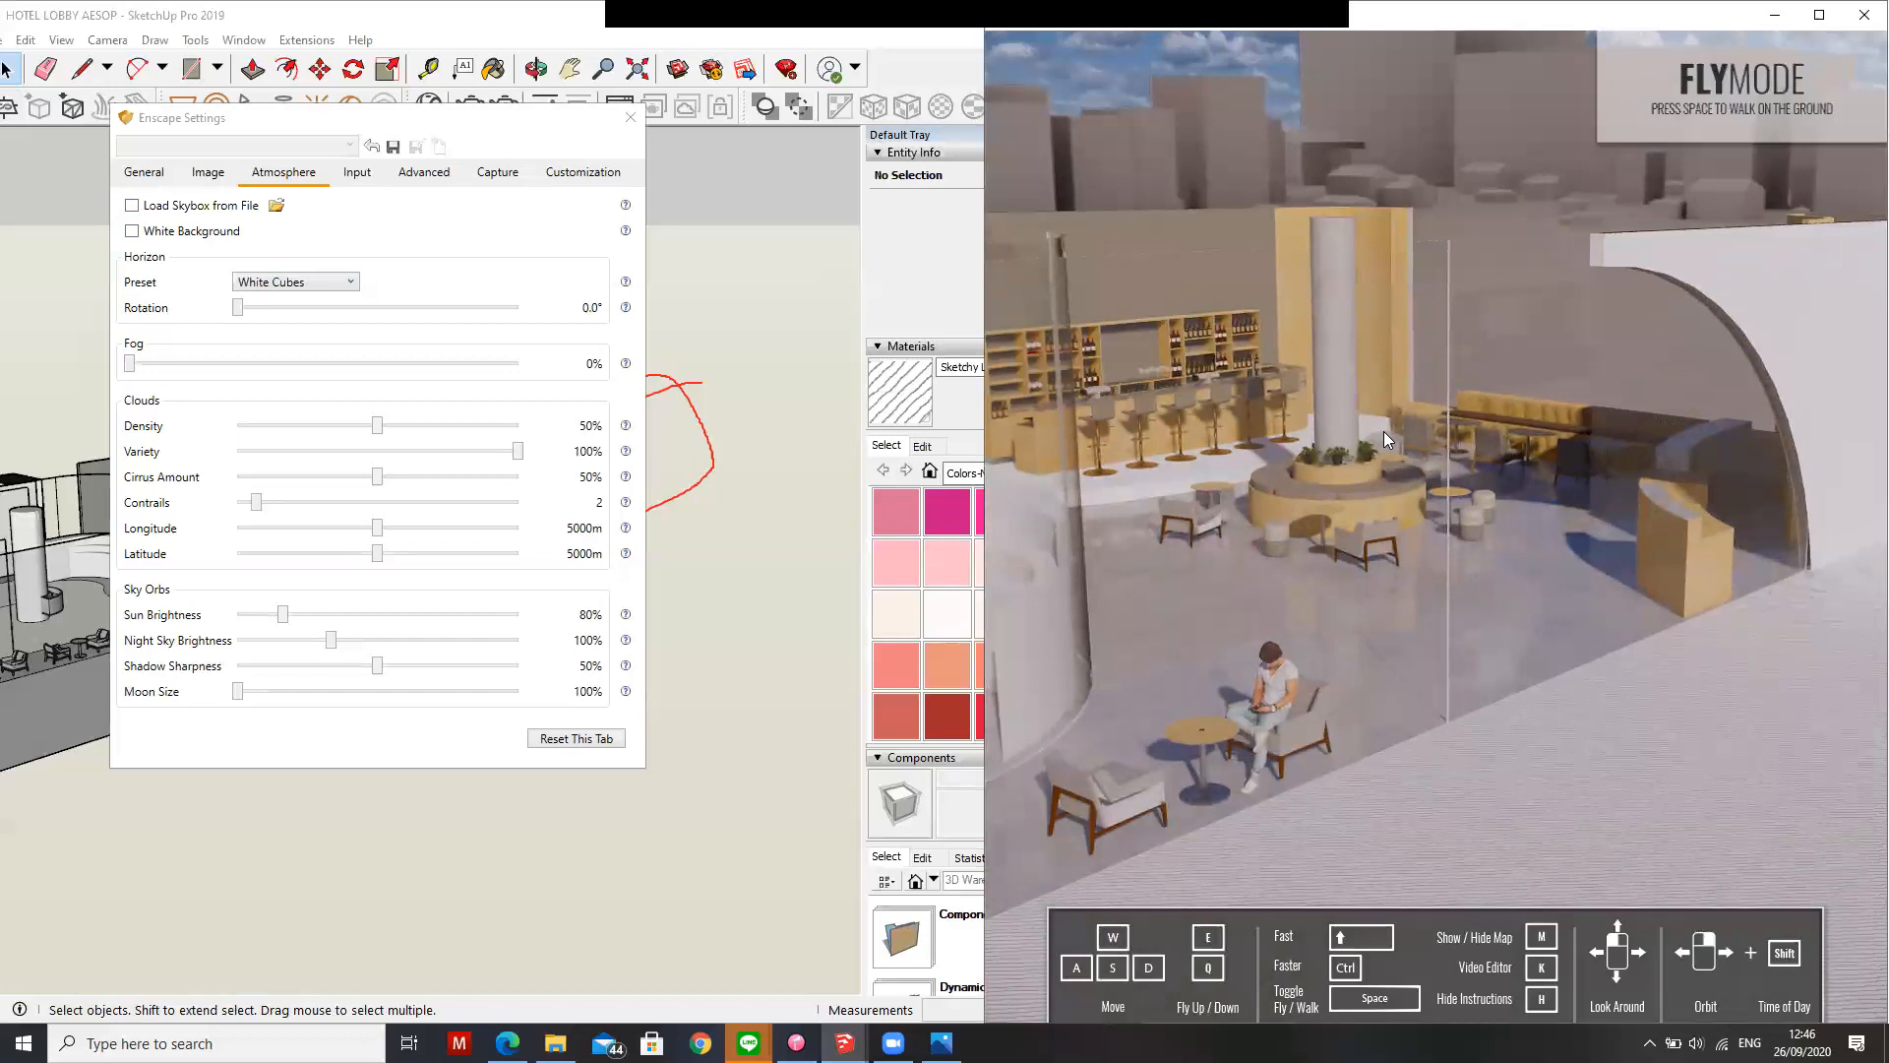
pyautogui.press('w')
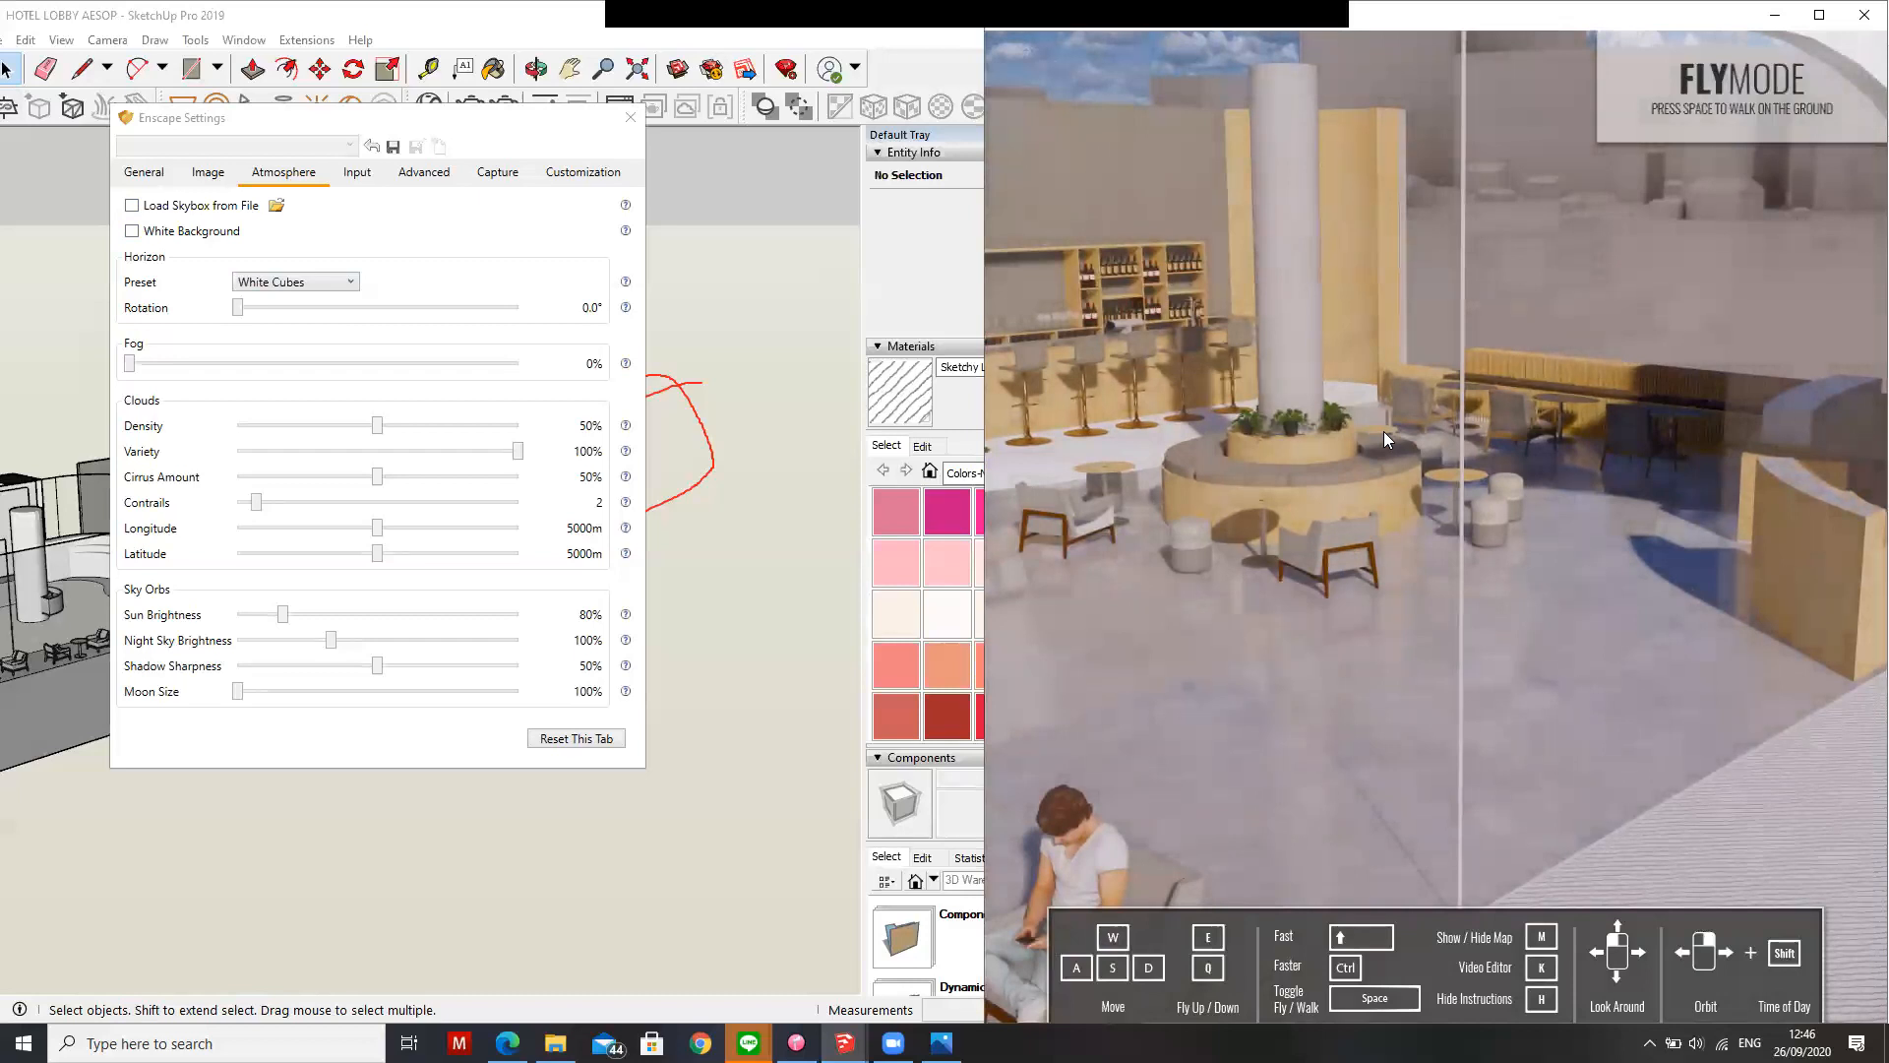
pyautogui.press('s')
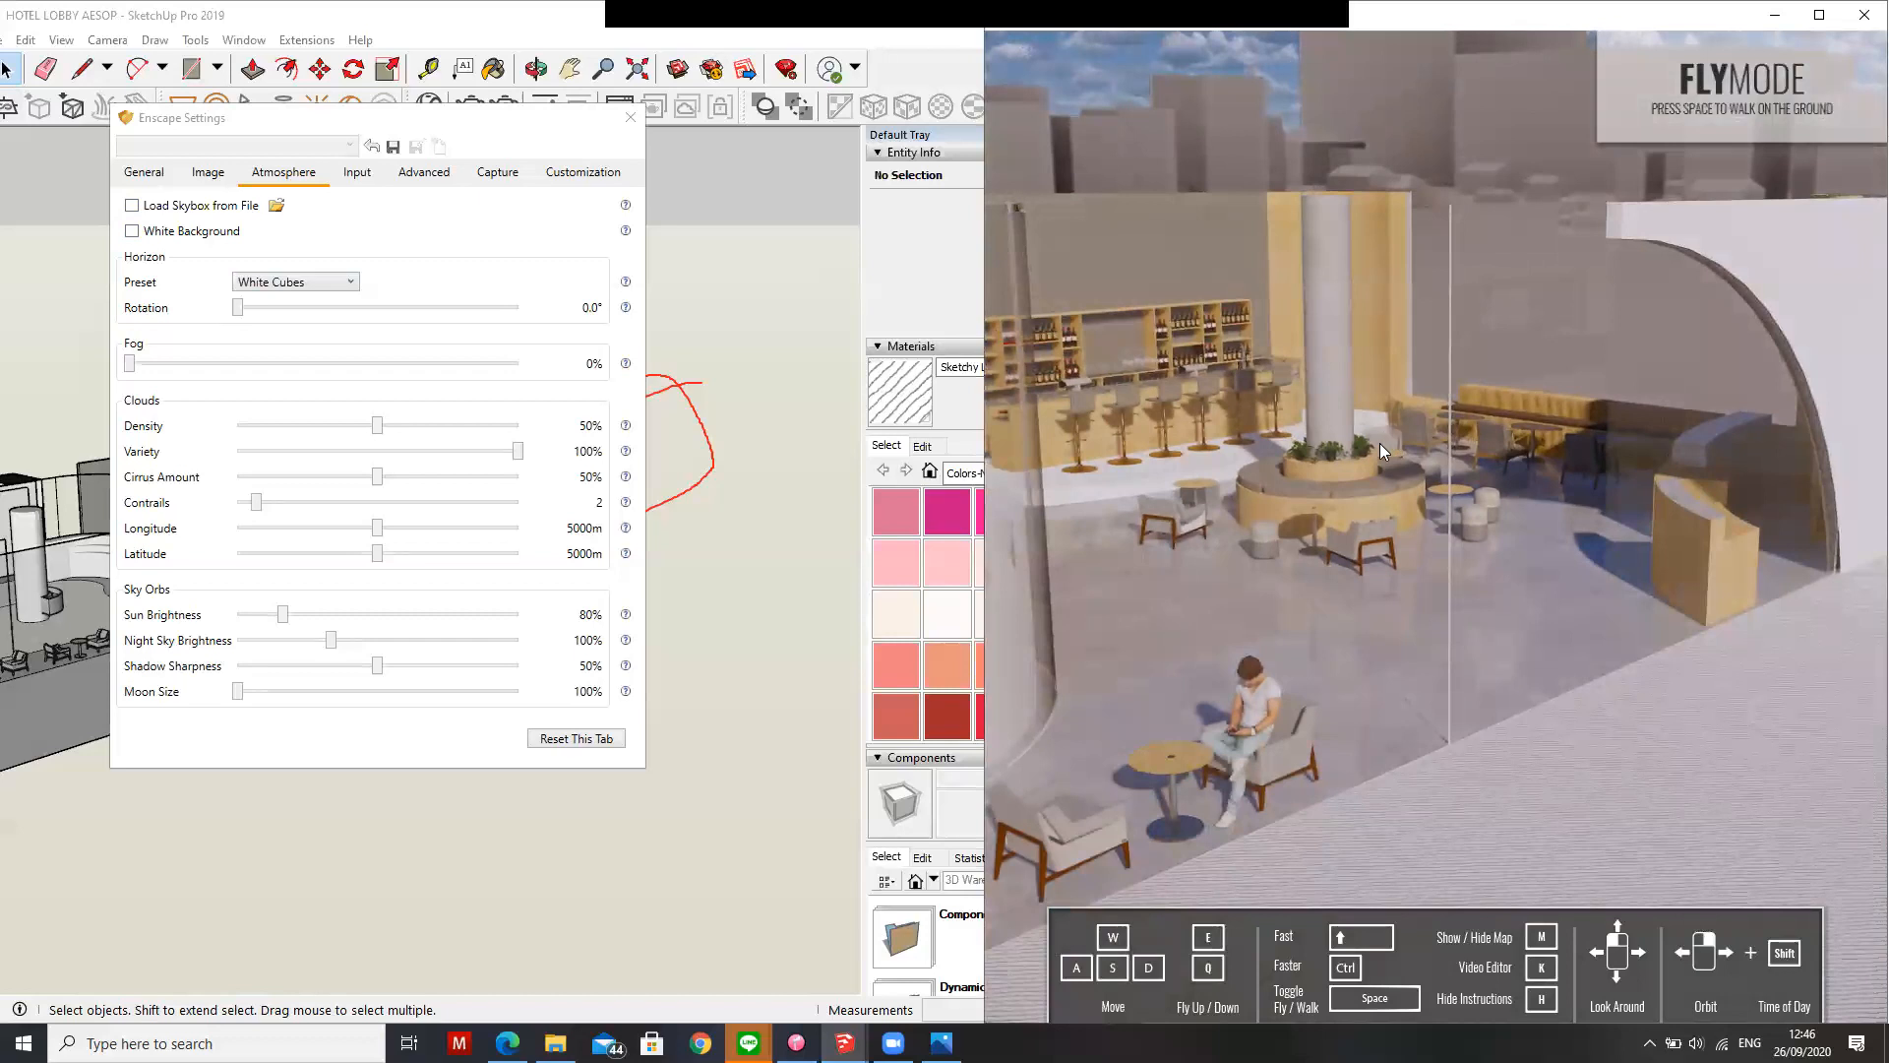
pyautogui.moveTo(1403, 574); pyautogui.dragTo(1110, 498)
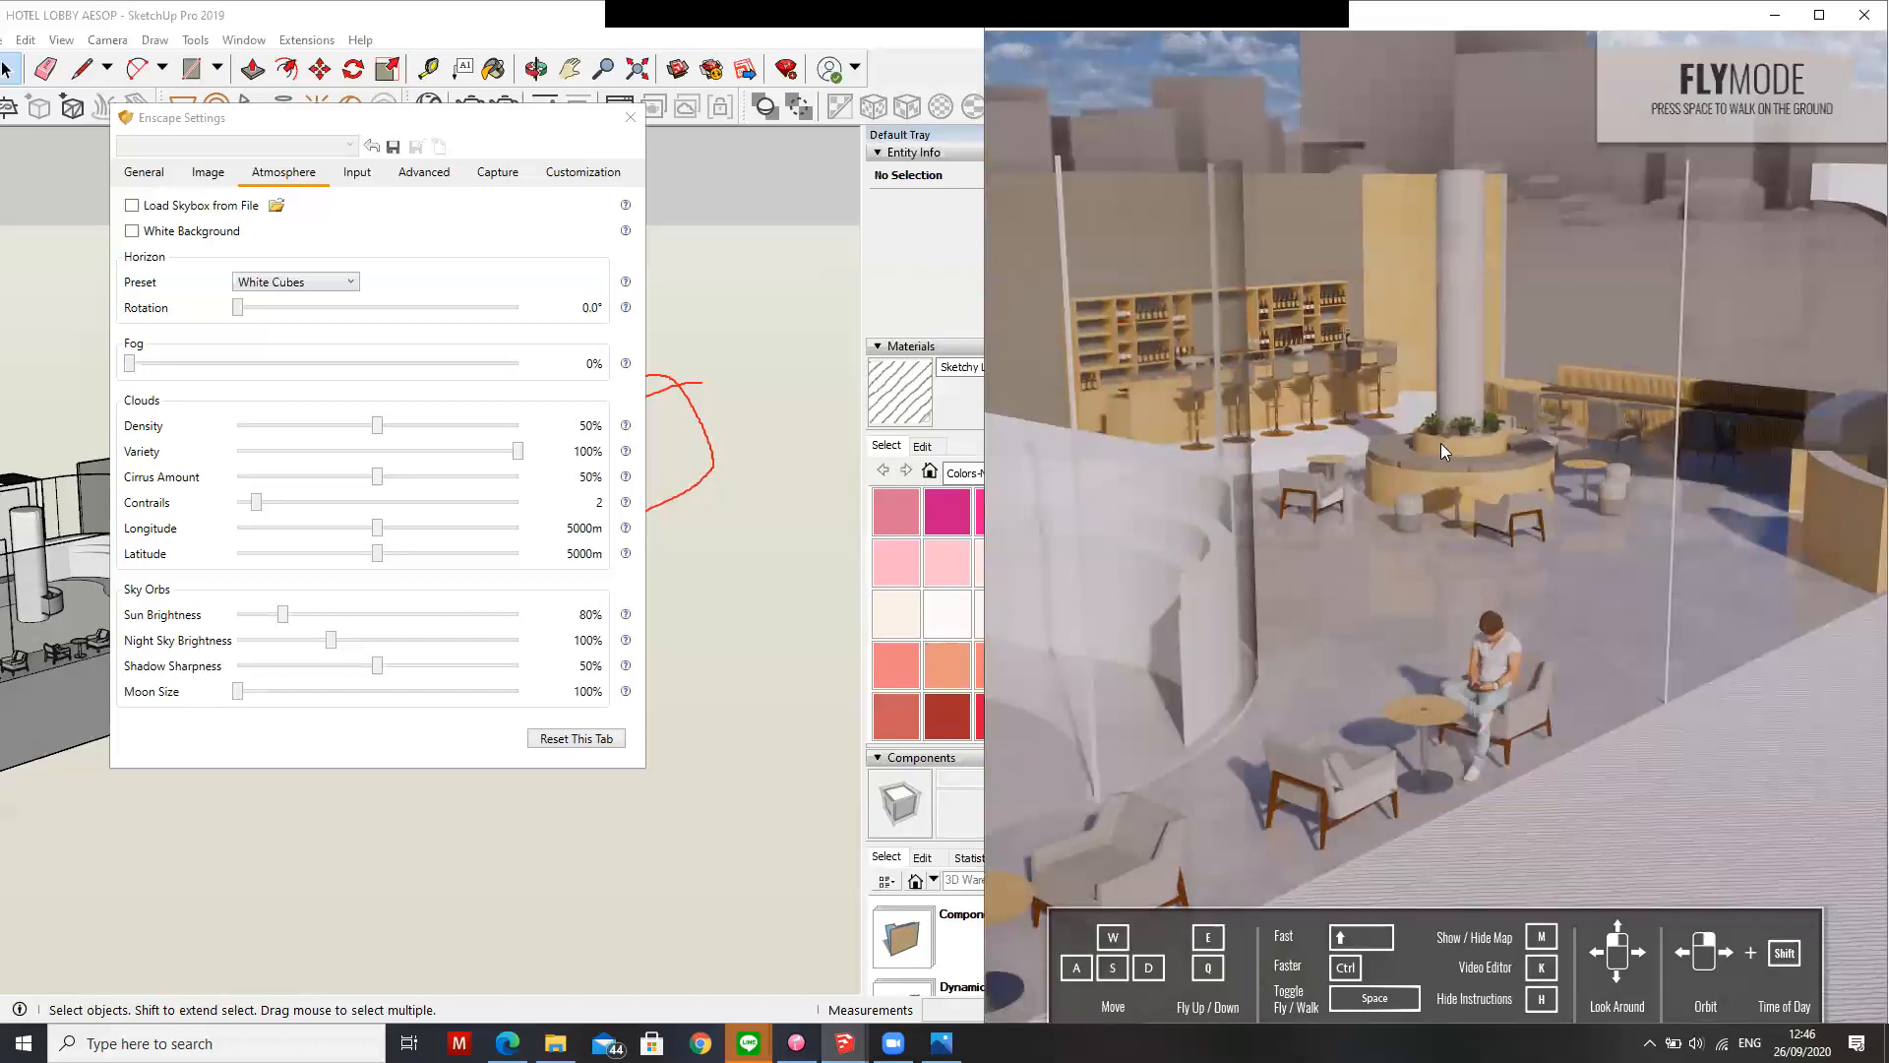
pyautogui.scroll(-3, 1441, 443)
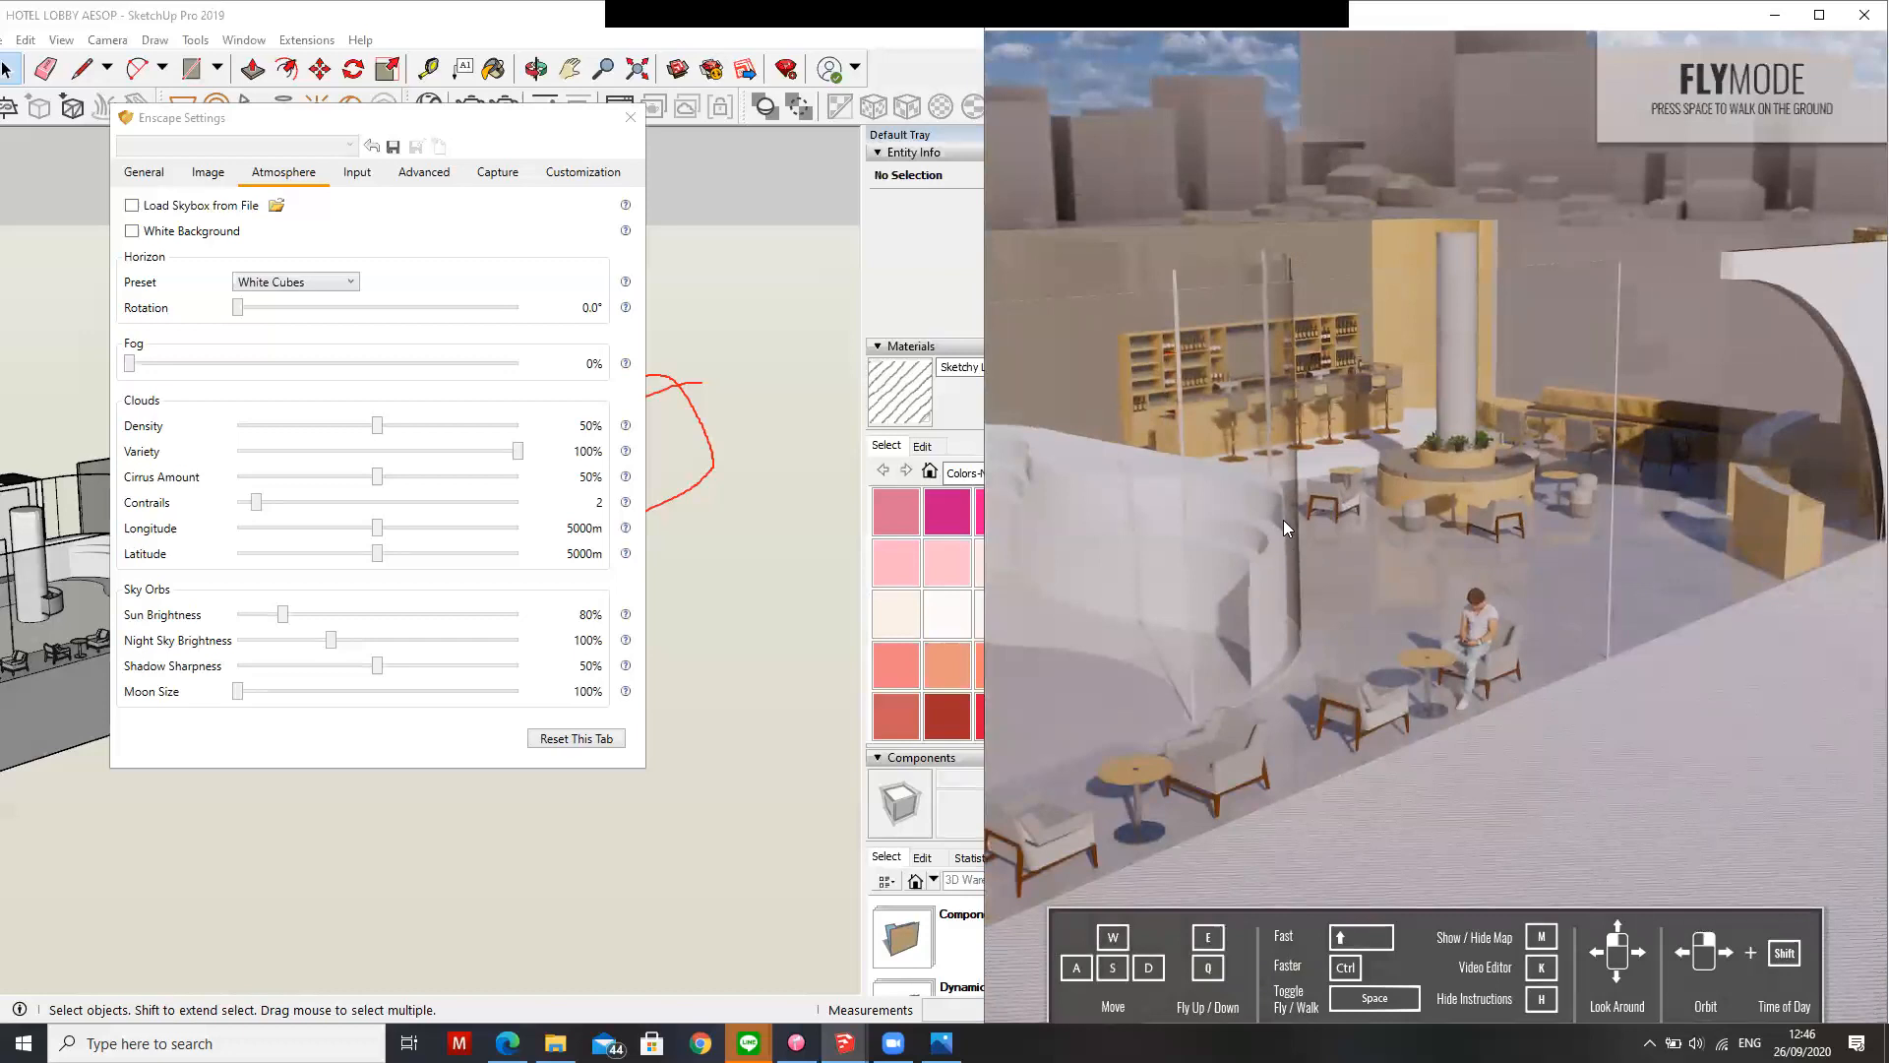
pyautogui.scroll(3, 1284, 520)
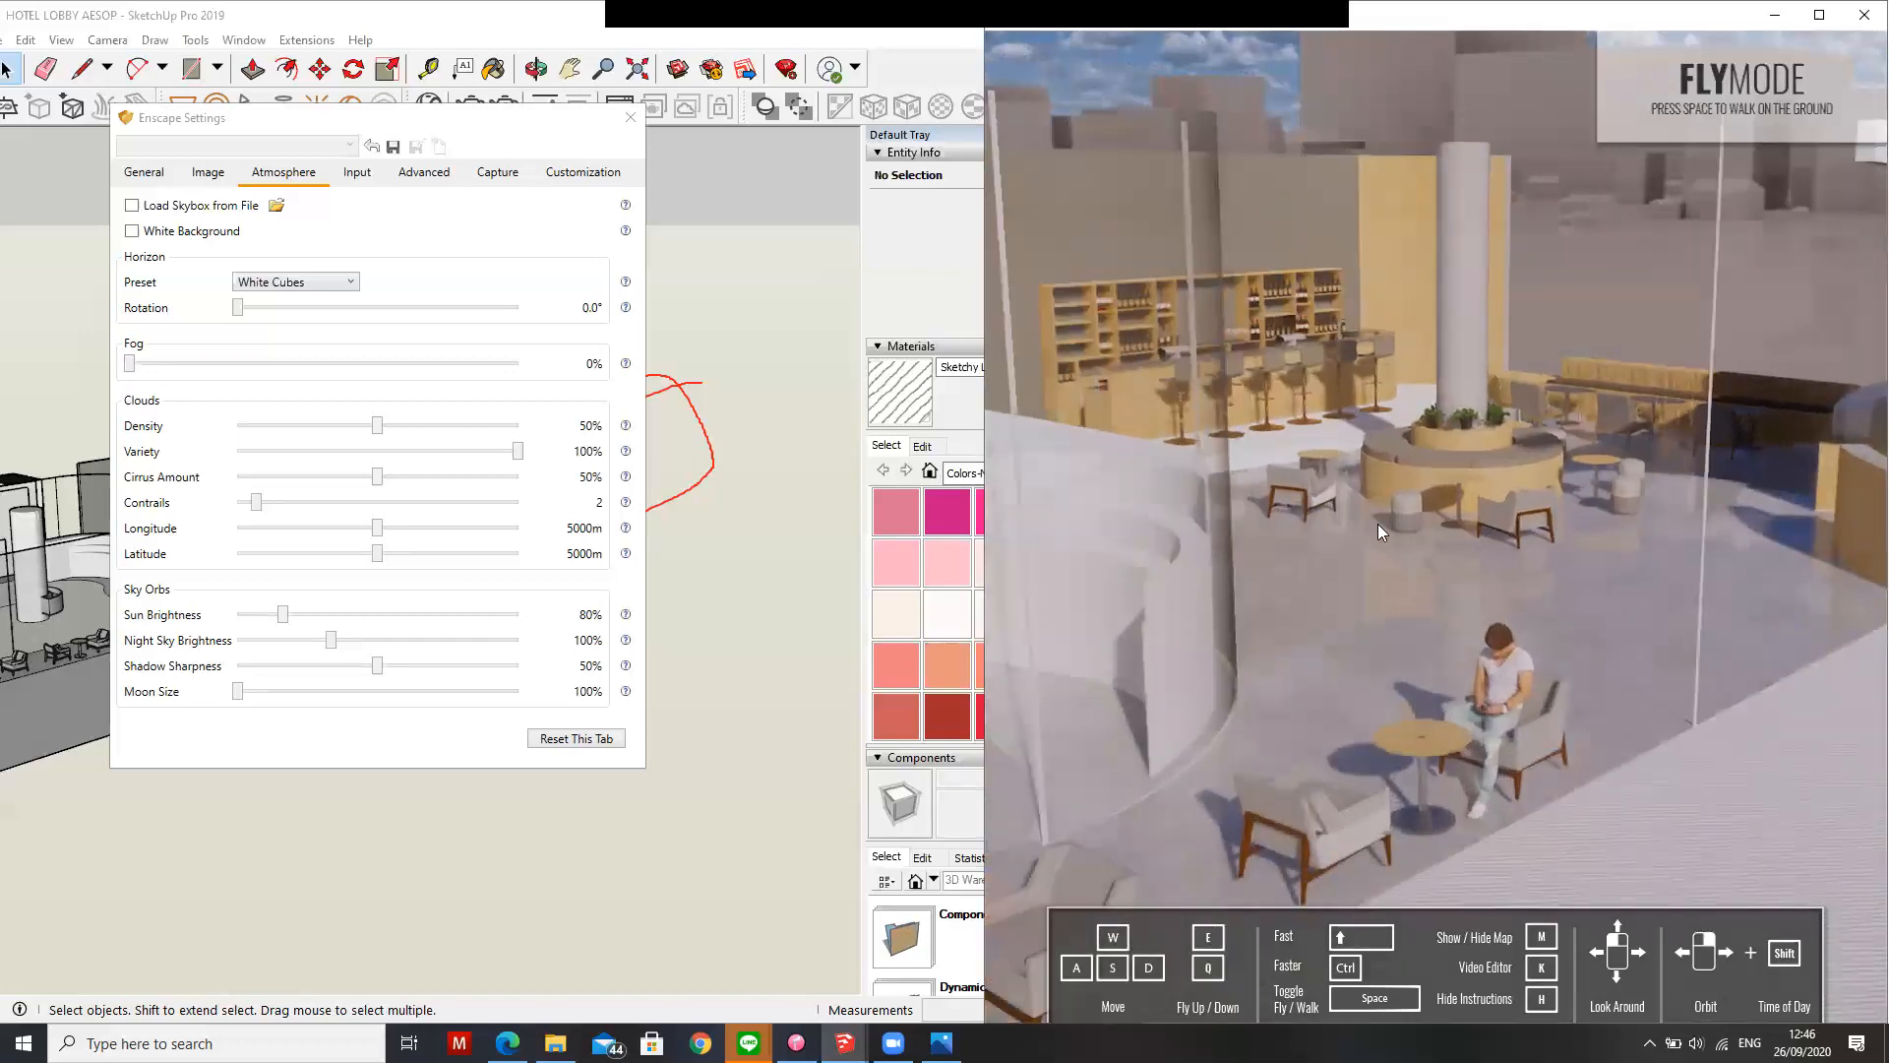
pyautogui.scroll(1, 1381, 526)
pyautogui.scroll(1, 1415, 534)
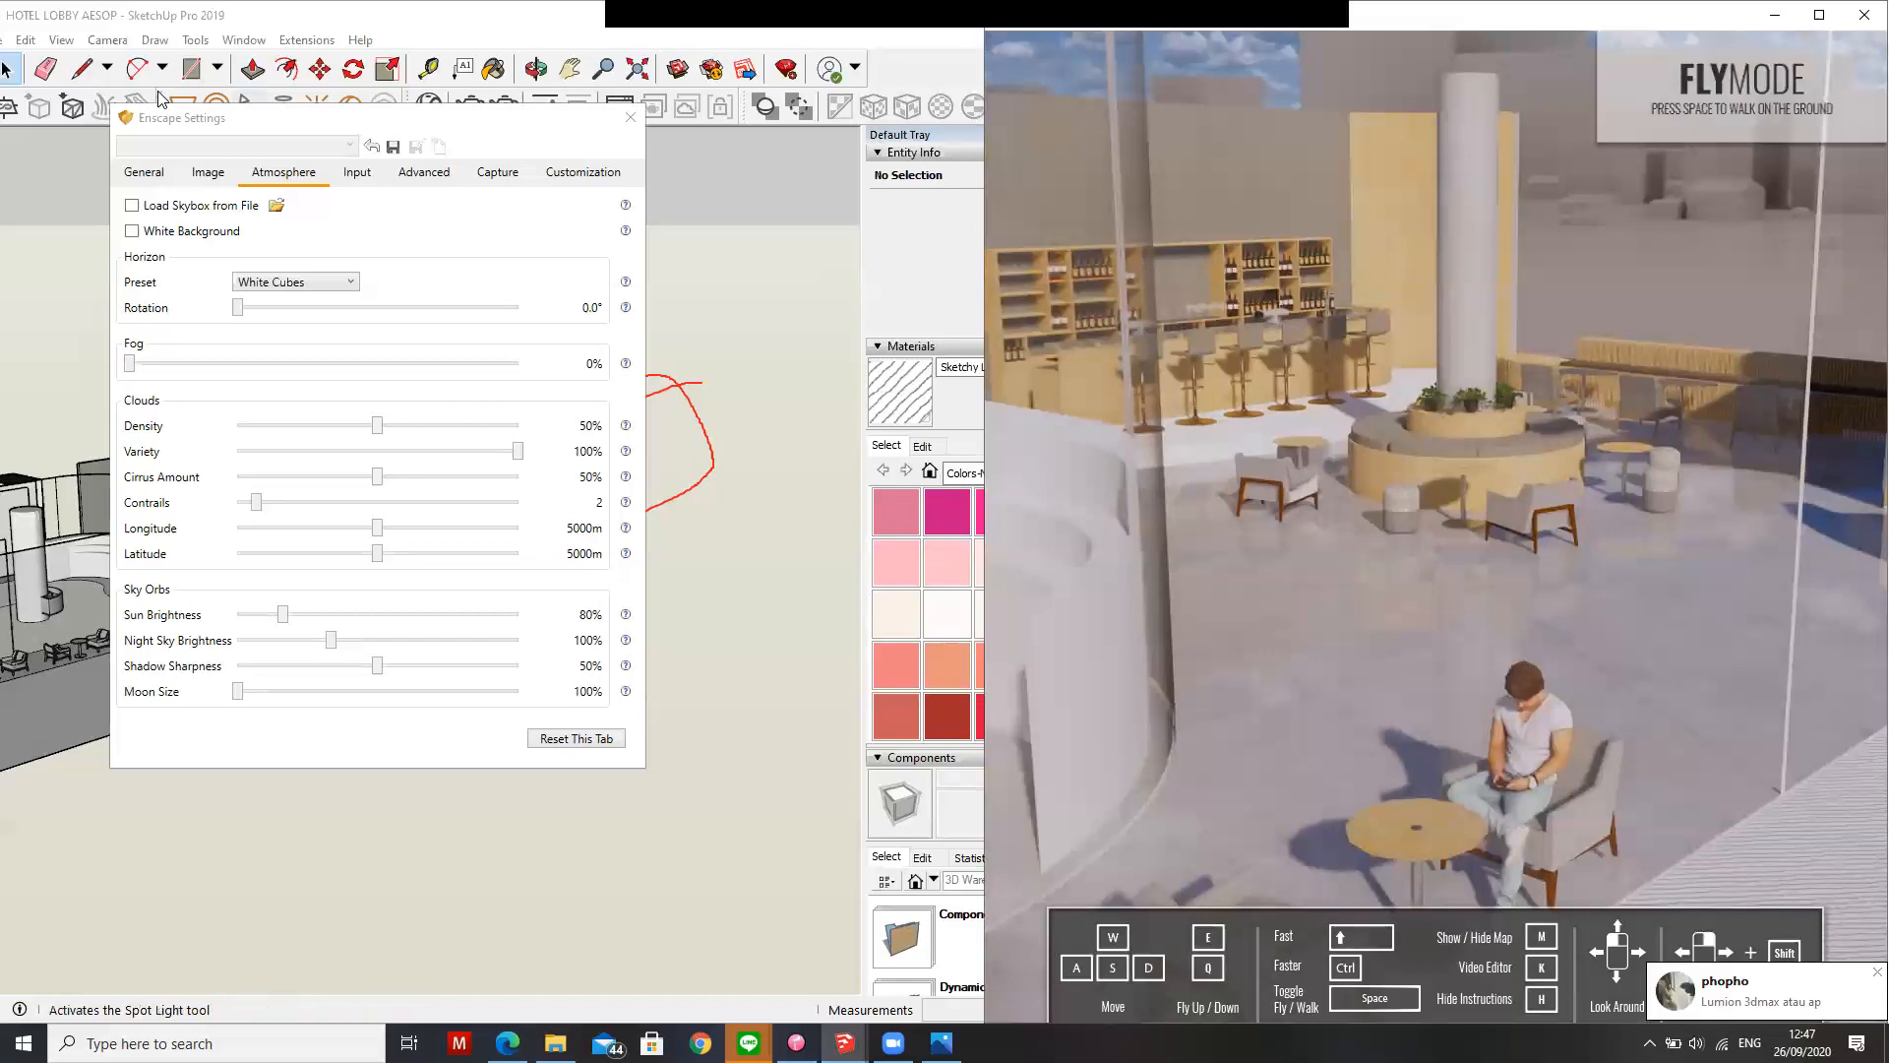
# Review the Enscape Input, Advanced, Capture and Customization settings and return to the Advanced ones
pyautogui.click(356, 173)
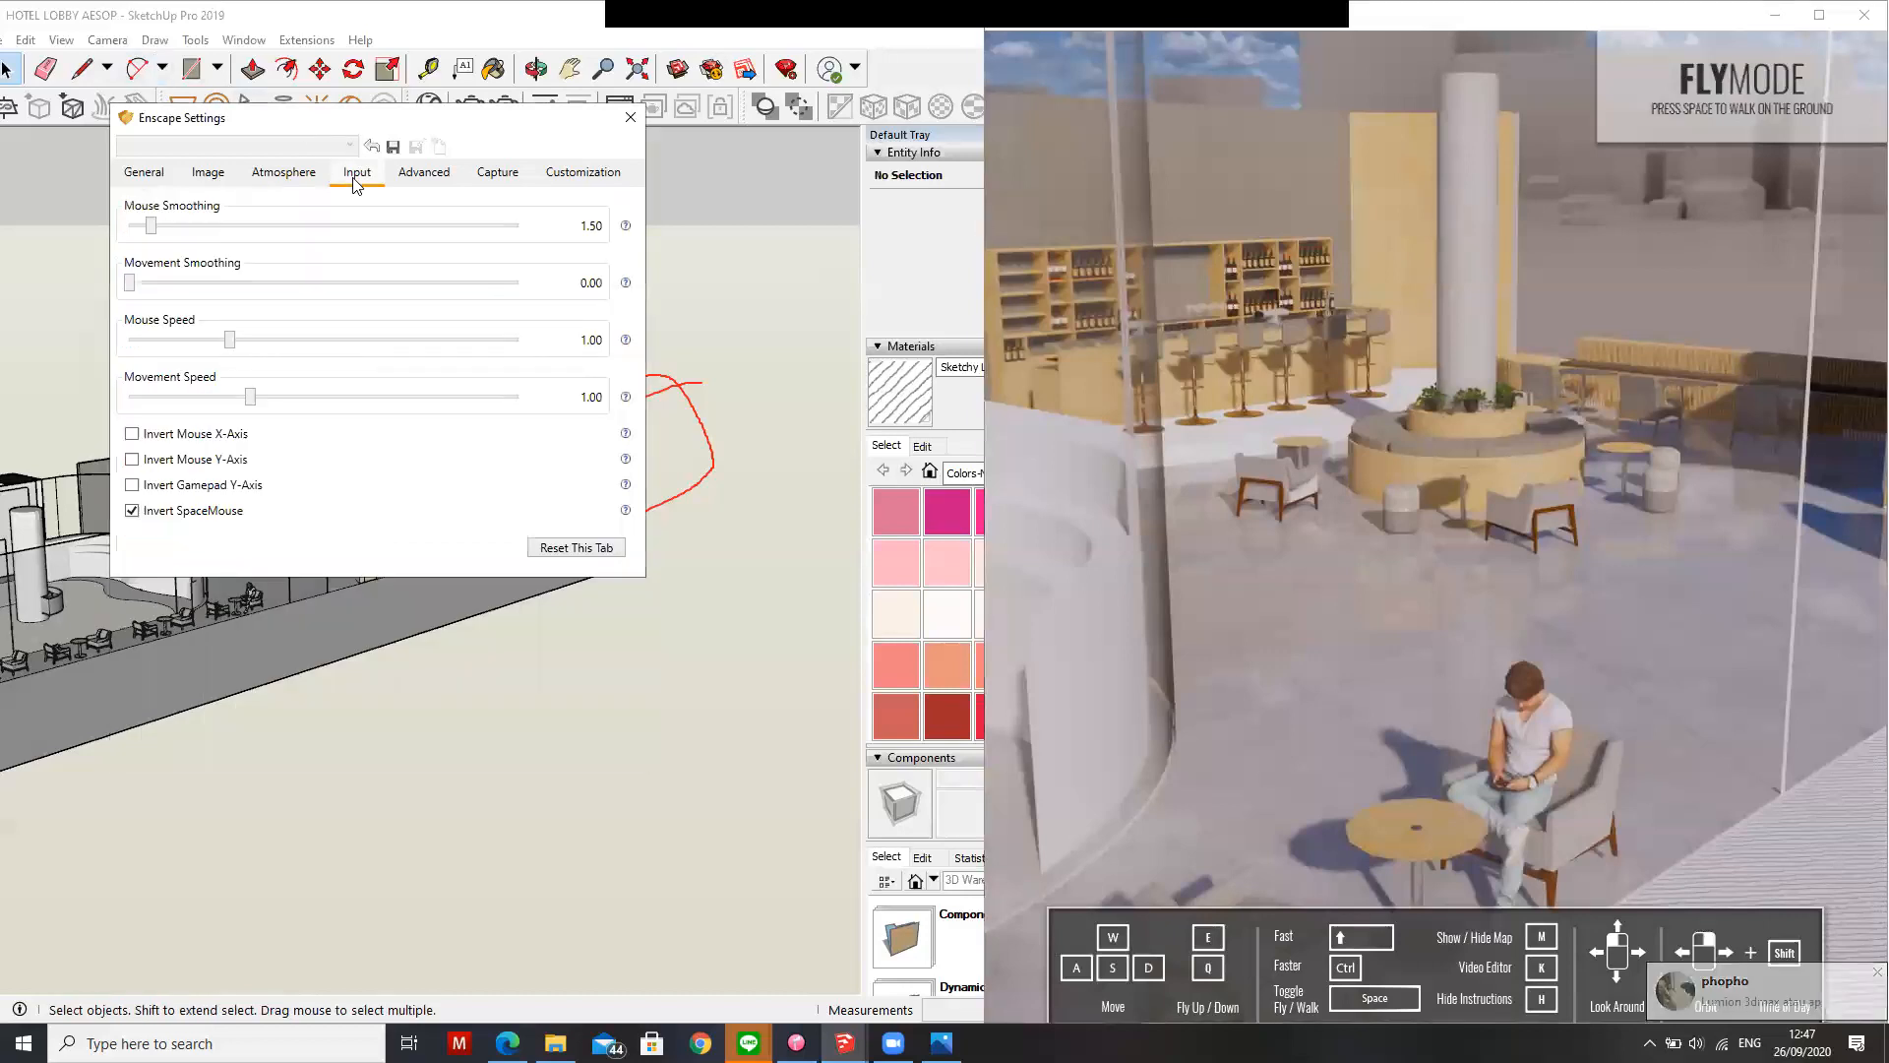
pyautogui.click(410, 177)
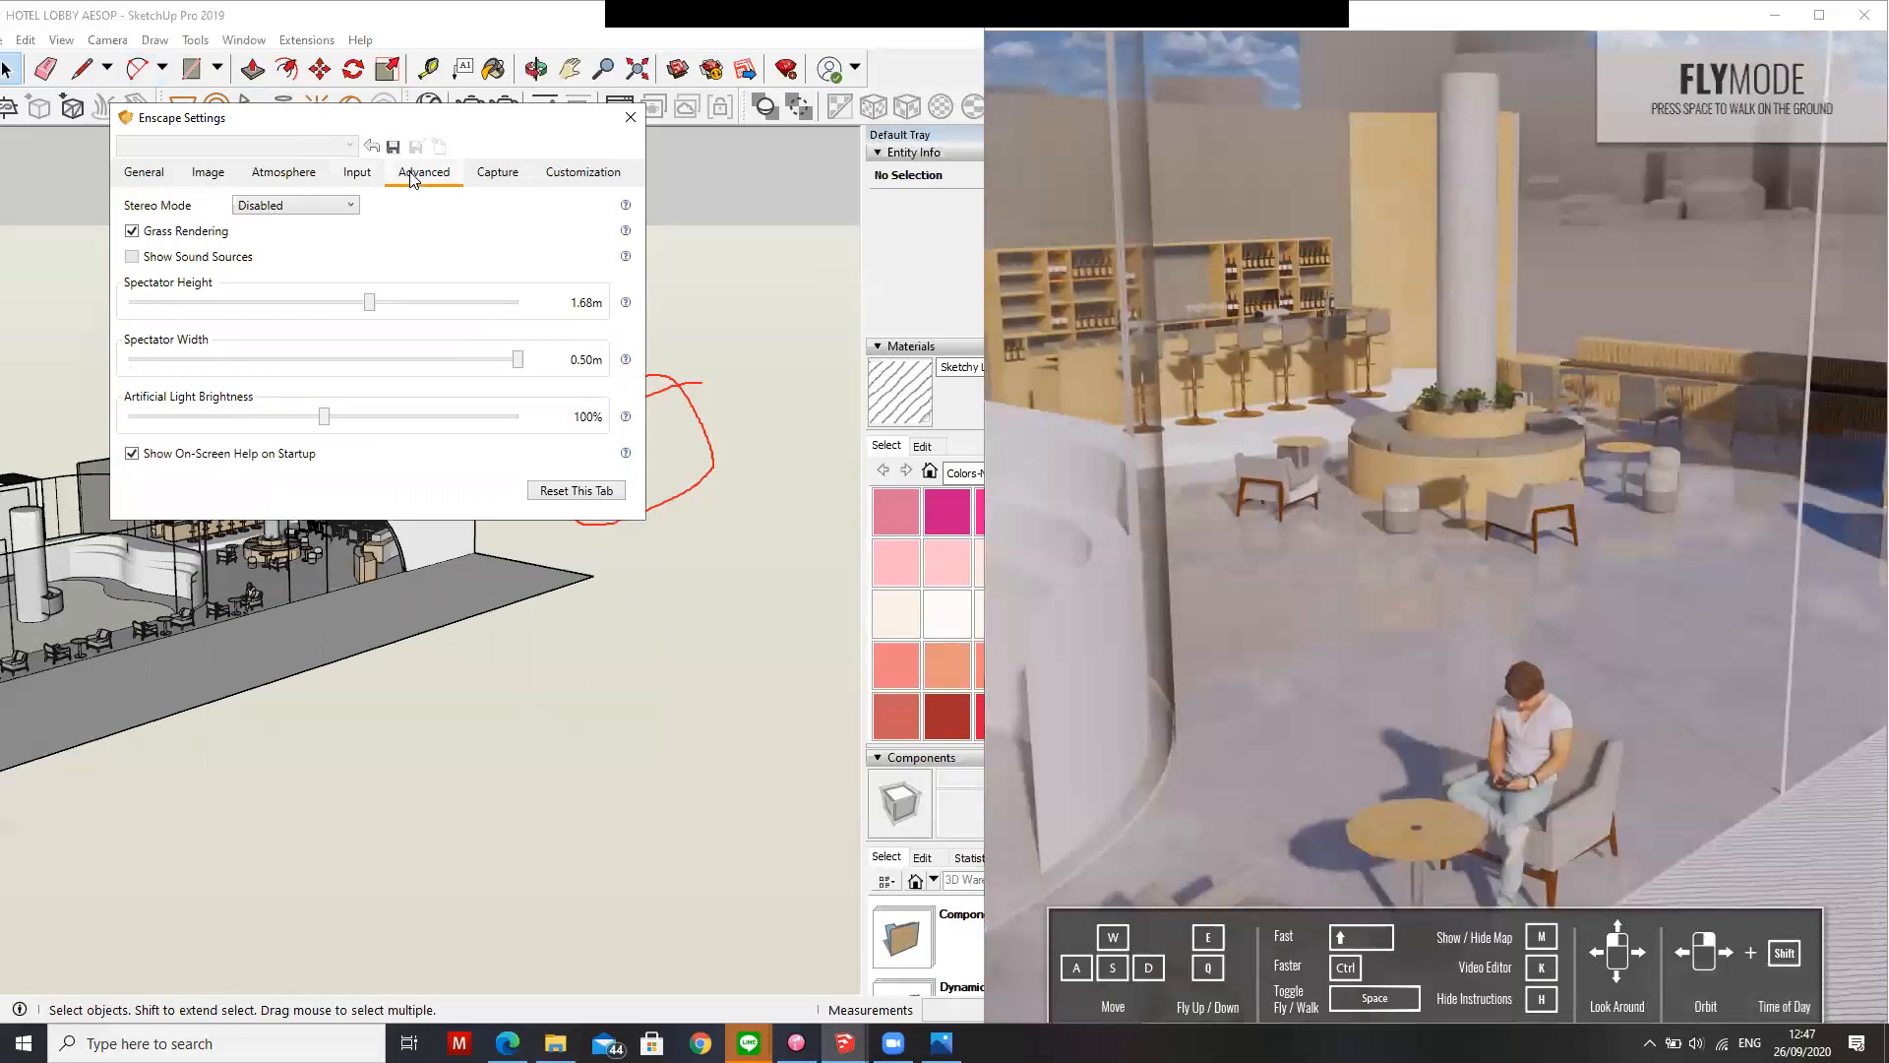
pyautogui.click(376, 177)
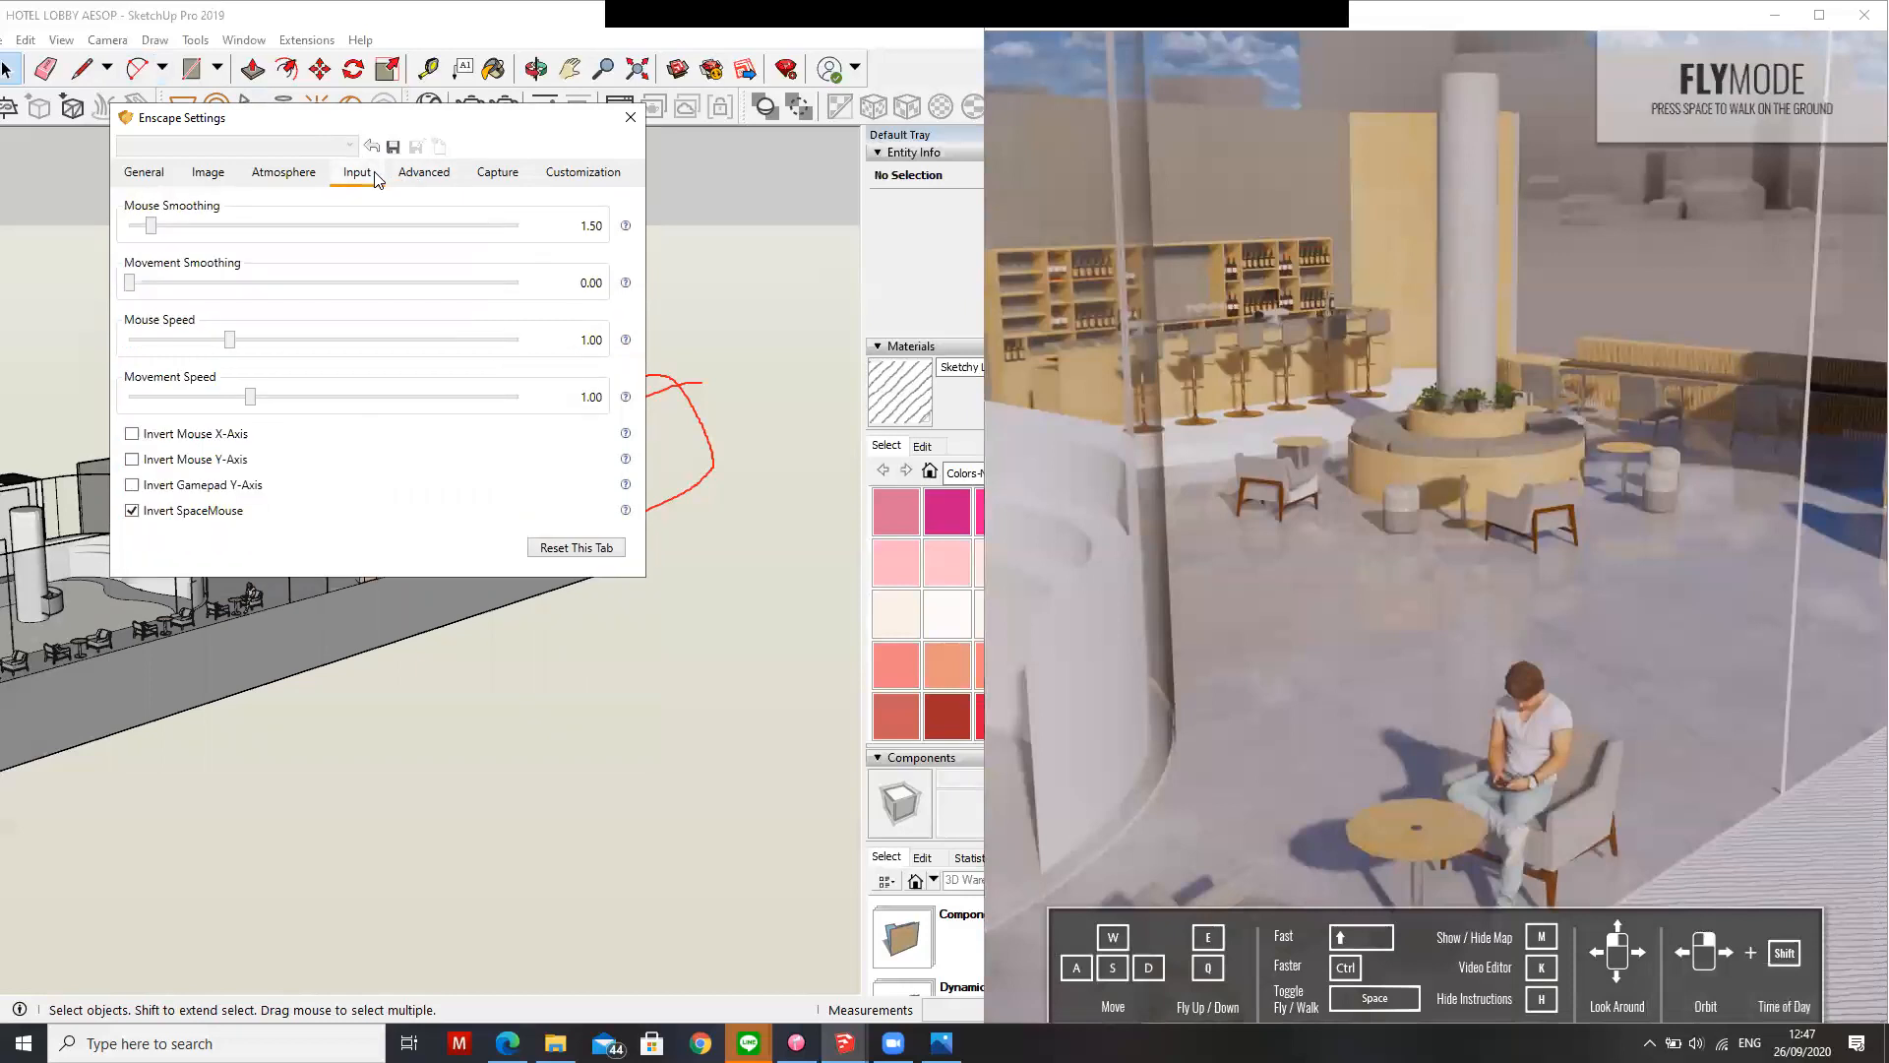
pyautogui.click(506, 177)
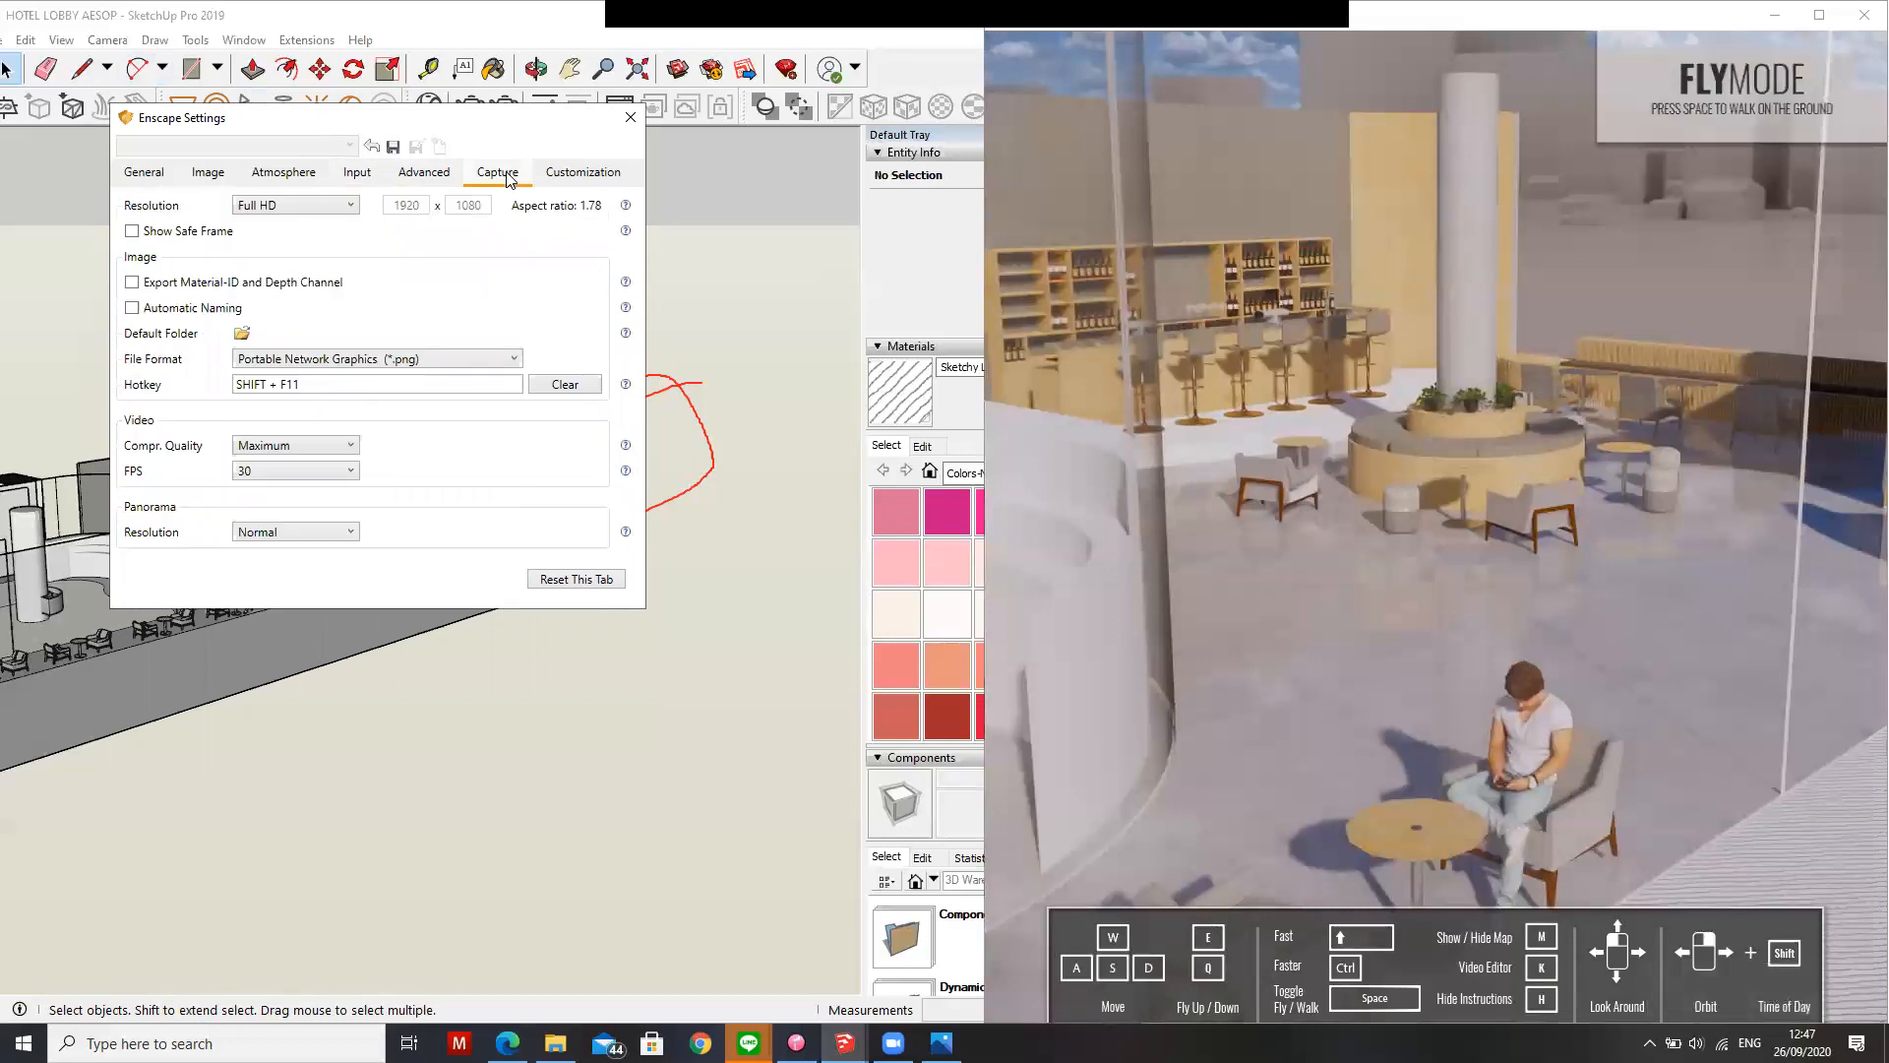
pyautogui.click(583, 175)
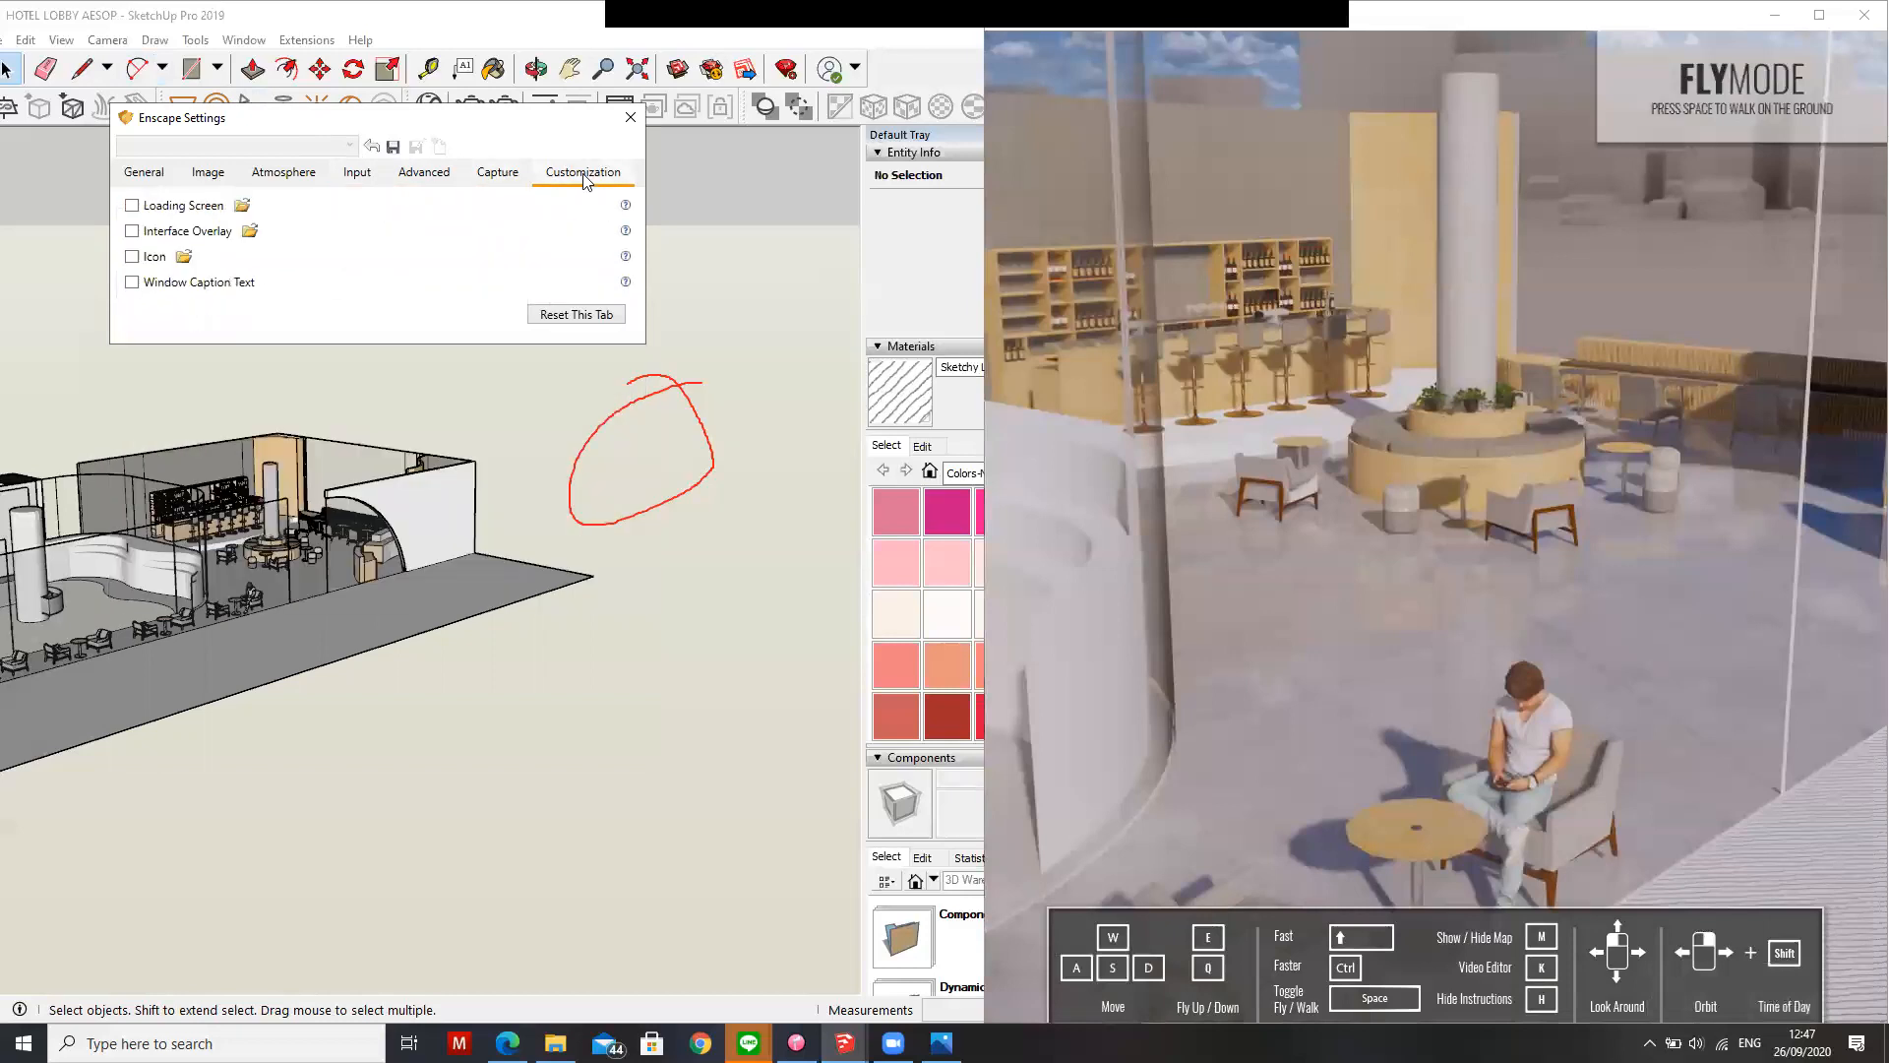
pyautogui.click(499, 175)
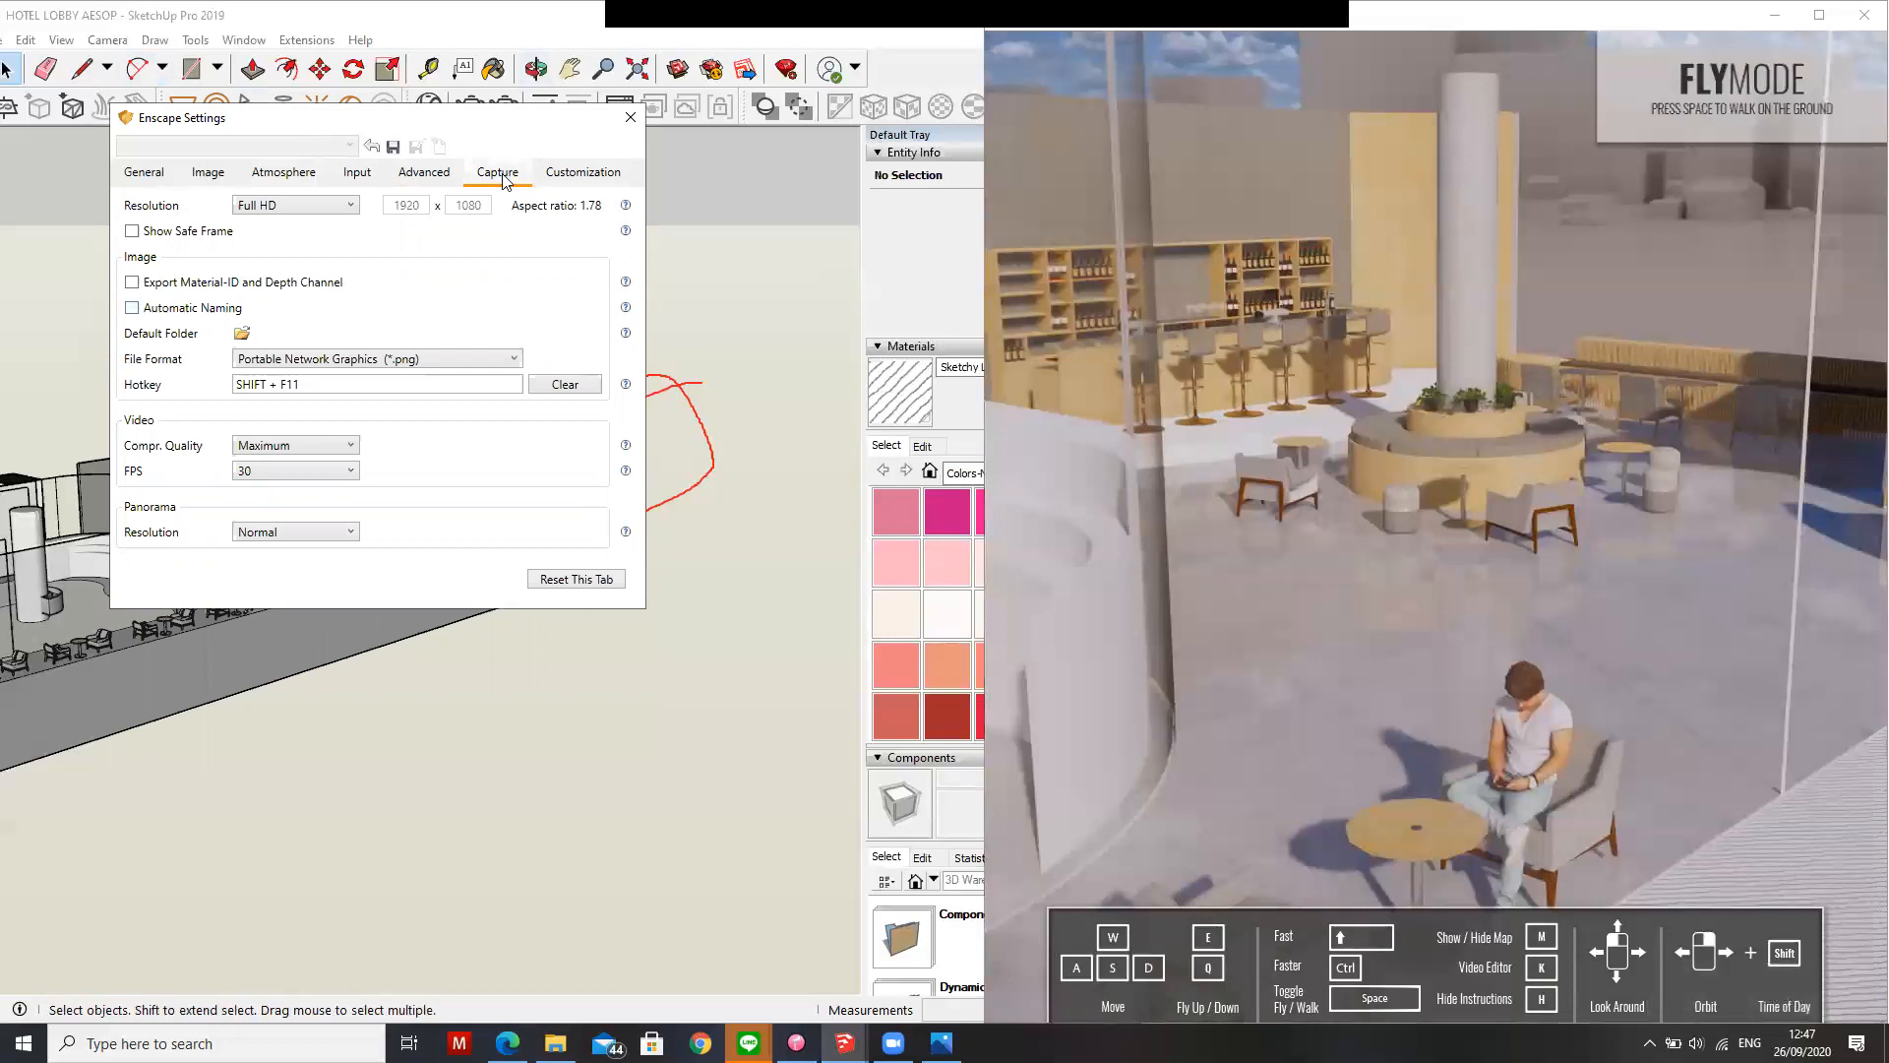
pyautogui.click(429, 175)
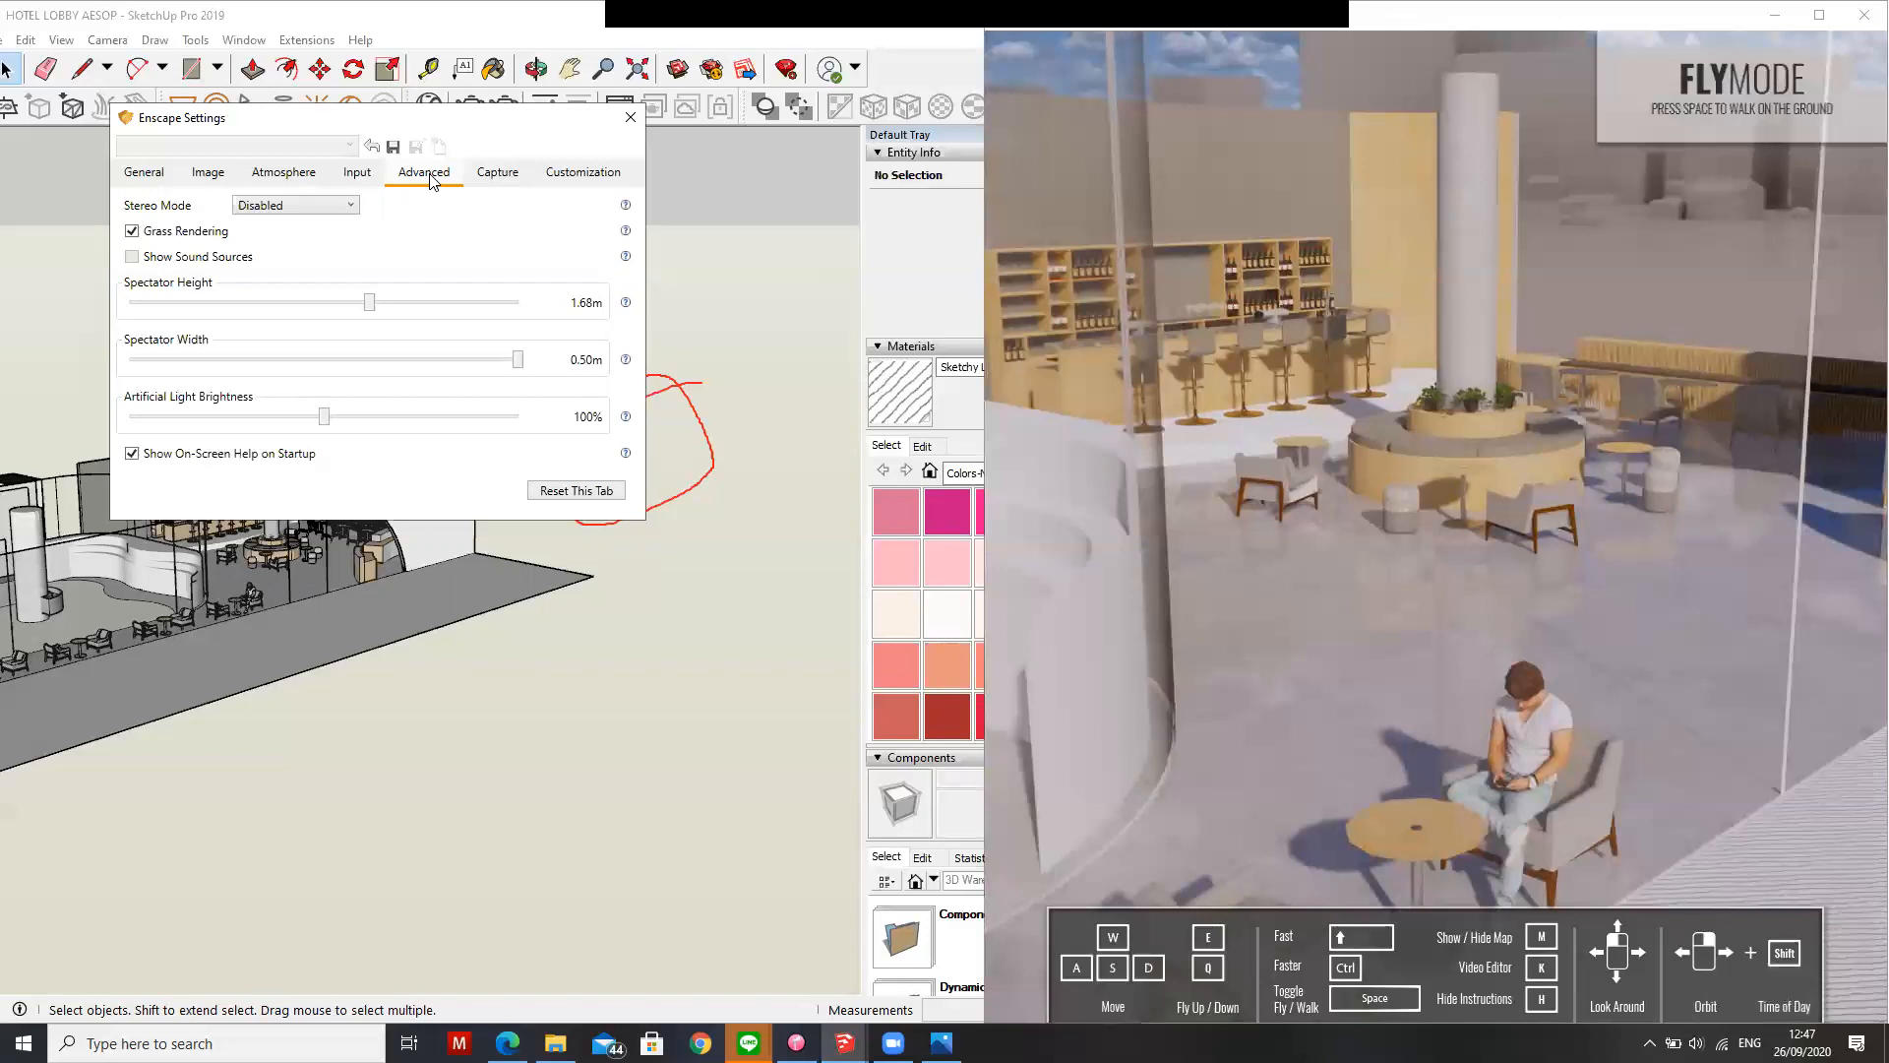
# Inspect the lobby render from outside the arched wall and at close range near the seated man
pyautogui.scroll(-3, 1246, 443)
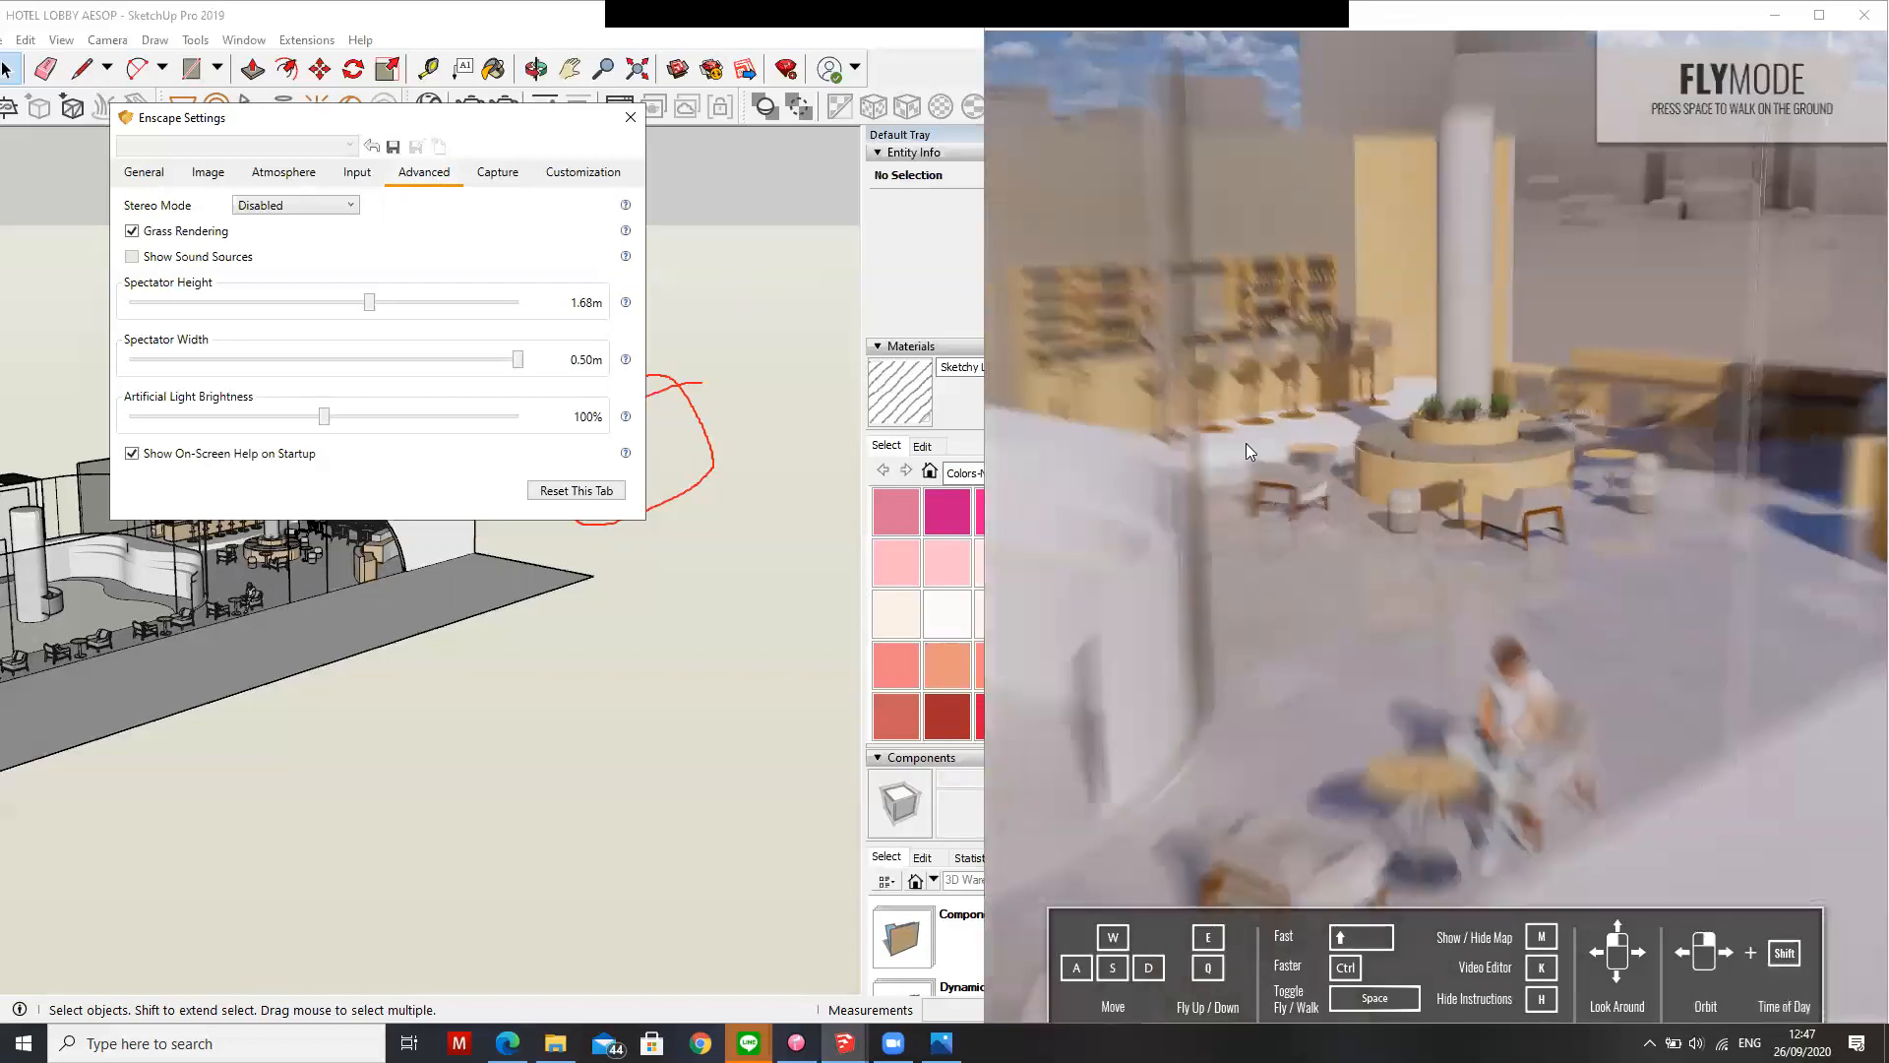
pyautogui.moveTo(1245, 443); pyautogui.dragTo(1112, 384, button='middle')
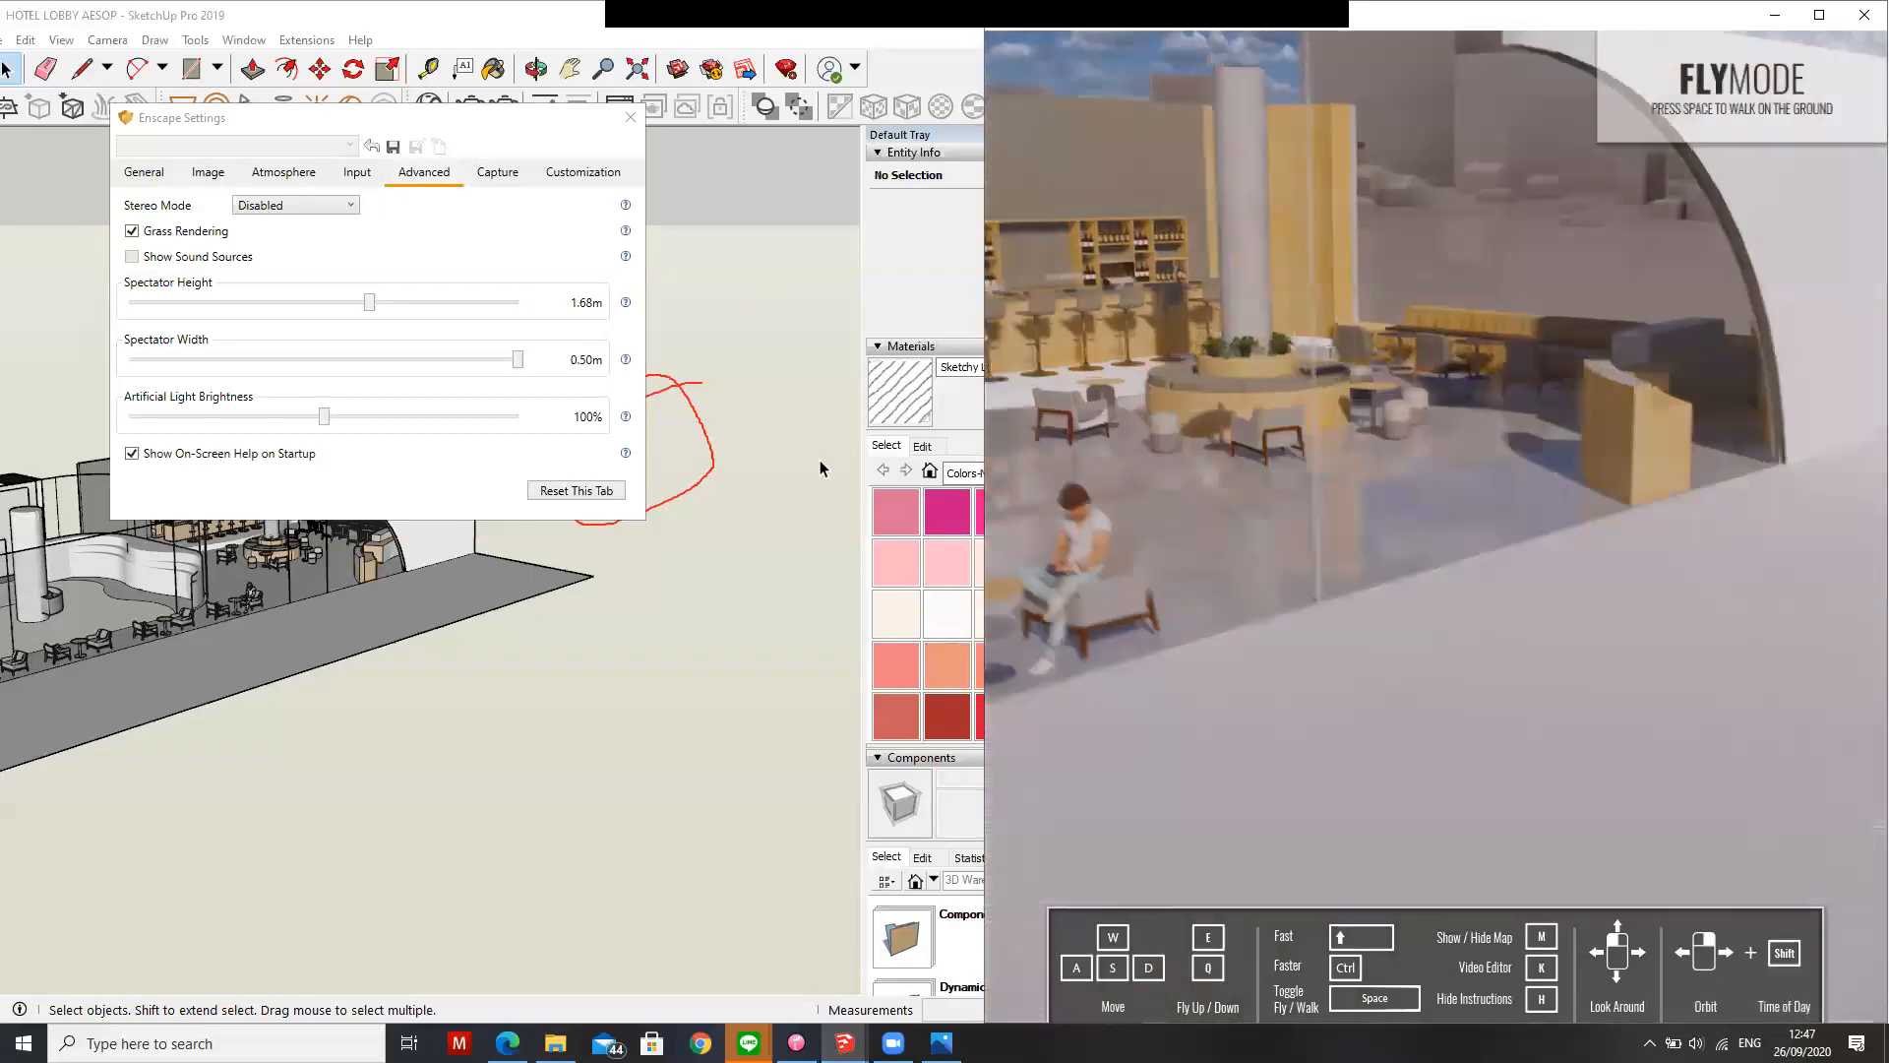
pyautogui.moveTo(766, 478)
pyautogui.mouseDown(button='middle')
pyautogui.moveTo(771, 499)
pyautogui.moveTo(738, 523)
pyautogui.moveTo(612, 512)
pyautogui.moveTo(823, 472)
pyautogui.moveTo(792, 452)
pyautogui.moveTo(655, 481)
pyautogui.moveTo(1117, 488)
pyautogui.mouseUp(button='middle')
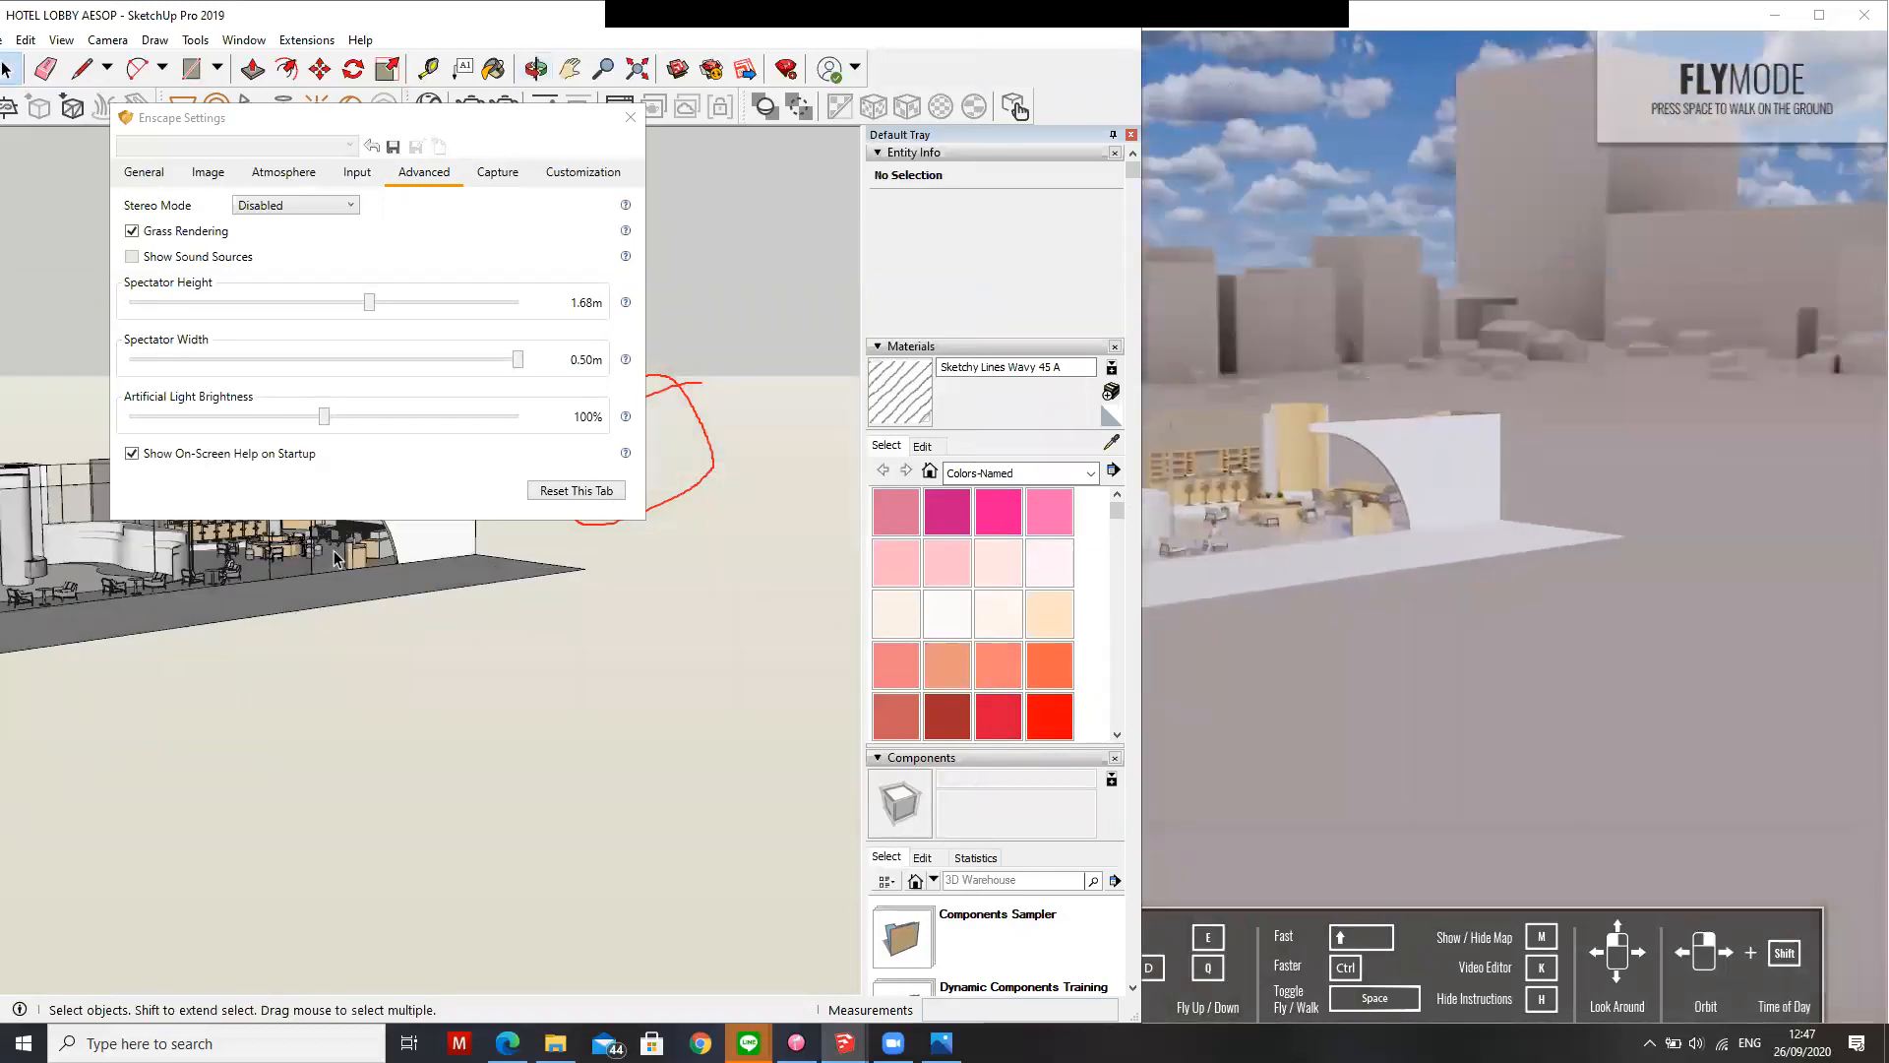
pyautogui.scroll(1, 345, 554)
pyautogui.click(1185, 453)
pyautogui.scroll(5, 1185, 453)
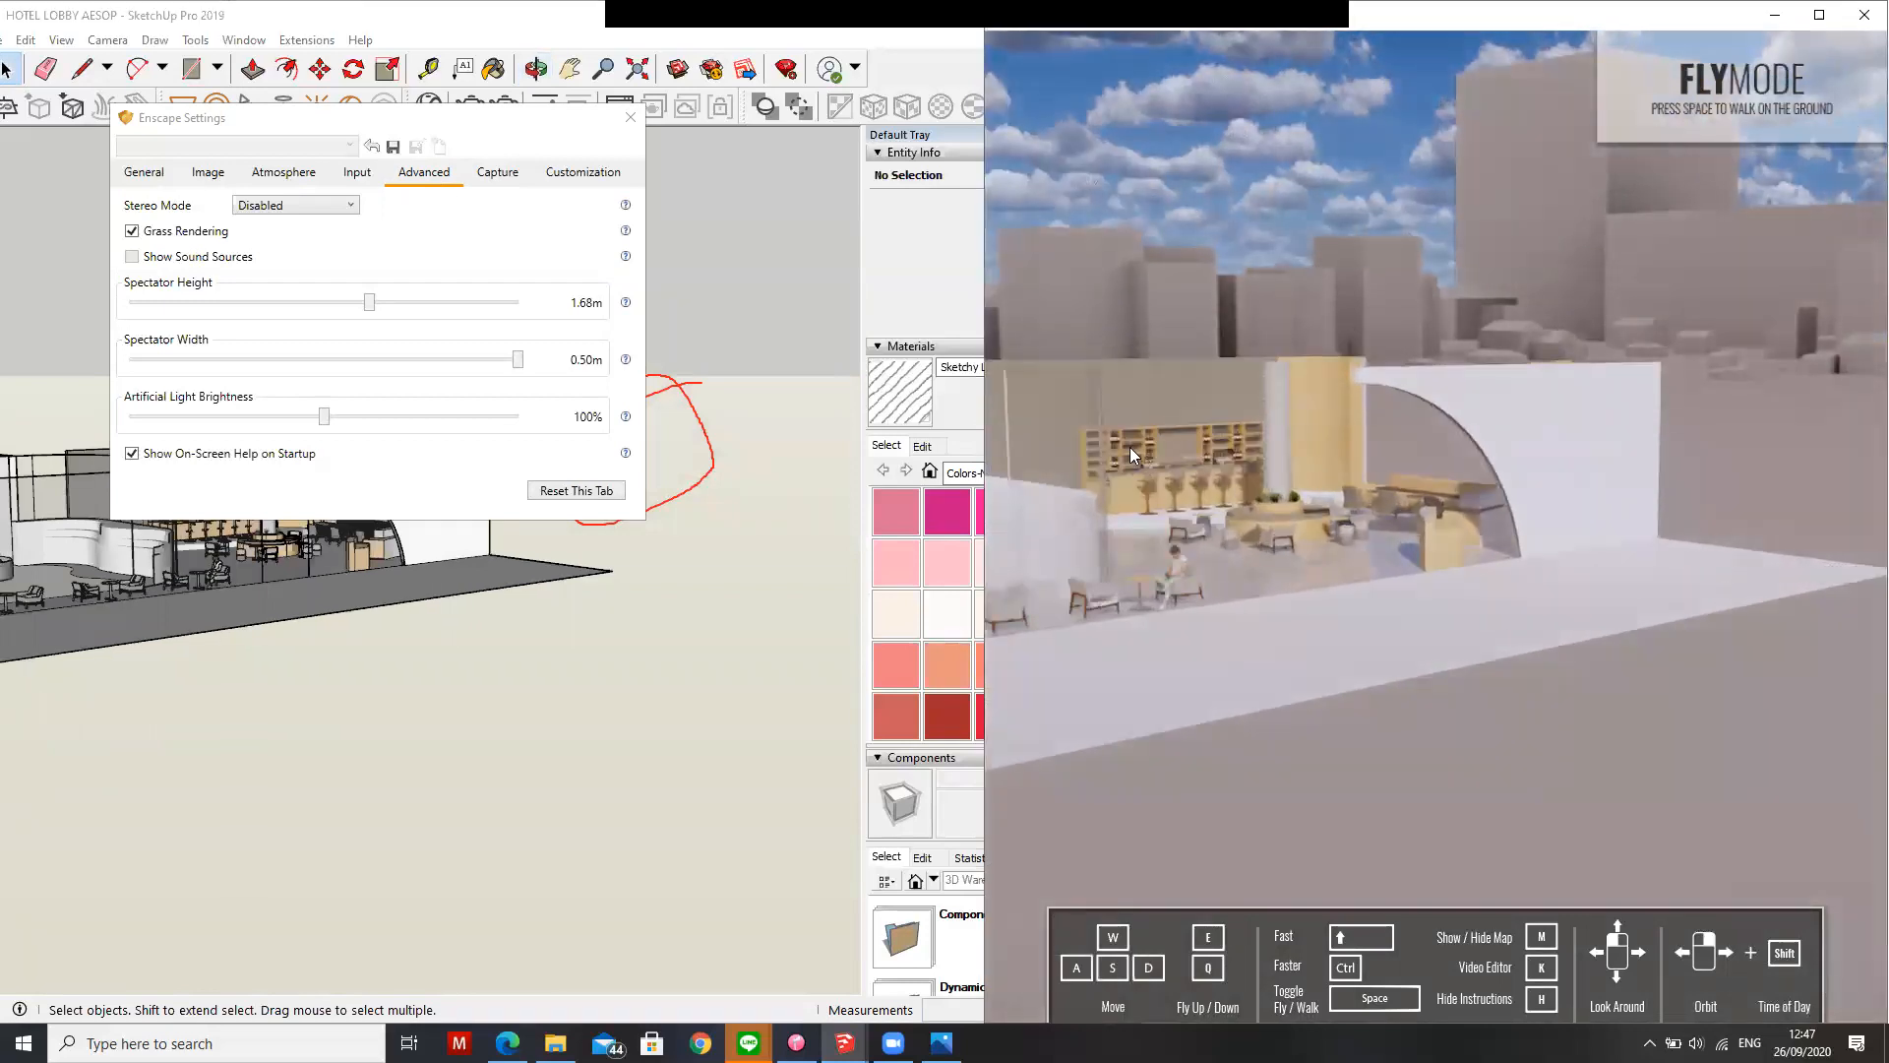
pyautogui.scroll(5, 1128, 447)
pyautogui.moveTo(1102, 439); pyautogui.dragTo(1595, 443, button='middle')
pyautogui.moveTo(1427, 423); pyautogui.dragTo(1364, 514, button='middle')
pyautogui.scroll(-2, 1435, 478)
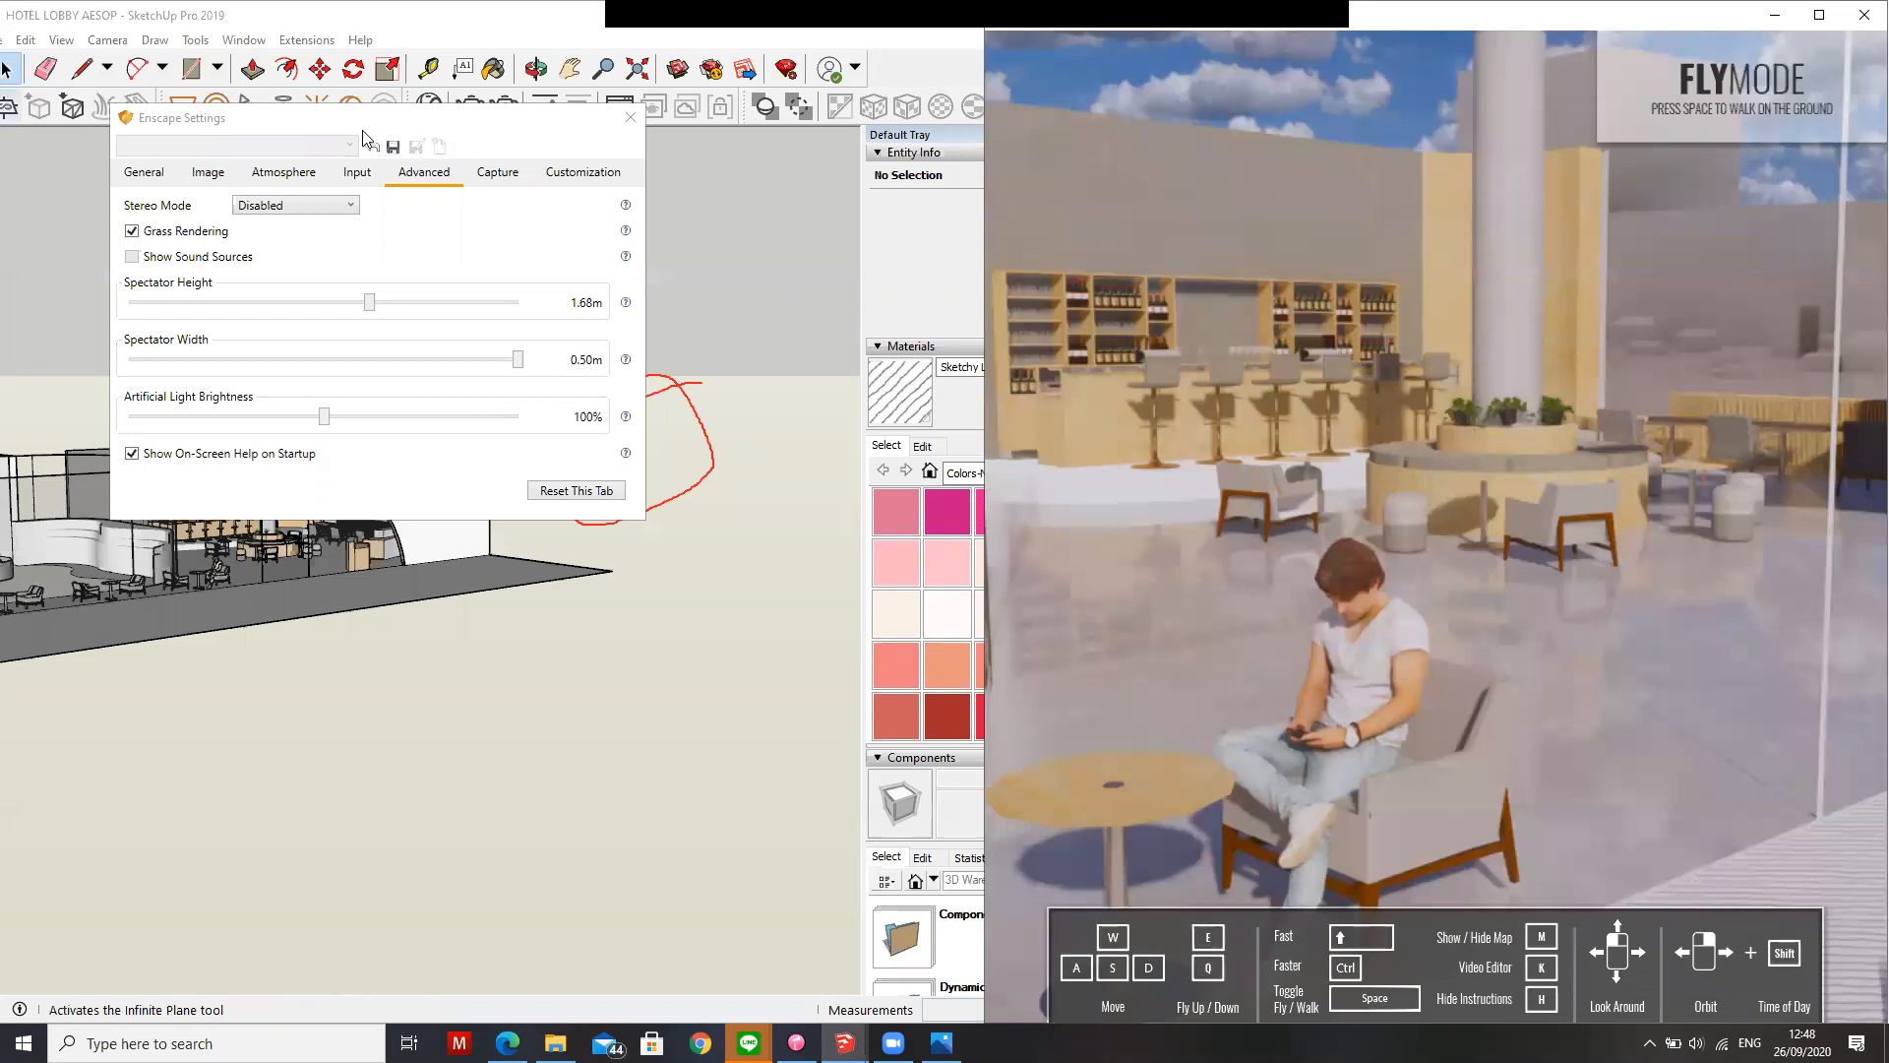
# Set the rotation of the White Cubes horizon to 149.1° in Enscape's Atmosphere settings
pyautogui.click(283, 173)
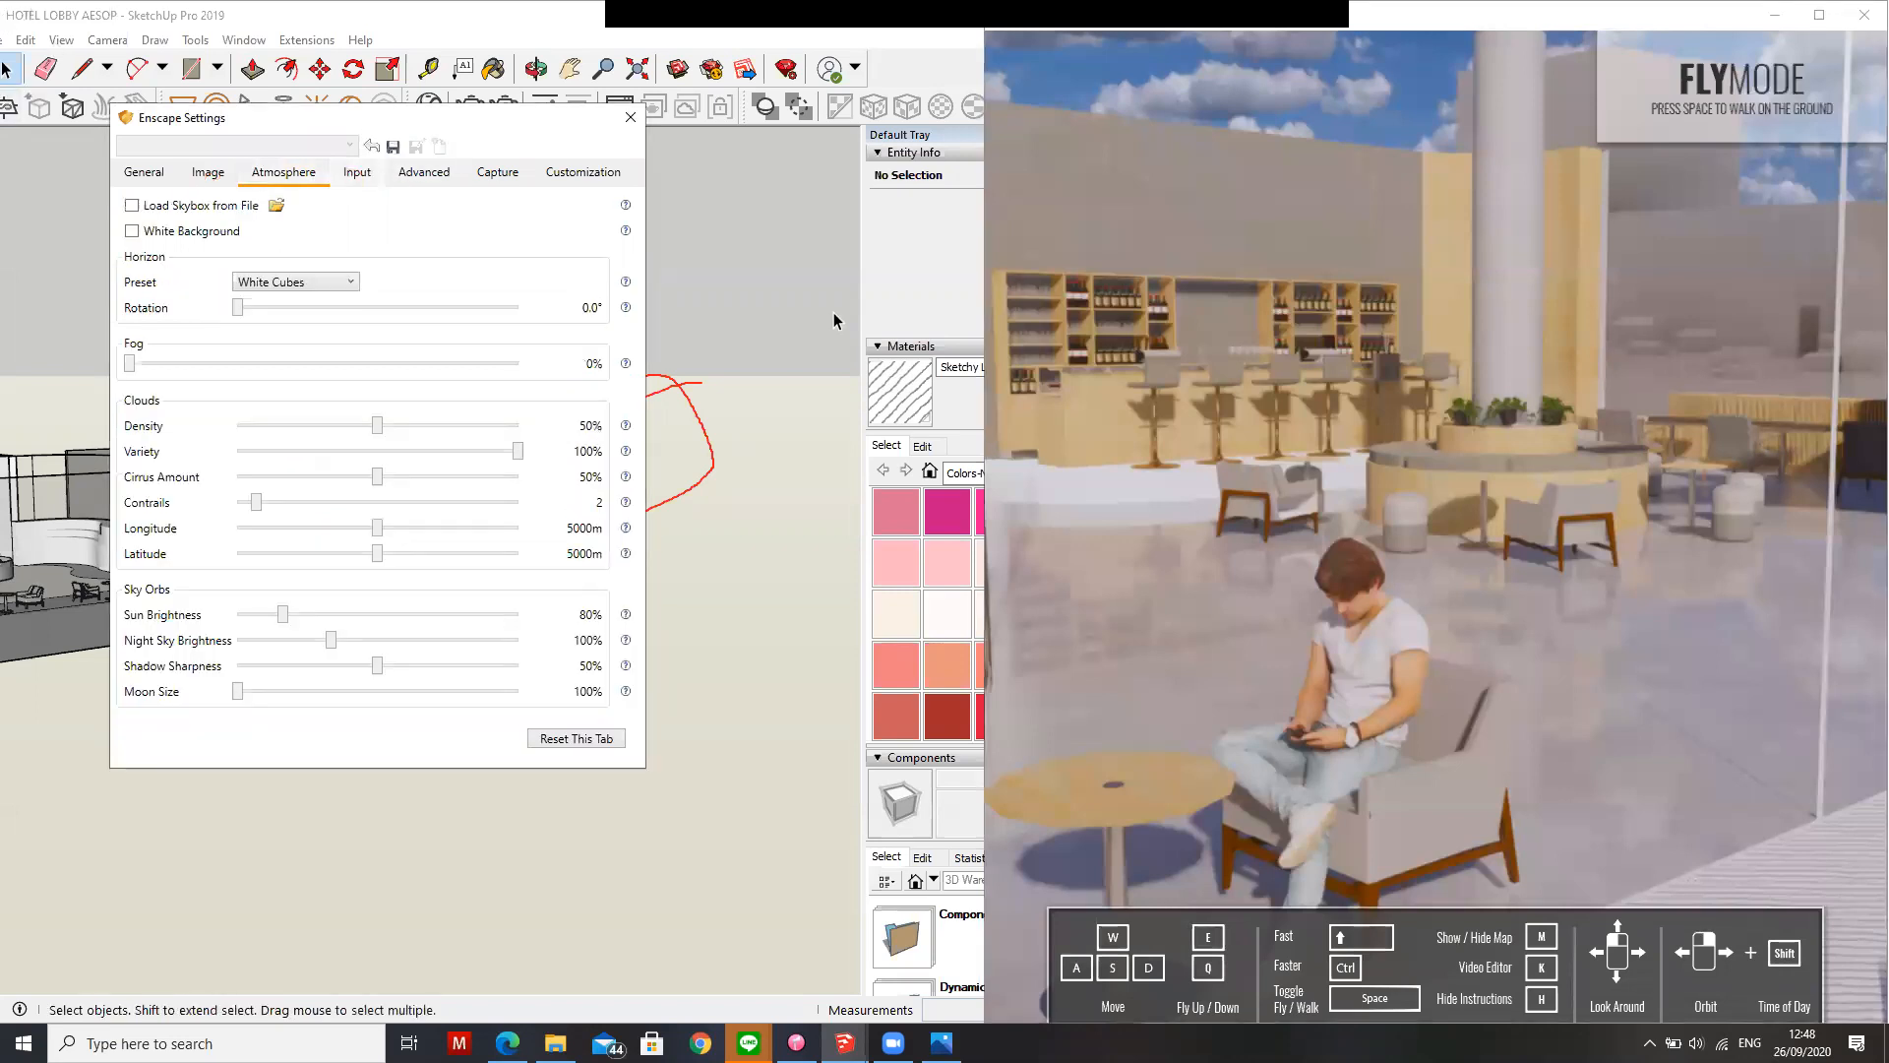
pyautogui.scroll(-6, 1265, 437)
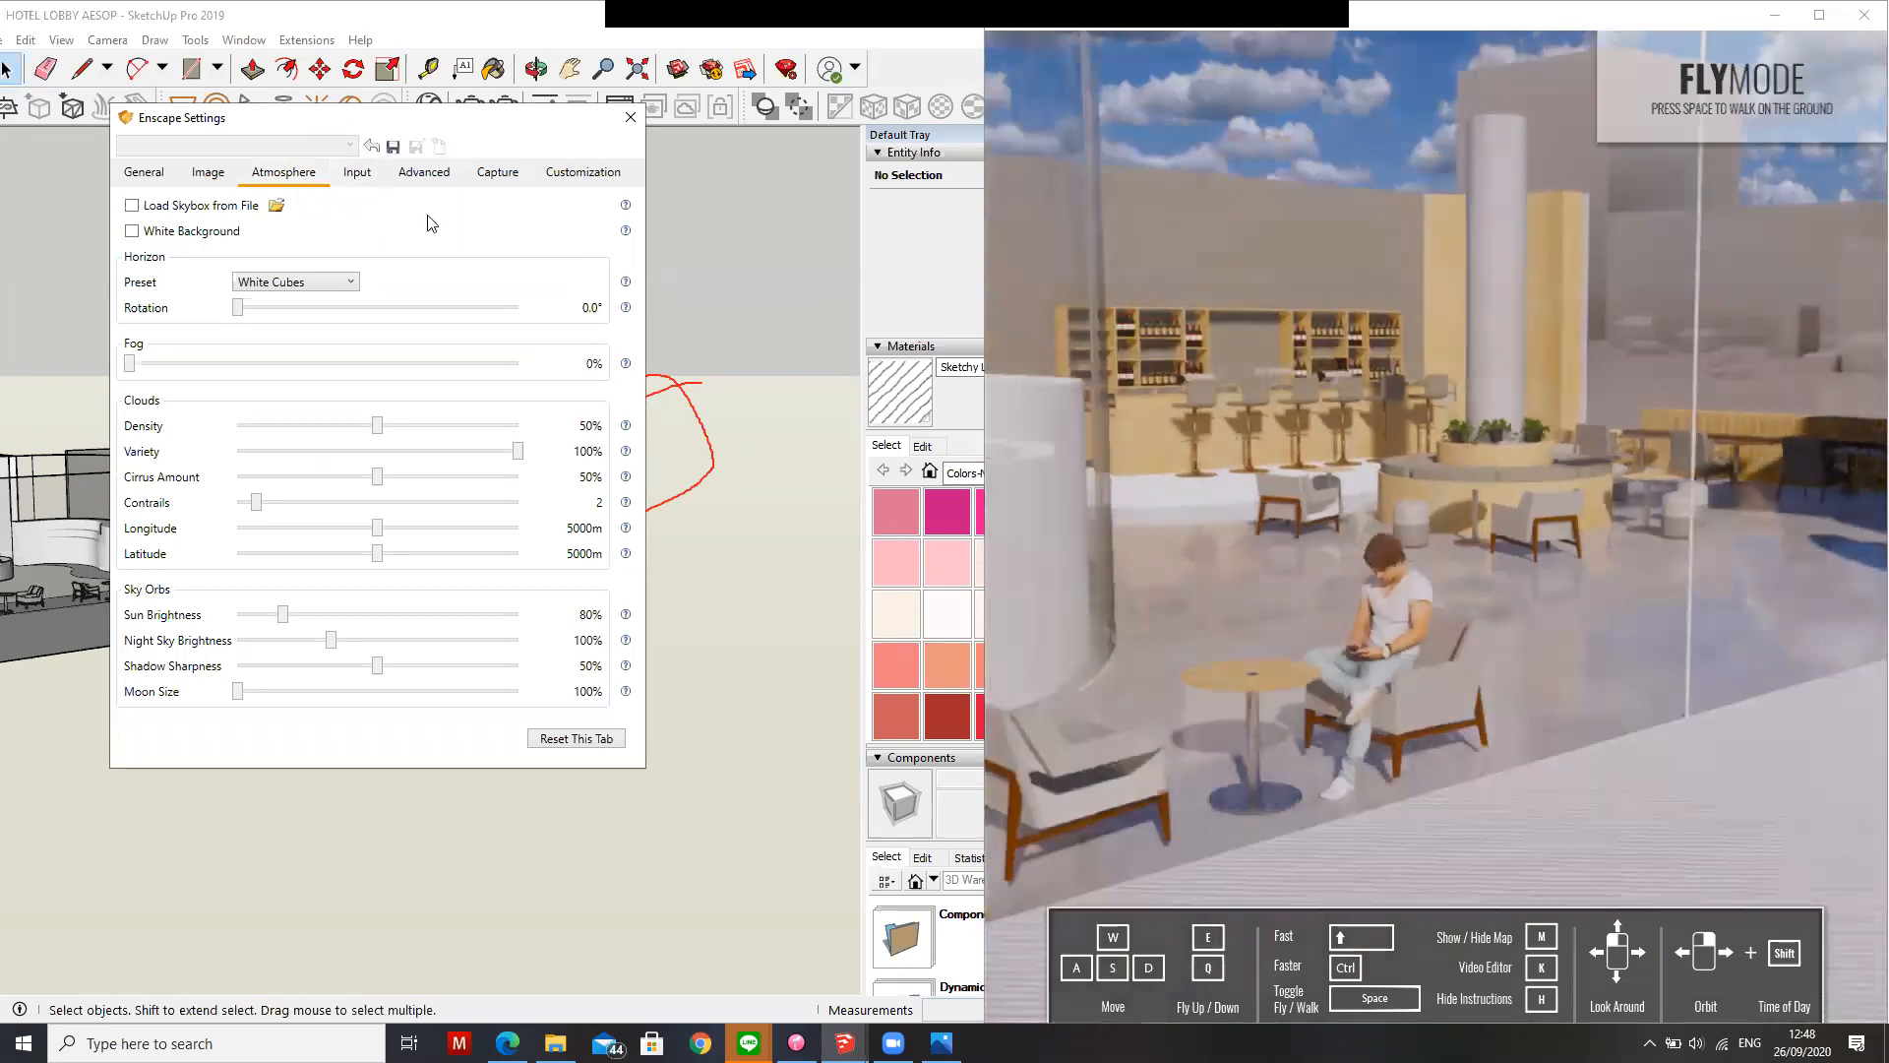
pyautogui.click(372, 173)
pyautogui.click(305, 175)
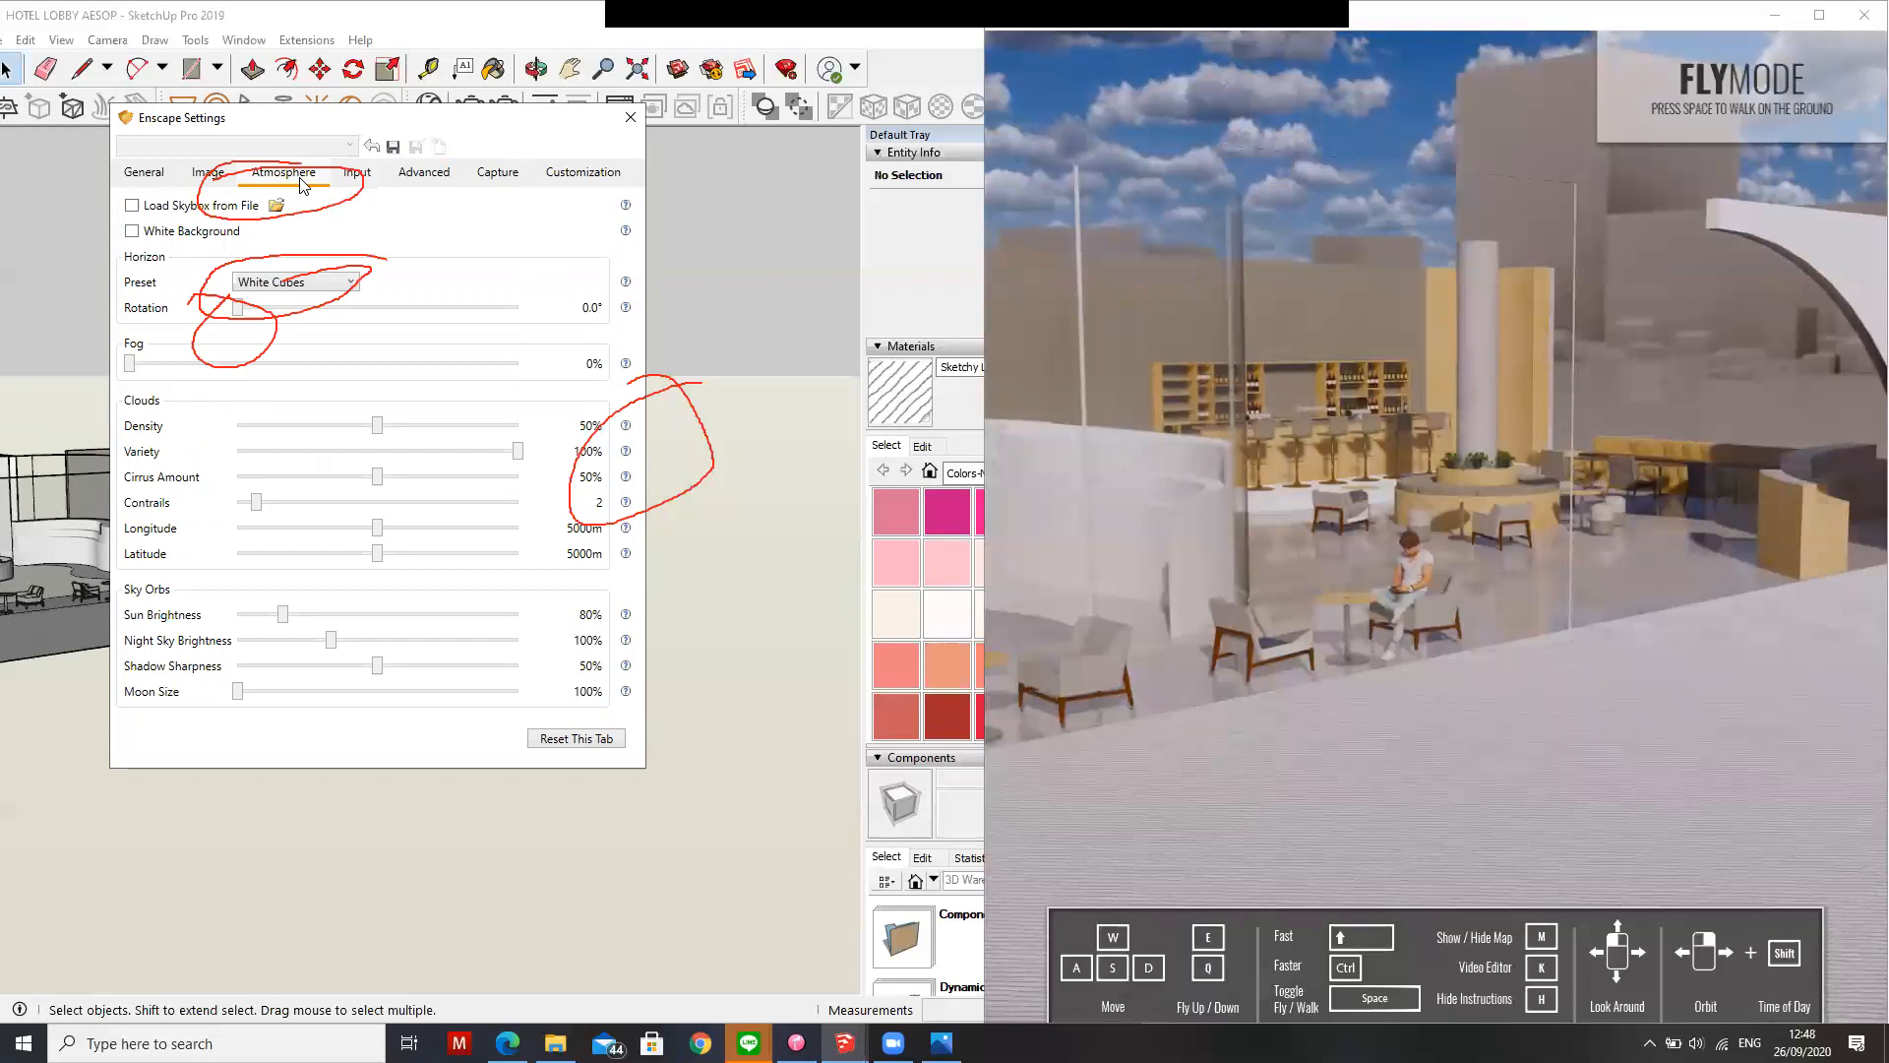
pyautogui.moveTo(237, 310)
pyautogui.mouseDown()
pyautogui.moveTo(367, 325)
pyautogui.moveTo(350, 323)
pyautogui.mouseUp()
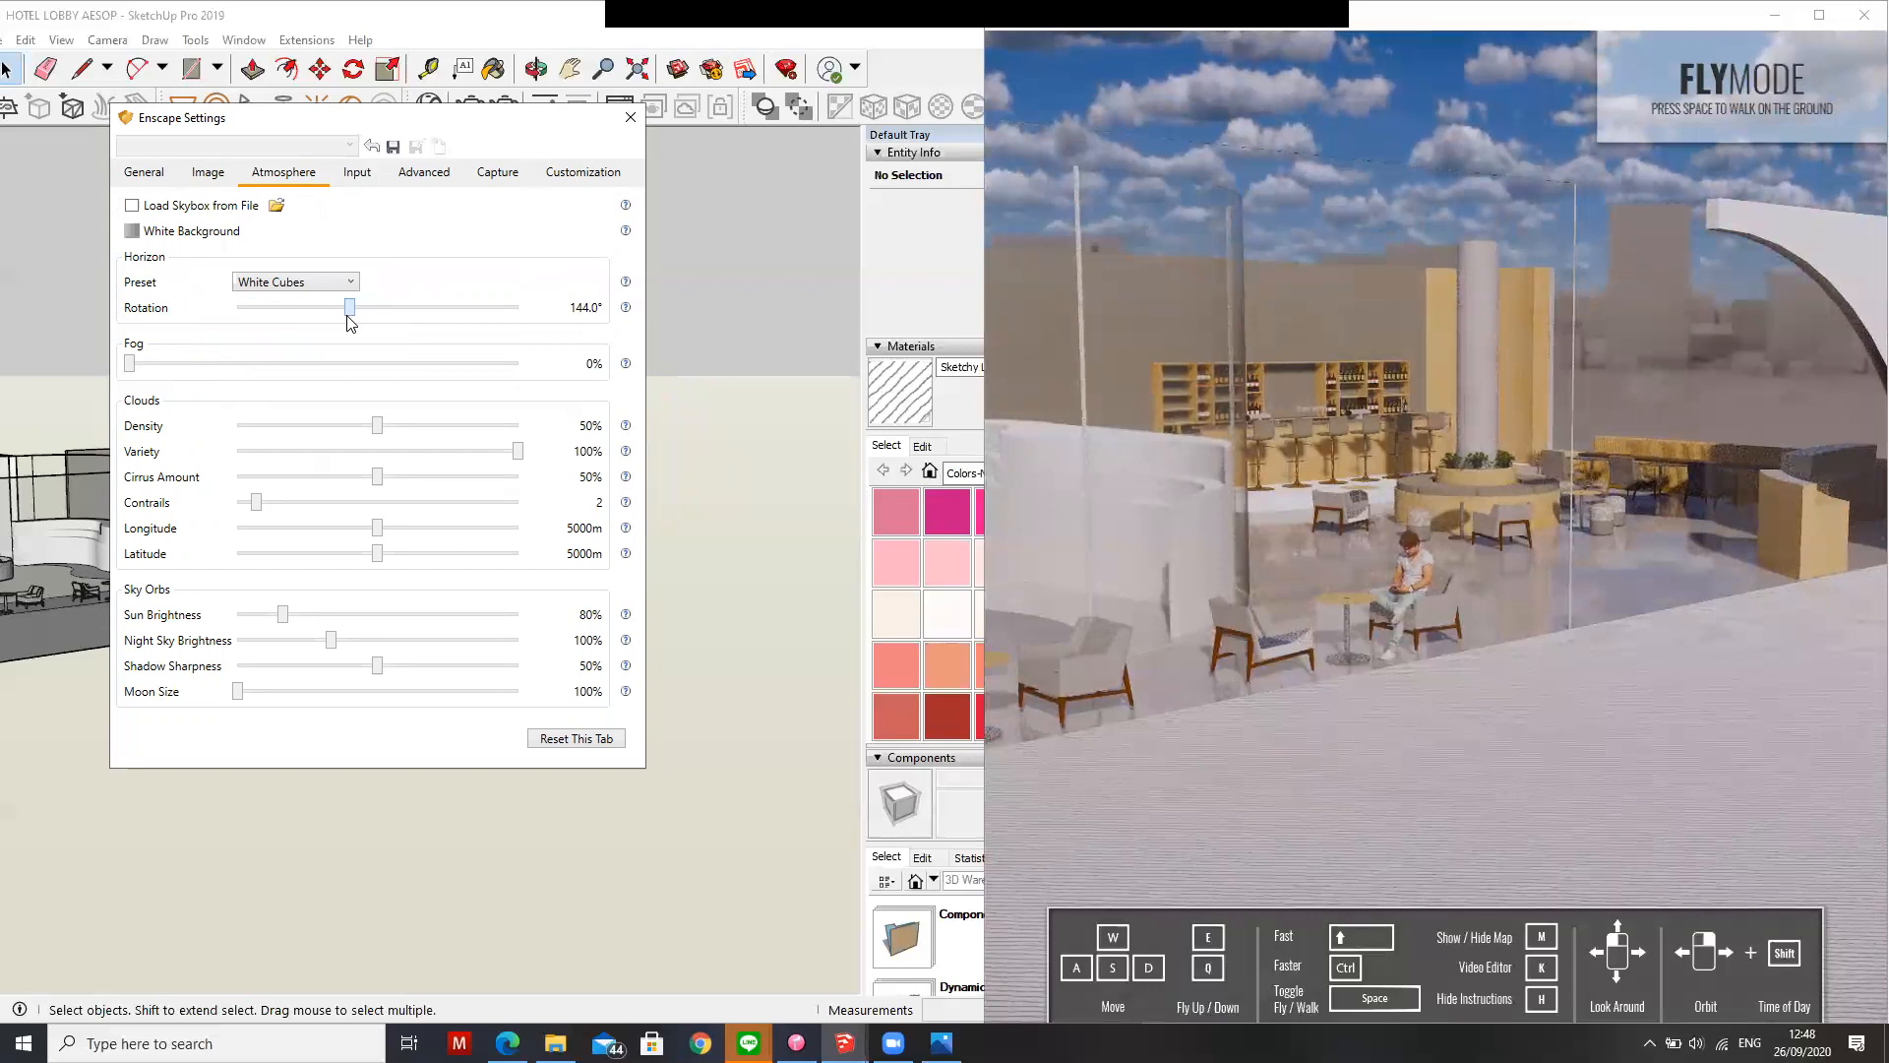
pyautogui.moveTo(350, 317); pyautogui.dragTo(353, 316)
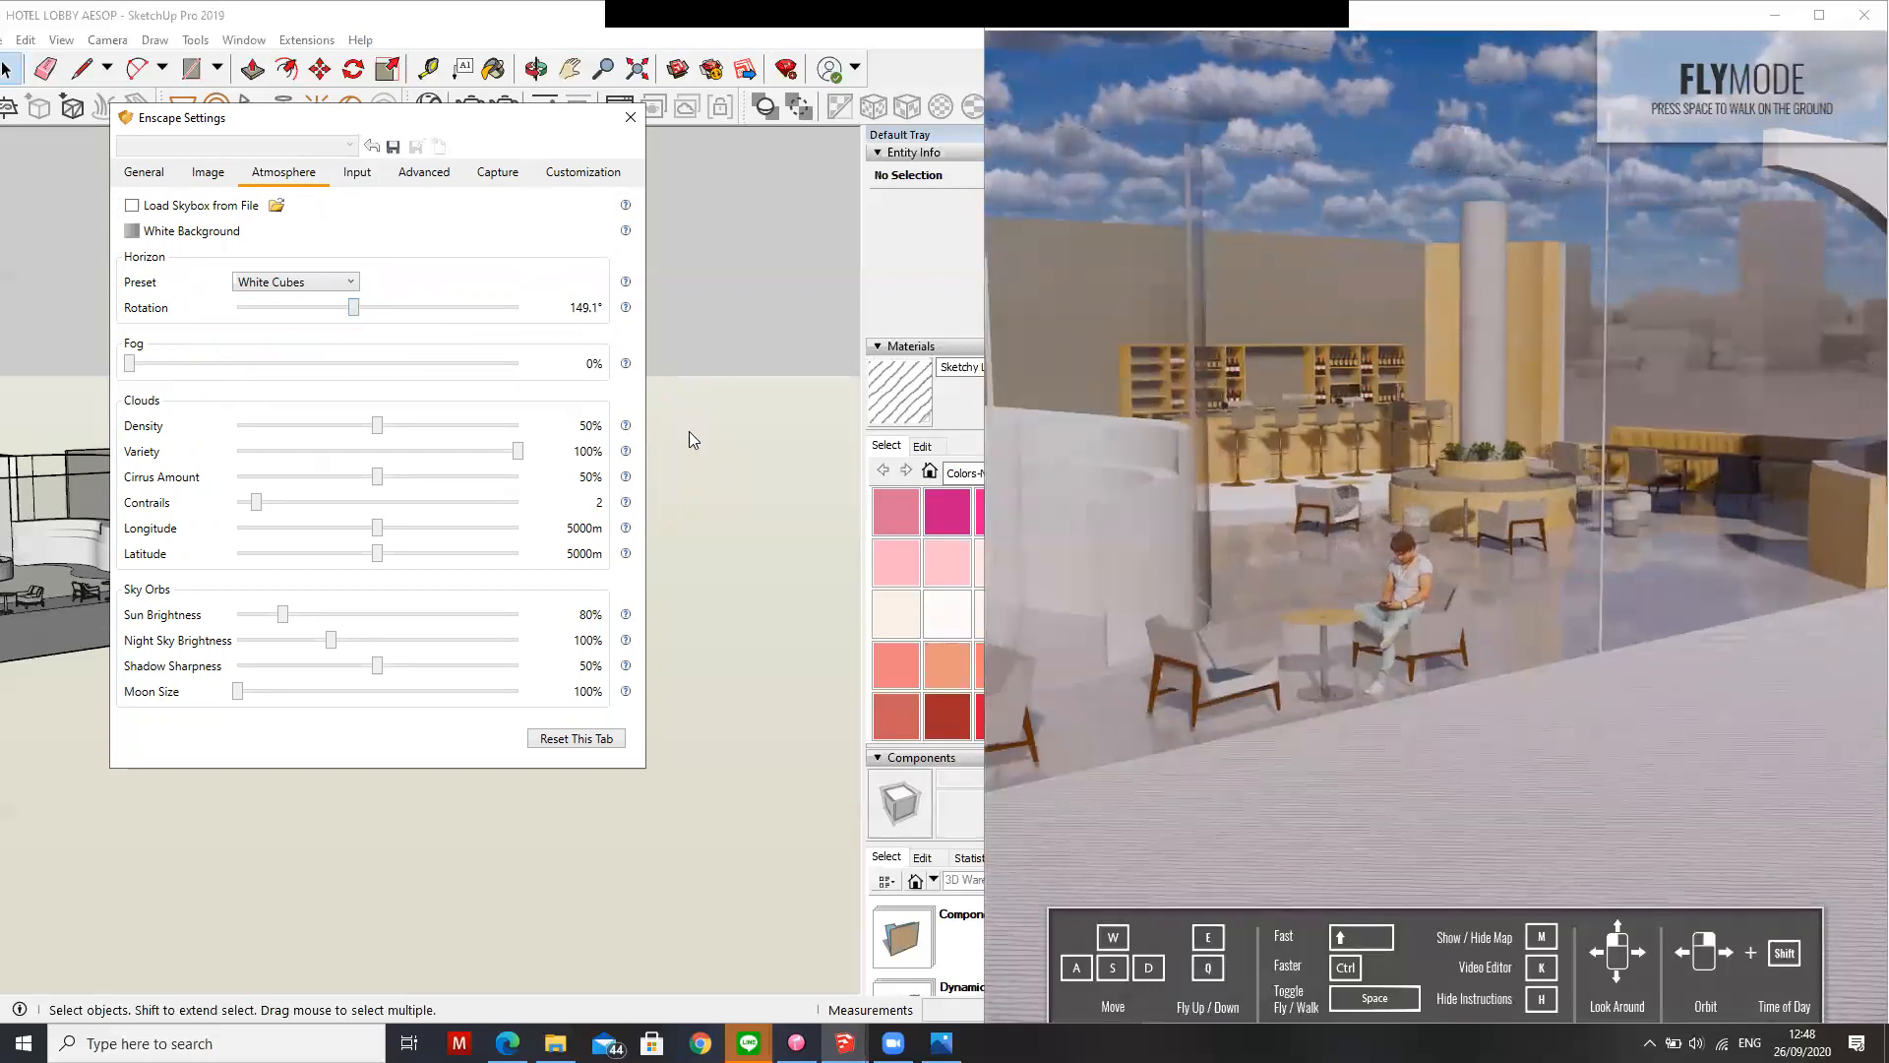
# Set the fog to 38%, cloud density to 34%, cloud variety to 84% and cirrus amount to 46%
pyautogui.moveTo(129, 363); pyautogui.dragTo(479, 374)
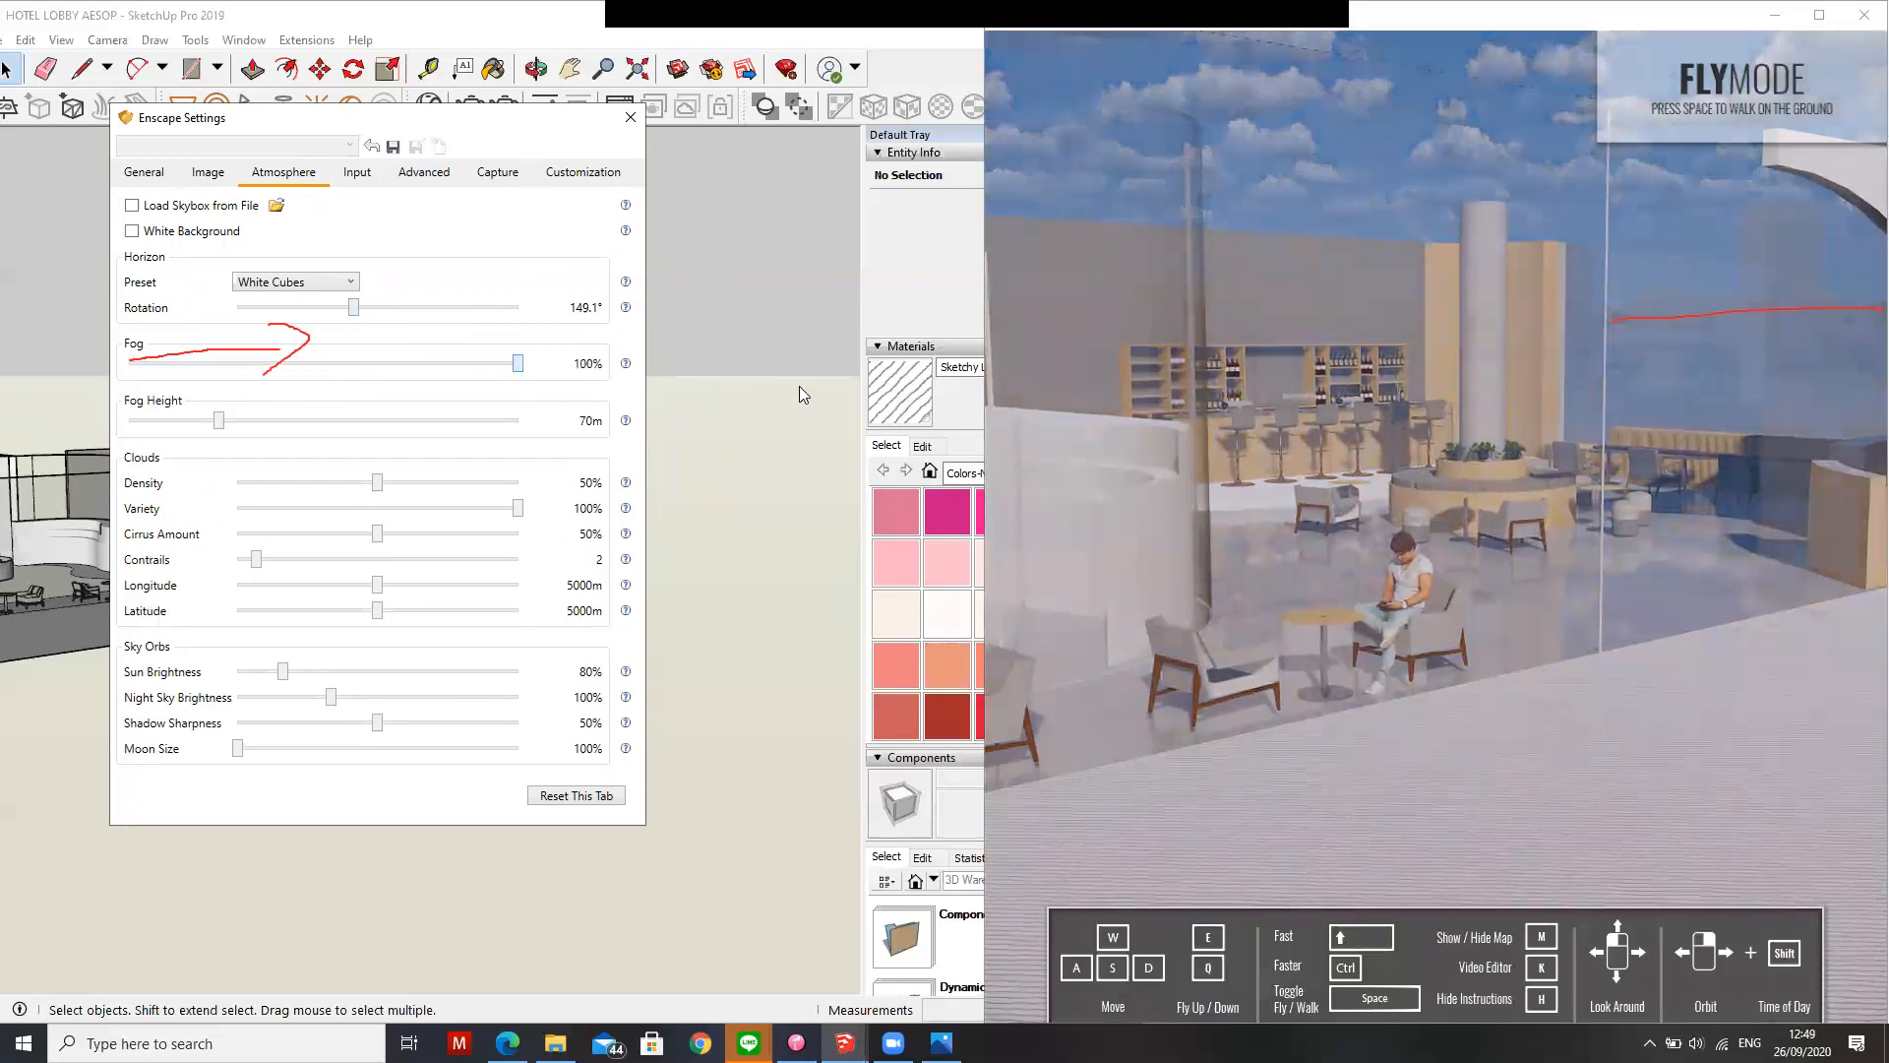
pyautogui.moveTo(250, 381)
pyautogui.mouseDown()
pyautogui.moveTo(37, 392)
pyautogui.moveTo(286, 401)
pyautogui.mouseUp()
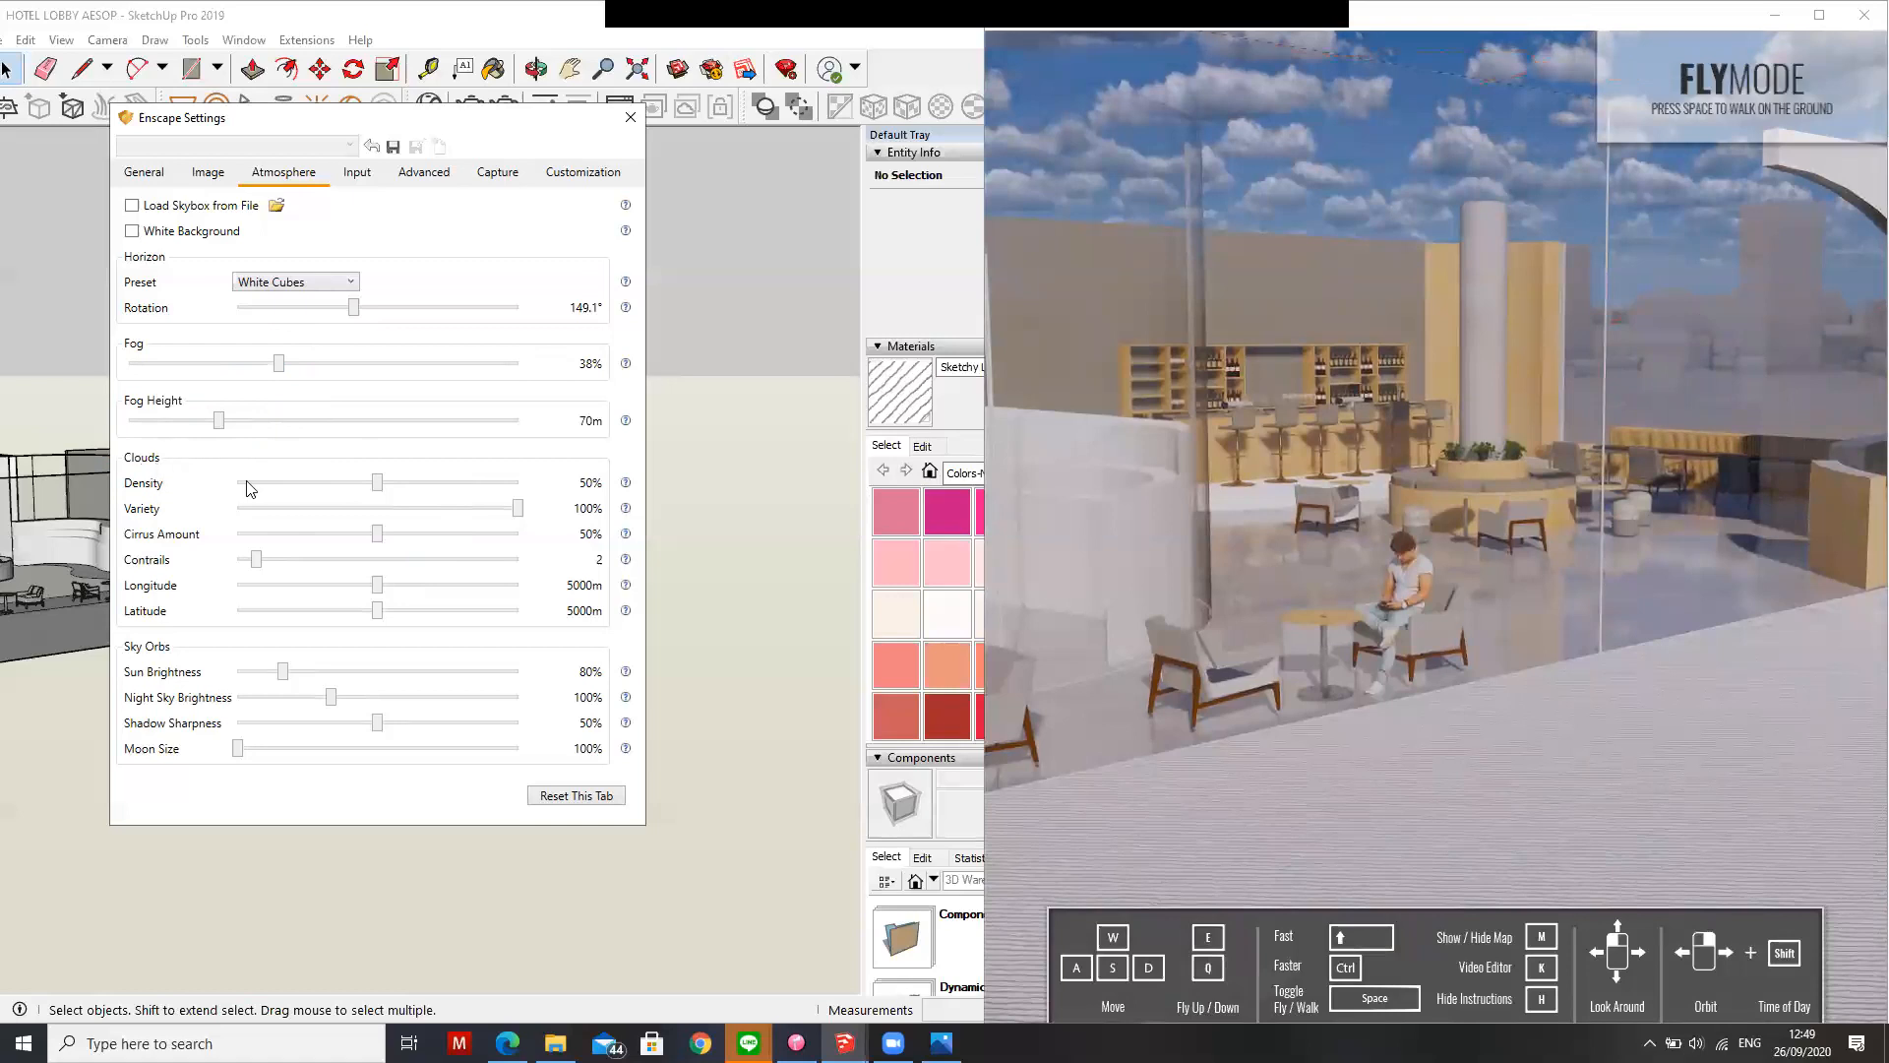
pyautogui.moveTo(375, 484); pyautogui.dragTo(341, 504)
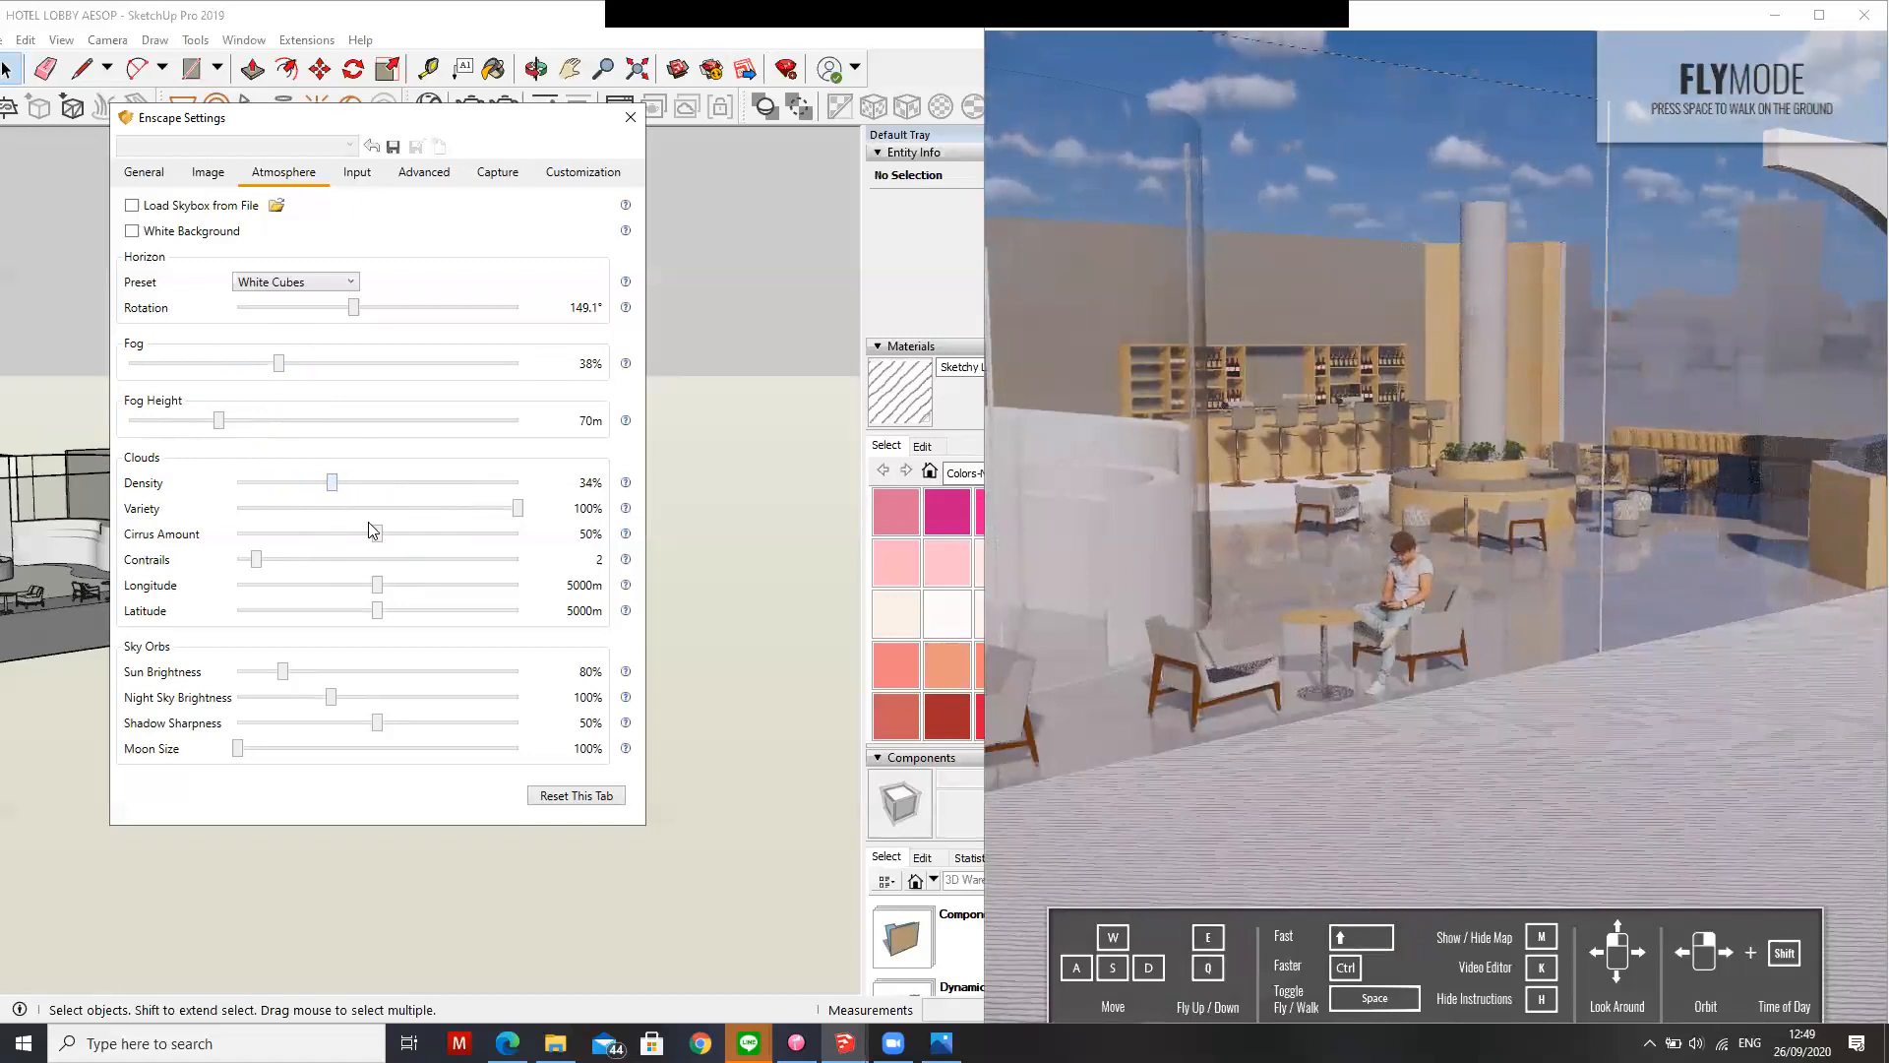
pyautogui.moveTo(519, 513); pyautogui.dragTo(368, 537)
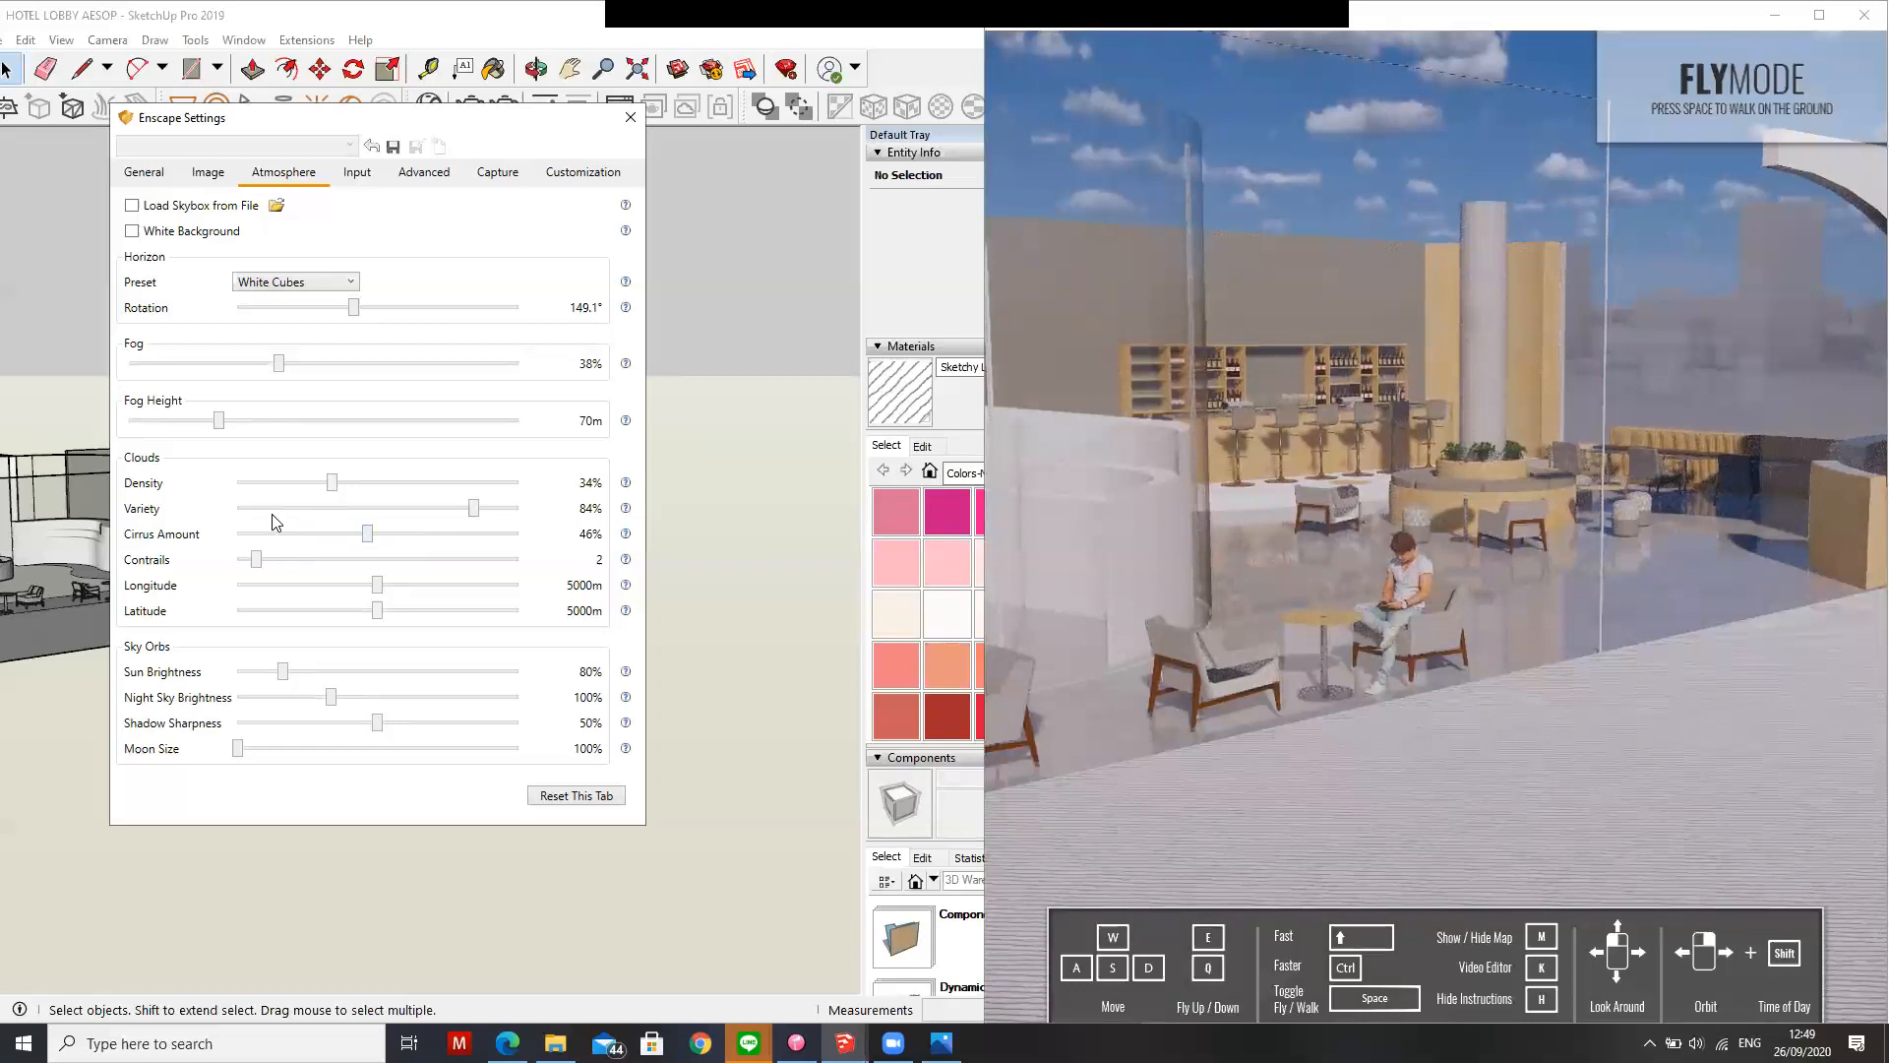
# Check the hotel lobby render with the adjusted fog and clouds from far away and close up
pyautogui.moveTo(985, 612); pyautogui.dragTo(1171, 614)
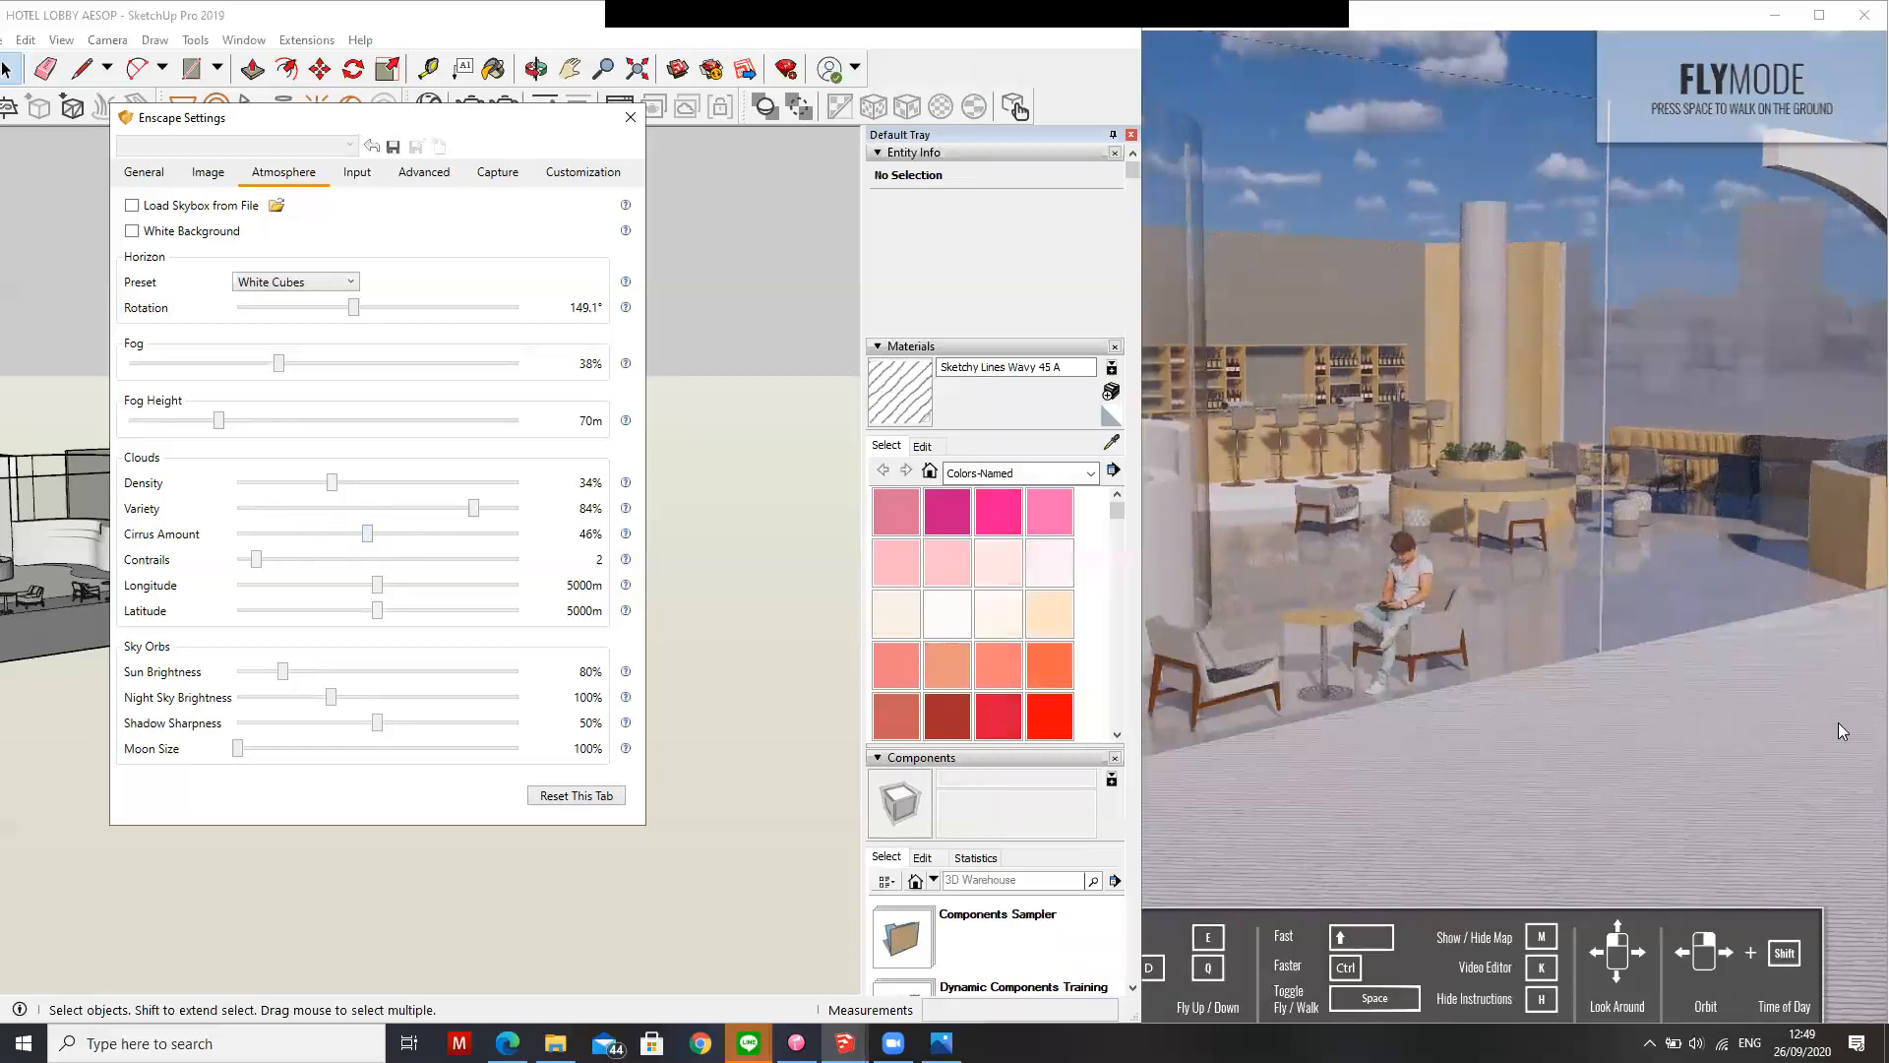
pyautogui.scroll(2, 1839, 724)
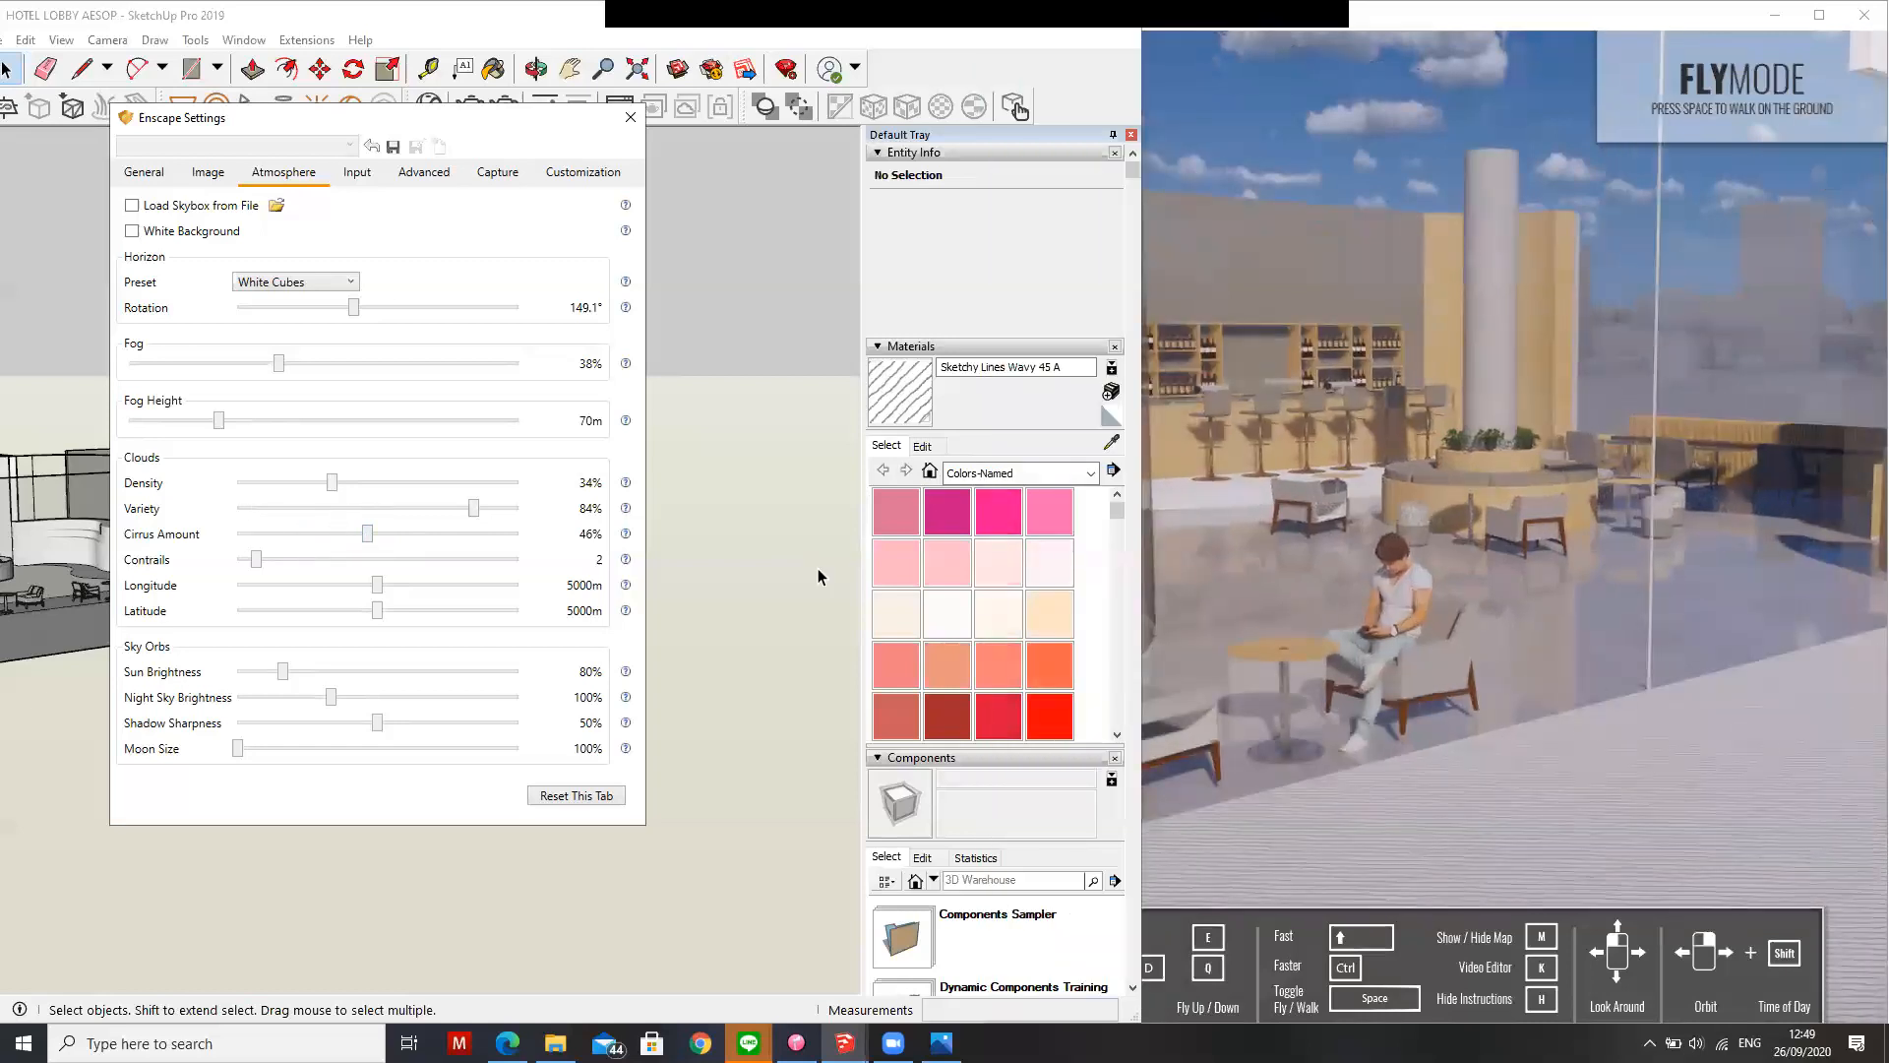
pyautogui.scroll(-3, 818, 577)
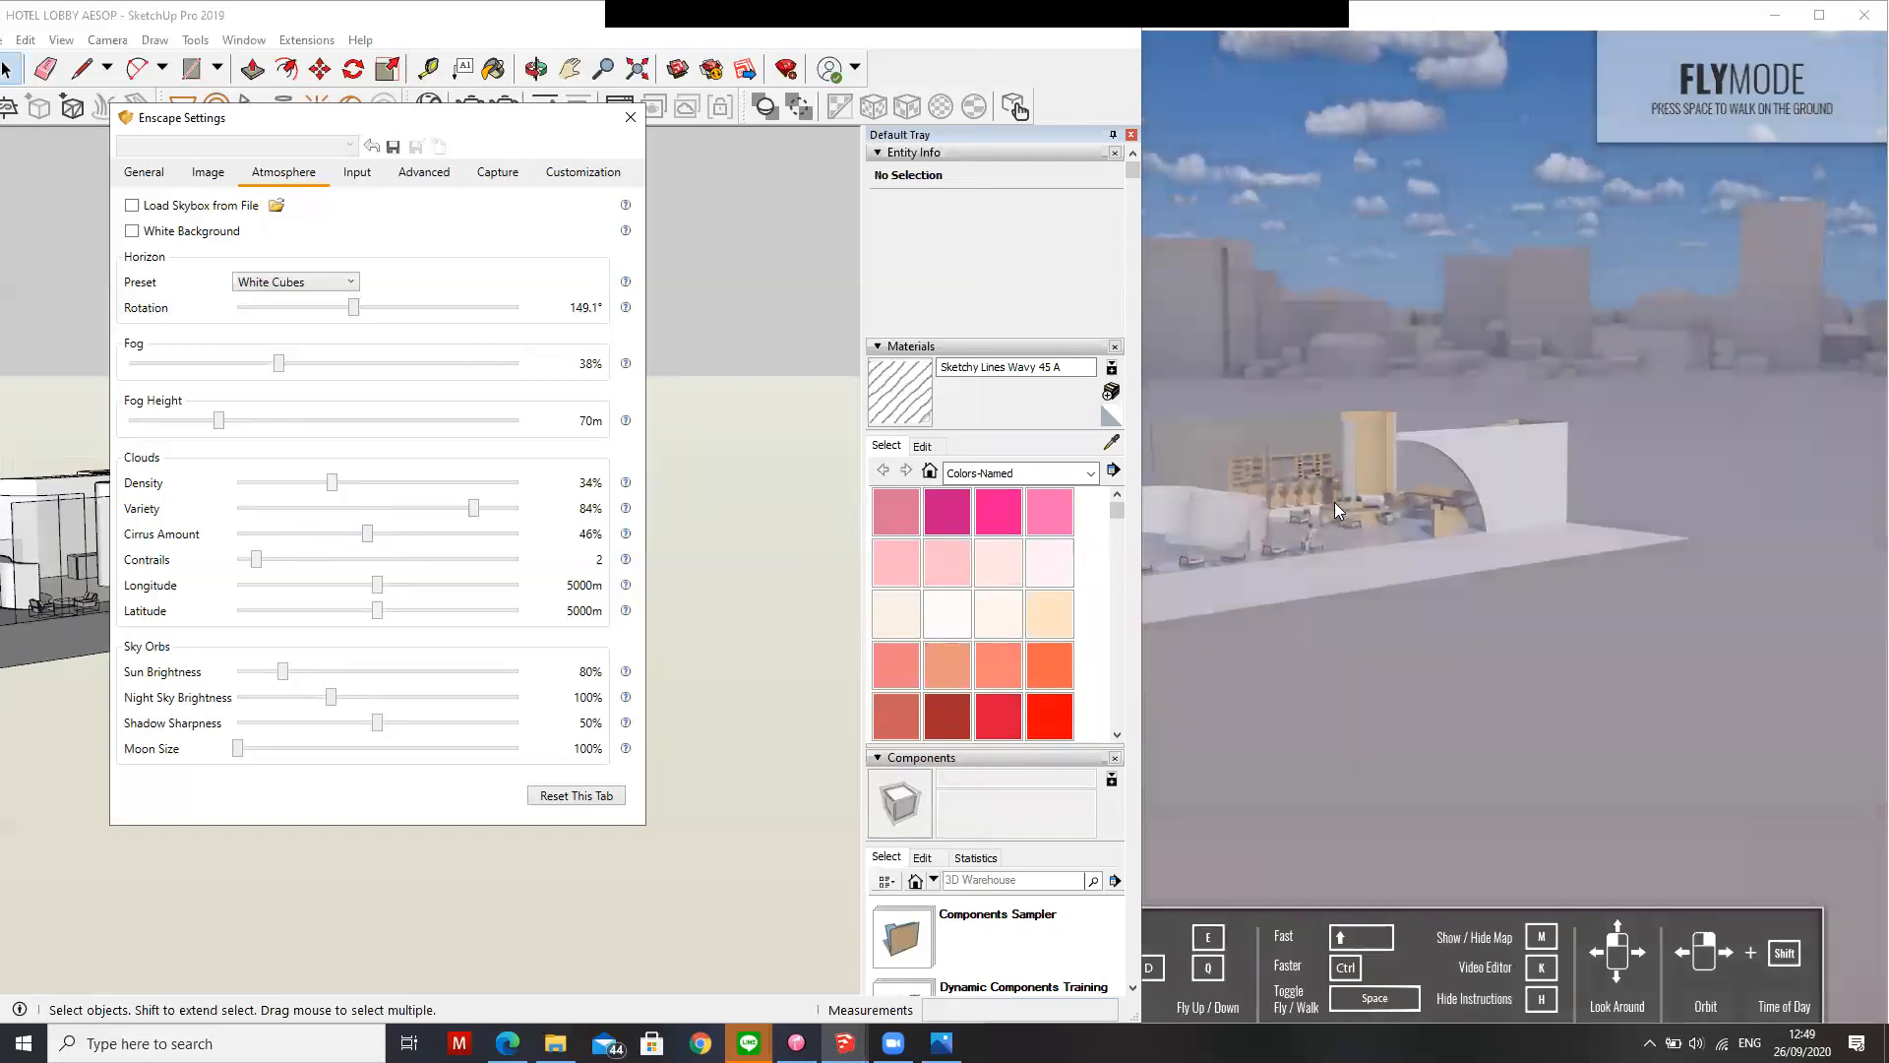
pyautogui.scroll(3, 1235, 470)
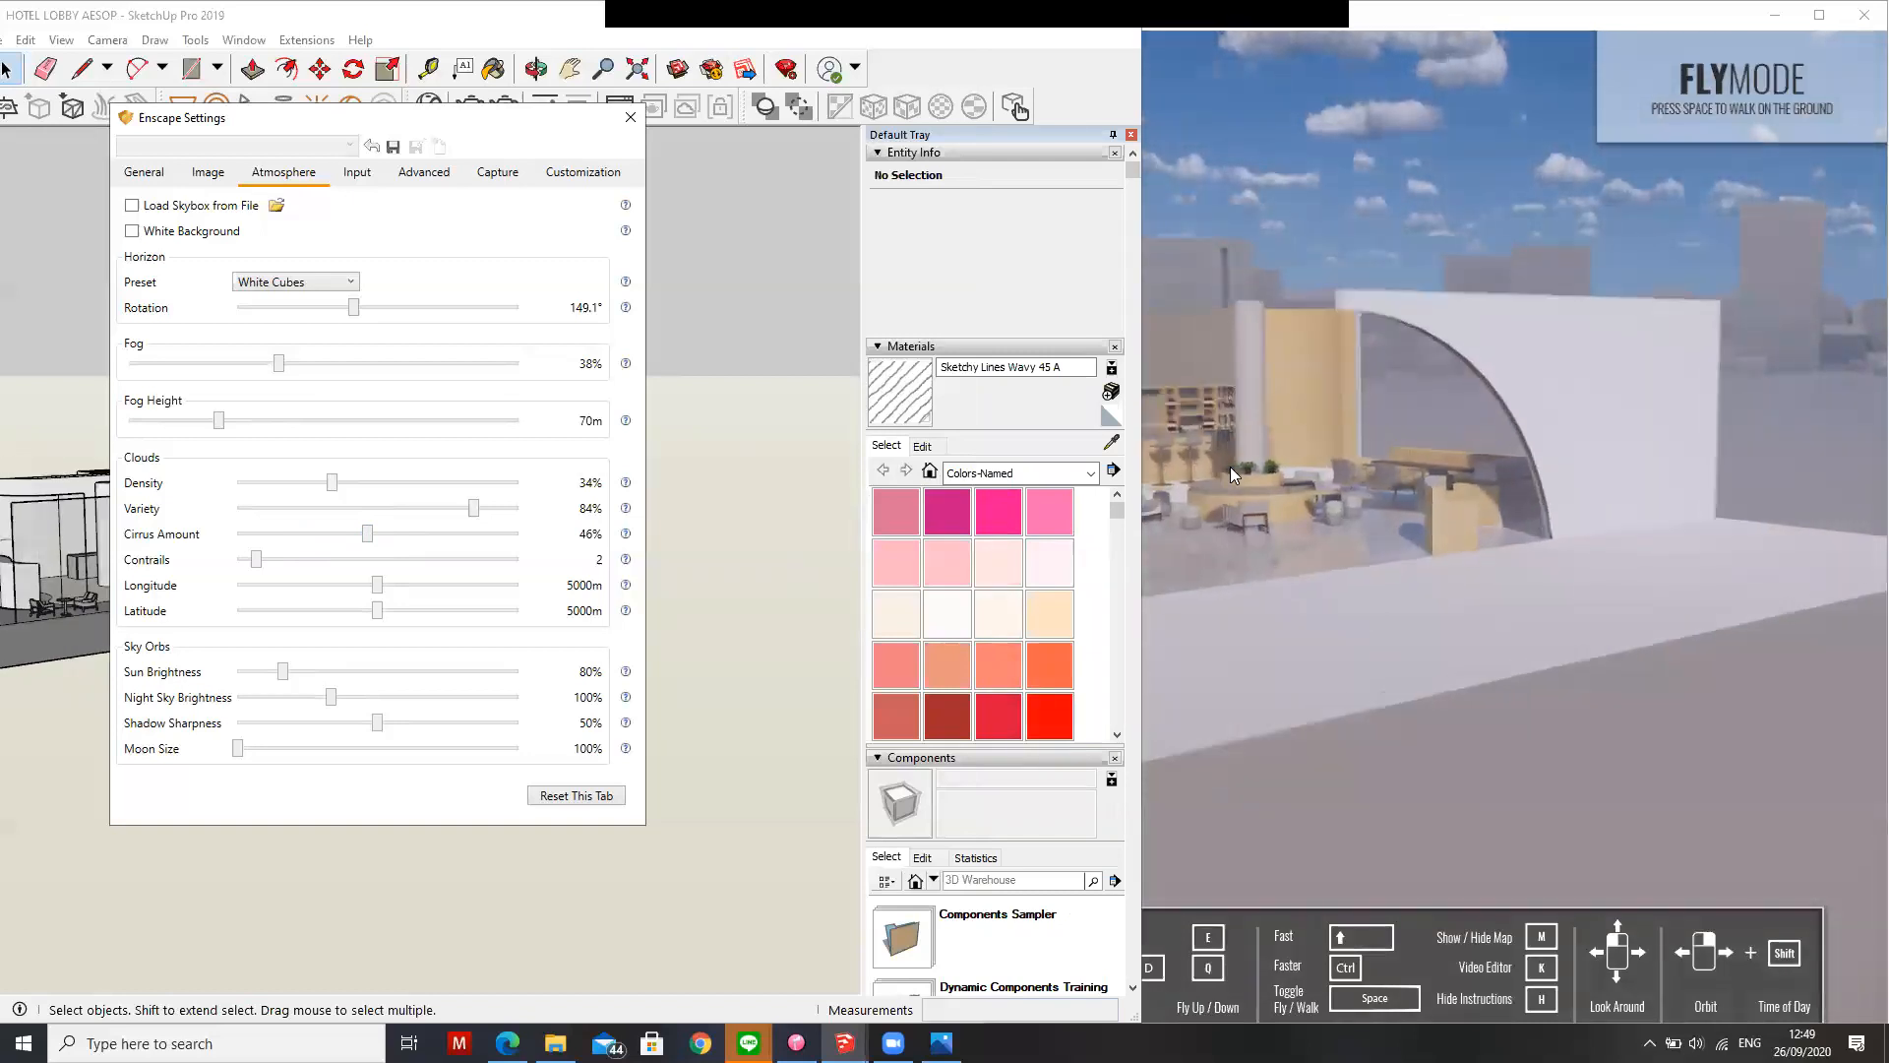
pyautogui.moveTo(1358, 511); pyautogui.dragTo(1129, 474, button='middle')
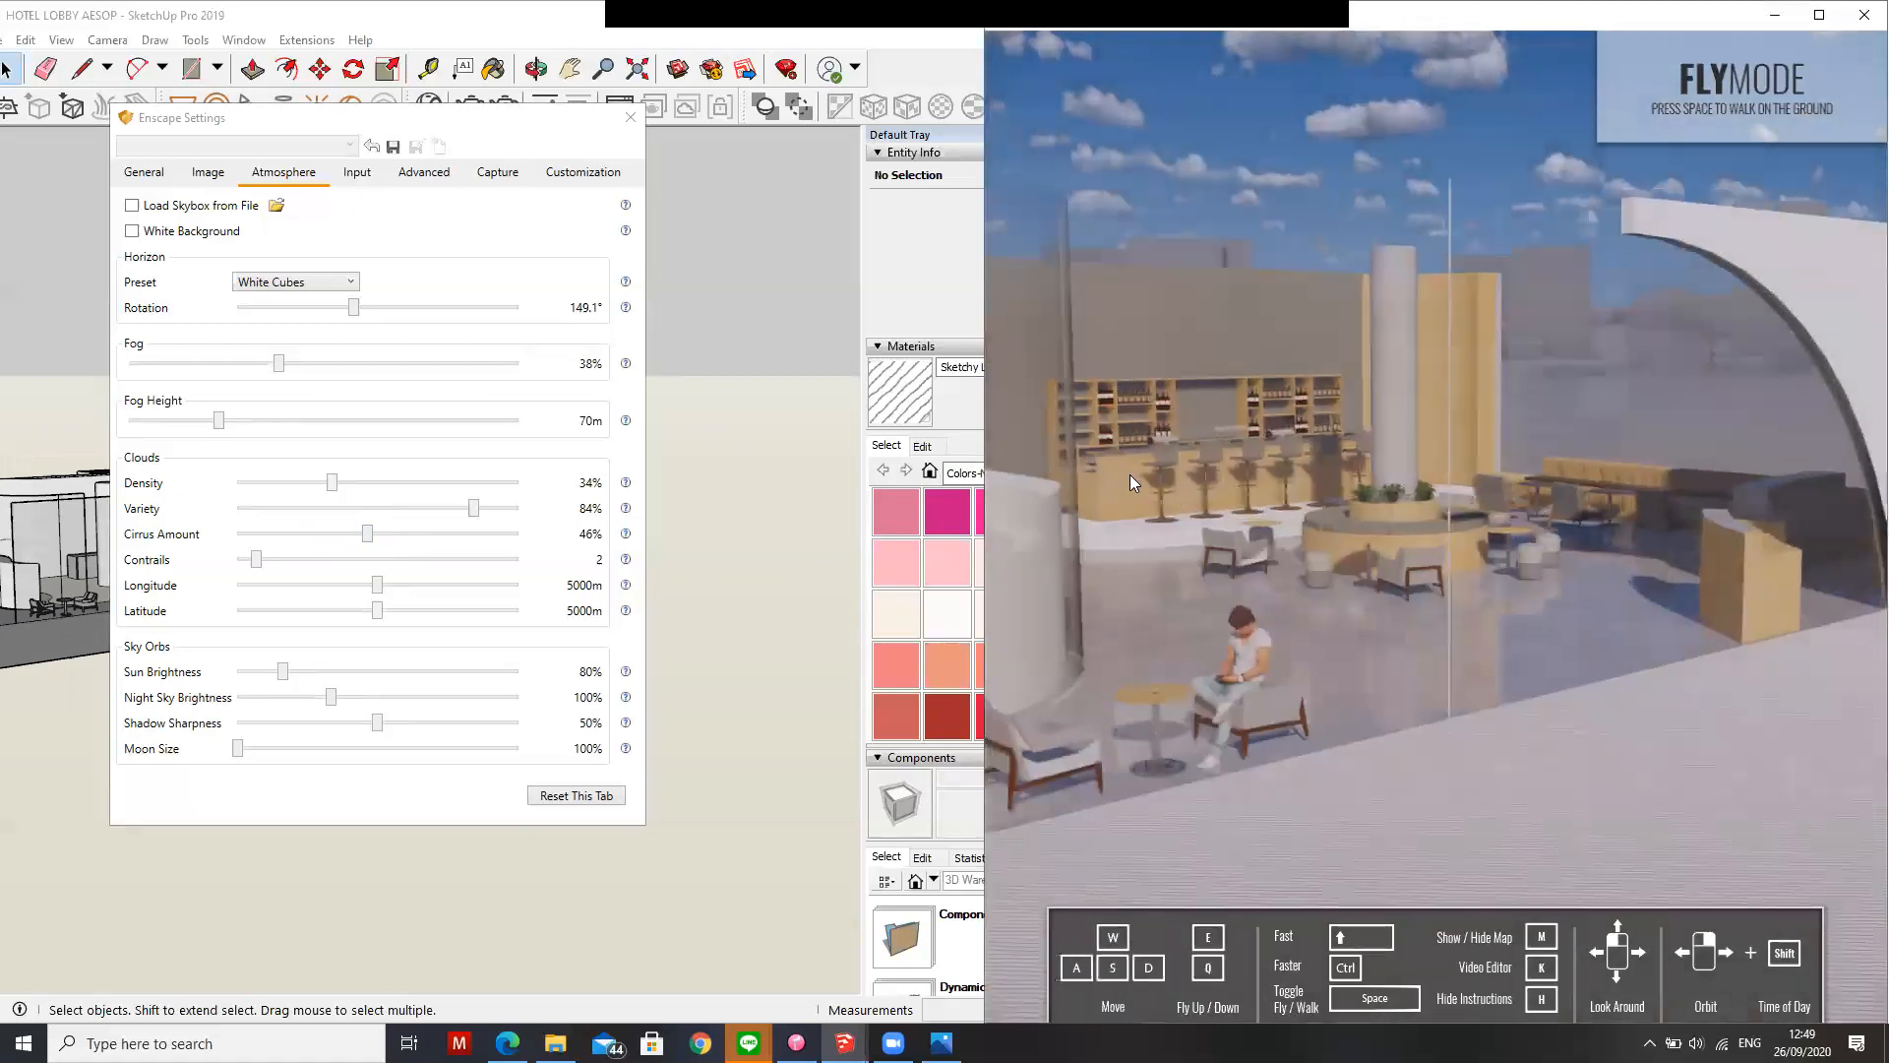
pyautogui.scroll(3, 1243, 510)
pyautogui.moveTo(1244, 630)
pyautogui.mouseDown(button='middle')
pyautogui.moveTo(1252, 511)
pyautogui.moveTo(1249, 723)
pyautogui.moveTo(1252, 625)
pyautogui.mouseUp(button='middle')
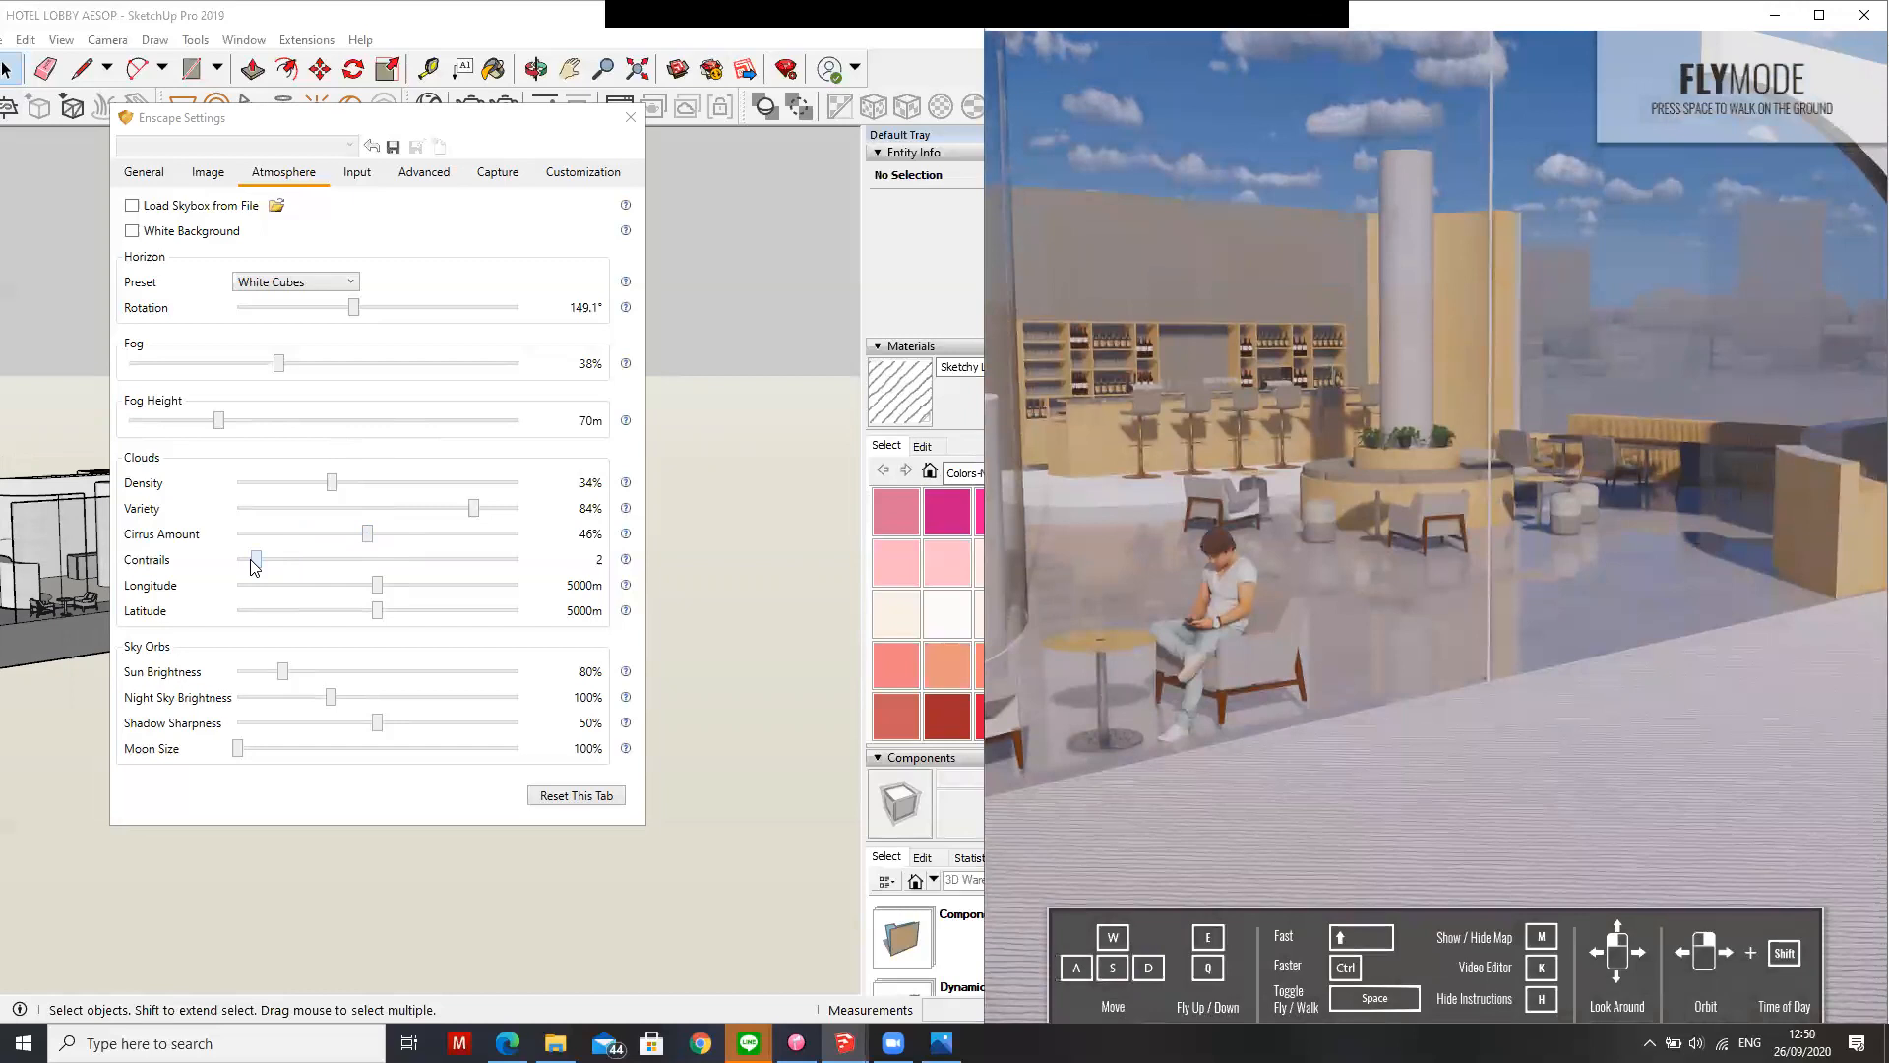
# Try the cloud longitude setting and inspect the lobby render against the skyline from far and near
pyautogui.moveTo(376, 586)
pyautogui.mouseDown()
pyautogui.moveTo(357, 599)
pyautogui.moveTo(383, 604)
pyautogui.mouseUp()
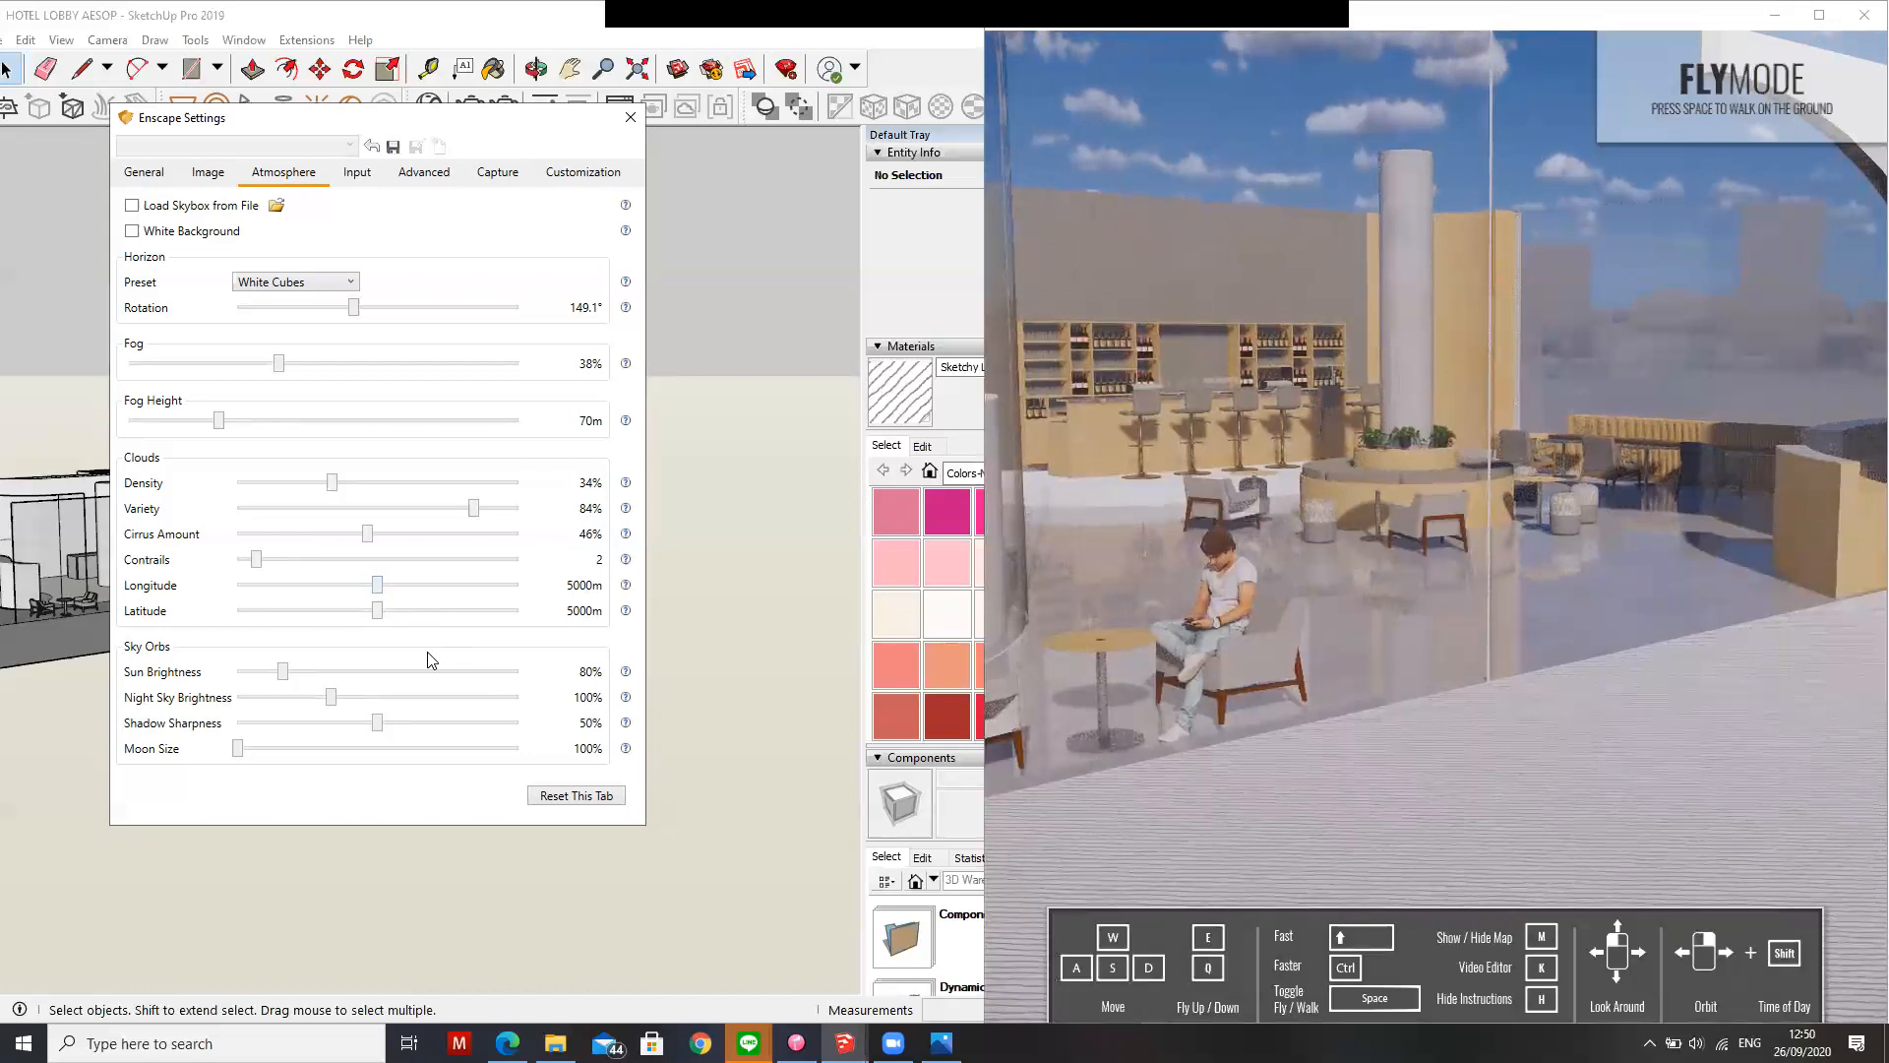
pyautogui.click(1100, 352)
pyautogui.moveTo(1102, 361); pyautogui.dragTo(1137, 467, button='middle')
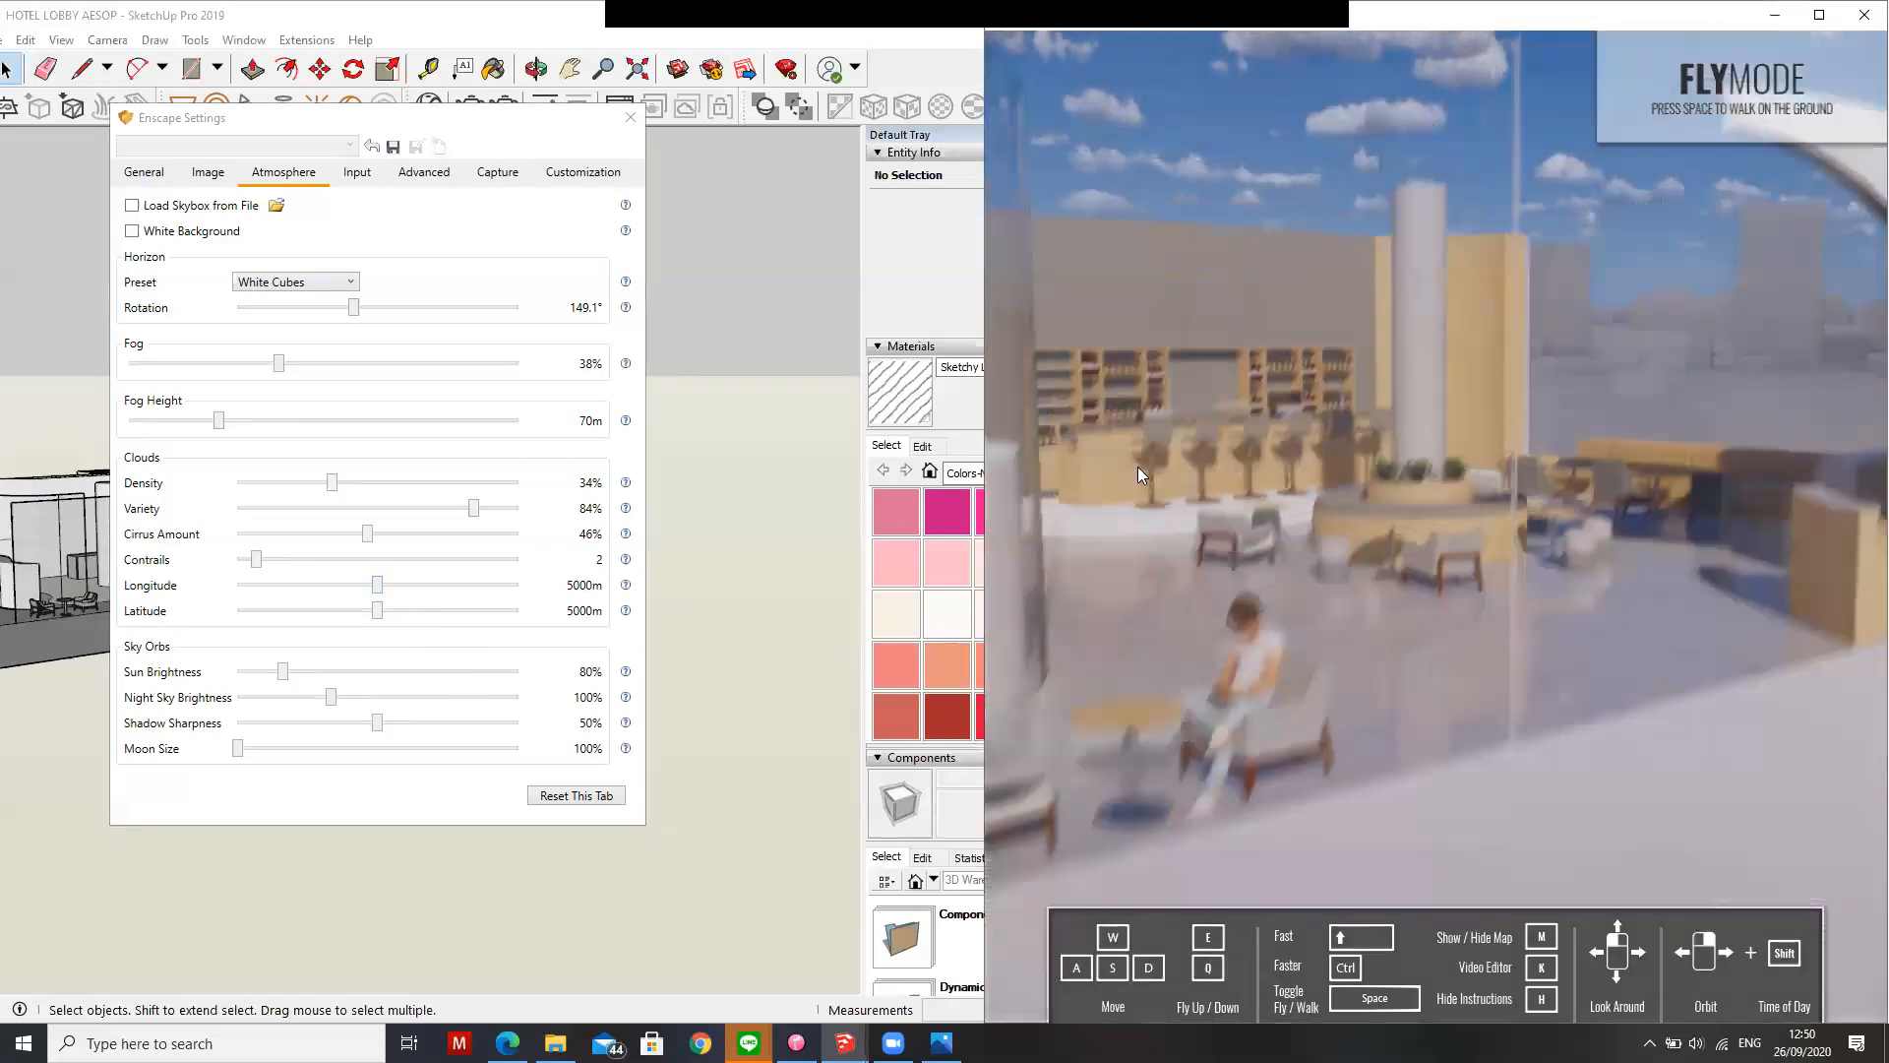
pyautogui.moveTo(751, 522); pyautogui.dragTo(748, 524, button='middle')
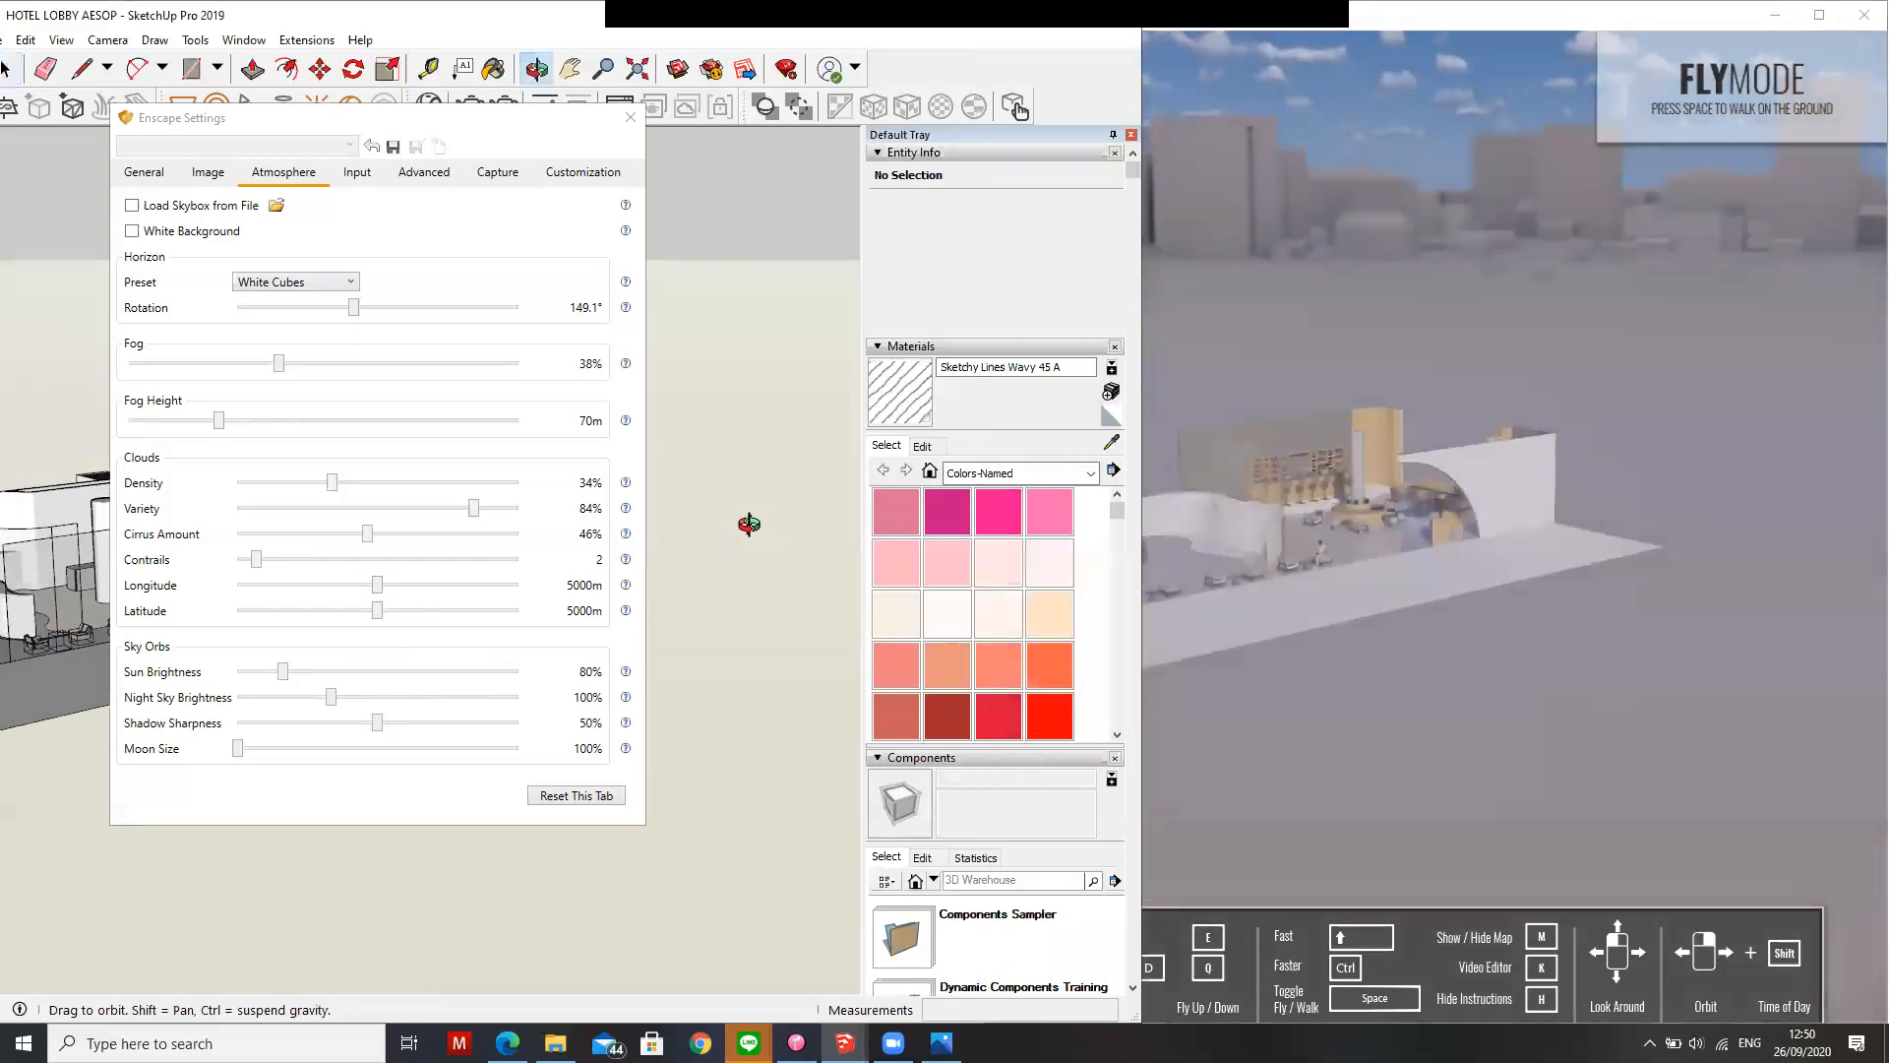
pyautogui.press('space')
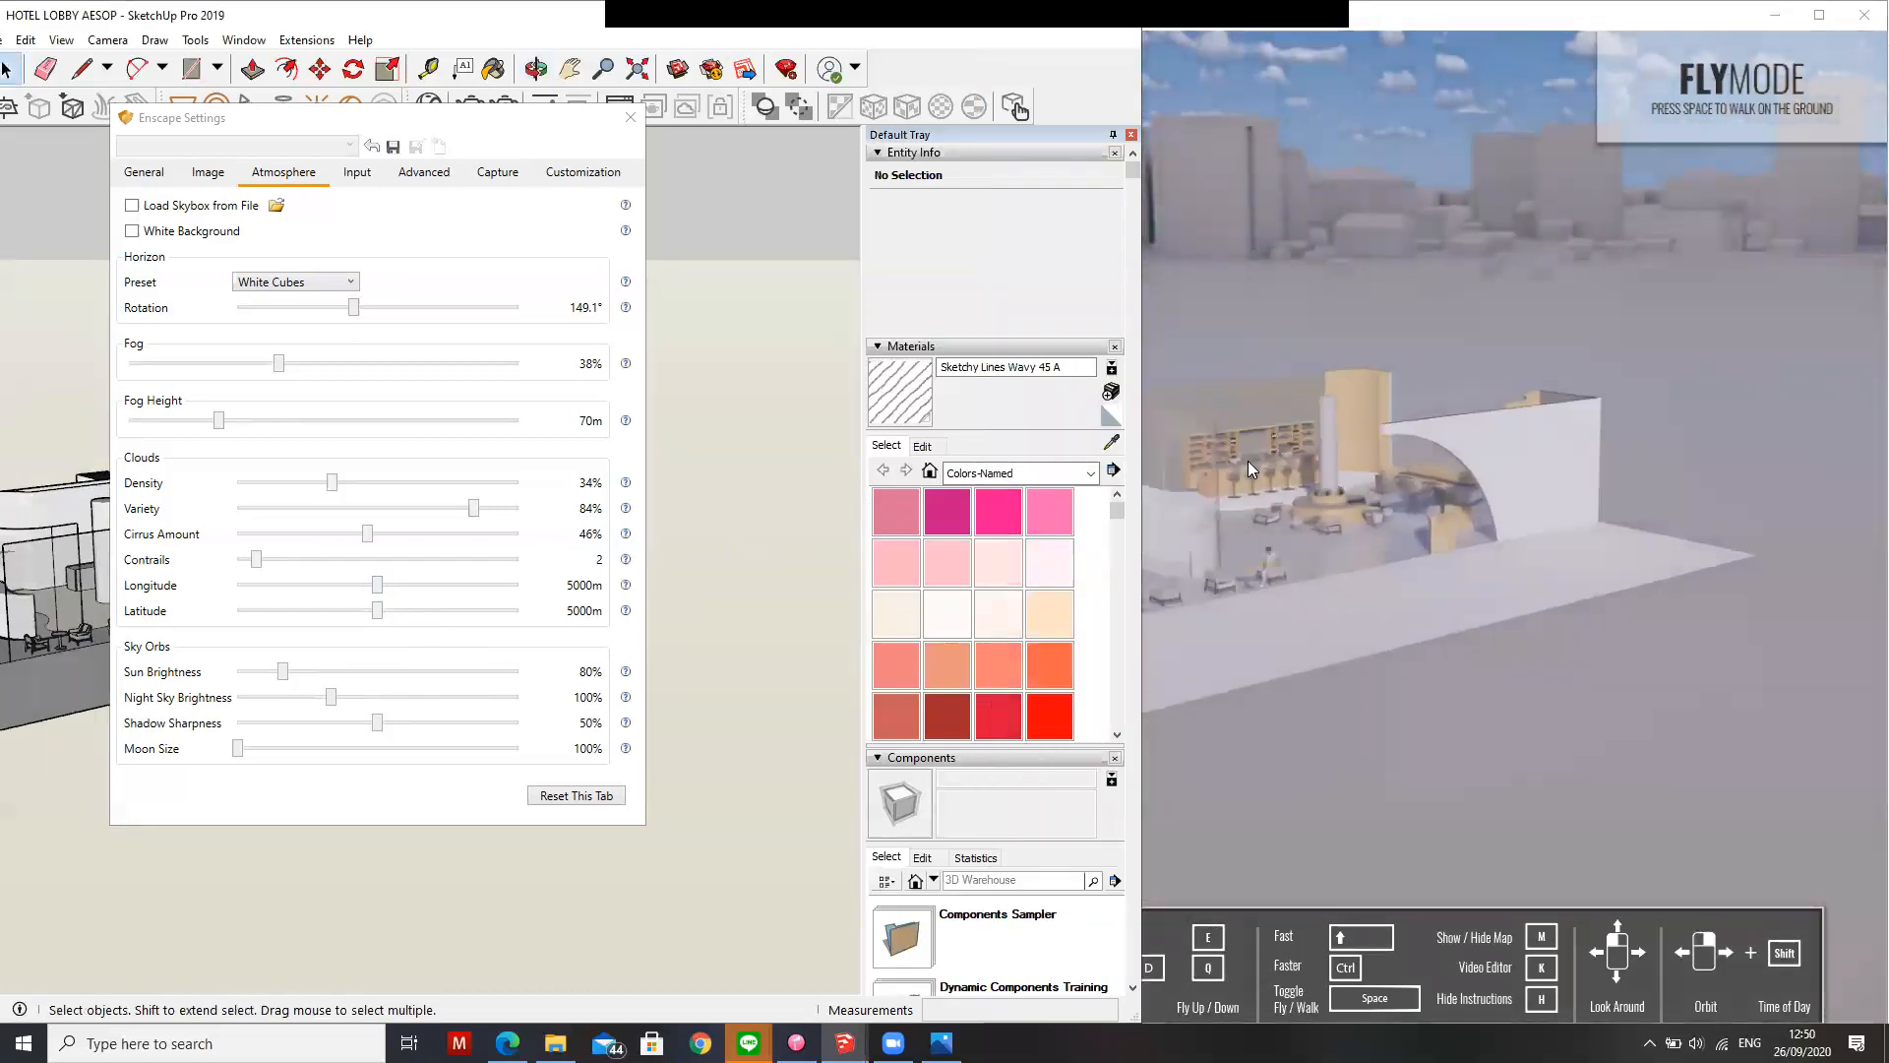
pyautogui.click(1247, 456)
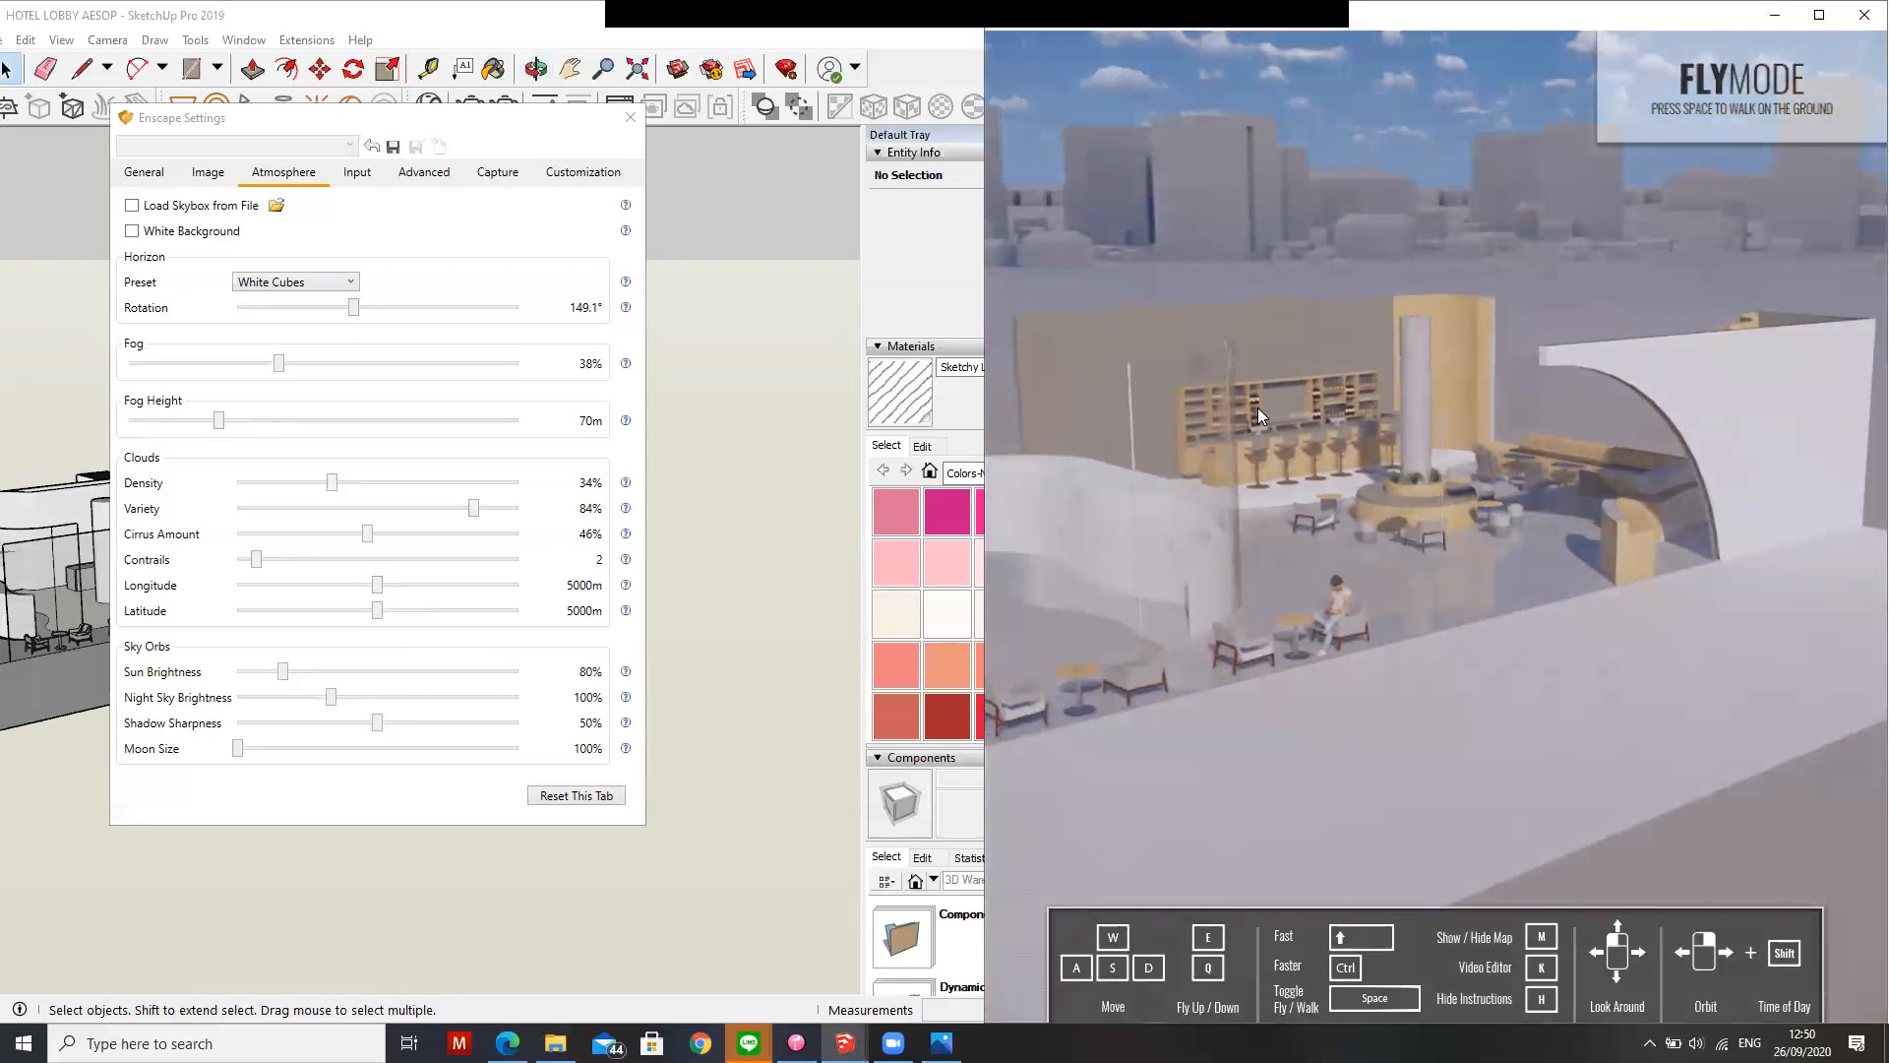
pyautogui.scroll(2, 1257, 408)
pyautogui.moveTo(1258, 407)
pyautogui.mouseDown()
pyautogui.moveTo(1244, 433)
pyautogui.moveTo(1279, 423)
pyautogui.mouseUp()
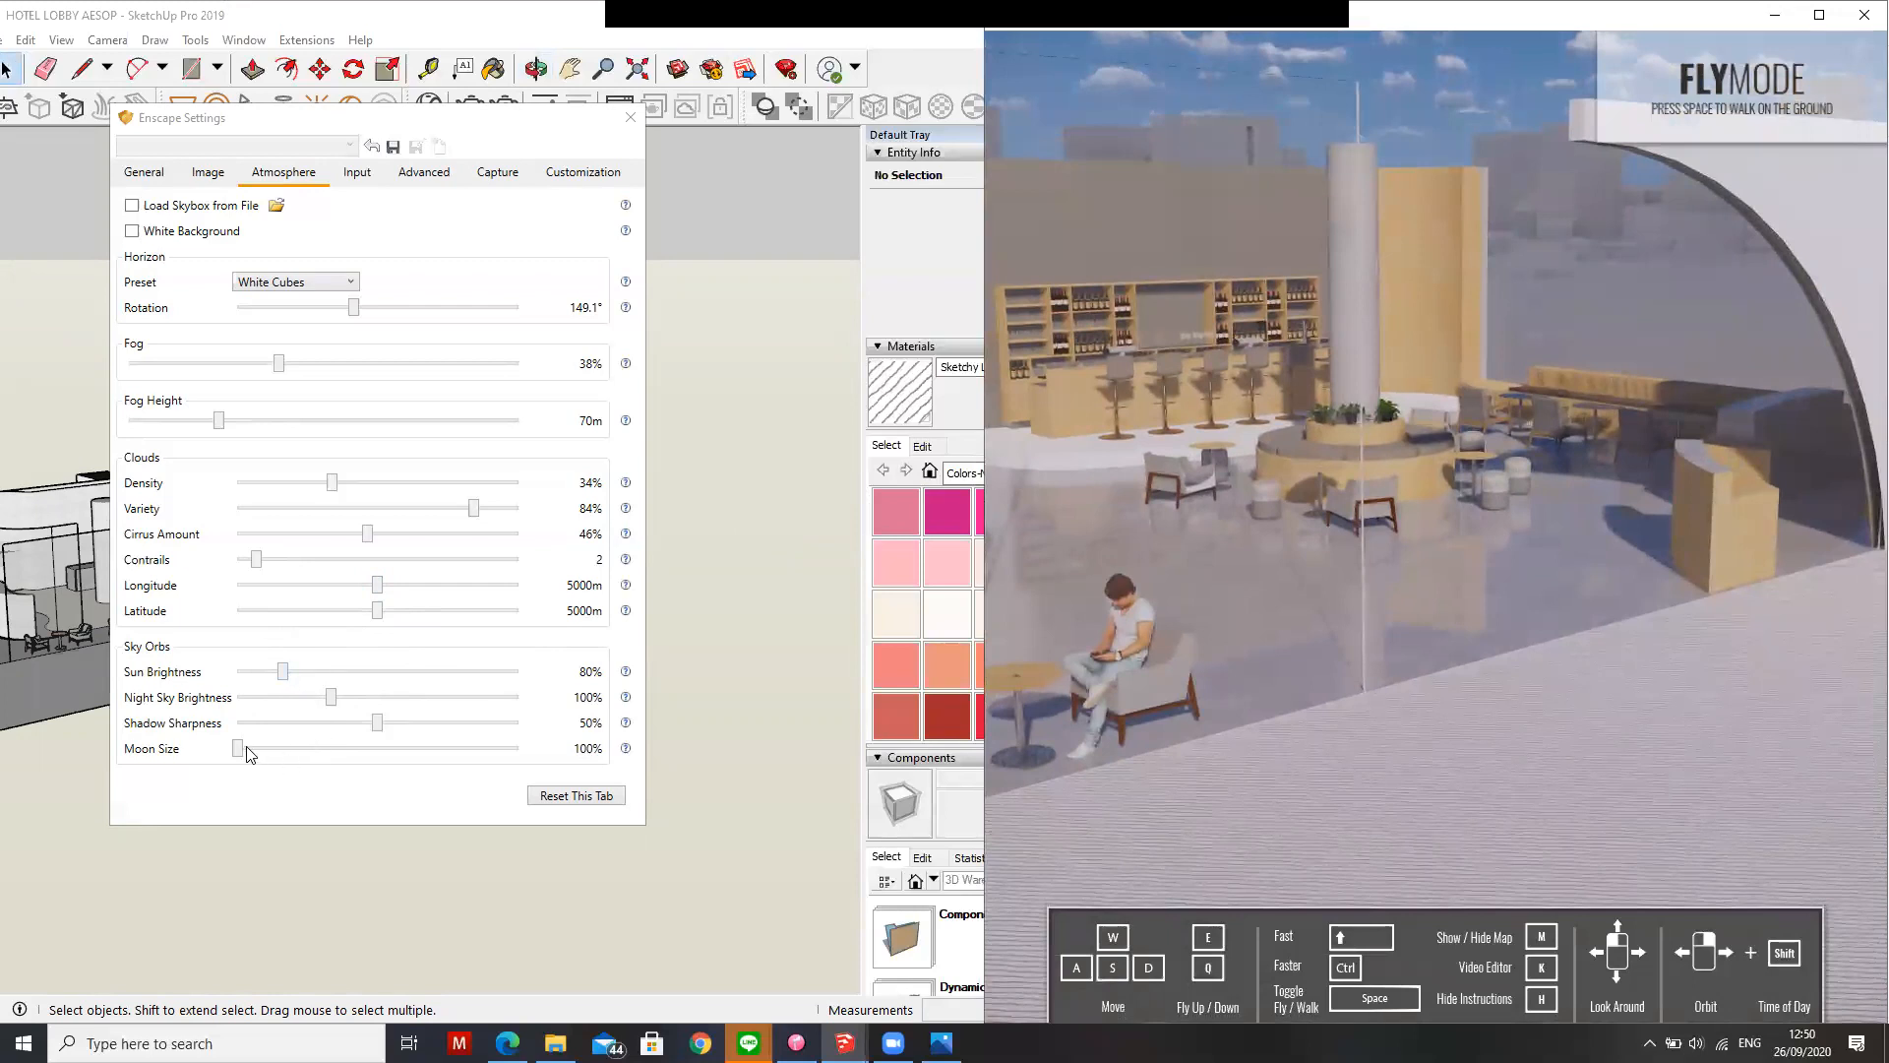
# Examine the lobby from above and towards the sky while trying out the moon size setting
pyautogui.scroll(-2, 1138, 348)
pyautogui.moveTo(1137, 348); pyautogui.dragTo(1135, 614, button='middle')
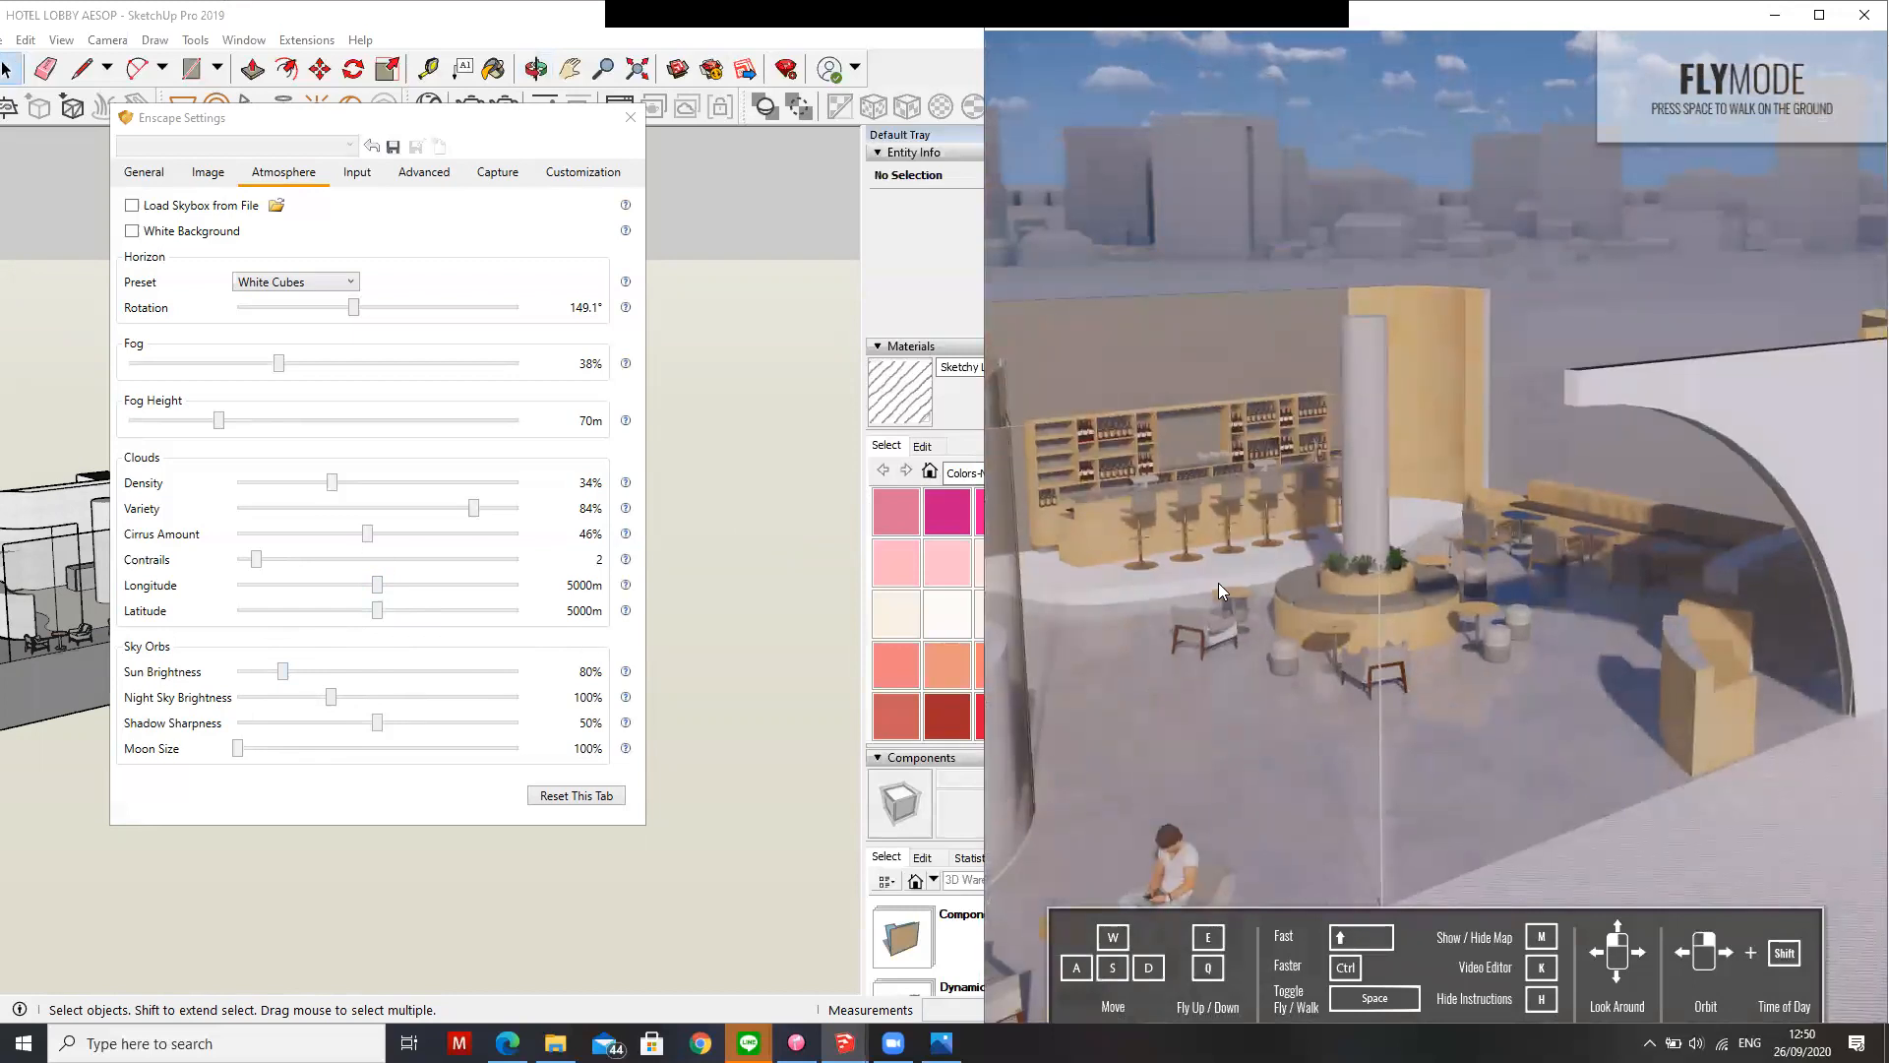
pyautogui.moveTo(1304, 802); pyautogui.dragTo(1321, 648, button='middle')
pyautogui.scroll(-1, 1322, 646)
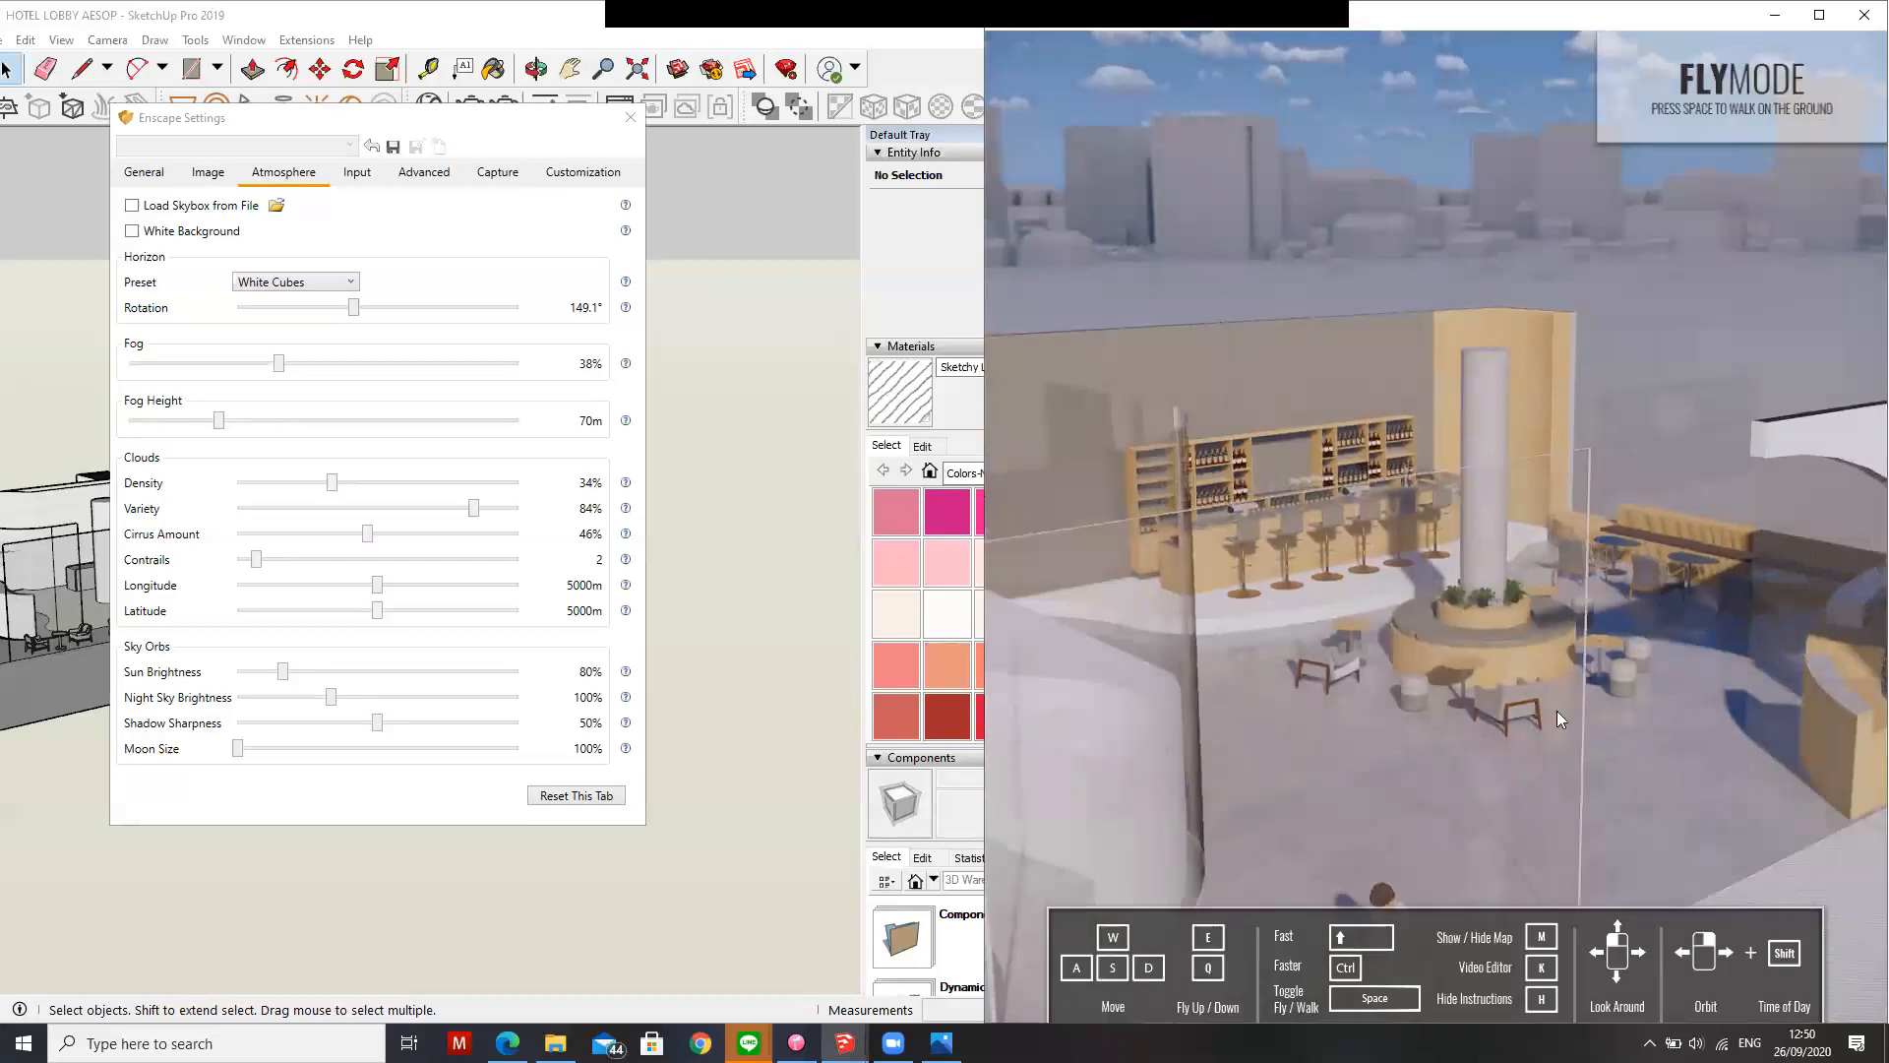
pyautogui.click(238, 750)
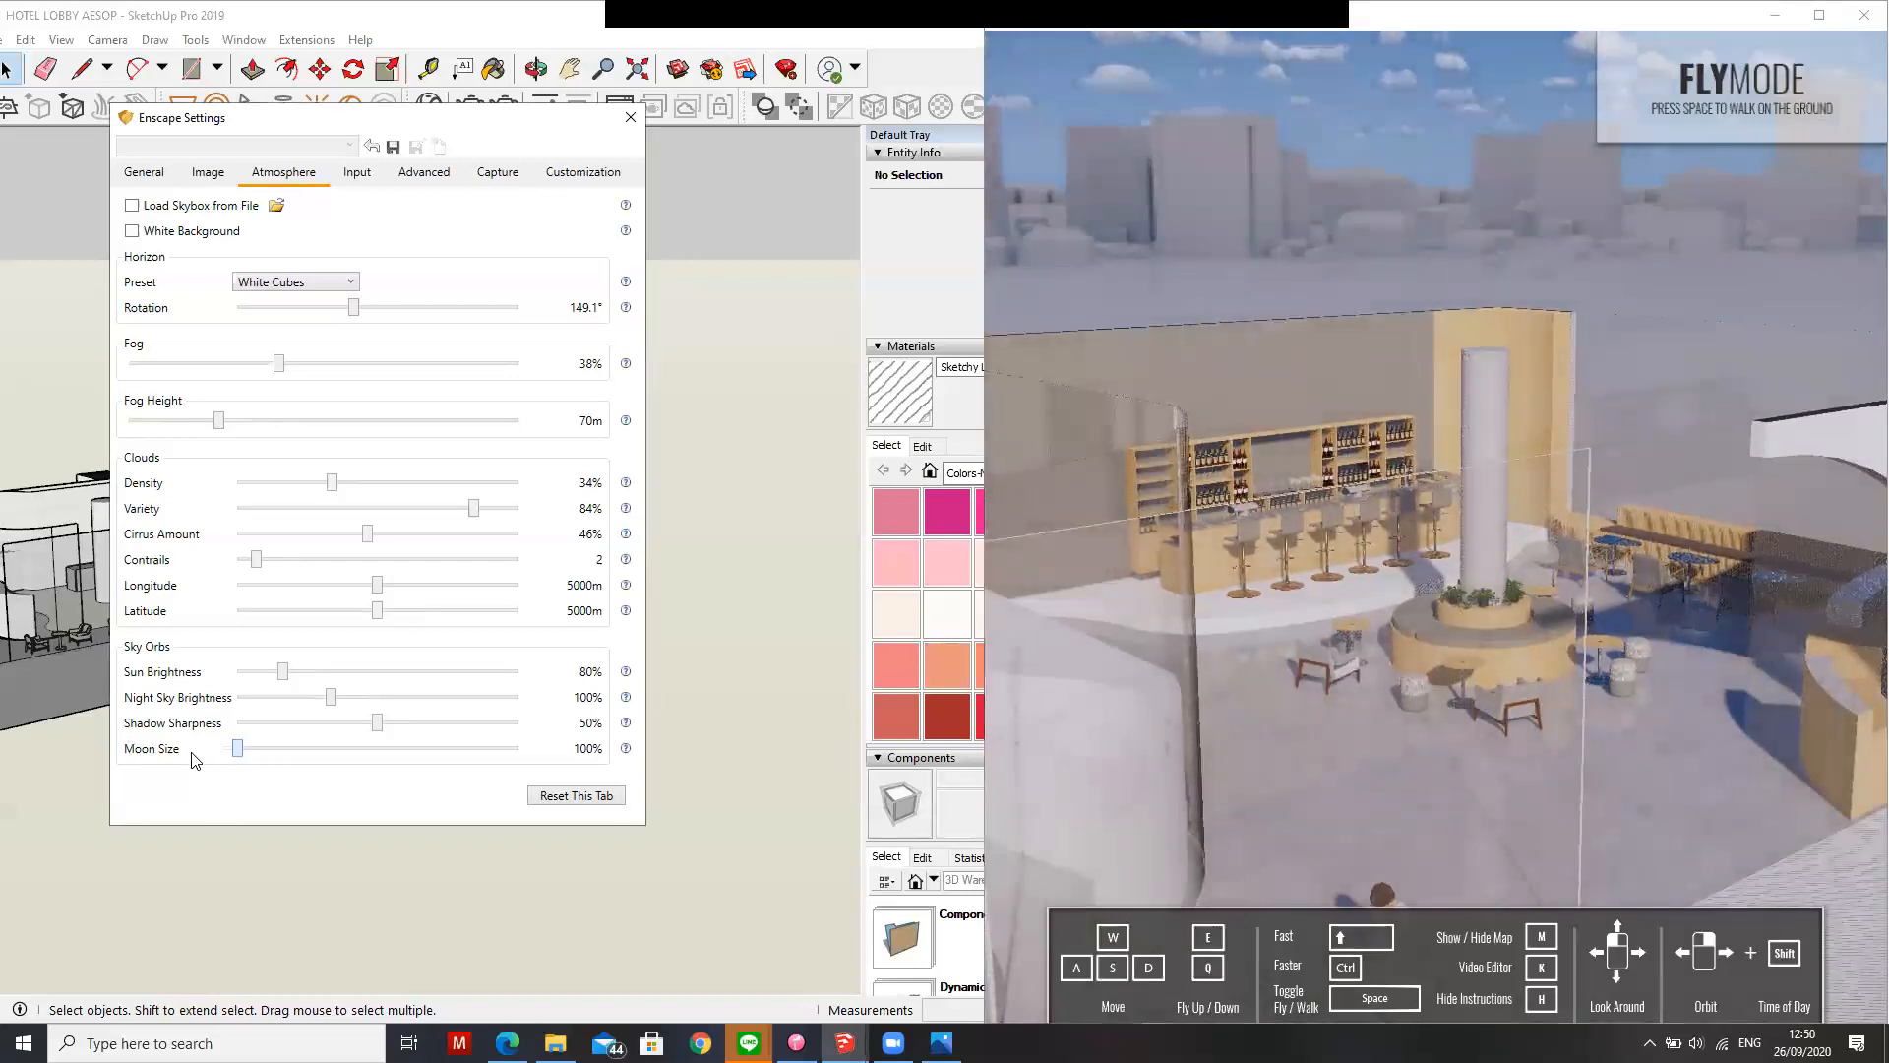
pyautogui.click(1012, 689)
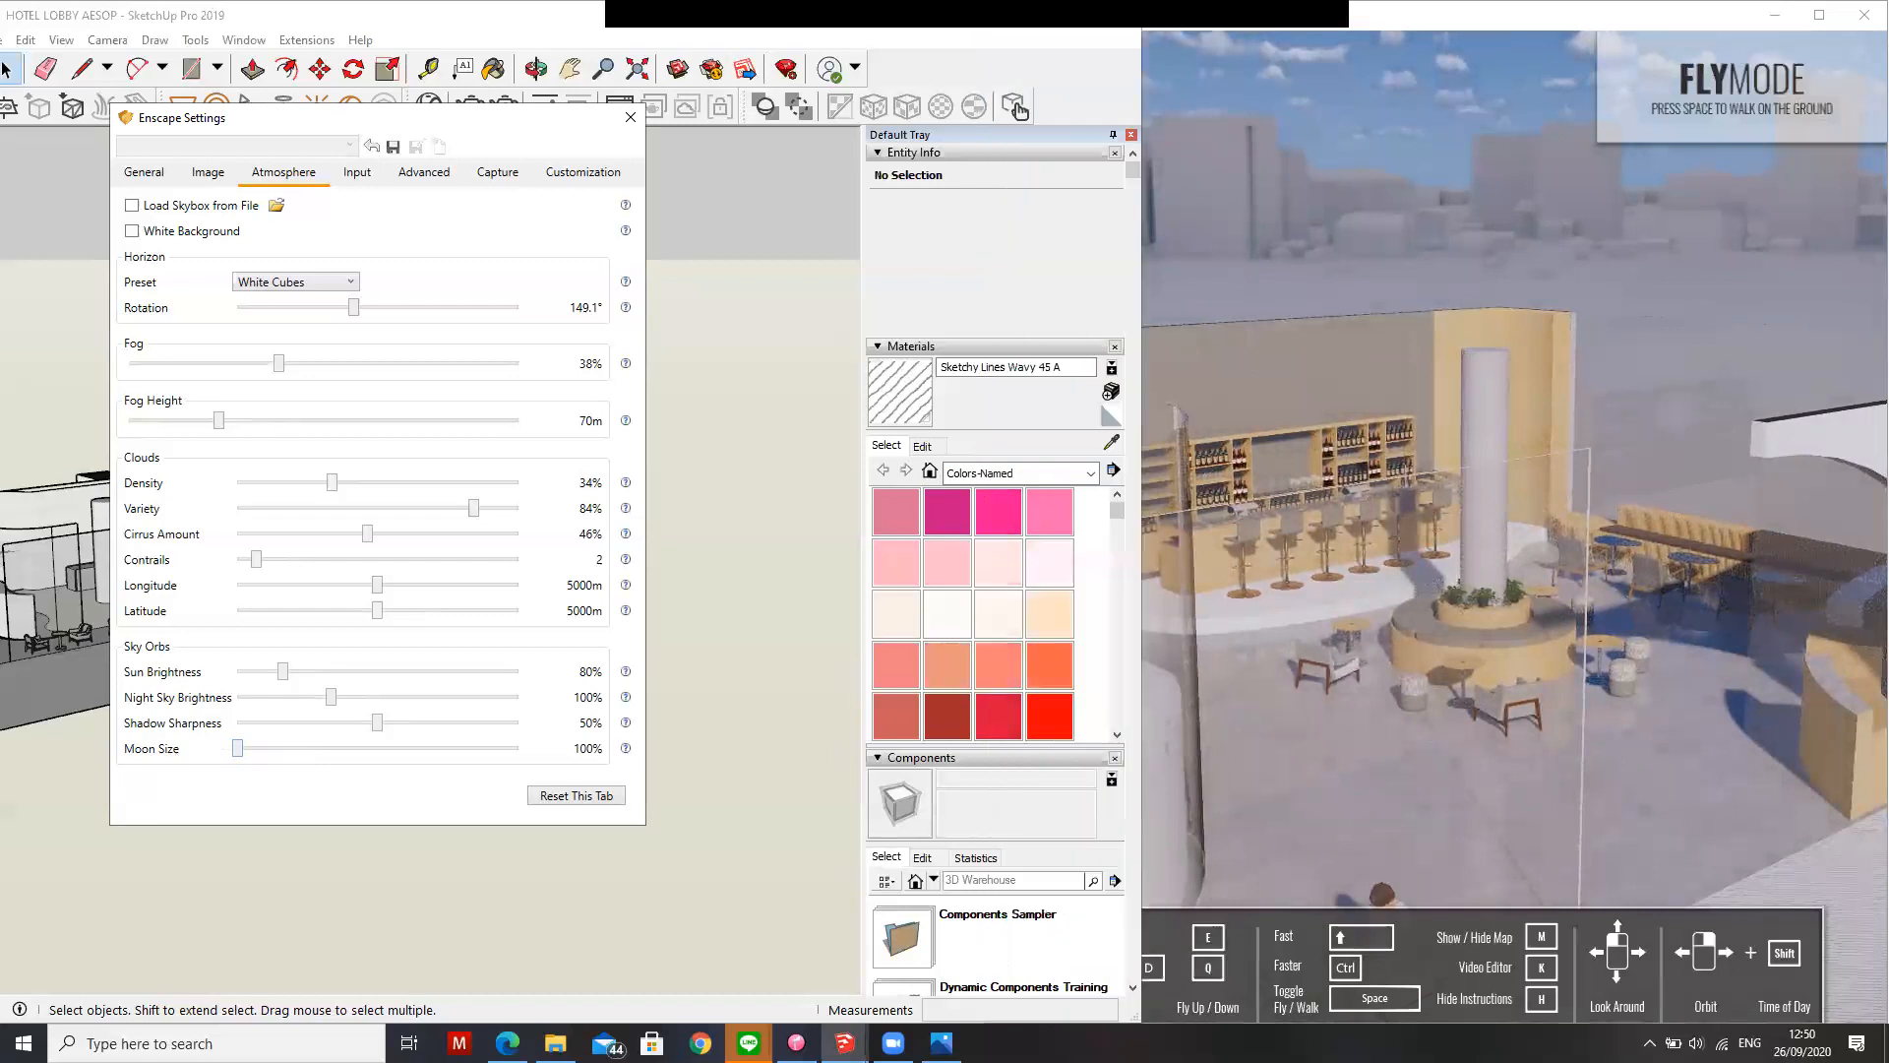
pyautogui.scroll(5, 1012, 689)
pyautogui.moveTo(1608, 846); pyautogui.dragTo(1409, 806)
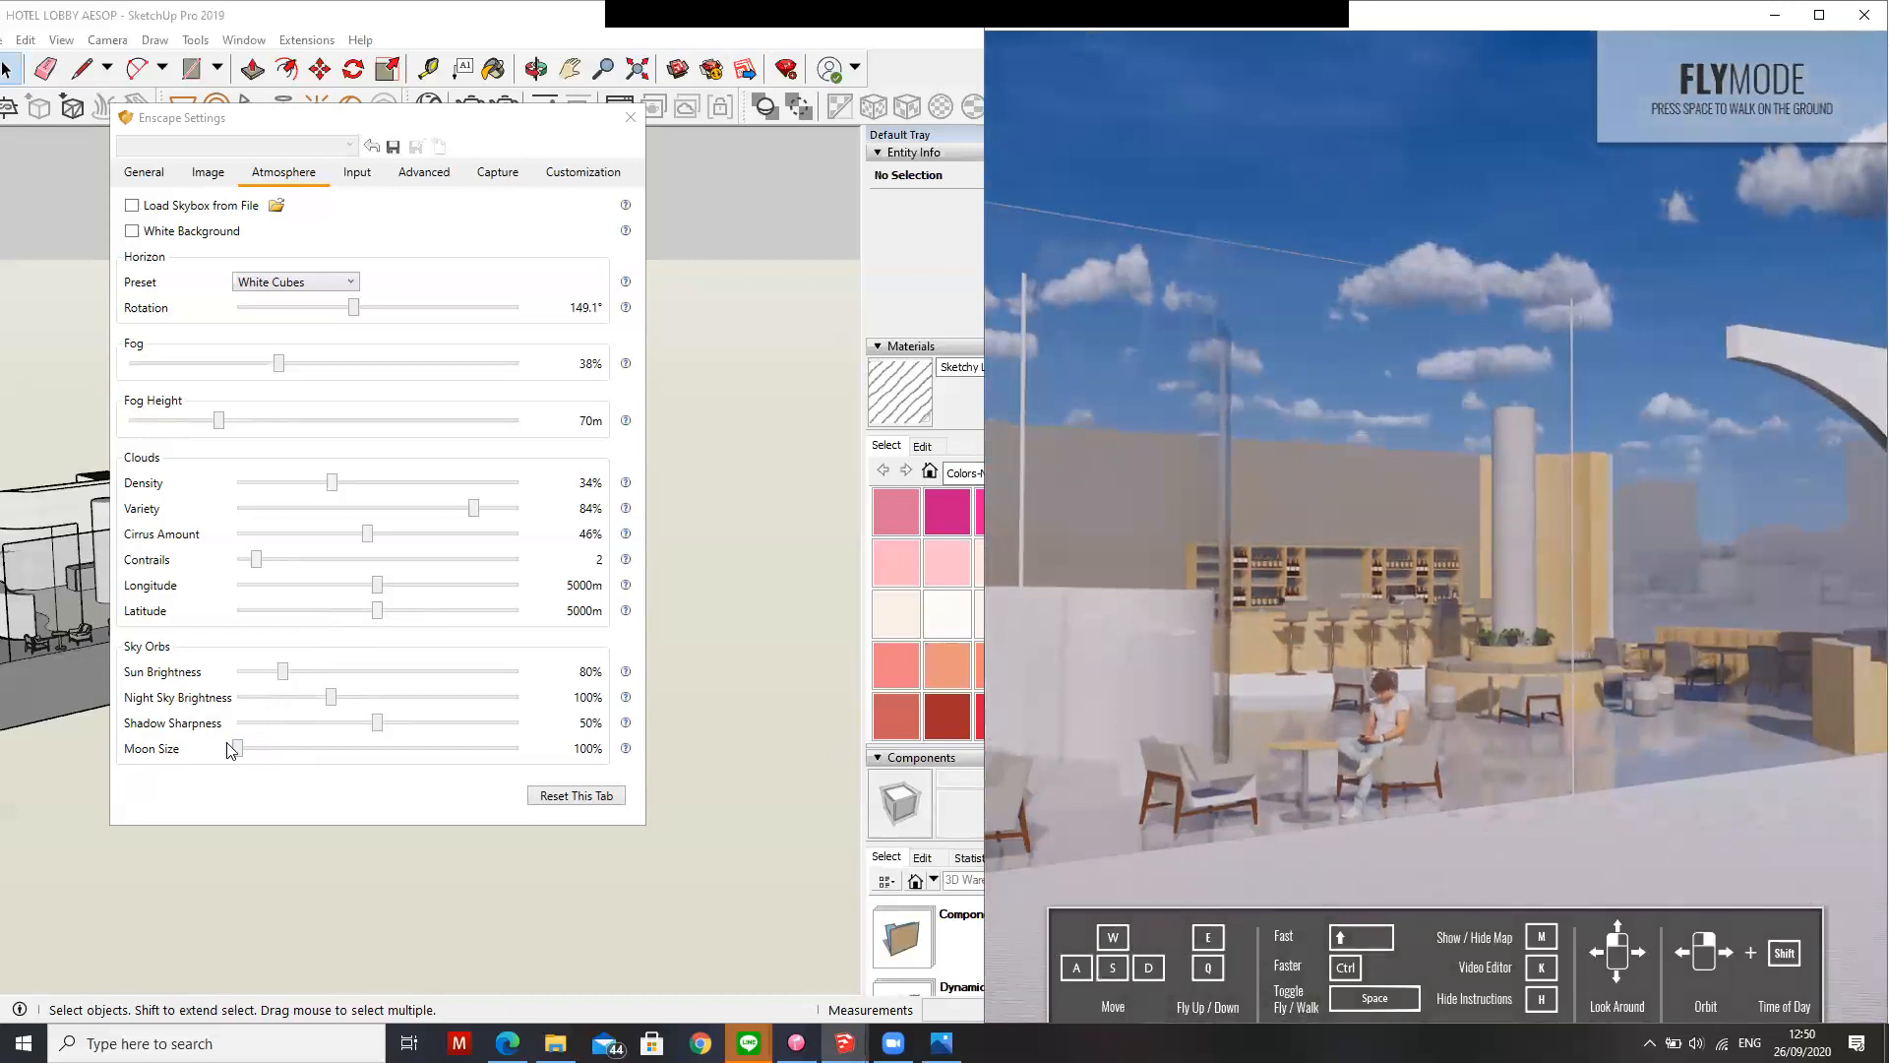
pyautogui.moveTo(237, 750); pyautogui.dragTo(192, 753)
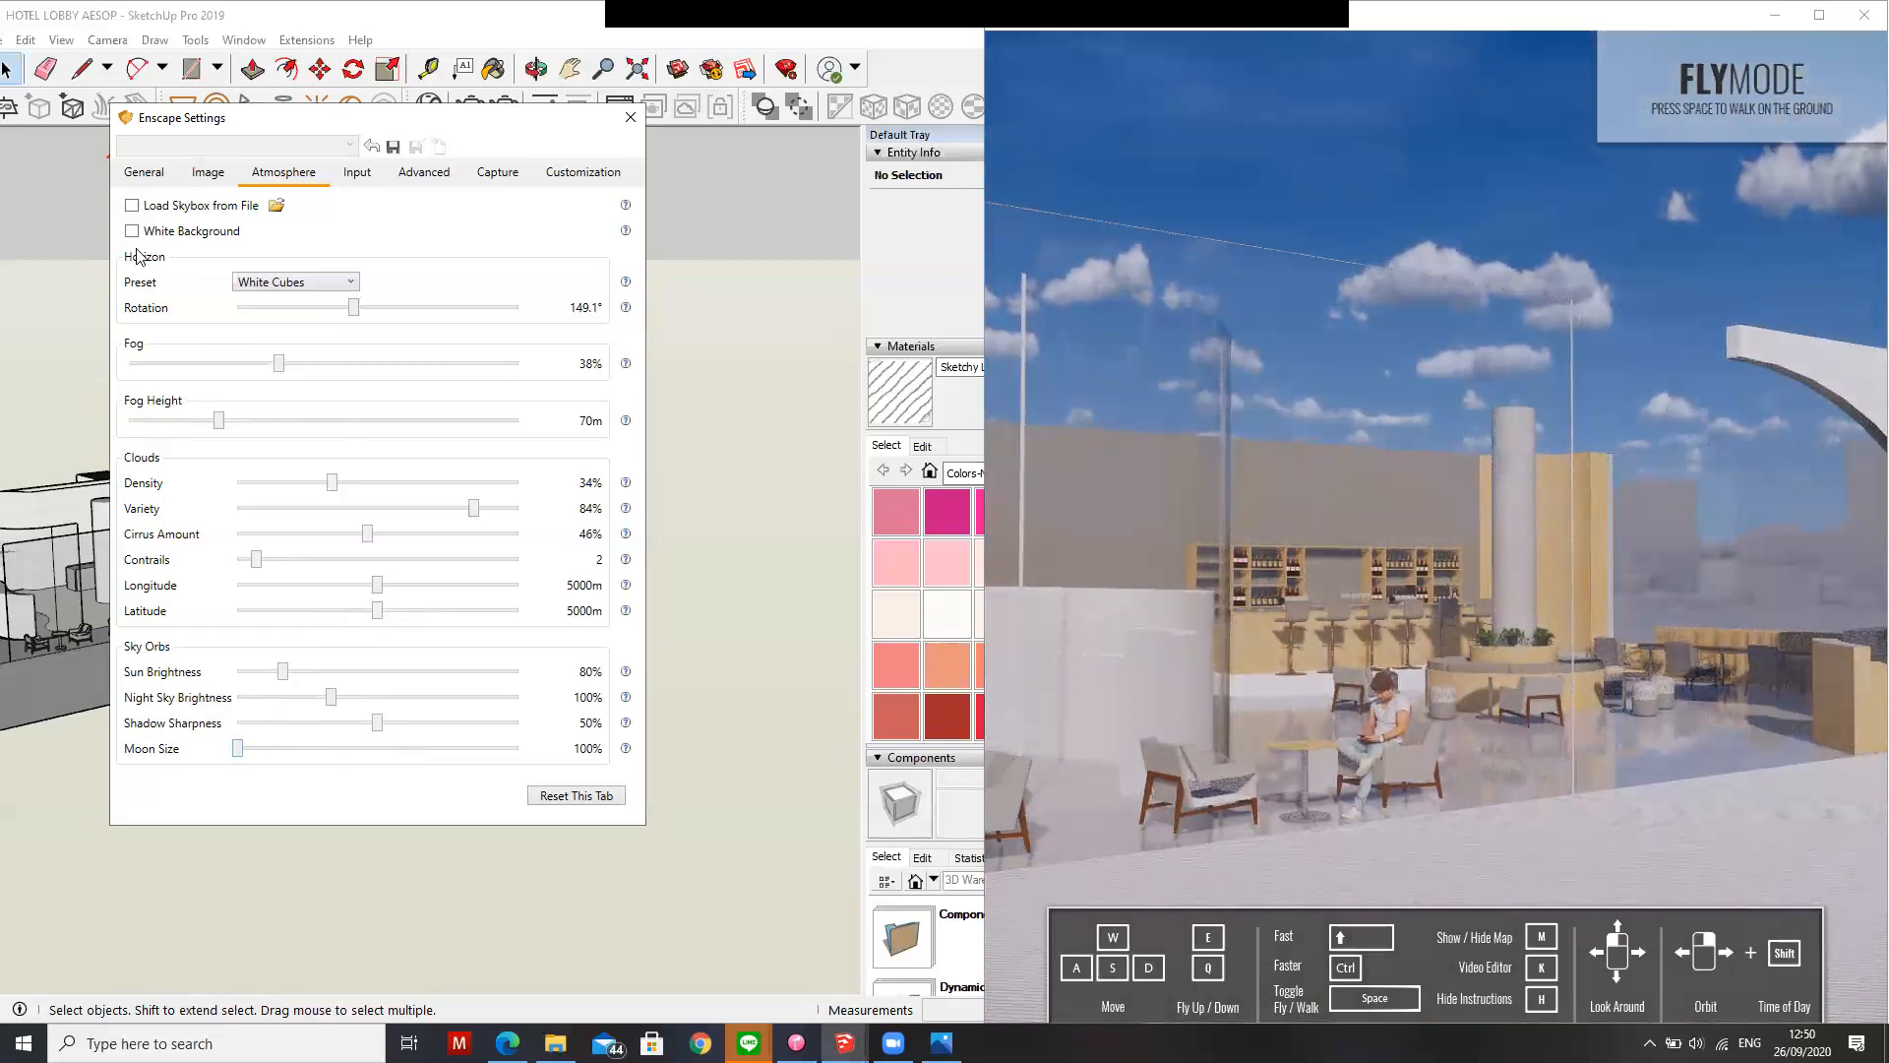
# Try the General rendering style with 19% outlines and return the outlines to 0%
pyautogui.click(161, 174)
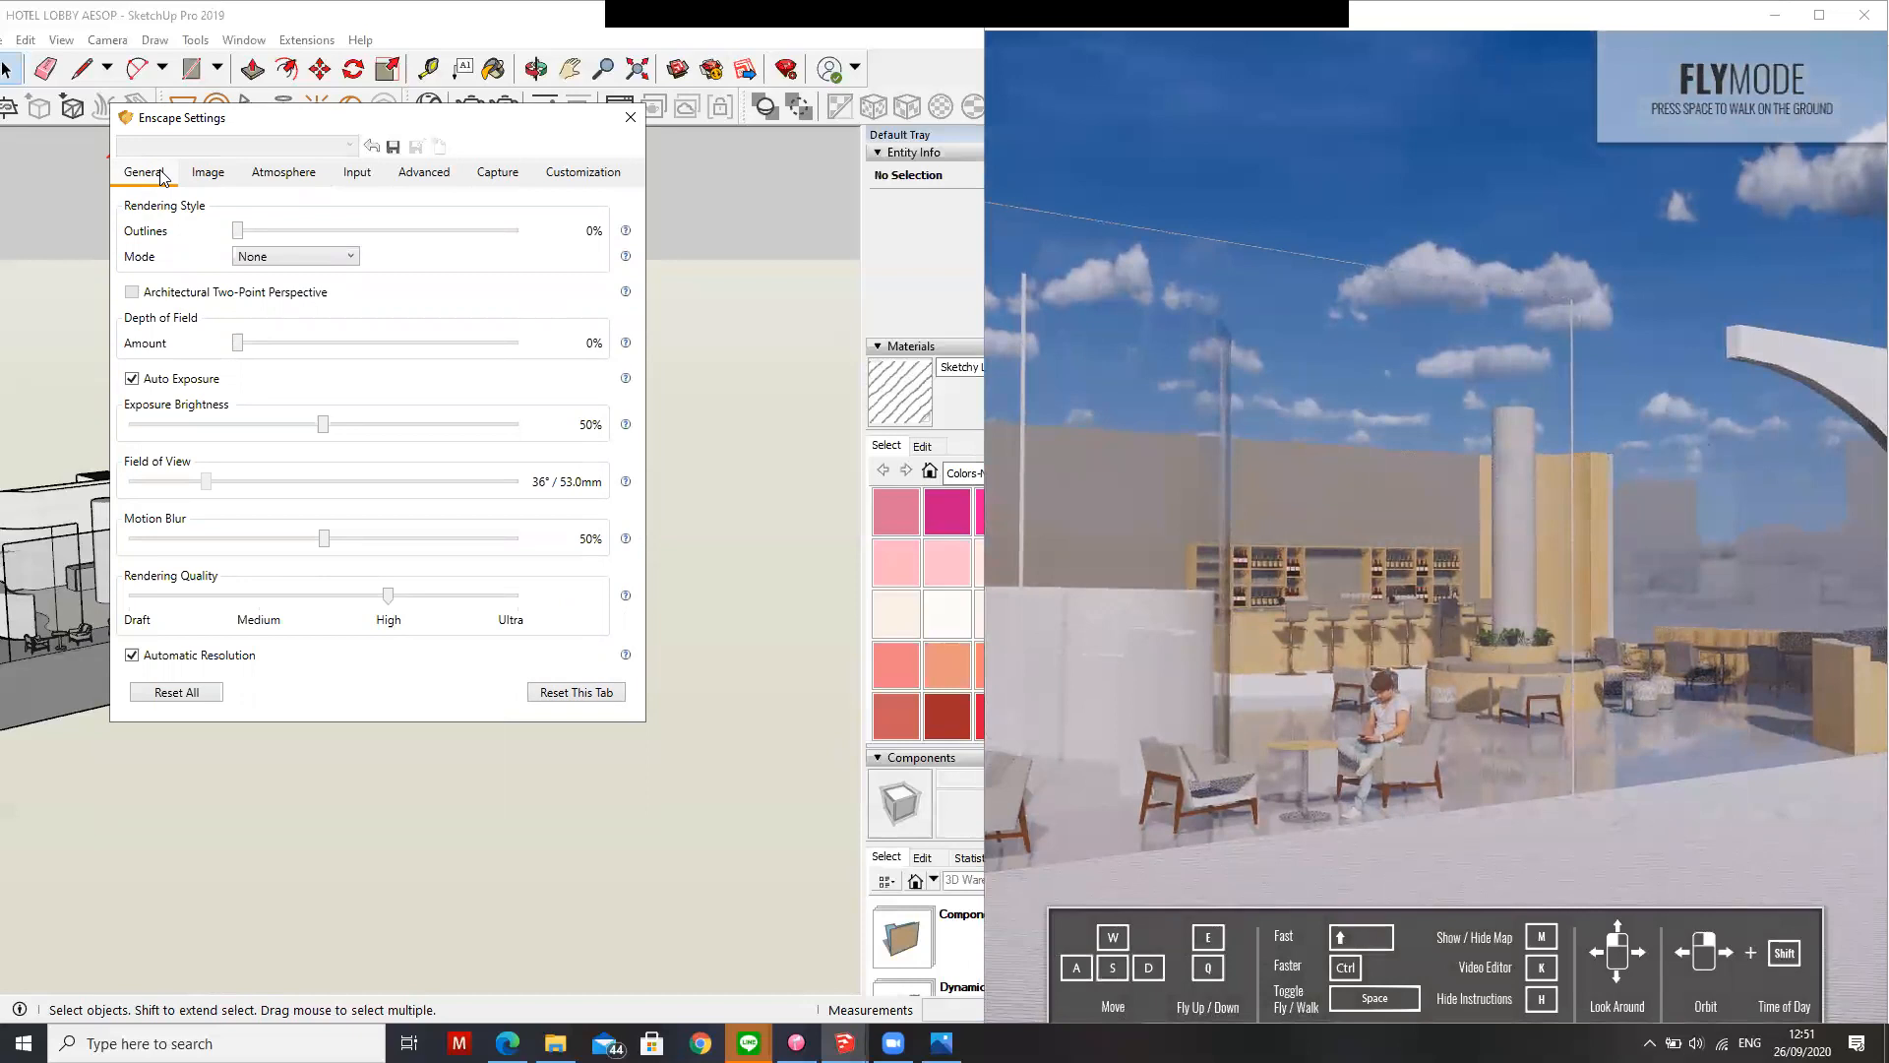
pyautogui.moveTo(237, 231); pyautogui.dragTo(329, 231)
pyautogui.moveTo(732, 241); pyautogui.dragTo(239, 263)
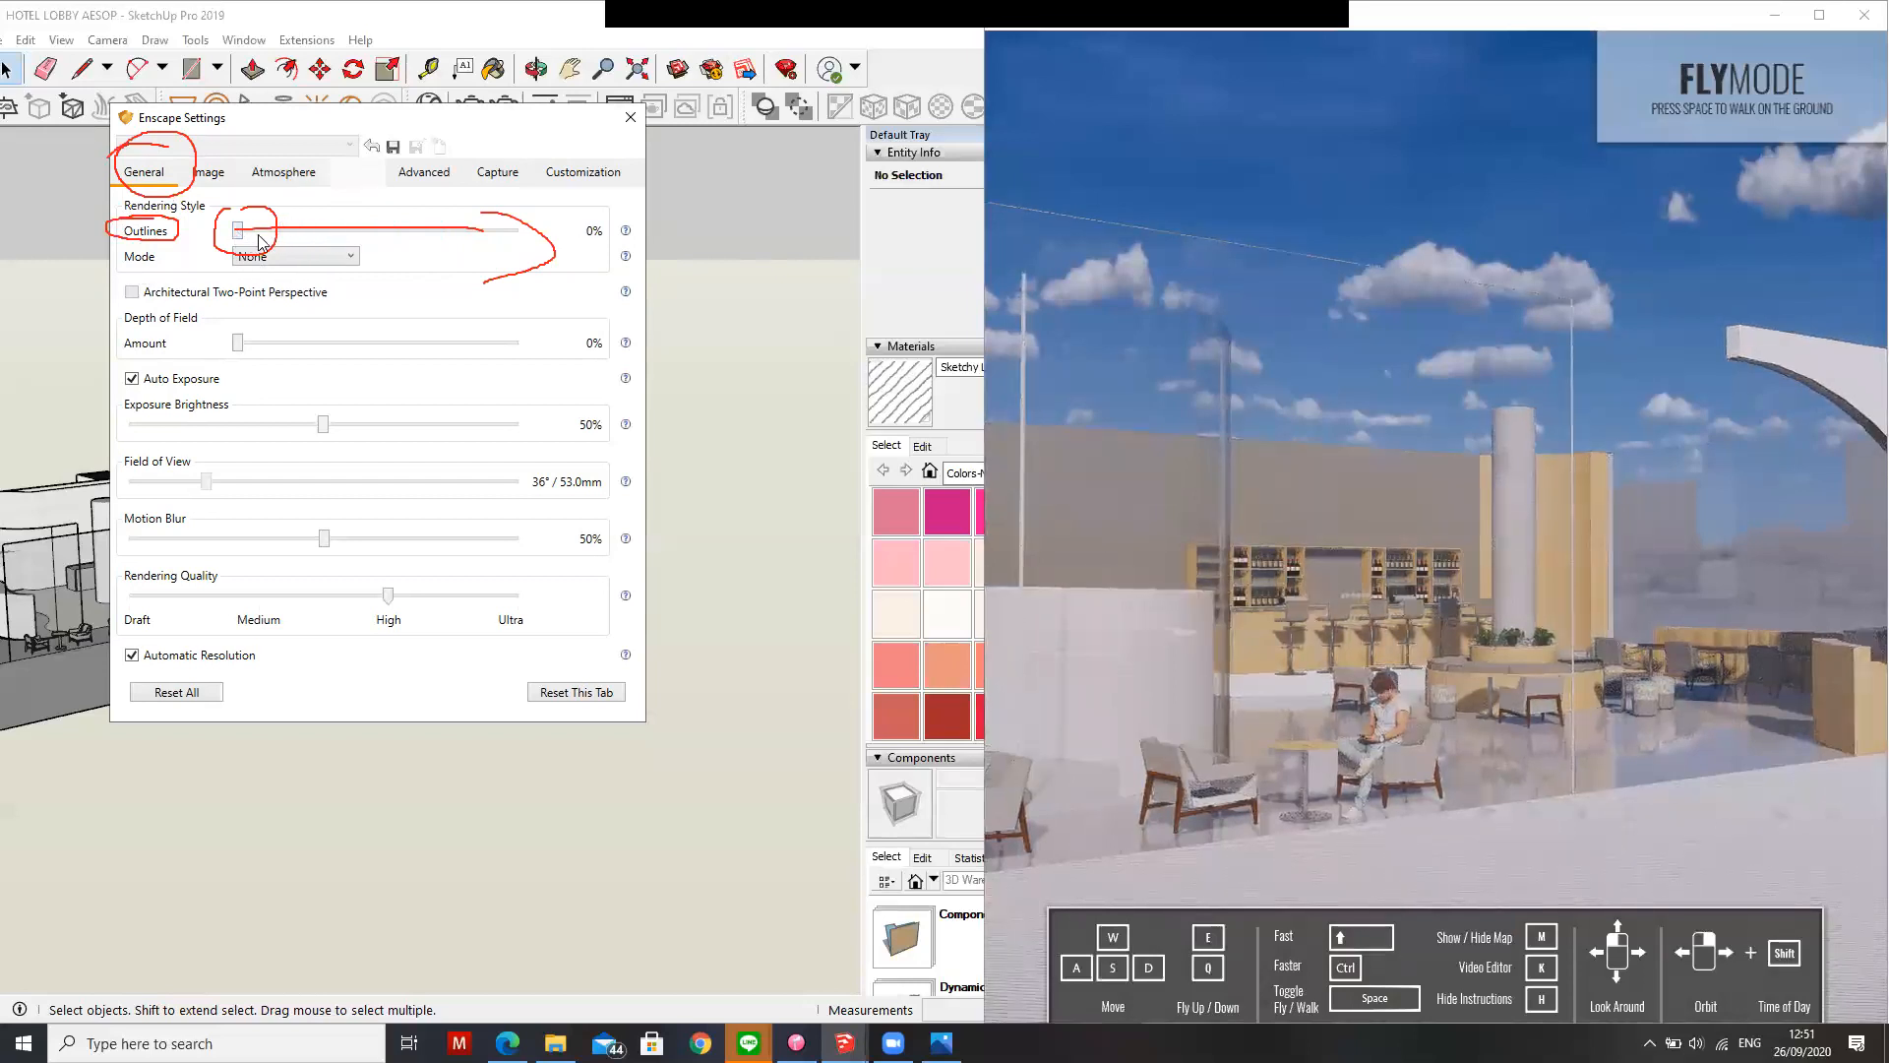
pyautogui.moveTo(239, 239)
pyautogui.mouseDown()
pyautogui.moveTo(293, 247)
pyautogui.moveTo(286, 226)
pyautogui.mouseUp()
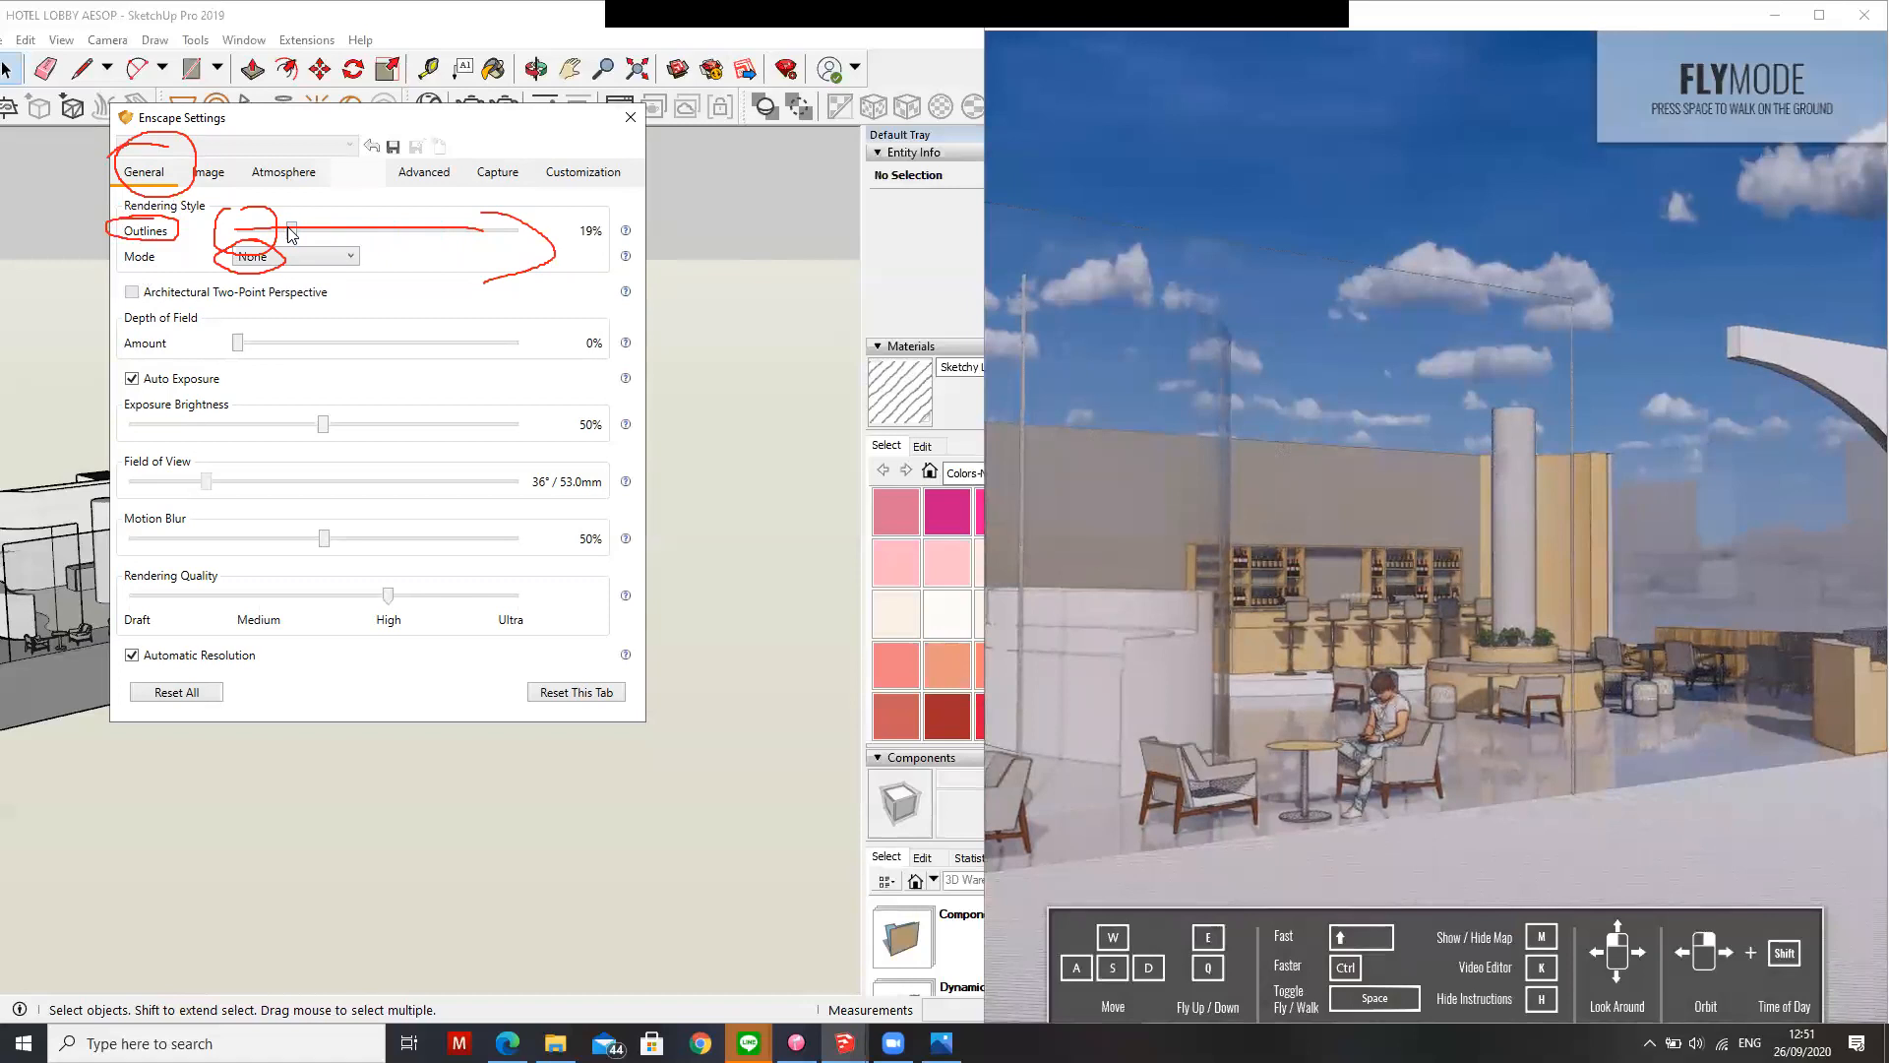
pyautogui.click(236, 232)
# Preview the lobby in the Polystyrol and White rendering modes, examining the White version from a higher angle
pyautogui.click(295, 256)
pyautogui.click(320, 317)
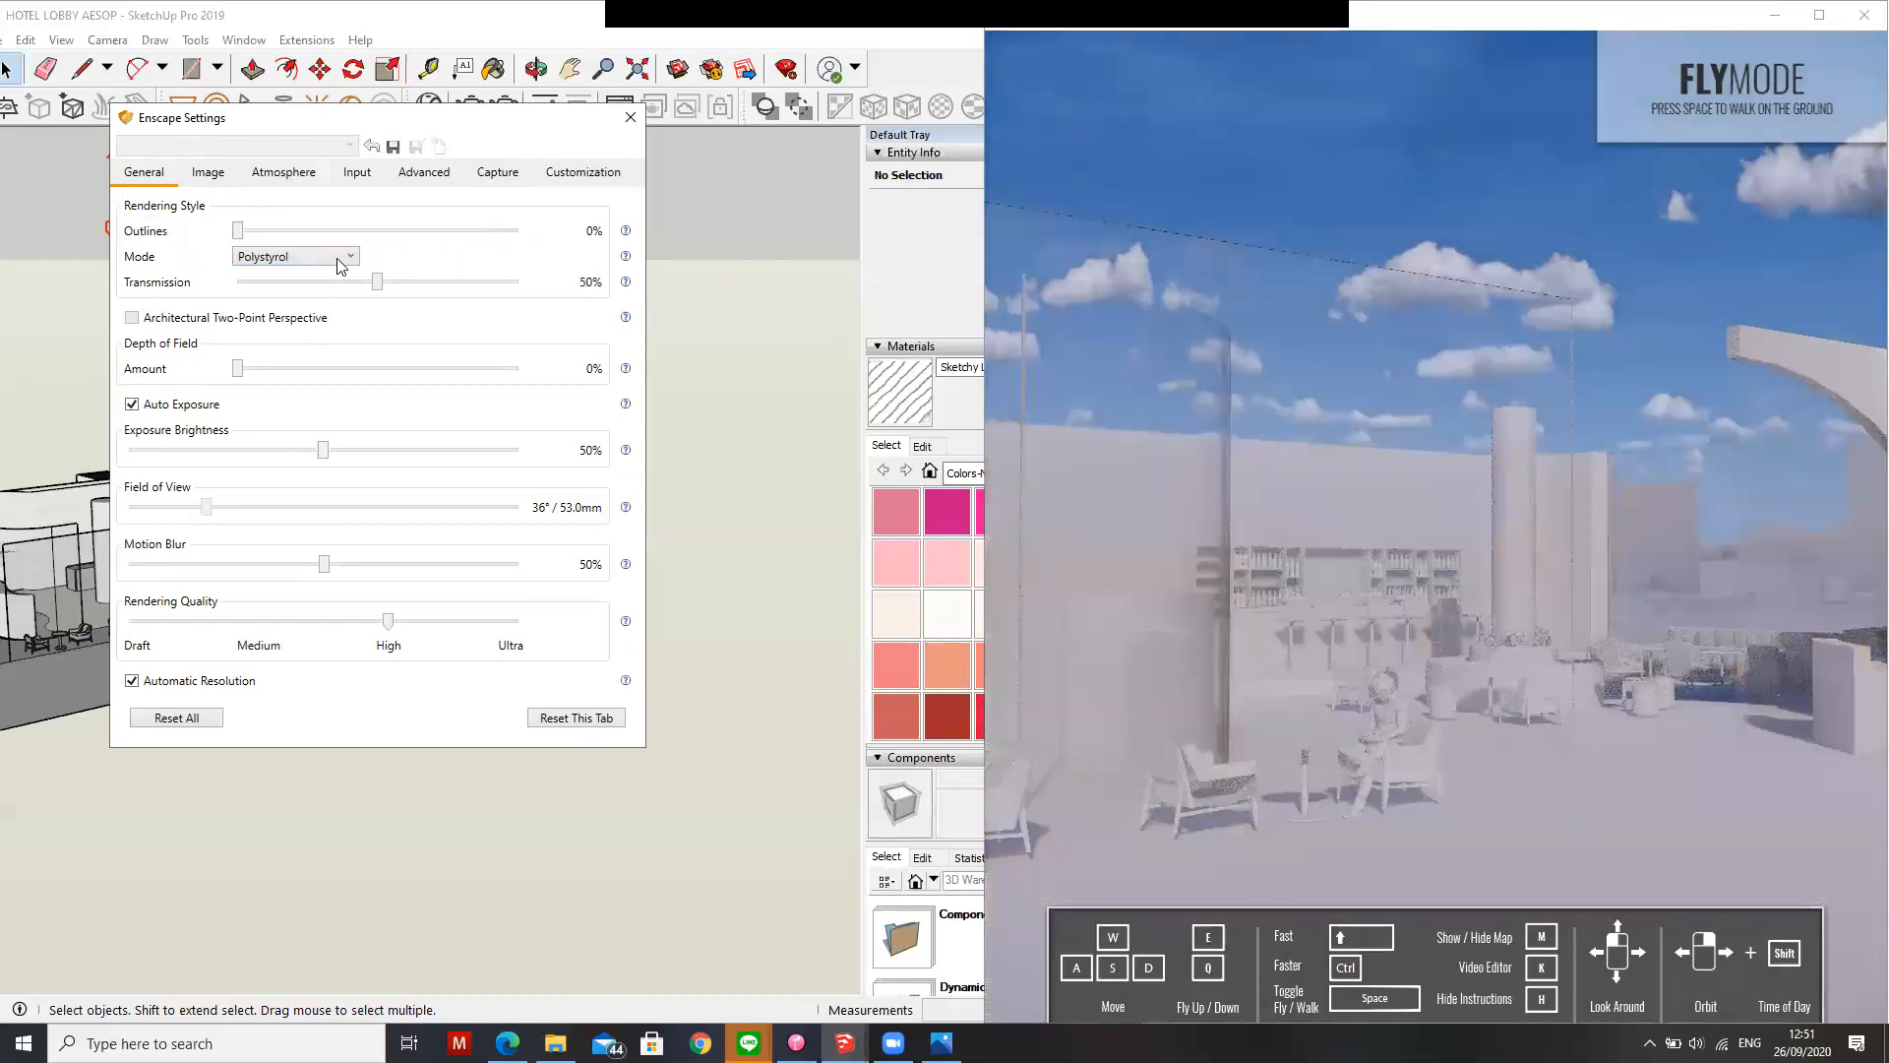
pyautogui.click(351, 258)
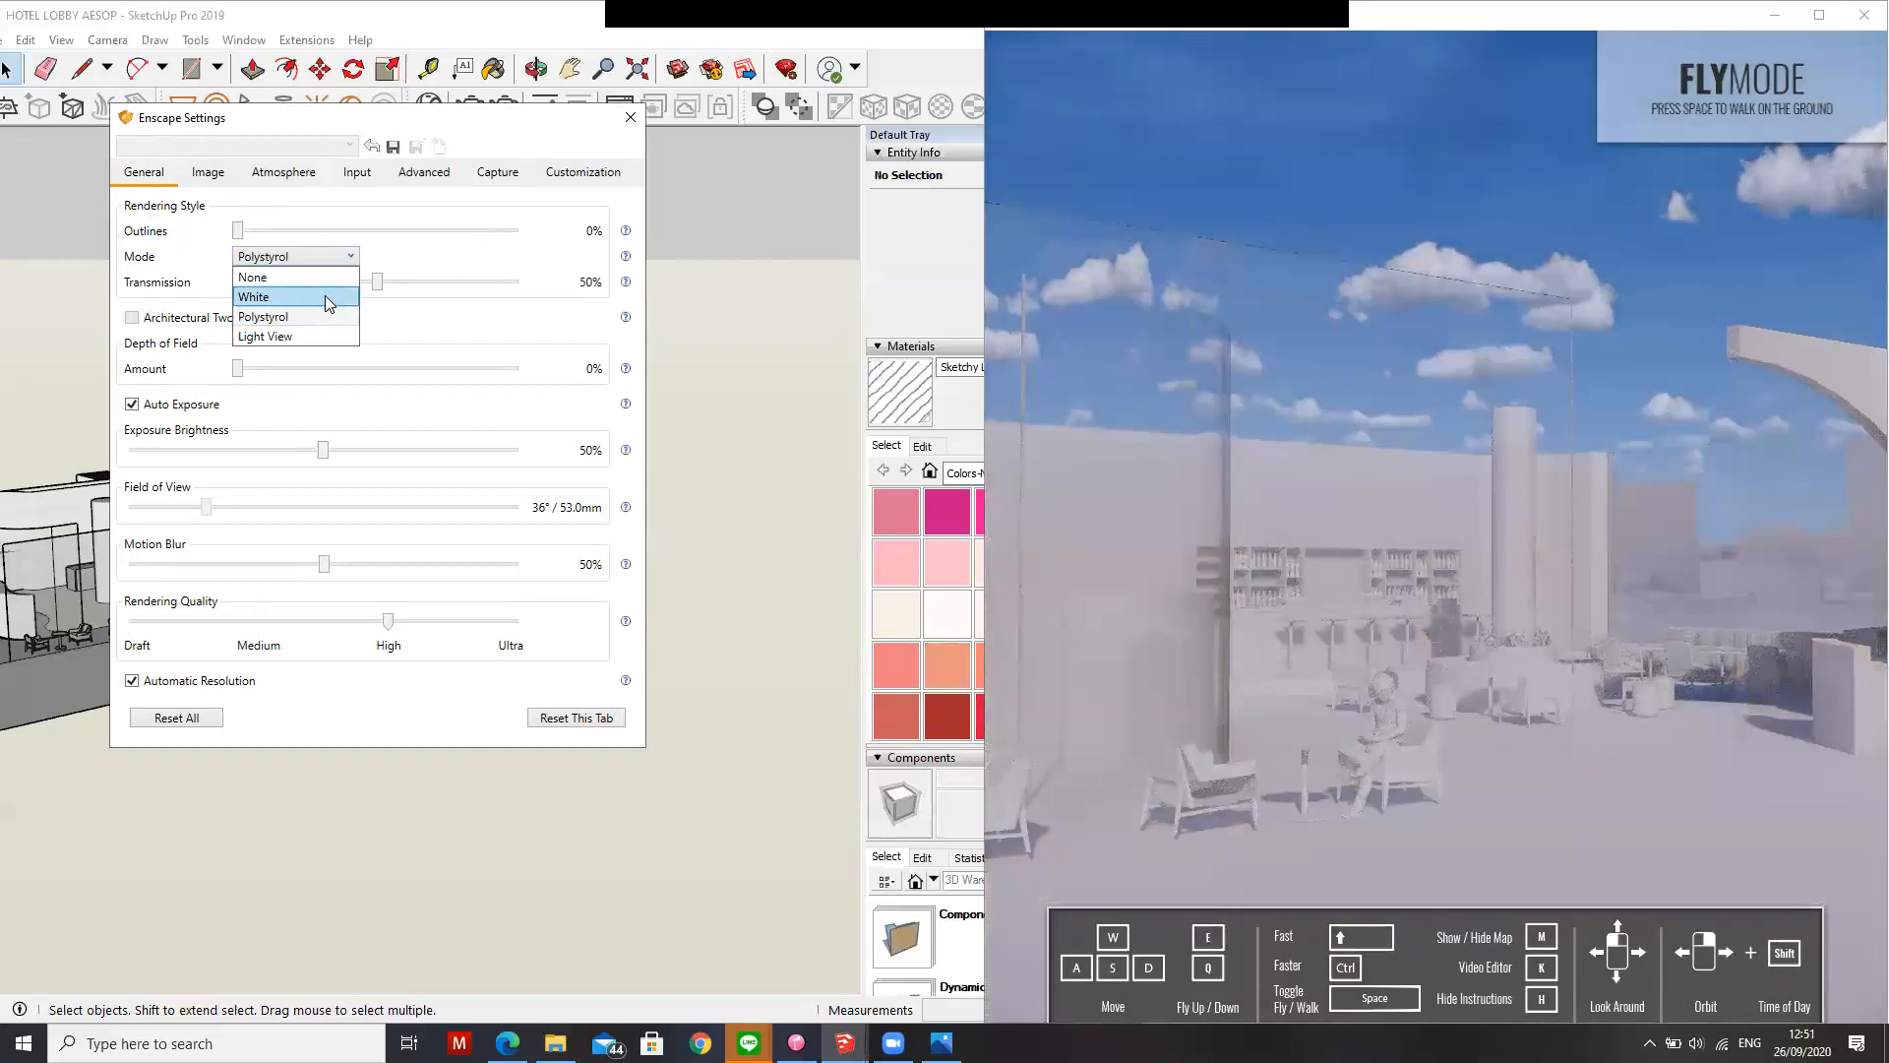
pyautogui.click(325, 295)
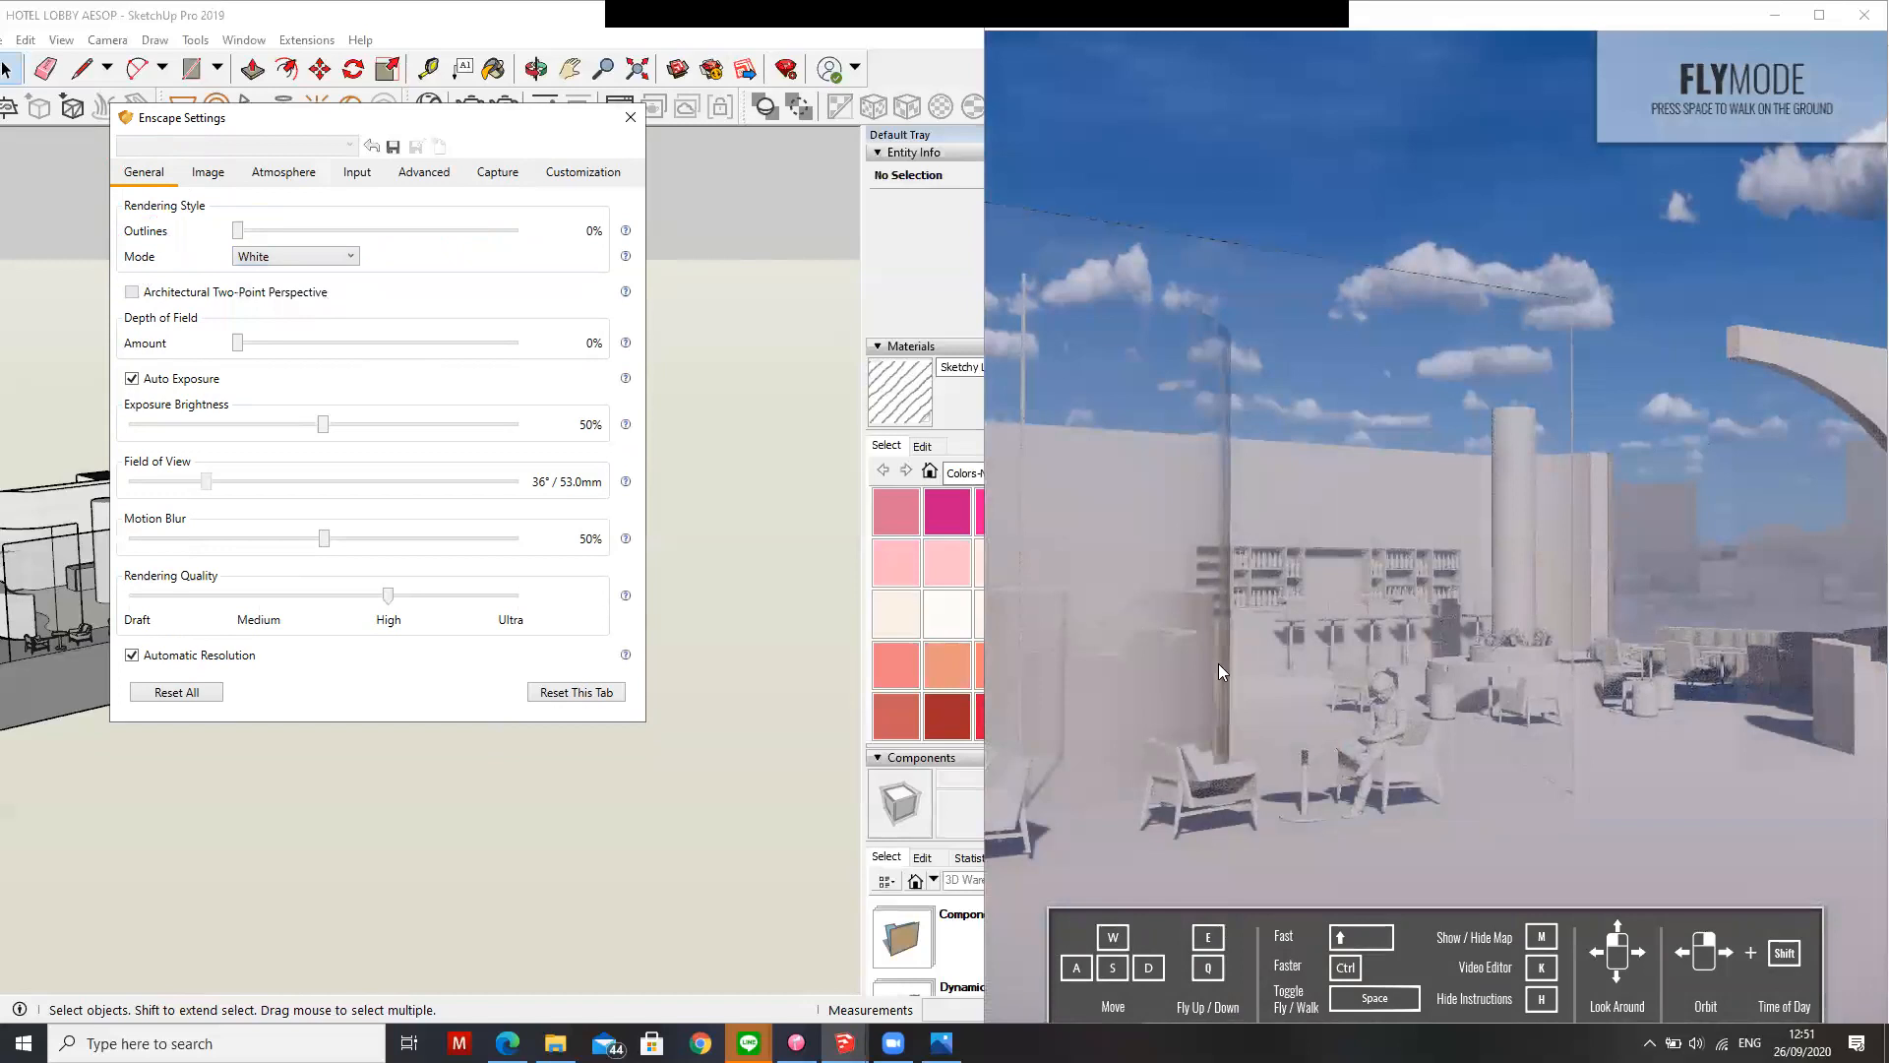
pyautogui.moveTo(1265, 694); pyautogui.dragTo(1302, 681, button='middle')
pyautogui.moveTo(1309, 724); pyautogui.dragTo(1338, 777)
pyautogui.moveTo(1200, 578); pyautogui.dragTo(1200, 613)
pyautogui.moveTo(1105, 559); pyautogui.dragTo(889, 410, button='right')
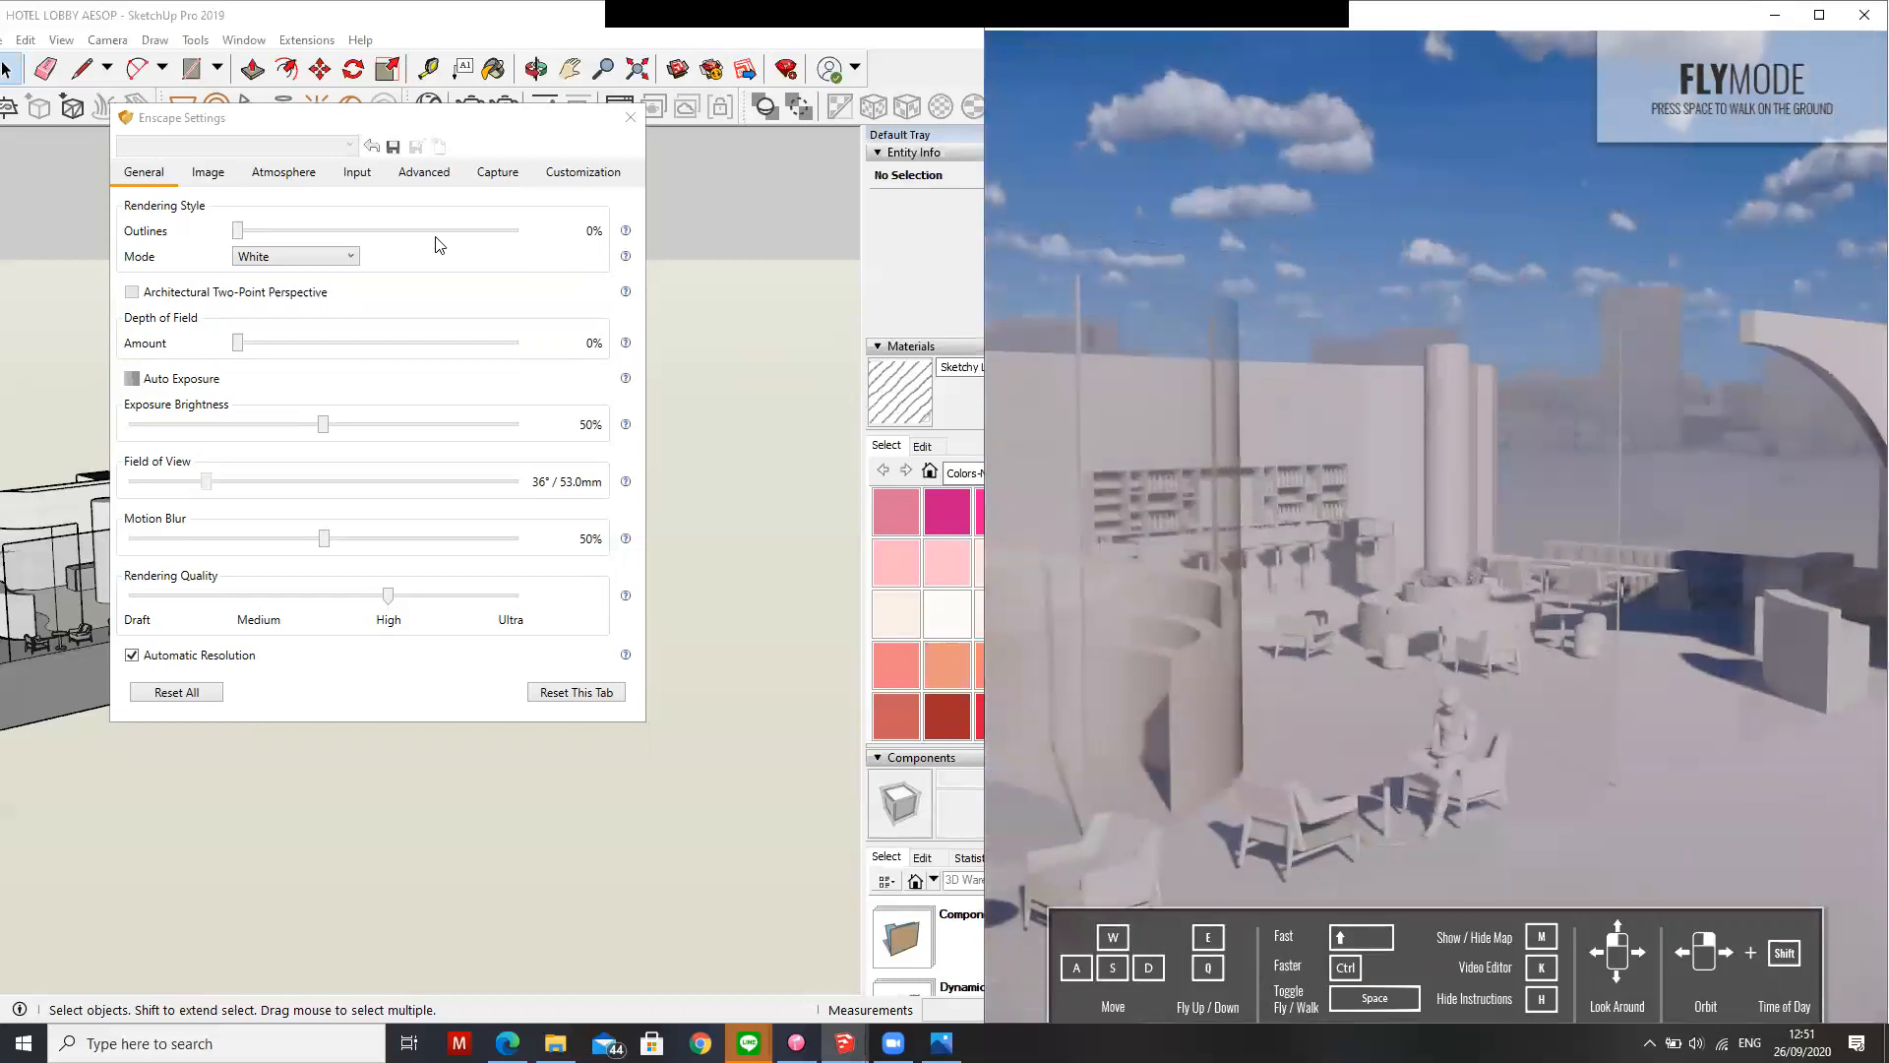
# Switch the rendering mode to Light View
pyautogui.click(349, 258)
pyautogui.click(329, 337)
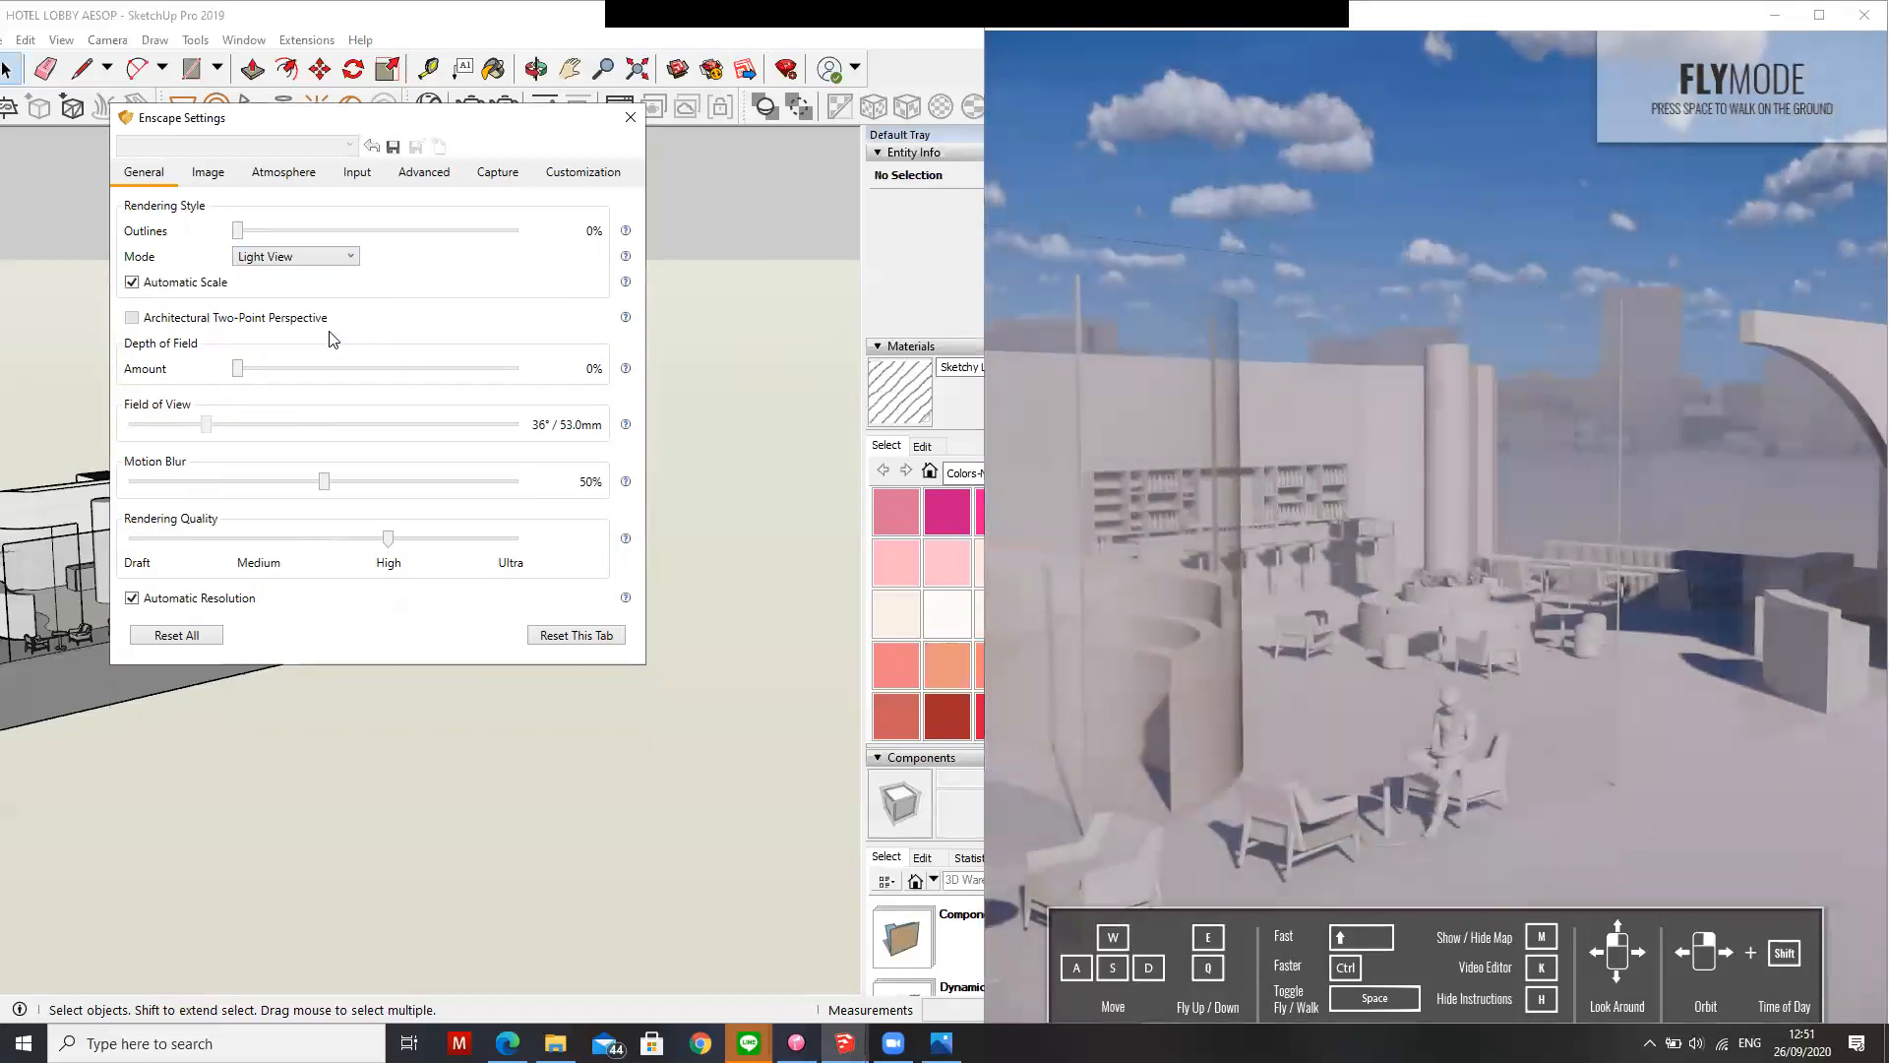
# Preview the lobby in the White rendering mode again and set the mode to None
pyautogui.click(344, 257)
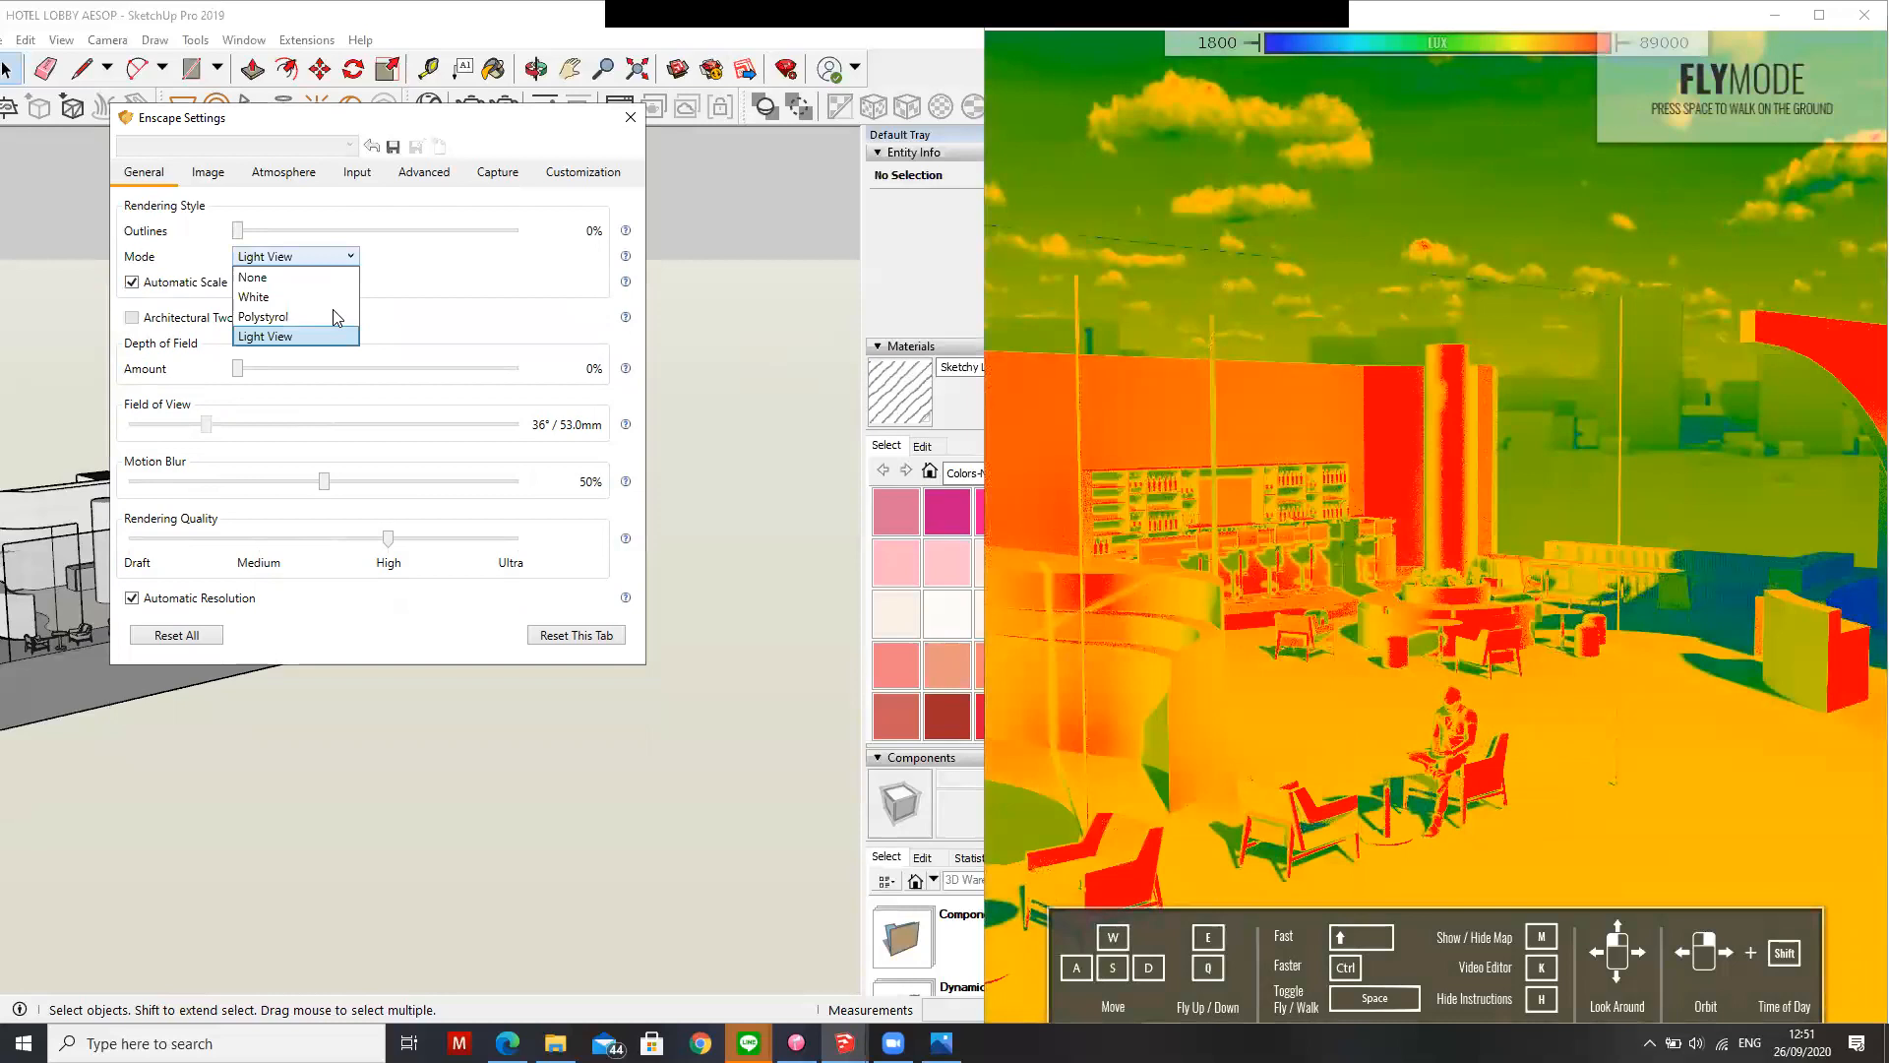
pyautogui.click(329, 291)
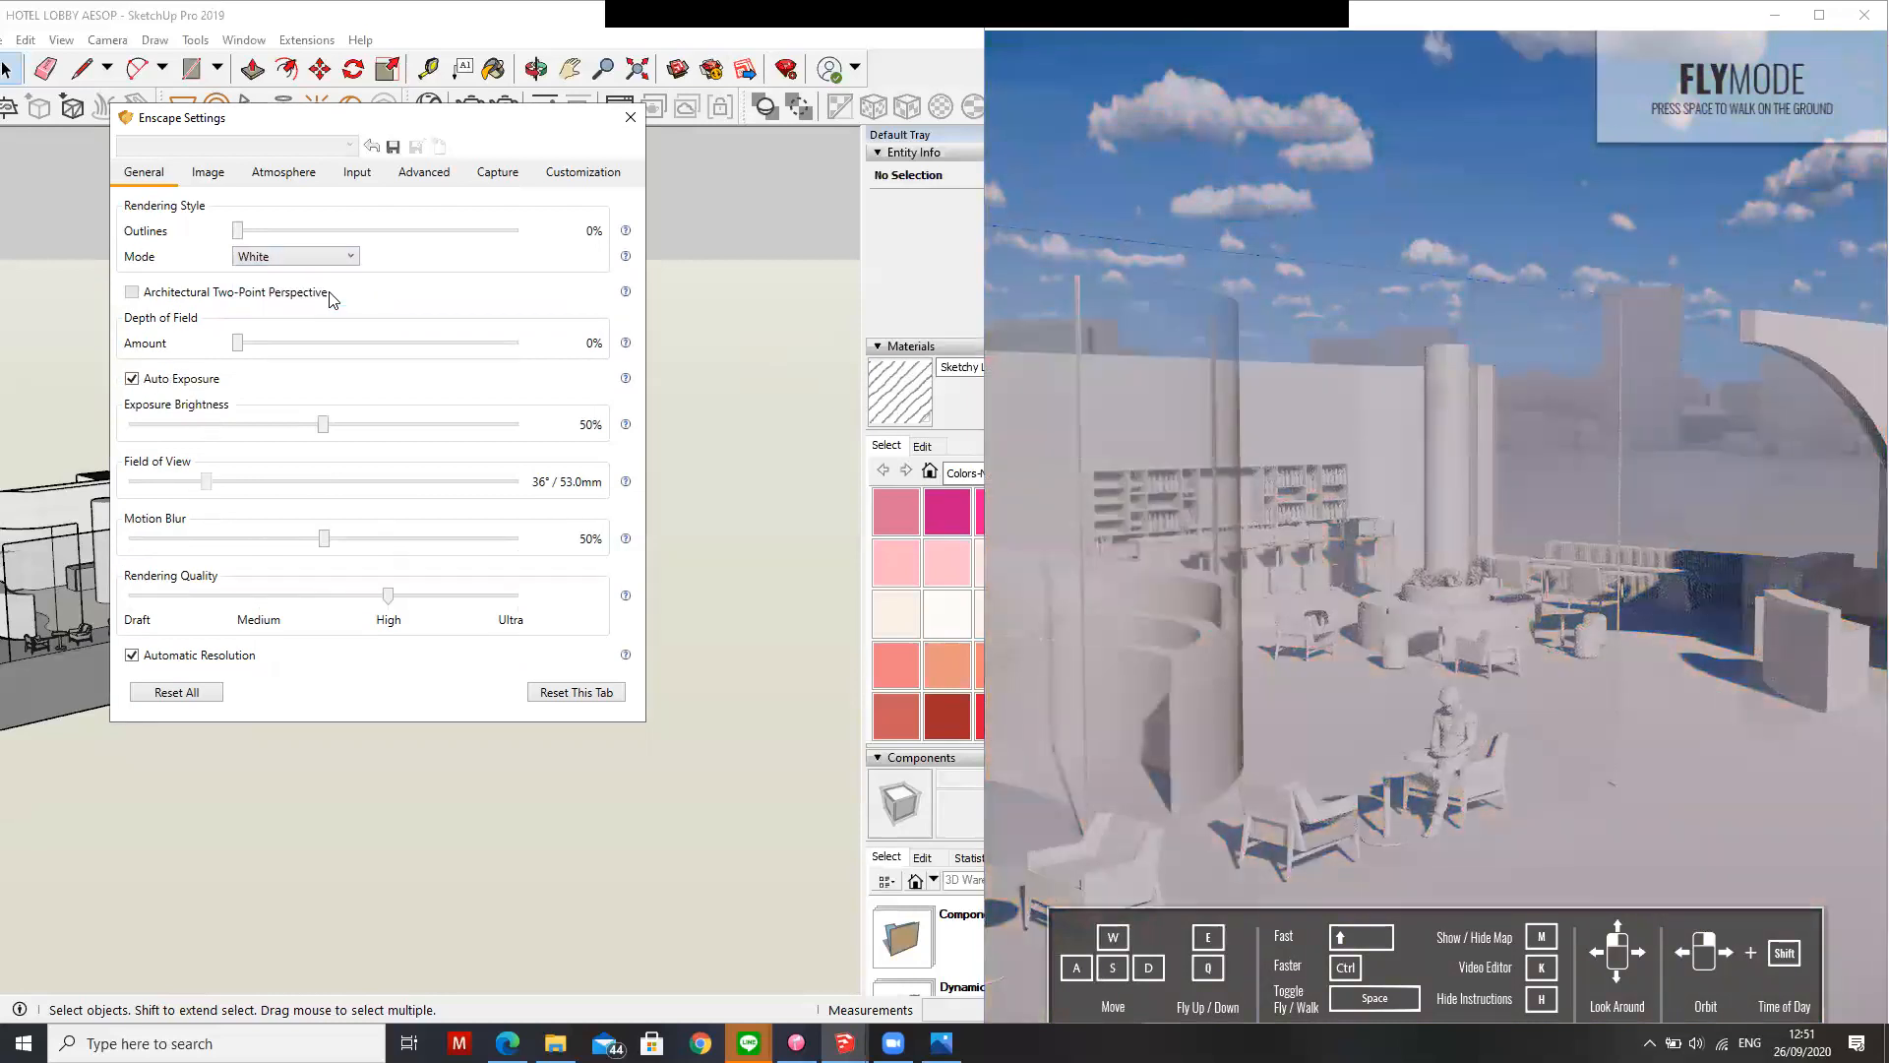
pyautogui.click(344, 257)
pyautogui.click(318, 279)
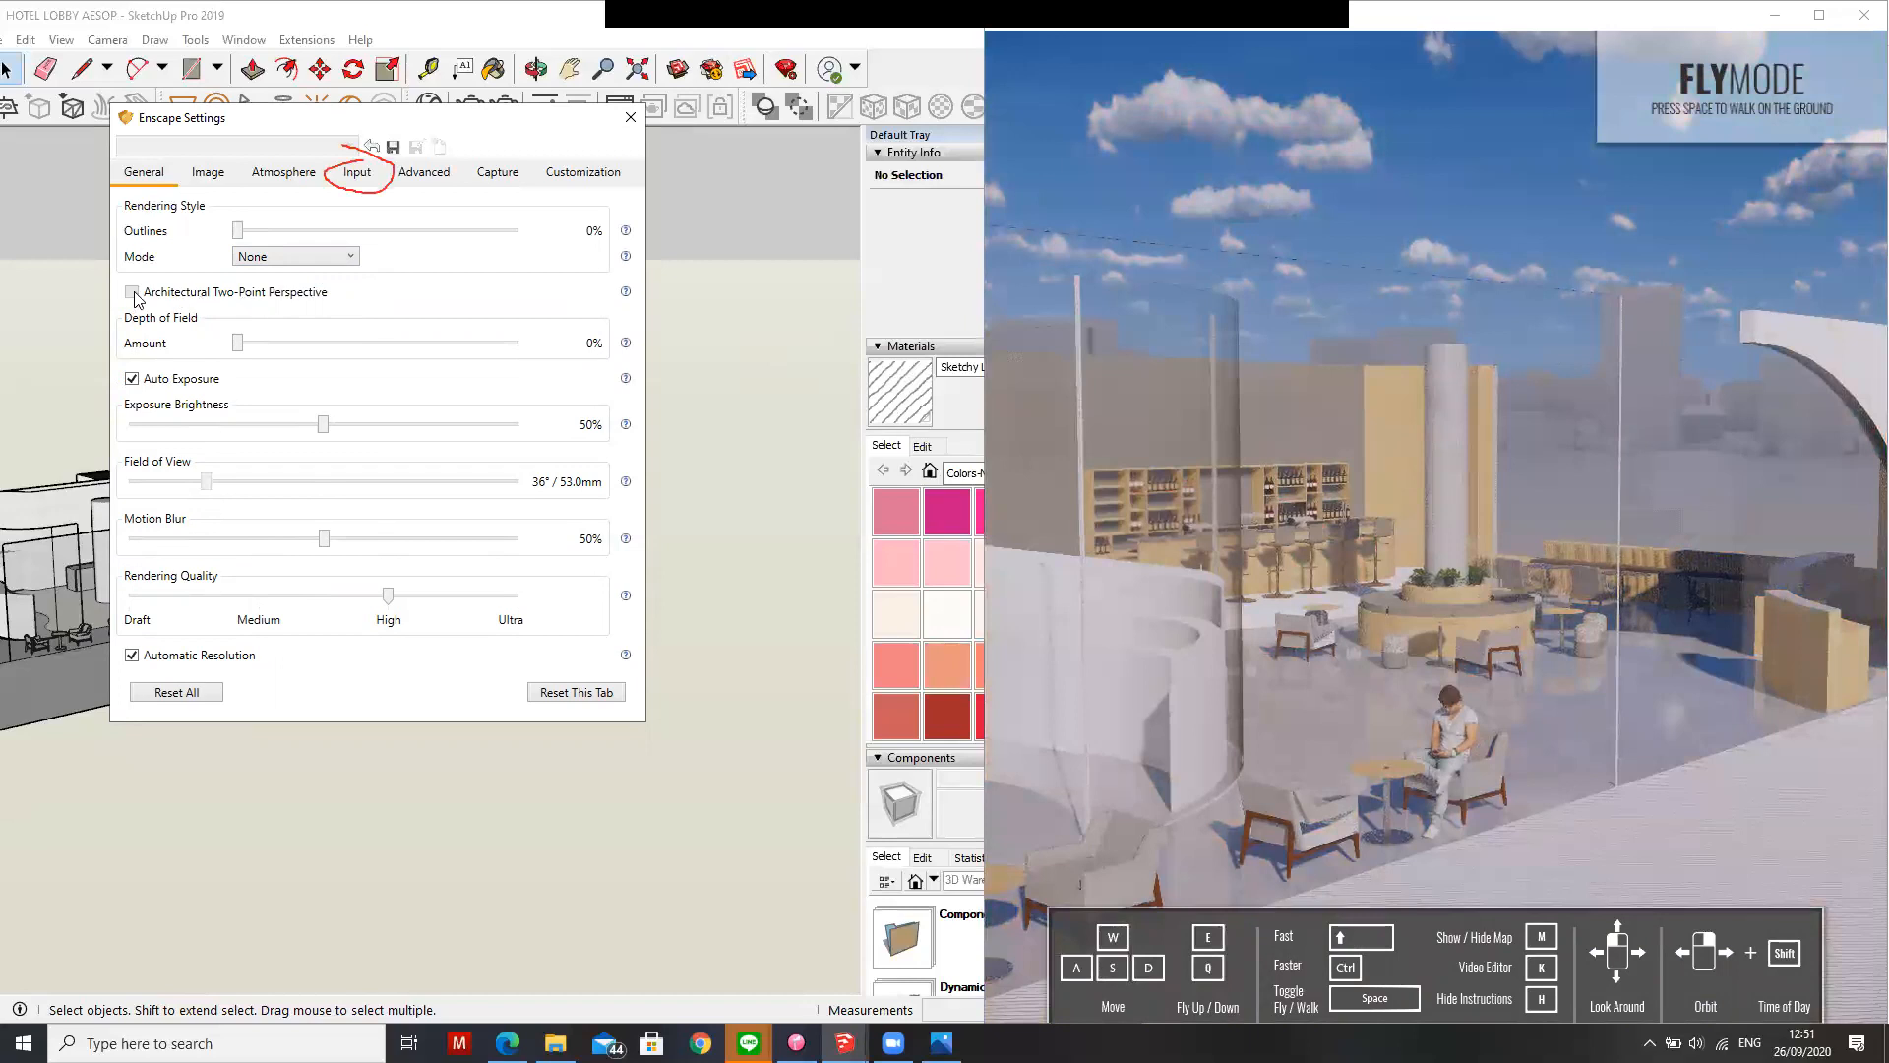
# Toggle the Auto Exposure setting and examine the rendered lobby from close up and from a distance
pyautogui.click(132, 378)
pyautogui.click(1366, 700)
pyautogui.scroll(-1, 1374, 699)
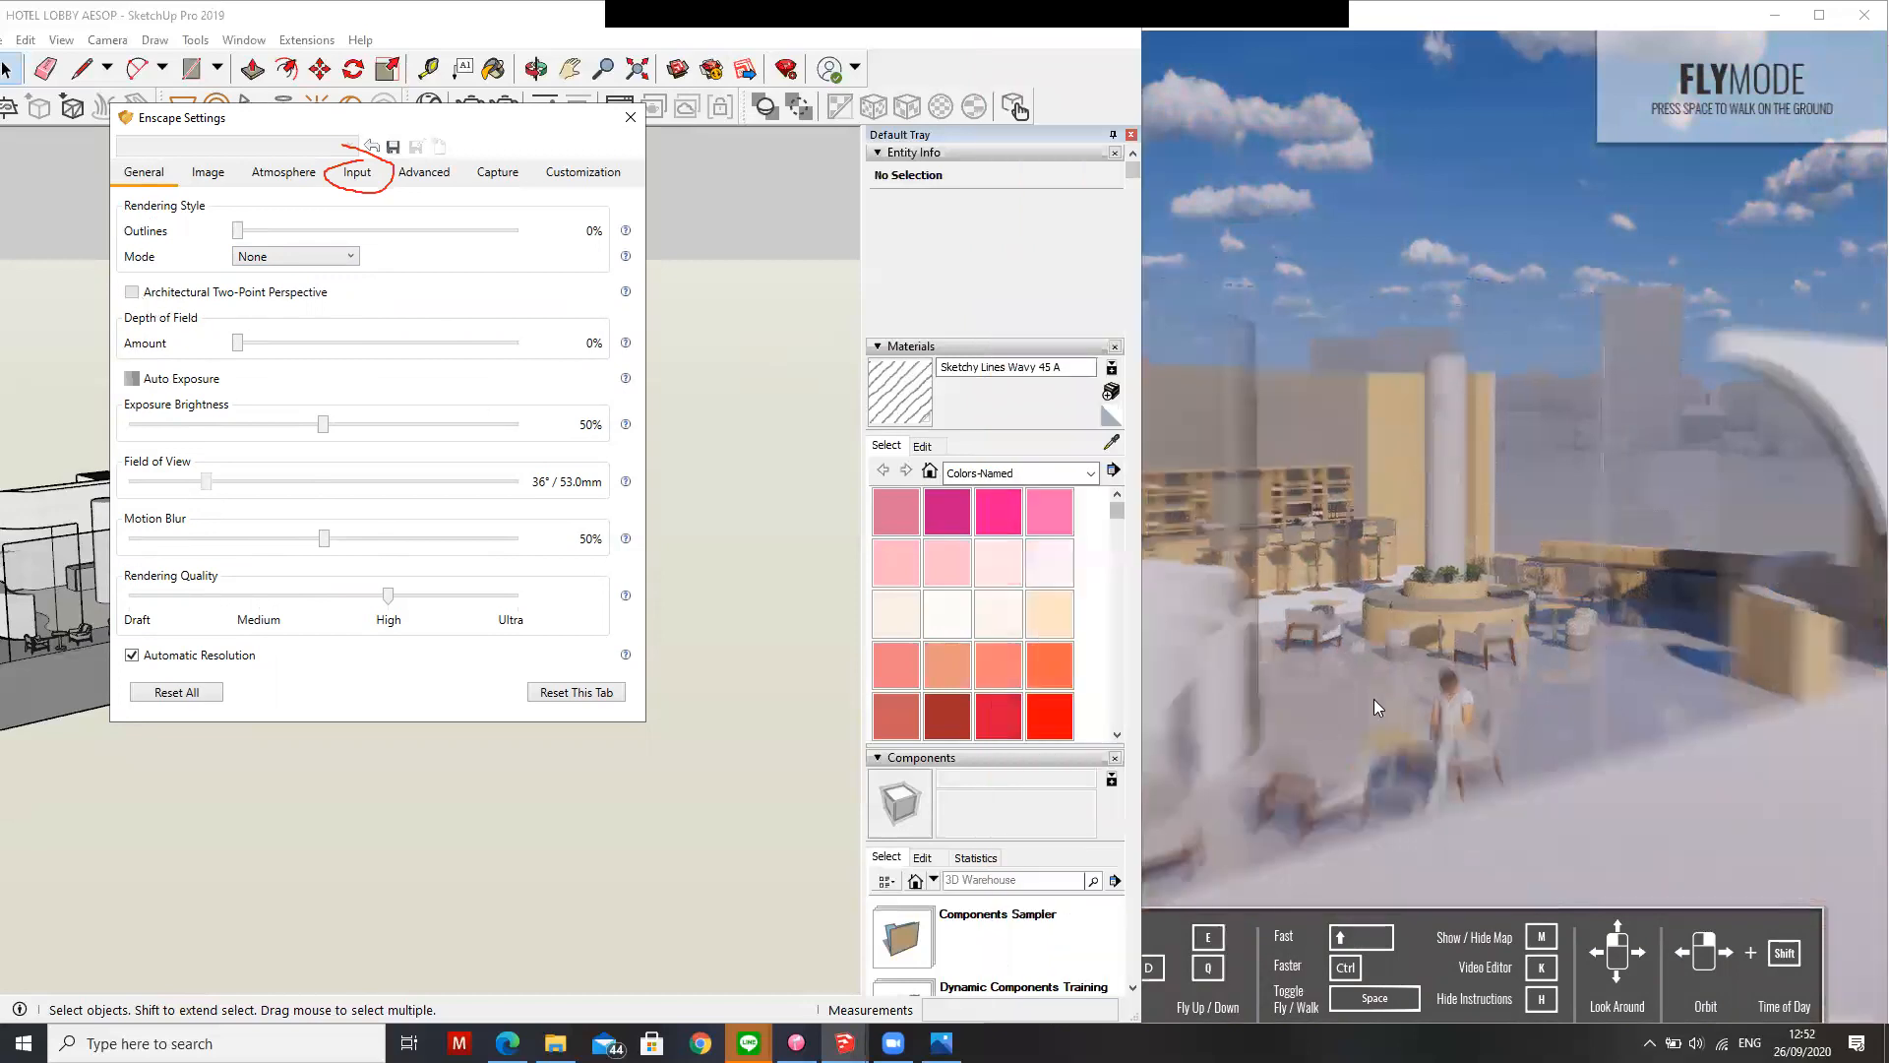
pyautogui.scroll(2, 1376, 698)
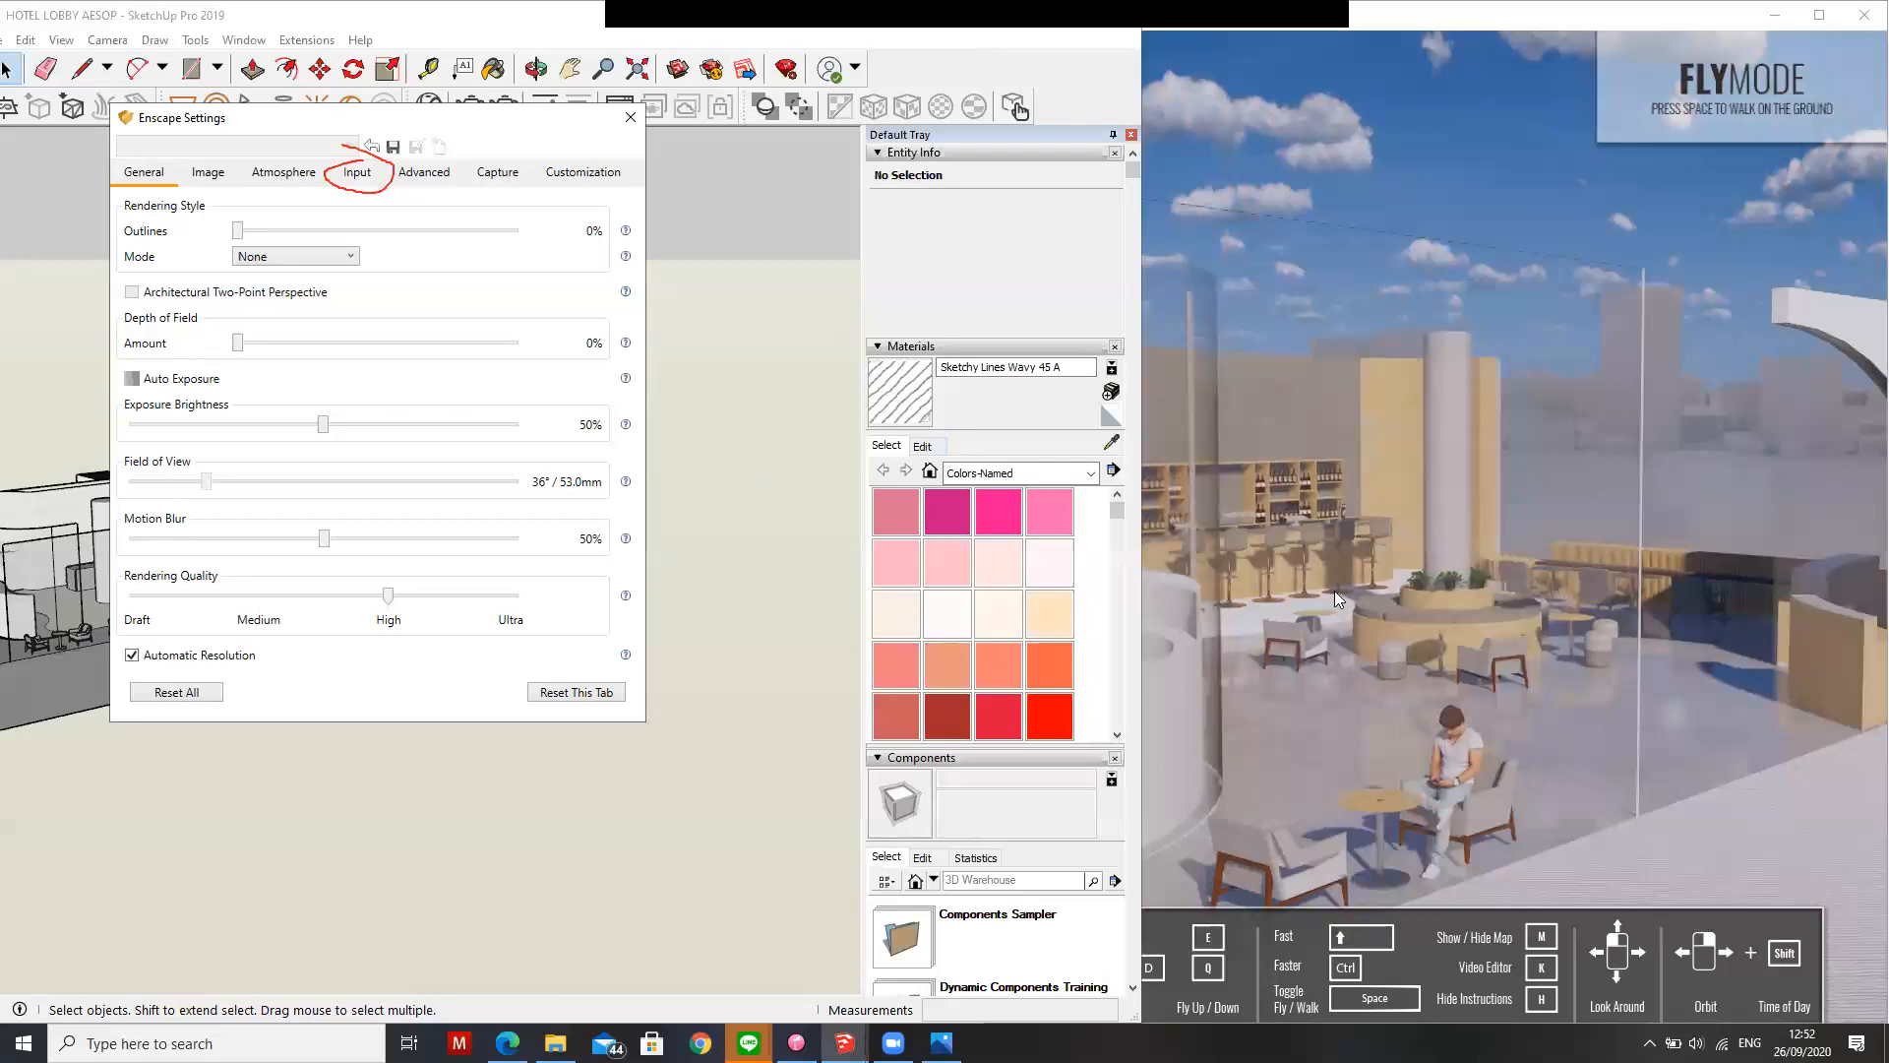
pyautogui.click(1480, 638)
pyautogui.moveTo(842, 675)
pyautogui.mouseDown(button='middle')
pyautogui.moveTo(827, 650)
pyautogui.moveTo(856, 703)
pyautogui.mouseUp(button='middle')
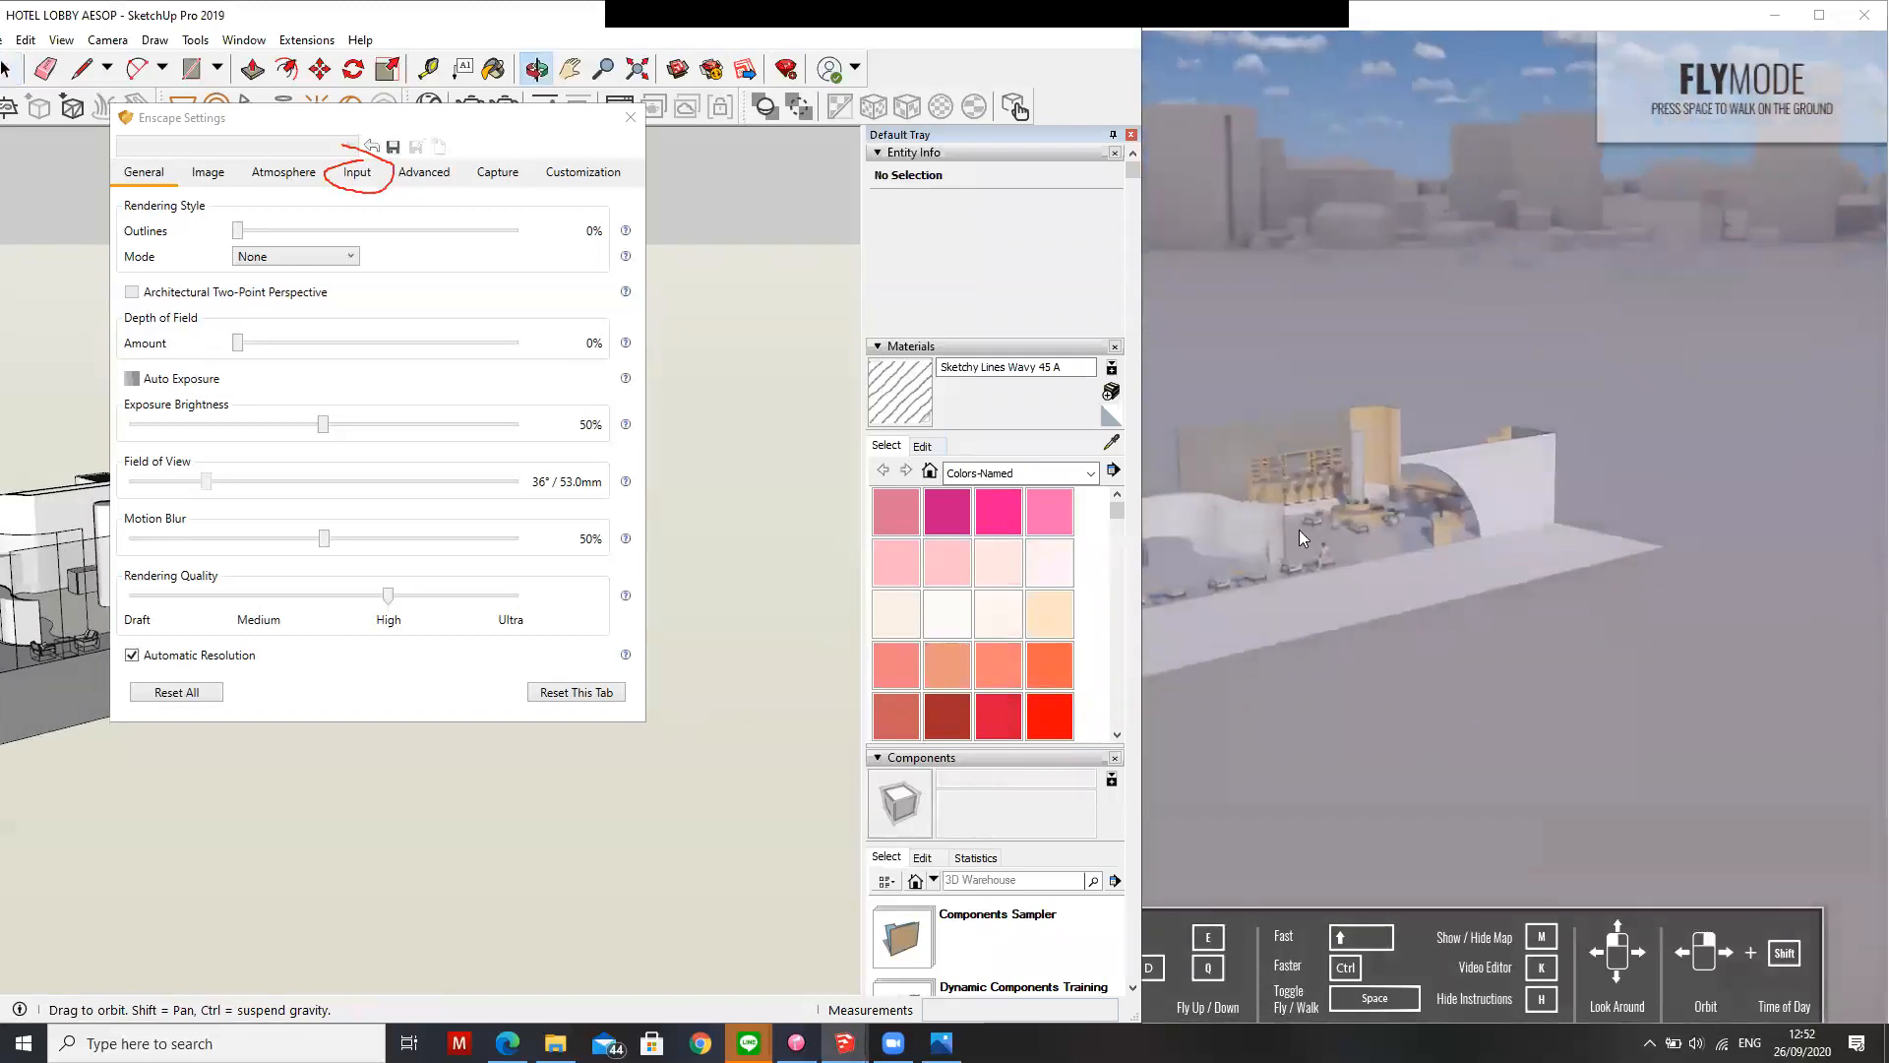
pyautogui.scroll(5, 1302, 528)
pyautogui.scroll(5, 1262, 524)
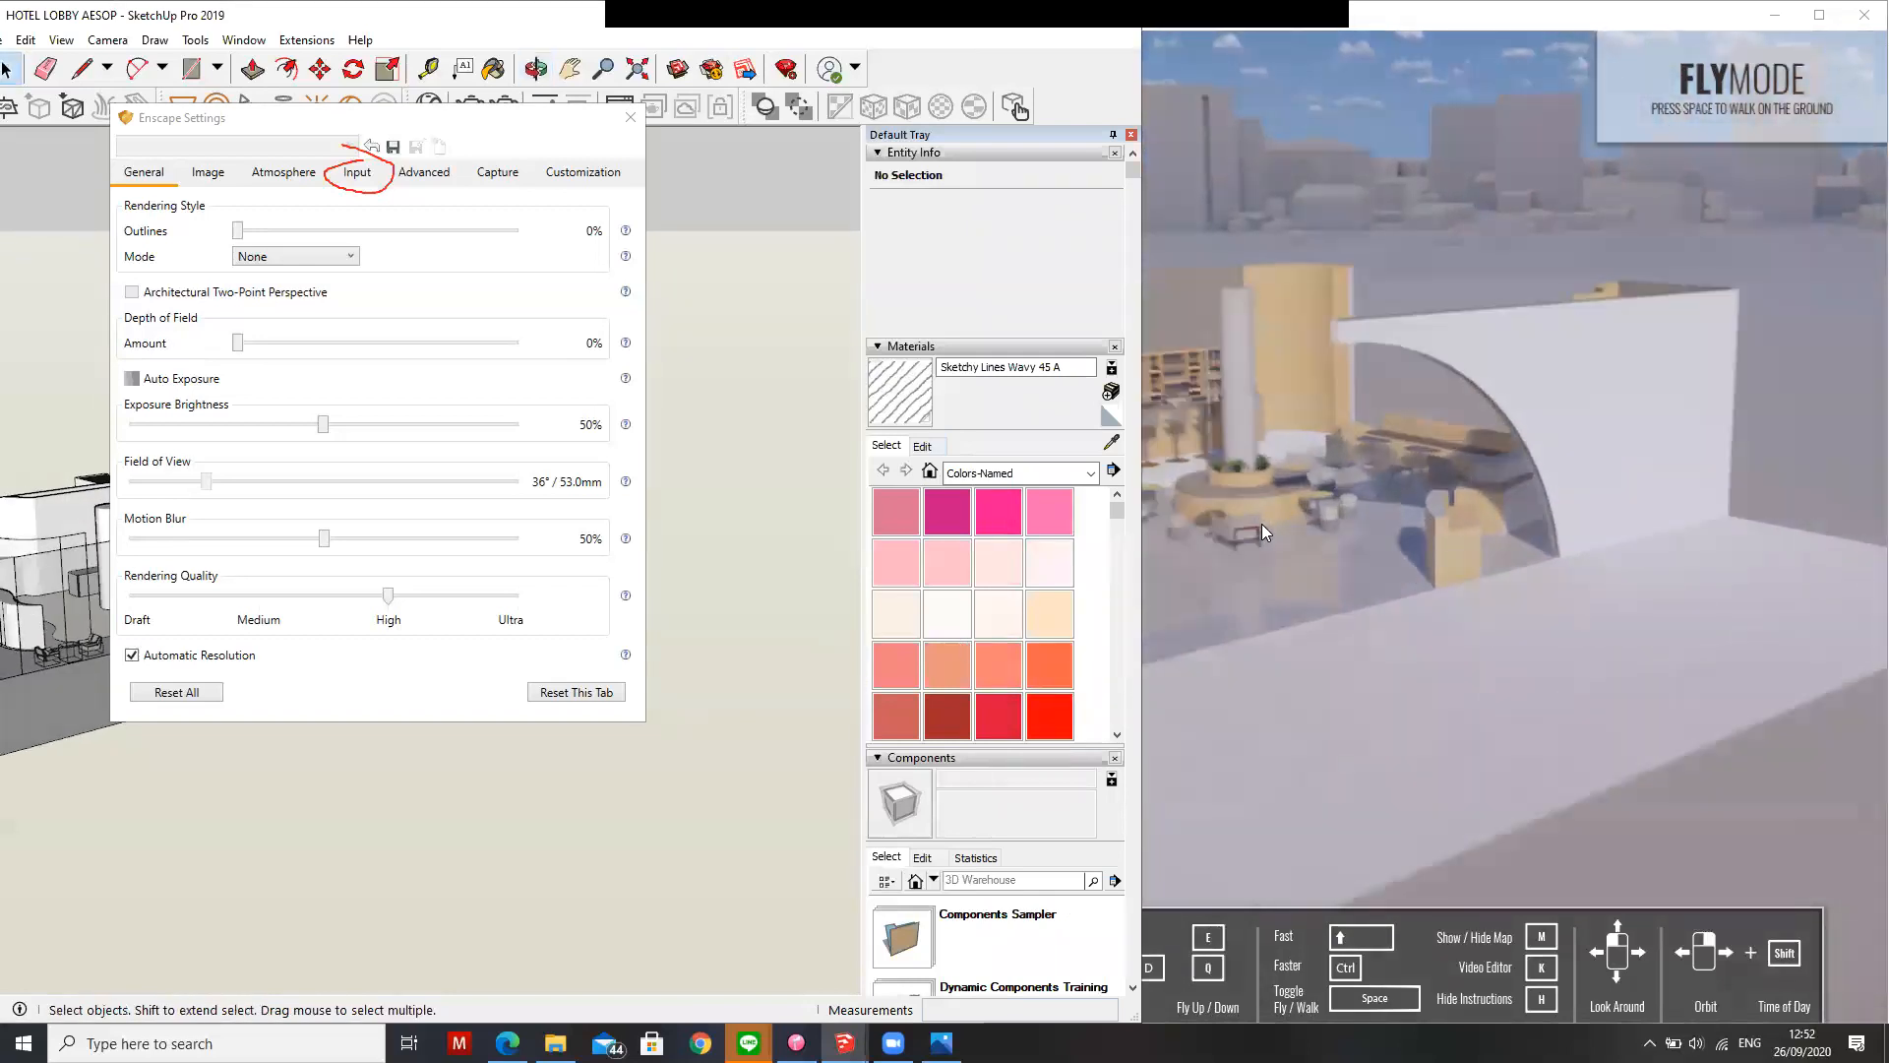
pyautogui.moveTo(1262, 523); pyautogui.dragTo(1262, 524)
# Review the Enscape input settings for mouse and movement and look around the lobby to try them
pyautogui.click(357, 174)
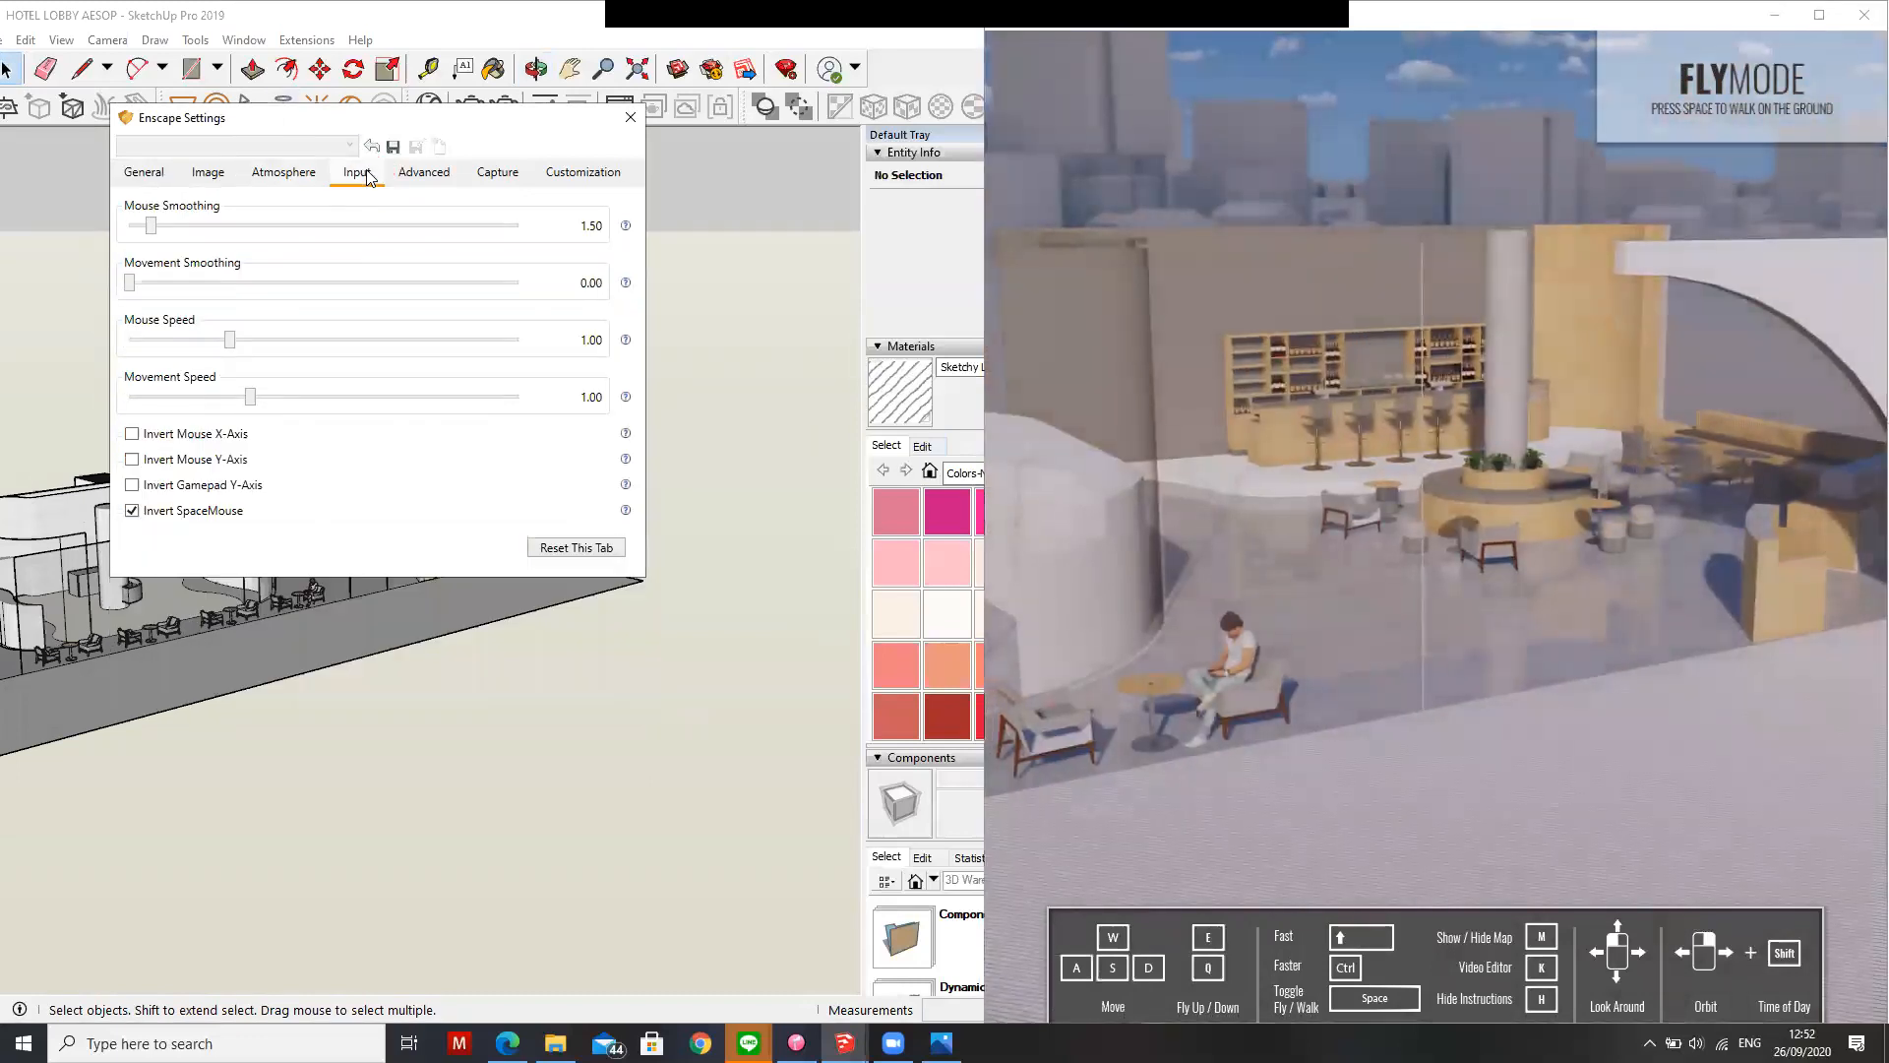
pyautogui.moveTo(1513, 650); pyautogui.dragTo(1513, 651, button='middle')
pyautogui.moveTo(1513, 651); pyautogui.dragTo(1135, 635, button='right')
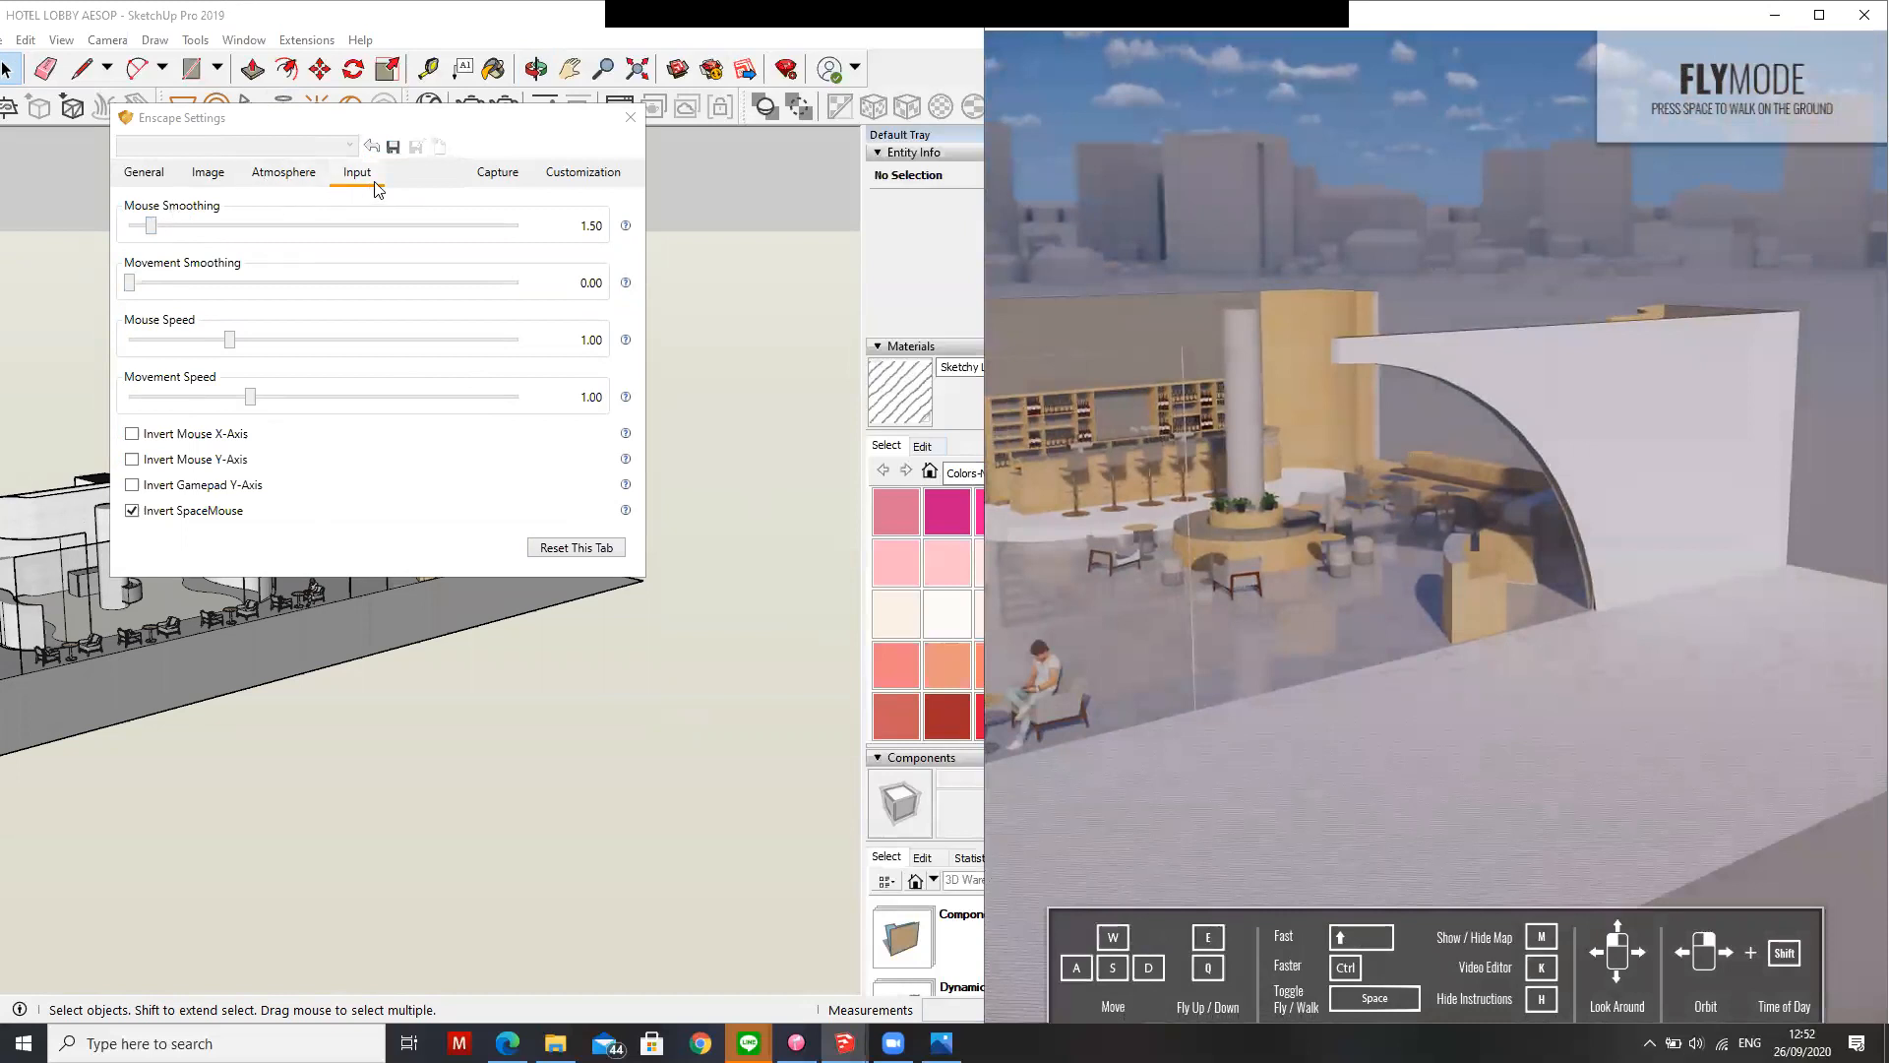
# Review Enscape's advanced settings such as Grass Rendering, plus the capture and customization options, and close the settings
pyautogui.click(438, 175)
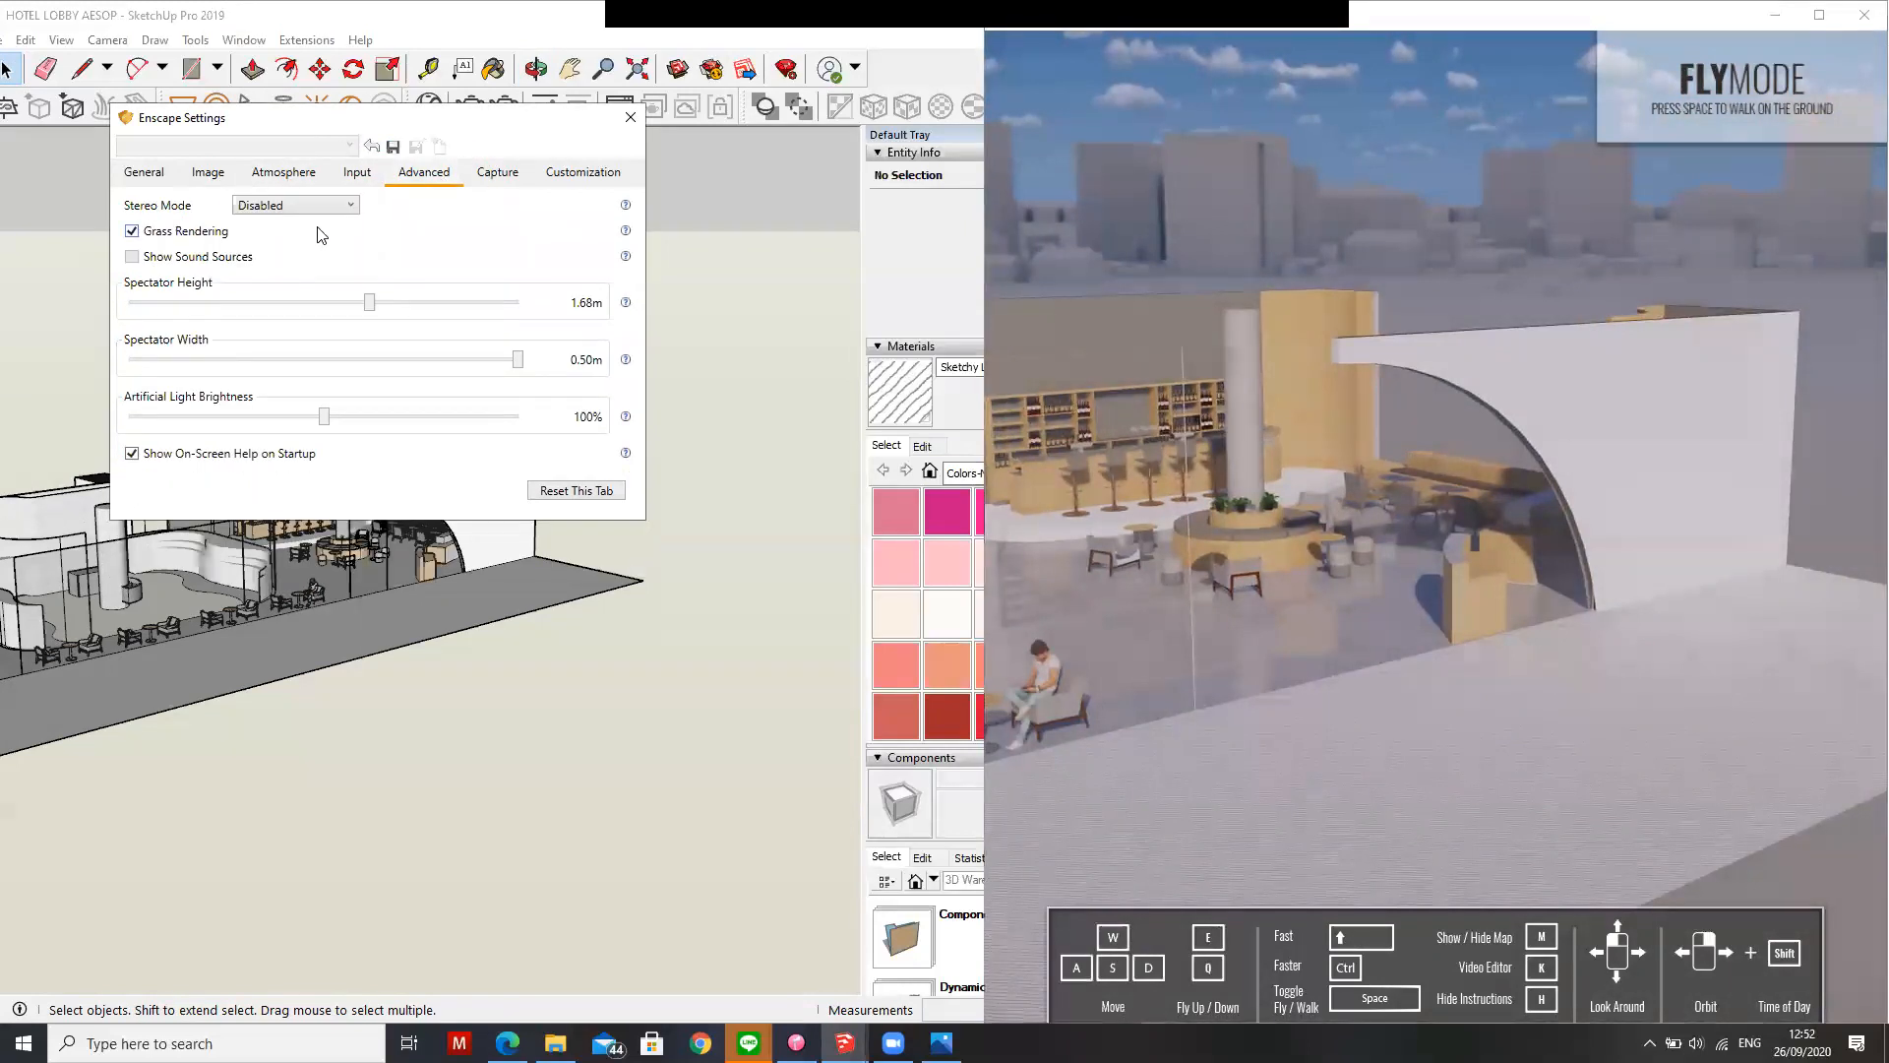
pyautogui.click(132, 231)
pyautogui.click(502, 175)
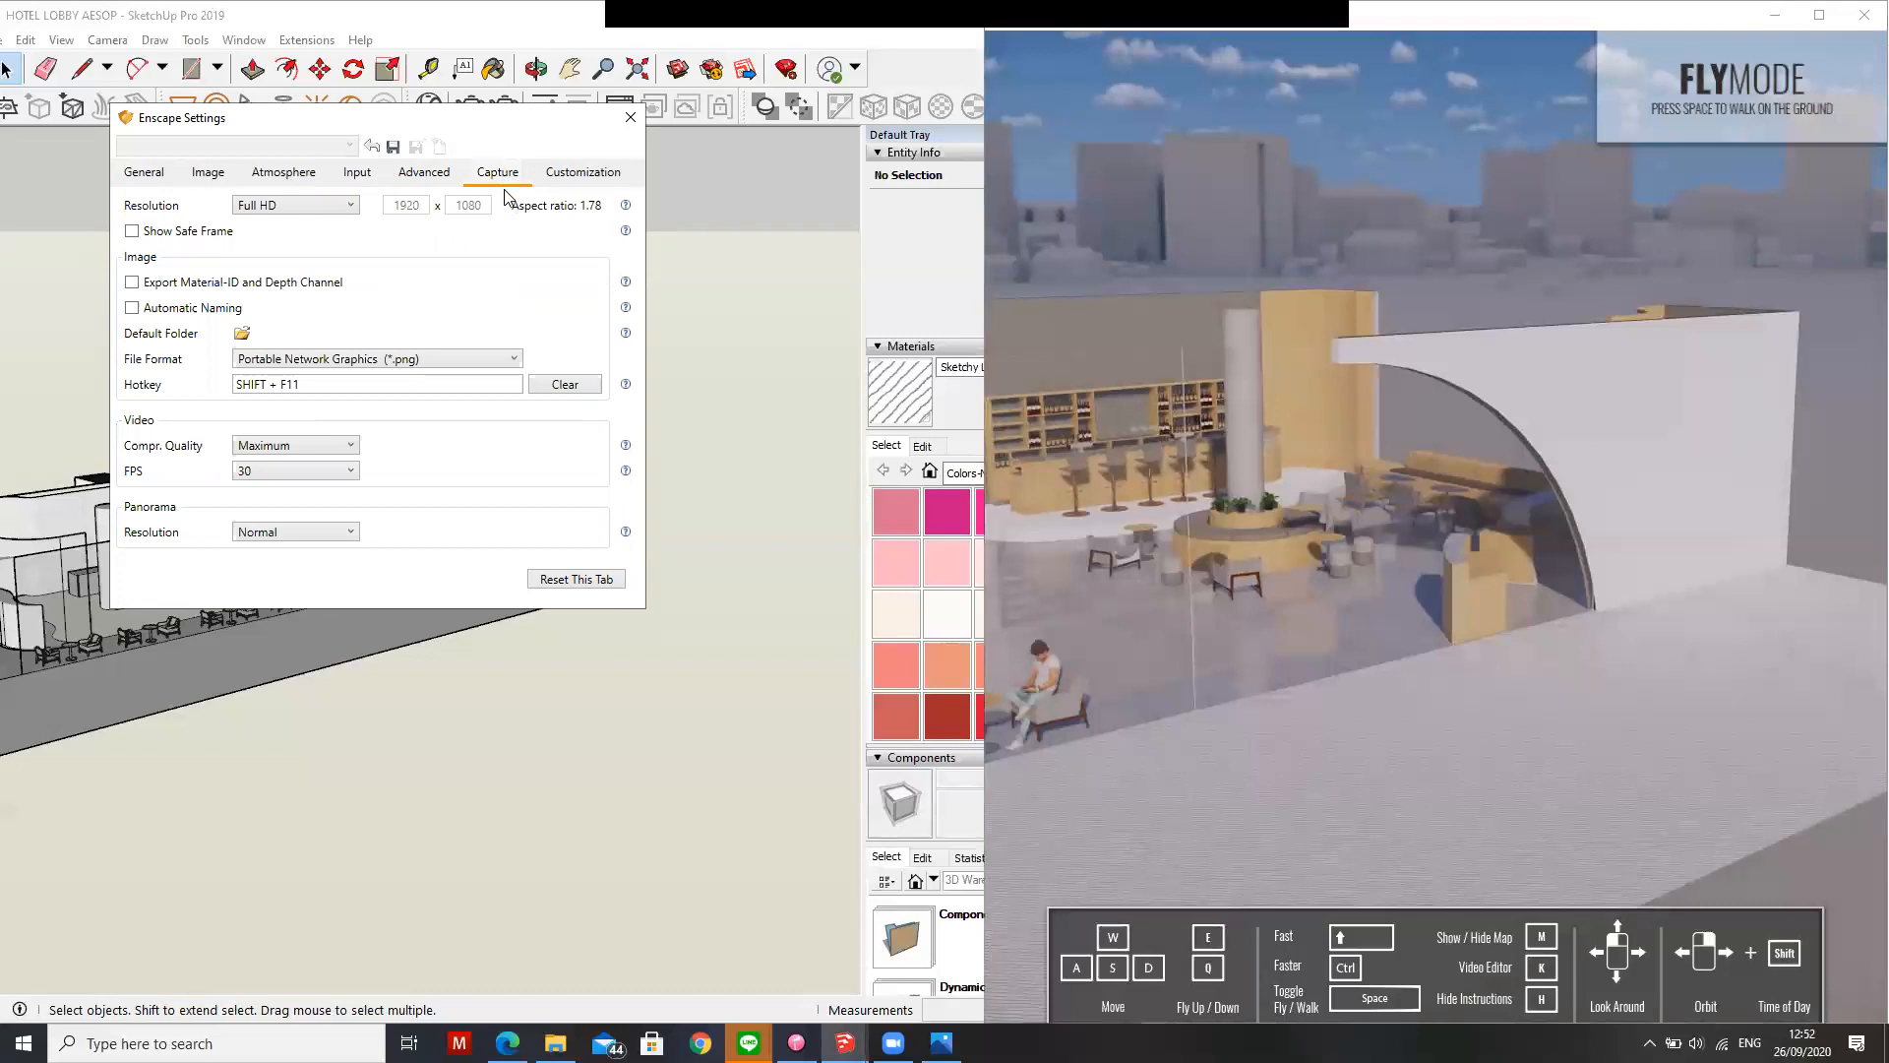
pyautogui.click(585, 174)
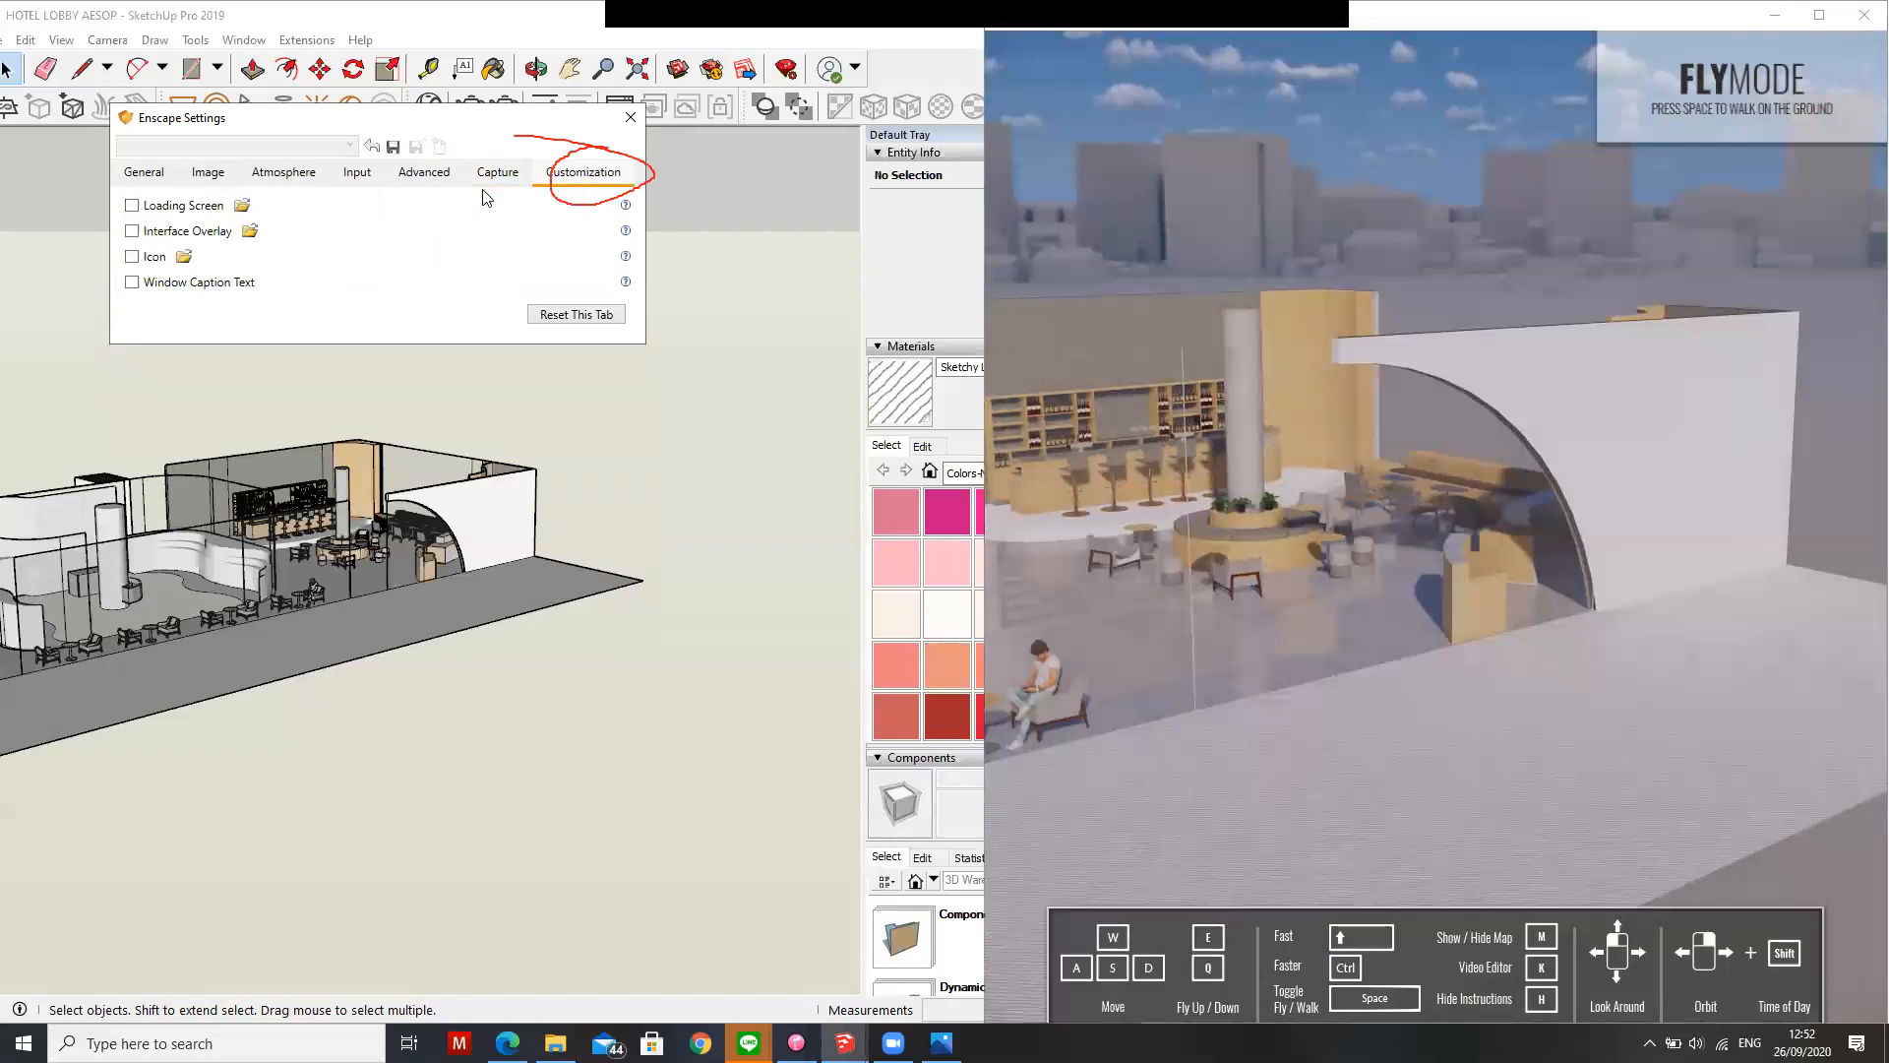
pyautogui.click(630, 119)
# Examine the rendered lobby's exterior, curved walls, columns and seating areas from several distances and angles
pyautogui.scroll(-5, 1141, 587)
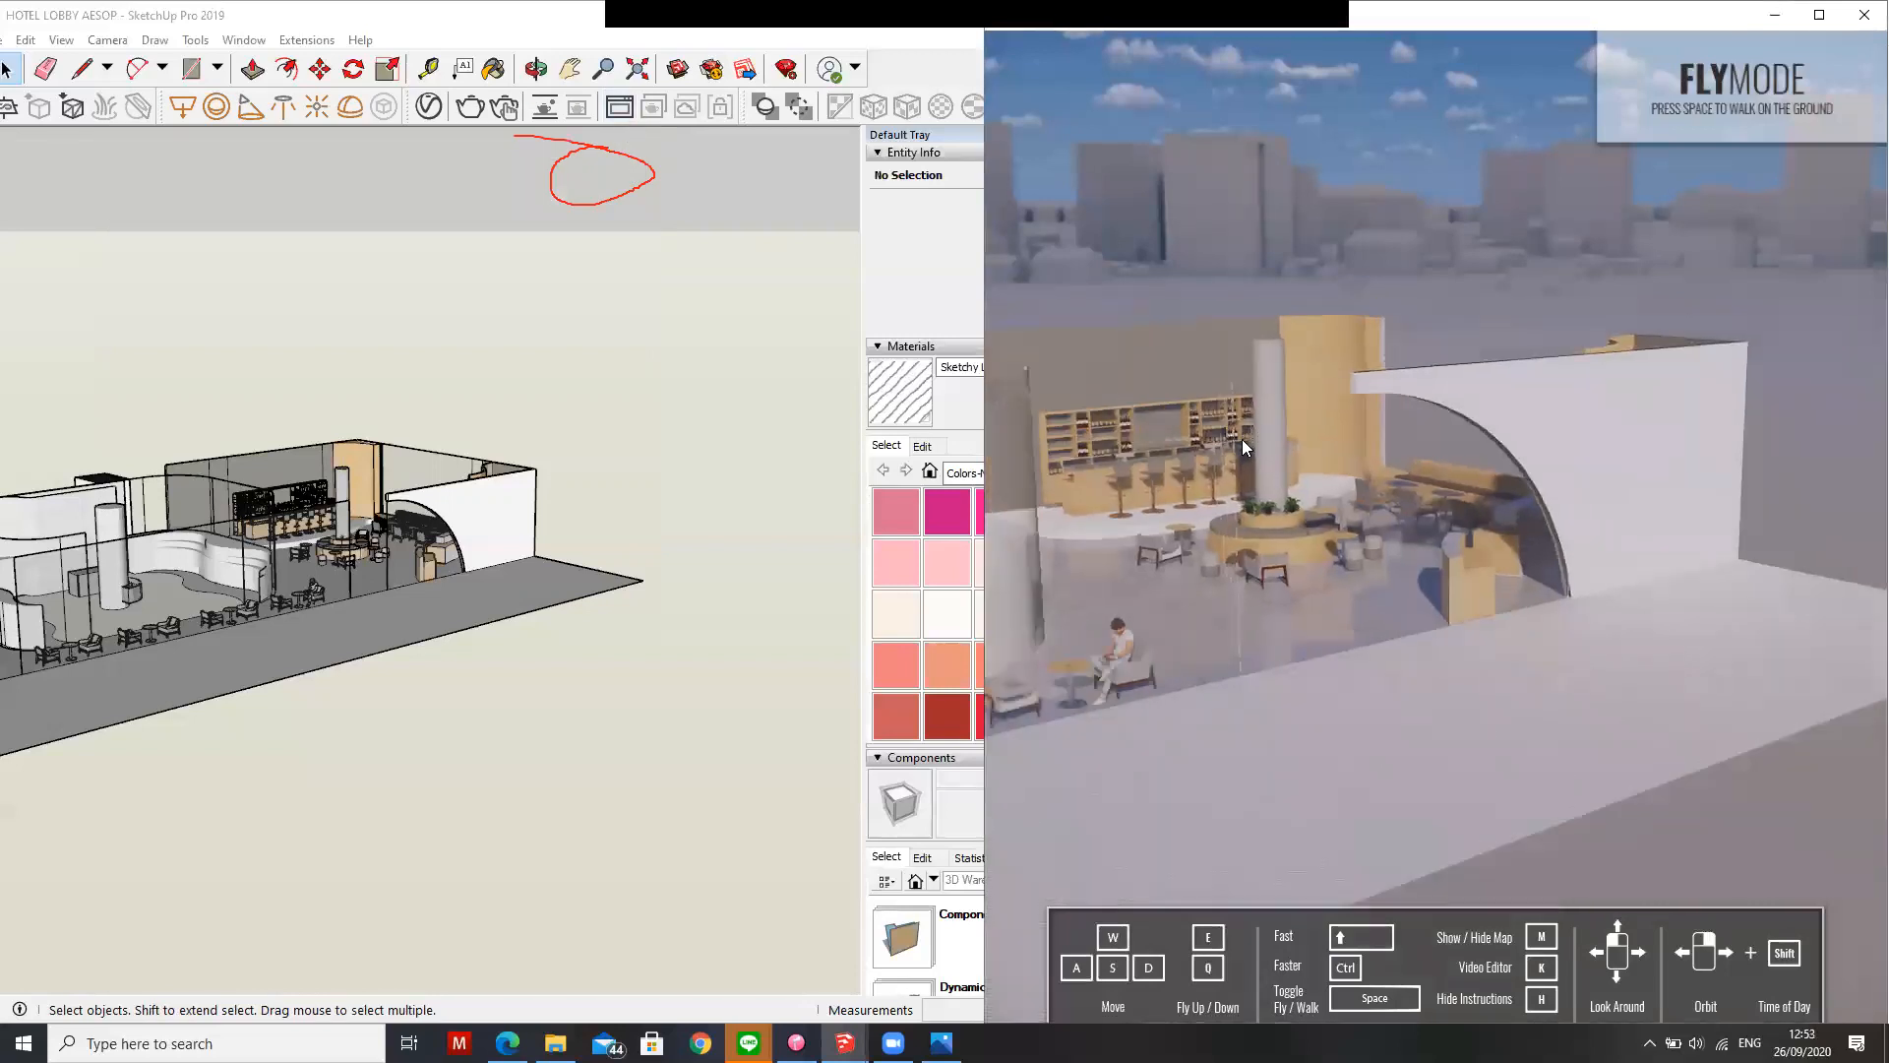
pyautogui.moveTo(1139, 580); pyautogui.dragTo(1392, 556, button='middle')
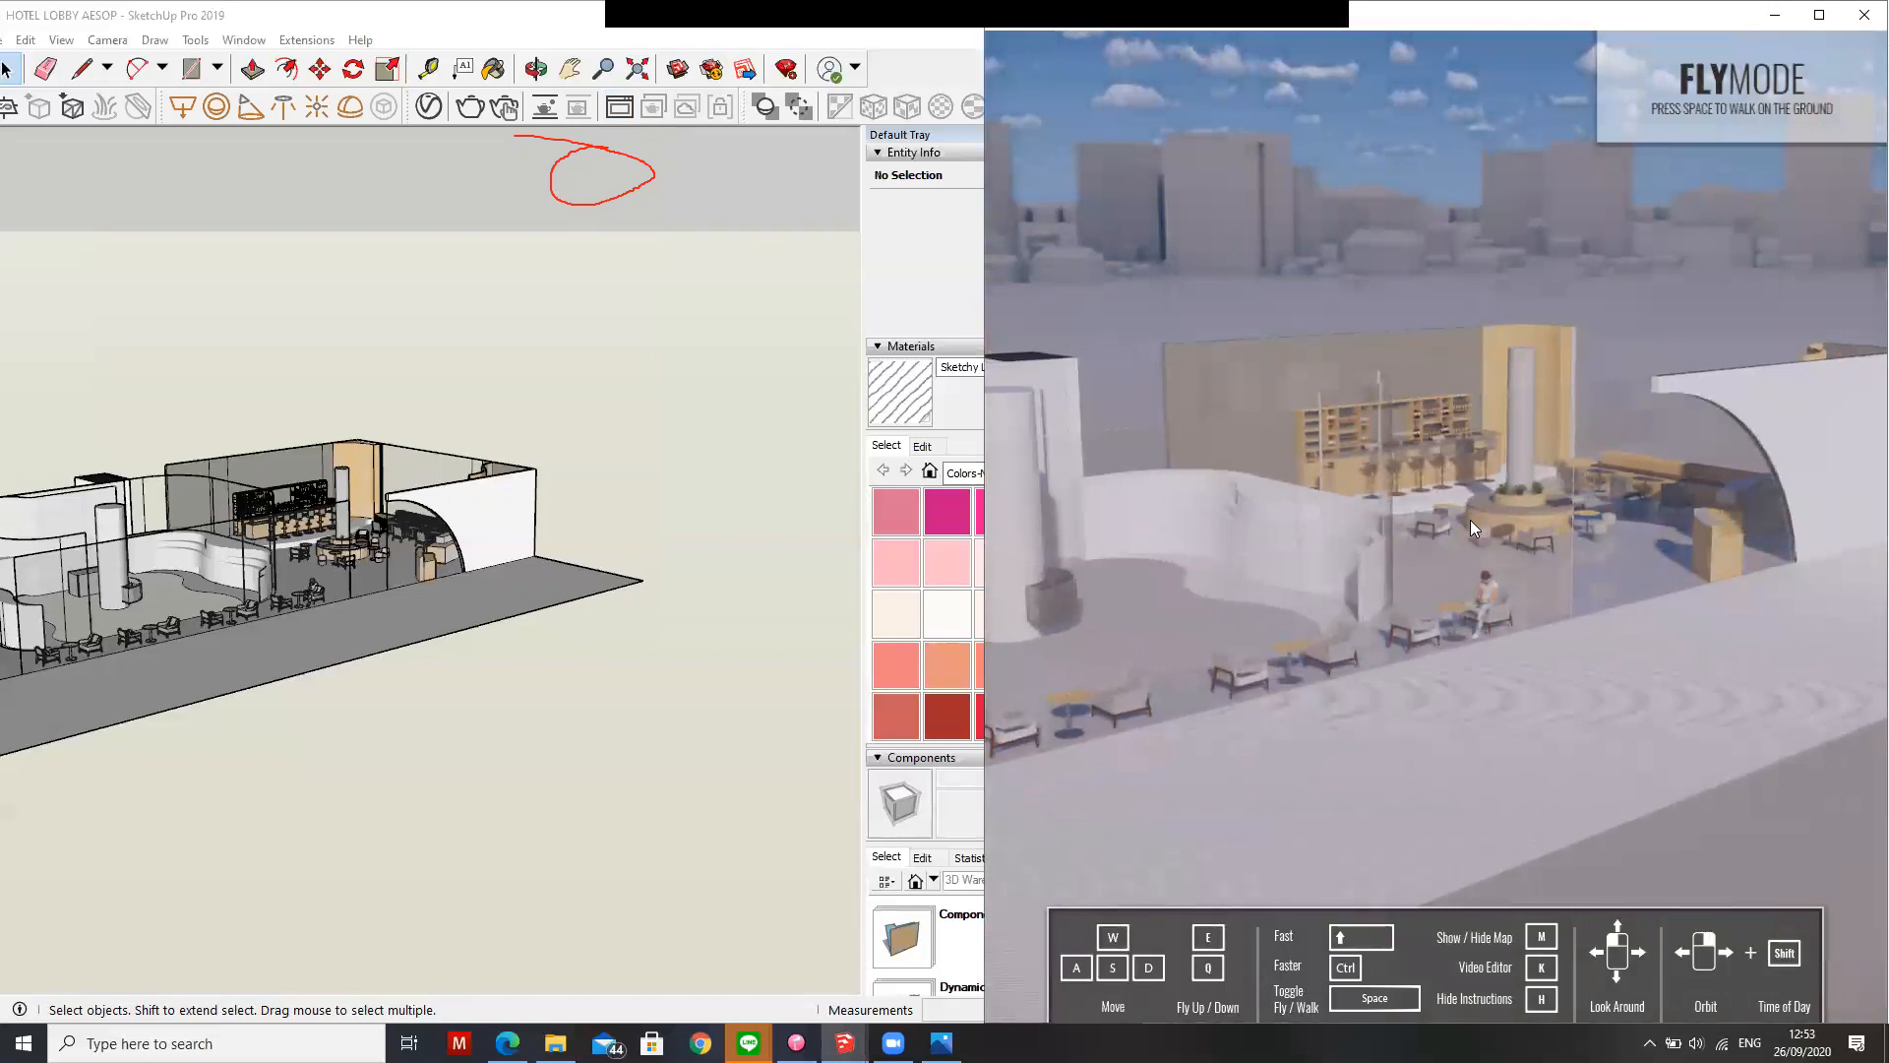
pyautogui.moveTo(1134, 569); pyautogui.dragTo(1220, 563)
pyautogui.scroll(-3, 1136, 578)
pyautogui.moveTo(1169, 689); pyautogui.dragTo(1486, 688, button='middle')
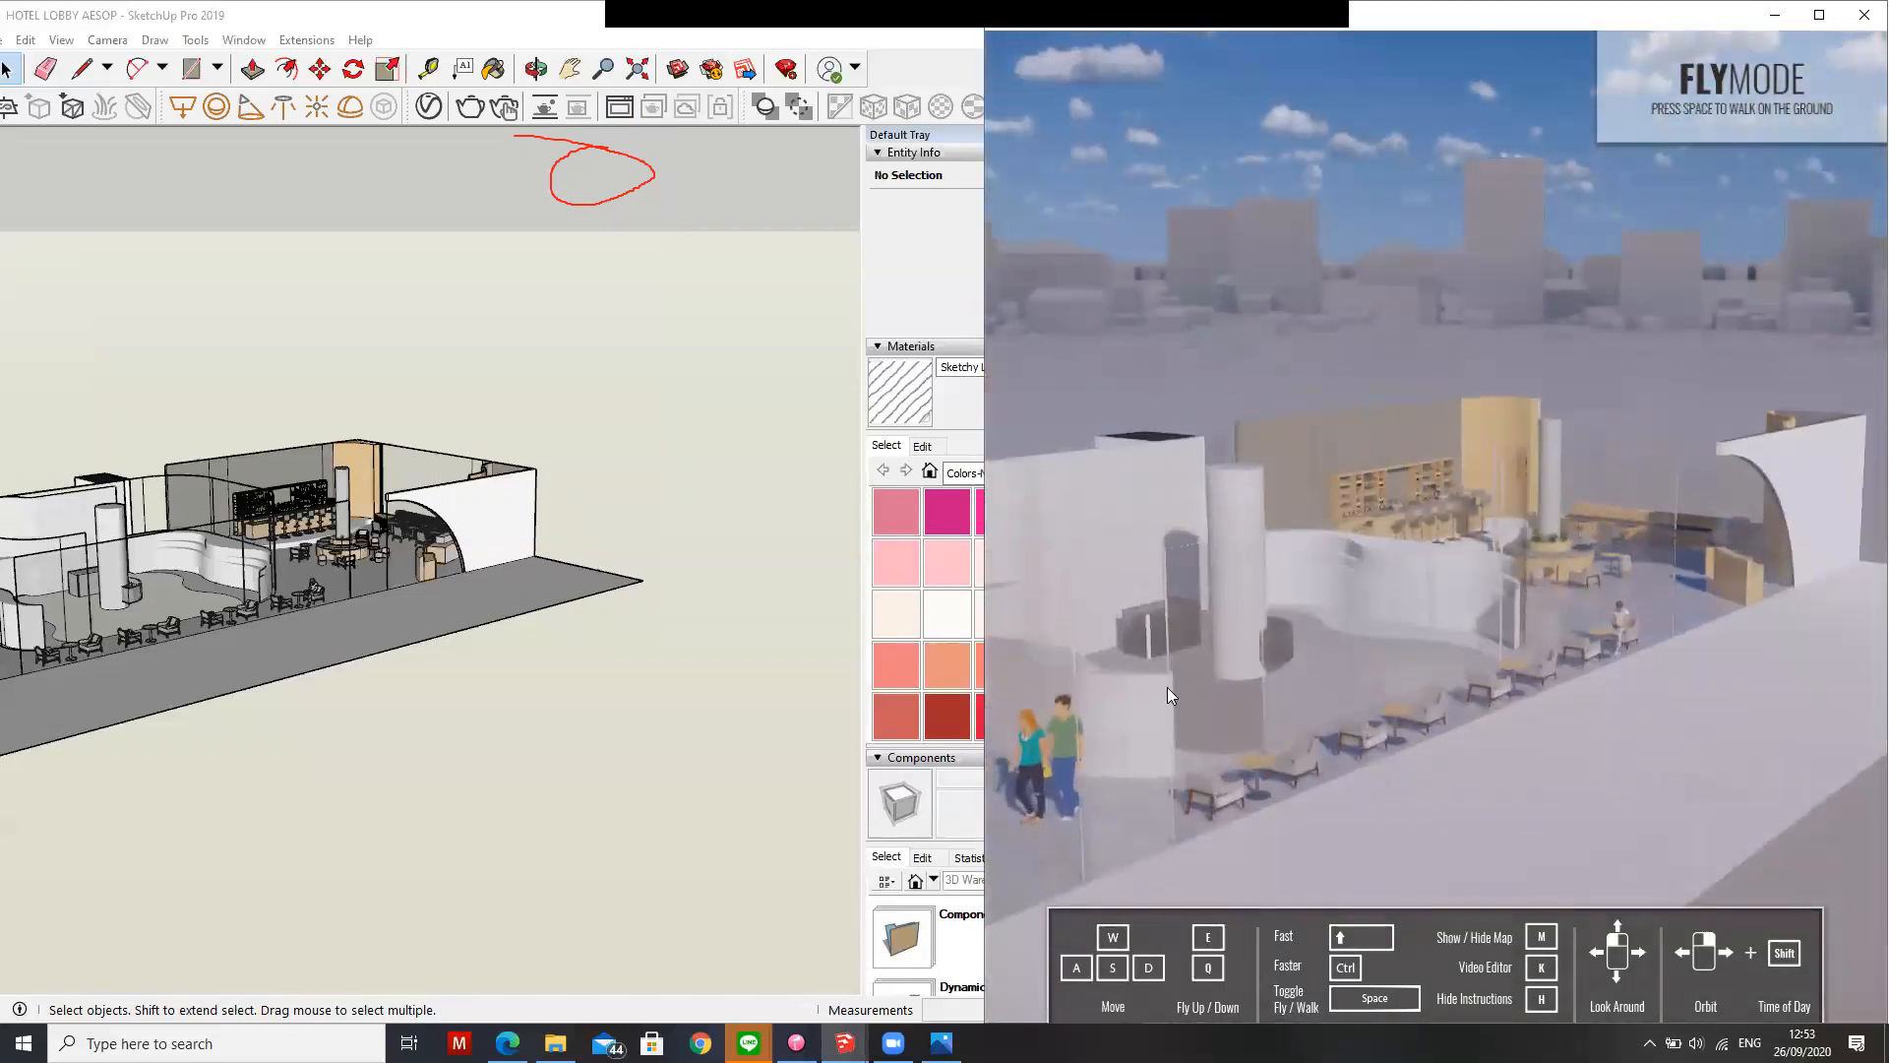
pyautogui.scroll(3, 1063, 750)
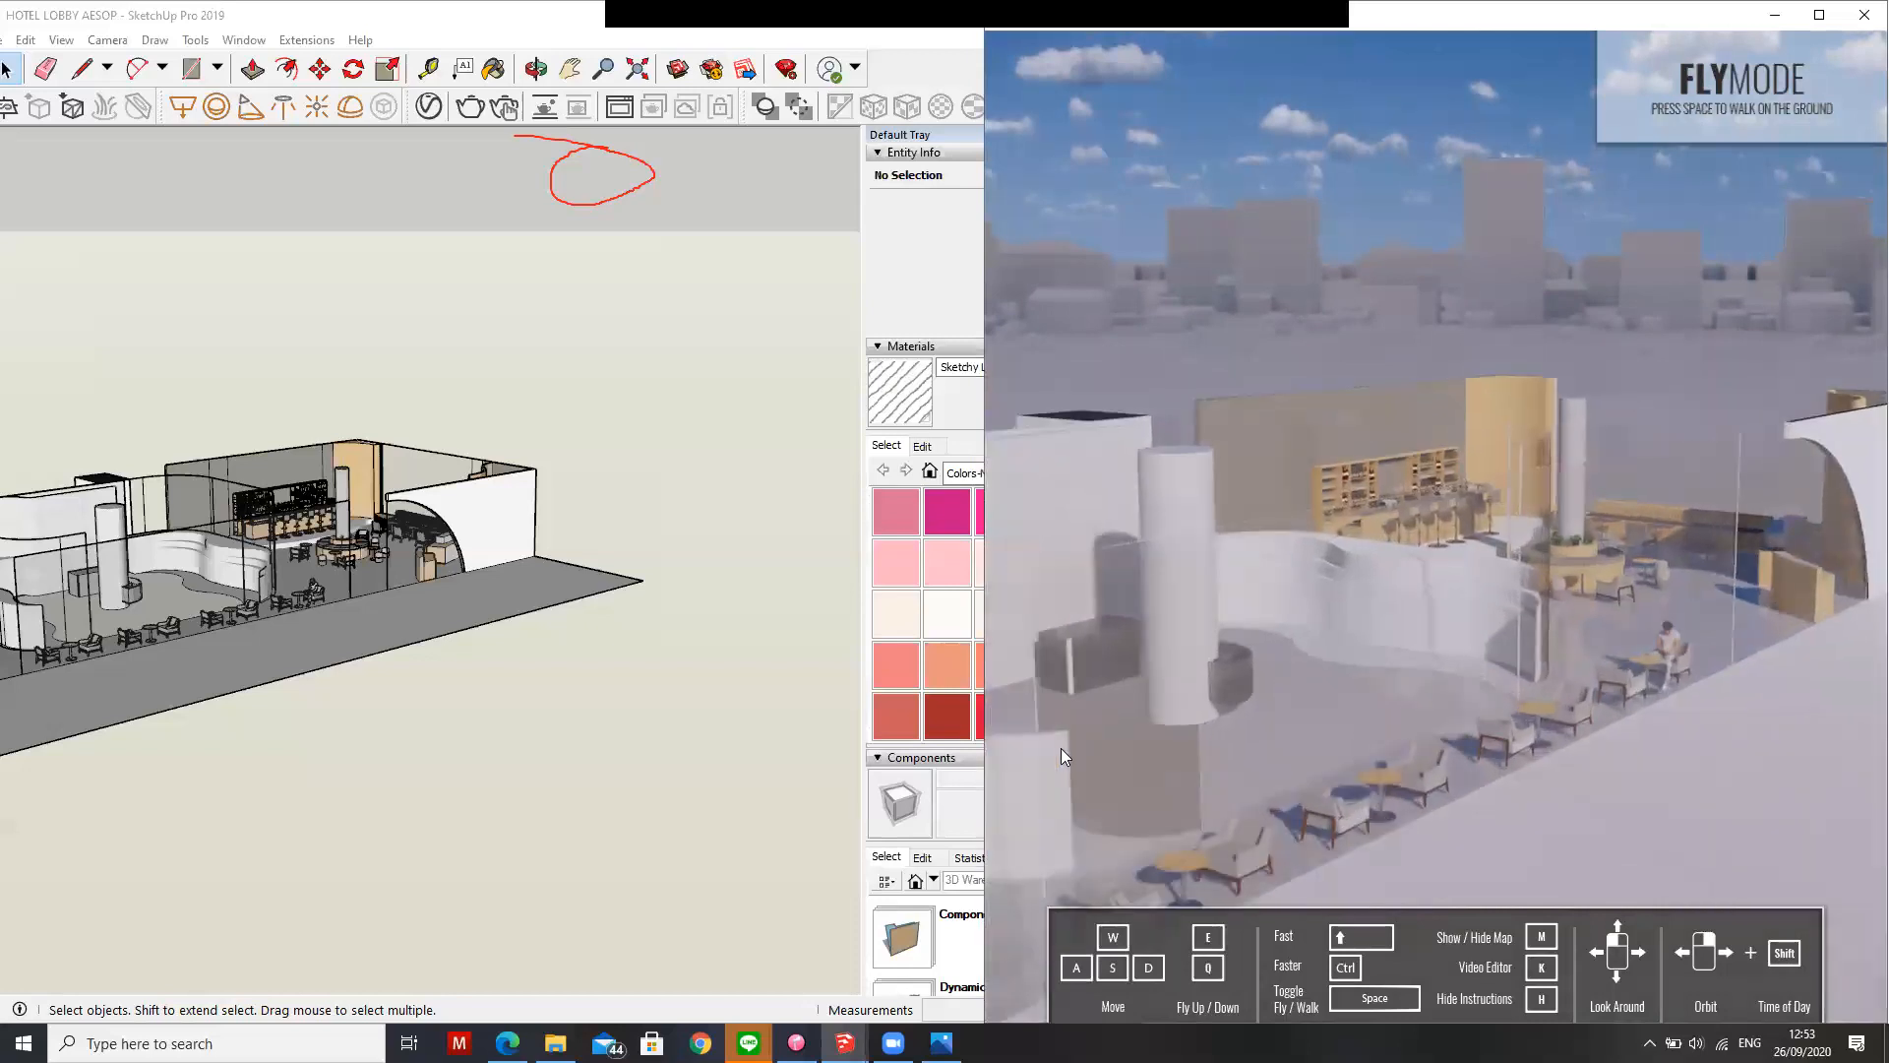
pyautogui.scroll(3, 1692, 764)
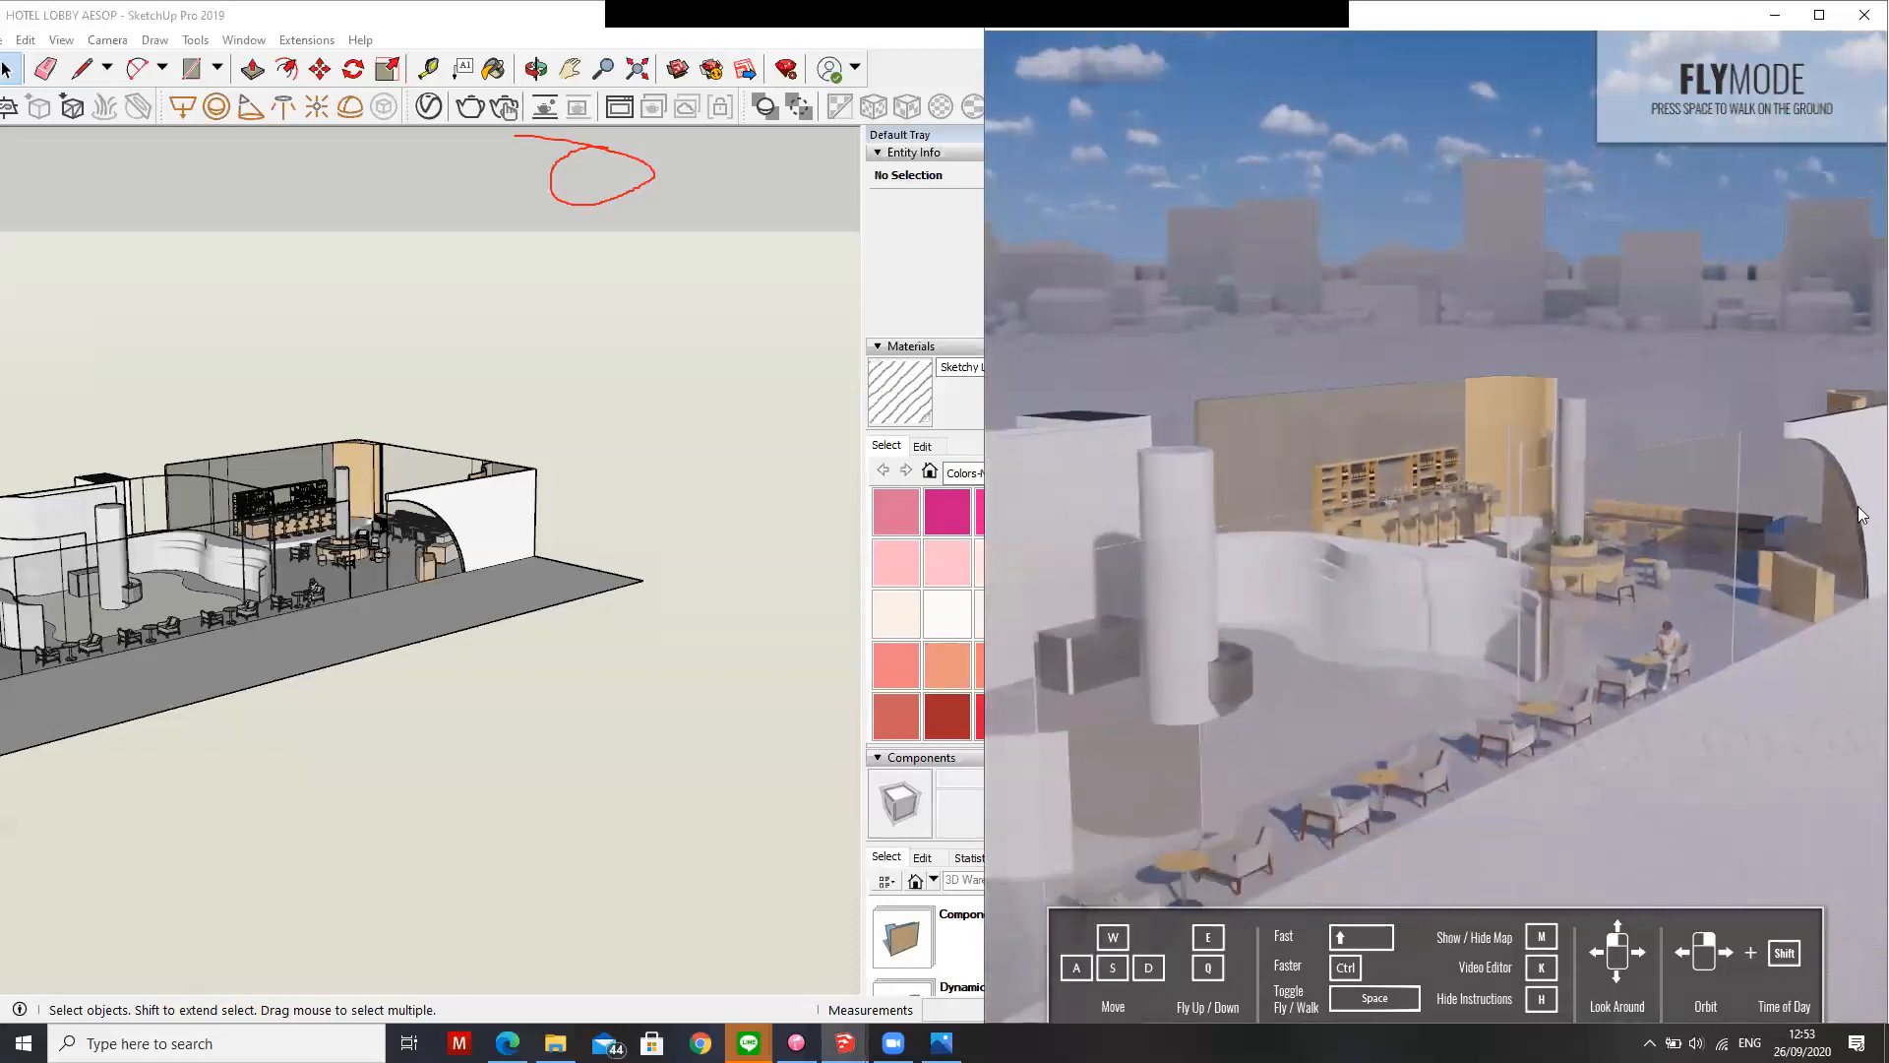
pyautogui.scroll(4, 1862, 502)
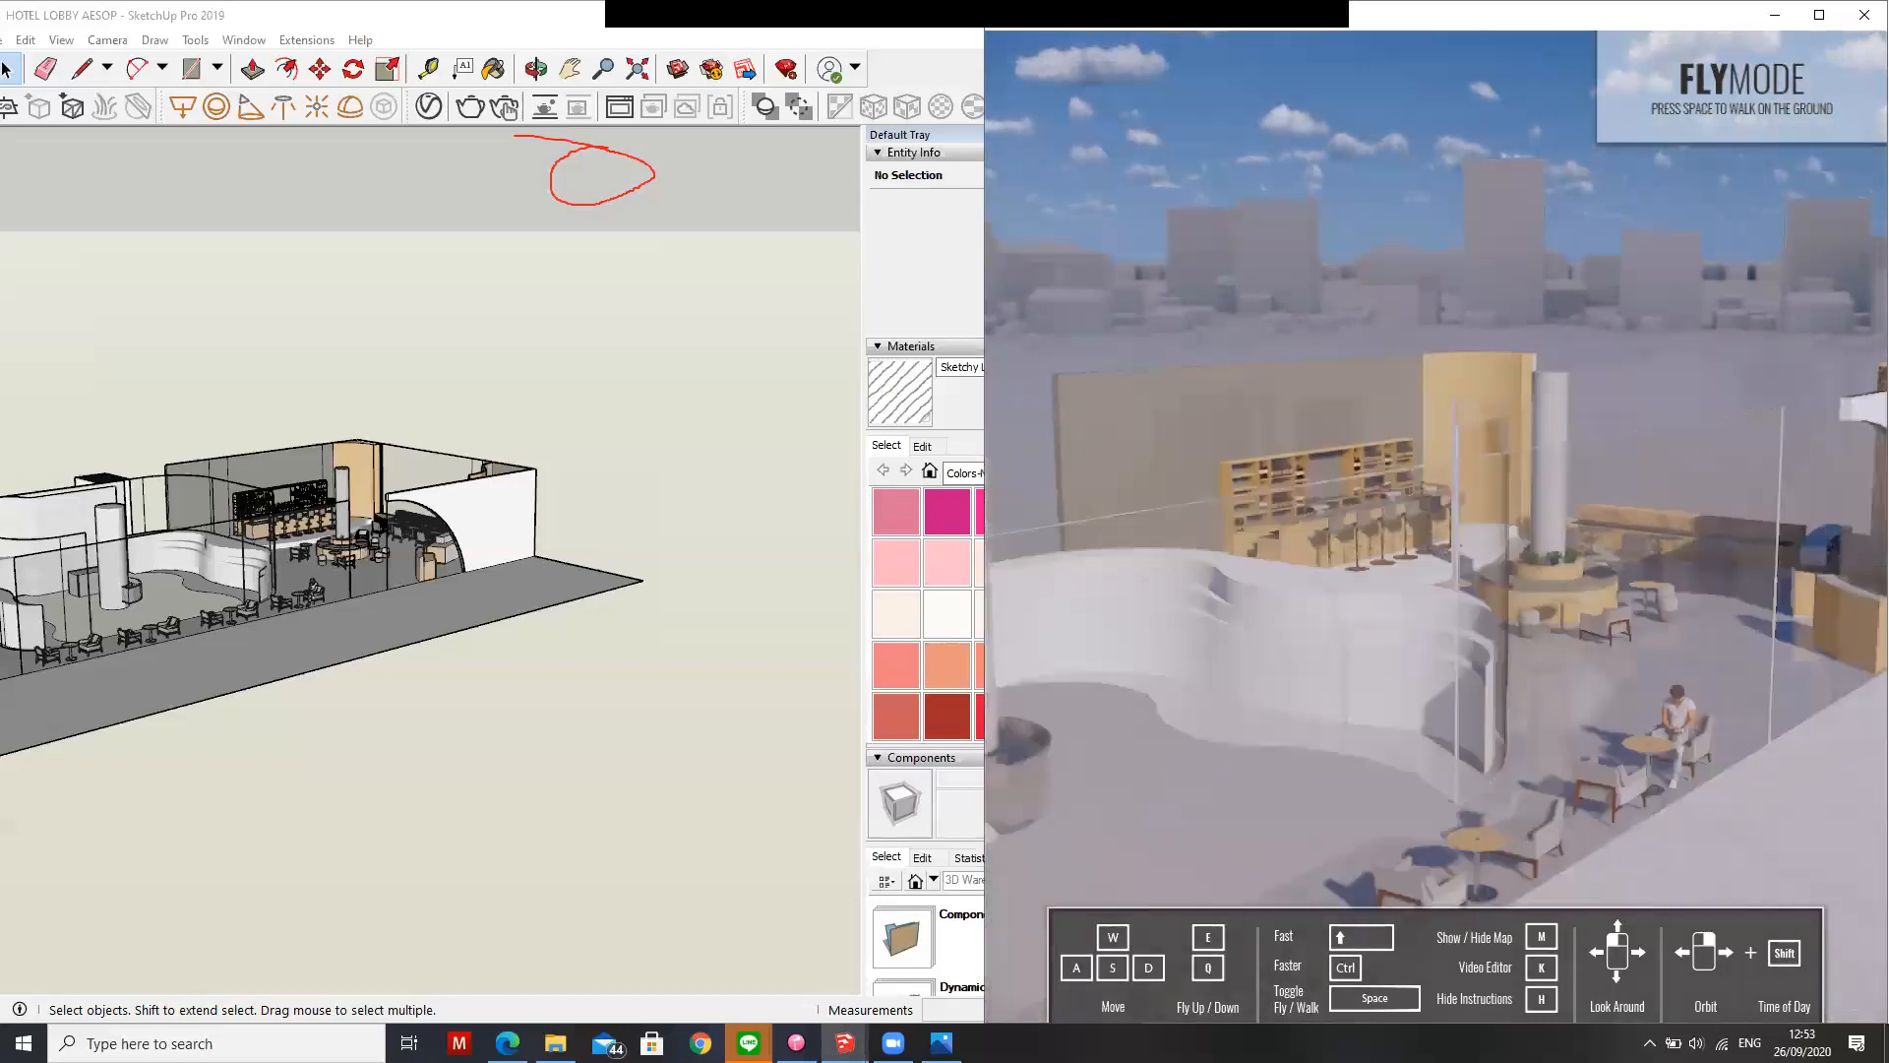
pyautogui.scroll(3, 1706, 583)
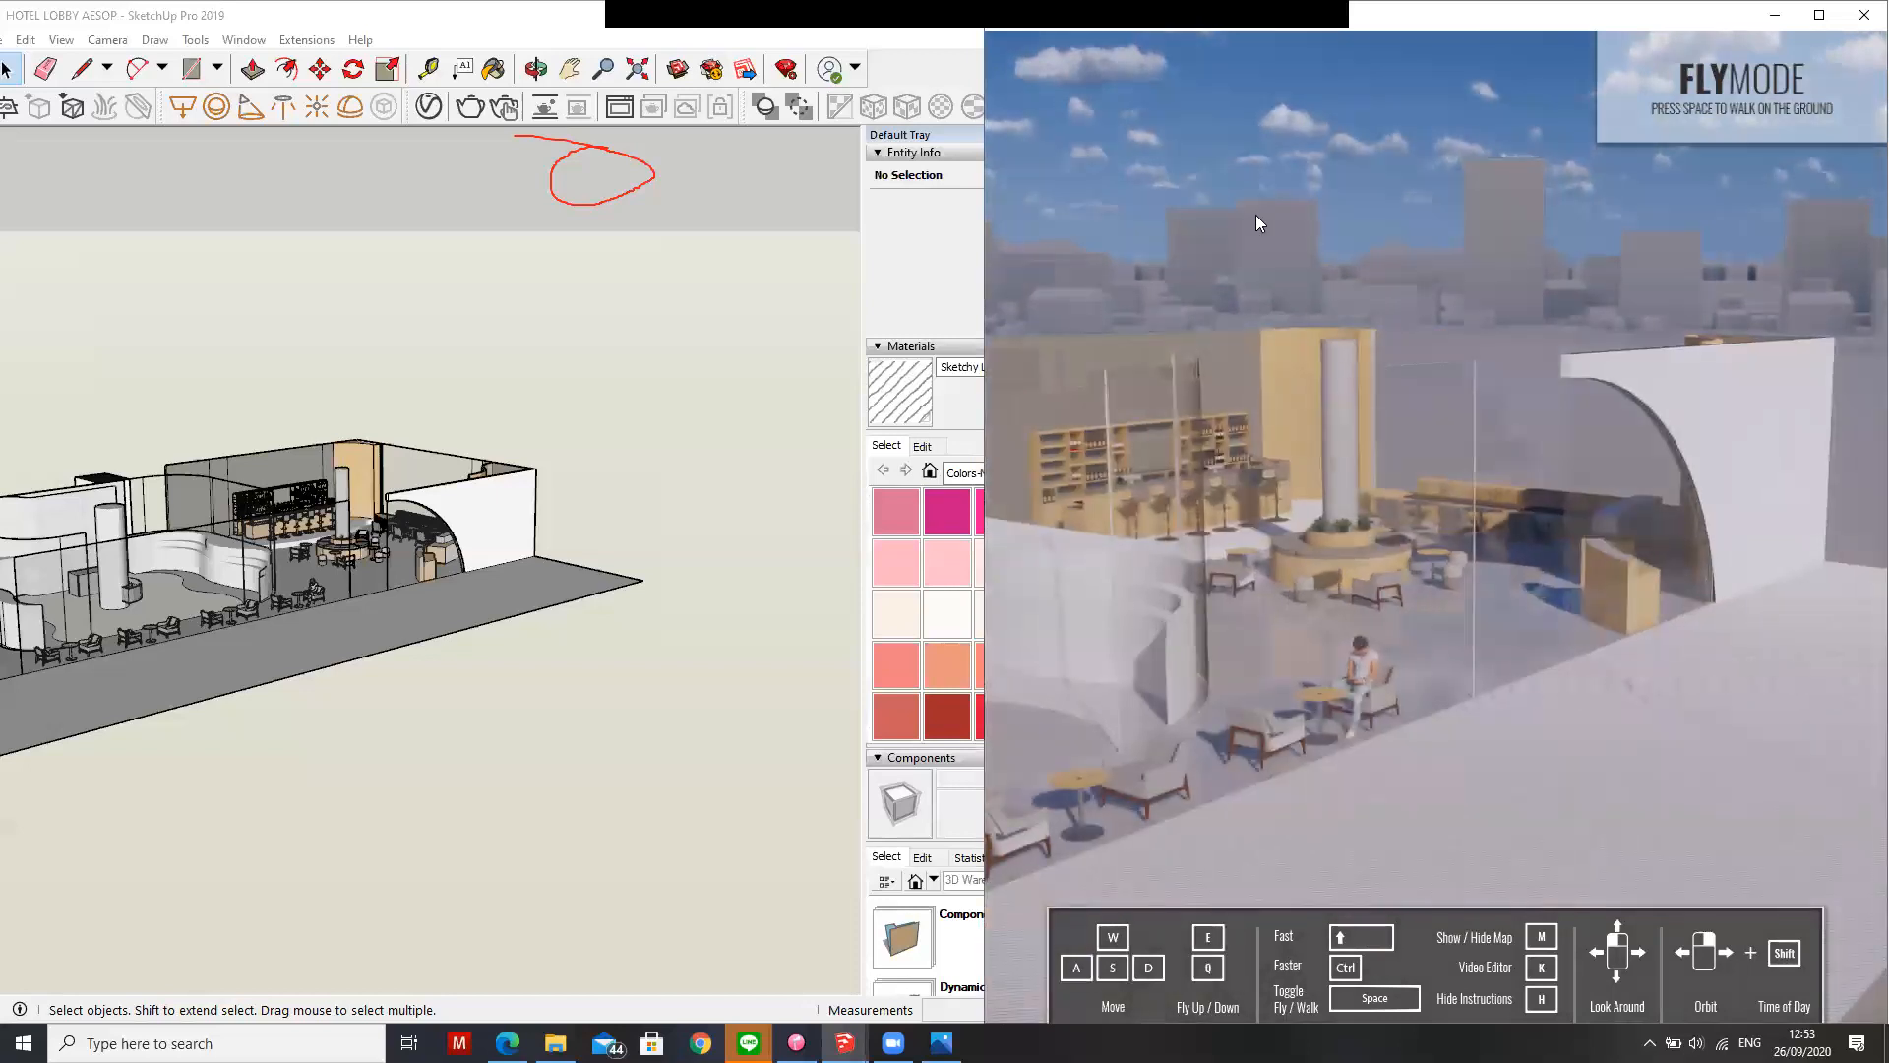